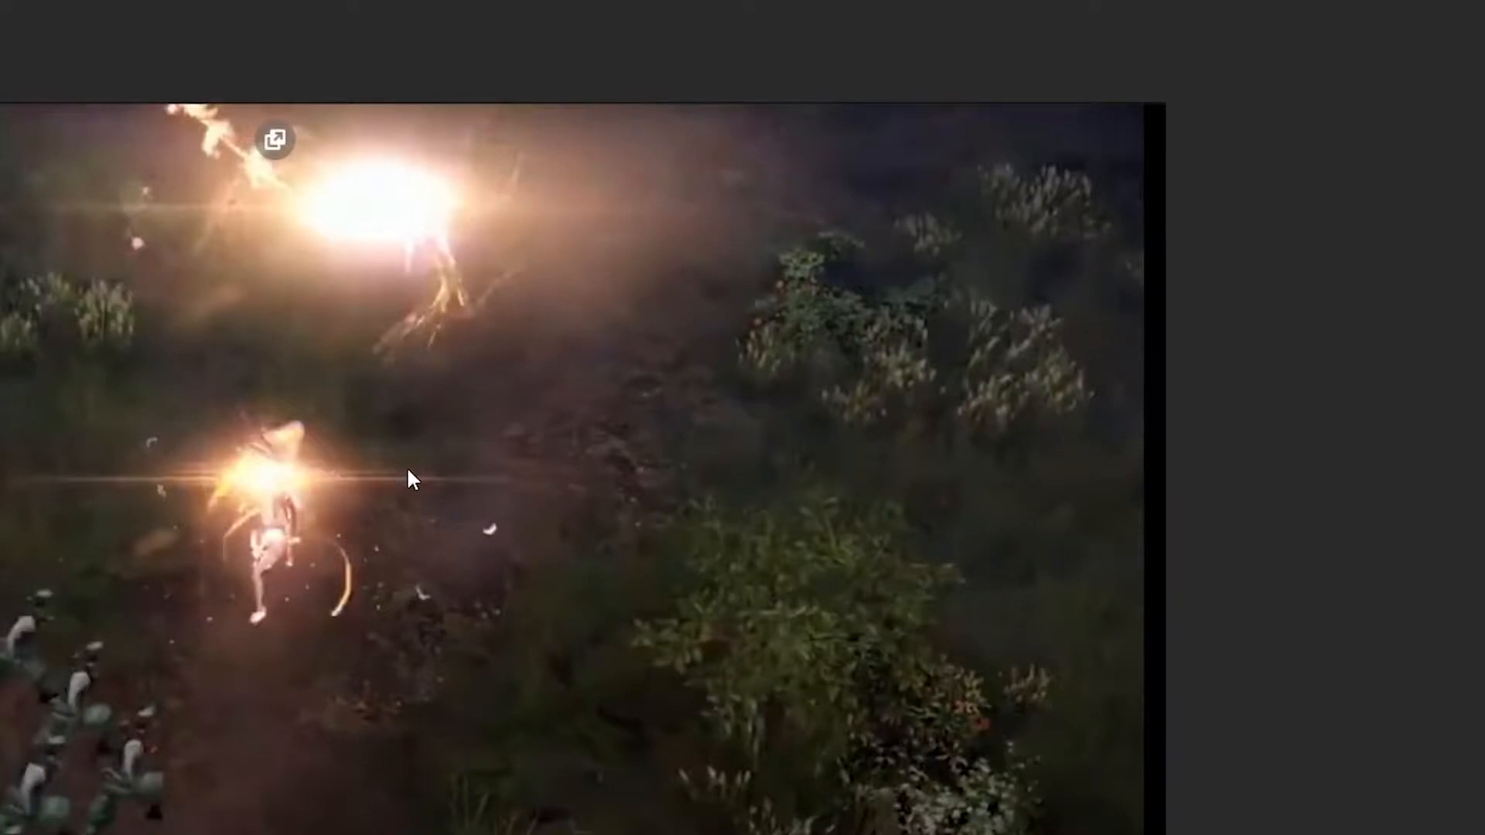
scroll(542, 329, down, 2)
middle_drag(548, 628, 597, 149)
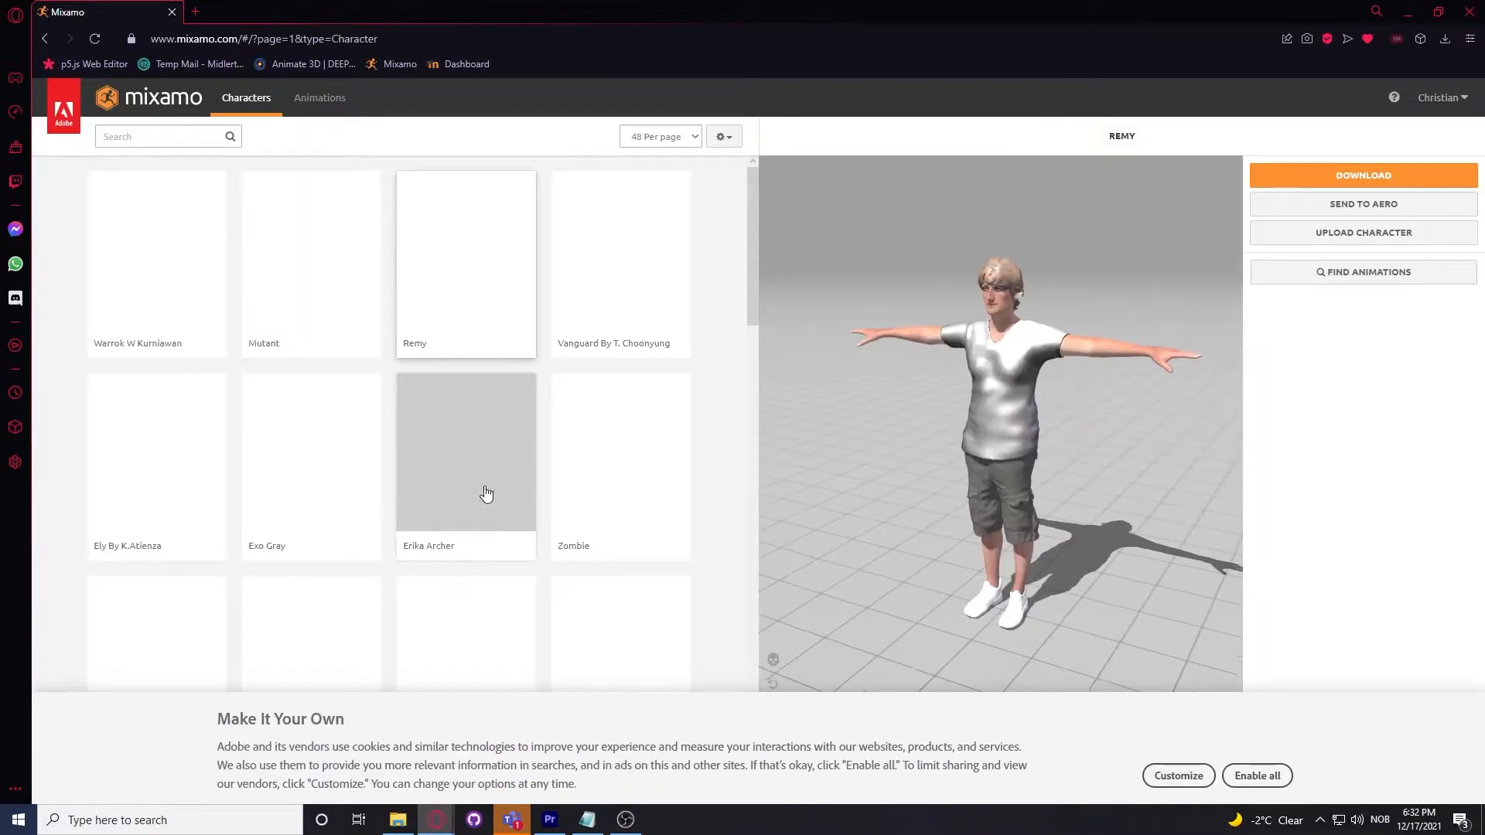
Step: Choose the Erika Archer character in Mixamo and search the animations for "archer idle"
click(486, 494)
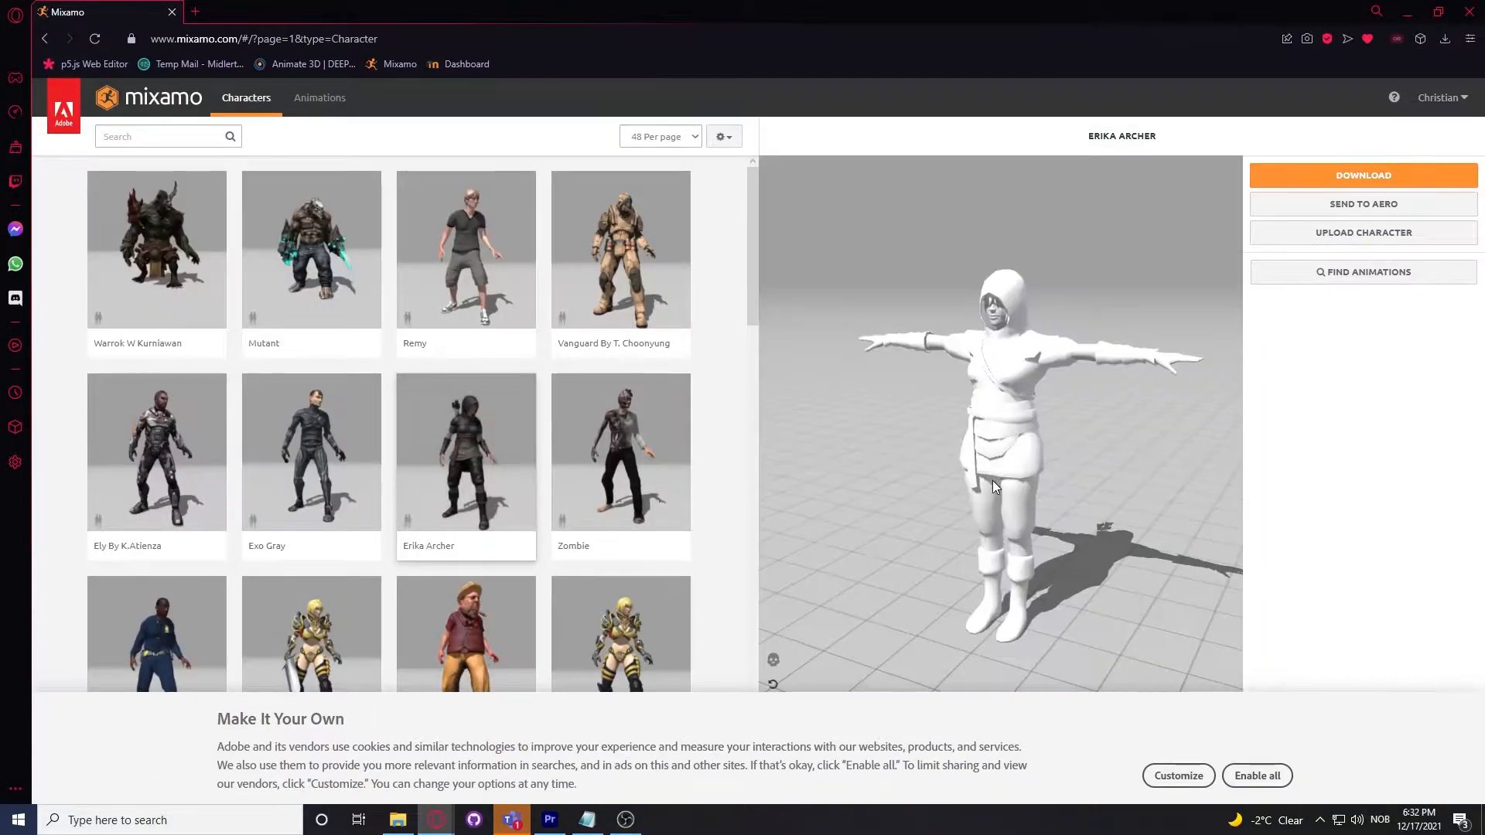
mouse_move(949, 488)
mouse_down()
mouse_move(1137, 487)
mouse_move(938, 467)
mouse_up()
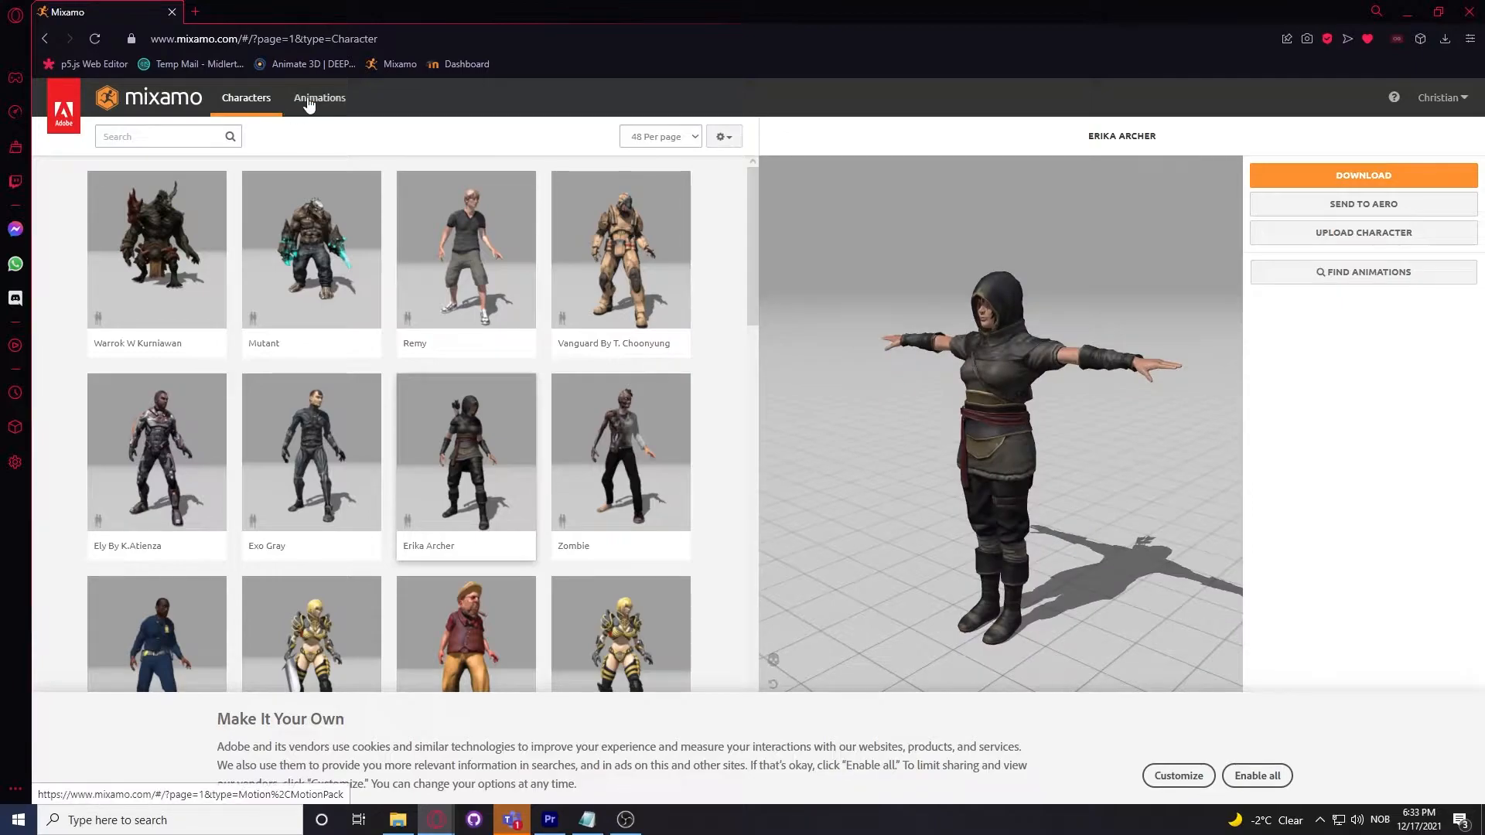
click(320, 97)
text(archer idle)
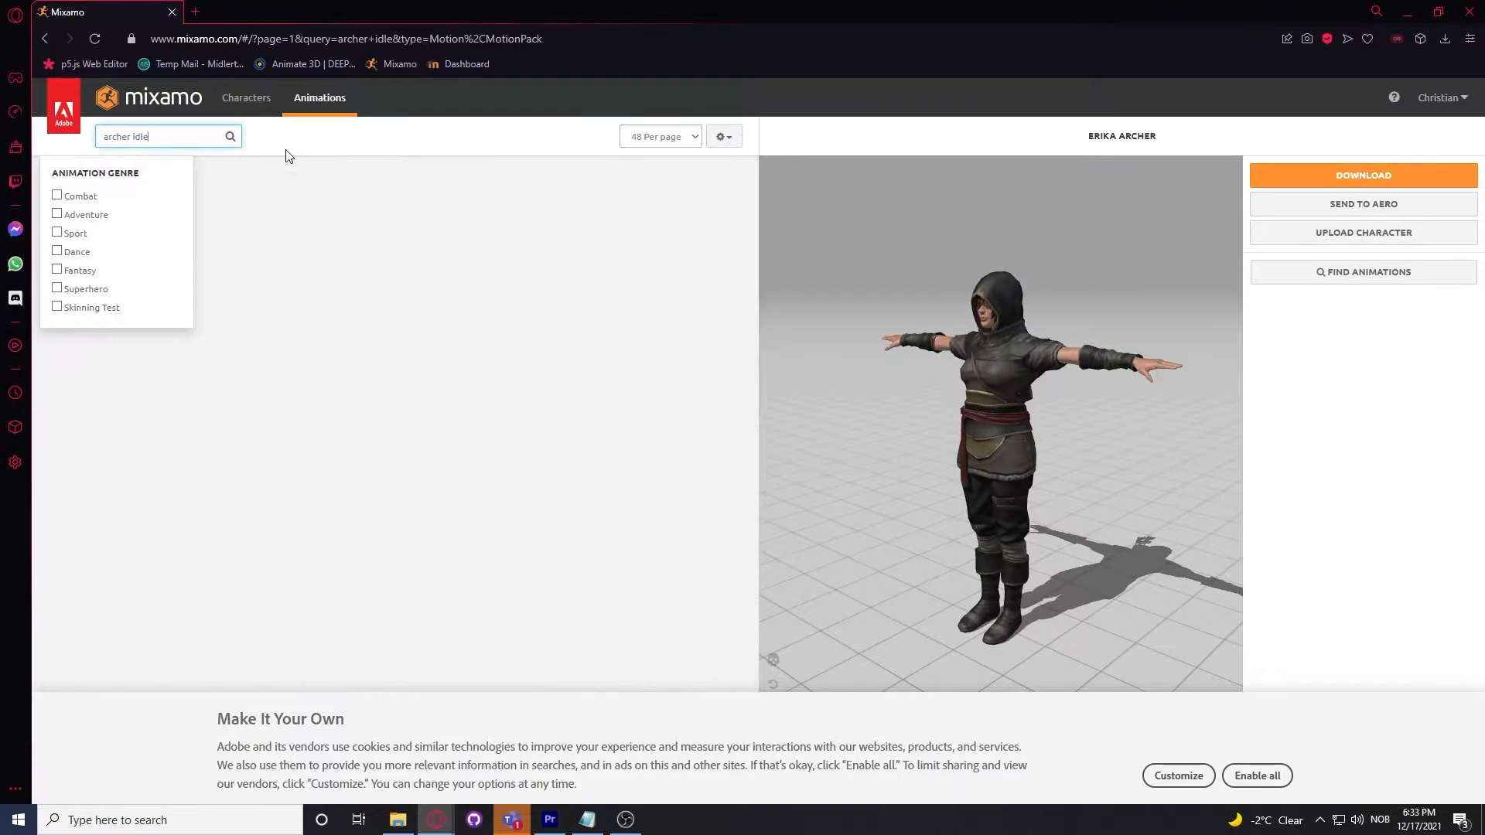
Step: Preview Unarmed Idle 01, the Pro Longbow Pack, Fall B Land To Standing Idle and Fall A Land To Standing Idle on the character
click(314, 305)
scroll(258, 361, down, 4)
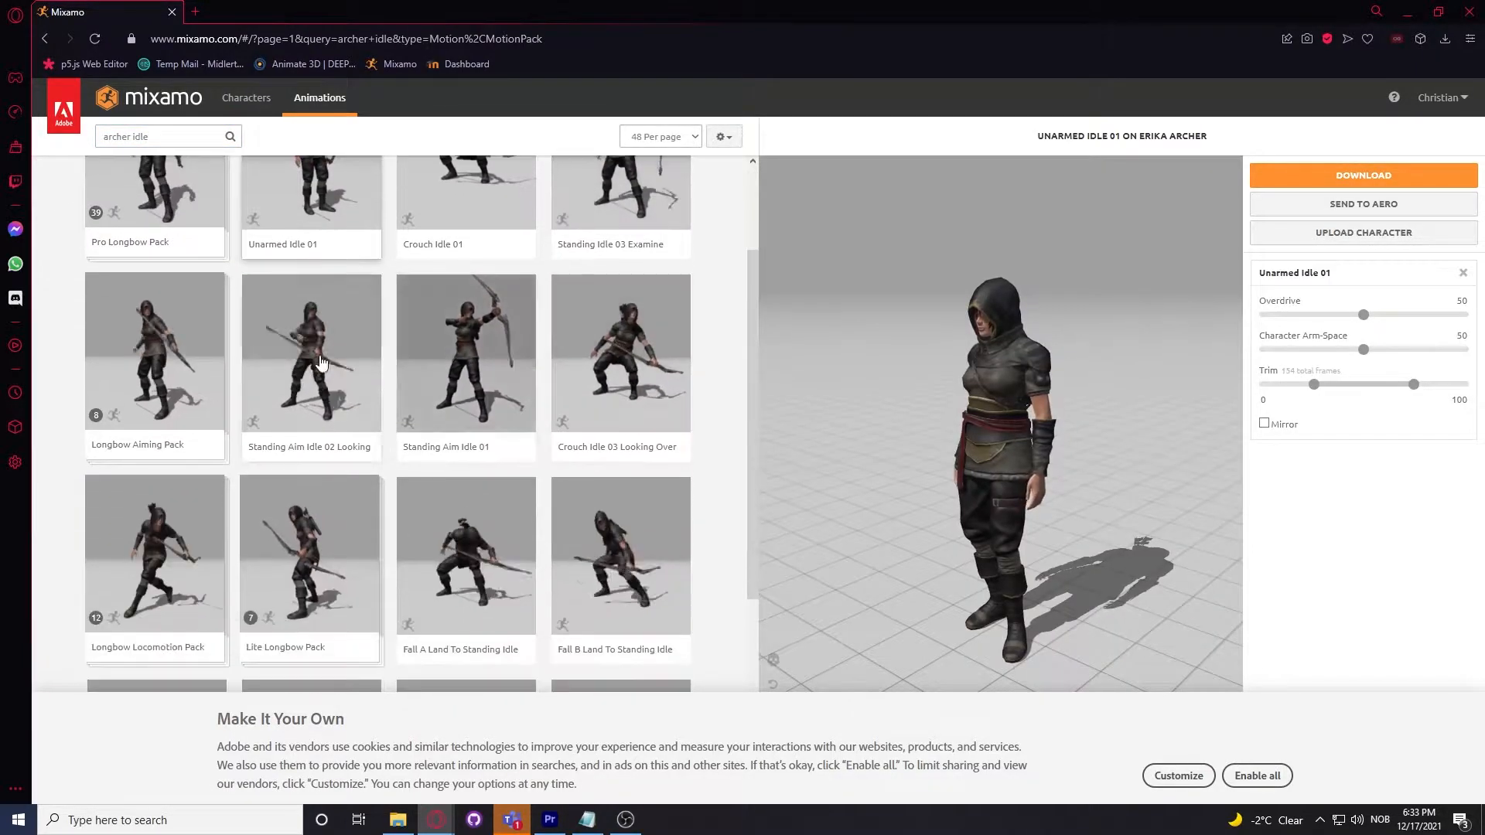
scroll(258, 361, down, 2)
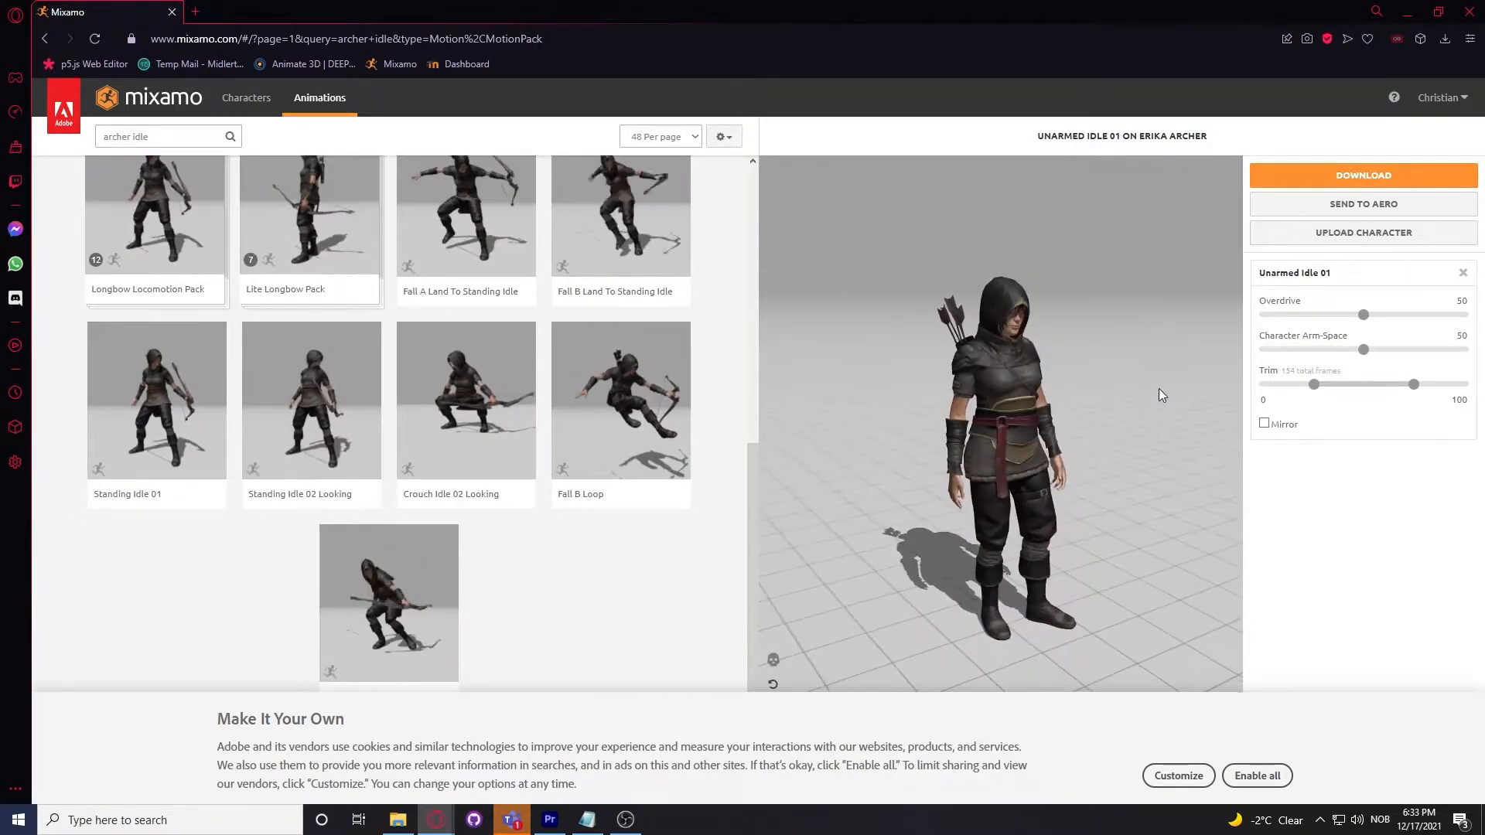
scroll(480, 322, up, 6)
click(155, 303)
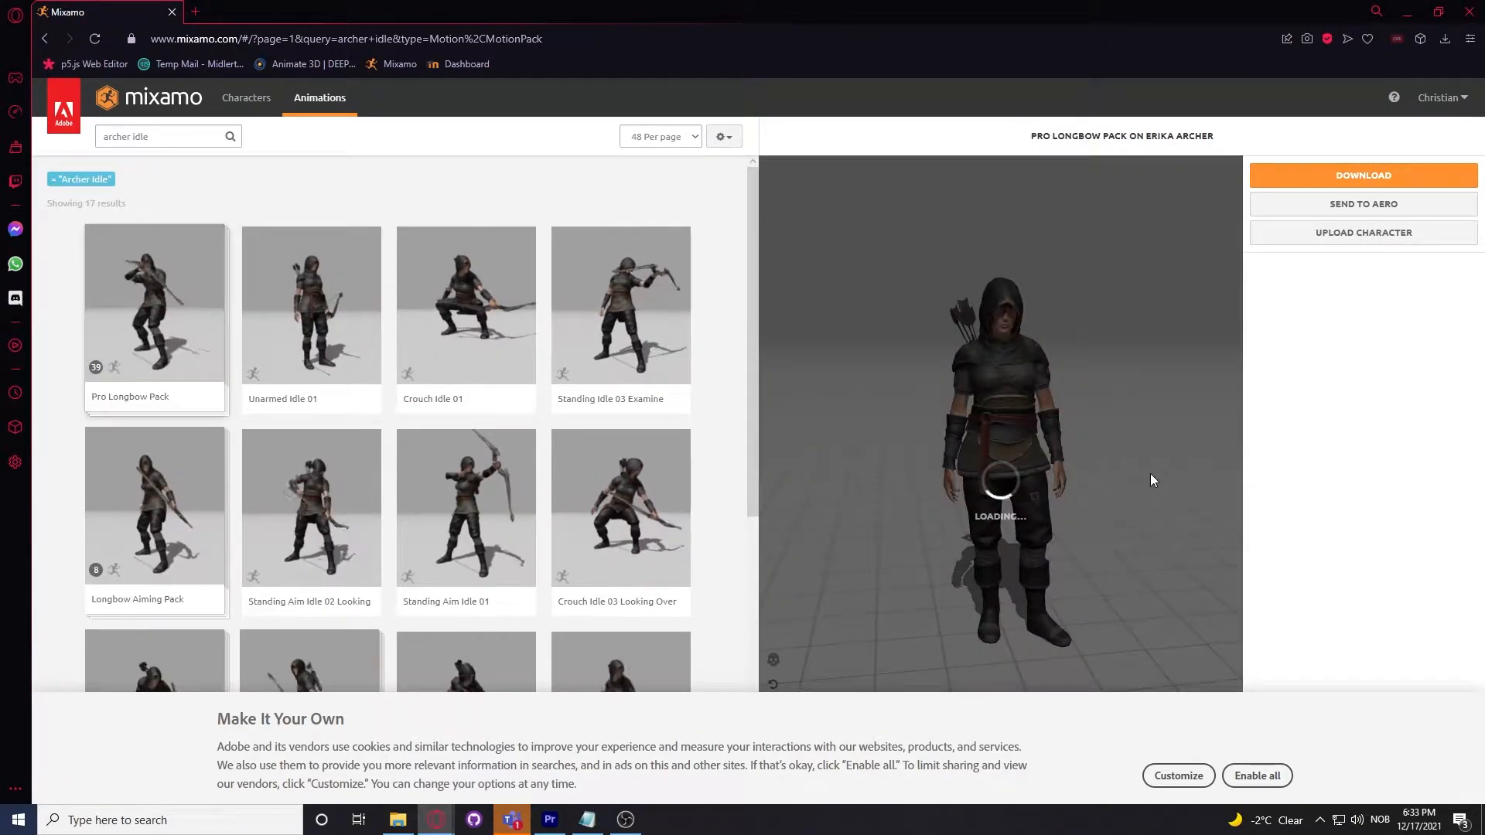
scroll(625, 343, down, 4)
click(625, 342)
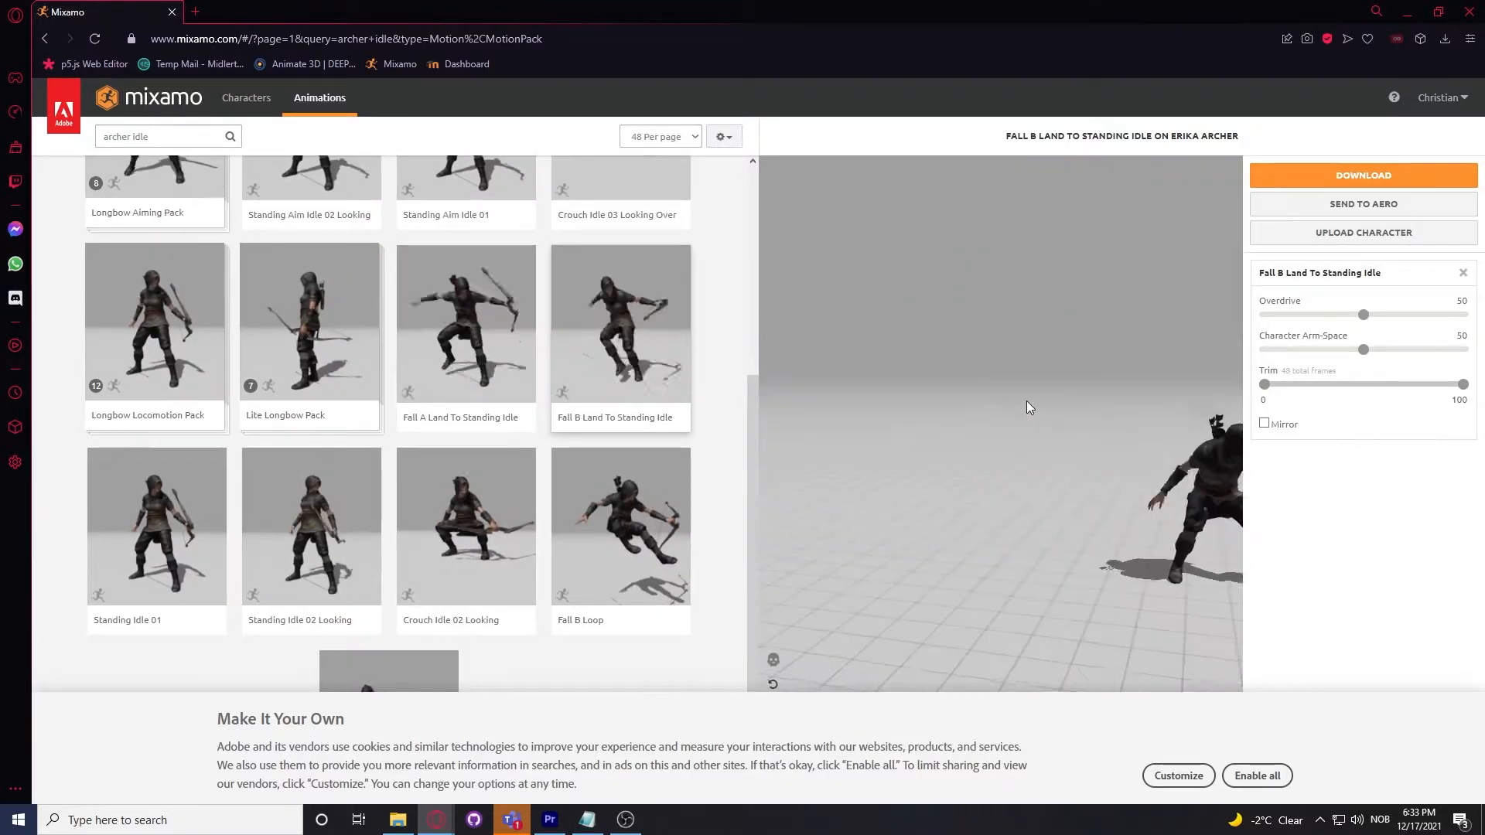
click(464, 333)
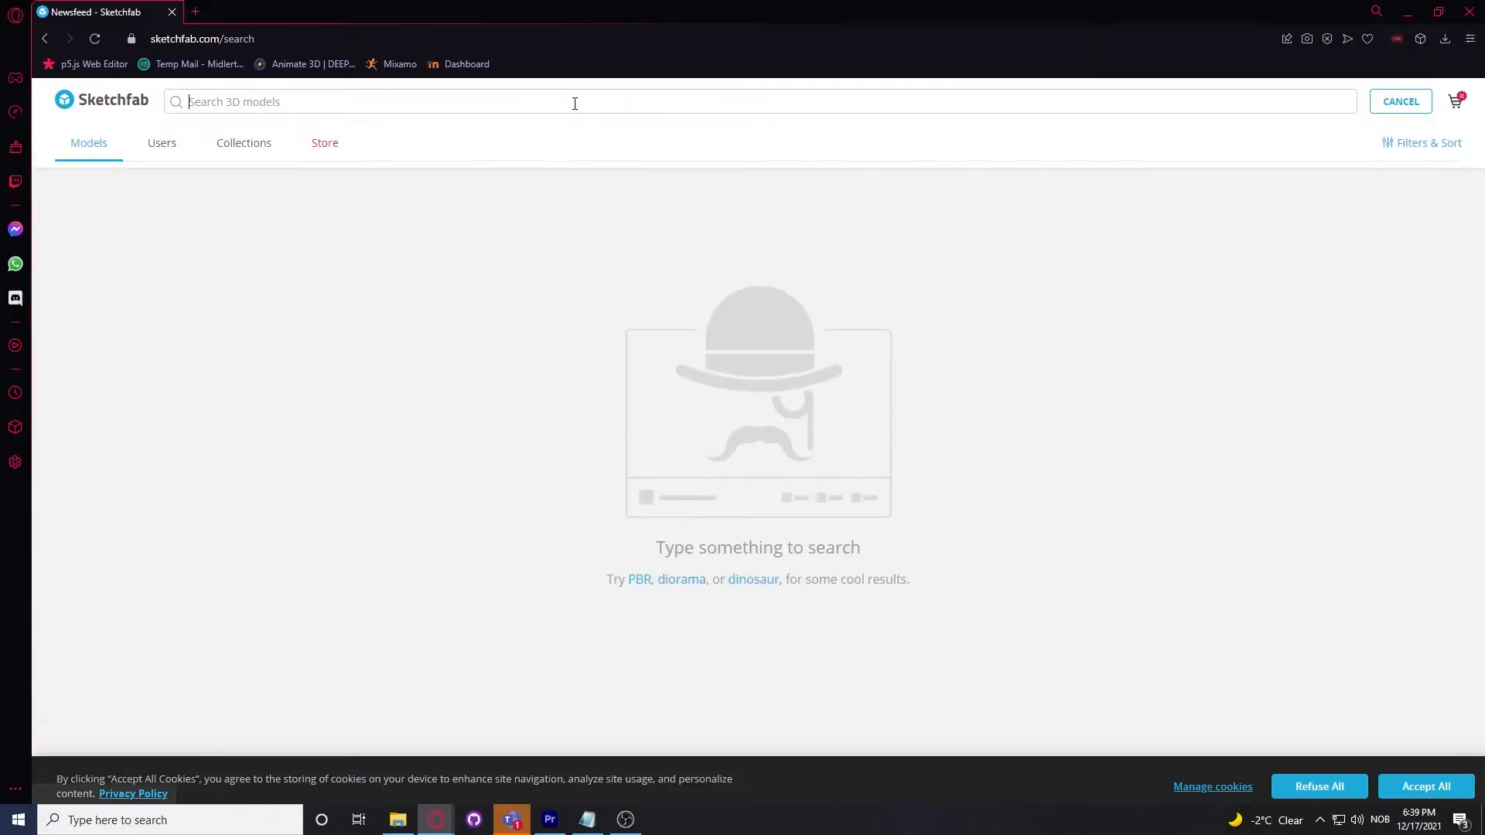
Step: Search Sketchfab for "phoenix" and limit the results to downloadable, animated models under the CC BY license only
text(phoenix)
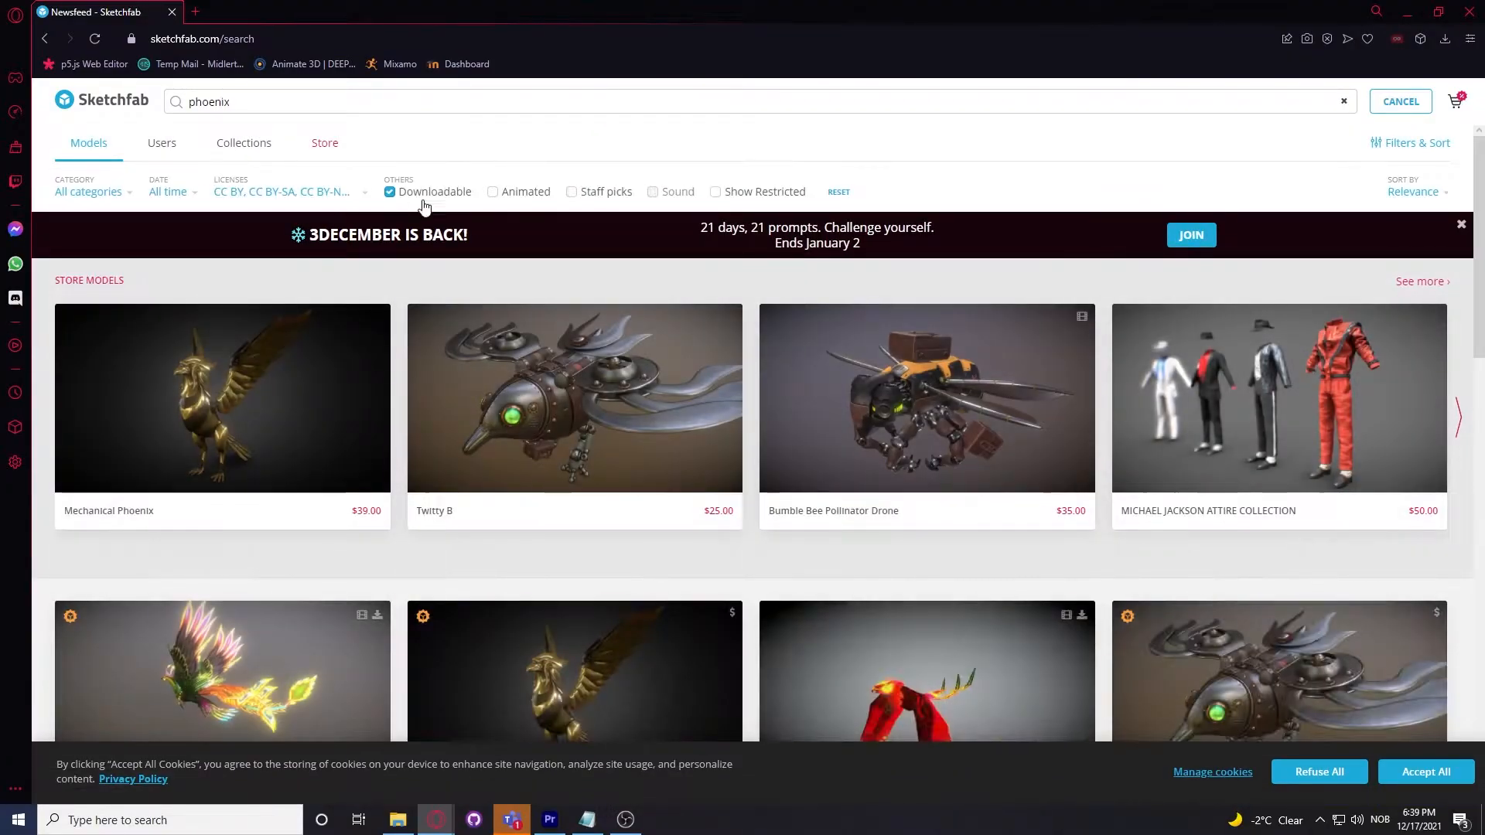
click(282, 192)
click(232, 366)
click(247, 338)
click(252, 310)
click(255, 282)
click(259, 255)
click(250, 426)
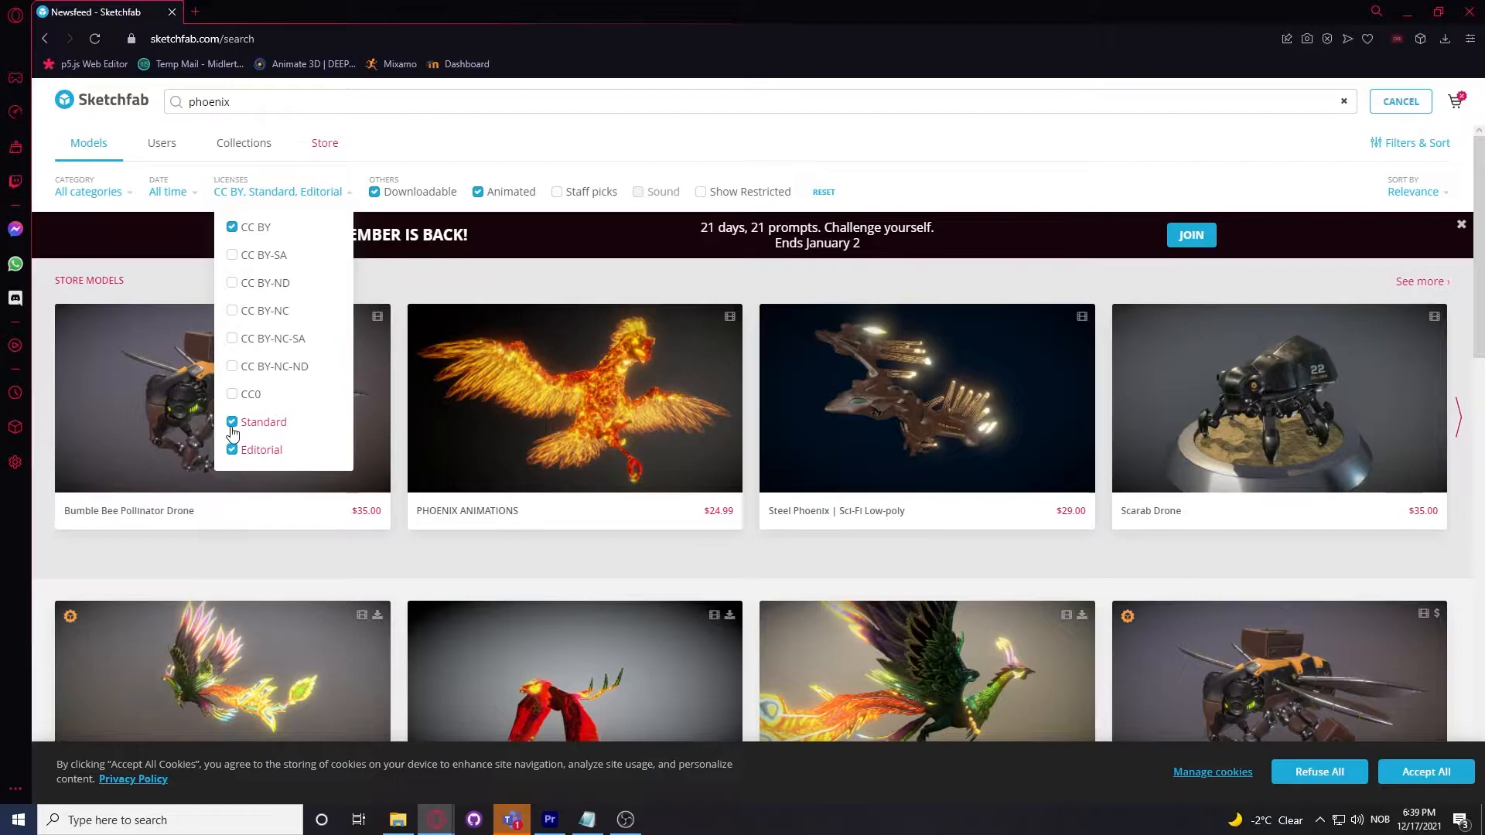
click(236, 450)
Step: Open the red Phoenix model from the search results and request its 3D model download
scroll(309, 448, down, 5)
click(548, 352)
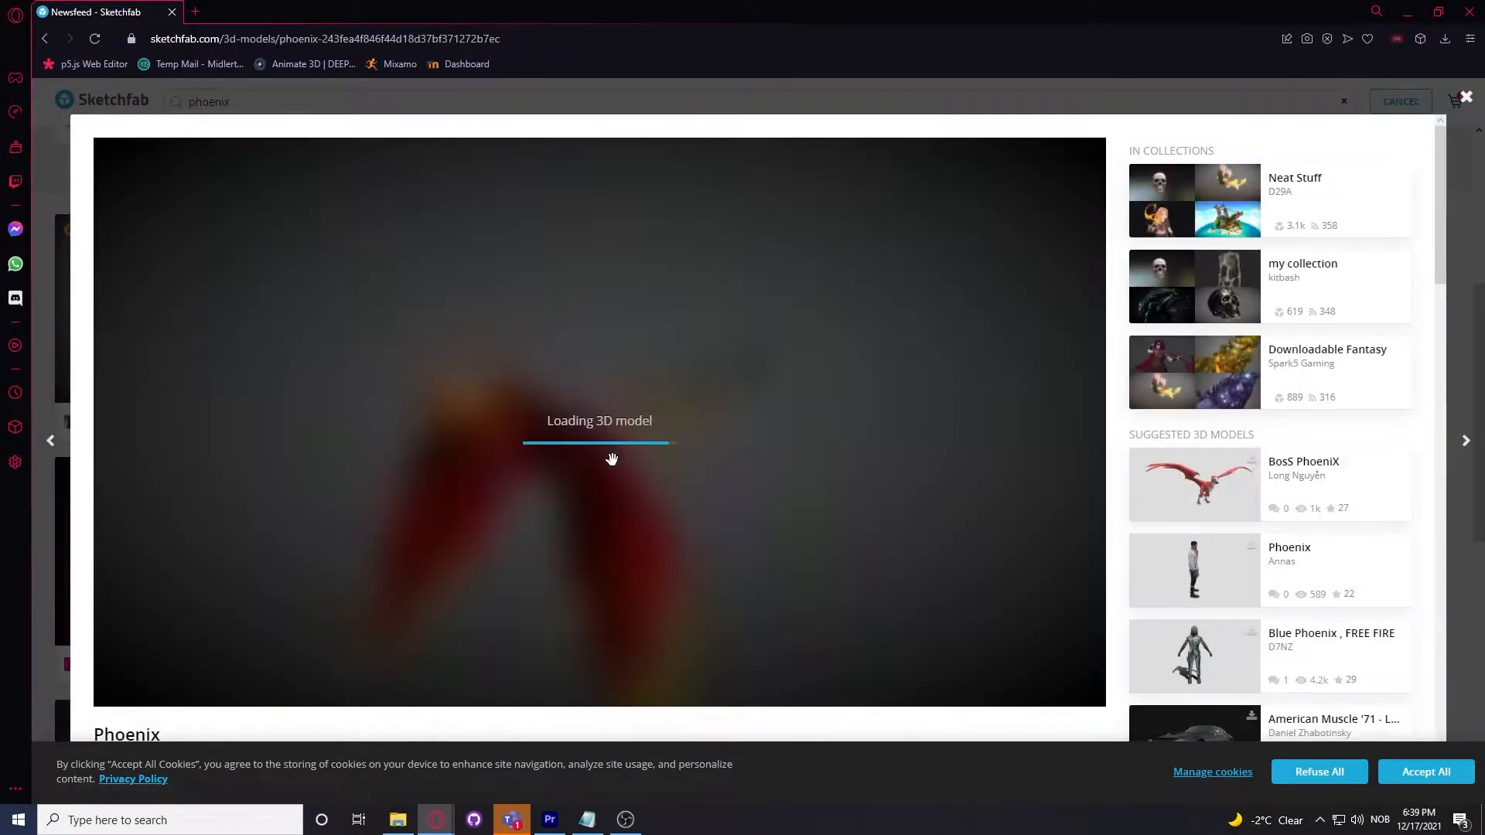
scroll(222, 408, down, 5)
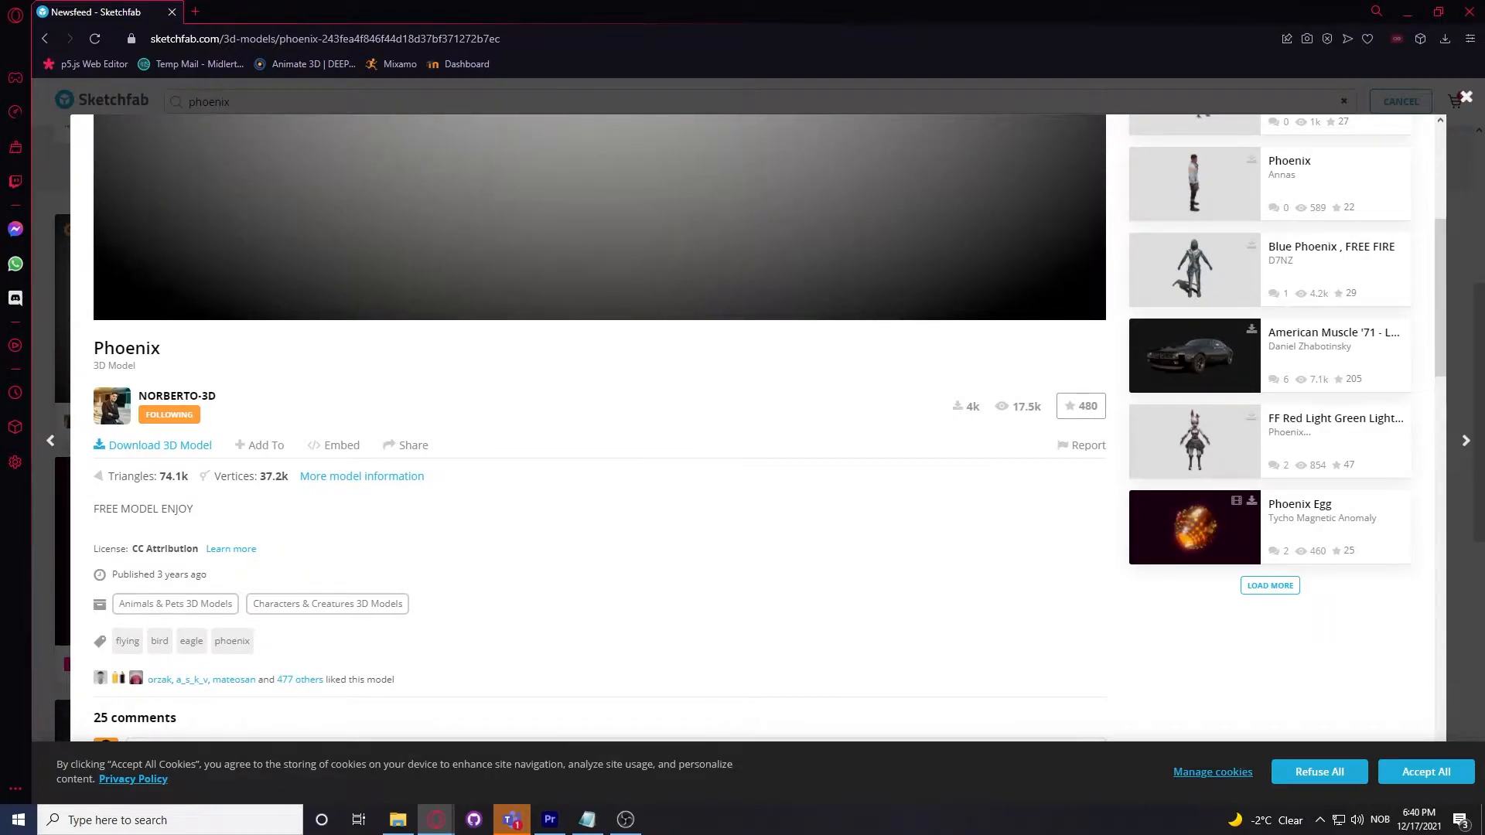
click(160, 445)
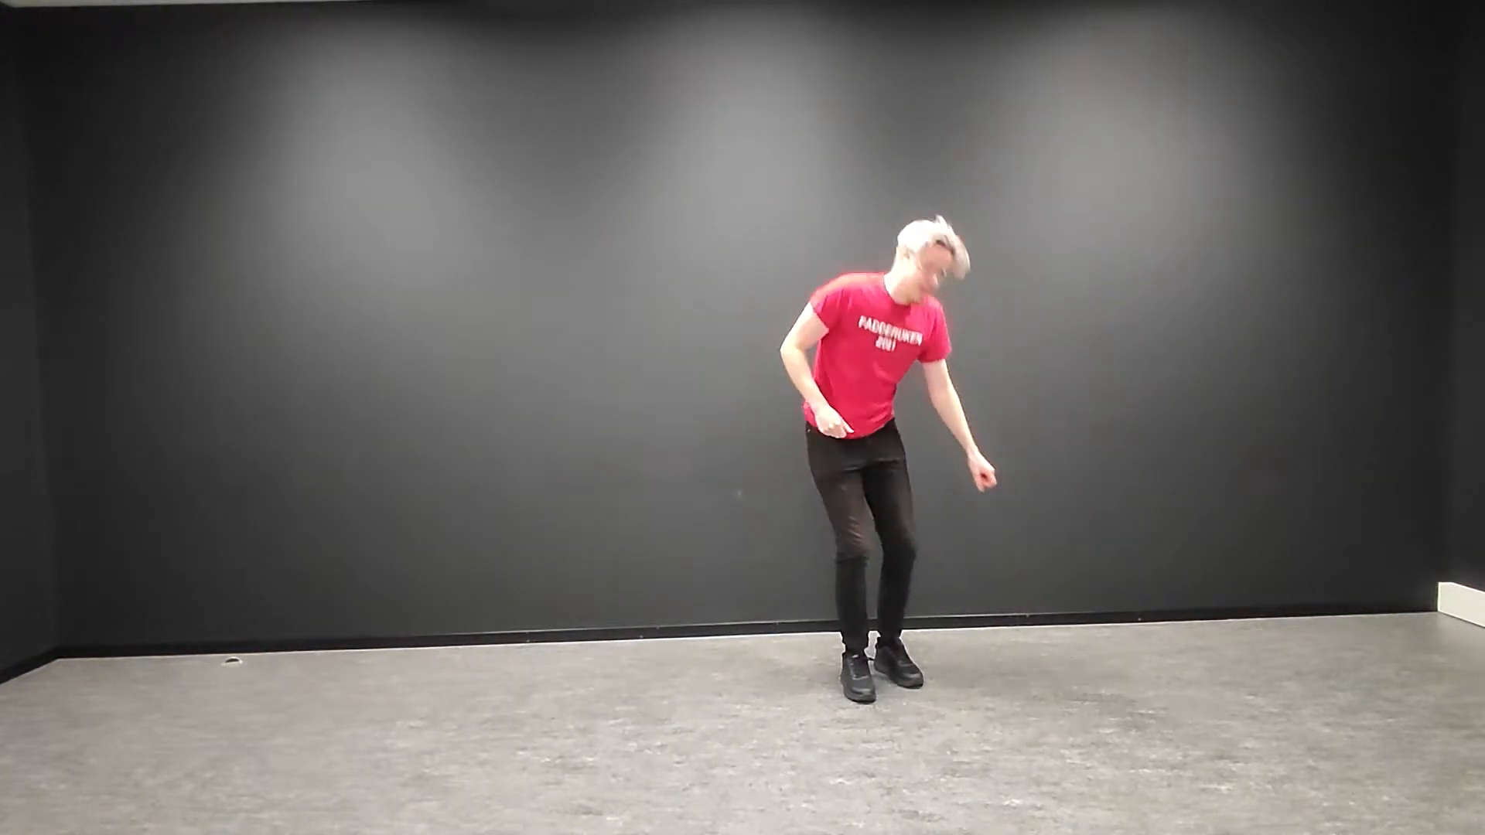
Step: Start a new 3D animation from video in DeepMotion Animate 3D with the erika_archer.fbx character
click(594, 443)
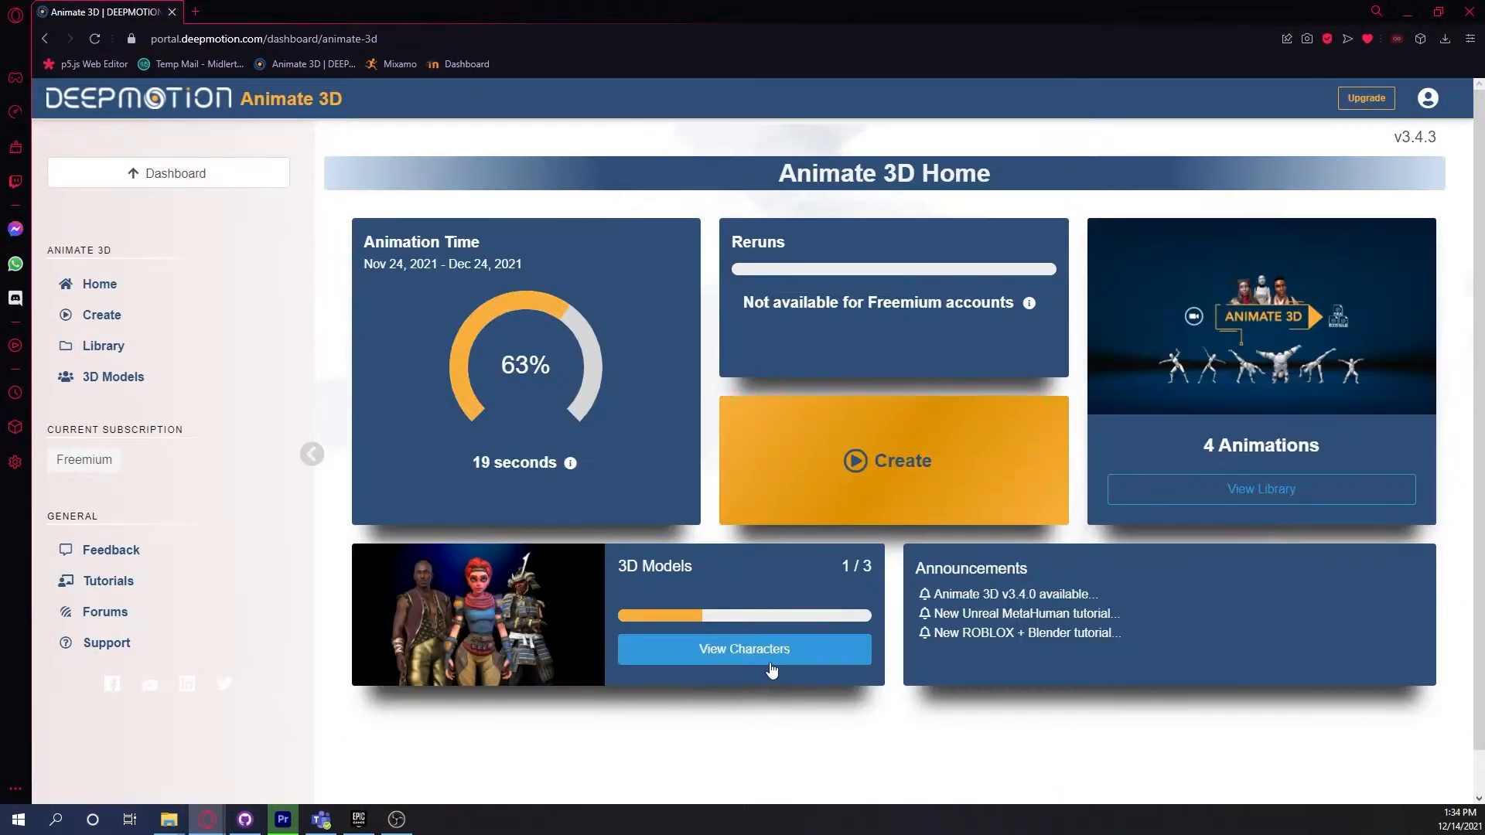
click(879, 467)
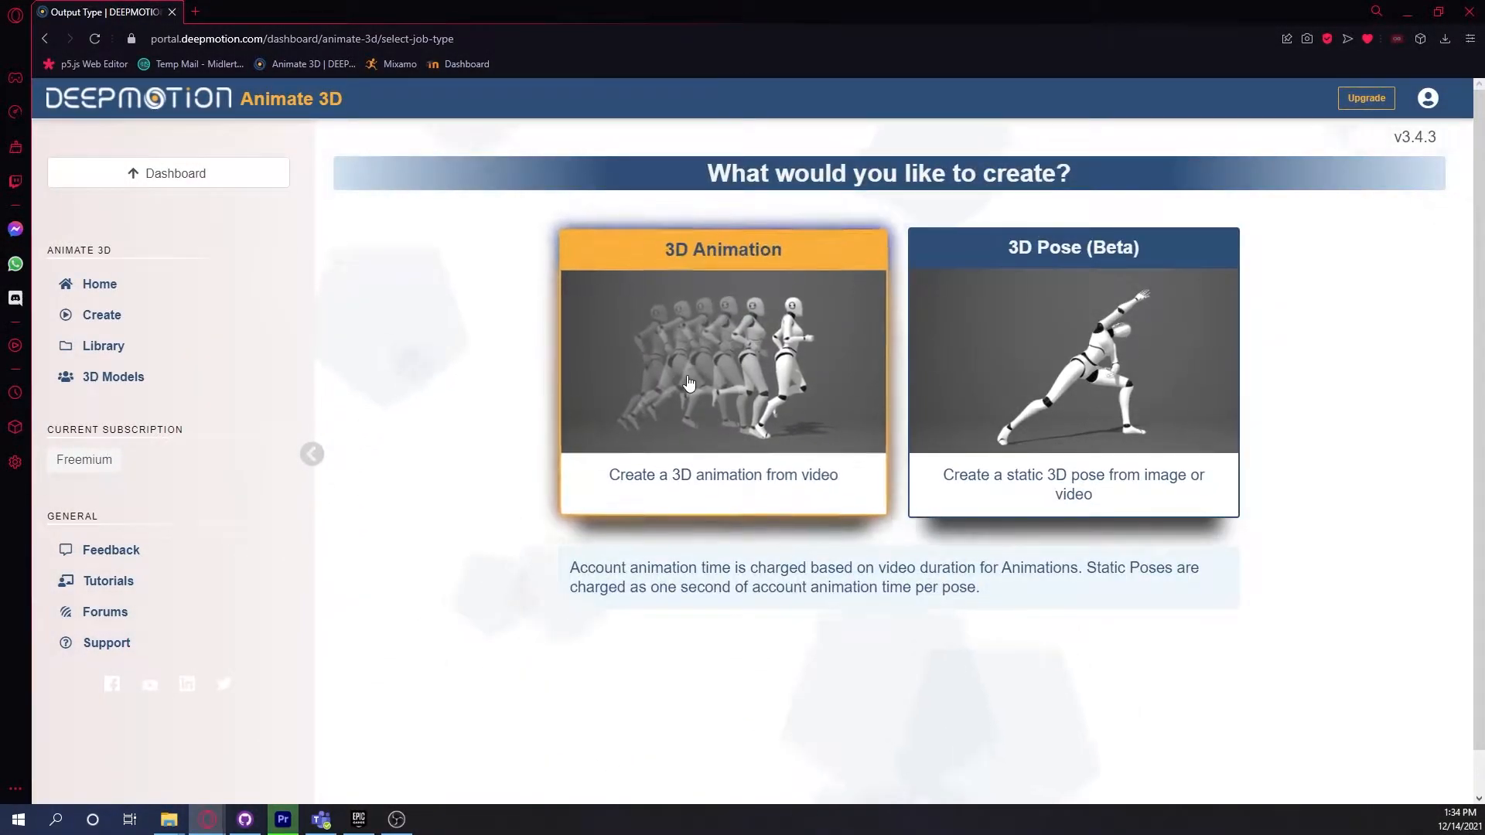
click(723, 363)
click(1074, 364)
click(1170, 609)
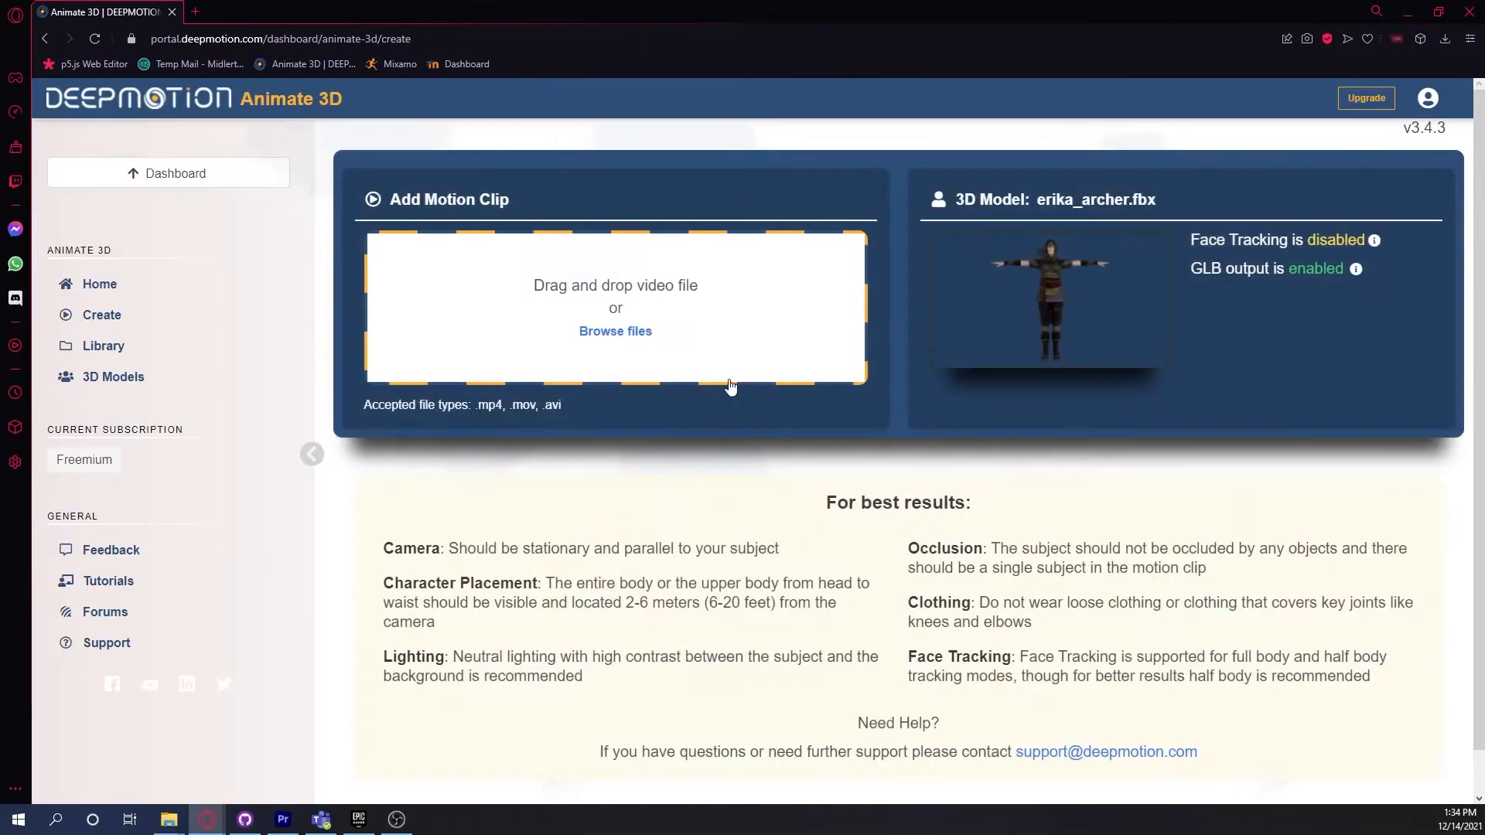
Step: Add the video file JumpShotTESTV2Actual.mp4 as the motion clip
mouse_move(170, 819)
click(231, 749)
drag(387, 232, 635, 329)
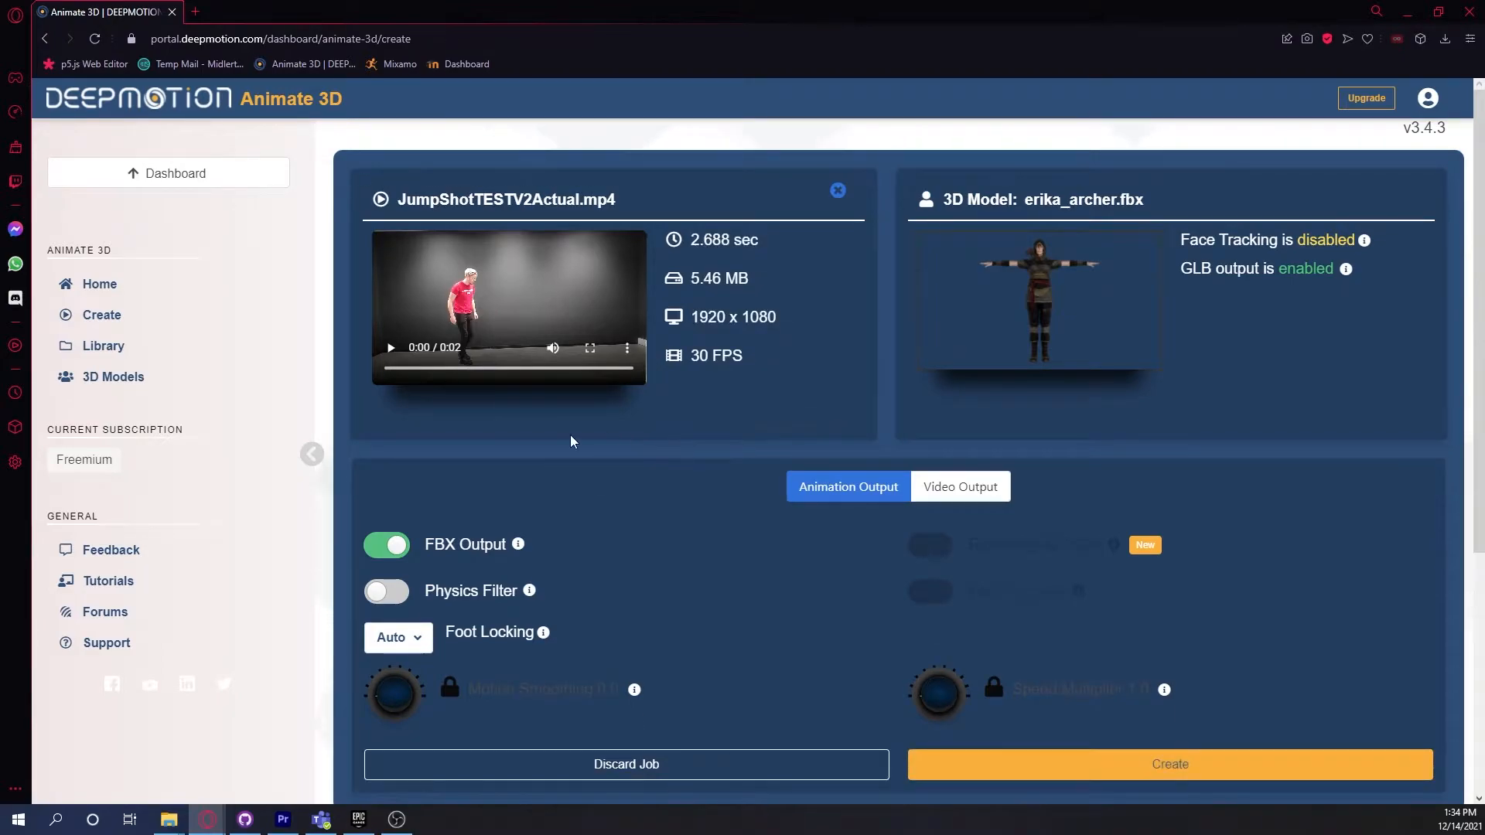
Step: Enable the Physics Filter for the animation output and check the Foot Locking options, keeping Auto
scroll(588, 433, down, 2)
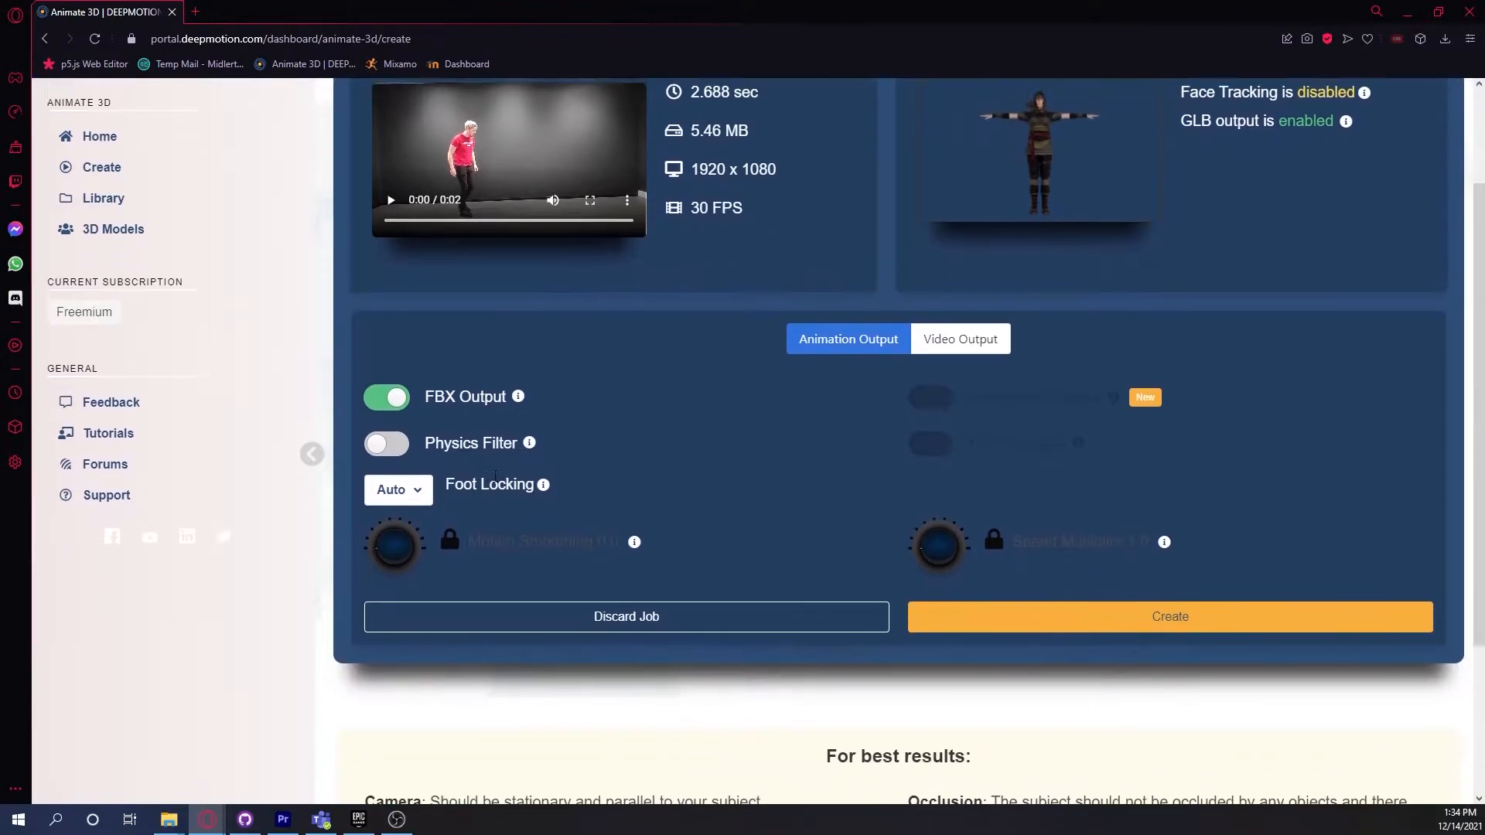
click(387, 437)
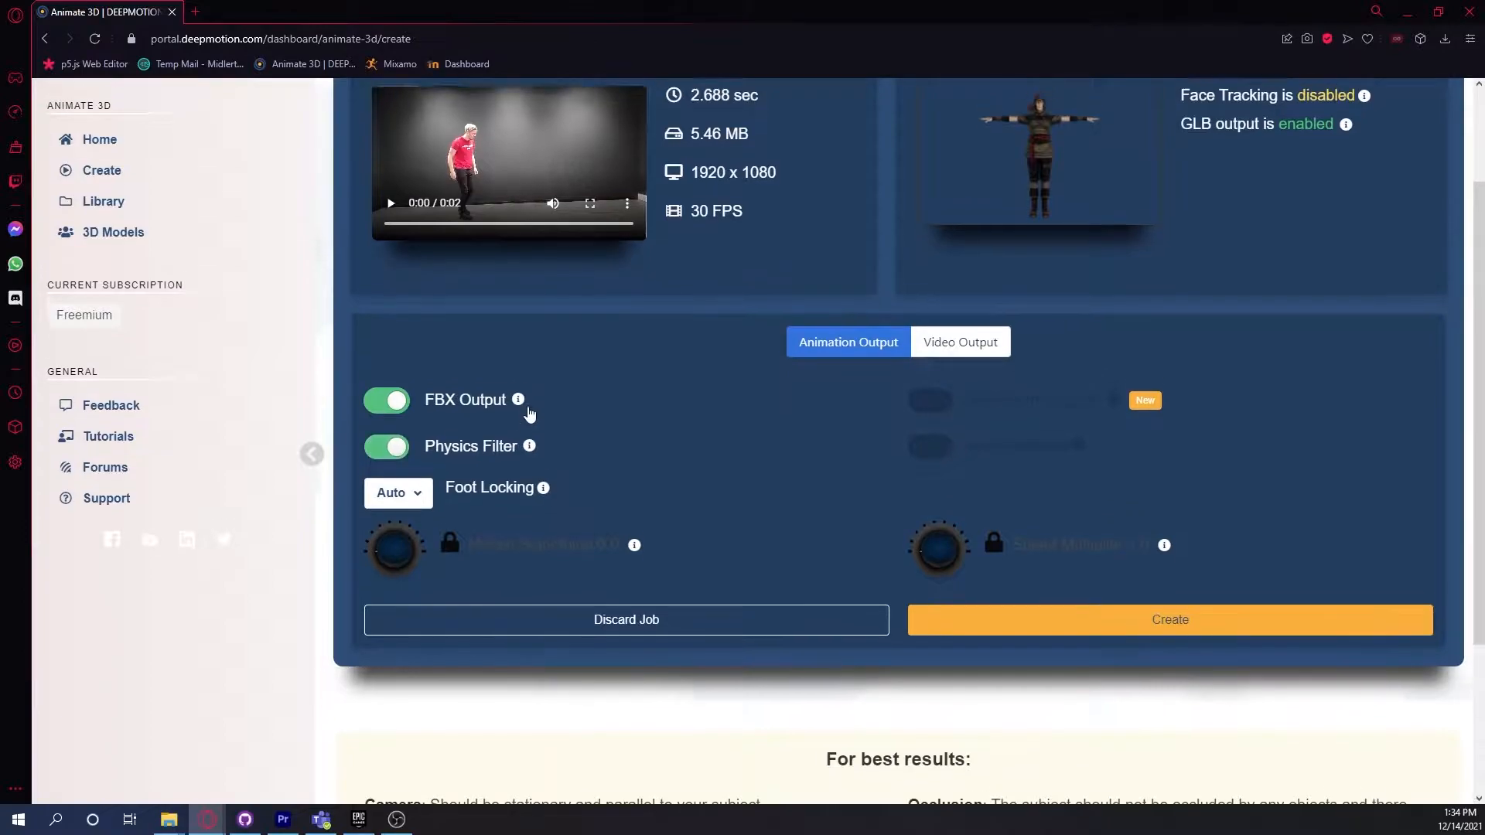
scroll(605, 454, up, 2)
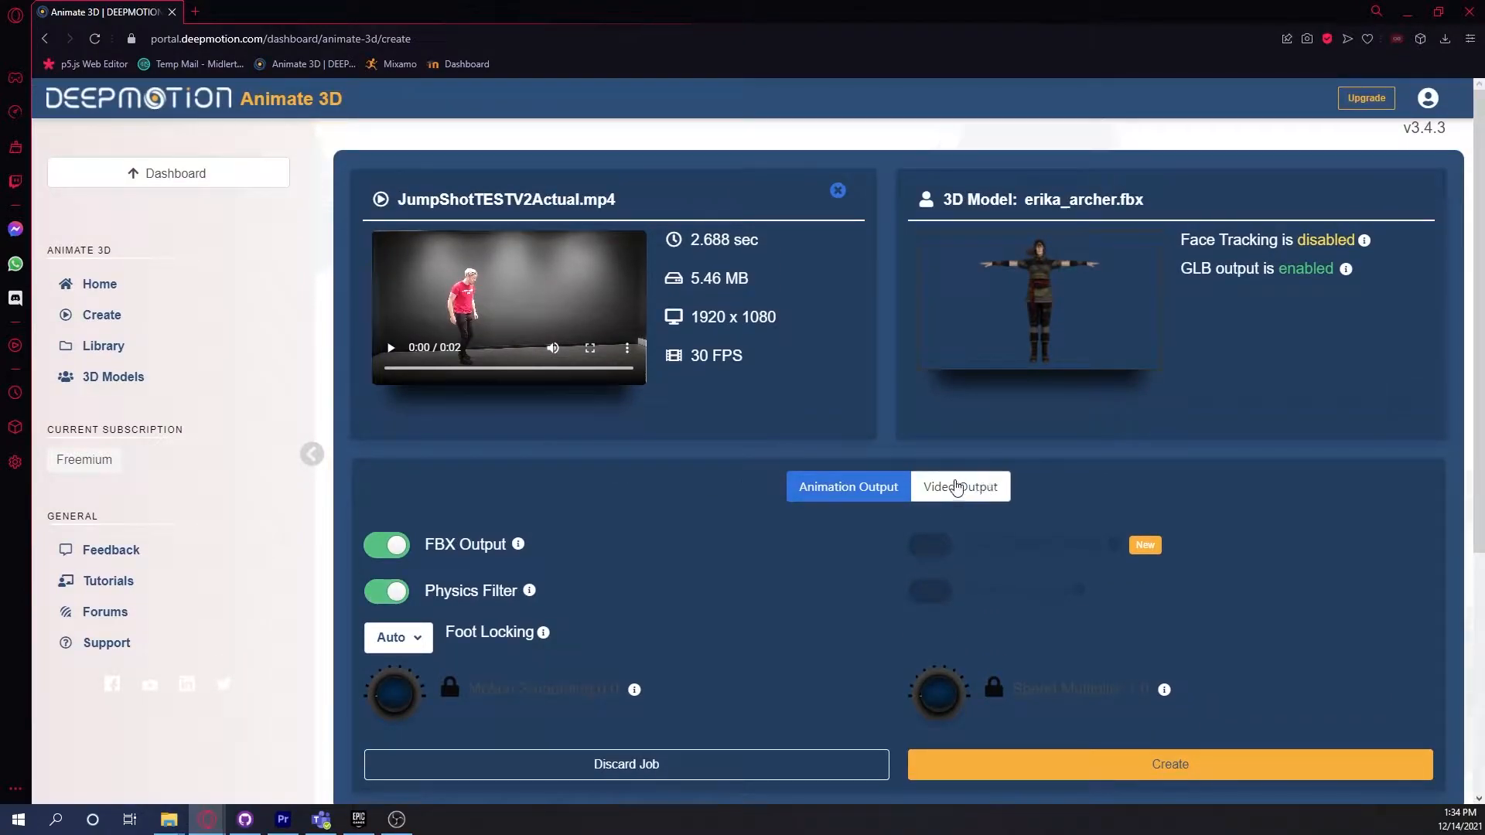
scroll(936, 486, down, 1)
scroll(931, 482, up, 1)
click(416, 649)
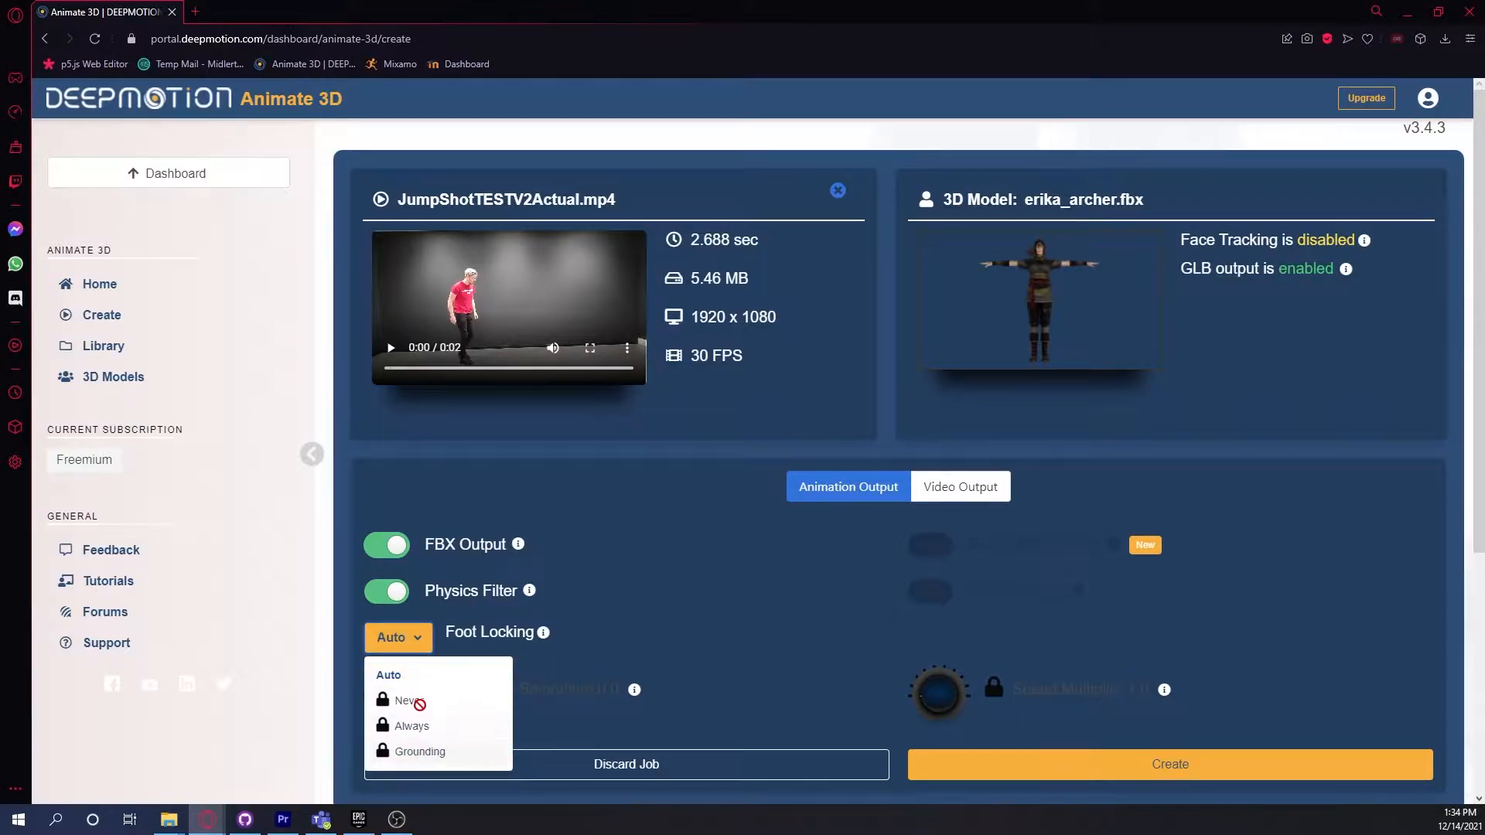
click(606, 547)
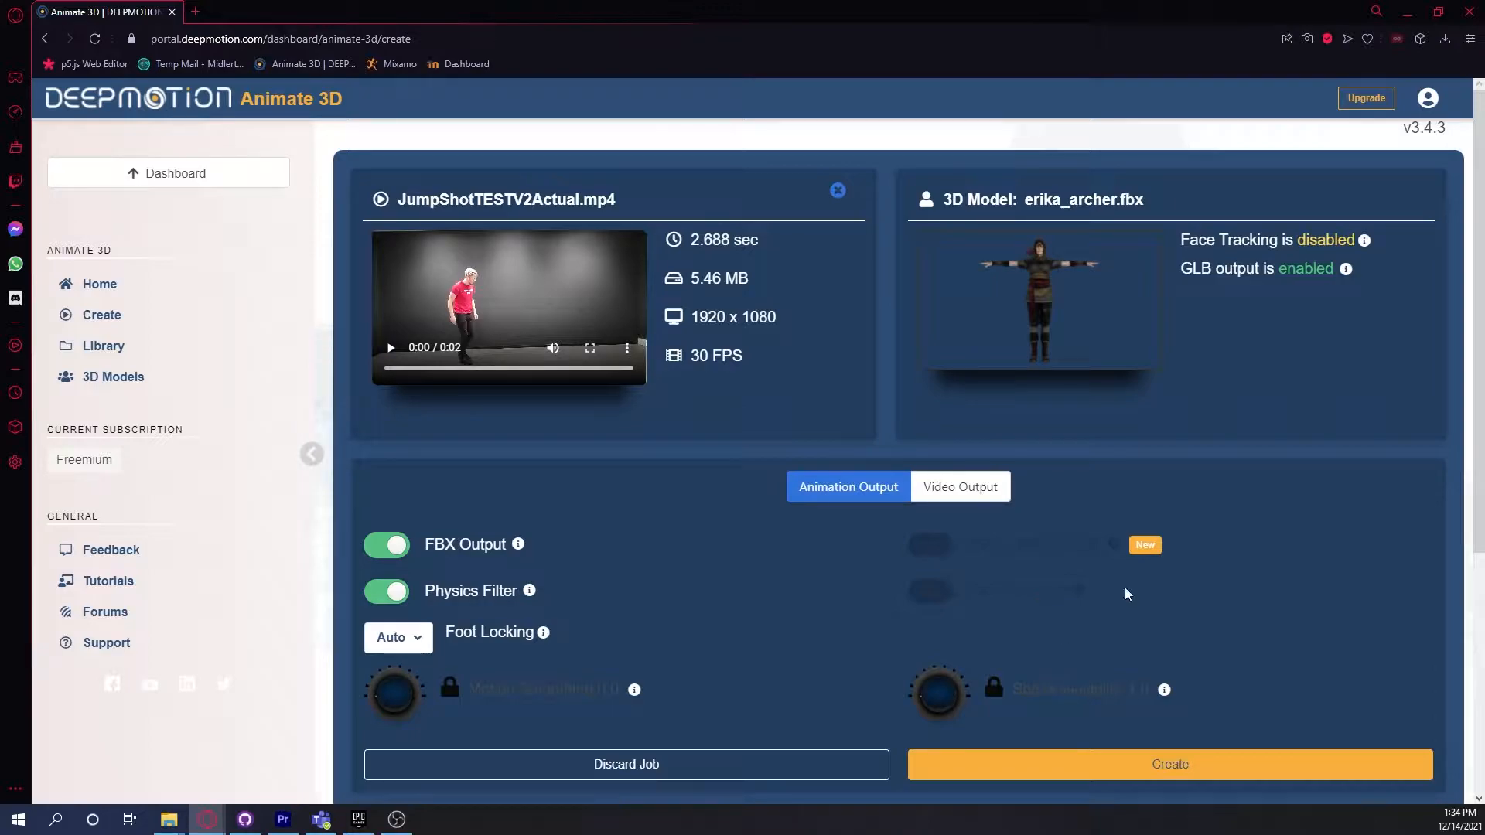
Step: Create and start the animation job for the clip, and download the finished animation
click(1099, 762)
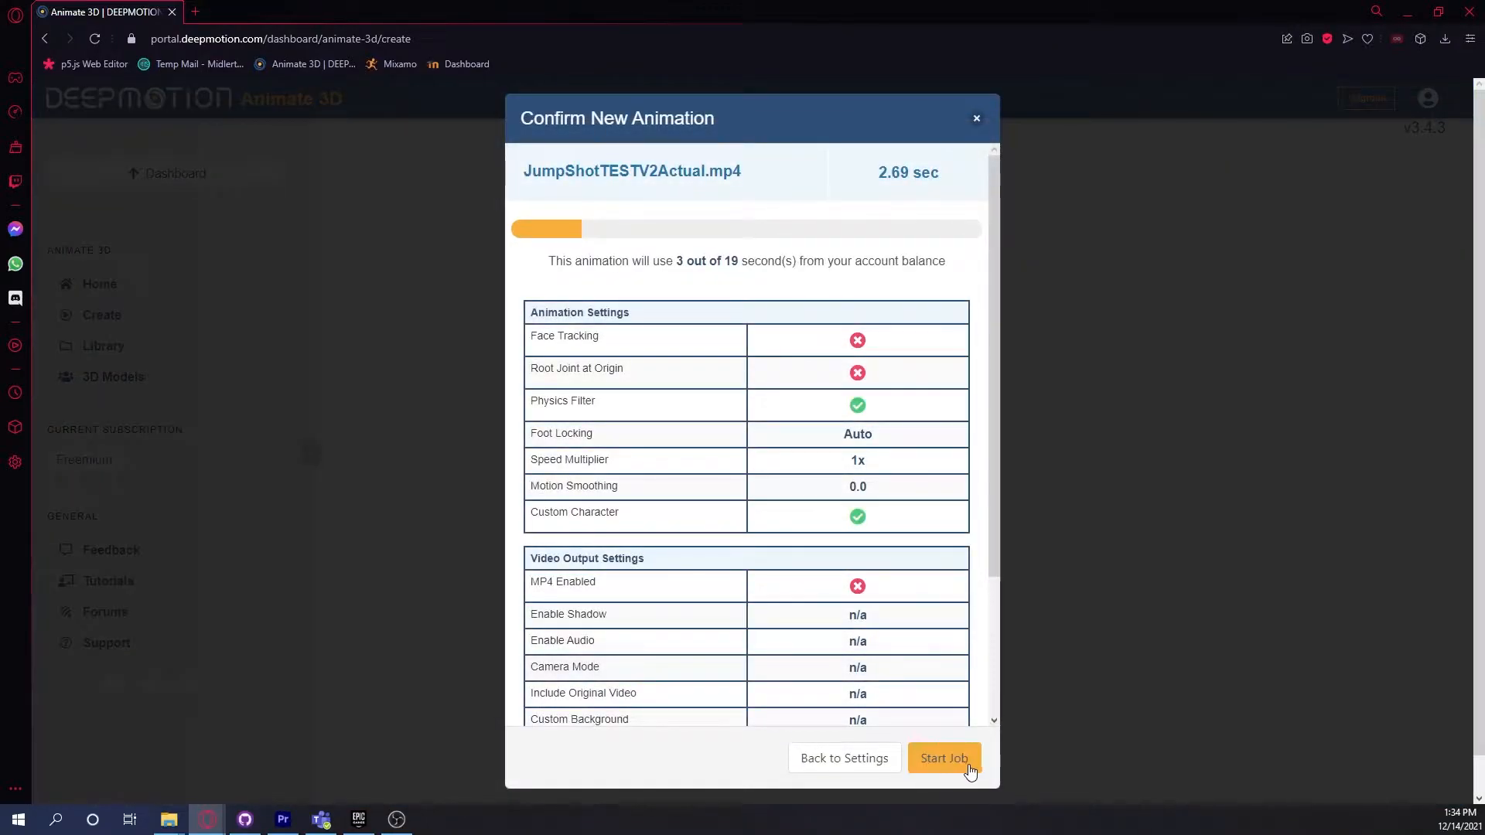
click(966, 764)
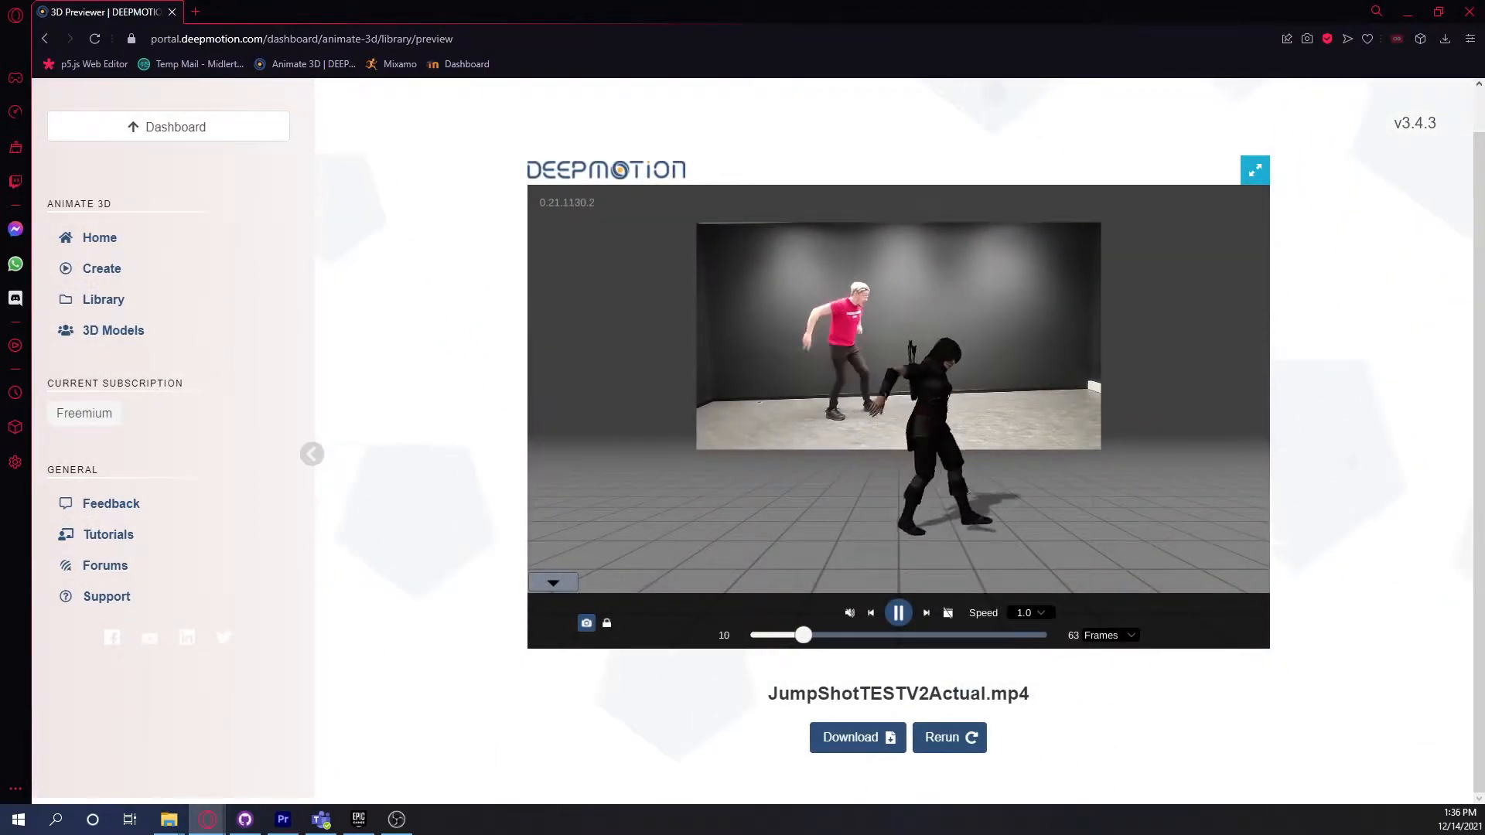
click(882, 742)
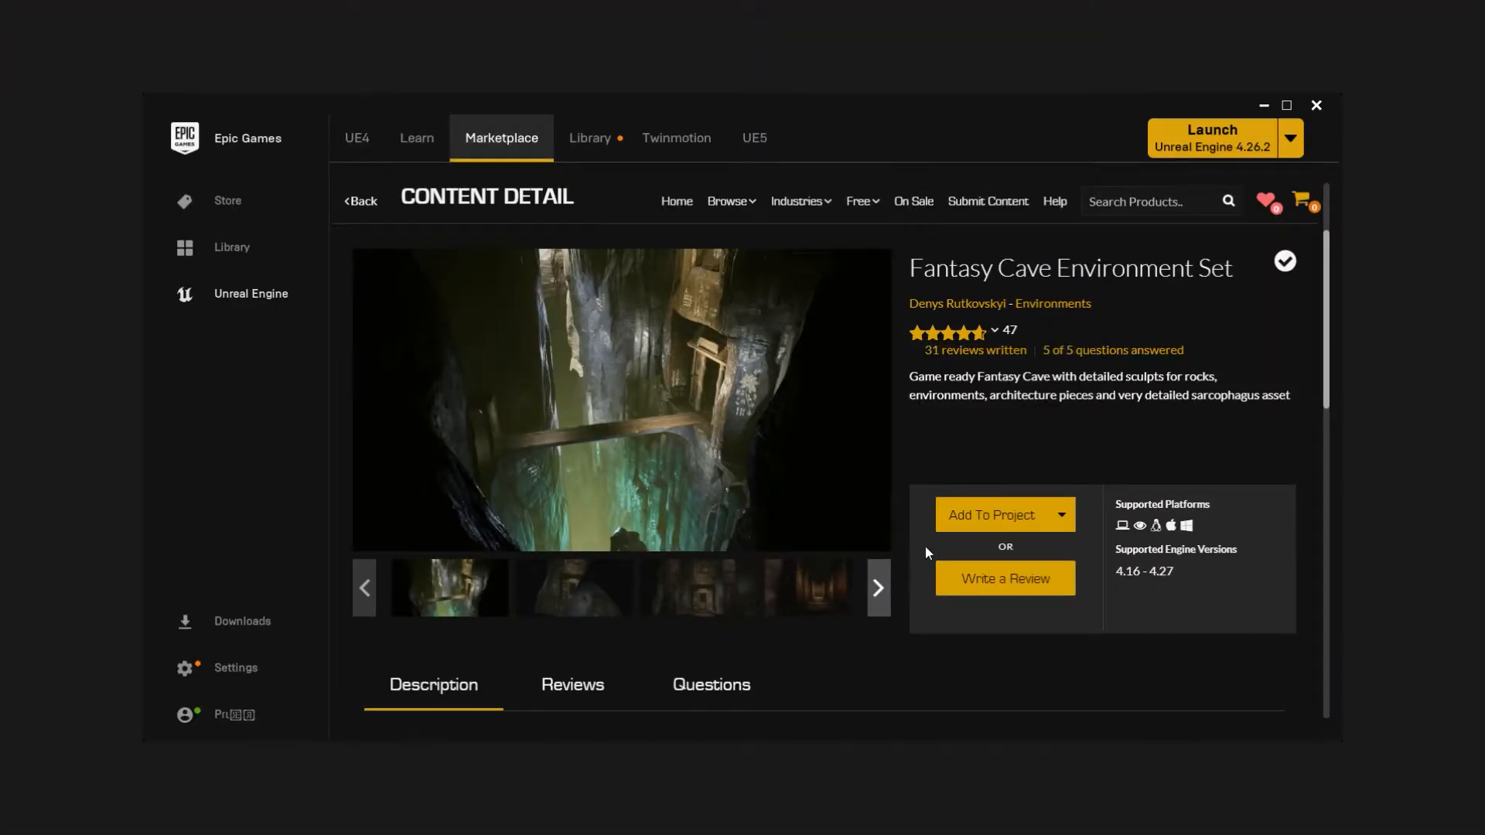
Step: Browse the preview images of the Fantasy Cave Environment Set and the horror dining room props in the Unreal Engine Marketplace
click(882, 590)
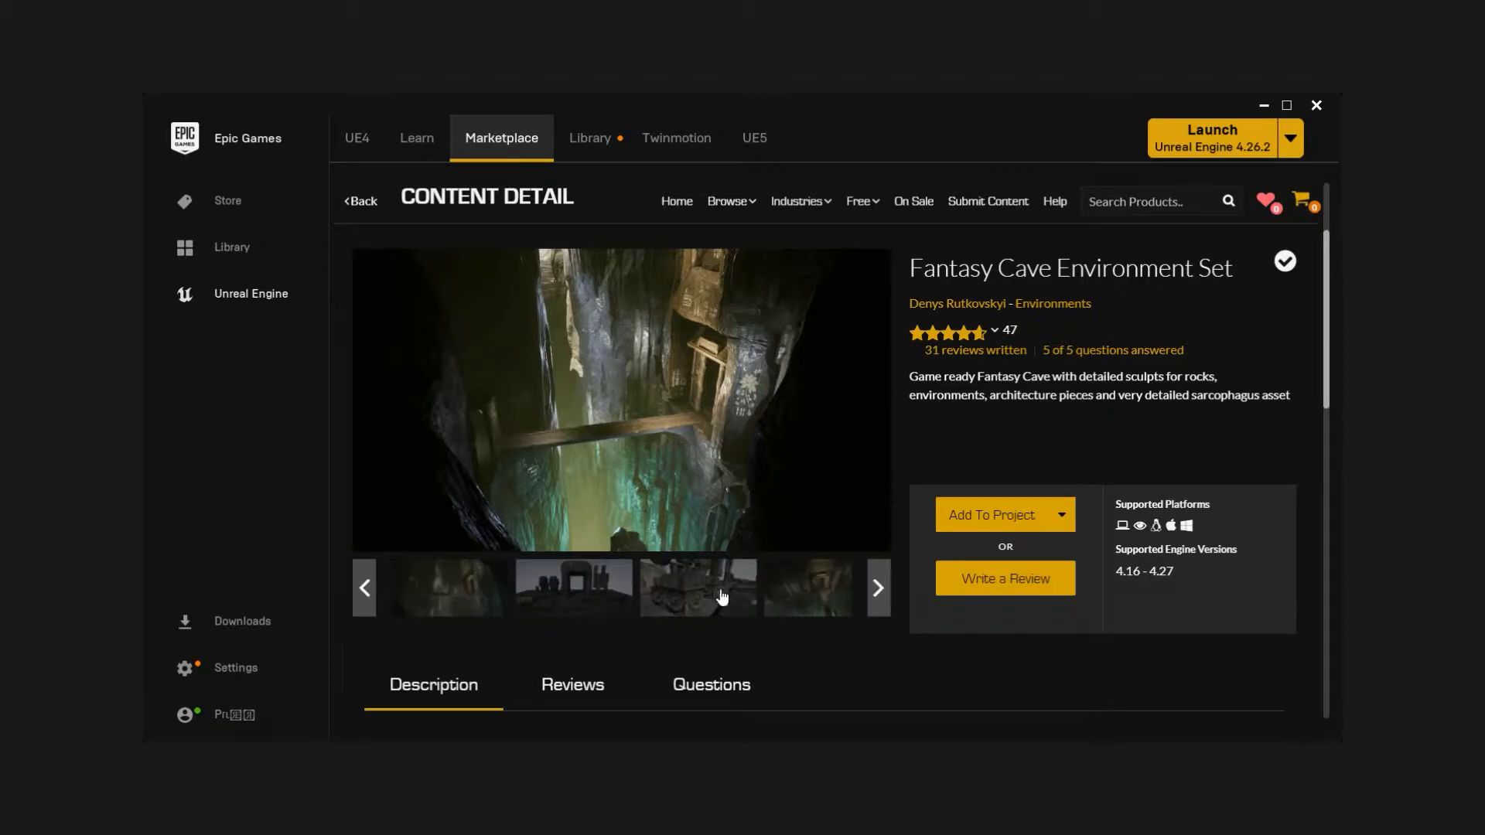
click(437, 593)
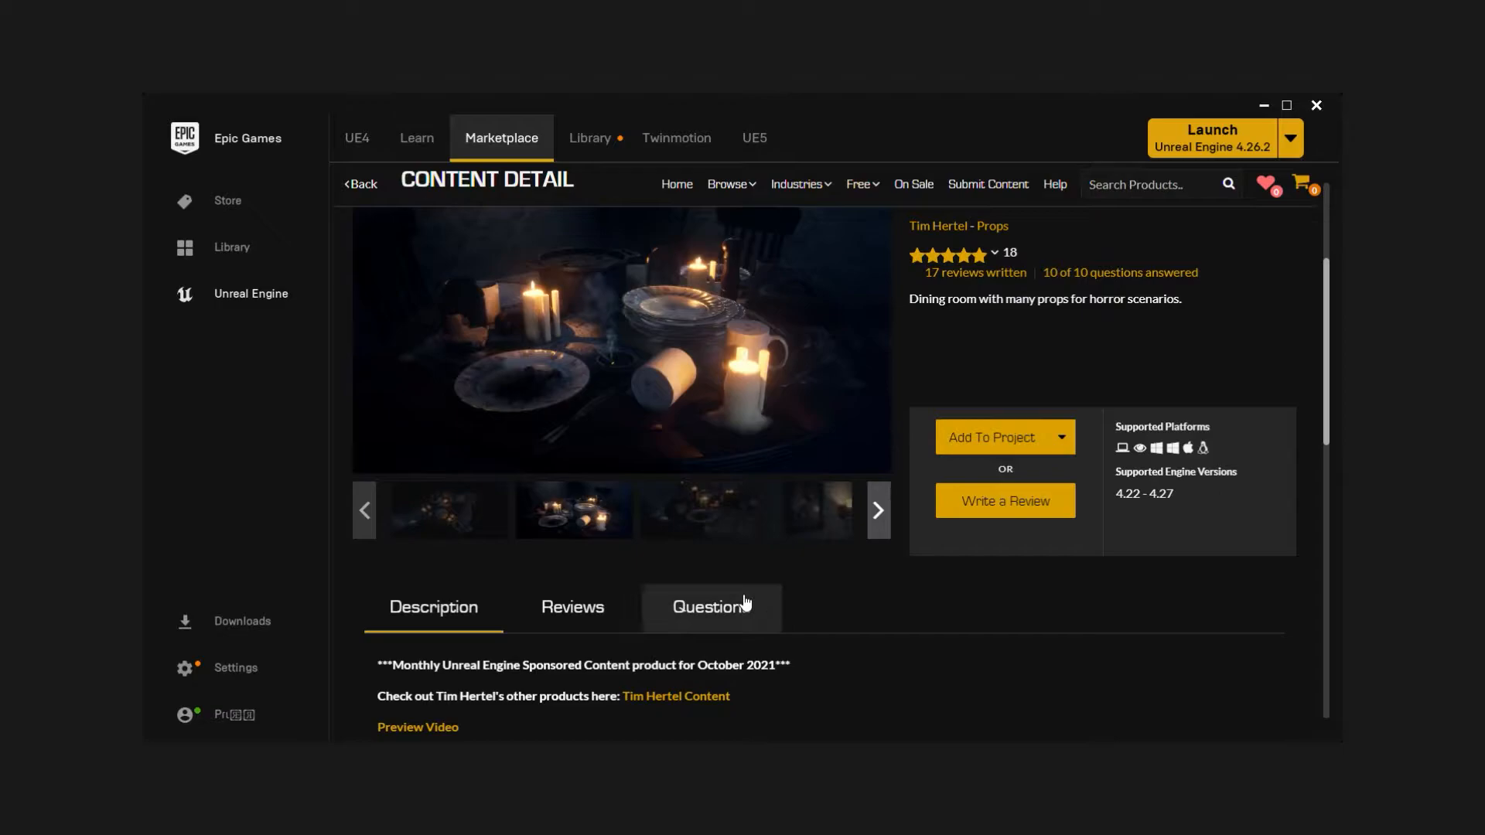
click(699, 529)
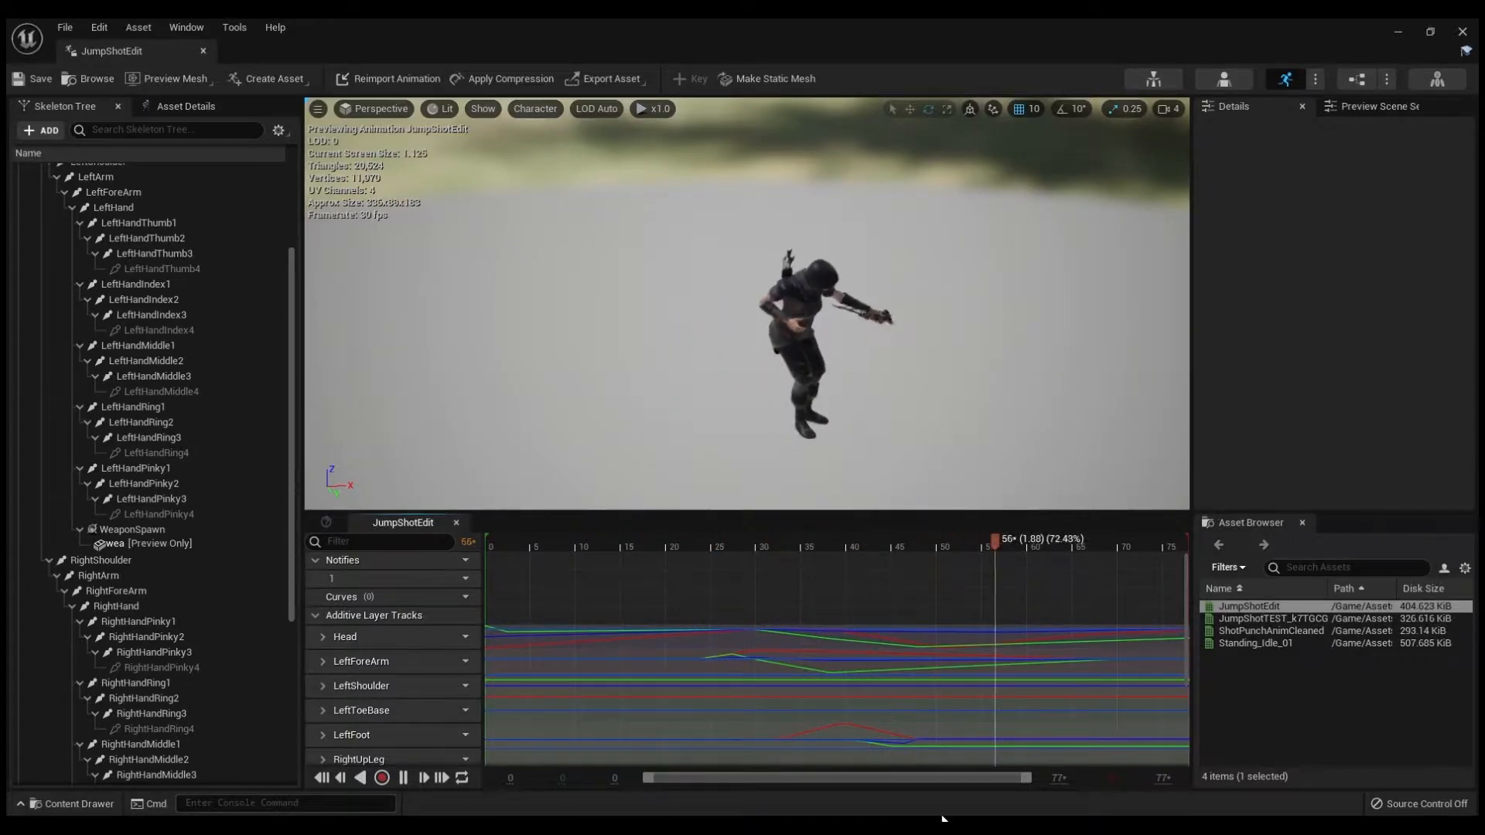
right_drag(999, 393, 1044, 457)
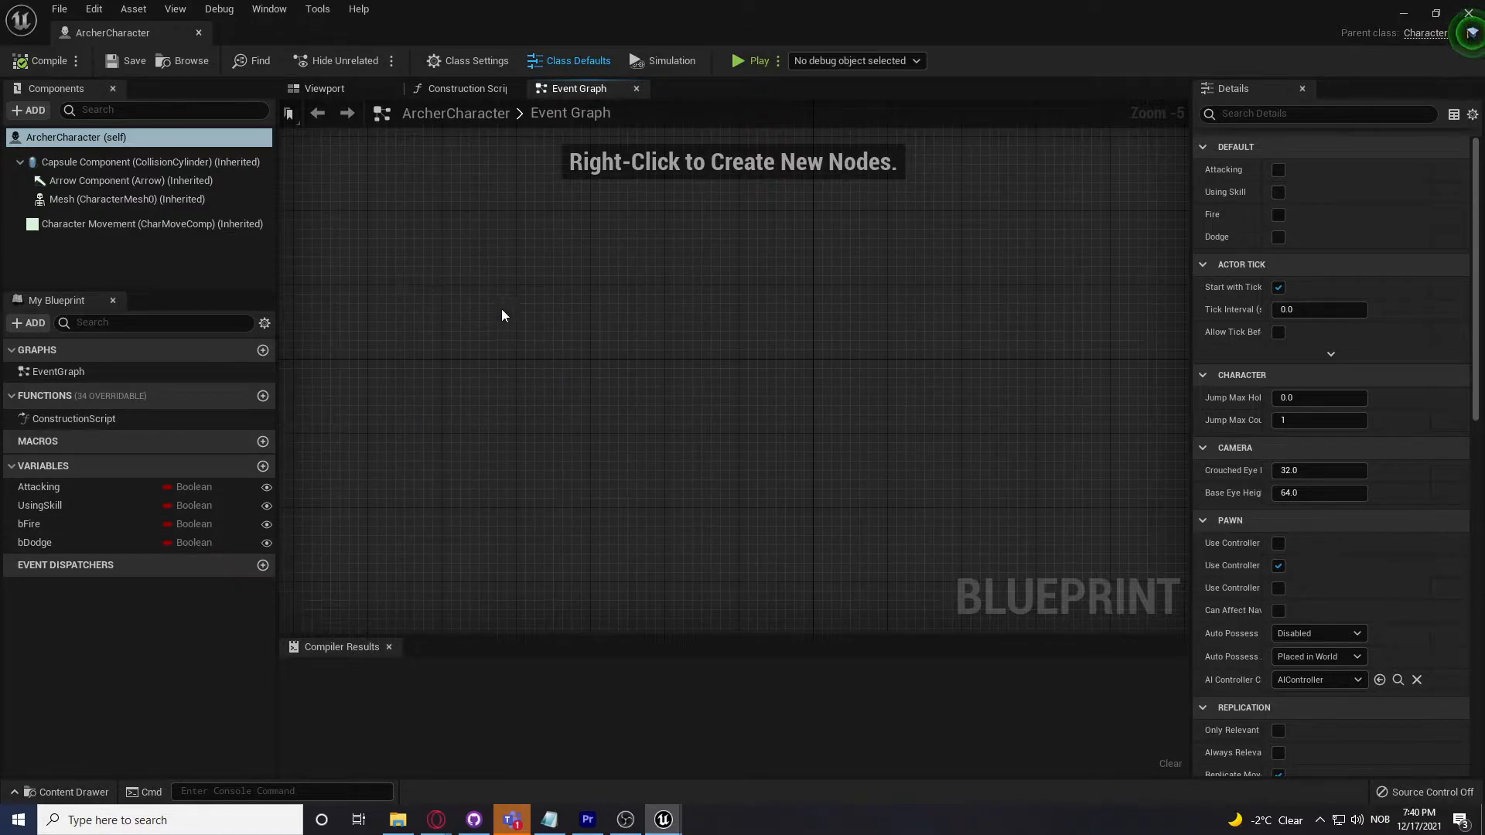
Step: Inspect the mesh component of the ArcherCharacter blueprint in its viewport and open its animation class JumpTest_BS
click(330, 91)
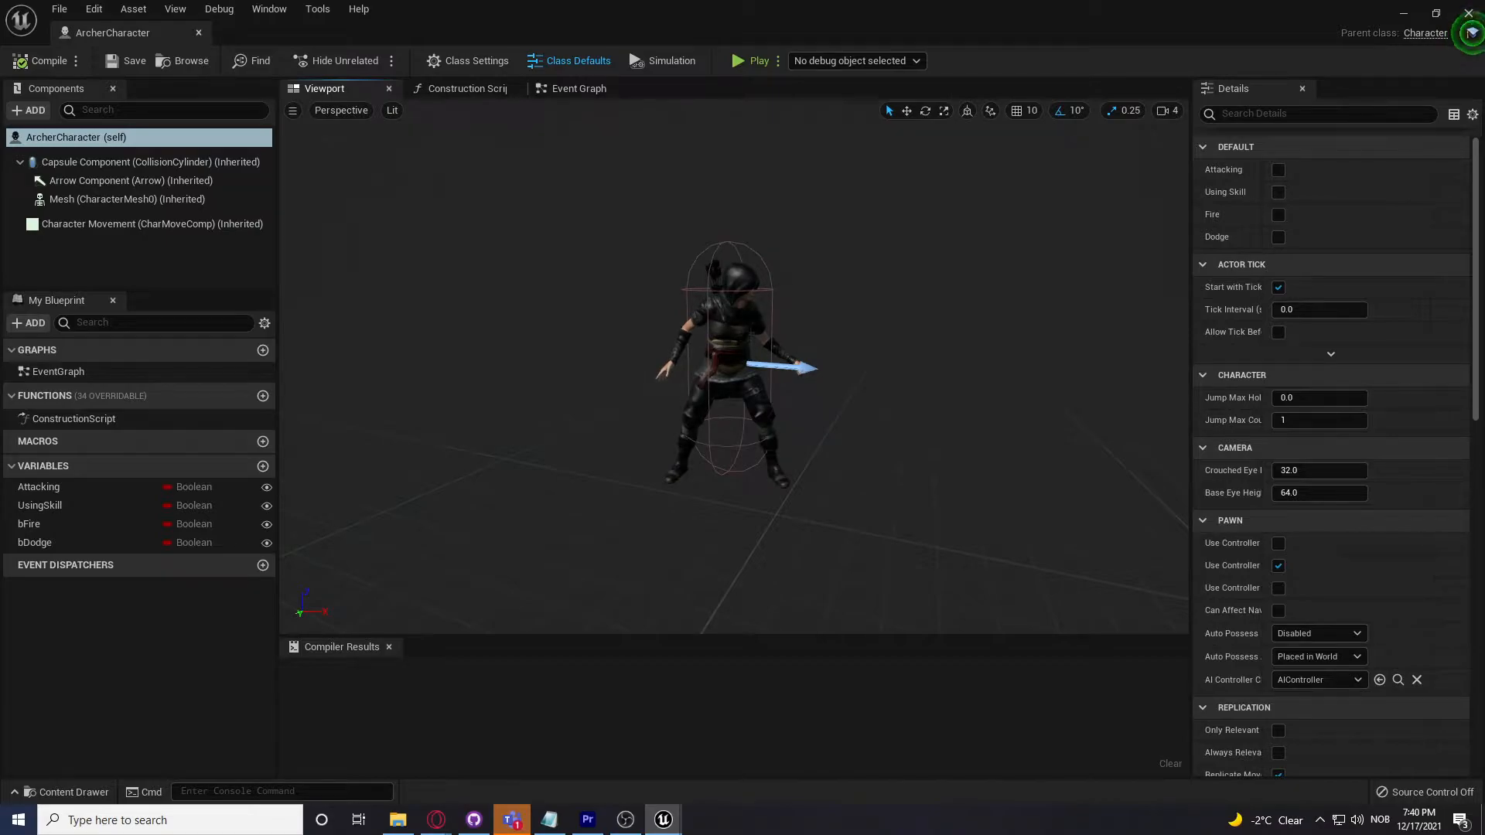
click(732, 329)
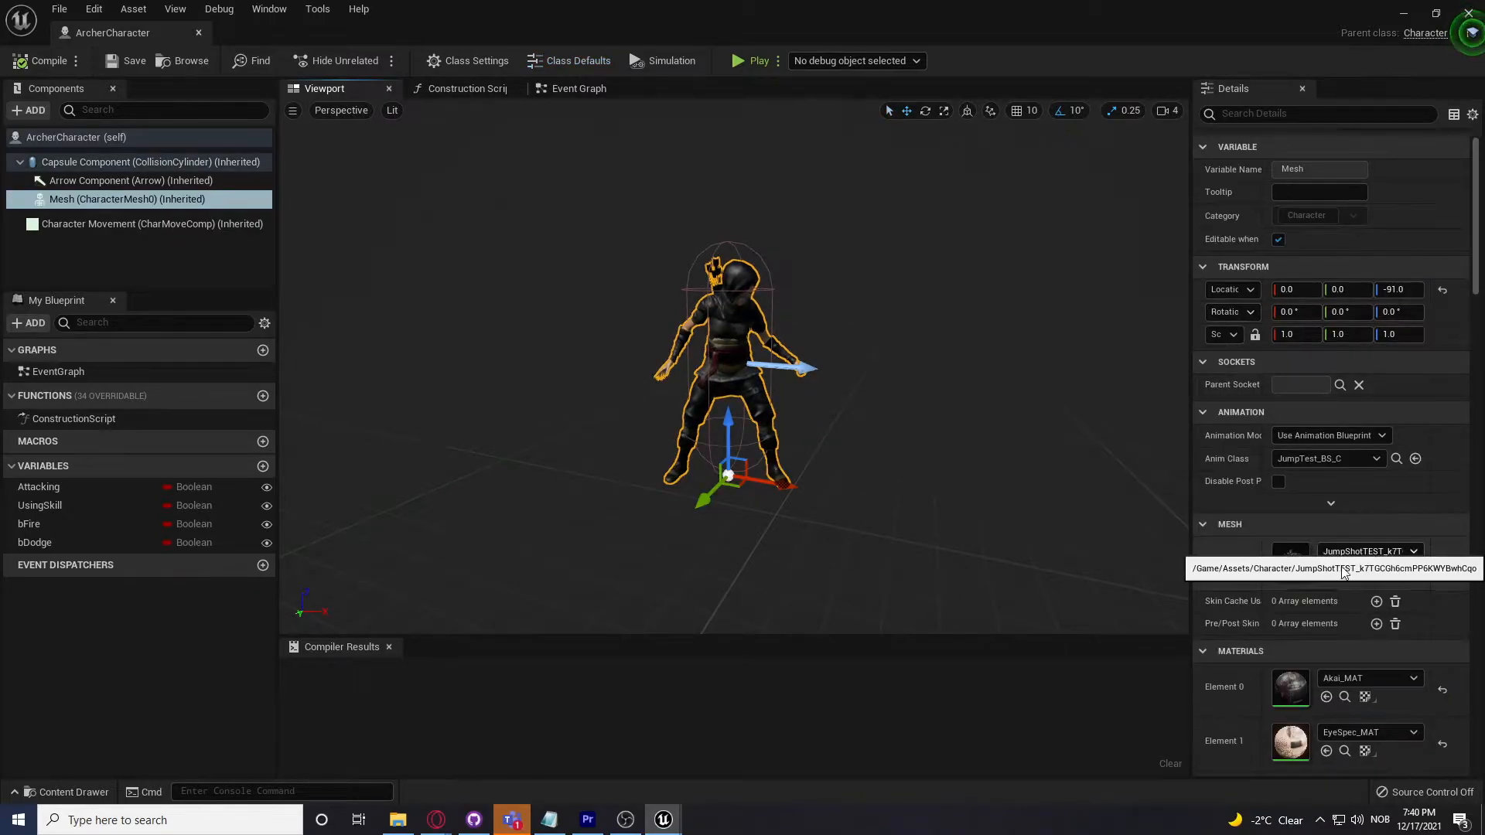
scroll(1319, 581, down, 3)
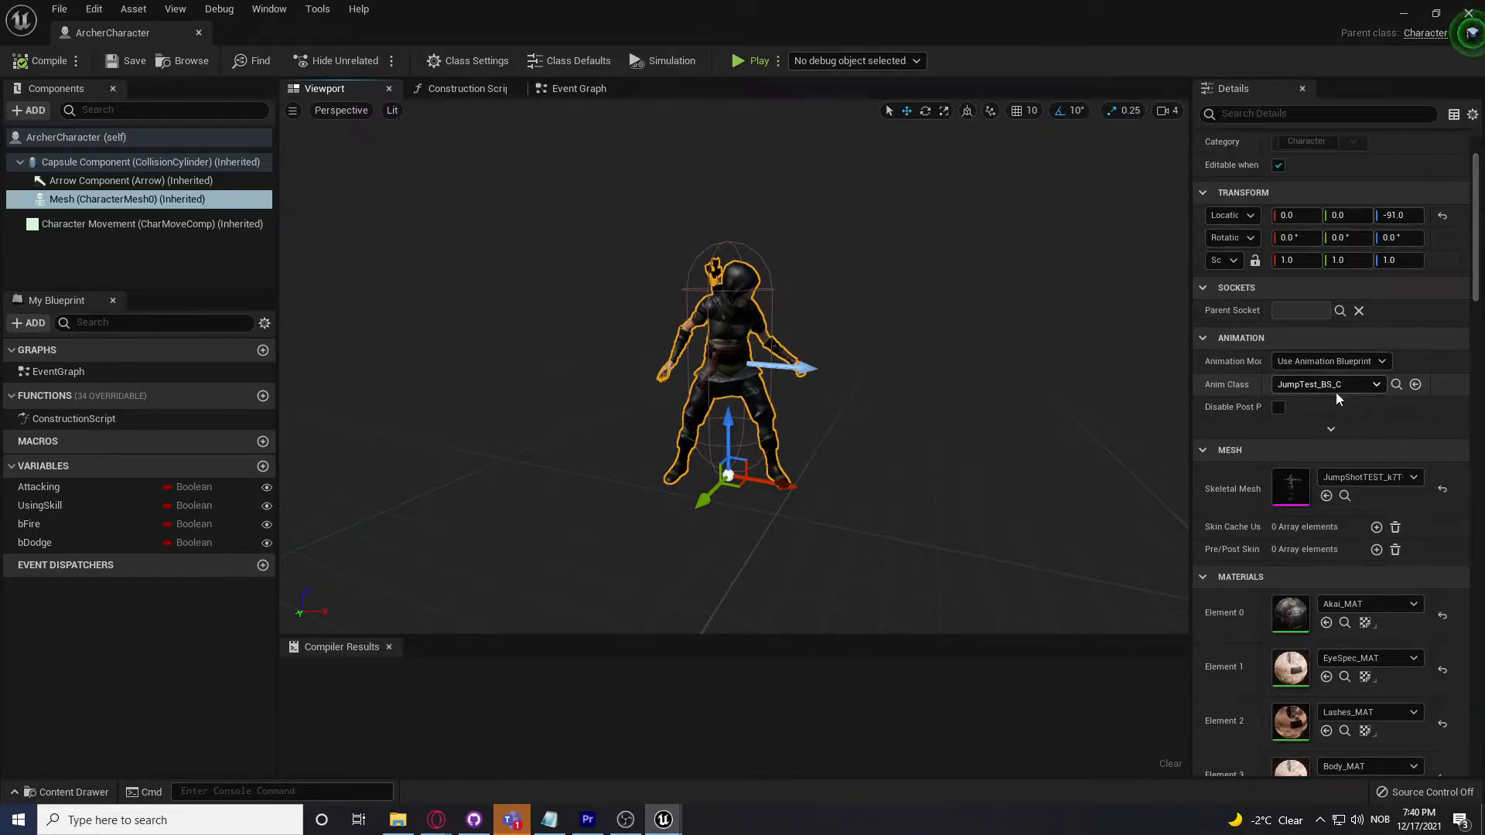
click(1415, 385)
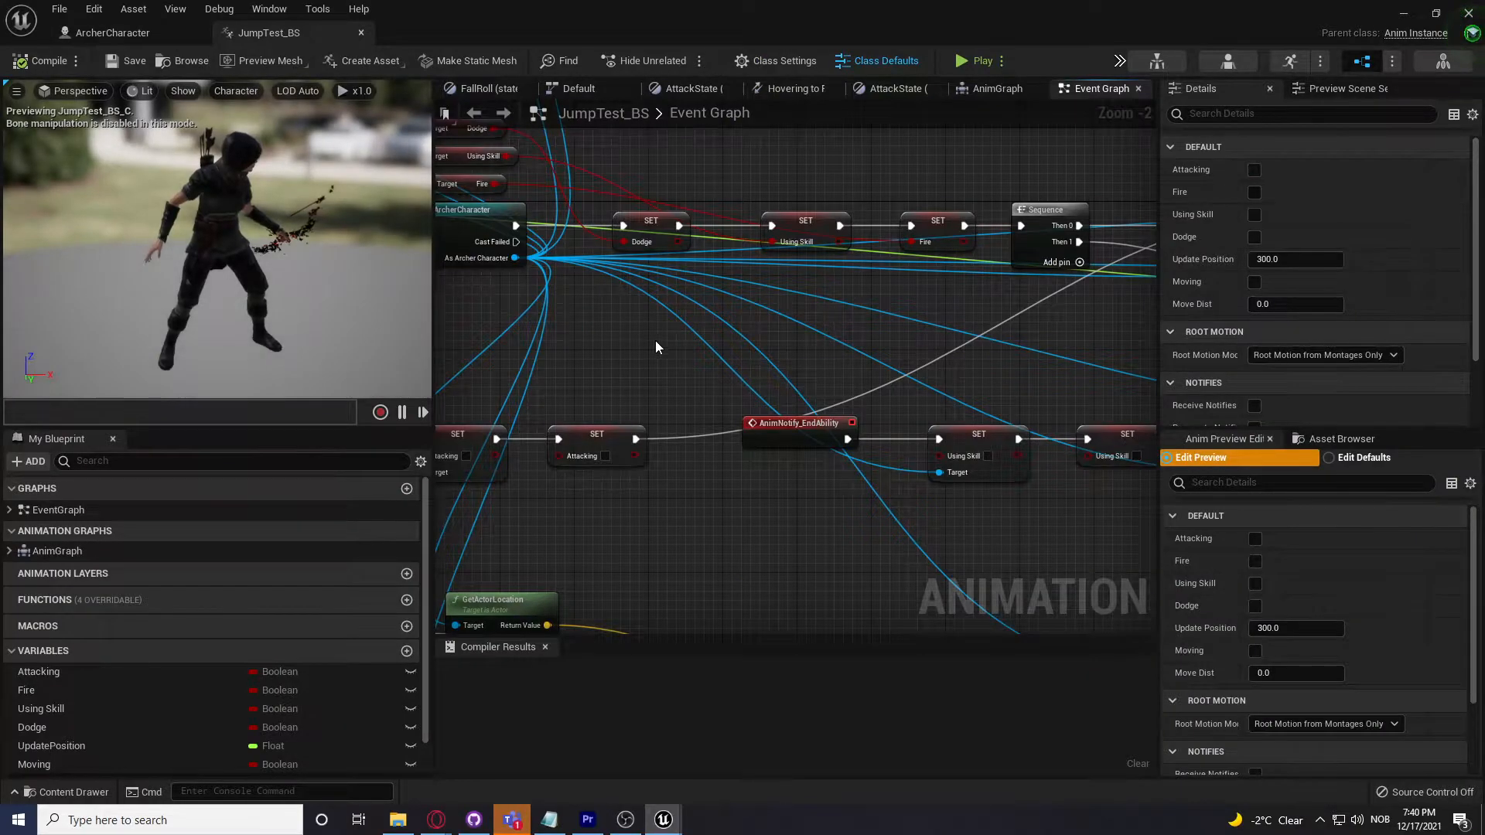
Step: Select the Dodge, Using Skill and Fire getter nodes above Cast To ArcherCharacter in the JumpTest_BS event graph
mouse_move(656, 341)
right_down()
mouse_move(1022, 466)
mouse_move(841, 423)
mouse_move(656, 467)
mouse_move(720, 473)
right_up()
scroll(843, 463, up, 2)
drag(823, 283, 825, 284)
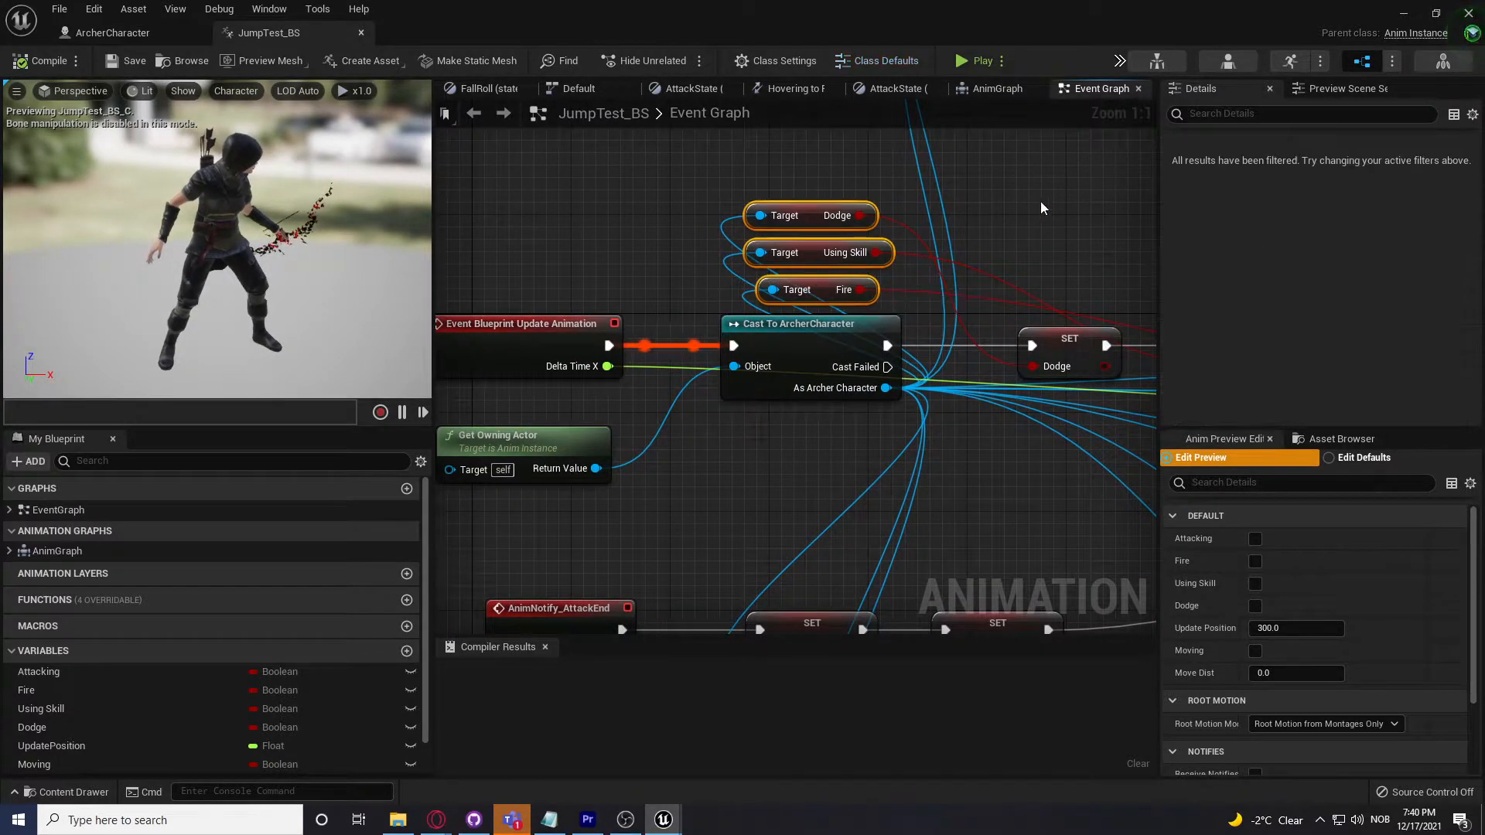
Step: Examine how the Dodge, Using Skill and Fire values from Cast To ArcherCharacter feed their SET nodes, and review the blueprint's variables
click(1041, 201)
right_drag(734, 499, 747, 451)
right_drag(805, 382, 730, 548)
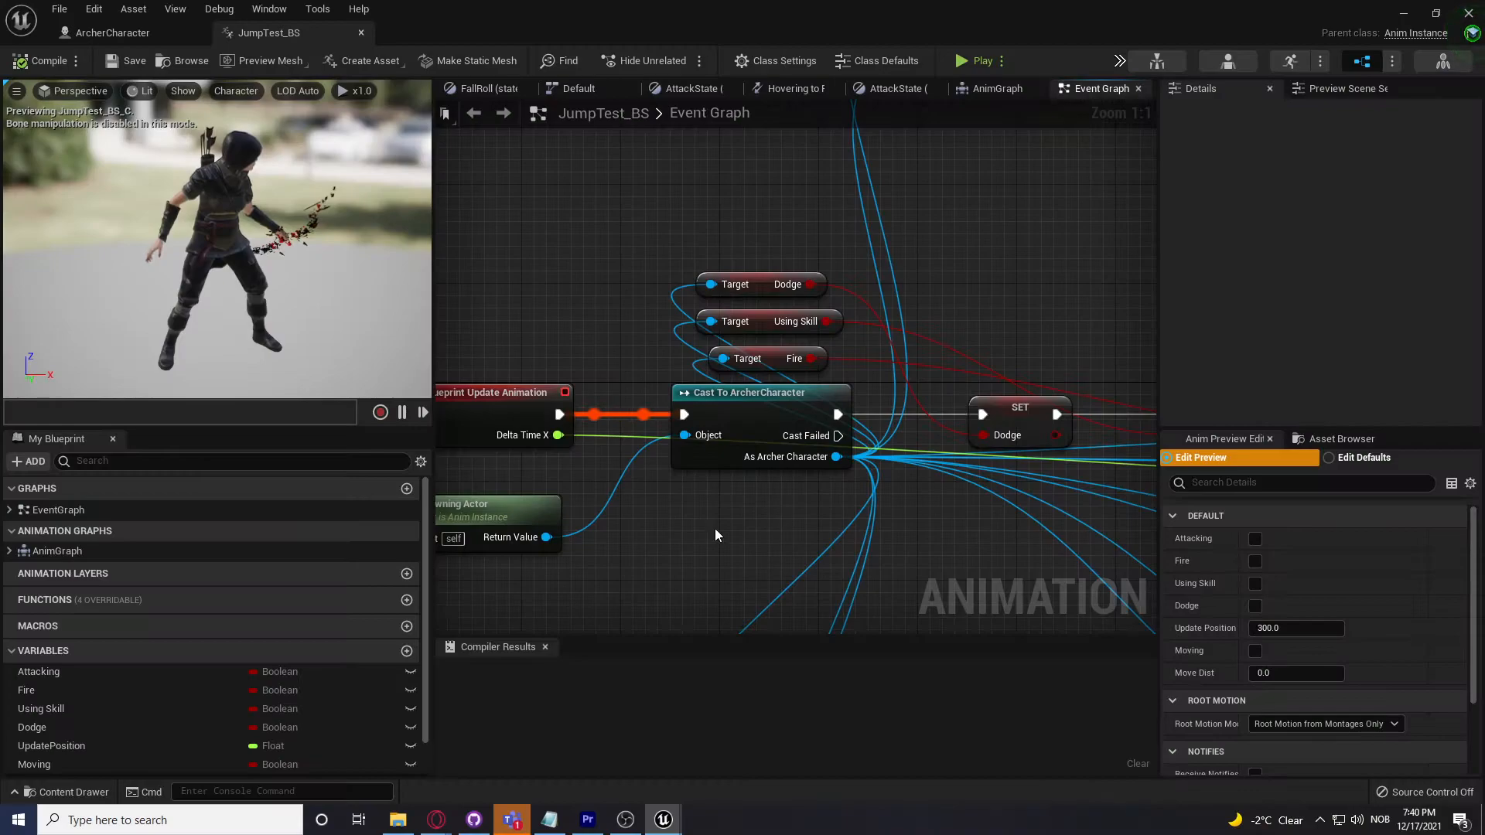
right_drag(715, 527, 744, 516)
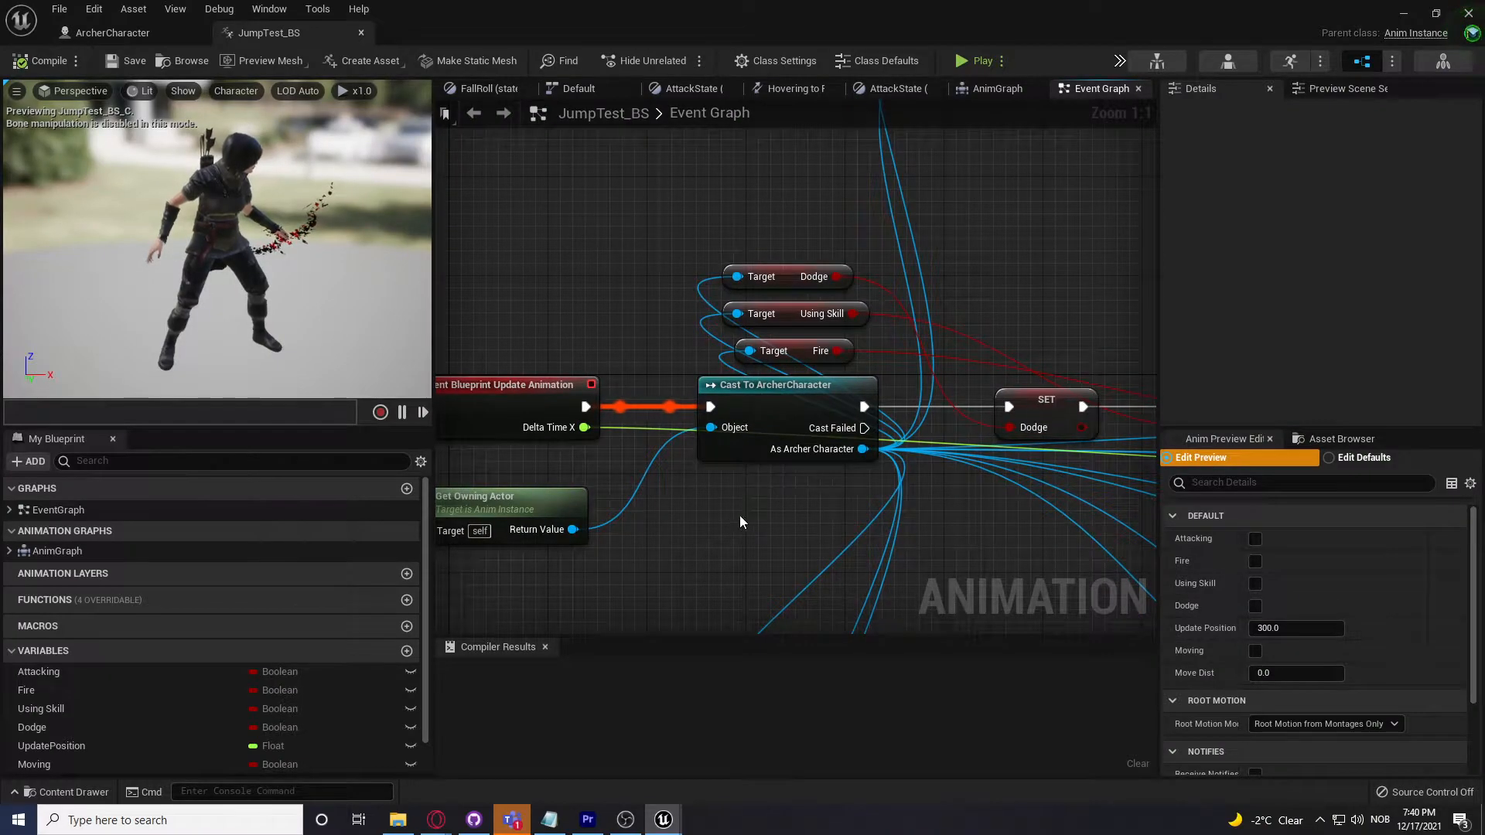
right_drag(843, 504, 592, 507)
right_drag(799, 541, 702, 543)
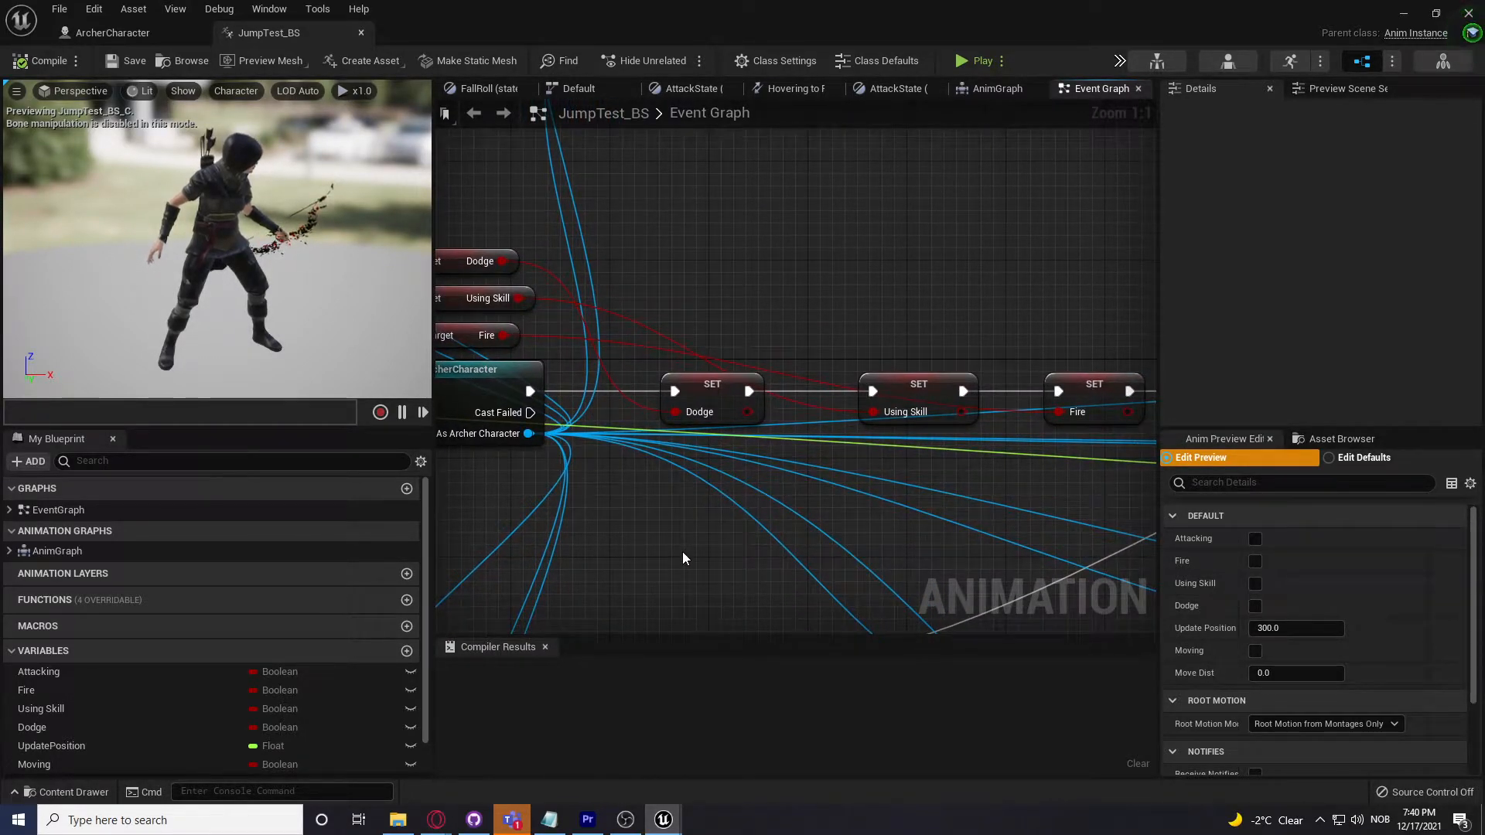
scroll(272, 611, down, 1)
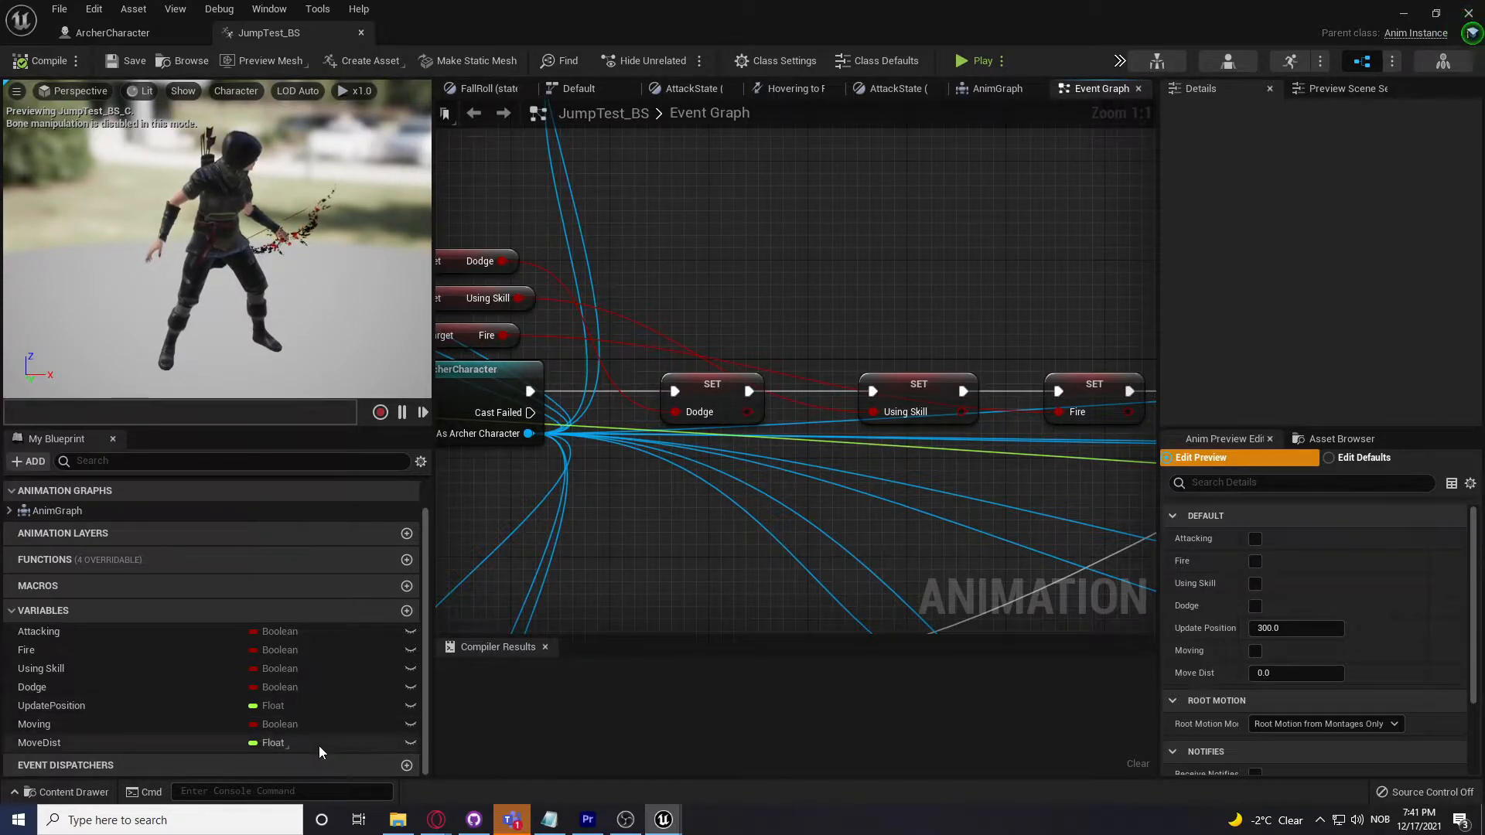
right_drag(694, 565, 693, 606)
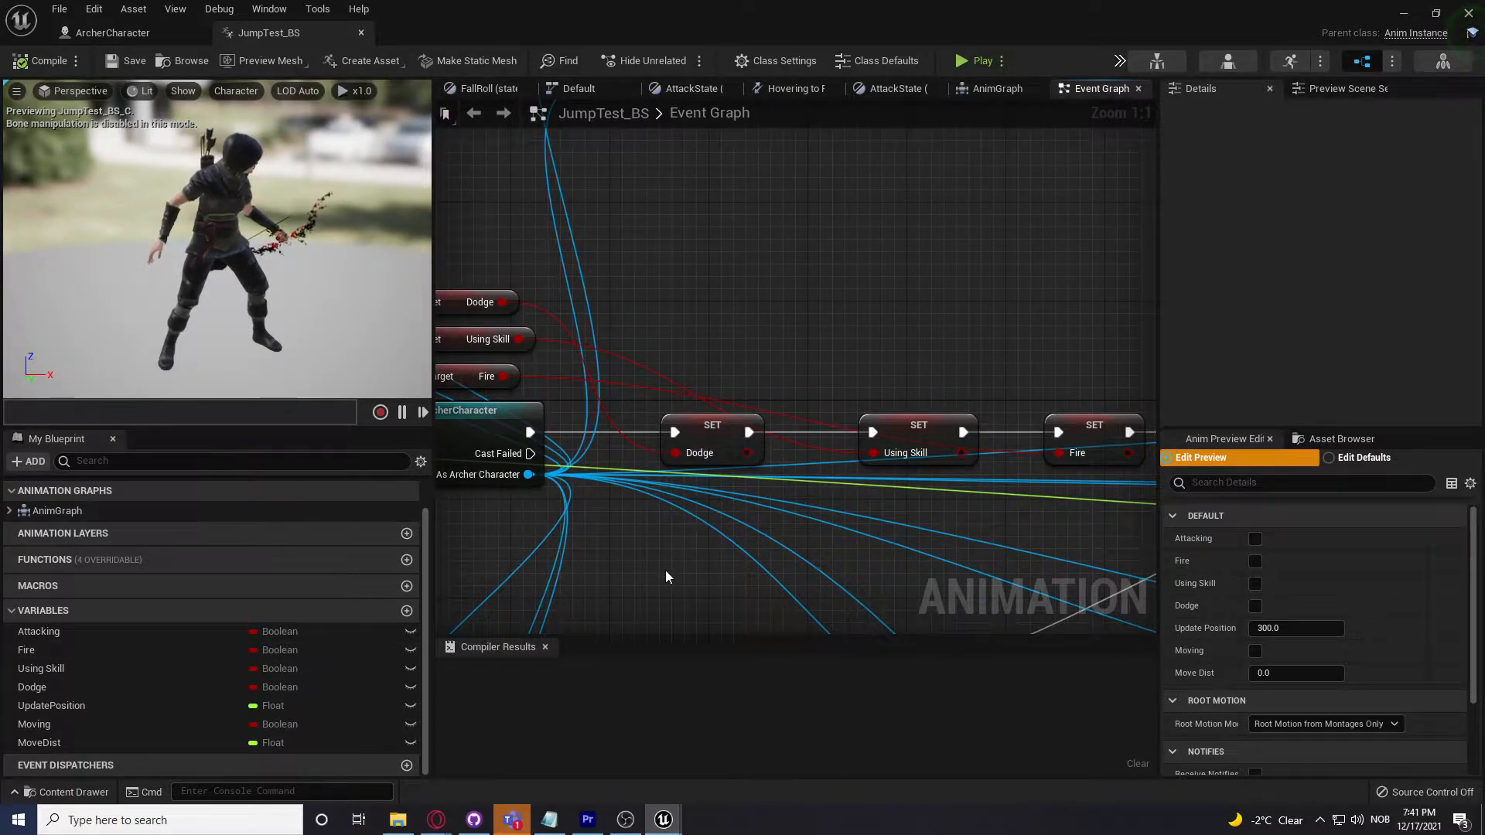
right_drag(670, 584, 583, 565)
right_drag(946, 279, 1110, 249)
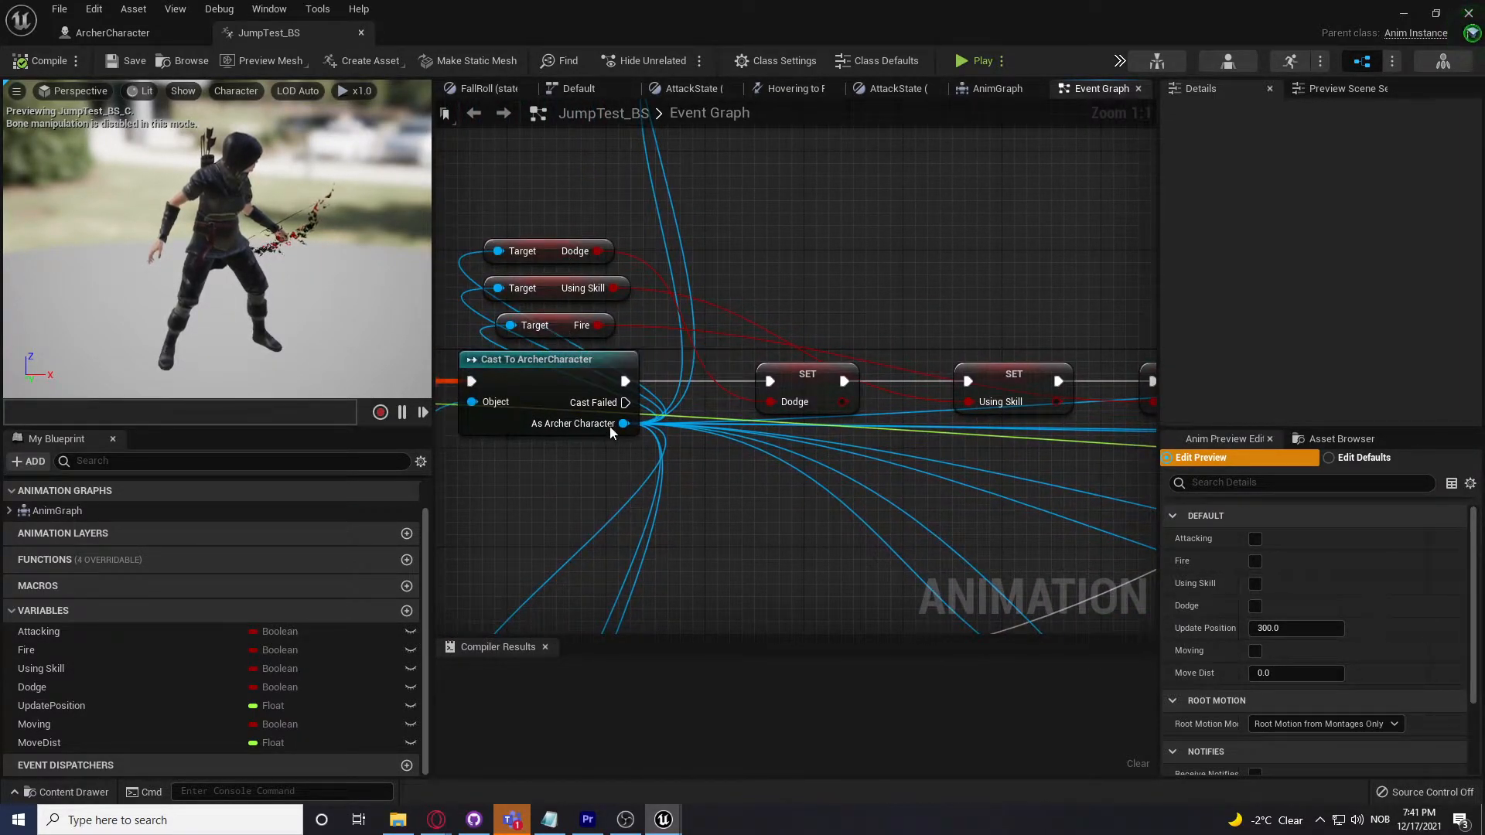
right_drag(1023, 281, 753, 259)
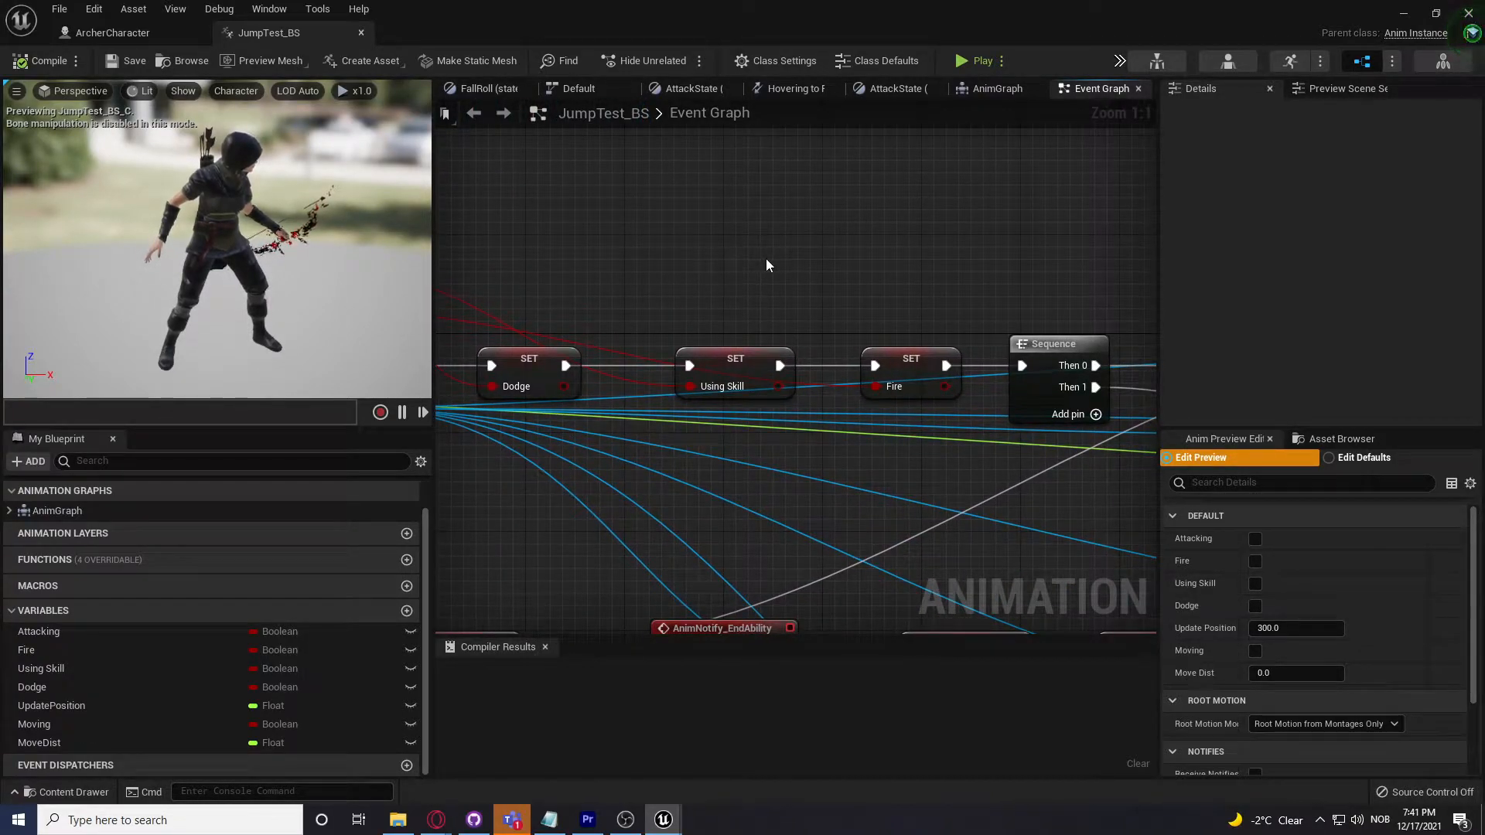
Step: Examine the Sequence after the Fire SET node and its Attacking Branch, Do Once and SET Attacking nodes
right_drag(974, 279, 718, 263)
right_drag(939, 209, 722, 240)
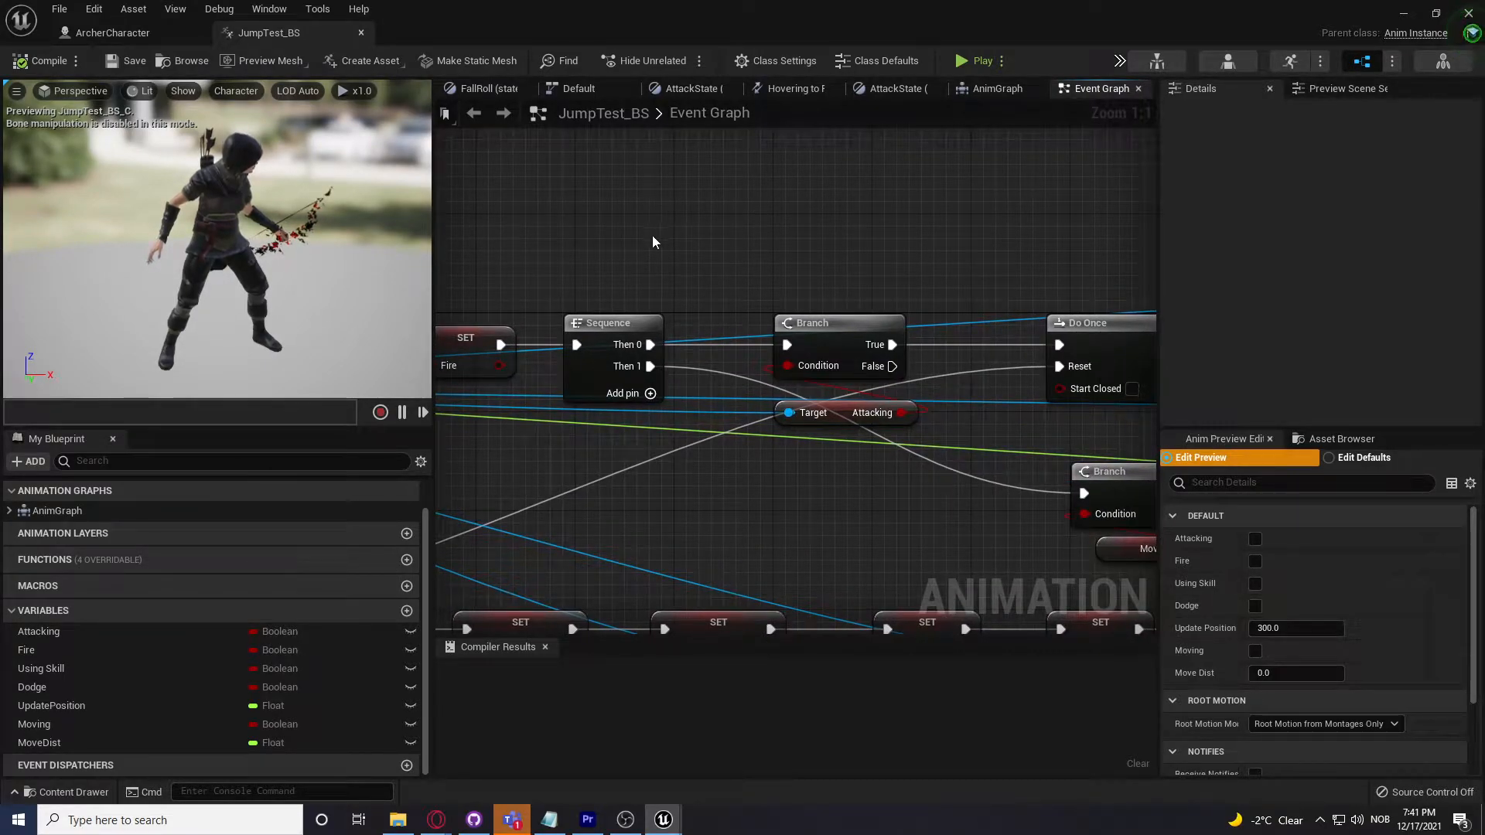
right_drag(810, 248, 756, 260)
click(563, 340)
click(614, 267)
right_drag(615, 266, 651, 262)
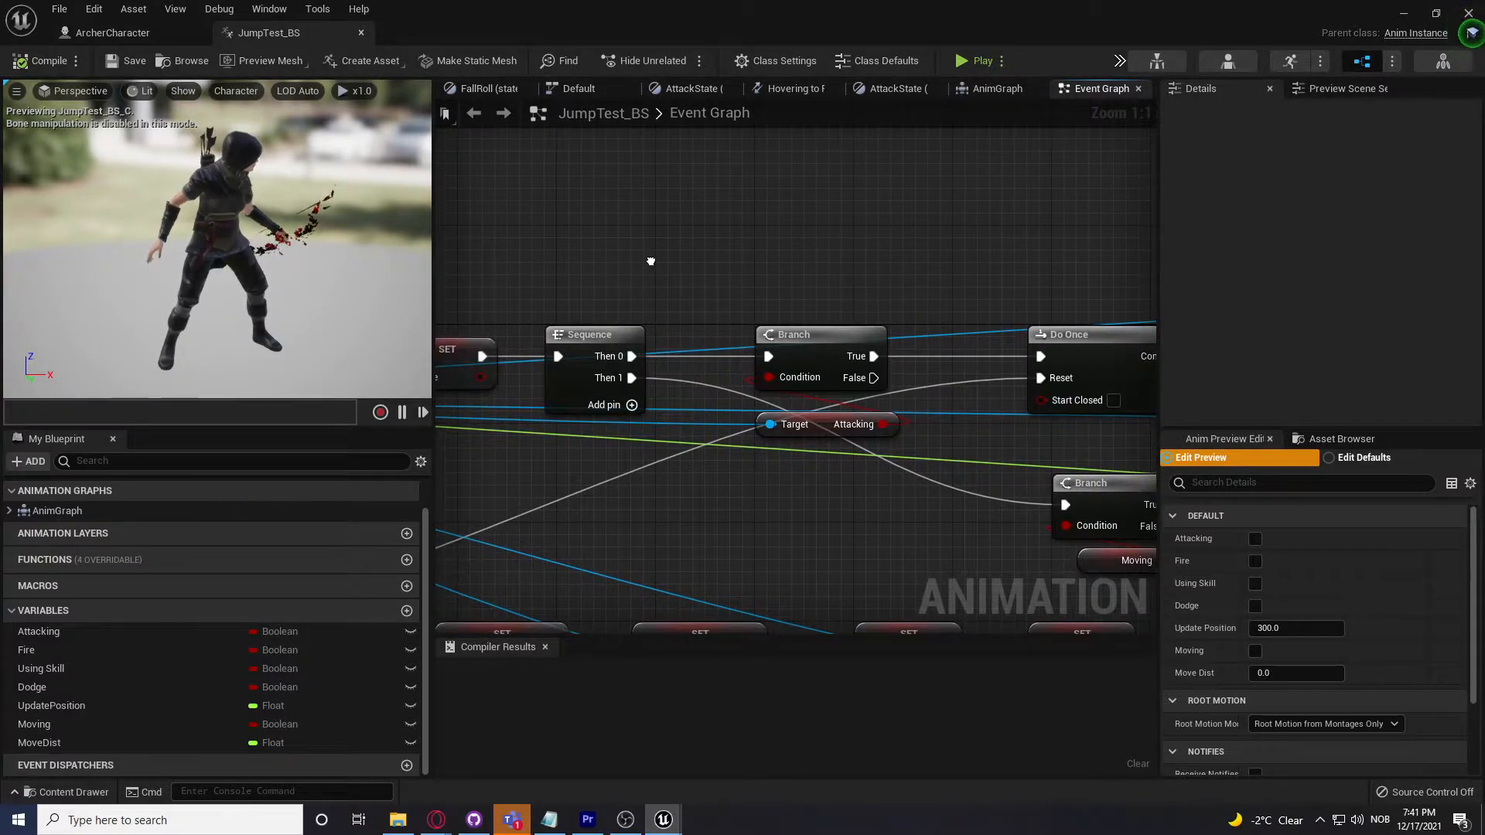
right_drag(825, 245, 684, 236)
click(686, 307)
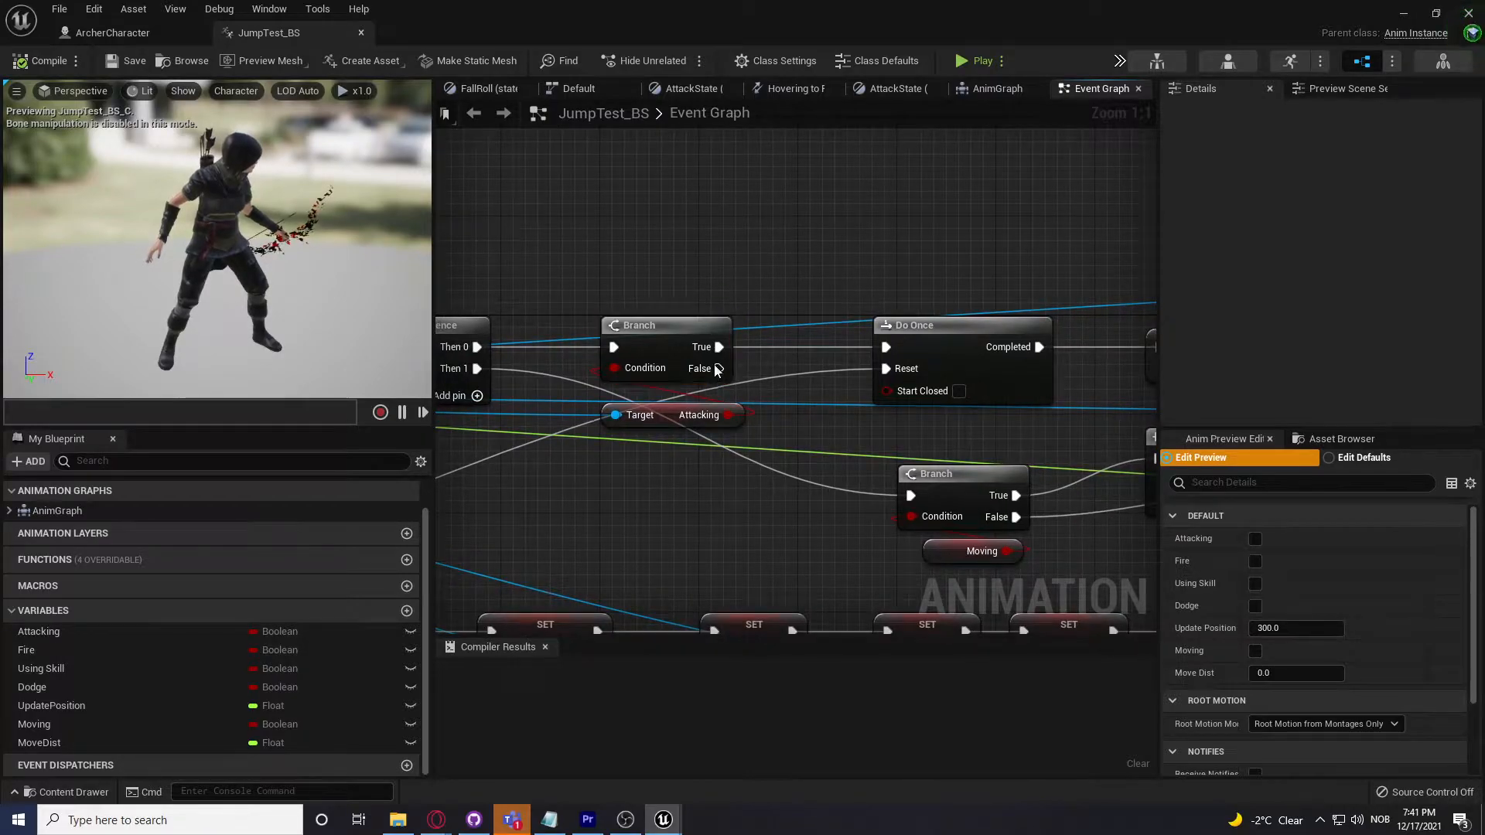
right_drag(848, 429, 620, 395)
mouse_move(730, 218)
right_down()
mouse_move(796, 202)
mouse_move(756, 214)
right_up()
right_drag(1007, 313, 879, 319)
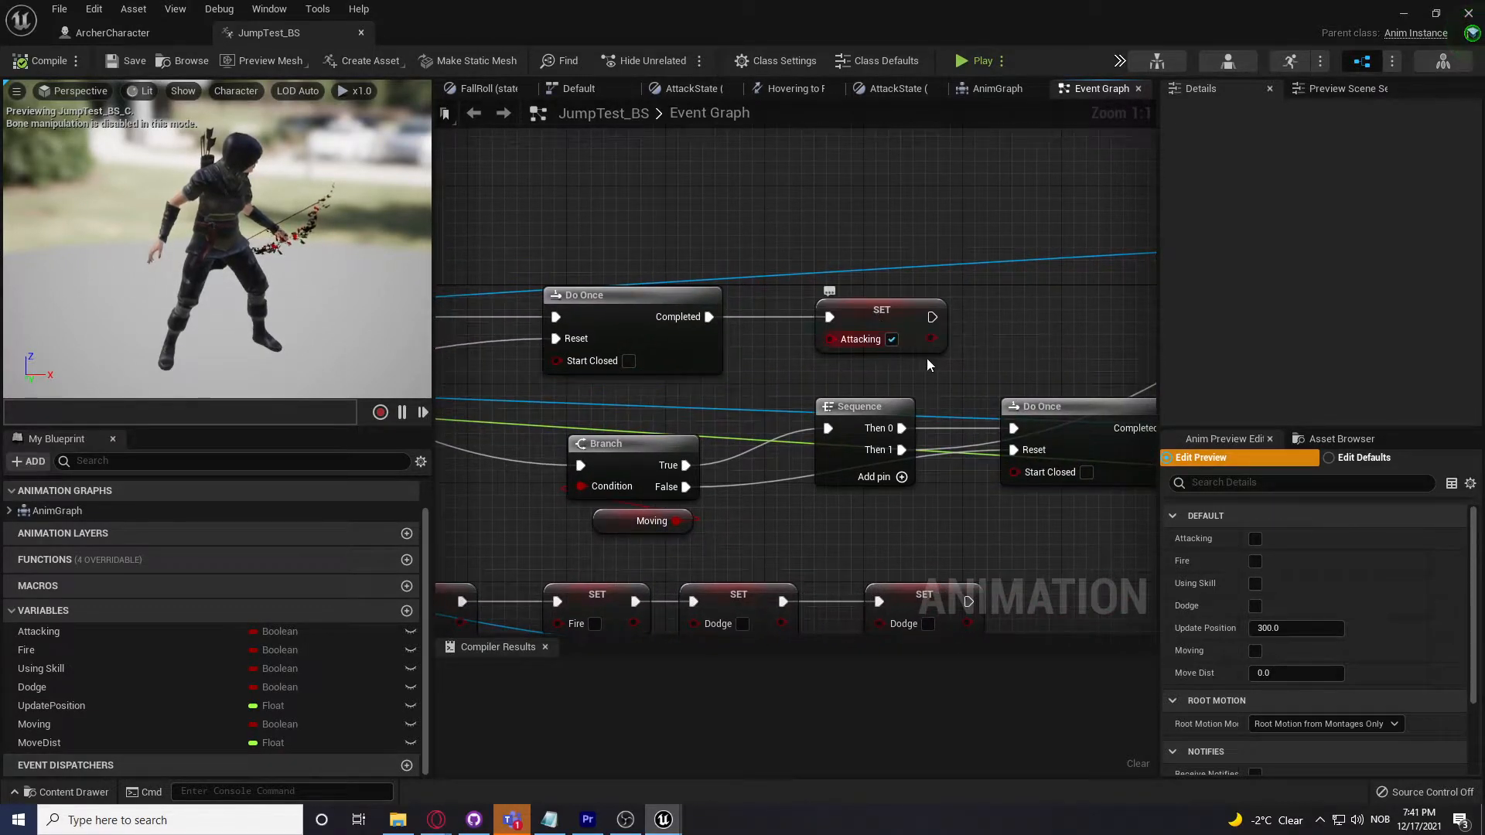
right_drag(693, 208, 878, 269)
scroll(878, 215, down, 1)
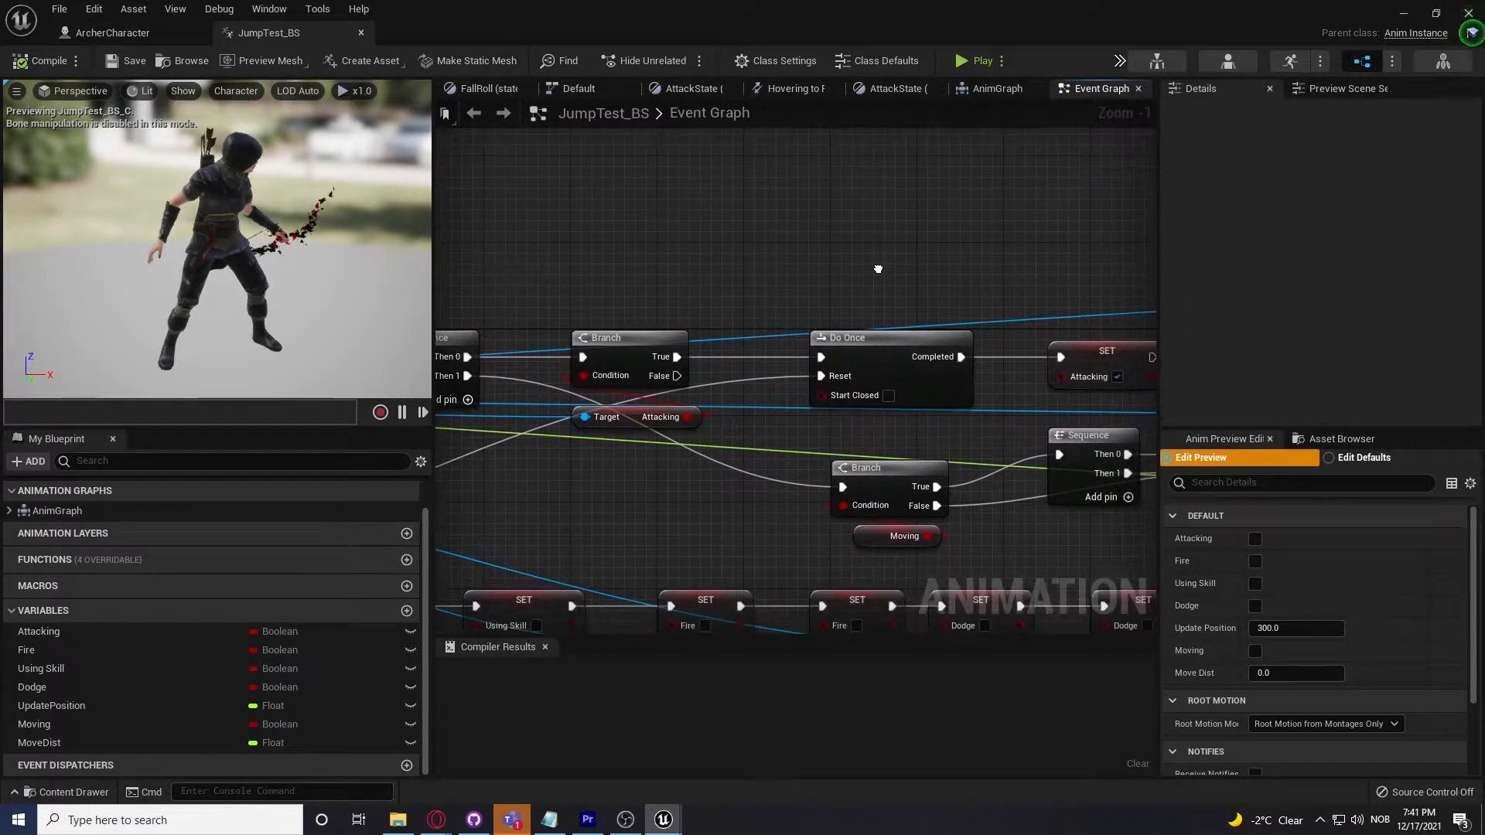
Step: Open the AnimGraph and preview the archer's attack by enabling Attacking in the preview values
click(1003, 93)
click(1256, 538)
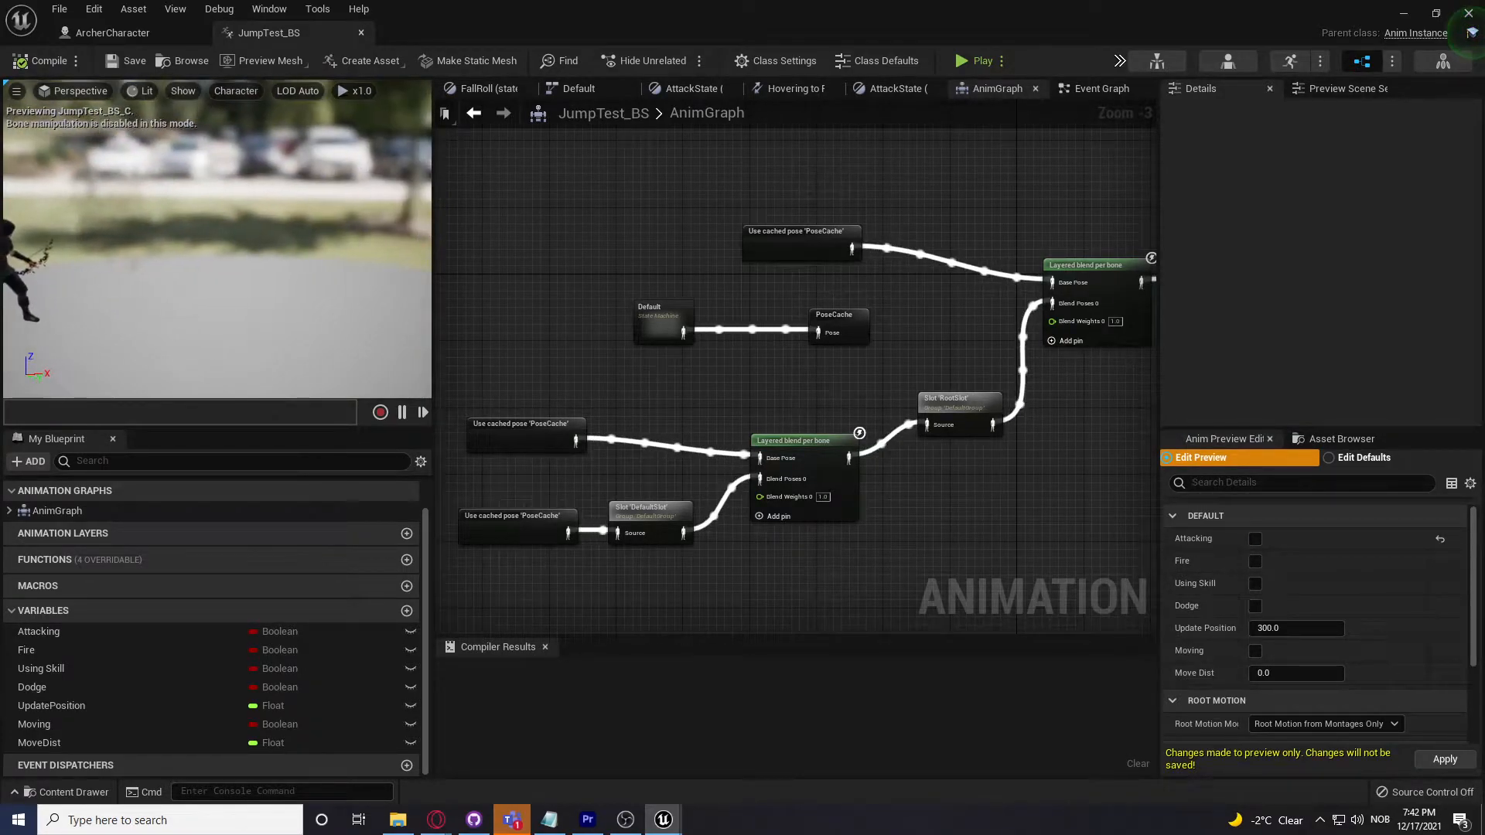
click(1256, 539)
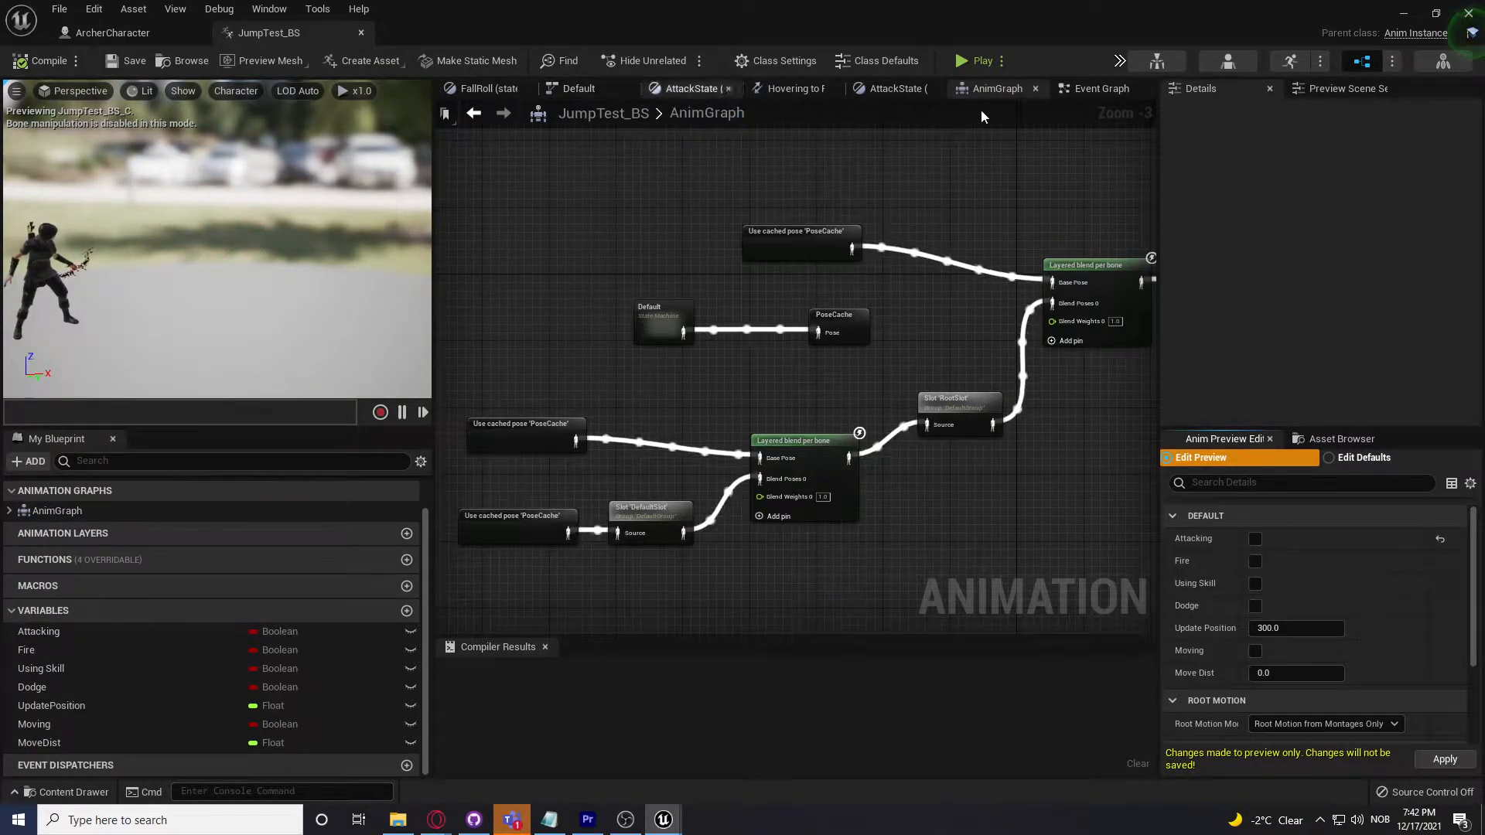
Step: Return to the event graph and examine the Moving Branch with its Sequence and Do Once nodes
click(1089, 89)
right_drag(657, 252, 736, 333)
click(769, 481)
right_drag(769, 480, 625, 351)
right_drag(751, 427, 601, 325)
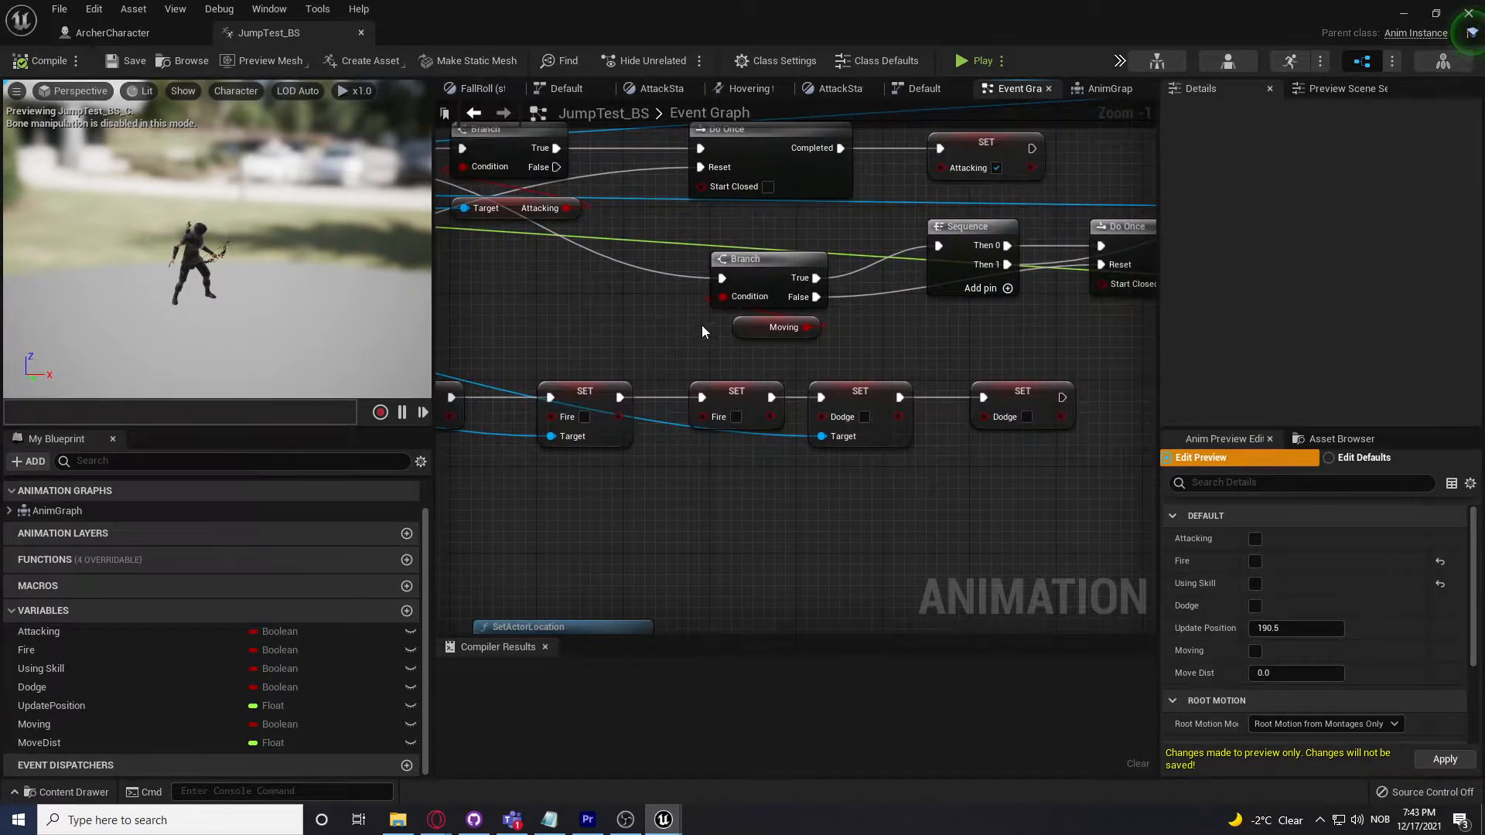
right_drag(866, 341, 726, 376)
Step: Examine the movement nodes: GetActorLocation, the 150 addition, SET Move Dist, FInterp To and SetActorLocation
right_drag(953, 288, 688, 213)
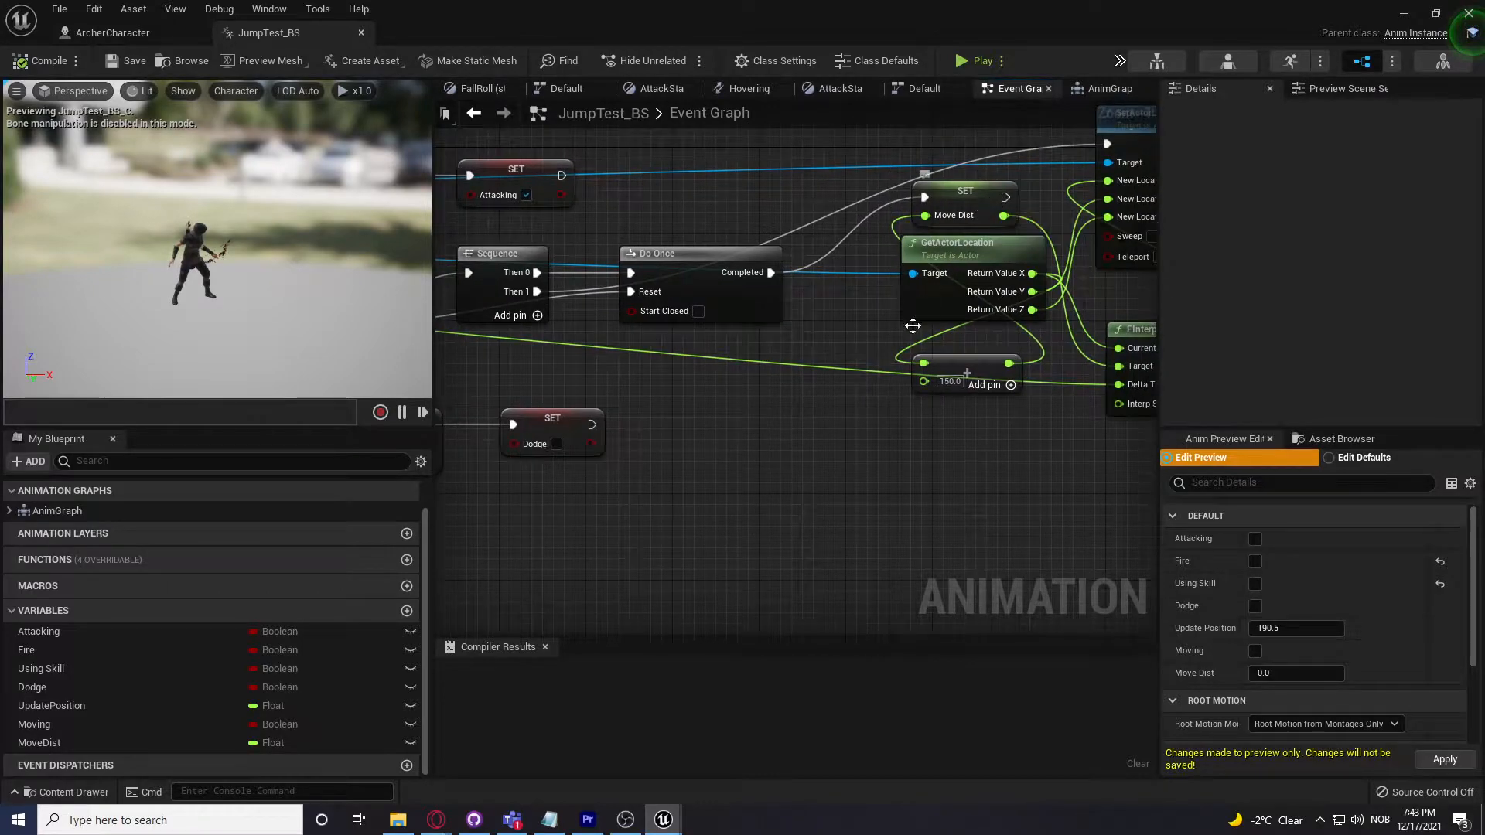
mouse_move(805, 441)
right_down()
mouse_move(753, 420)
mouse_move(707, 444)
mouse_move(792, 444)
right_up()
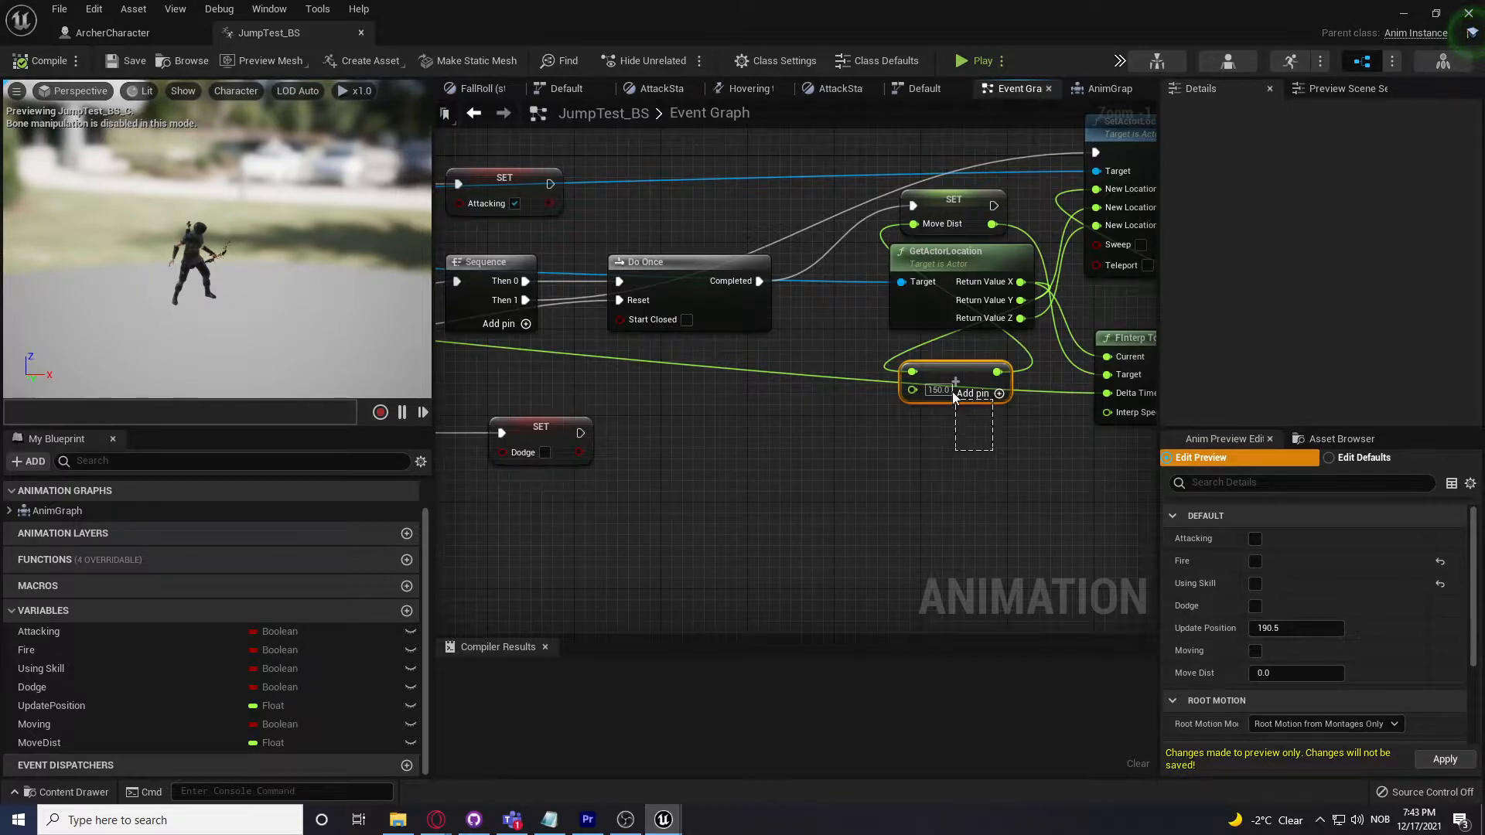
click(959, 470)
right_drag(947, 467, 1010, 472)
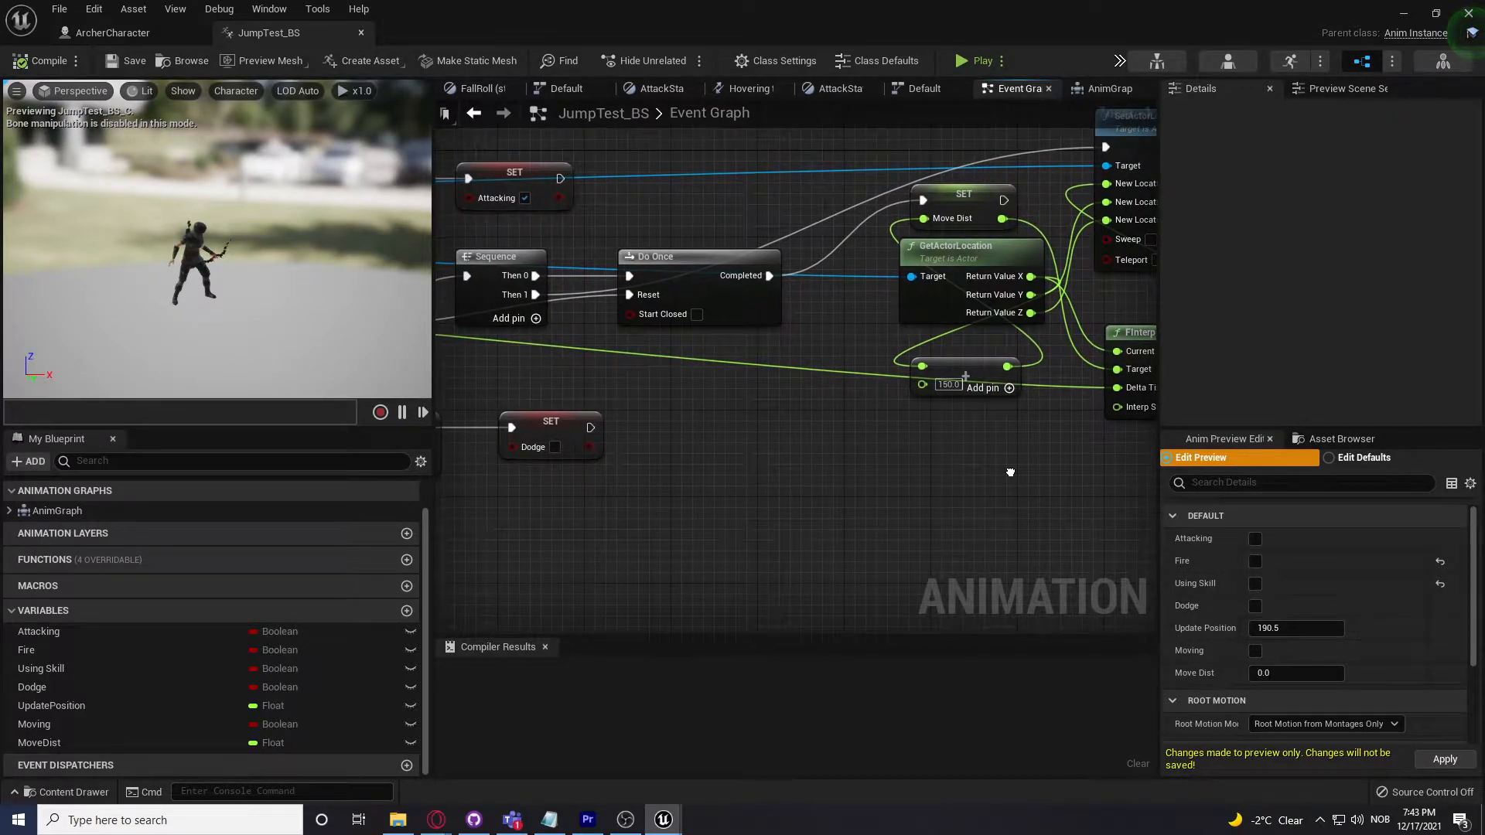
right_drag(518, 323, 683, 339)
right_drag(913, 456, 838, 451)
right_drag(861, 366, 628, 414)
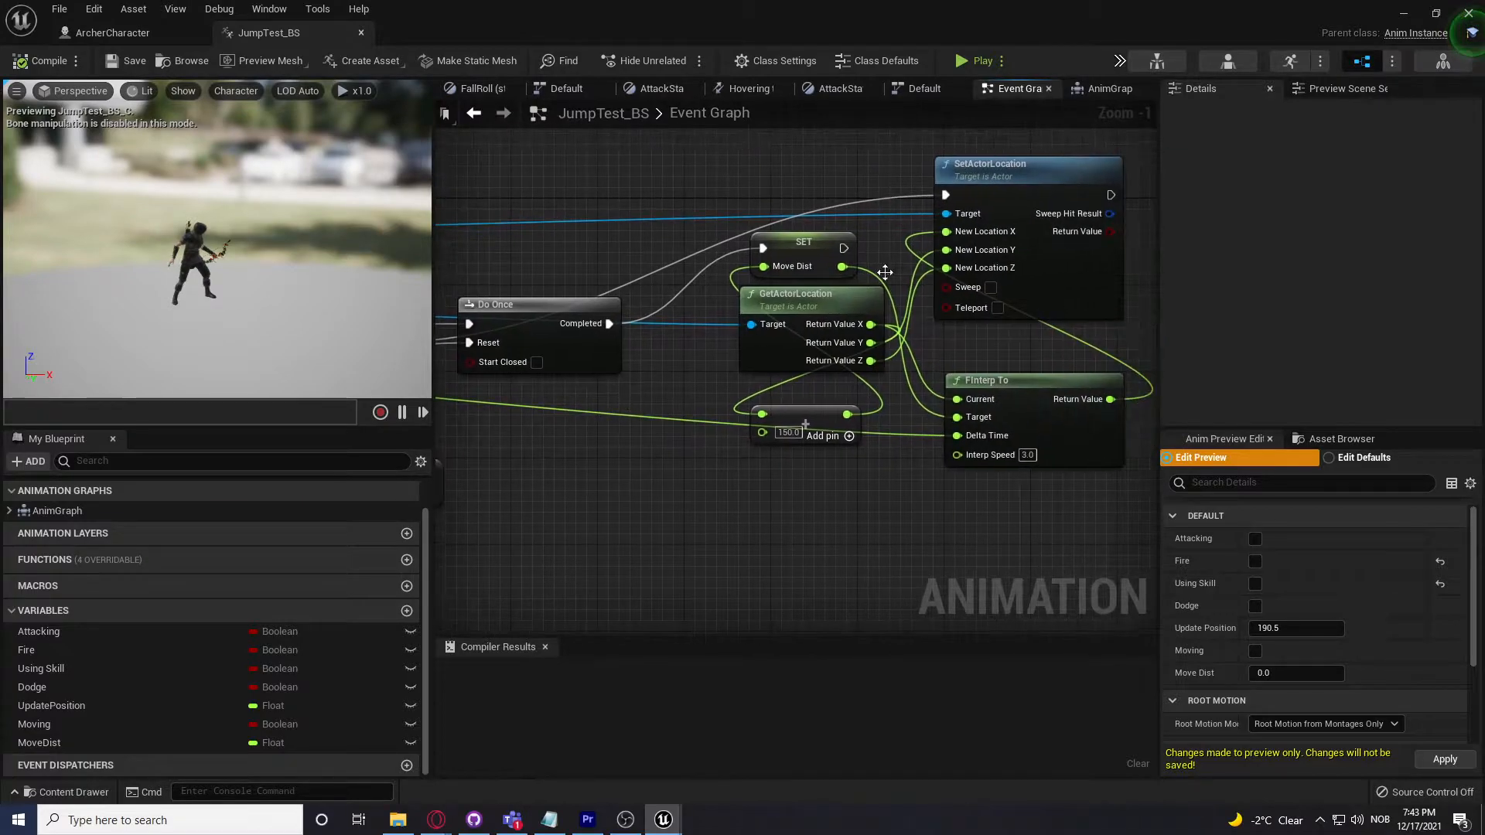
right_drag(1010, 184, 891, 268)
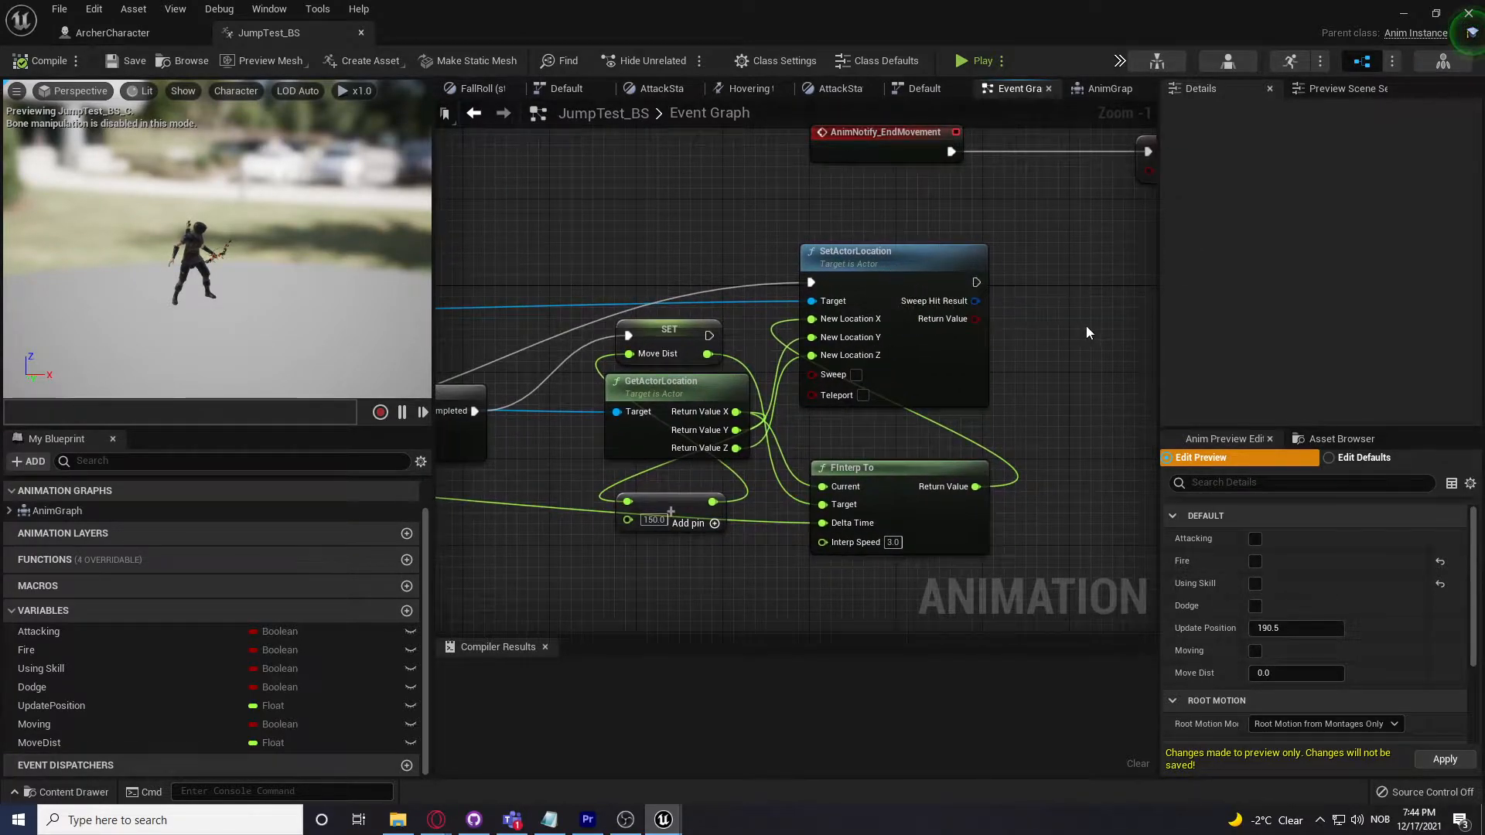
right_drag(1088, 328, 983, 281)
right_drag(995, 351, 871, 328)
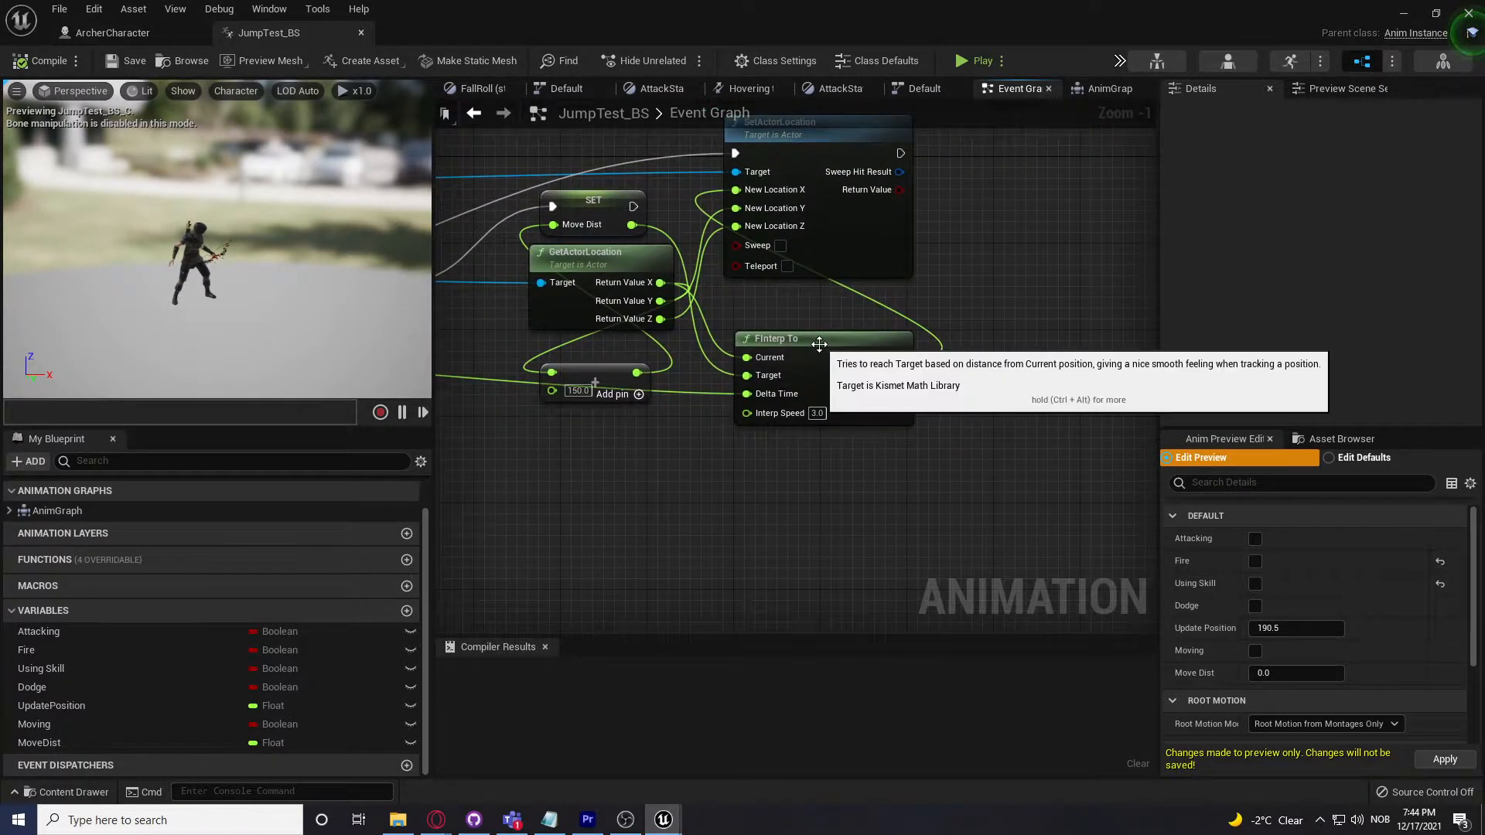
right_drag(1049, 267, 1044, 351)
right_drag(690, 540, 807, 576)
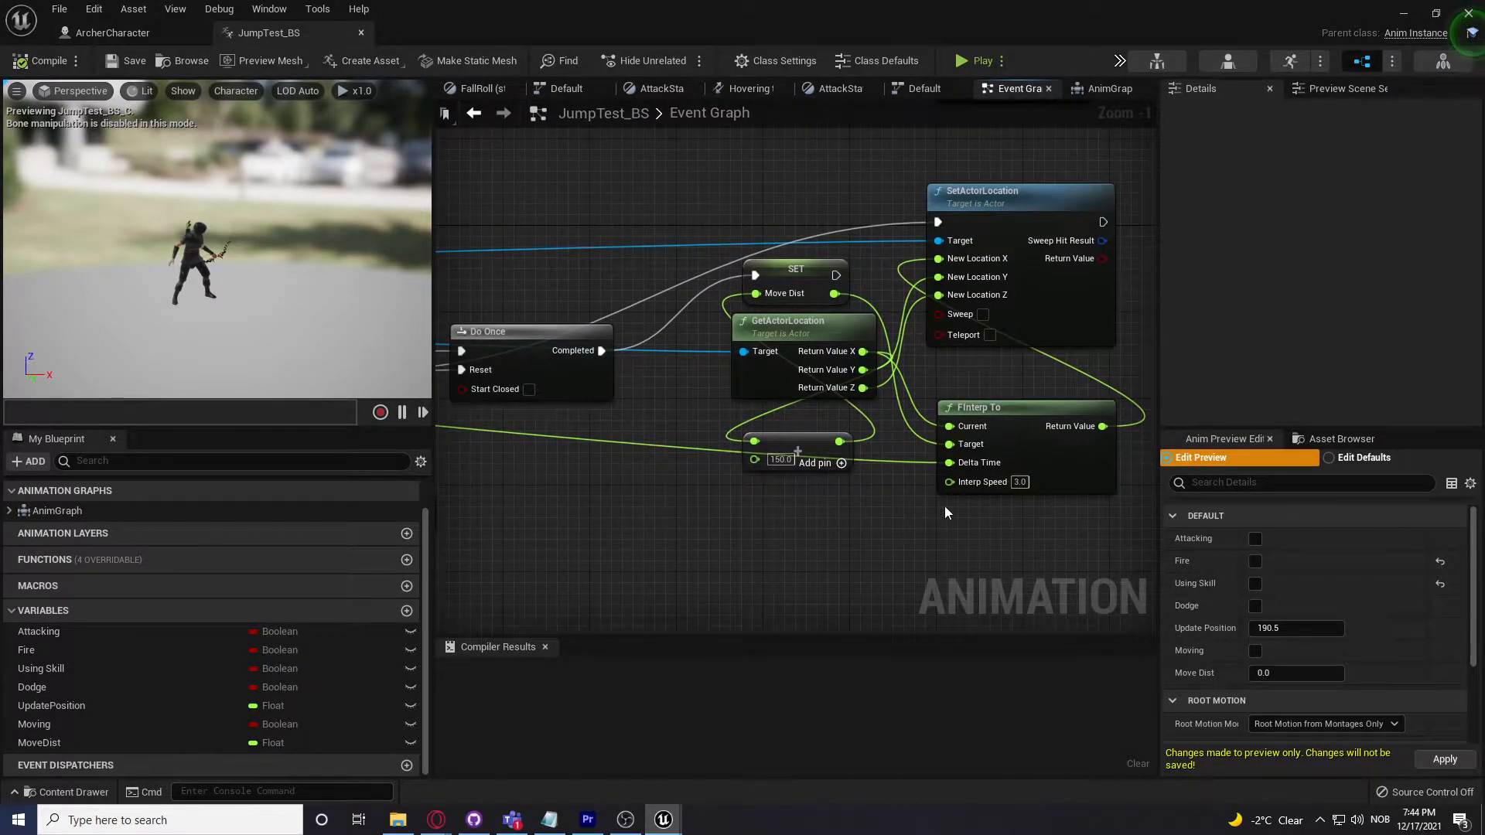
Step: Review the Moving Branch's Sequence connections and select the Do Once node that they trigger and reset
scroll(819, 559, down, 2)
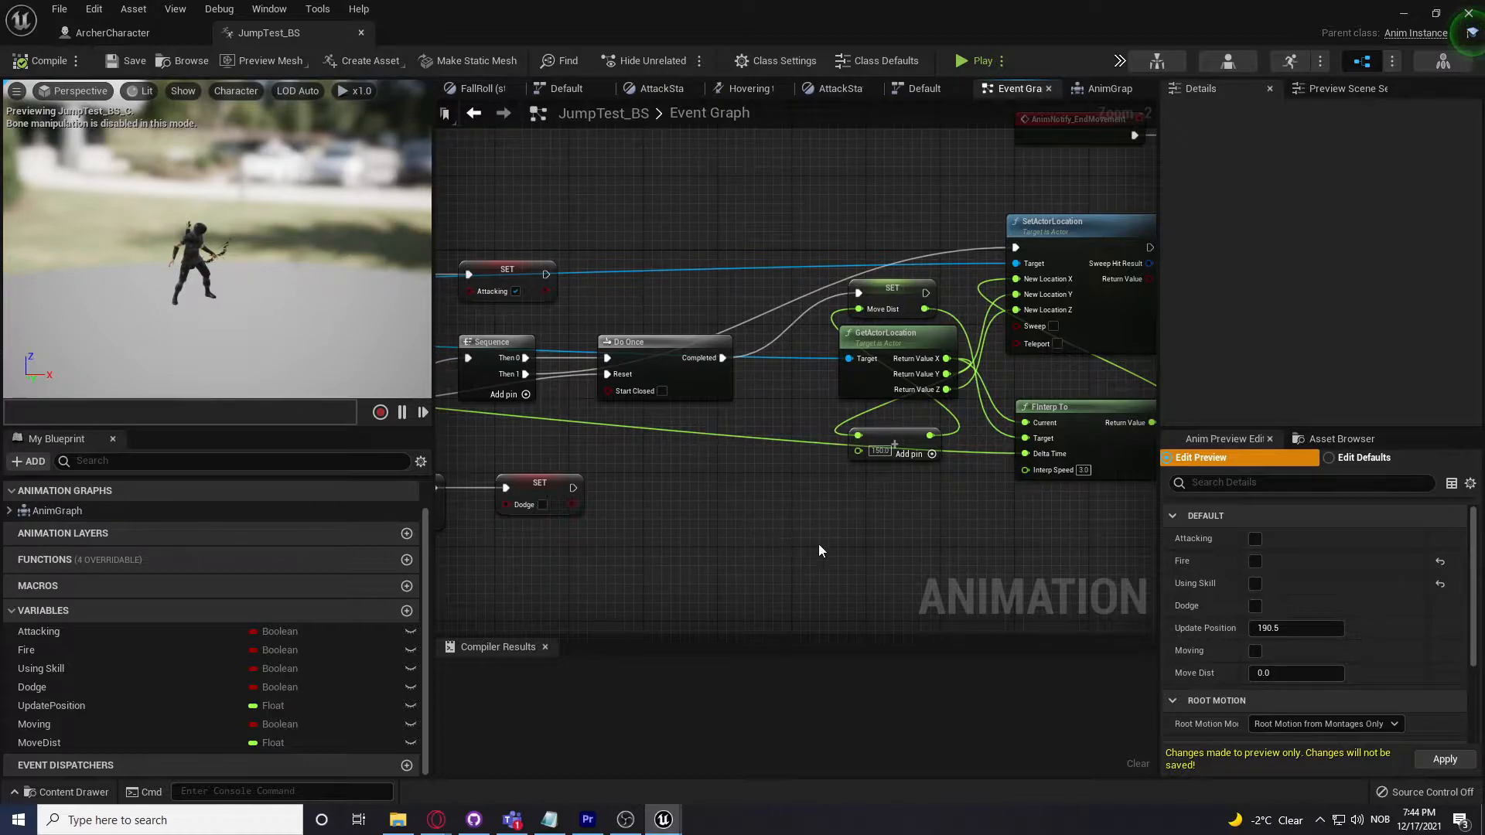
right_drag(727, 533, 954, 500)
right_drag(663, 403, 718, 411)
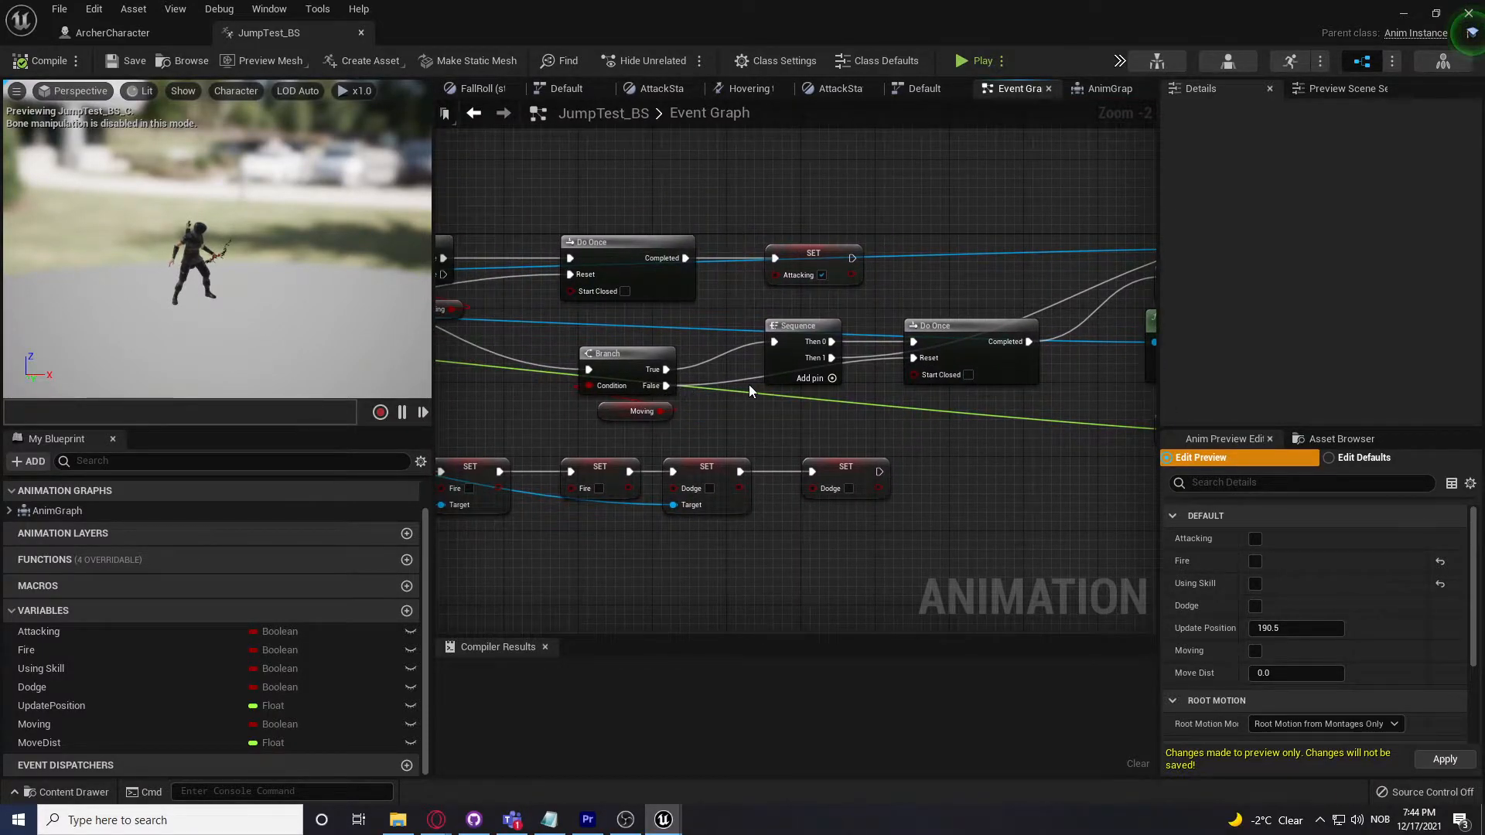
right_drag(888, 387, 885, 345)
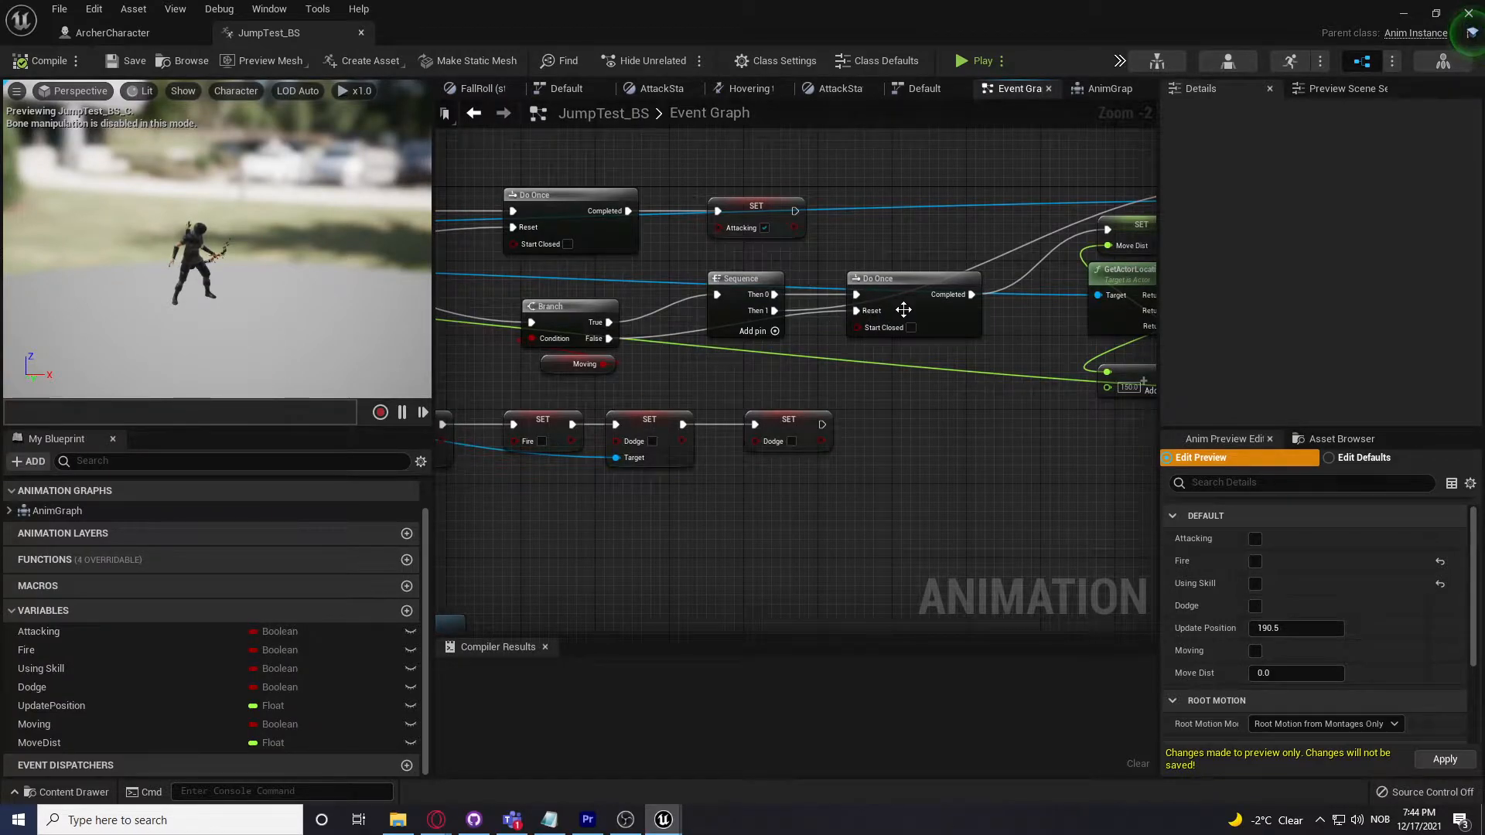
click(896, 310)
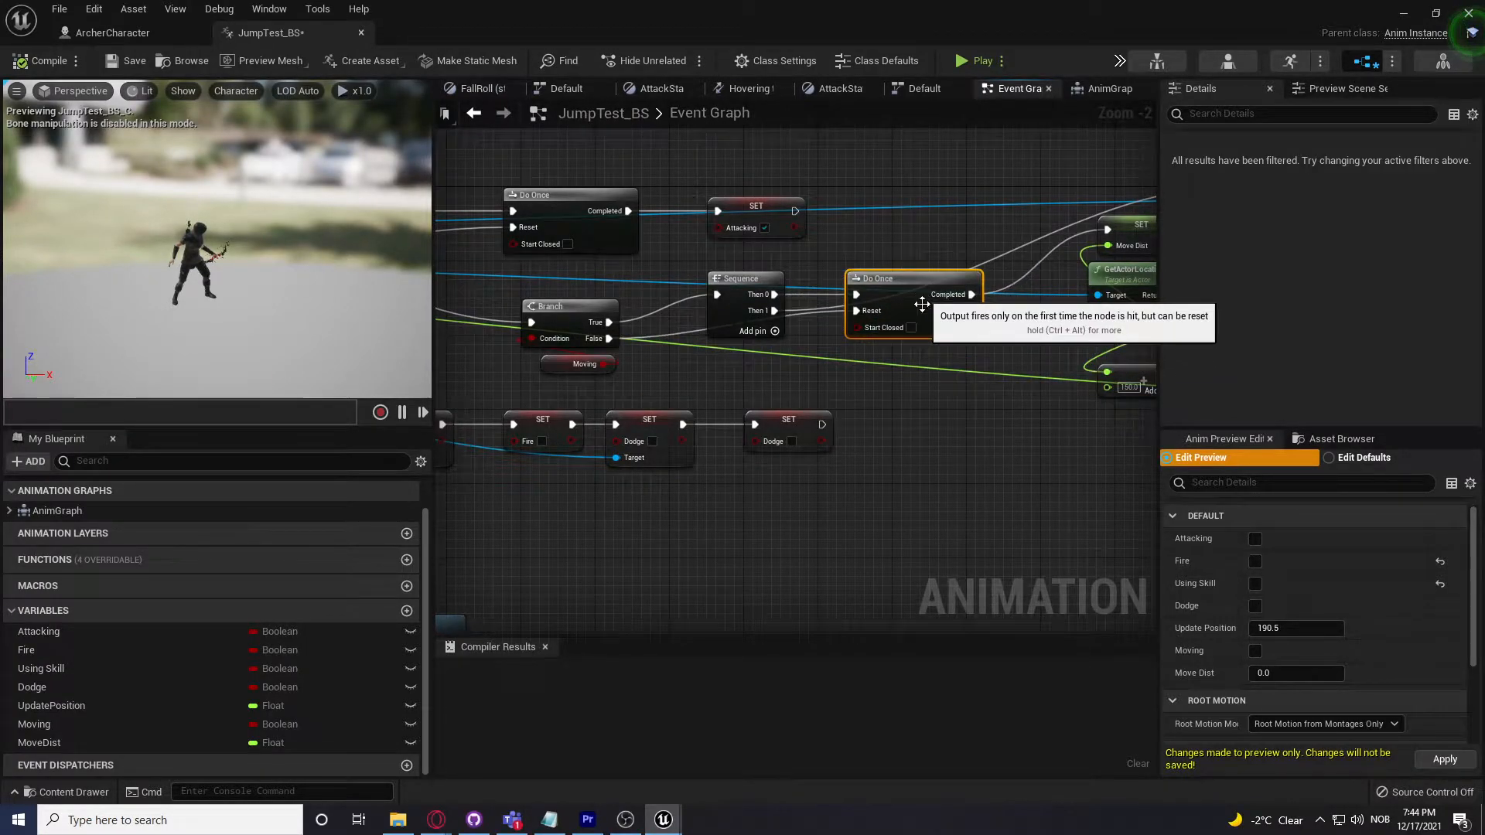
Step: Open the Default state machine from the AnimGraph and enlarge the character preview viewport in both directions
click(1109, 89)
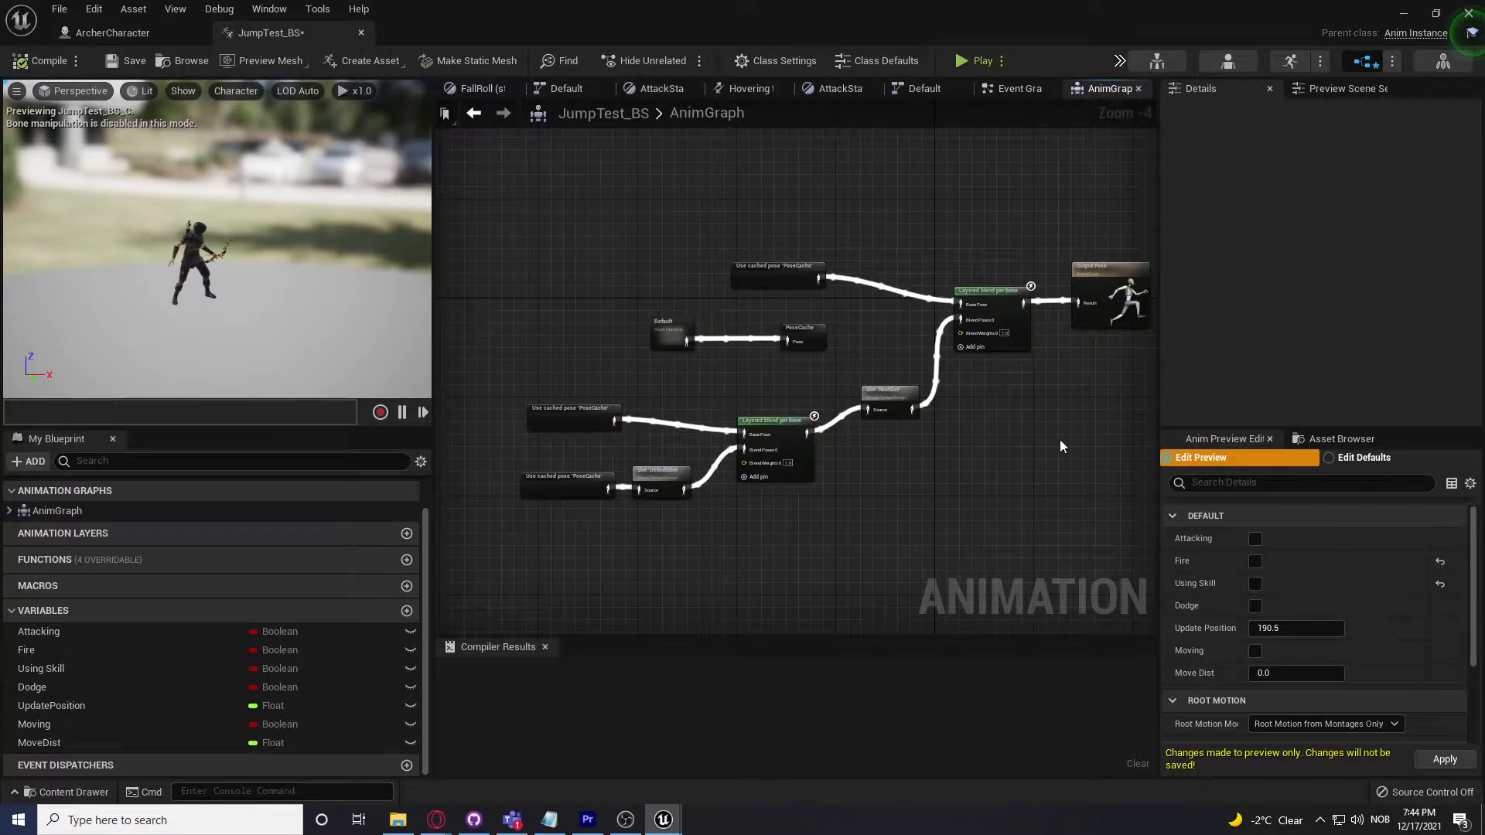
double_click(686, 331)
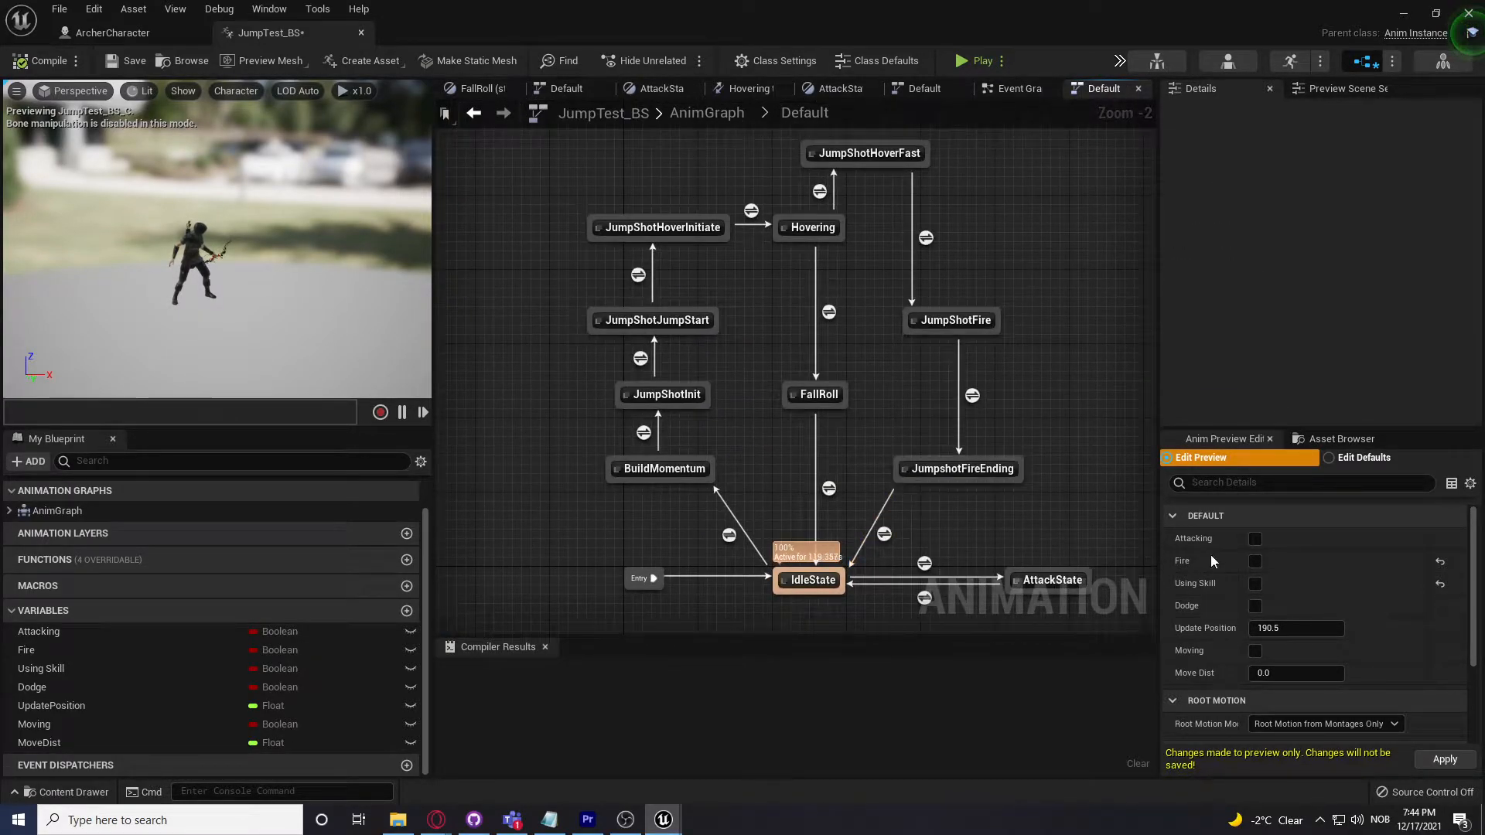
drag(434, 399, 726, 400)
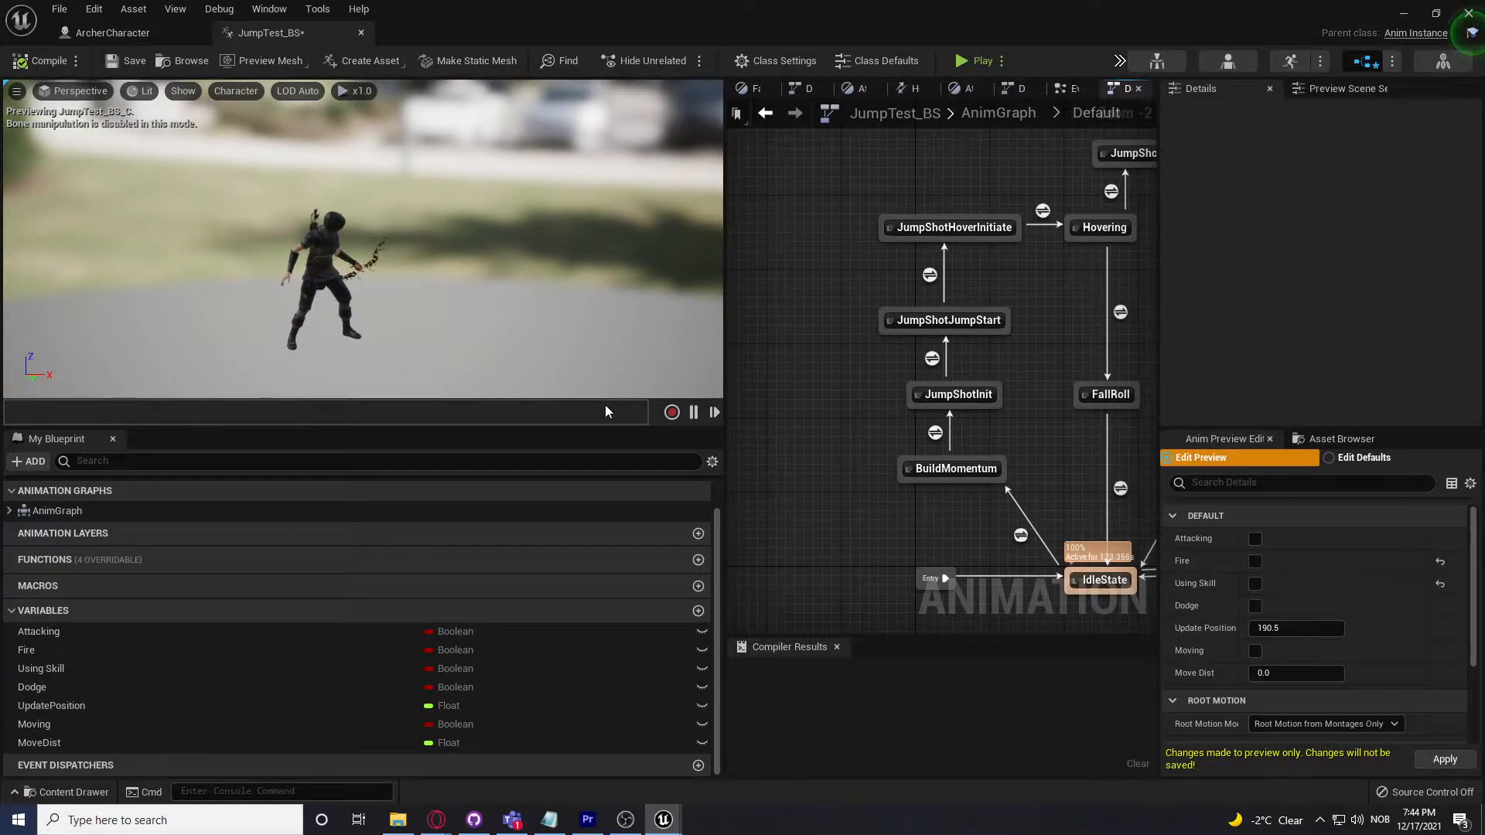
drag(705, 432, 705, 648)
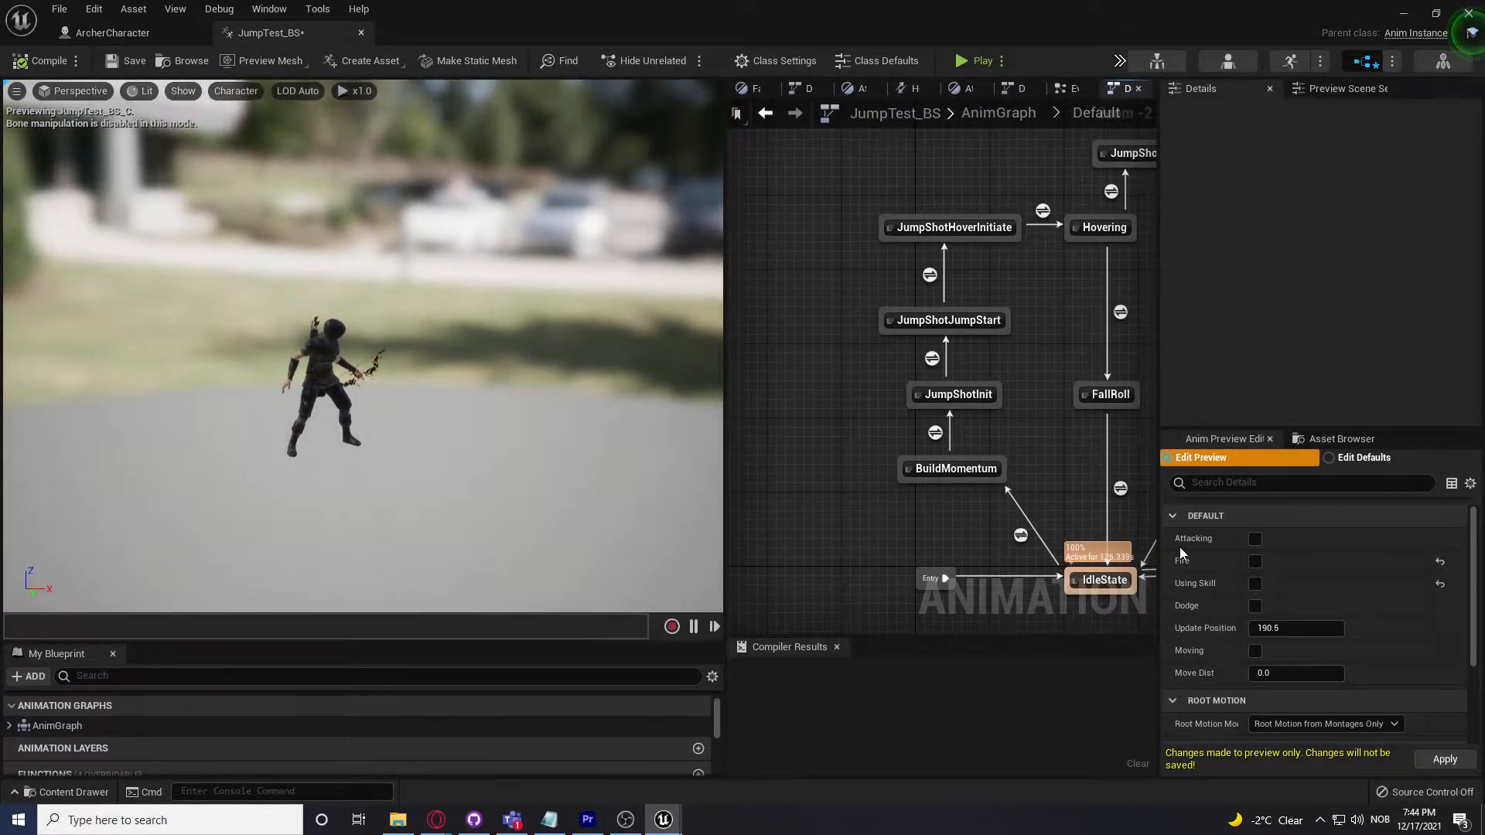
Step: Preview the jump shot through the state machine twice by enabling Using Skill and Fire in the preview values
click(1256, 584)
click(1255, 562)
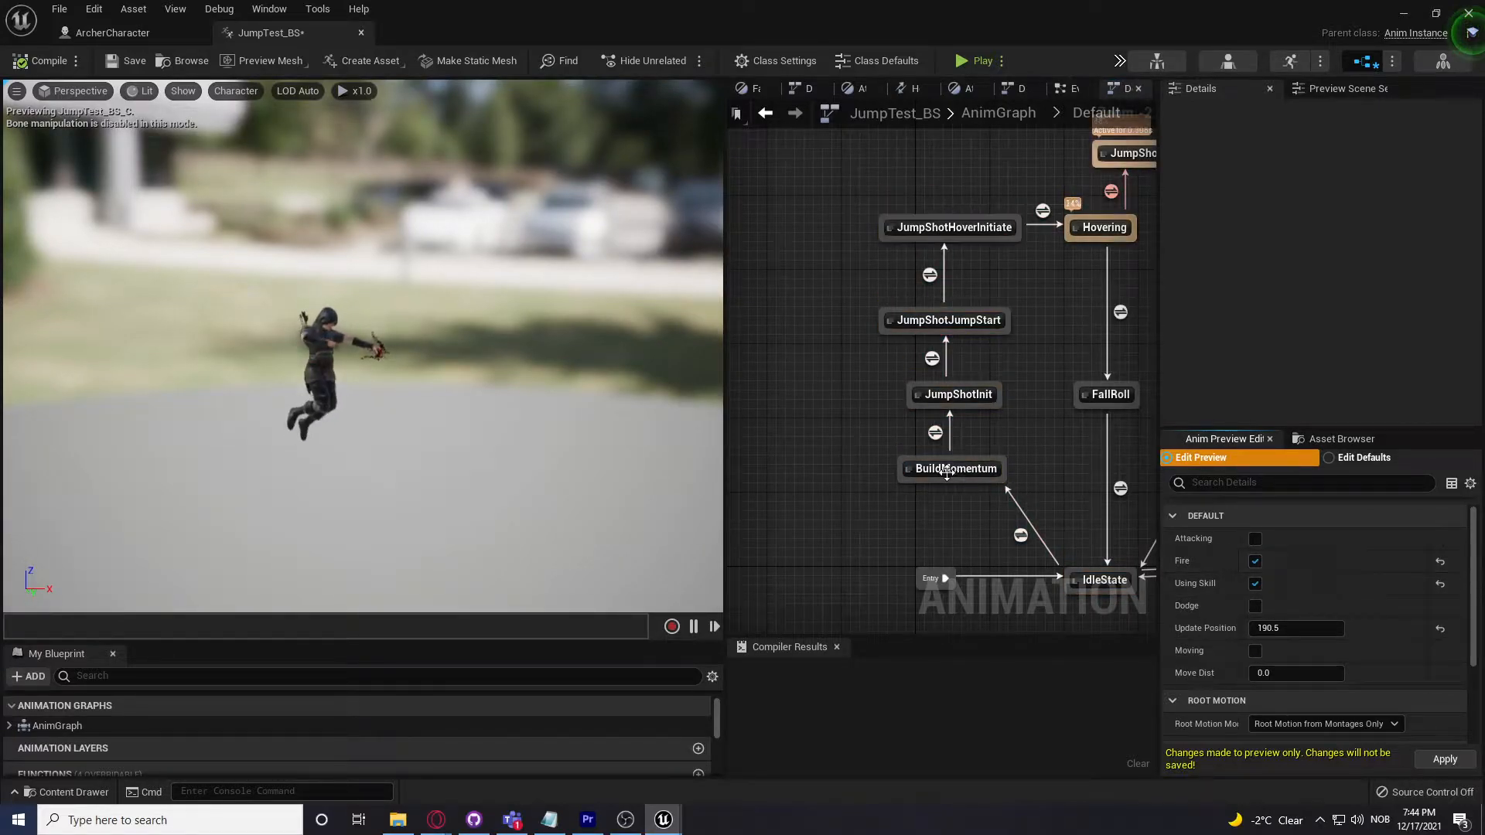
right_drag(898, 419, 778, 428)
scroll(899, 421, down, 1)
right_drag(905, 413, 879, 431)
click(1254, 583)
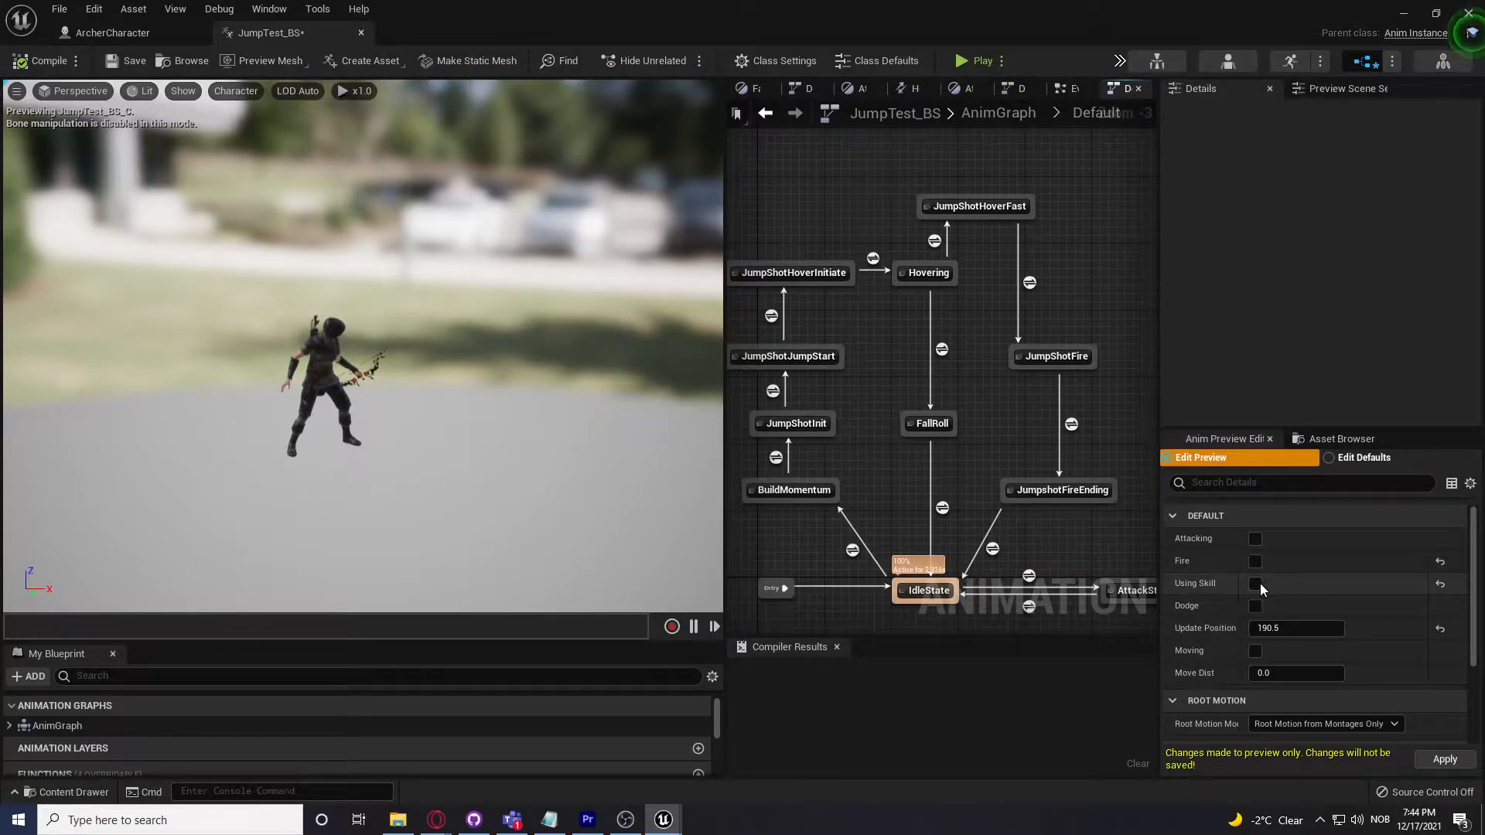
click(1257, 561)
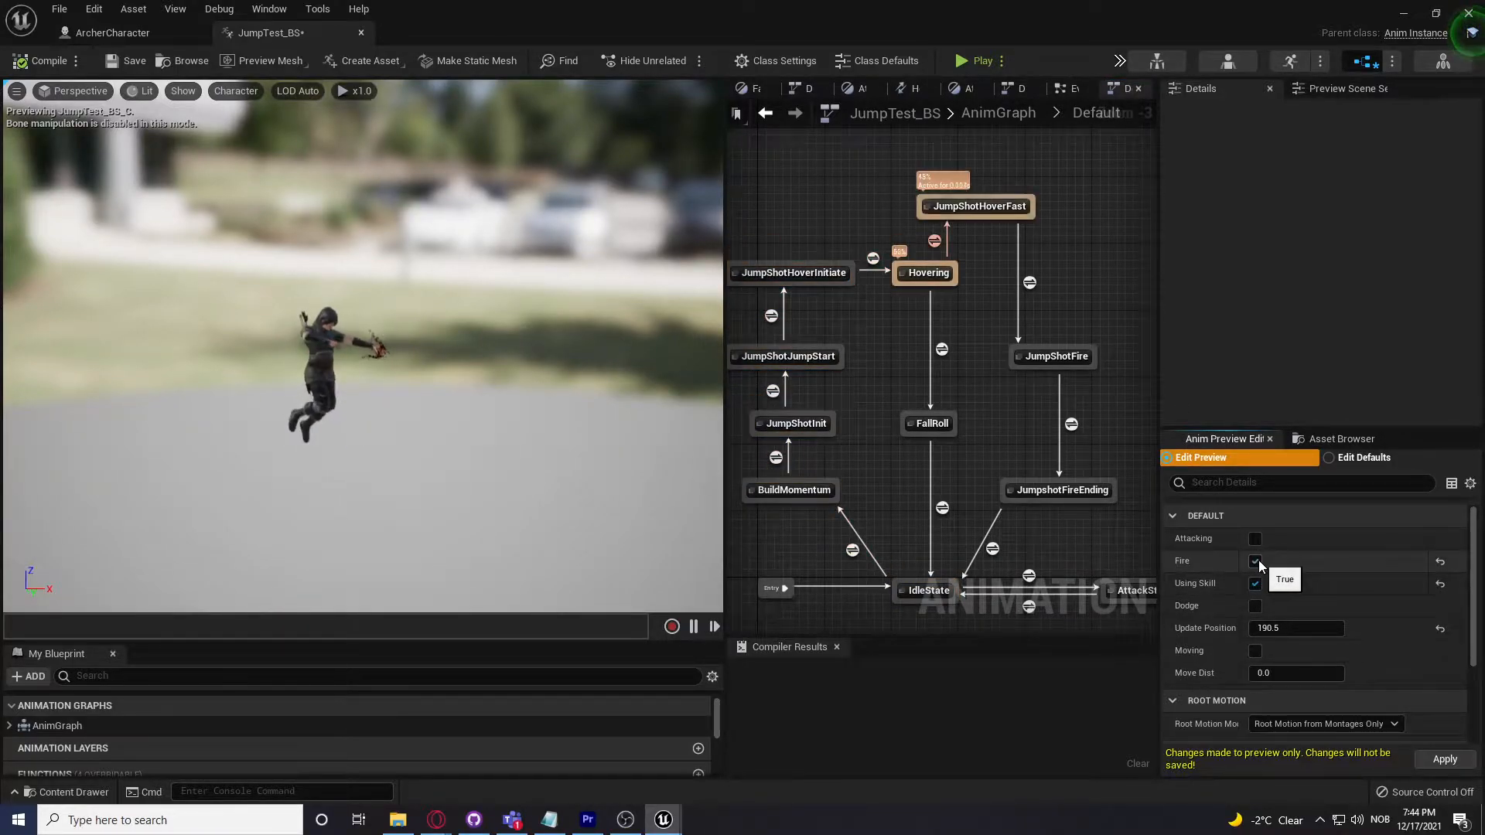
Step: Preview the jump's dodge branch through FallRoll by enabling Using Skill and Dodge in the preview values
click(1255, 584)
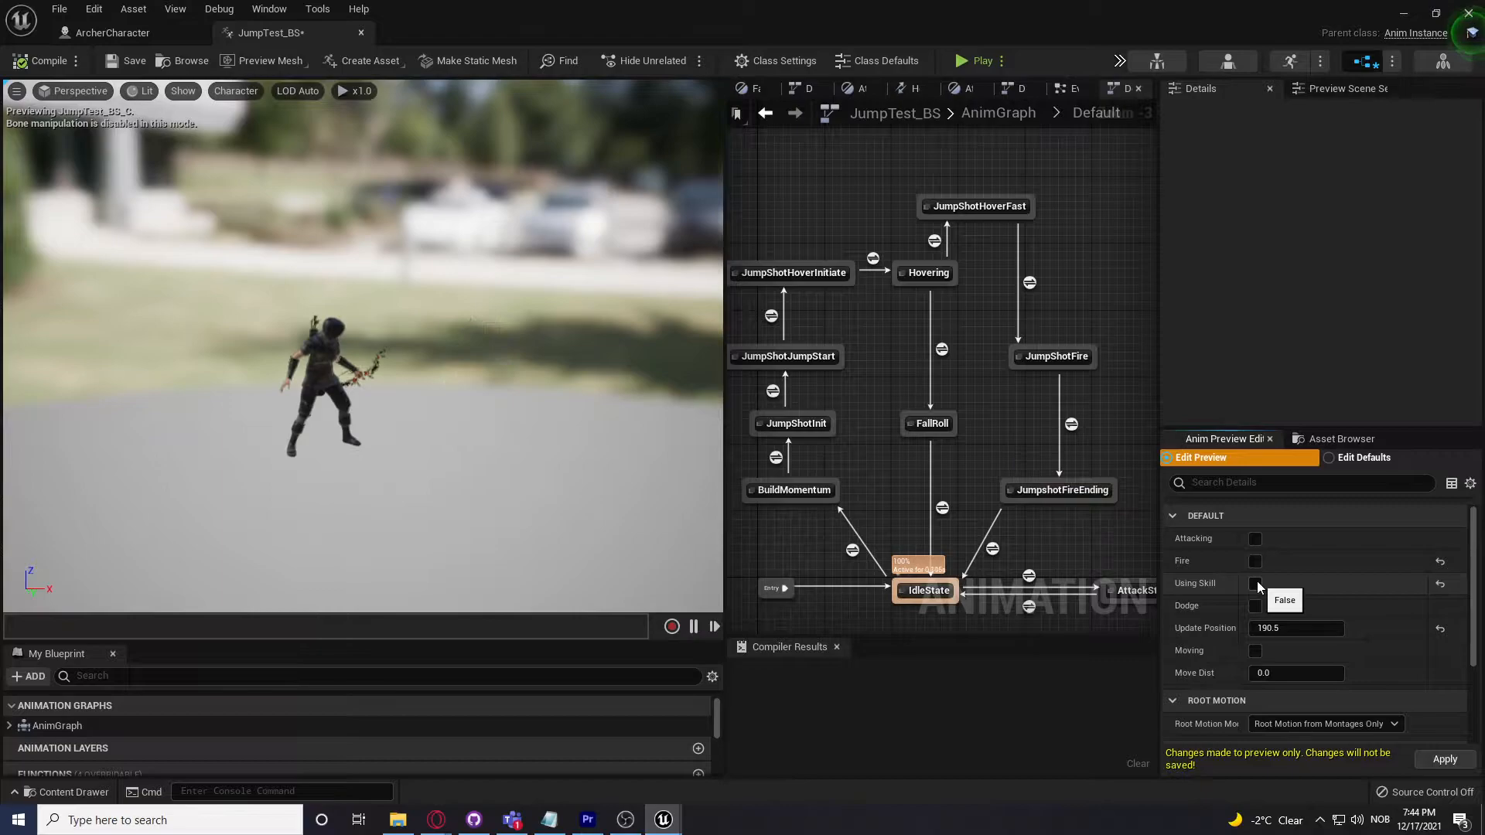
click(1257, 607)
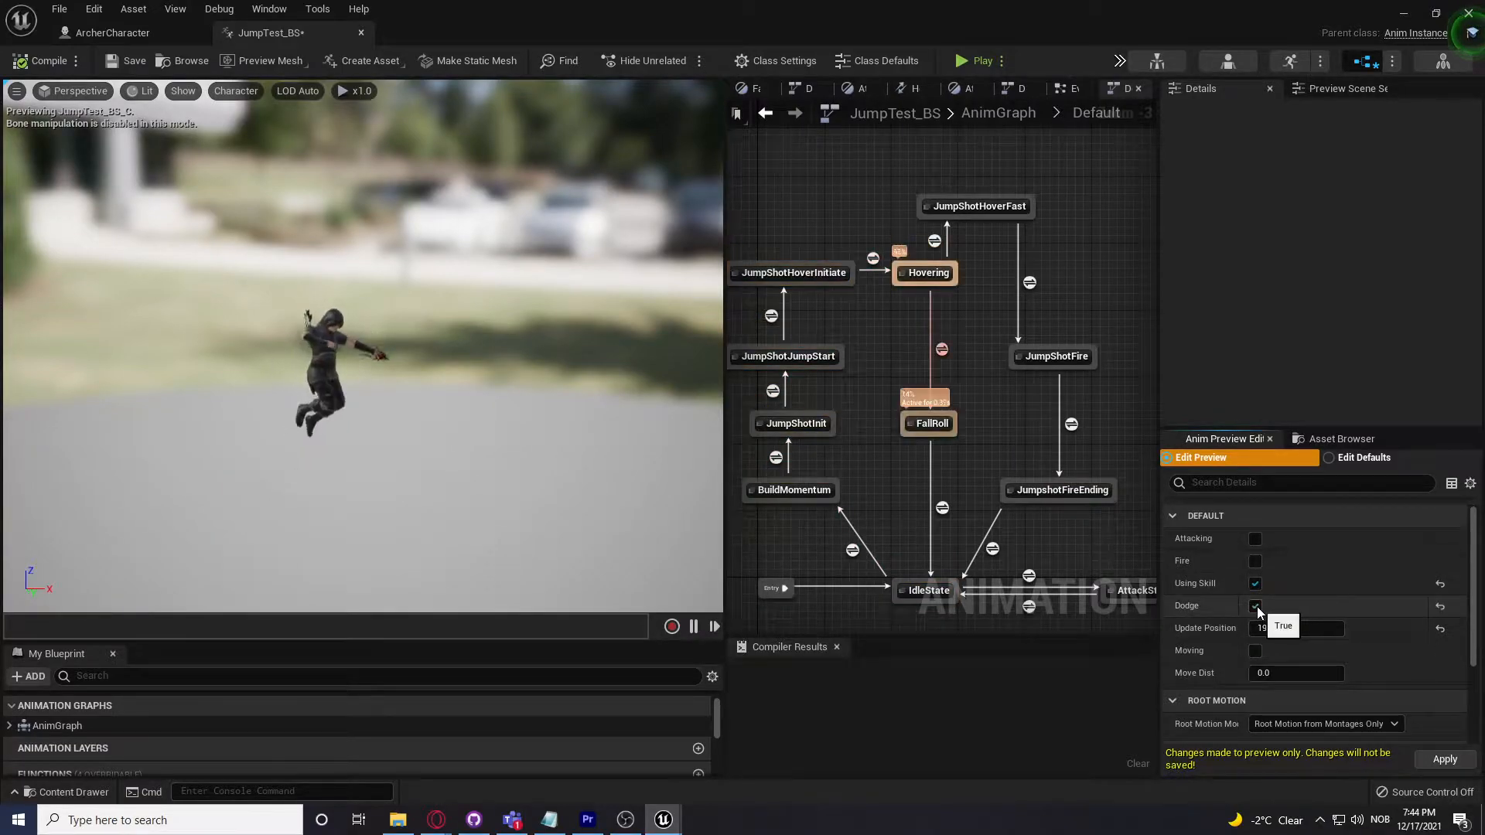
Step: Turn off Using Skill in the animation preview values
click(1256, 583)
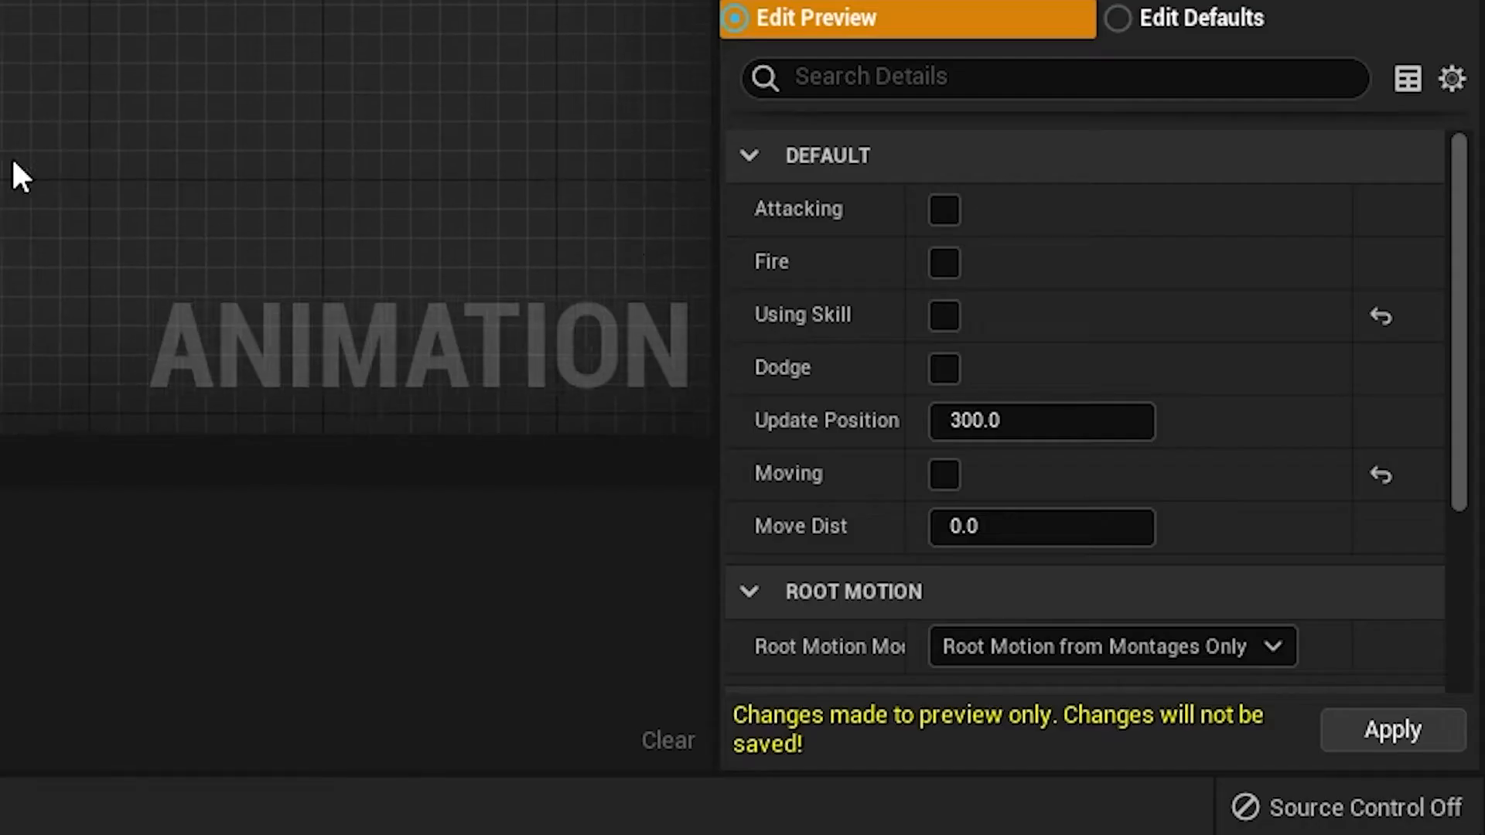
click(1256, 583)
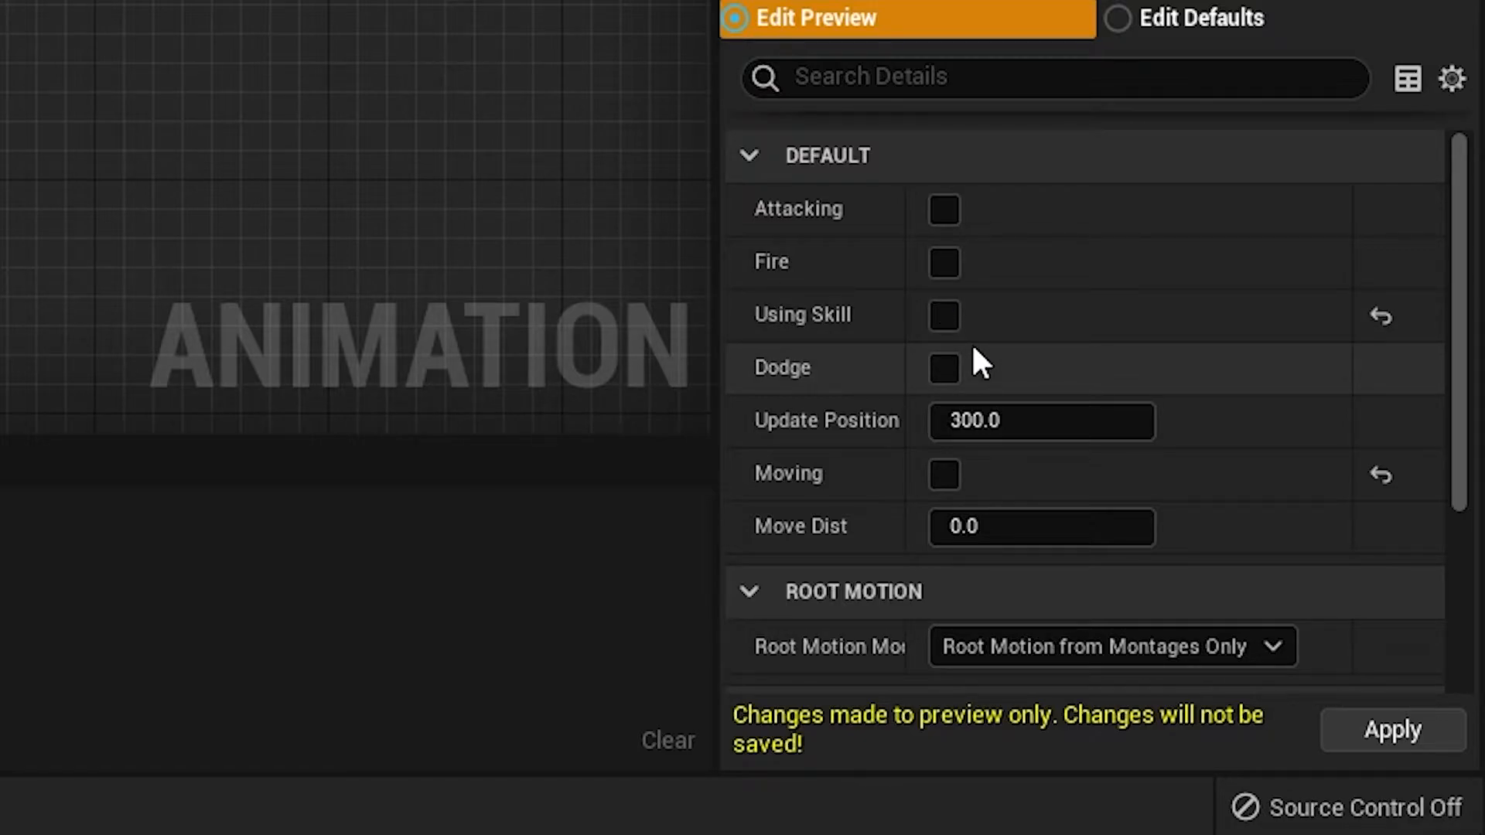
right_drag(302, 136, 701, 136)
right_drag(0, 84, 0, 143)
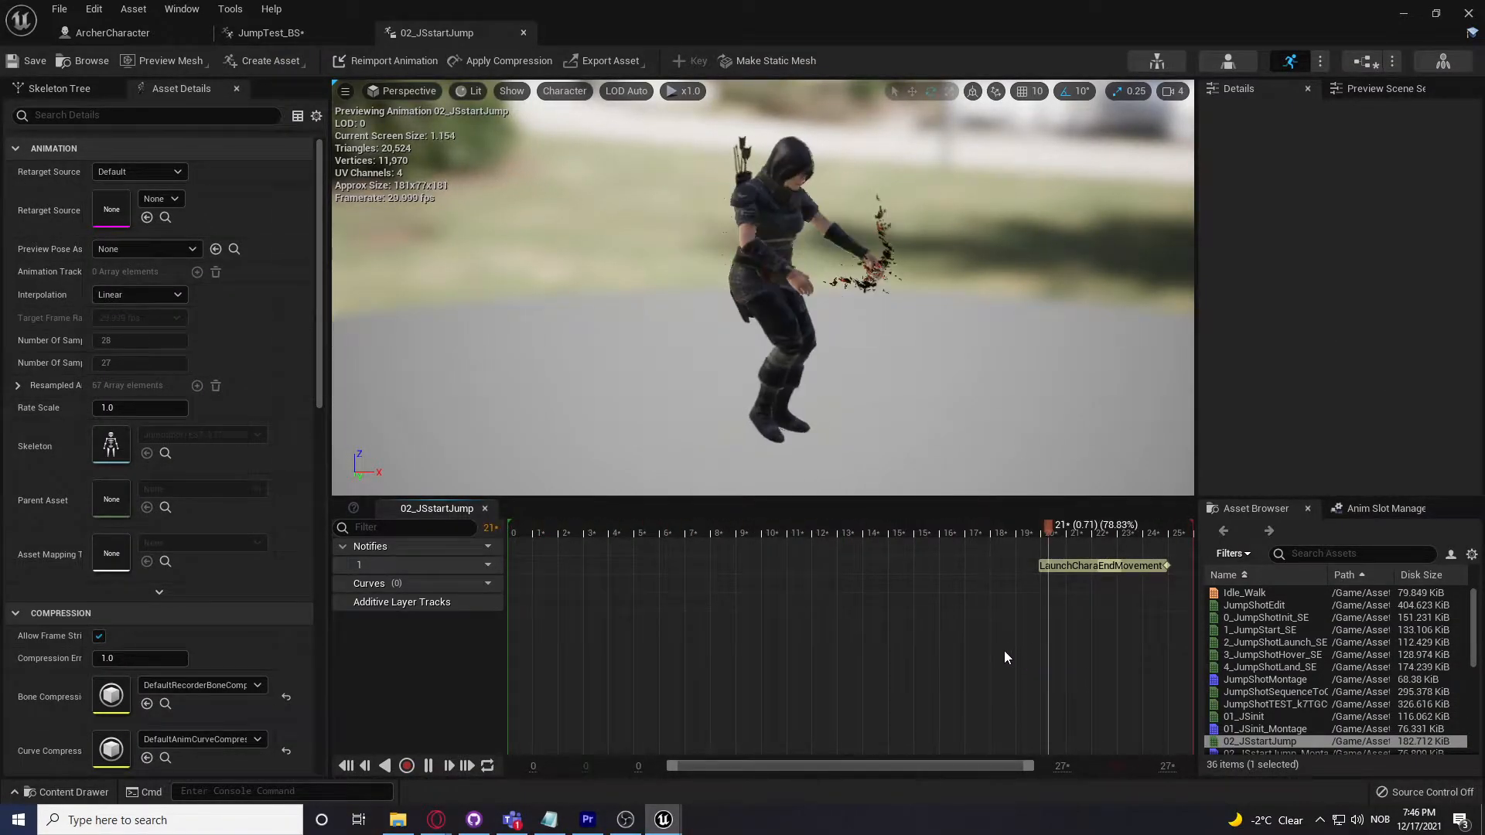
Step: Review the AnimNotify_LaunchCharacter chain in the JumpTest_BS event graph, from Launch Character through Set Gravity Scale and the Delay to the Branch
click(294, 29)
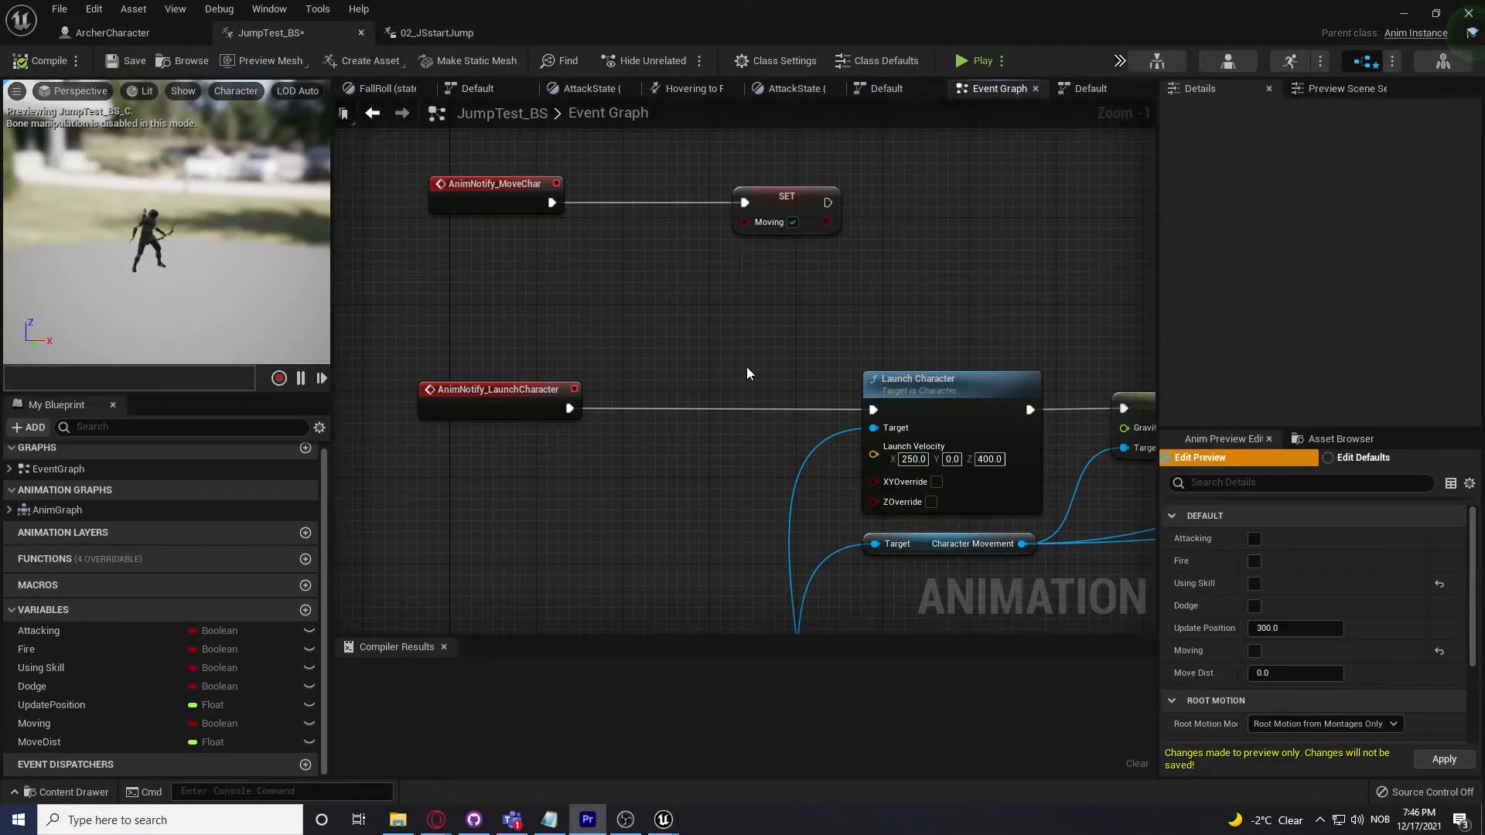
scroll(721, 272, down, 1)
right_drag(700, 345, 597, 286)
drag(437, 323, 442, 355)
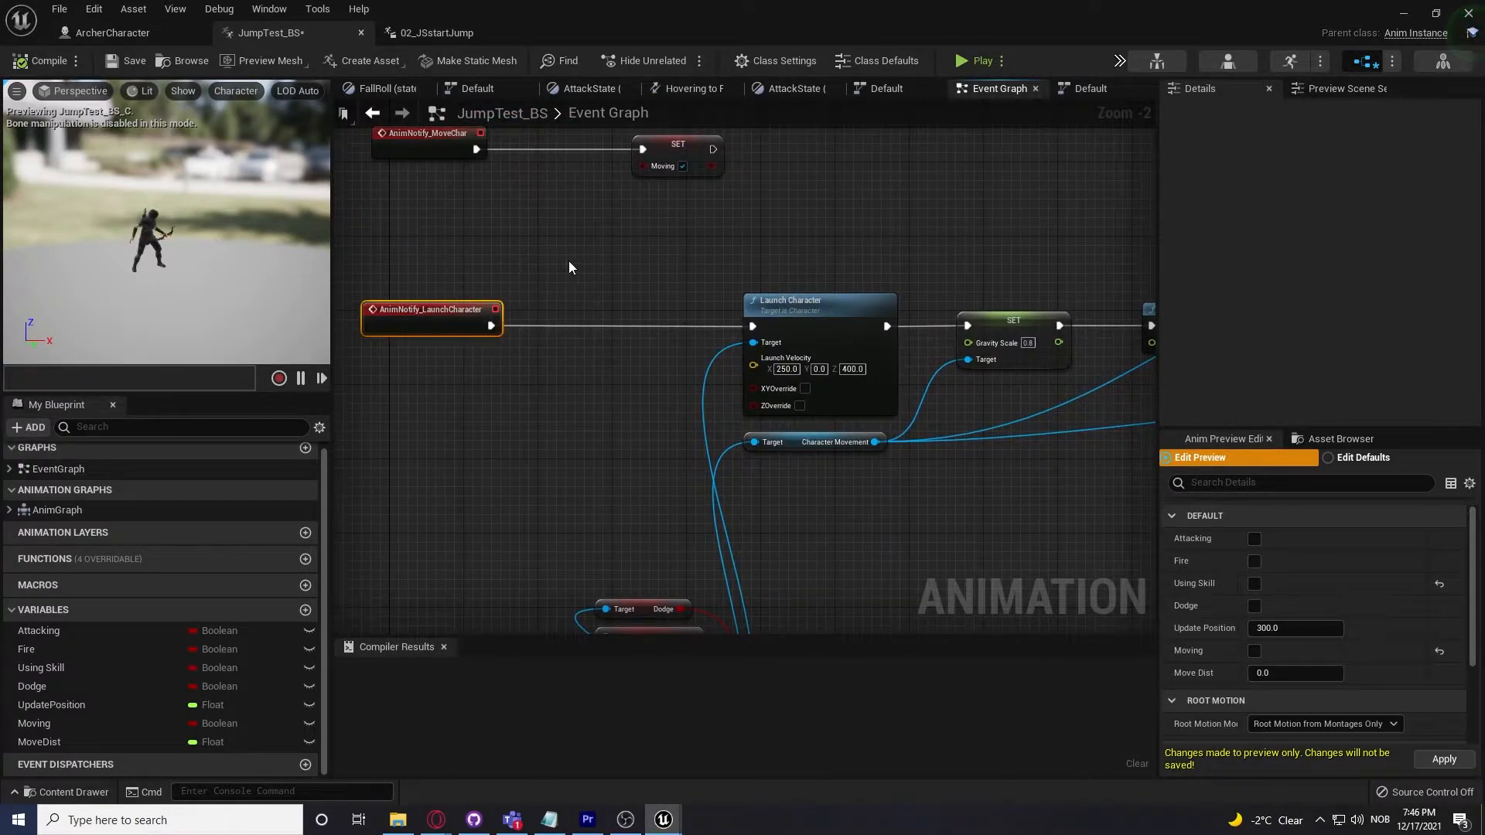
right_drag(895, 239, 653, 211)
right_drag(749, 190, 669, 152)
click(851, 269)
click(850, 357)
right_drag(805, 331, 948, 192)
scroll(880, 280, down, 2)
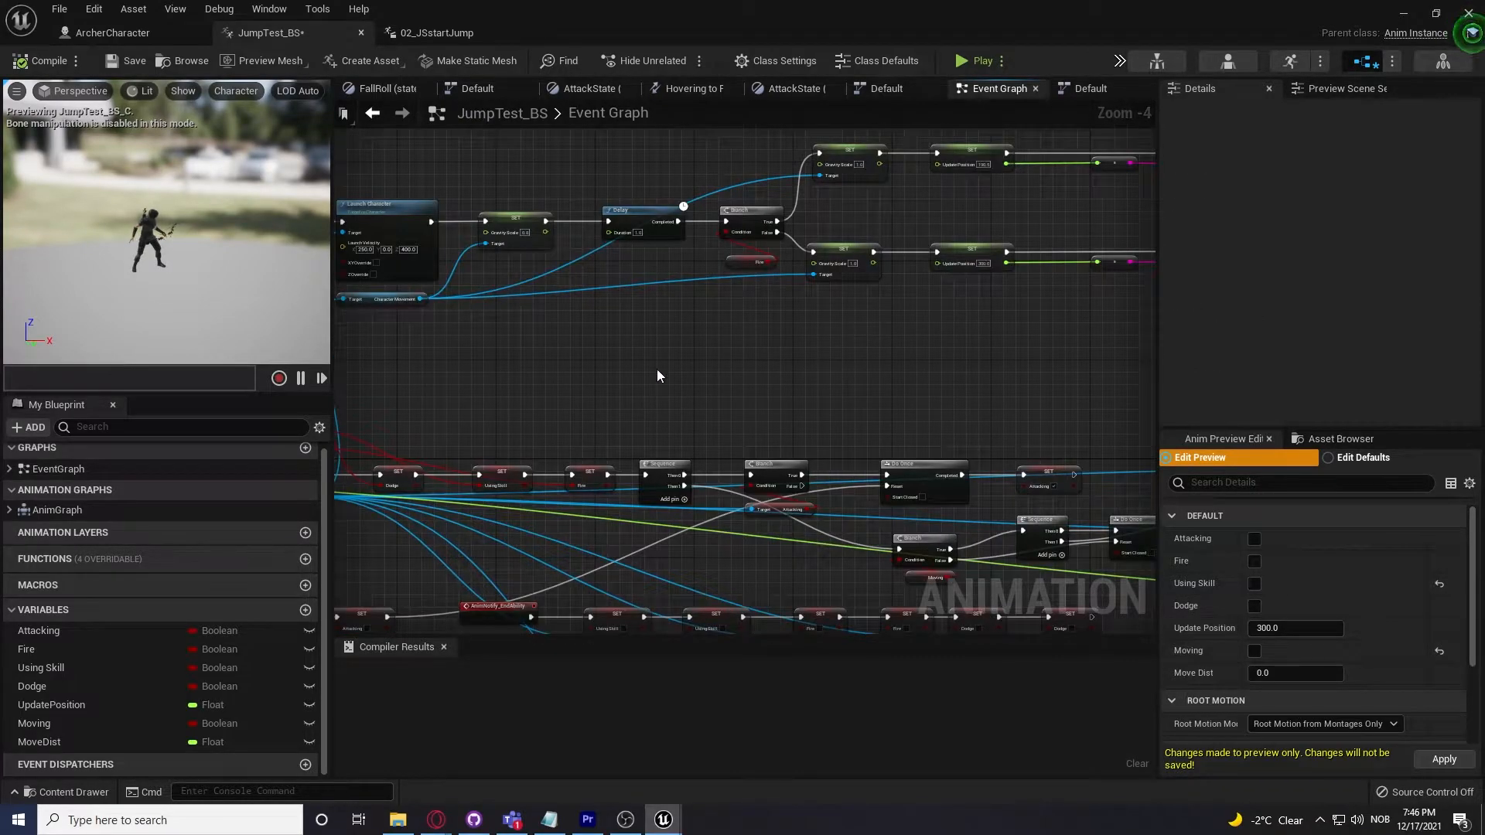
Step: Examine the nodes that combine GetActorLocation with the Get Actor Forward Vector multiplied by Update Position
right_drag(666, 368, 881, 318)
right_drag(560, 484, 818, 318)
scroll(675, 410, up, 2)
right_drag(666, 495, 607, 203)
scroll(608, 209, up, 1)
right_drag(975, 199, 491, 185)
right_drag(673, 195, 418, 202)
right_drag(833, 192, 1104, 205)
right_drag(716, 248, 873, 247)
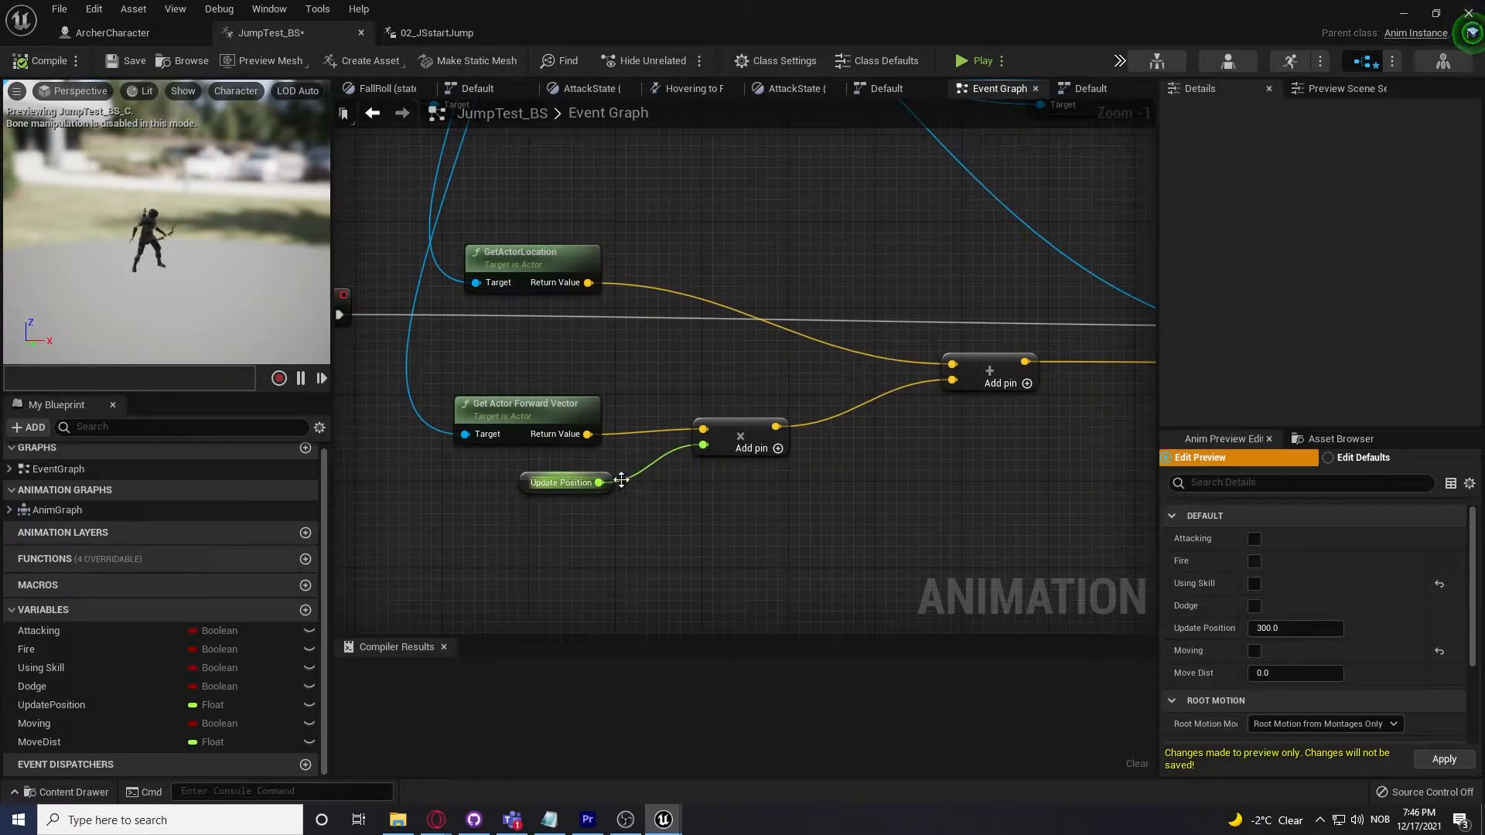
Step: Trace the summed actor location onward through the JumpTest_BS event graph and survey the surrounding nodes
scroll(793, 307, down, 1)
right_drag(792, 292, 554, 514)
right_drag(951, 497, 537, 428)
right_drag(1026, 490, 1020, 454)
scroll(1020, 454, down, 2)
right_drag(717, 449, 957, 463)
scroll(767, 450, up, 2)
right_drag(833, 424, 862, 512)
scroll(860, 512, down, 1)
right_drag(666, 136, 653, 195)
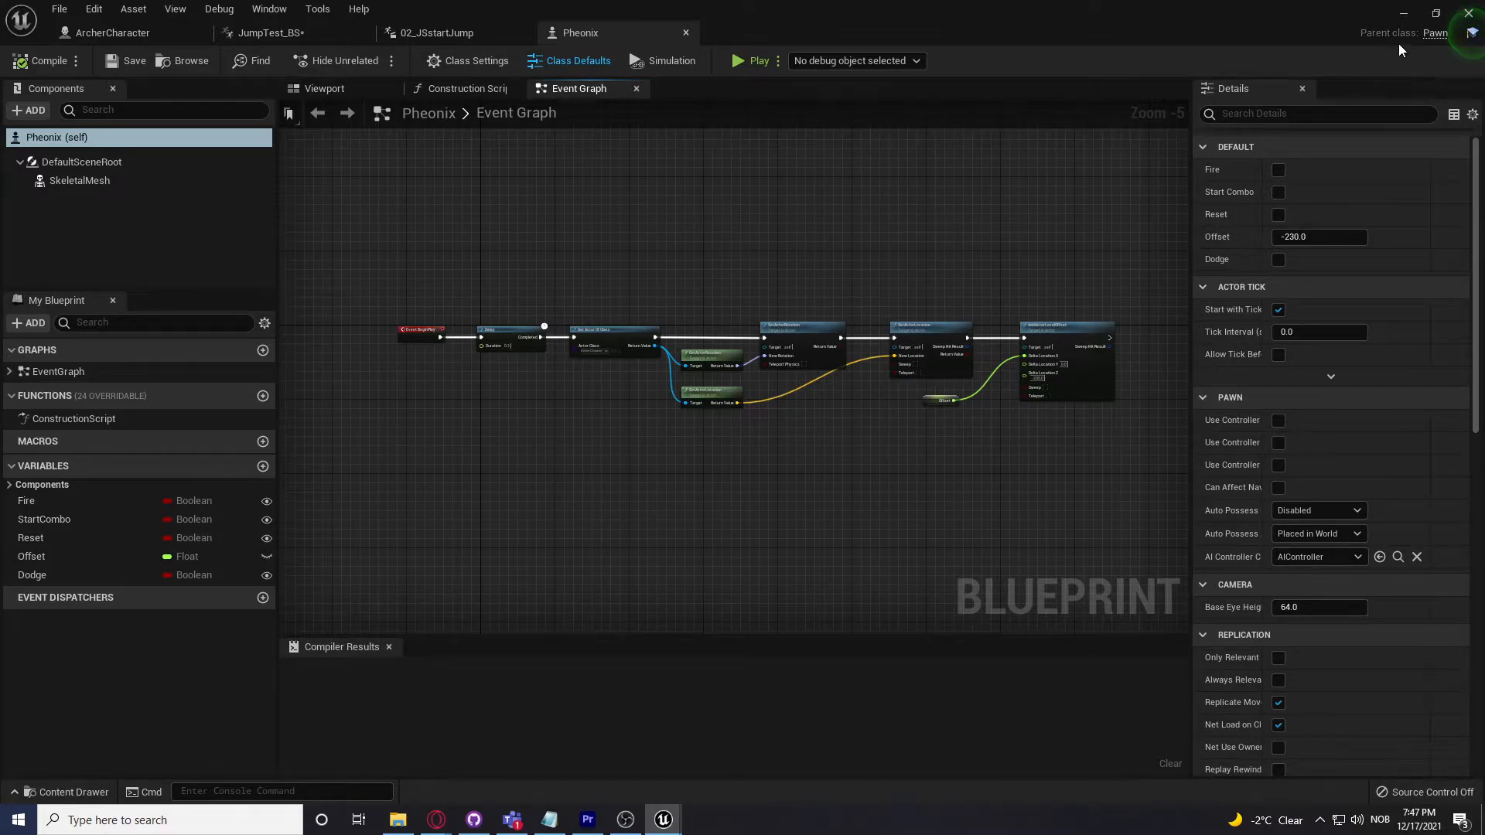
Step: Review the start of the Pheonix blueprint's BeginPlay chain, from the Delay to the Get Actor Of Class node
right_drag(656, 250, 681, 256)
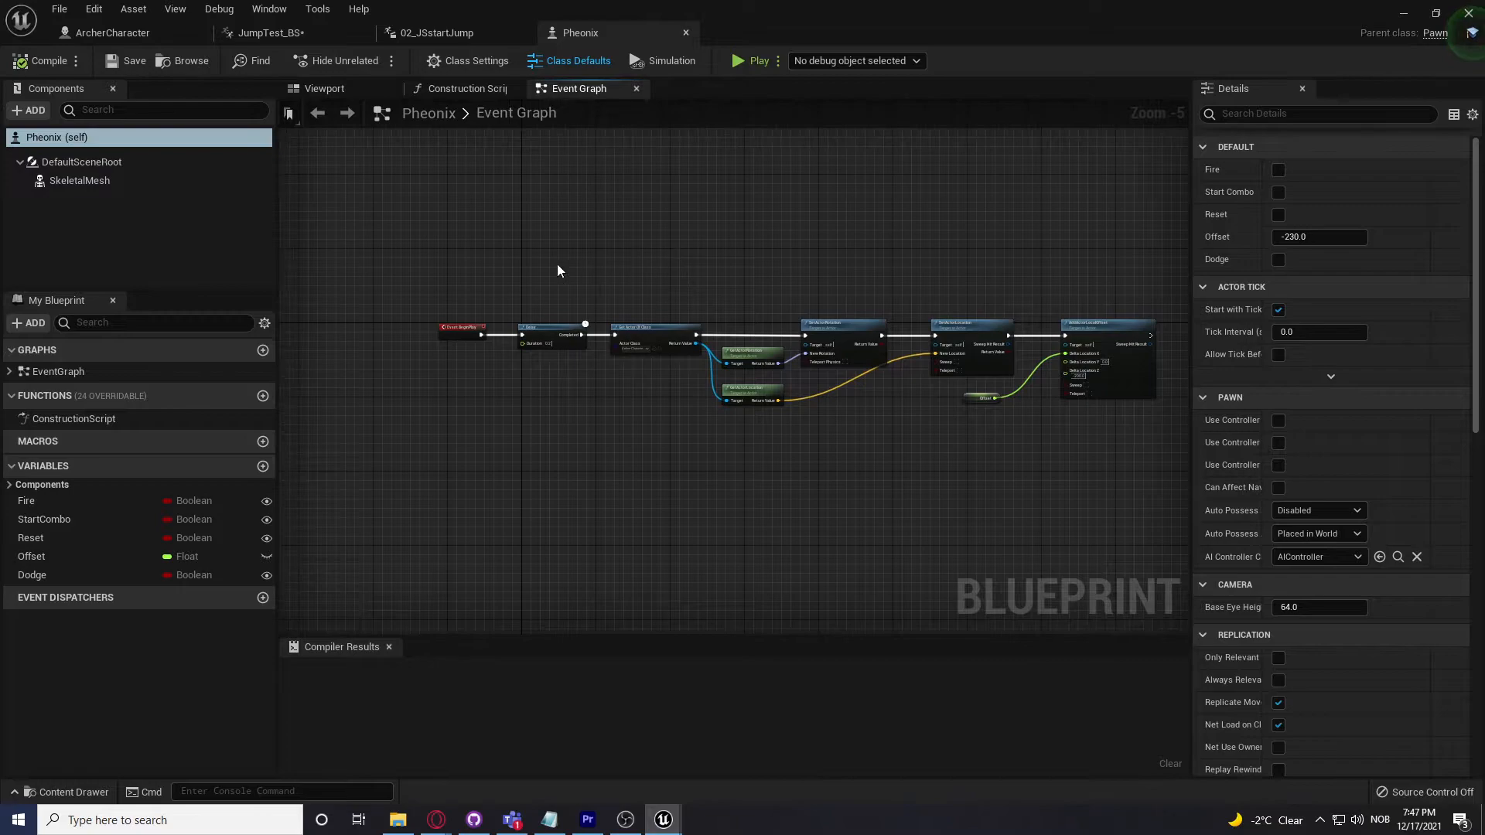
scroll(493, 271, up, 1)
click(1024, 551)
right_drag(670, 534, 755, 508)
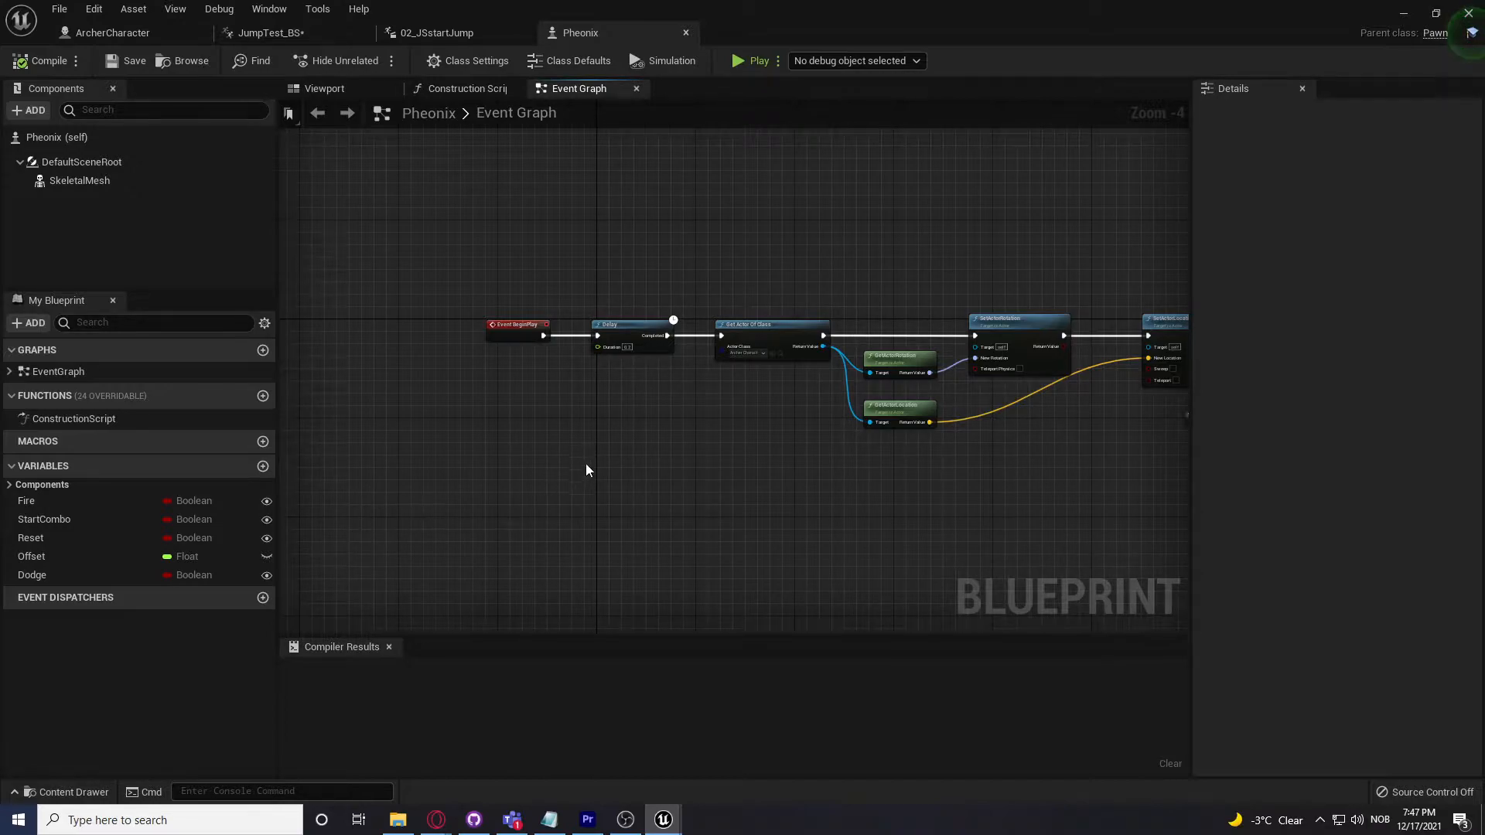
scroll(587, 461, up, 4)
right_drag(690, 460, 661, 520)
drag(661, 519, 697, 291)
right_drag(925, 503, 610, 425)
Step: Examine how GetActorRotation and GetActorLocation read the archer's transform in the Pheonix event graph
click(668, 520)
right_drag(627, 500, 466, 485)
right_drag(573, 539, 495, 534)
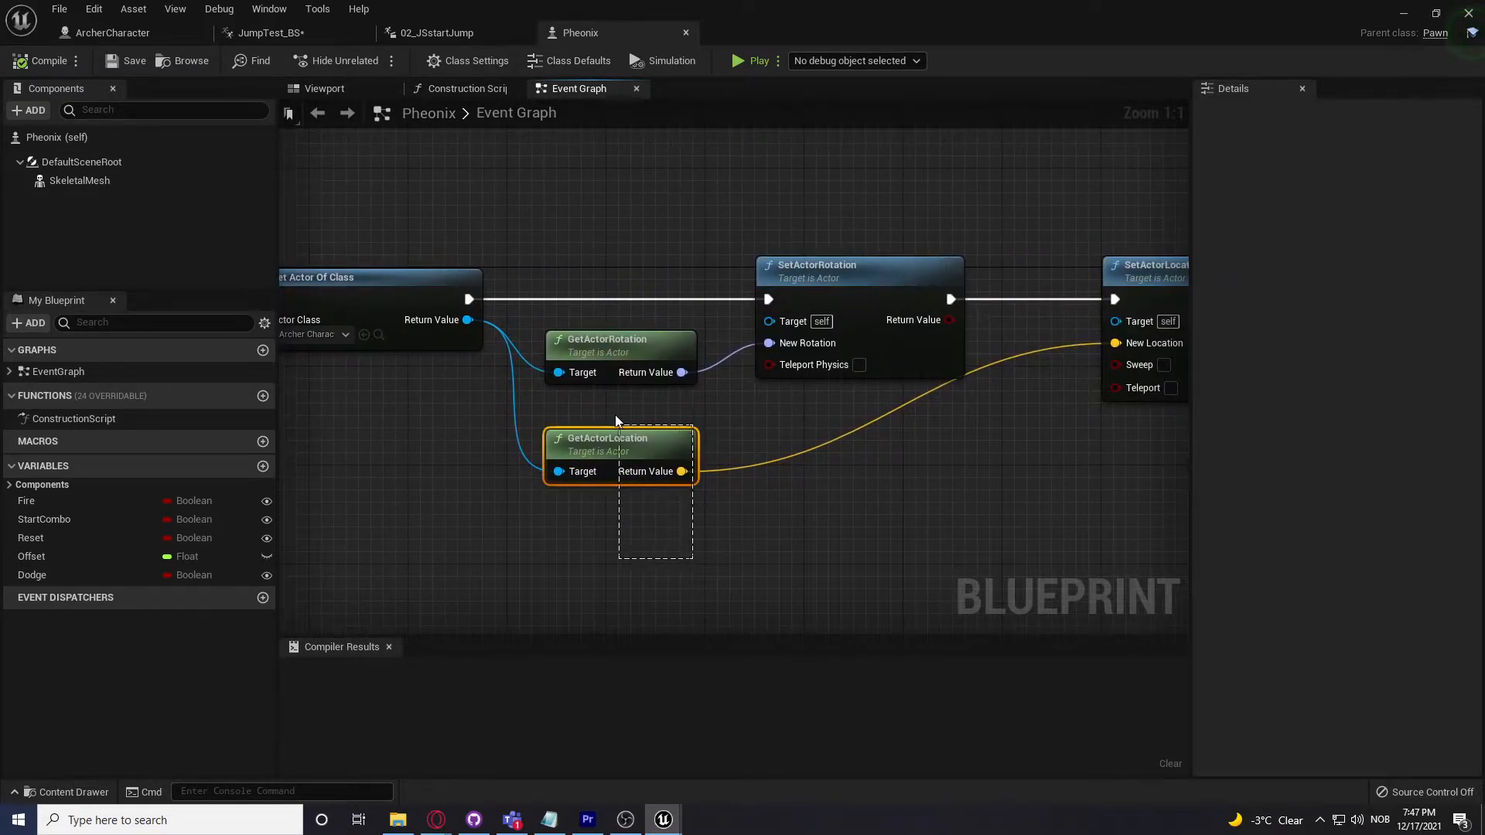
click(842, 541)
right_drag(841, 542, 665, 557)
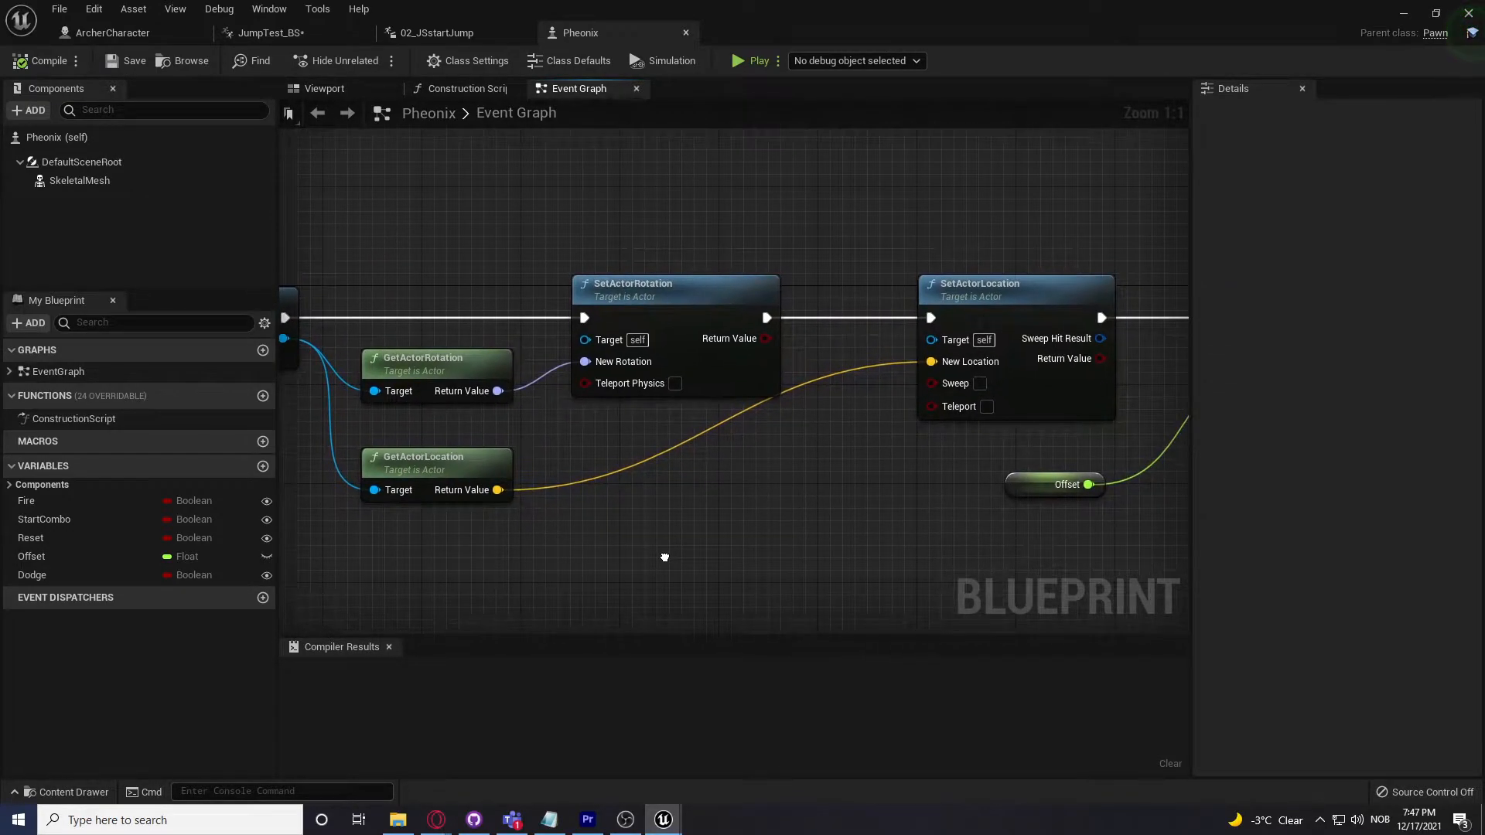
Step: Inspect the SetActorRotation, SetActorLocation and AddActorLocalOffset nodes, including the Offset variable feeding Delta Location X
drag(694, 174, 960, 333)
right_drag(969, 205, 844, 213)
drag(872, 194, 817, 406)
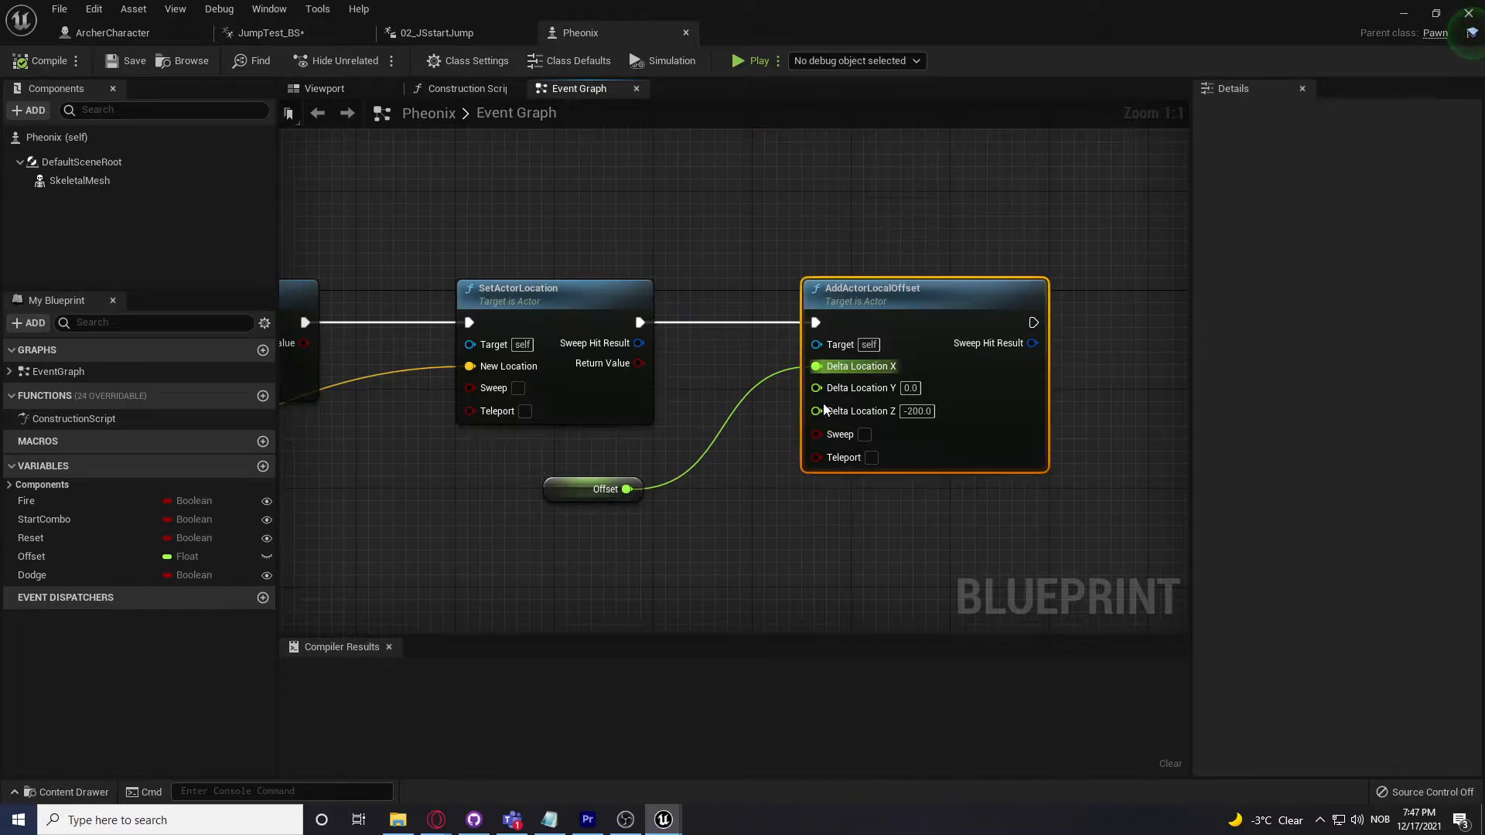
right_drag(709, 502, 636, 496)
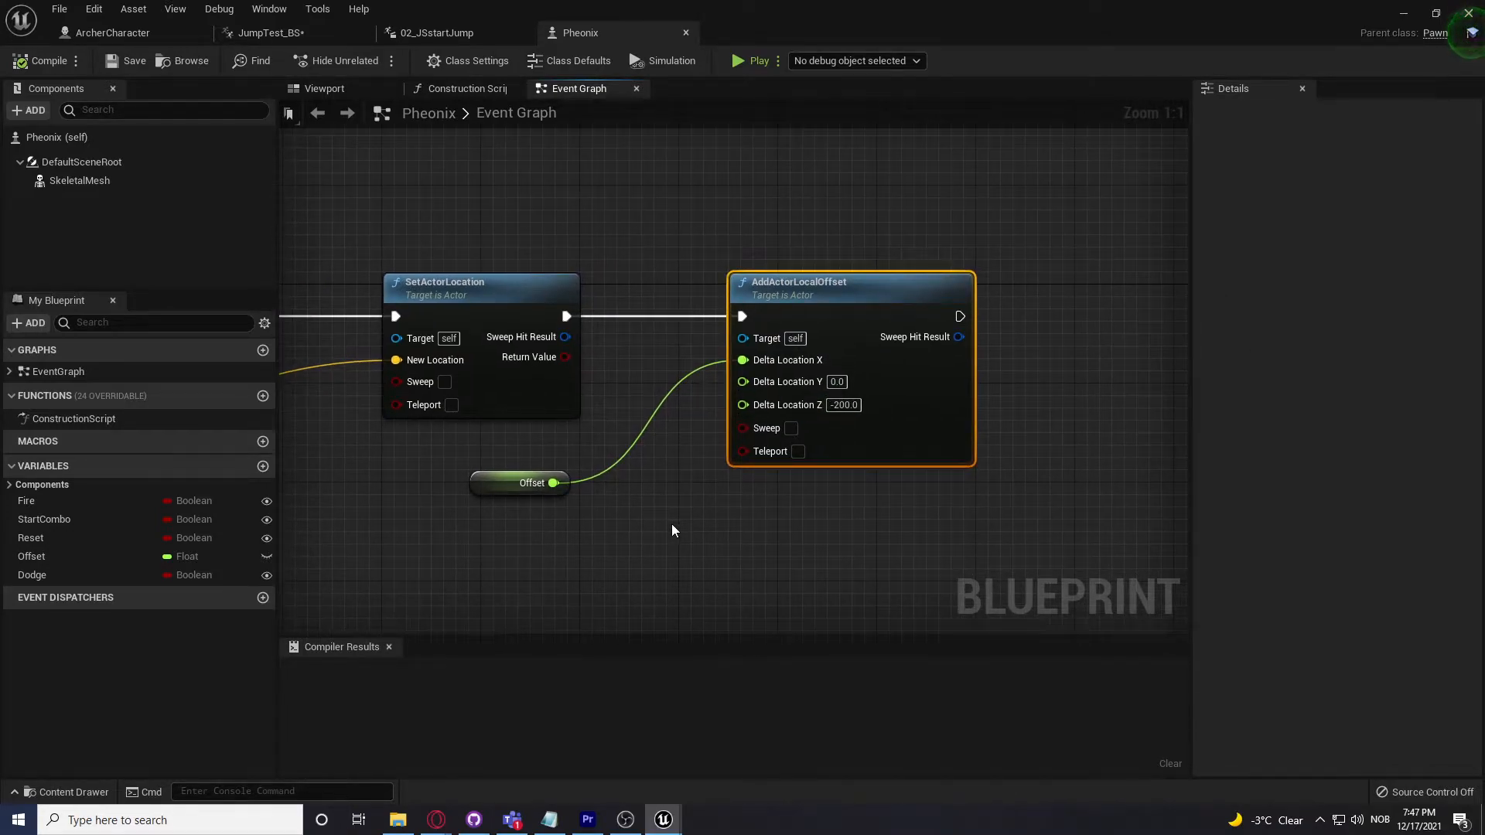
right_drag(666, 559, 683, 506)
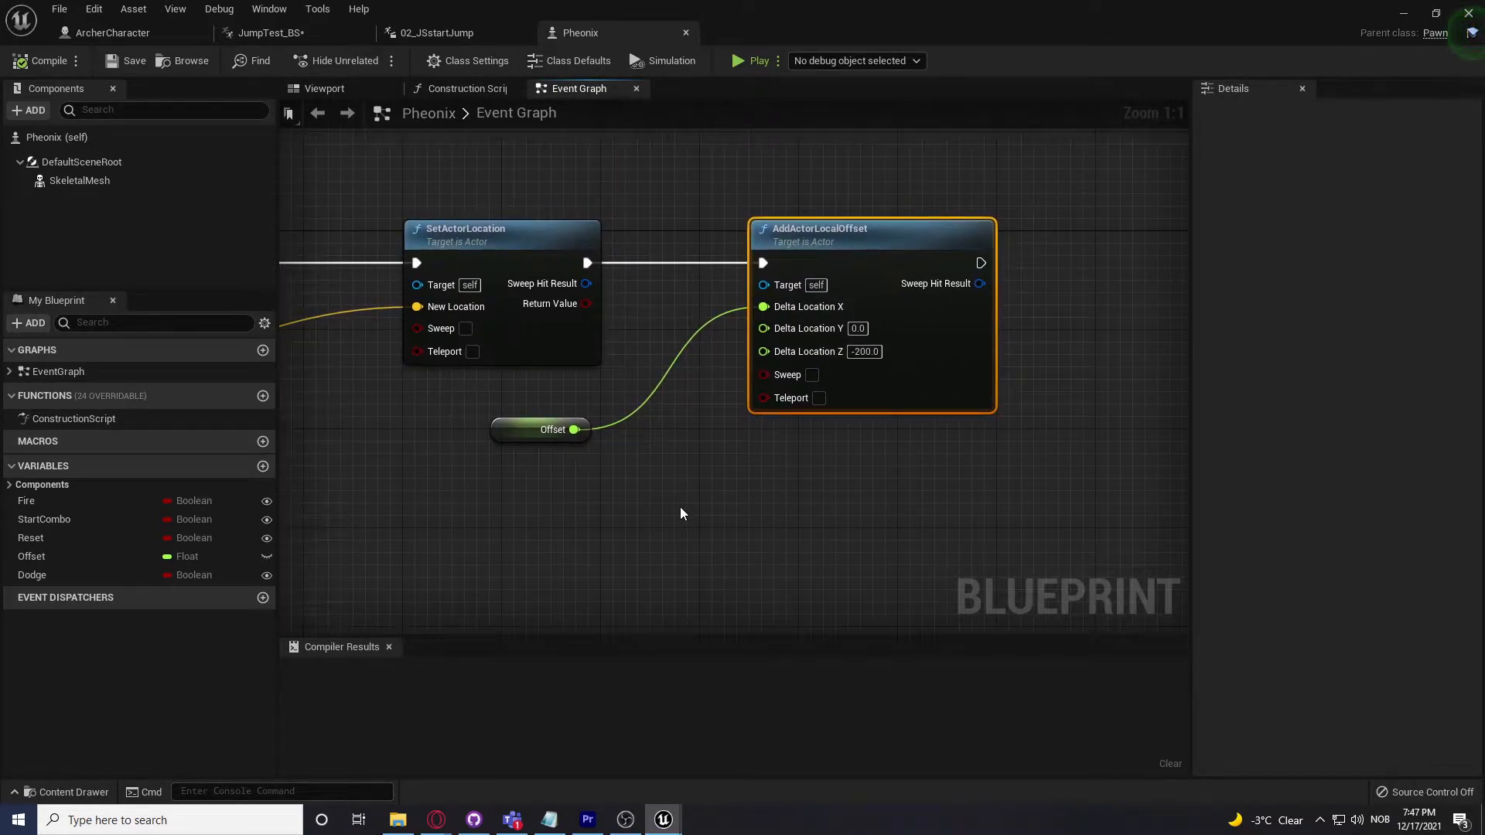
scroll(677, 508, down, 3)
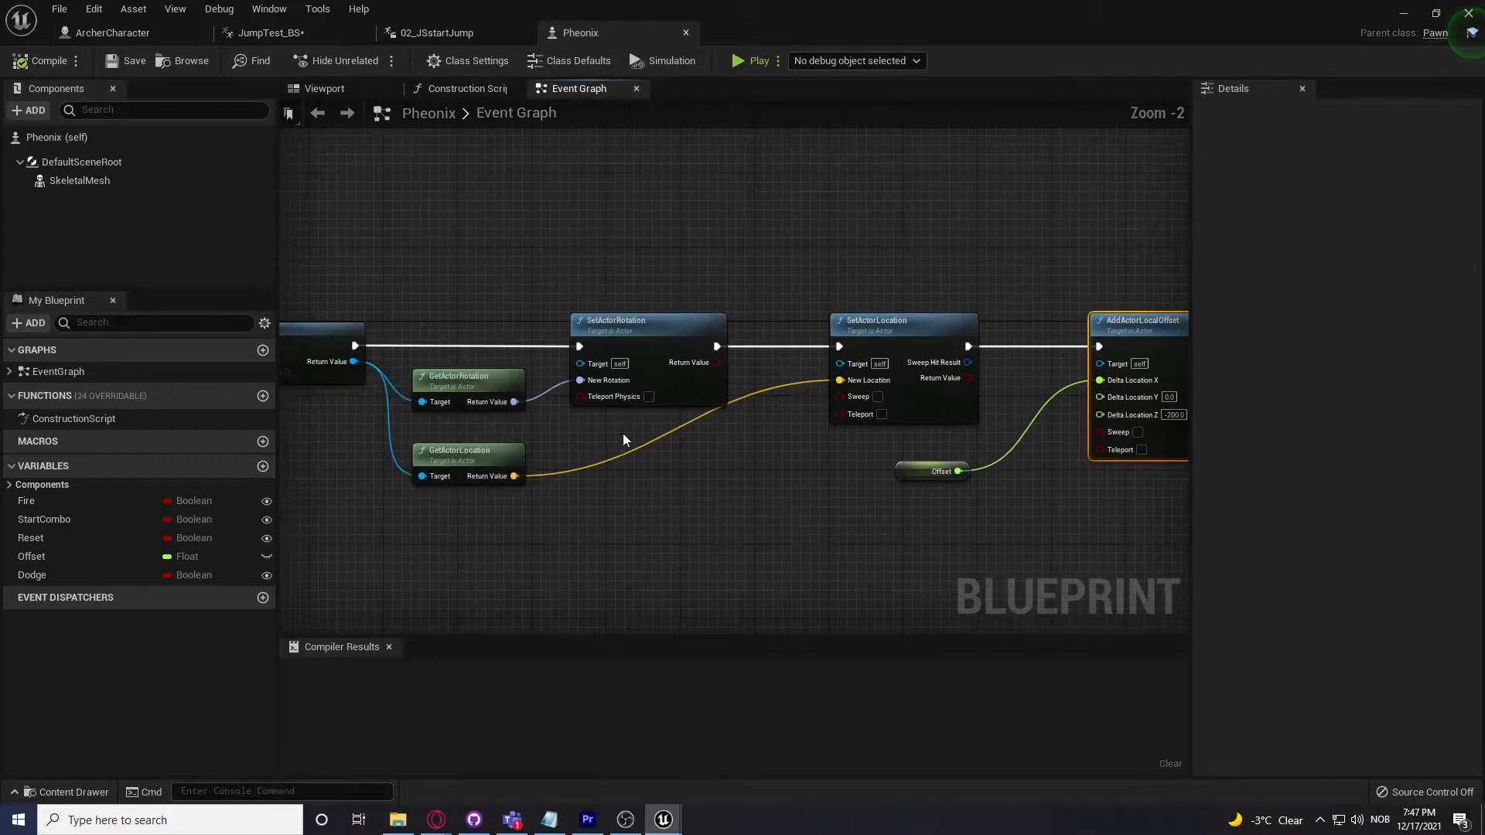
Step: Show the Pheonix model in its viewport, select the SkeletalMesh component and open its assigned animation blueprint, PheonixAnimBP
click(325, 88)
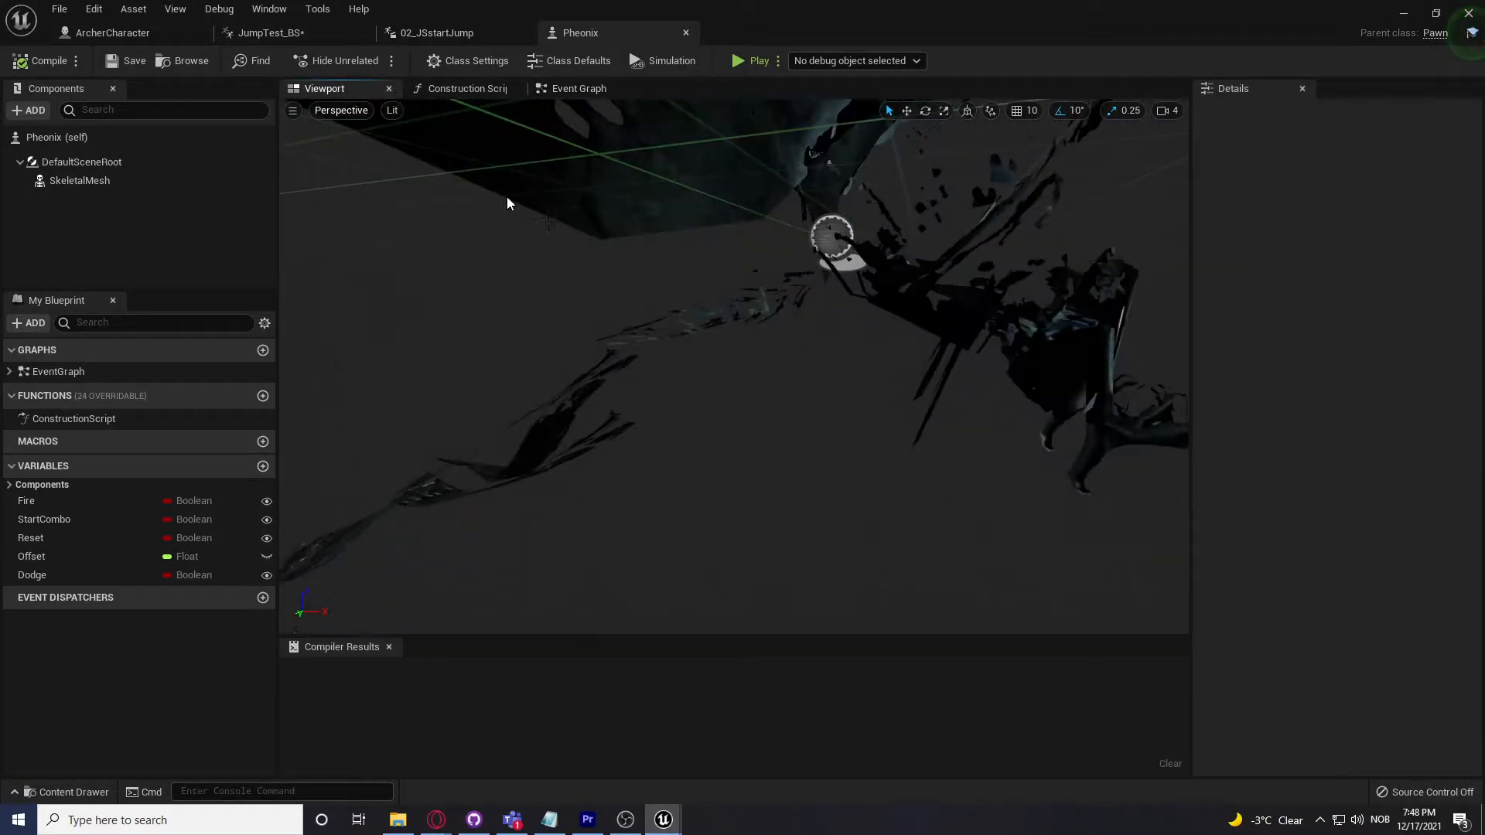
click(80, 180)
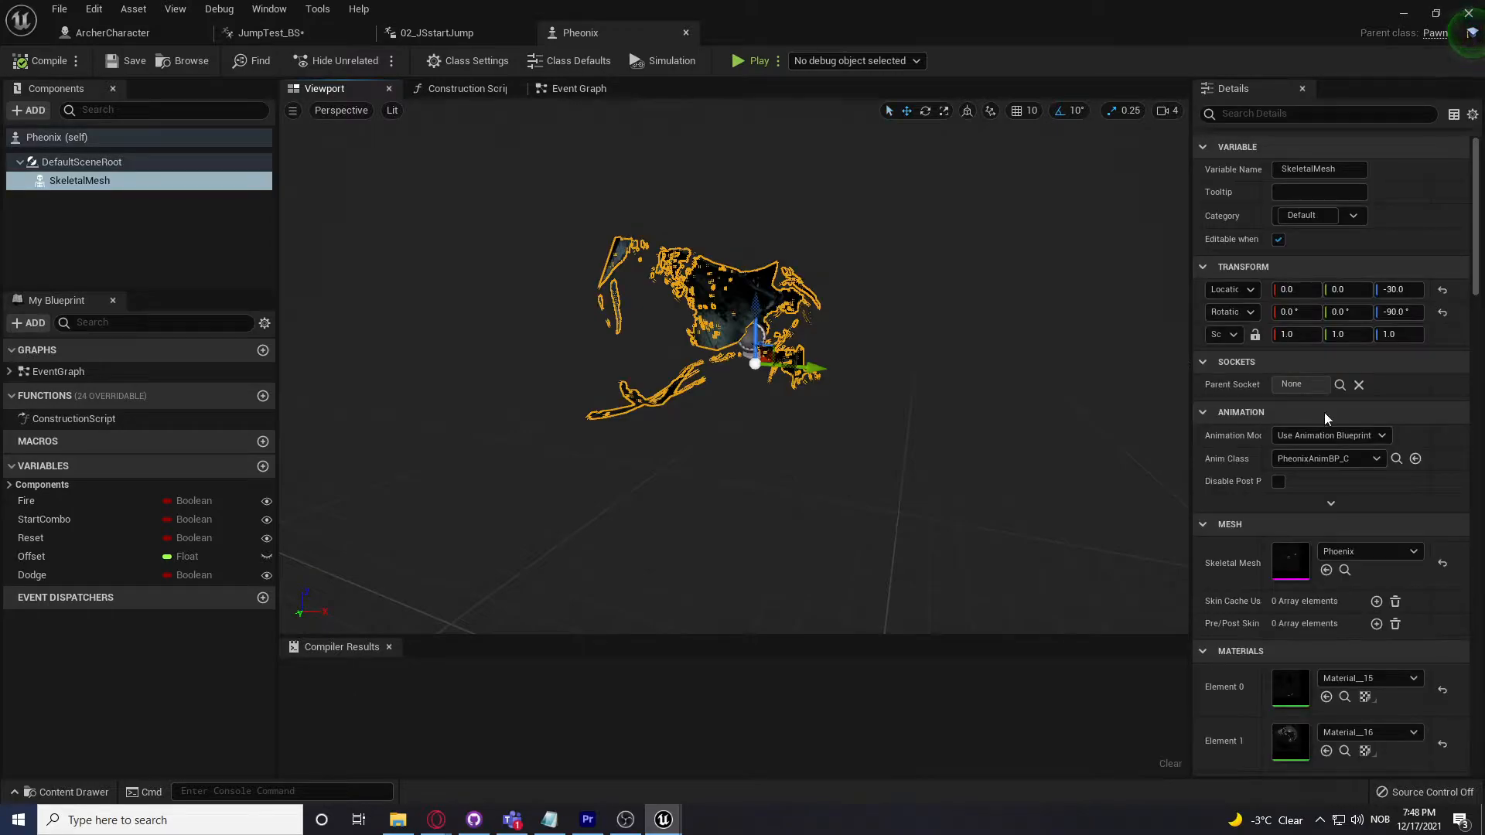
double_click(1324, 464)
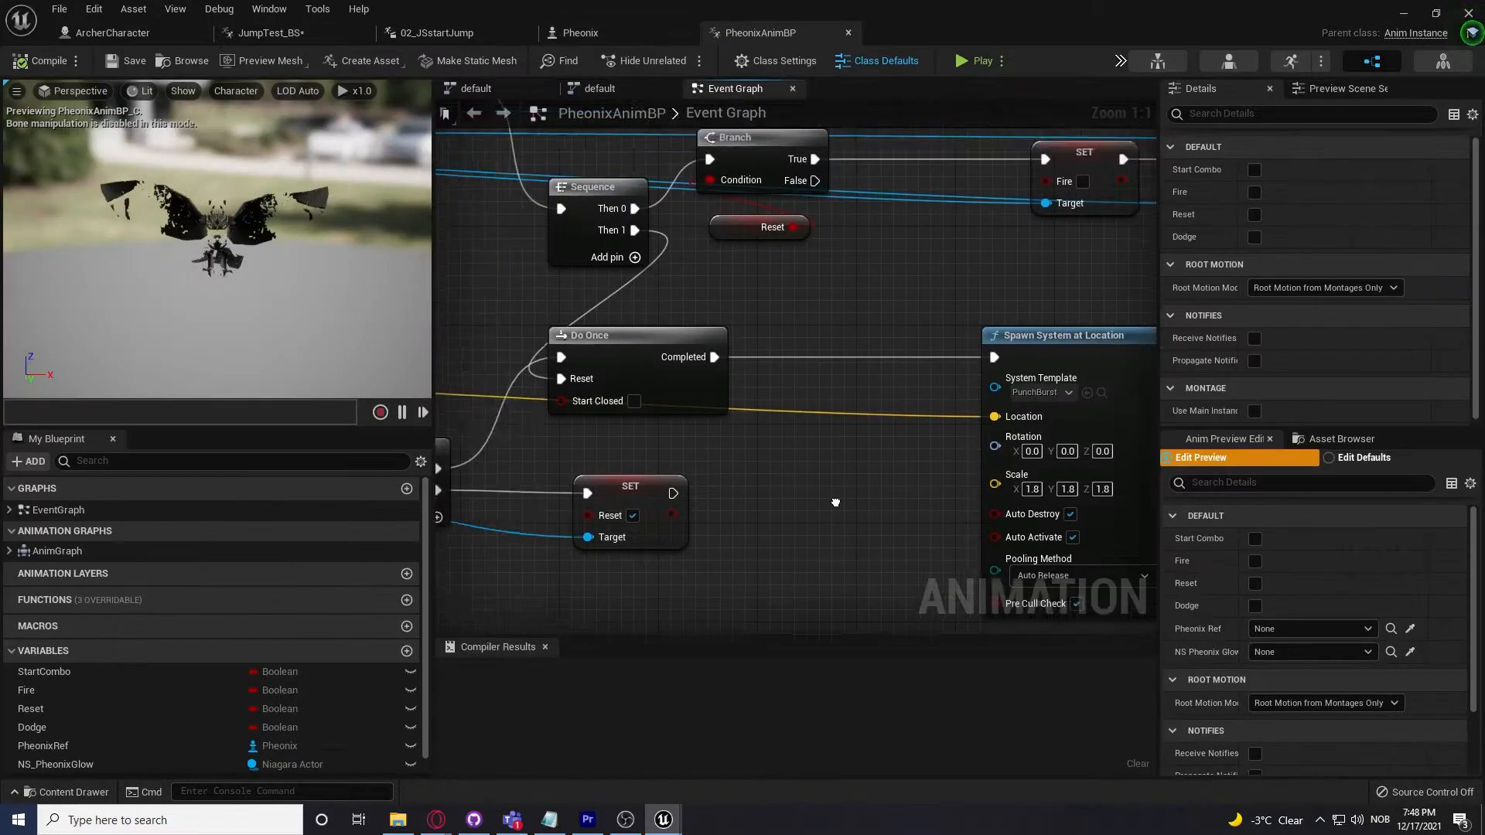
Step: Review the Update Animation chain from Cast To Pheonix through the setters for Start Combo, Fire, Reset and Dodge
scroll(694, 421, up, 8)
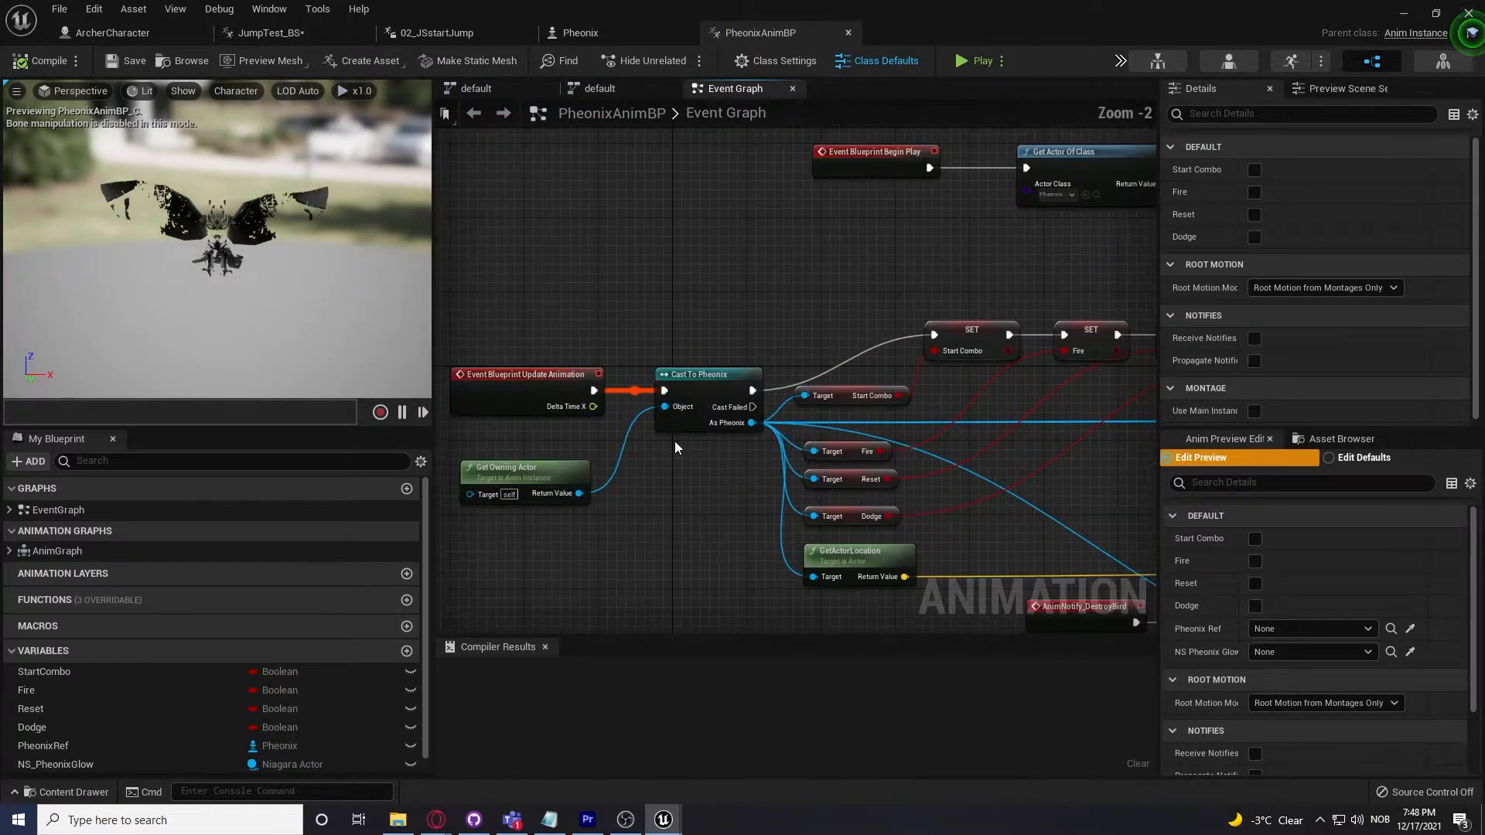
mouse_move(695, 492)
right_down()
mouse_move(953, 486)
mouse_move(915, 467)
mouse_move(486, 464)
right_up()
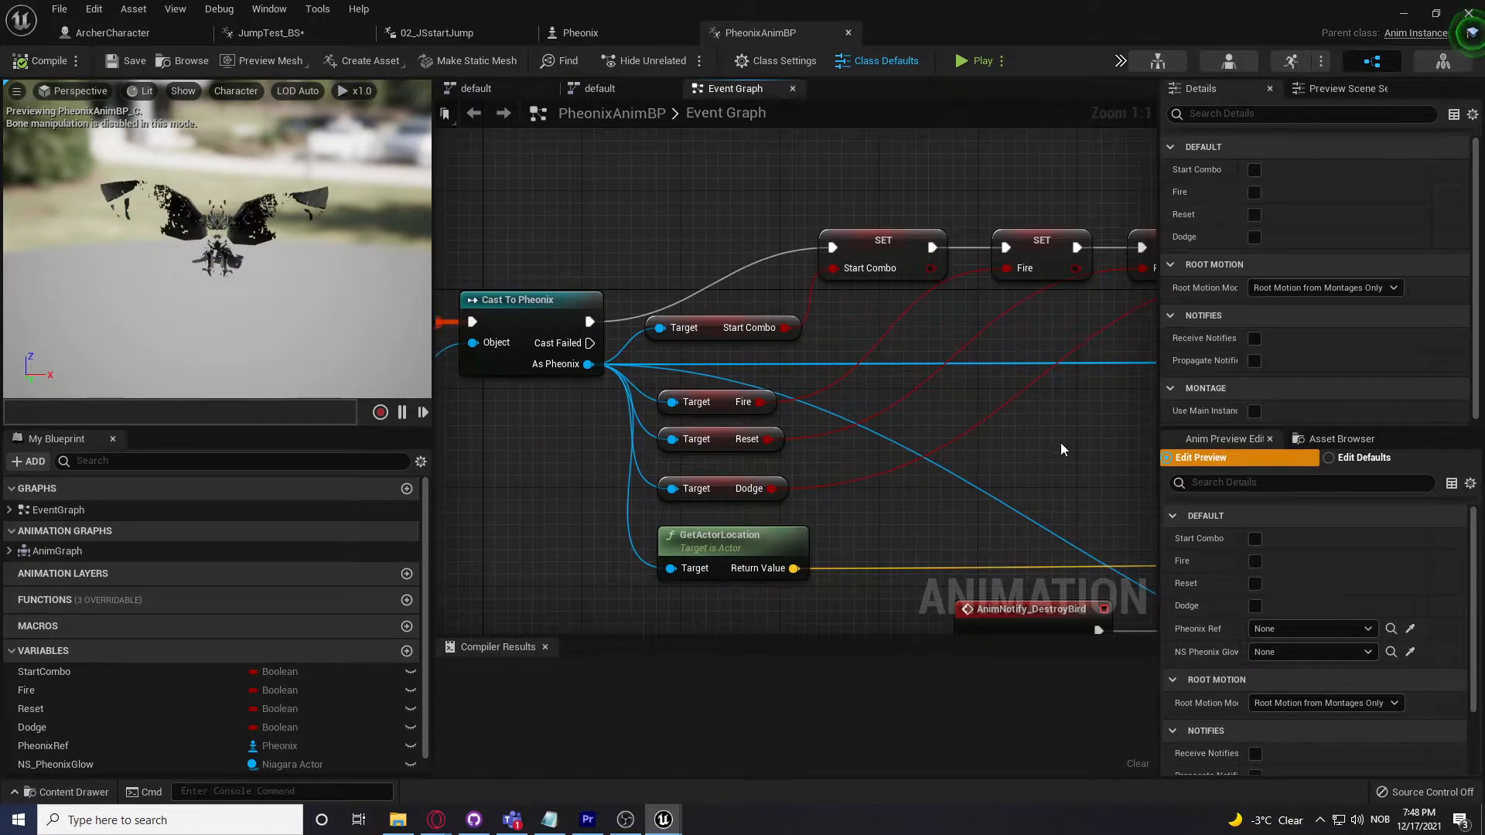
right_drag(1062, 444, 519, 451)
right_drag(719, 465, 637, 454)
right_drag(733, 435, 502, 398)
right_drag(915, 412, 1226, 348)
right_drag(776, 341, 802, 287)
right_drag(1023, 344, 928, 277)
Step: Examine the Do Once node and the AnimNotify_DestroyBird Sequence that triggers it and sets Reset
scroll(894, 331, down, 1)
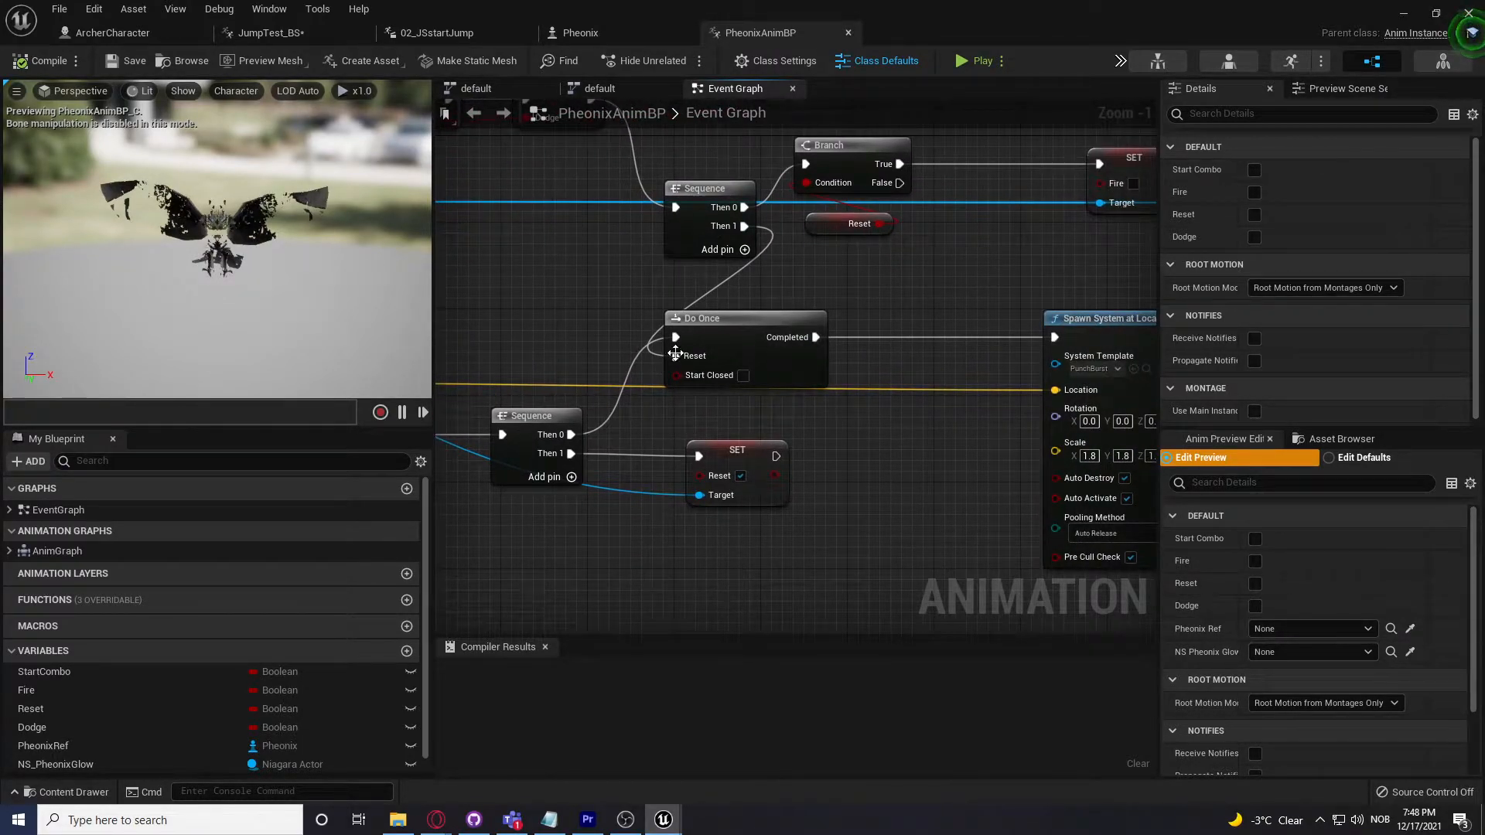
right_drag(949, 300, 1052, 237)
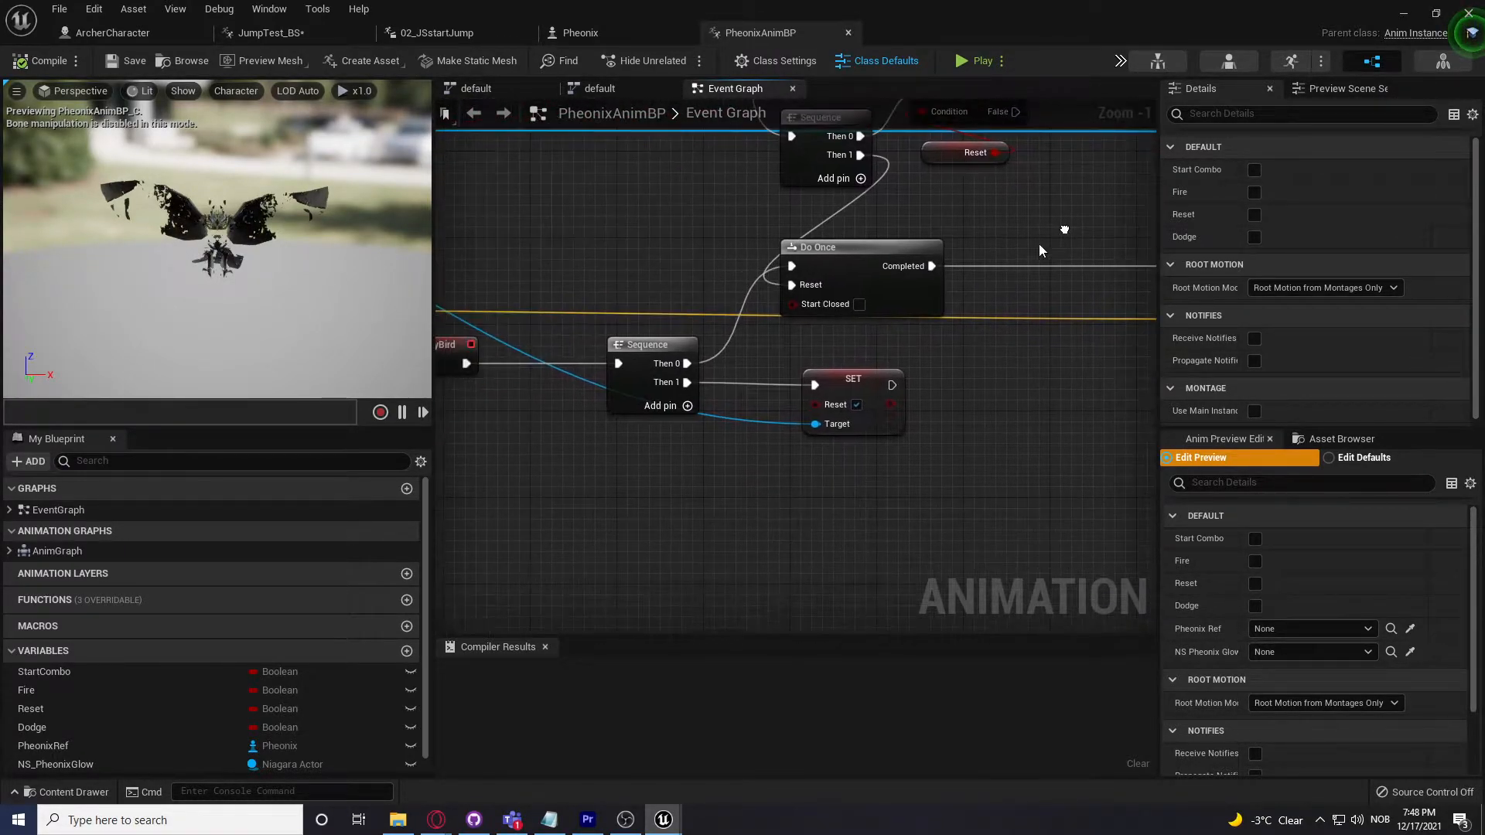
right_drag(726, 555, 763, 537)
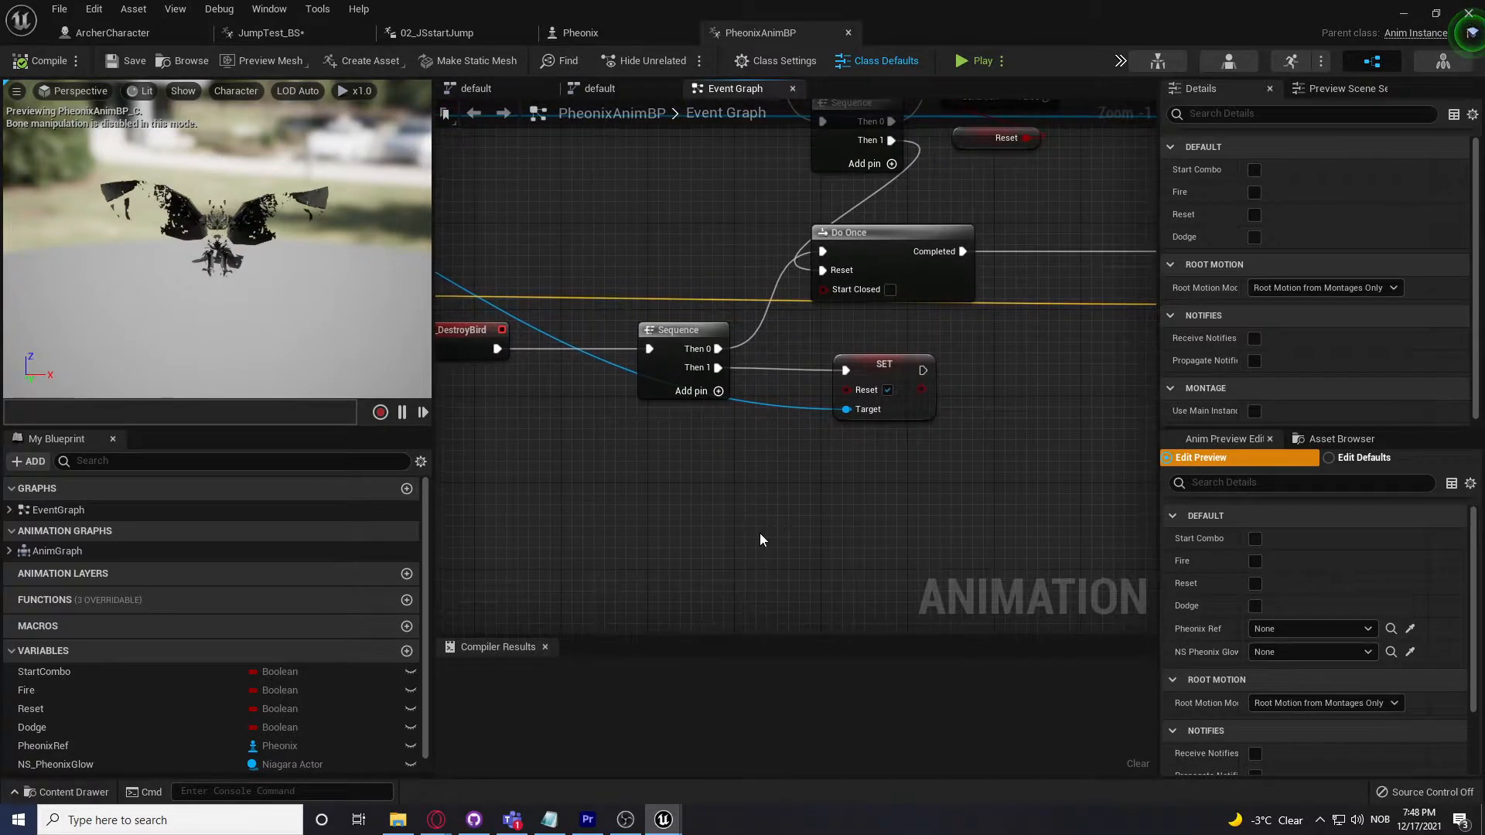
Step: Inspect the Spawn System at Location node, the Delay and the two Set Actor Hidden In Game nodes
scroll(763, 537, down, 1)
right_drag(938, 537, 745, 526)
right_drag(888, 559, 686, 554)
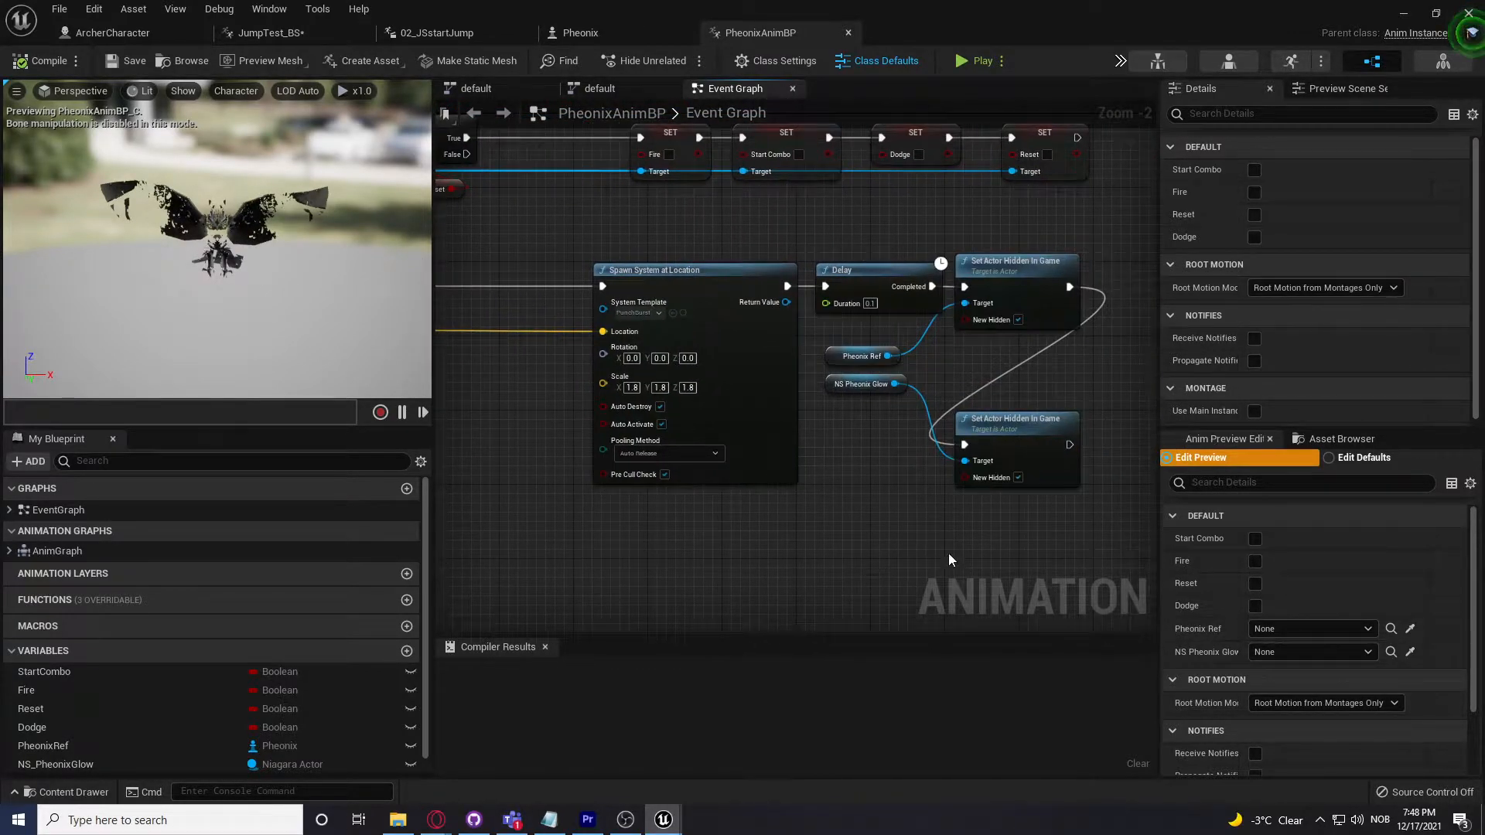
drag(1064, 540, 757, 253)
click(915, 524)
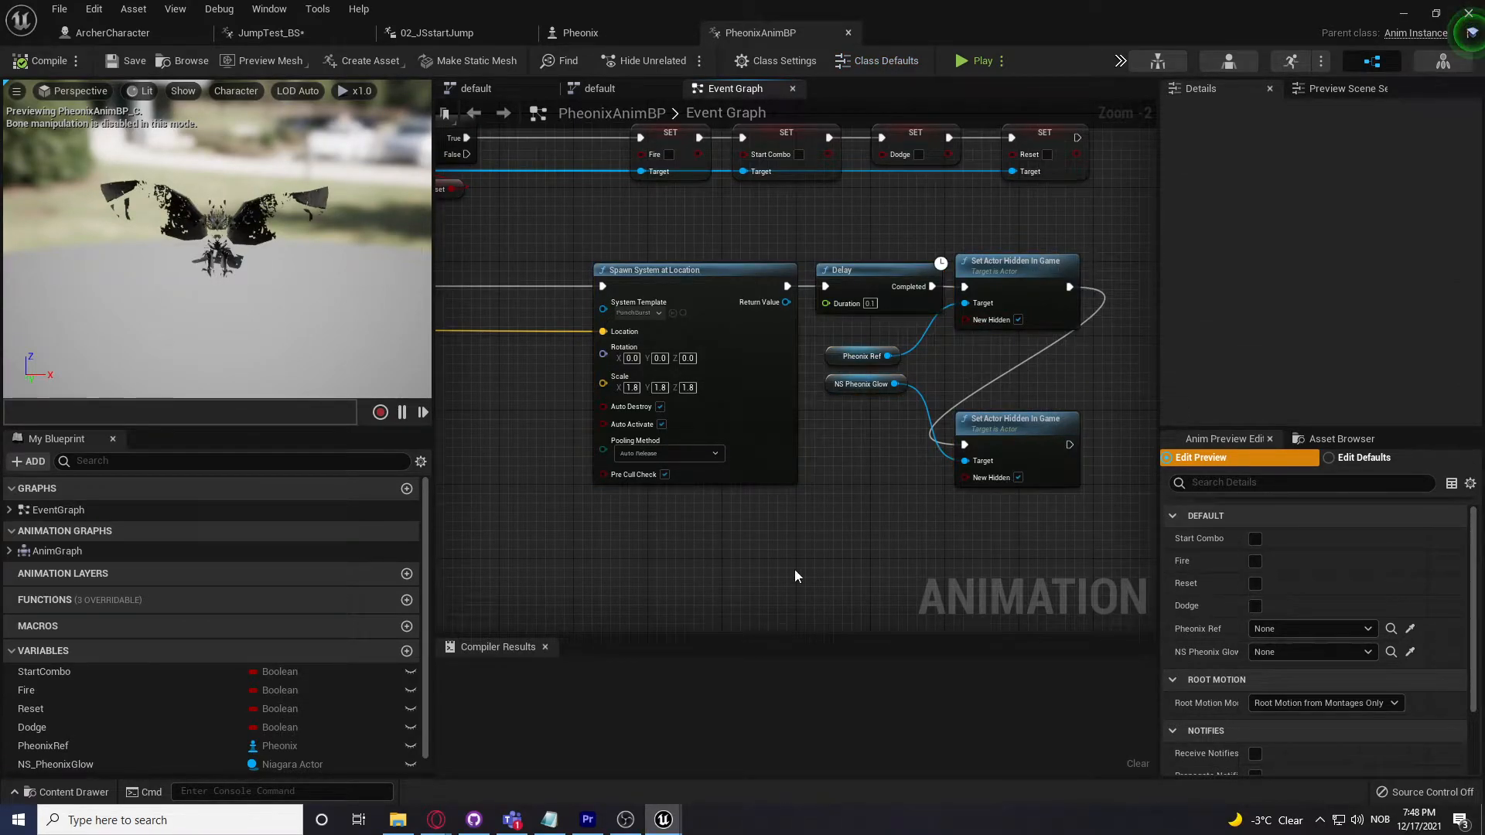
Step: Trace the bird-hiding logic back to the AnimNotify_DestroyBird event and its Sequence
right_drag(690, 567, 1128, 537)
right_drag(773, 524, 1083, 535)
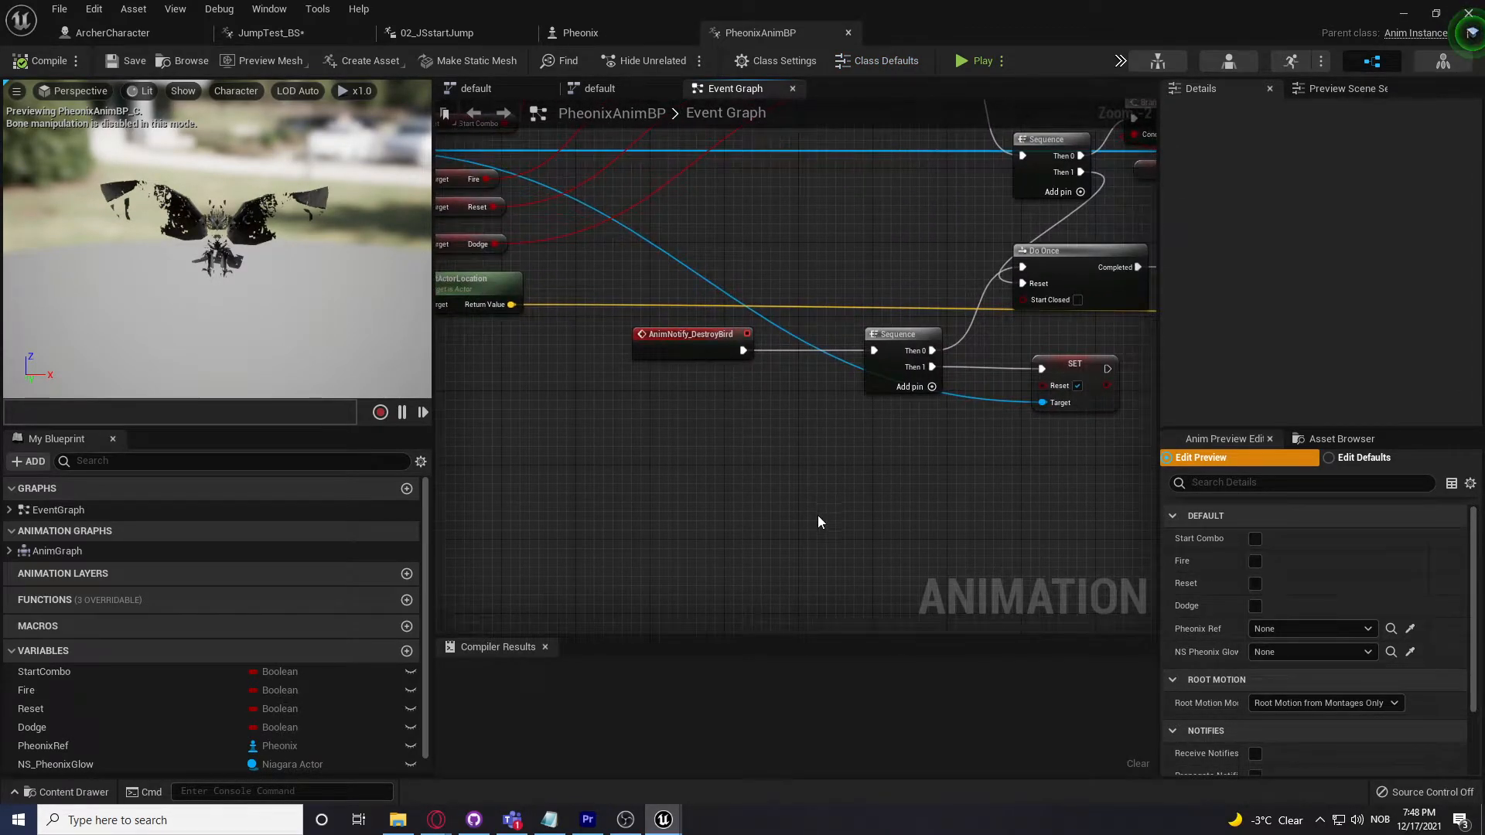
right_drag(819, 515, 633, 508)
right_drag(866, 517, 959, 509)
Step: Examine the Event Blueprint Begin Play chain whose Get Actor Of Class nodes set PheonixRef and NS_PheonixGlow
scroll(740, 533, down, 2)
right_drag(735, 503, 880, 531)
right_drag(673, 466, 495, 596)
scroll(569, 405, up, 4)
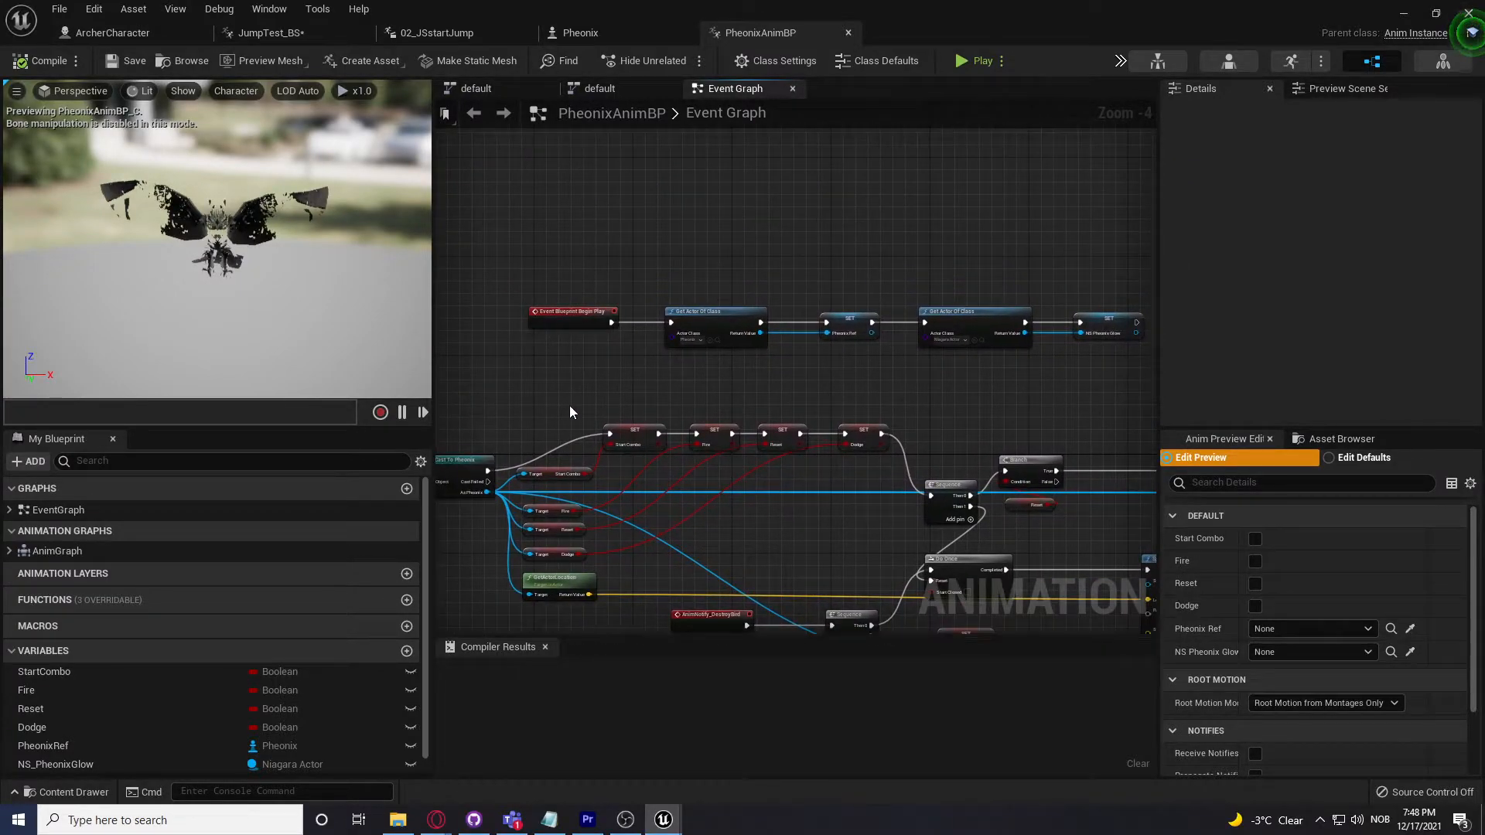
right_drag(790, 427, 676, 443)
mouse_move(889, 456)
right_down()
mouse_move(789, 464)
mouse_move(944, 471)
right_up()
drag(809, 431, 680, 341)
click(944, 444)
Step: Revisit the Cast To Pheonix variable reads and survey the whole PheonixAnimBP event graph
right_drag(1002, 433, 864, 189)
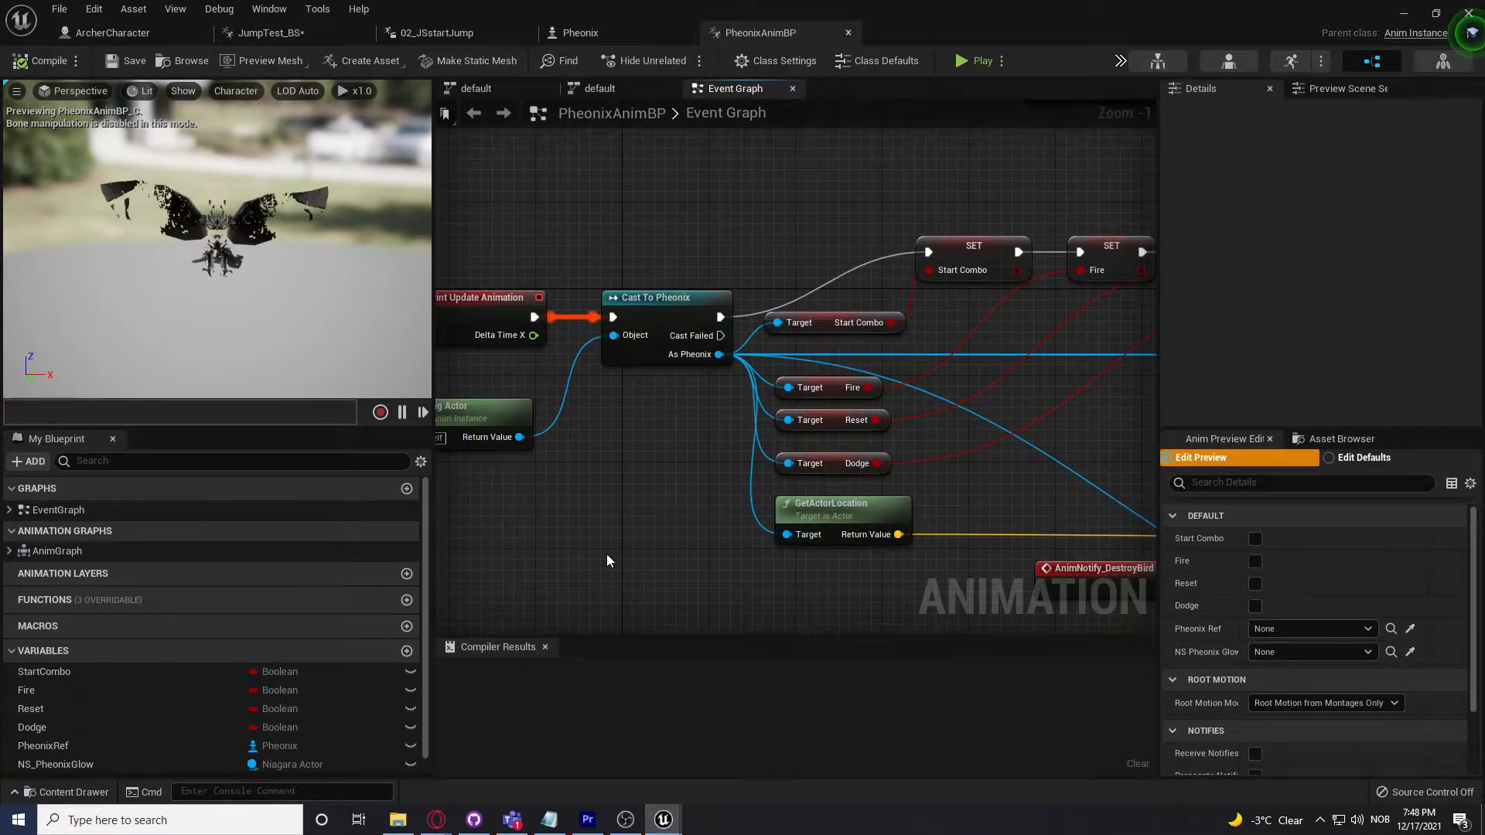
scroll(611, 555, down, 3)
right_drag(620, 554, 513, 510)
scroll(607, 559, down, 1)
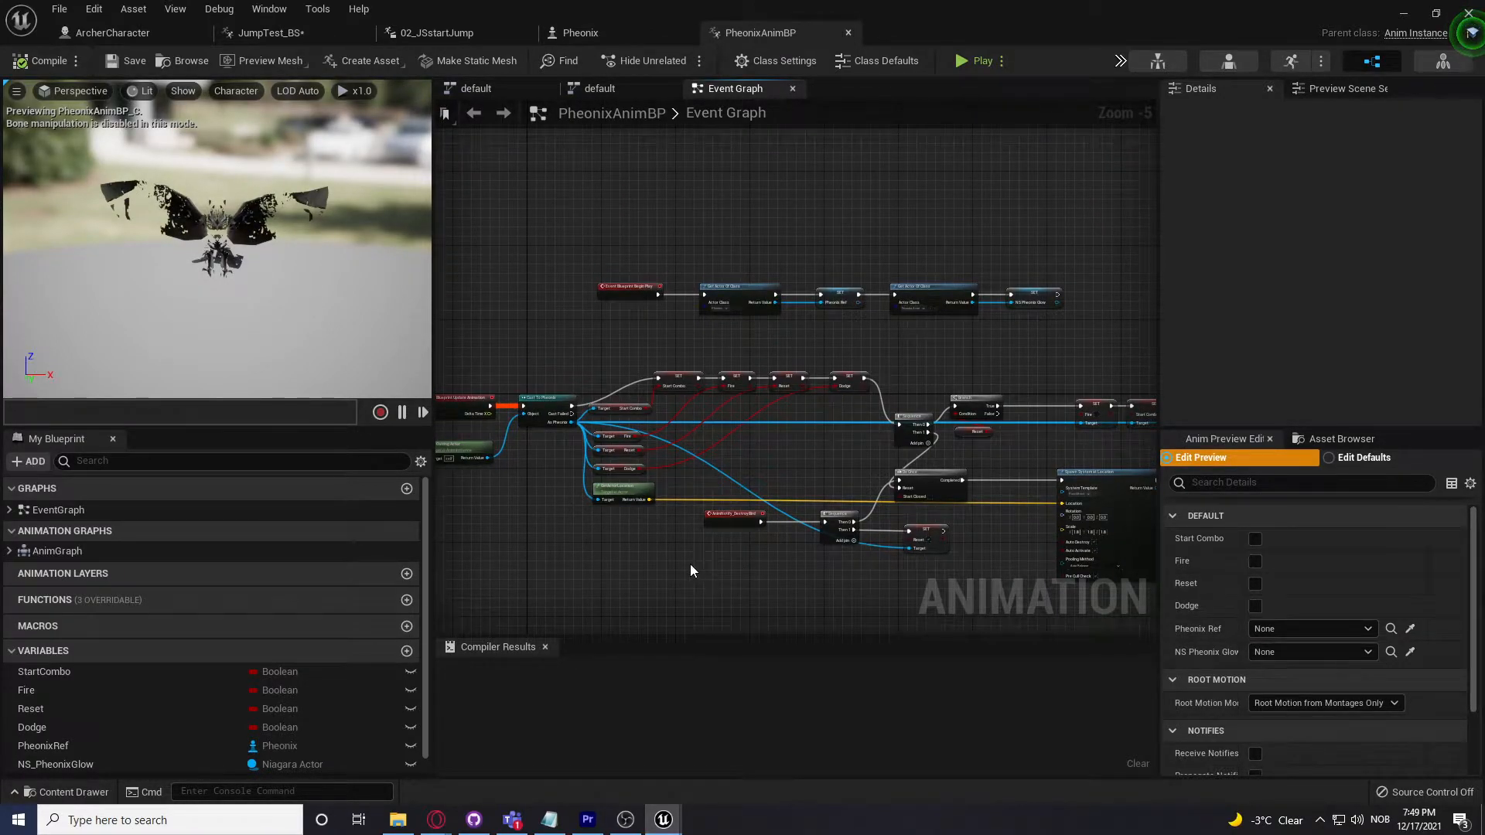
right_drag(690, 564, 673, 564)
Step: Open the phoenix's default state machine, check the EndSpawnPose to Empty transition rule and return to the state machine
click(629, 87)
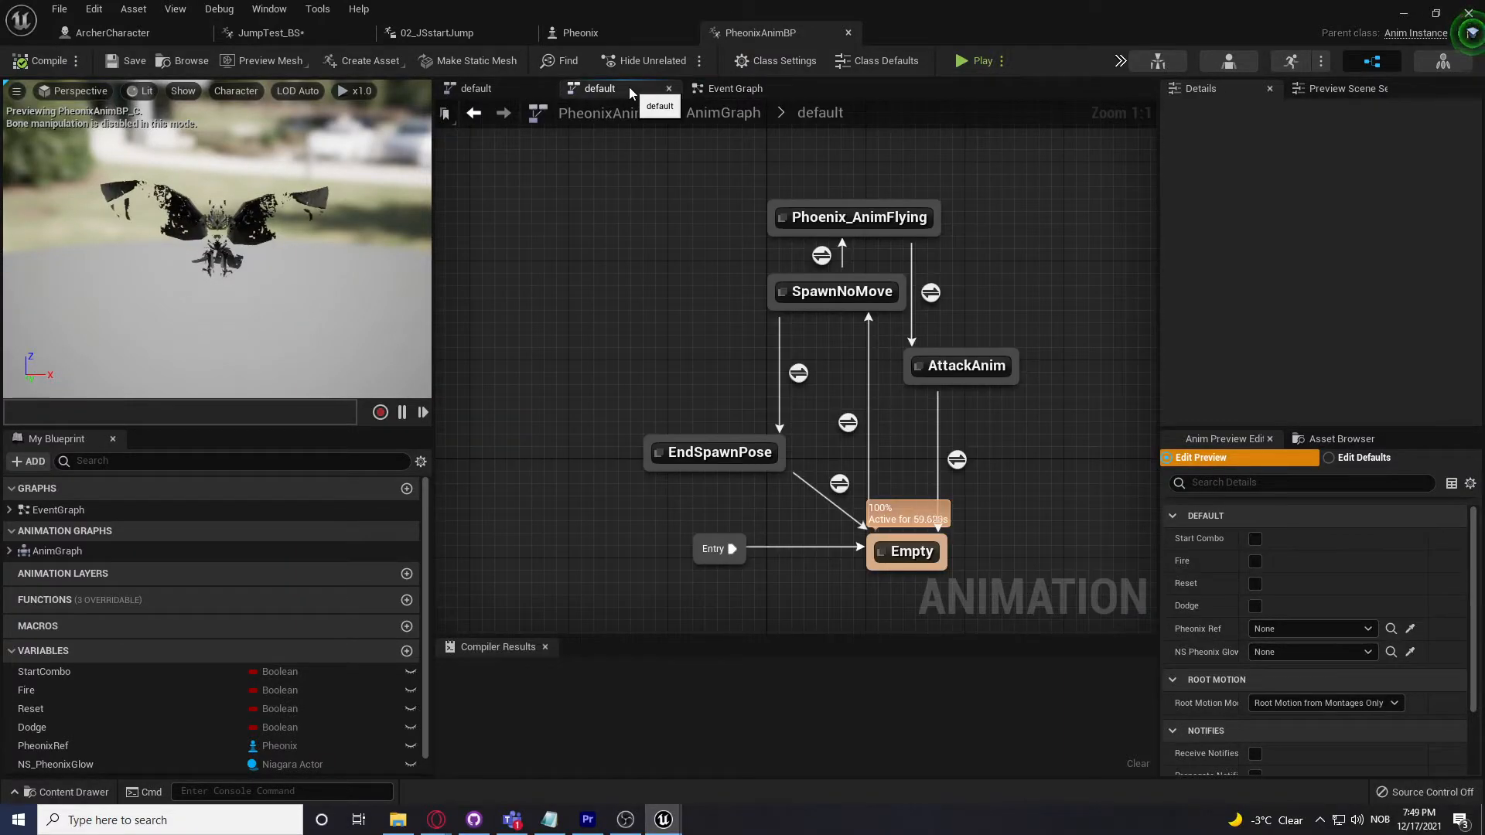
right_drag(1088, 425, 1009, 414)
right_drag(1089, 456, 1043, 424)
double_click(715, 455)
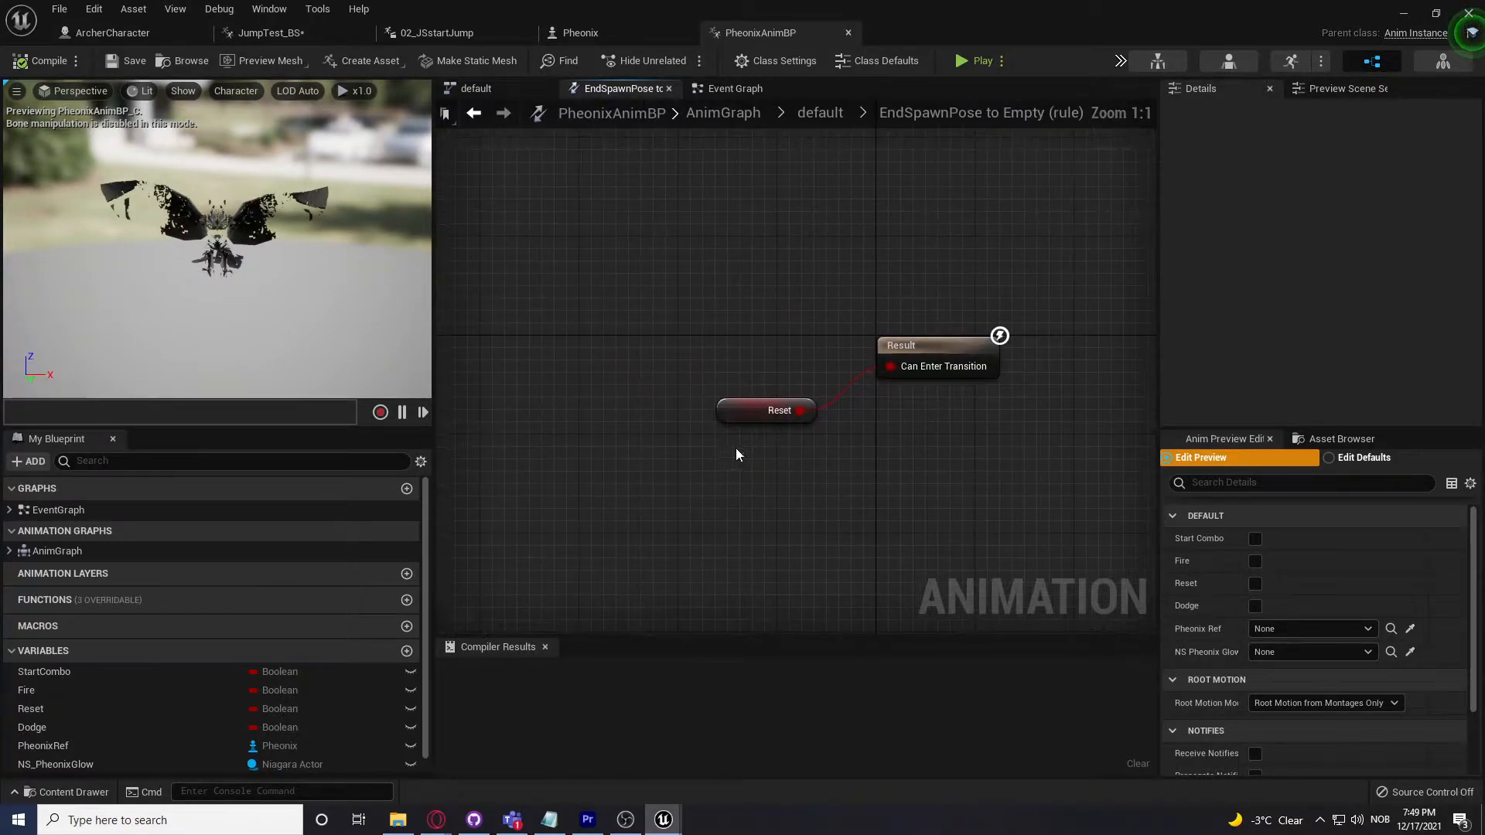
click(820, 113)
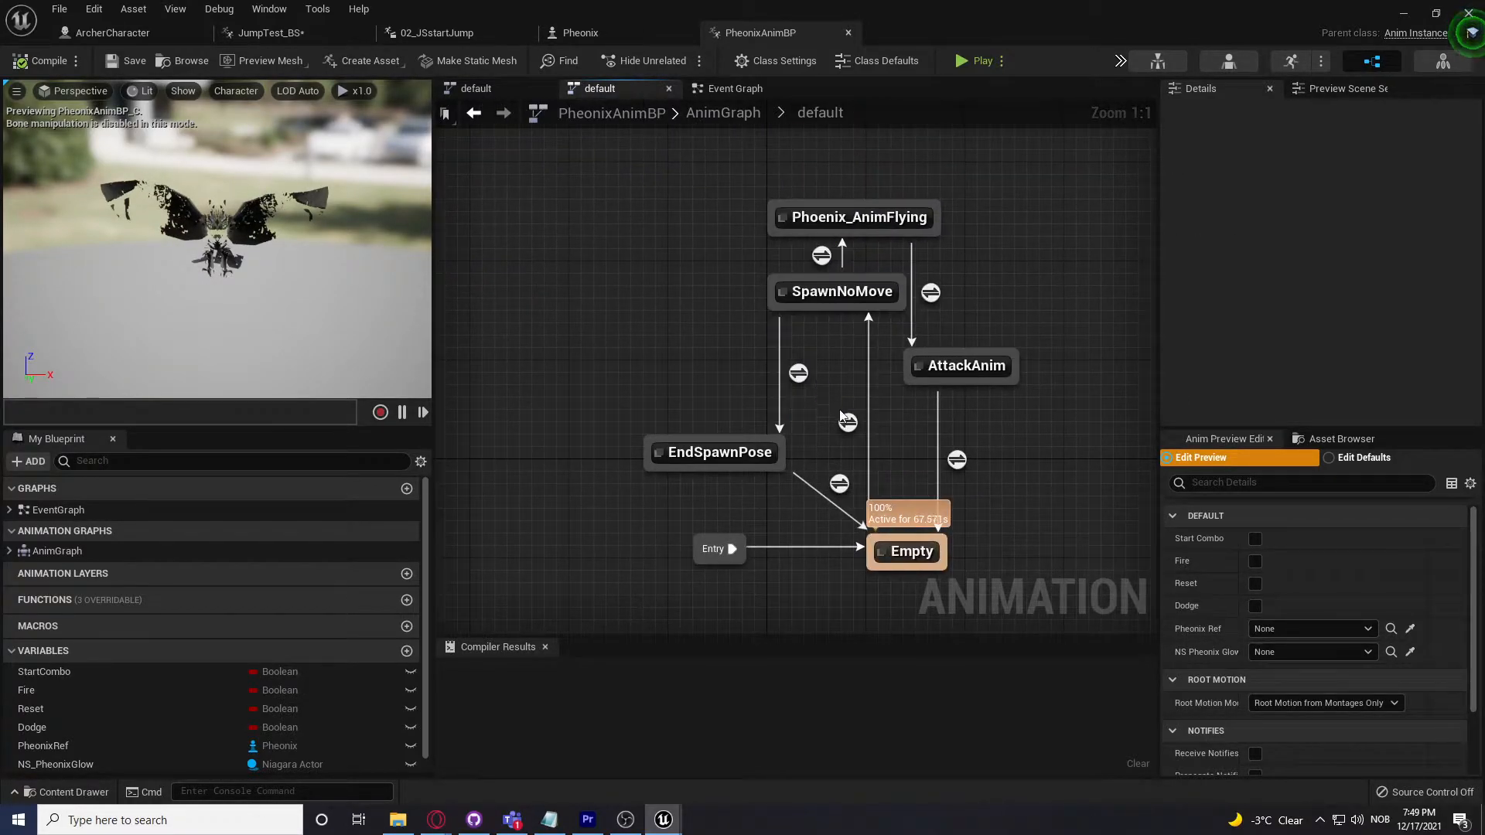
Step: Check the Empty to SpawnNoMove transition rule, then open the SpawnNoMove to Phoenix_AnimFlying rule
double_click(849, 422)
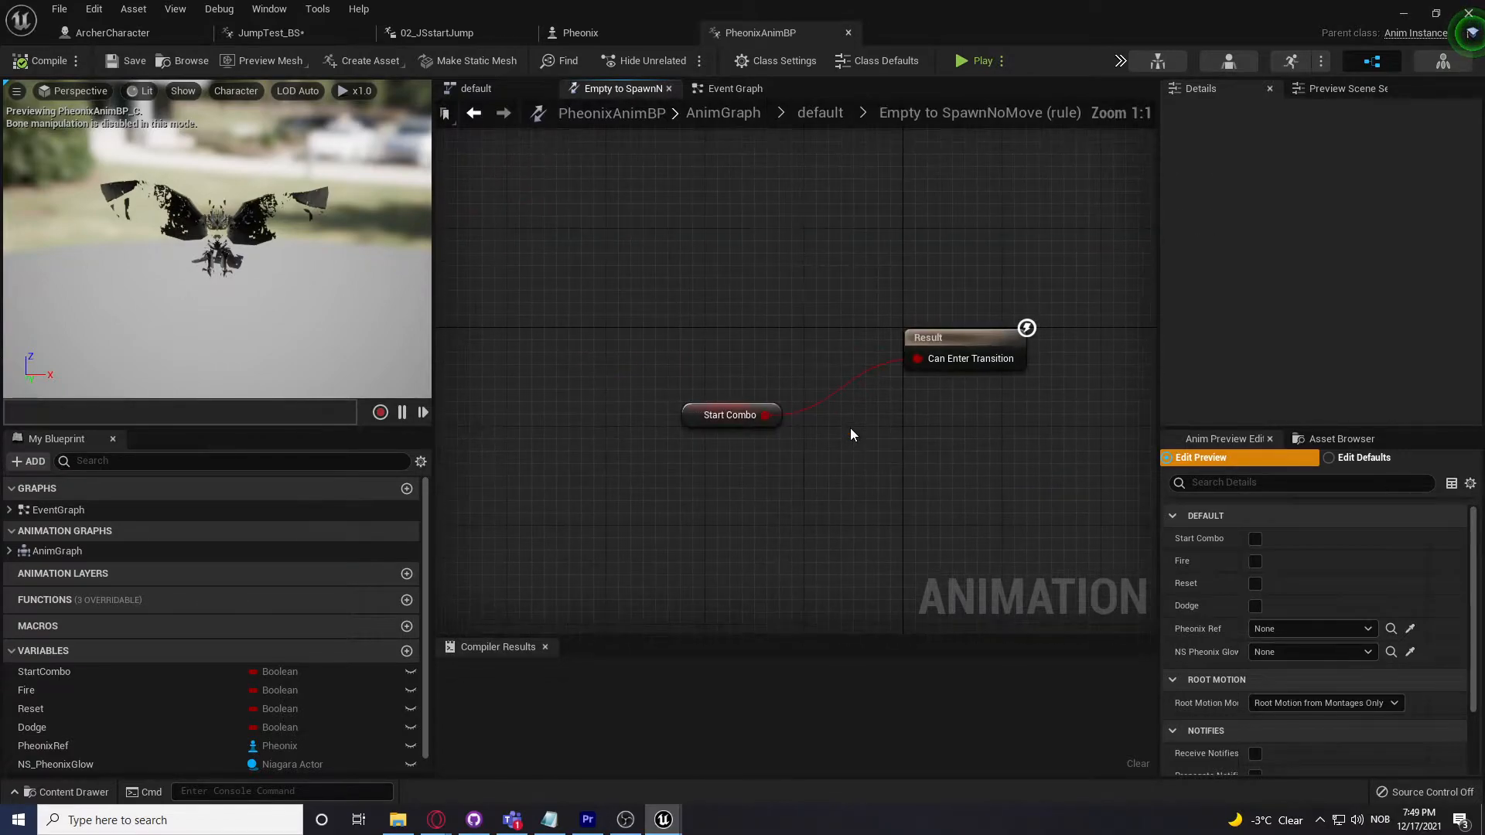
click(821, 114)
double_click(823, 256)
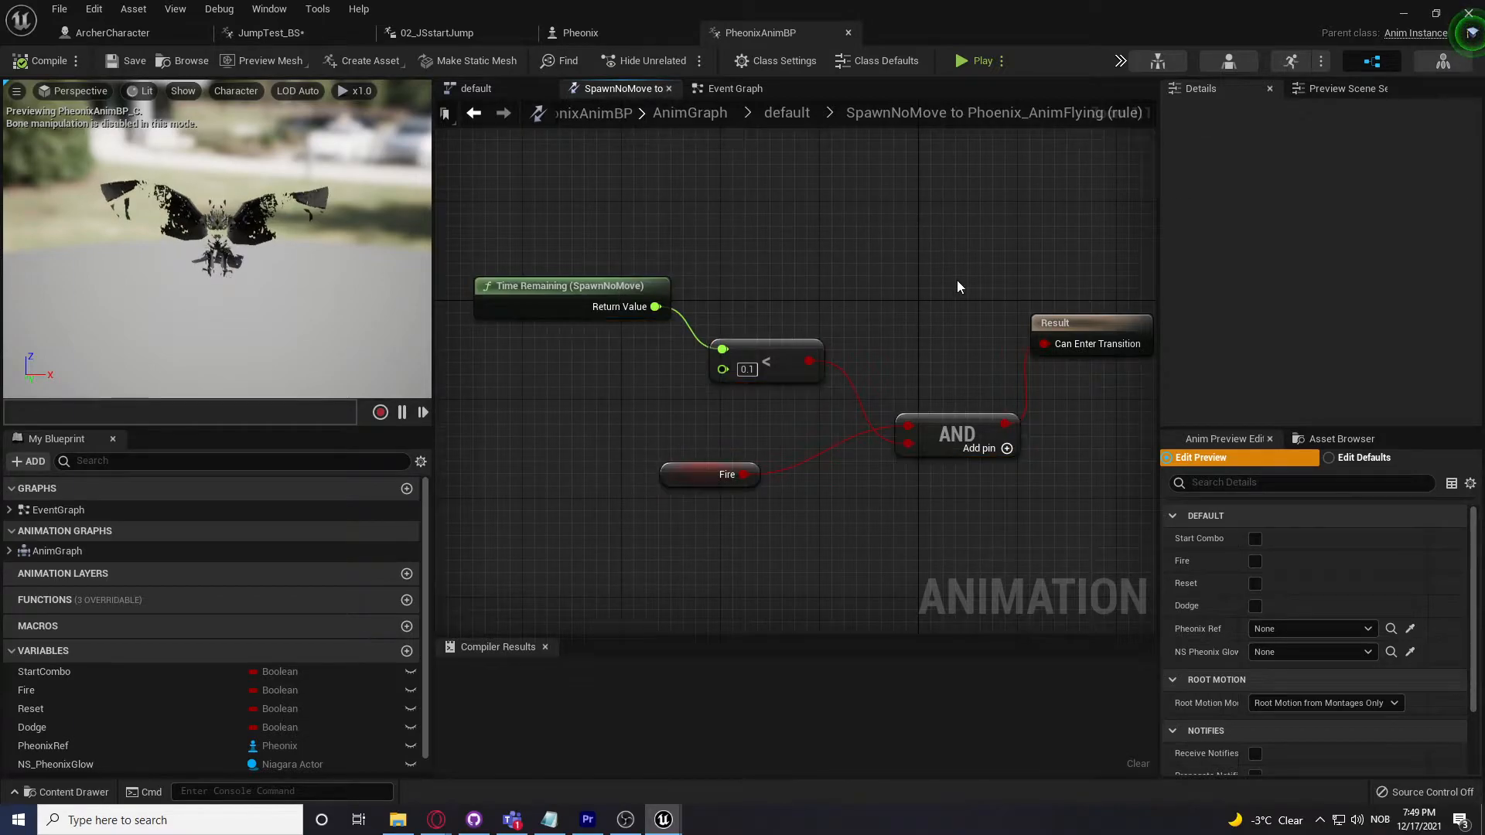
Step: Check the Phoenix_AnimFlying to AttackAnim transition rule from the default state machine, then open the SpawnNoMove to EndSpawnPose rule
click(799, 113)
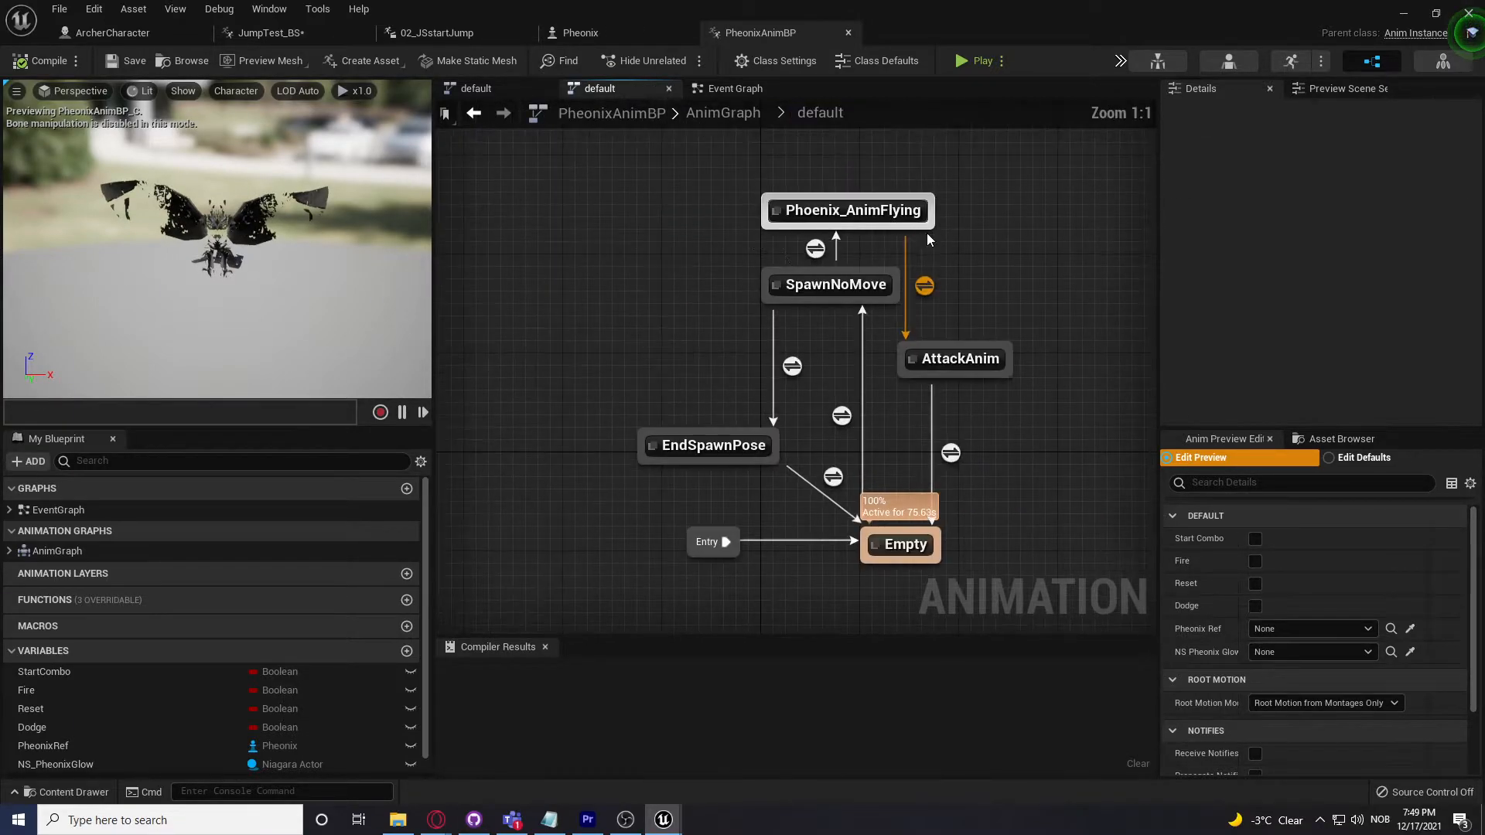
double_click(831, 261)
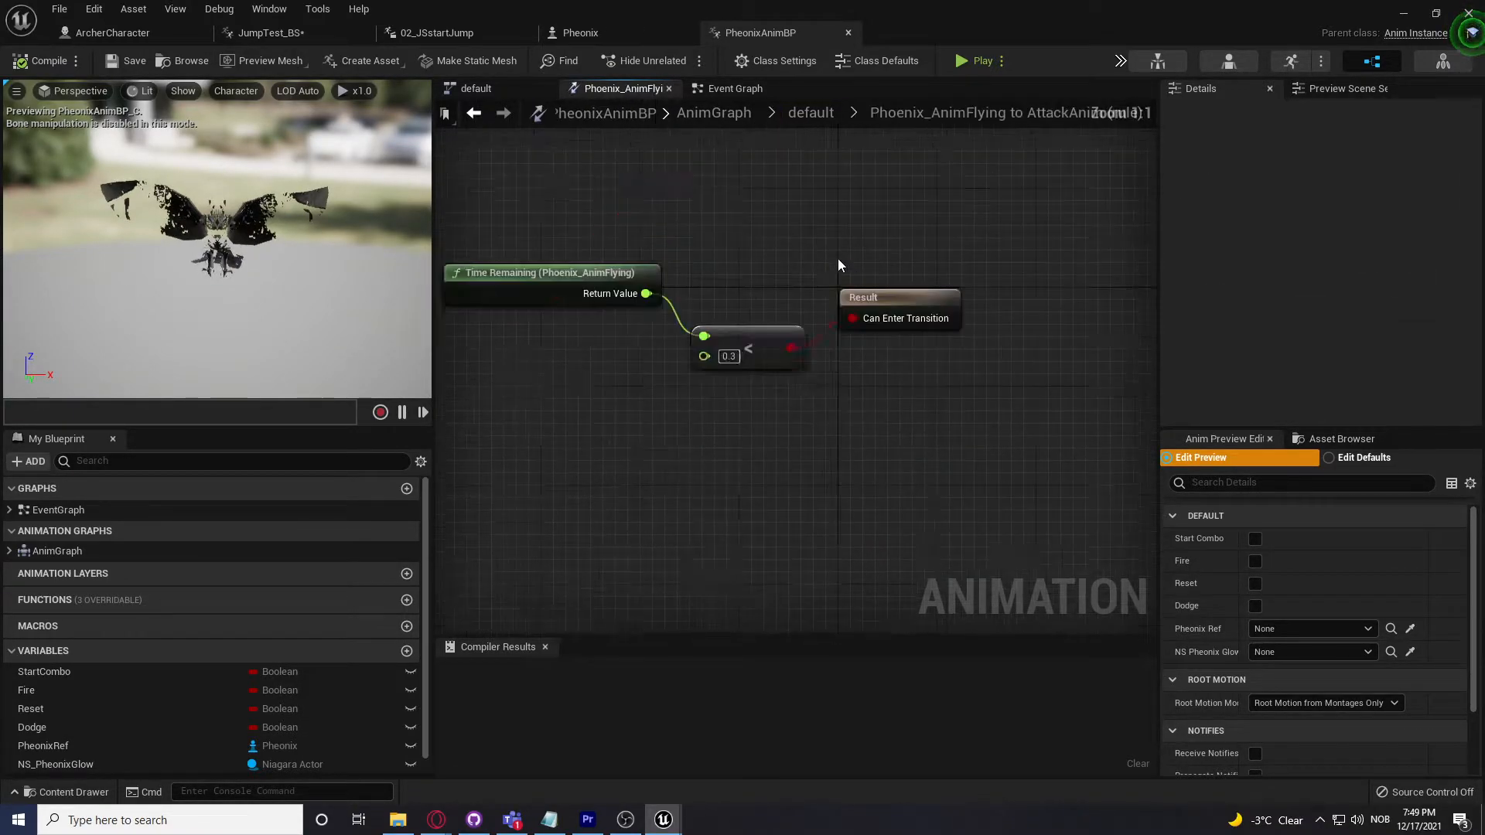
click(817, 113)
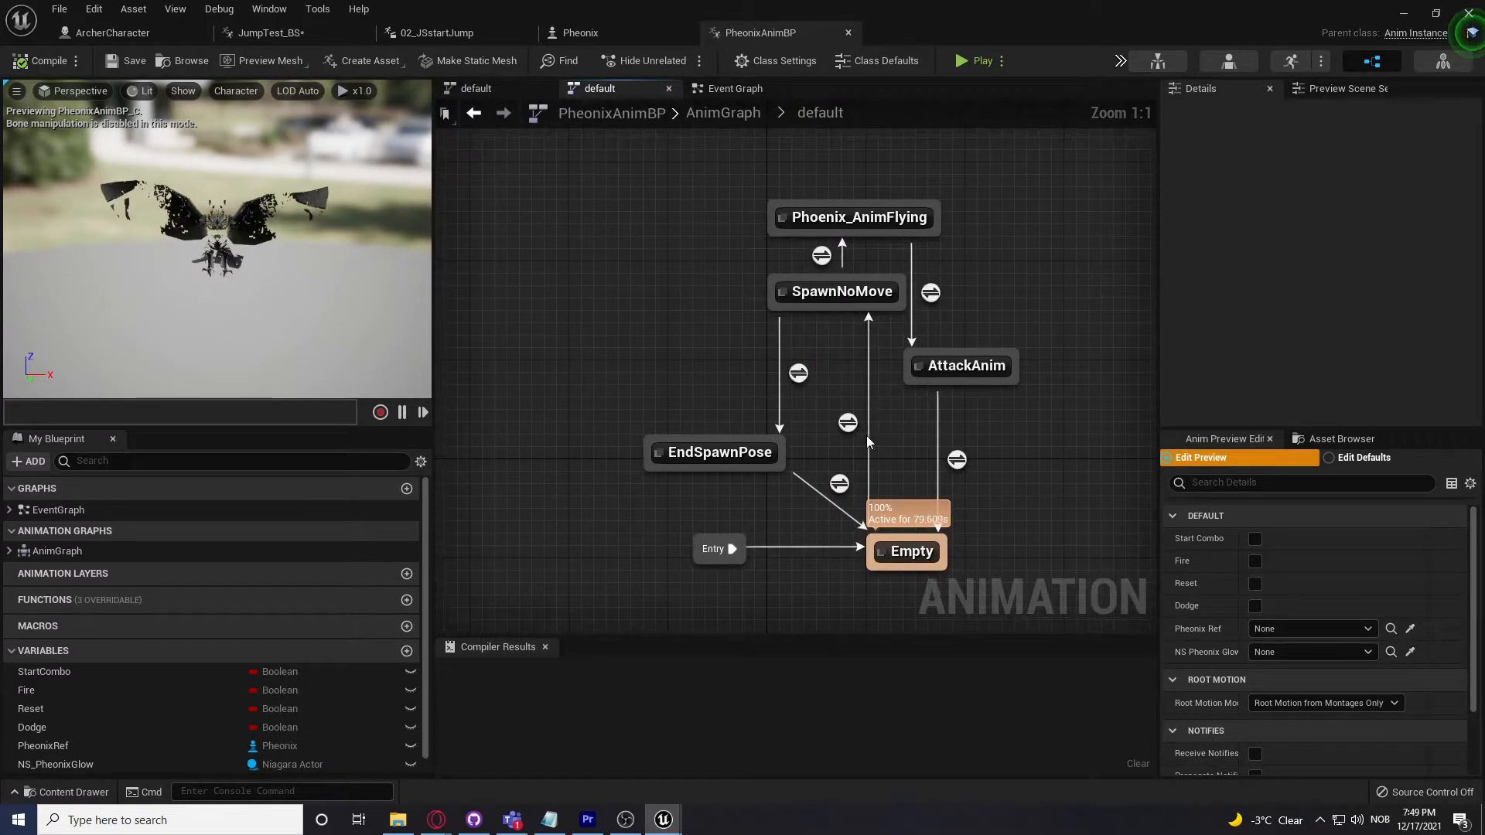
double_click(798, 374)
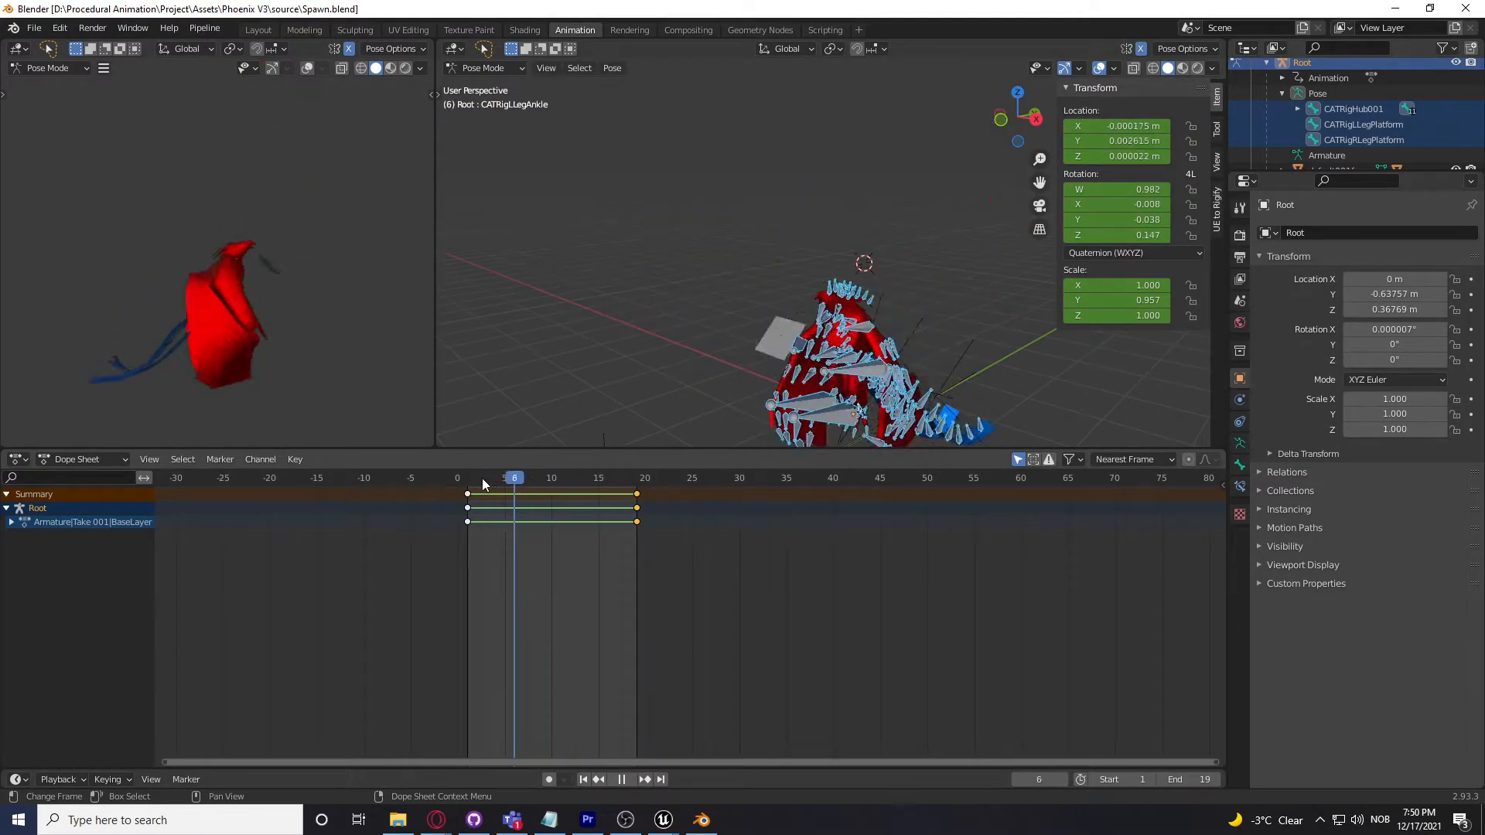
Step: Switch to Blender, stop the phoenix Spawn animation playback and scrub its timeline from frame 0 to frame 4
key(space)
click(458, 480)
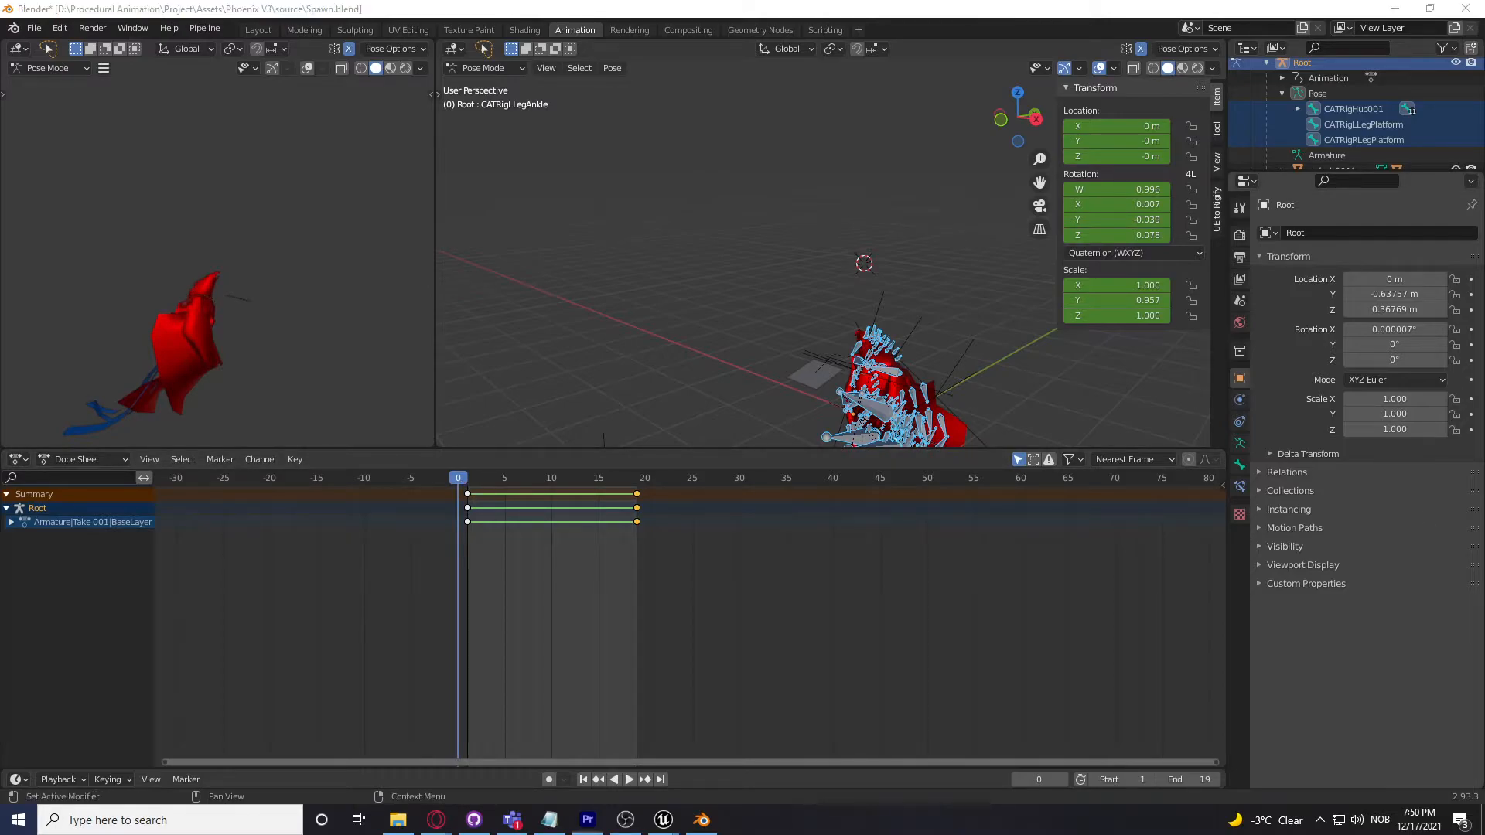
mouse_move(467, 477)
mouse_down()
mouse_move(628, 478)
mouse_move(495, 478)
mouse_up()
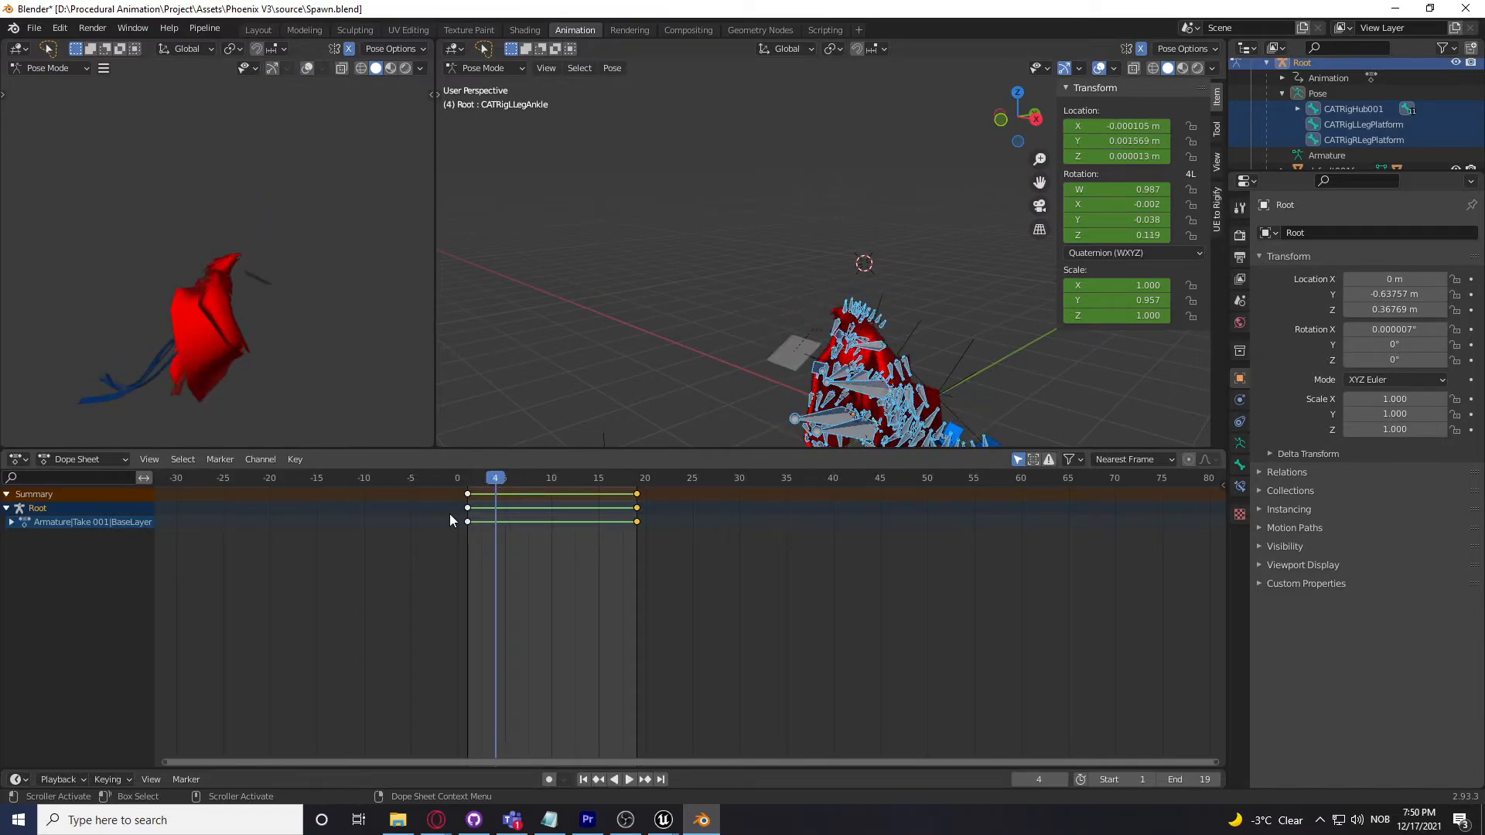
Step: Open the FBX export settings for the Spawn animation, review the Include, Transform, Geometry and Armature options, and close without exporting
click(40, 28)
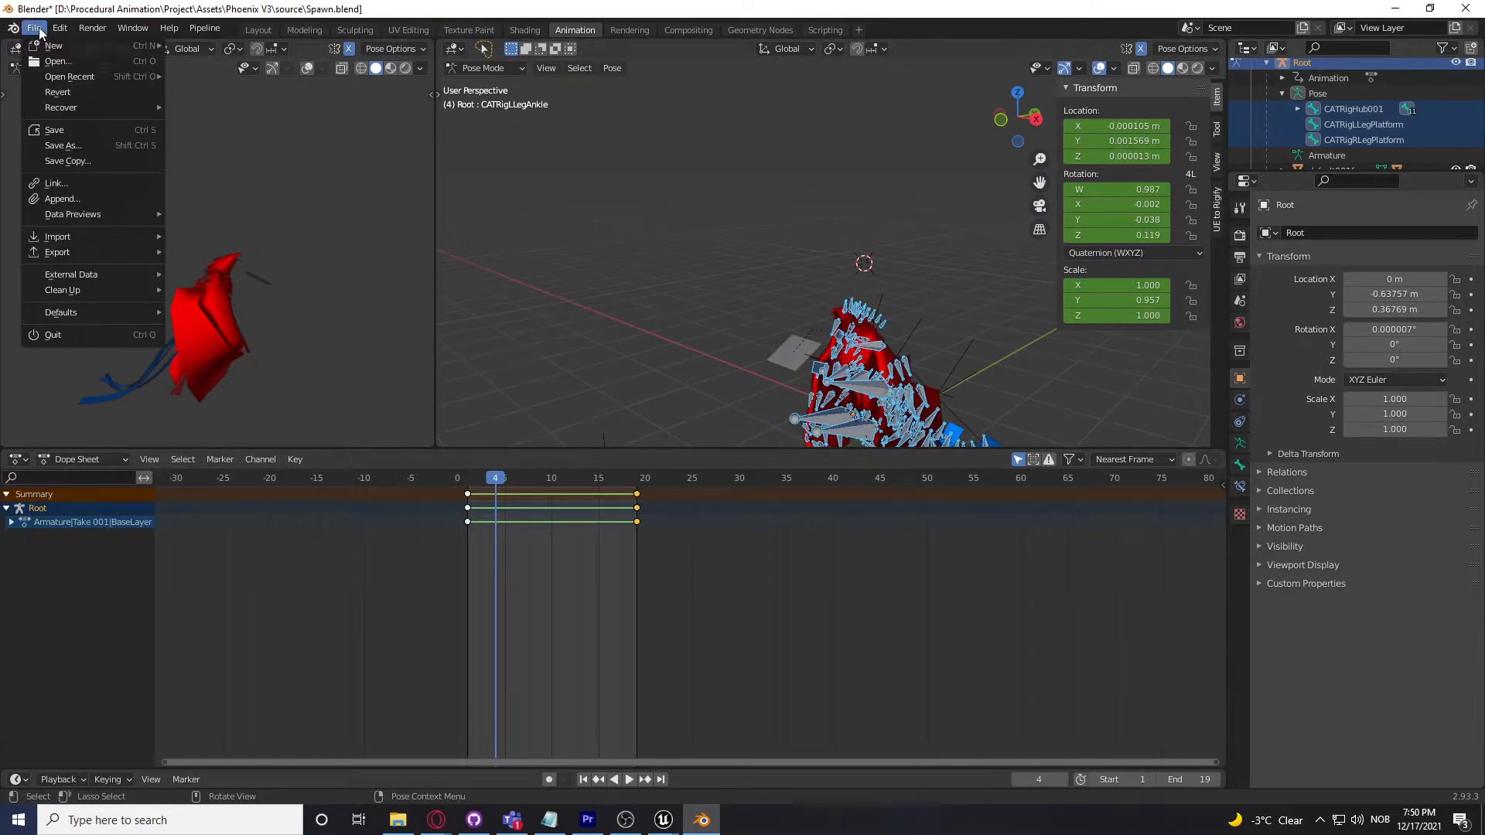
click(34, 29)
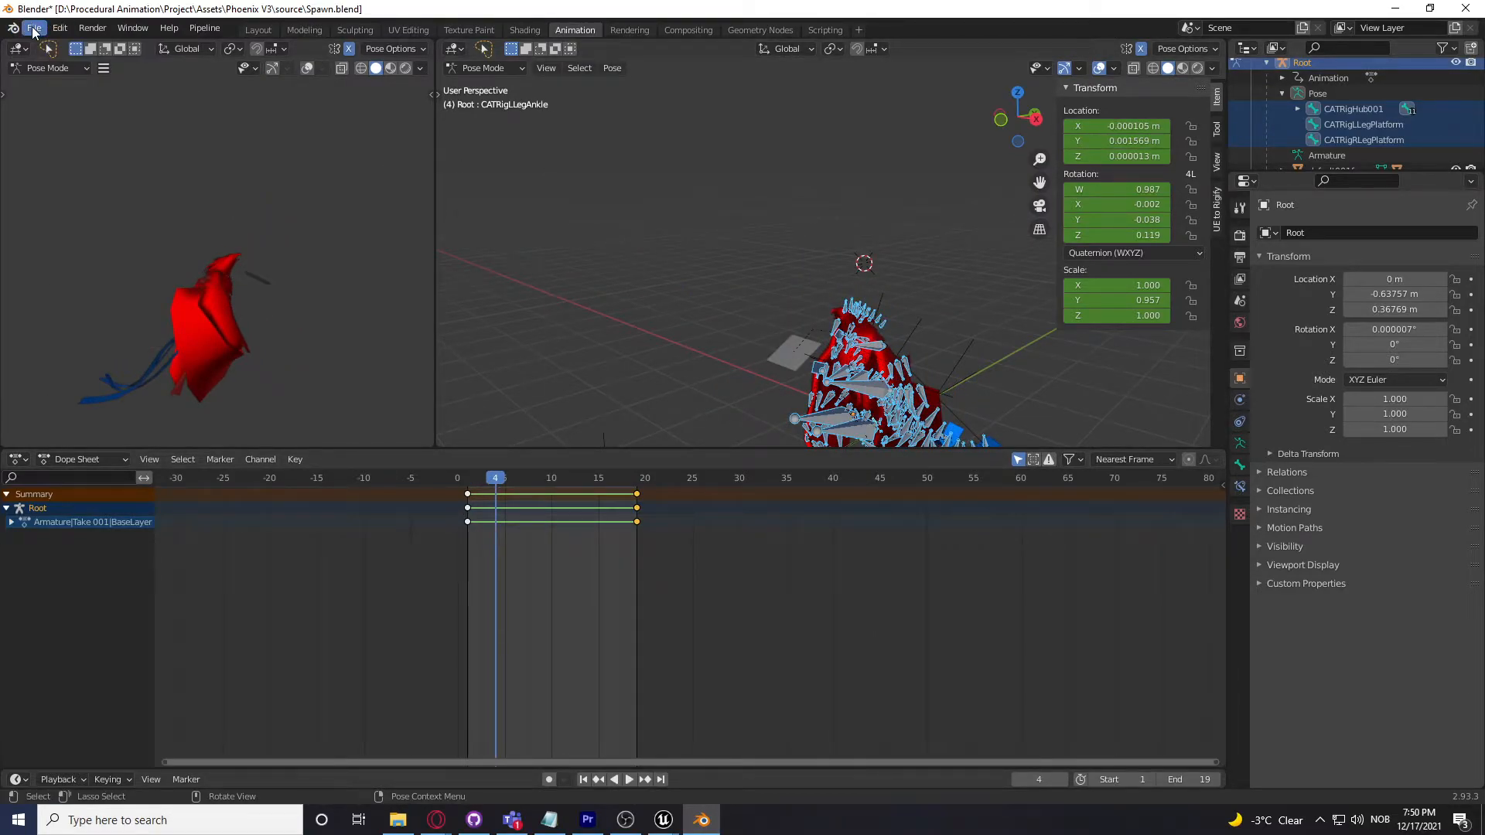
click(34, 29)
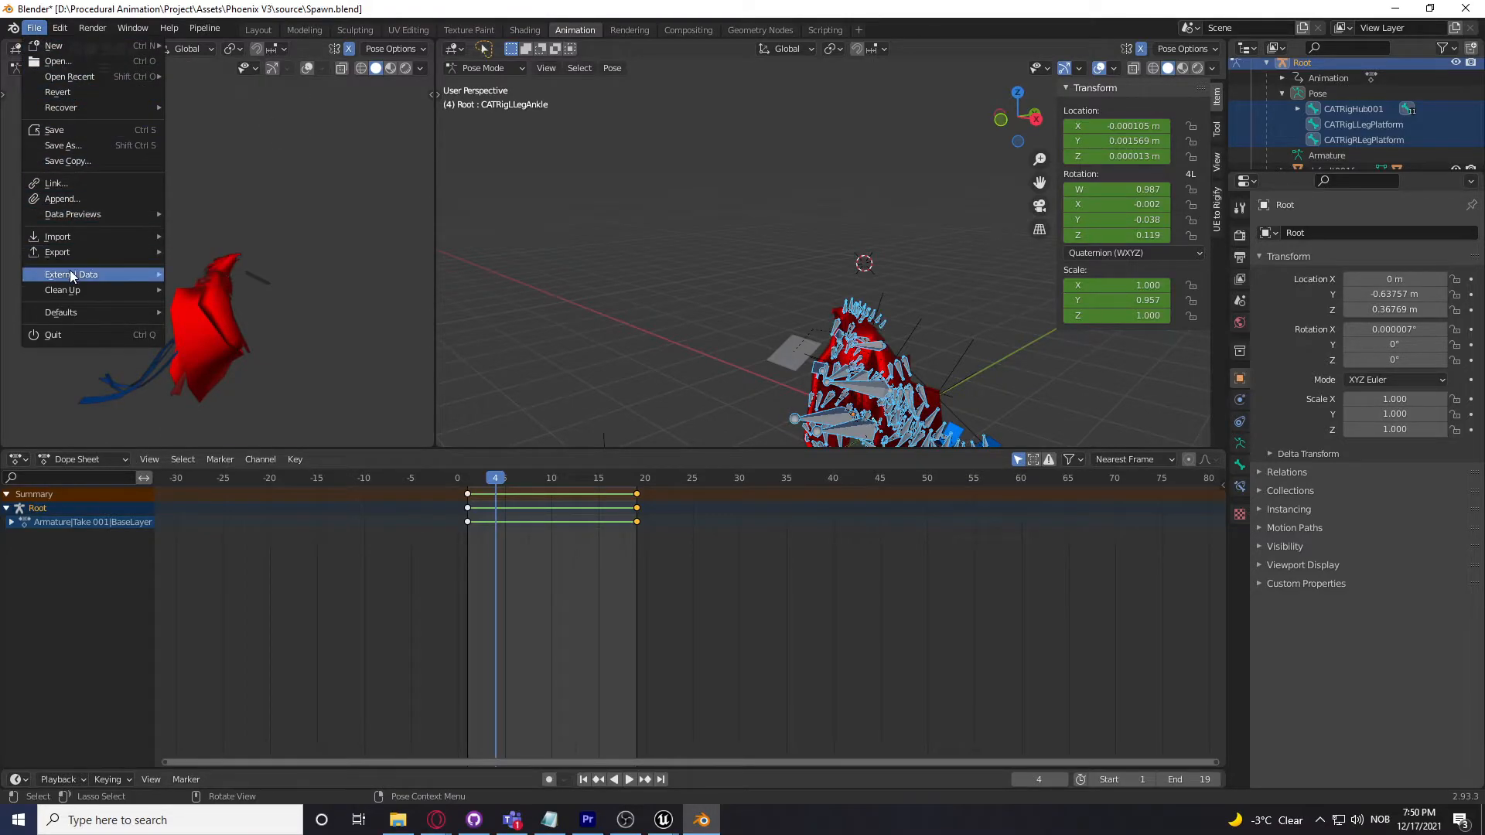
click(26, 28)
mouse_move(72, 253)
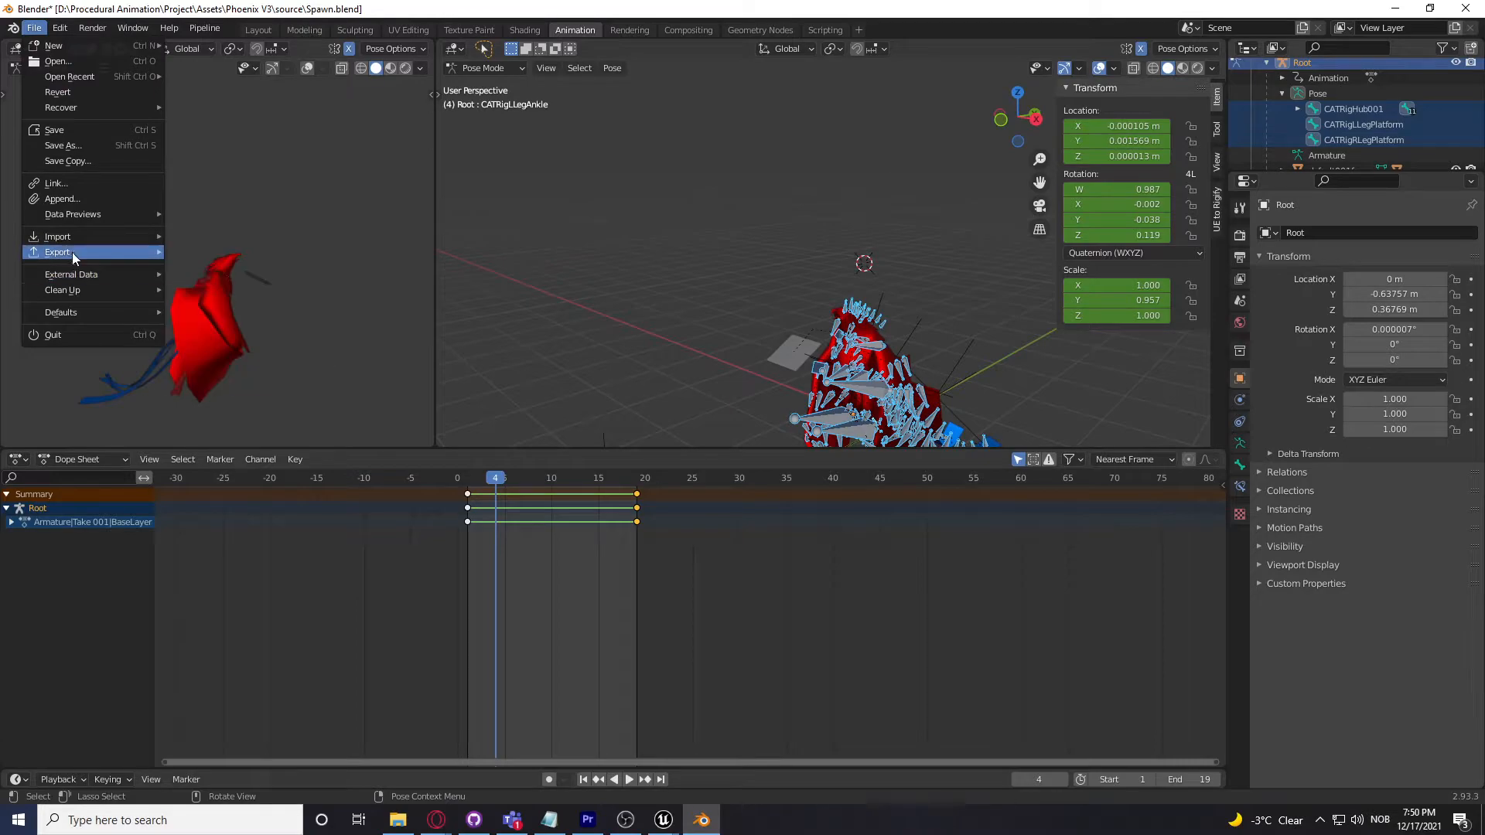
click(235, 375)
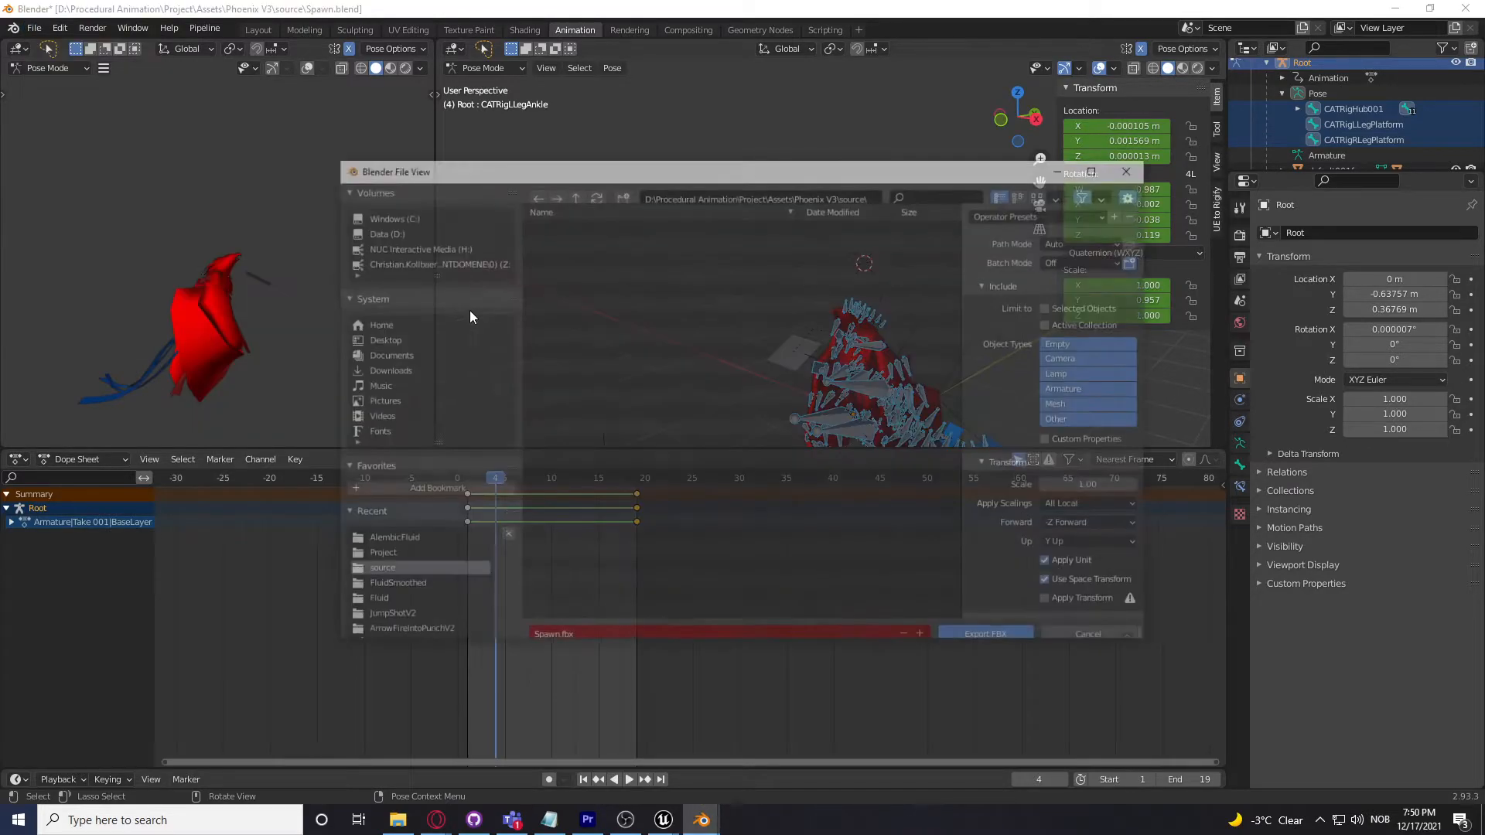
scroll(1087, 367, down, 2)
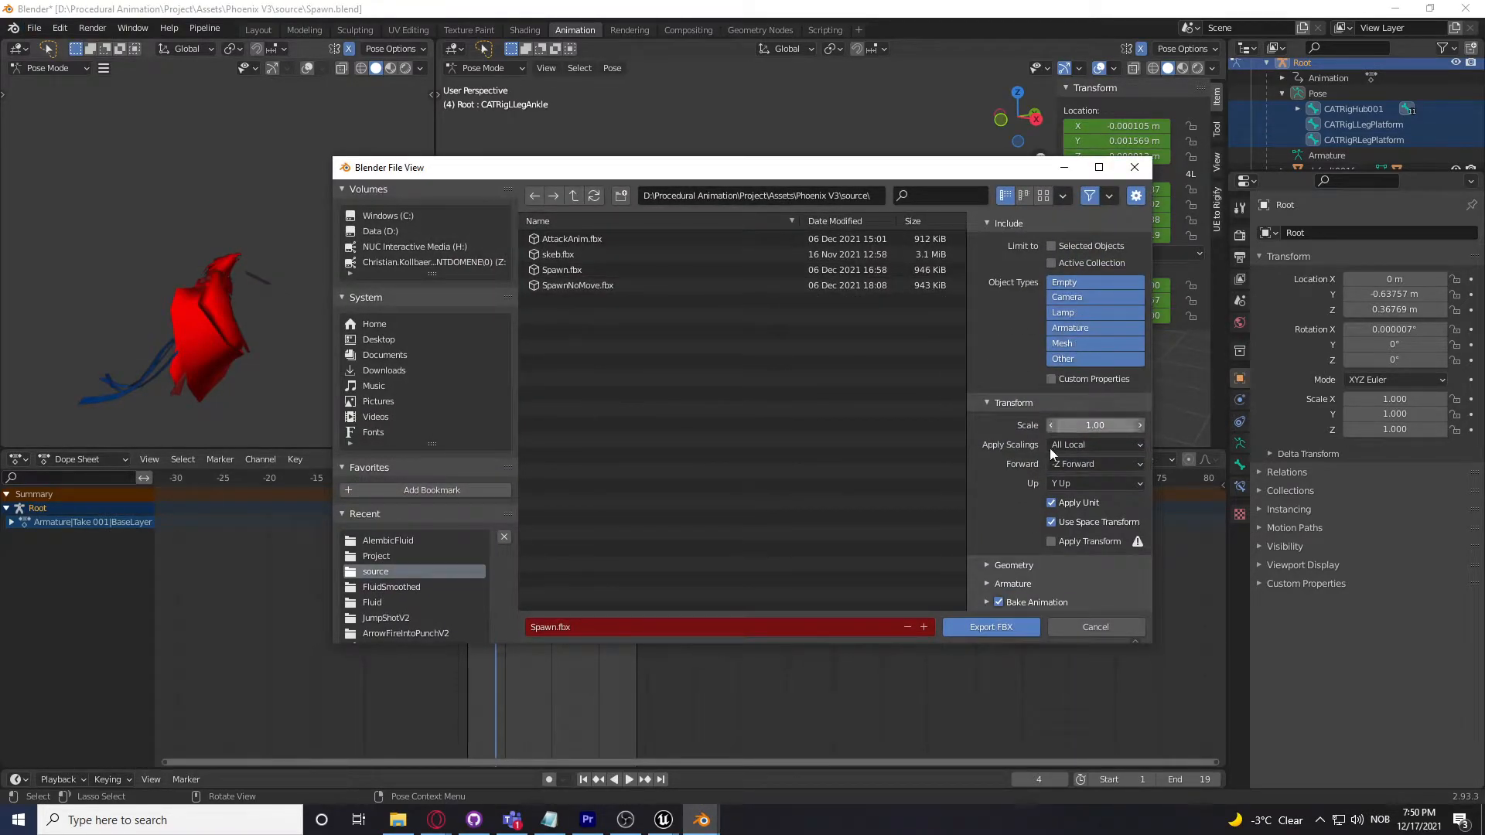
scroll(998, 579, down, 3)
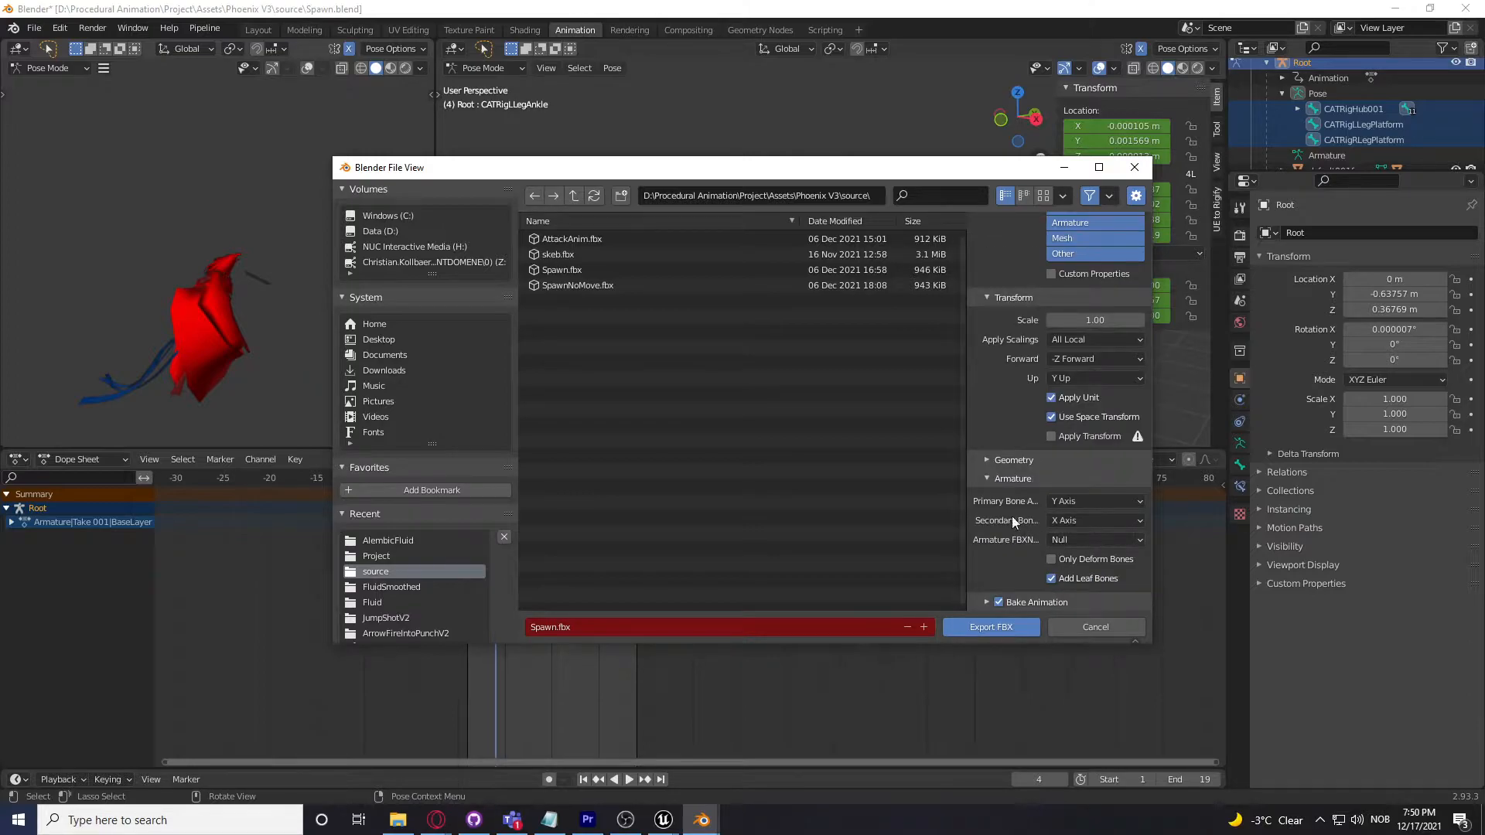
click(983, 460)
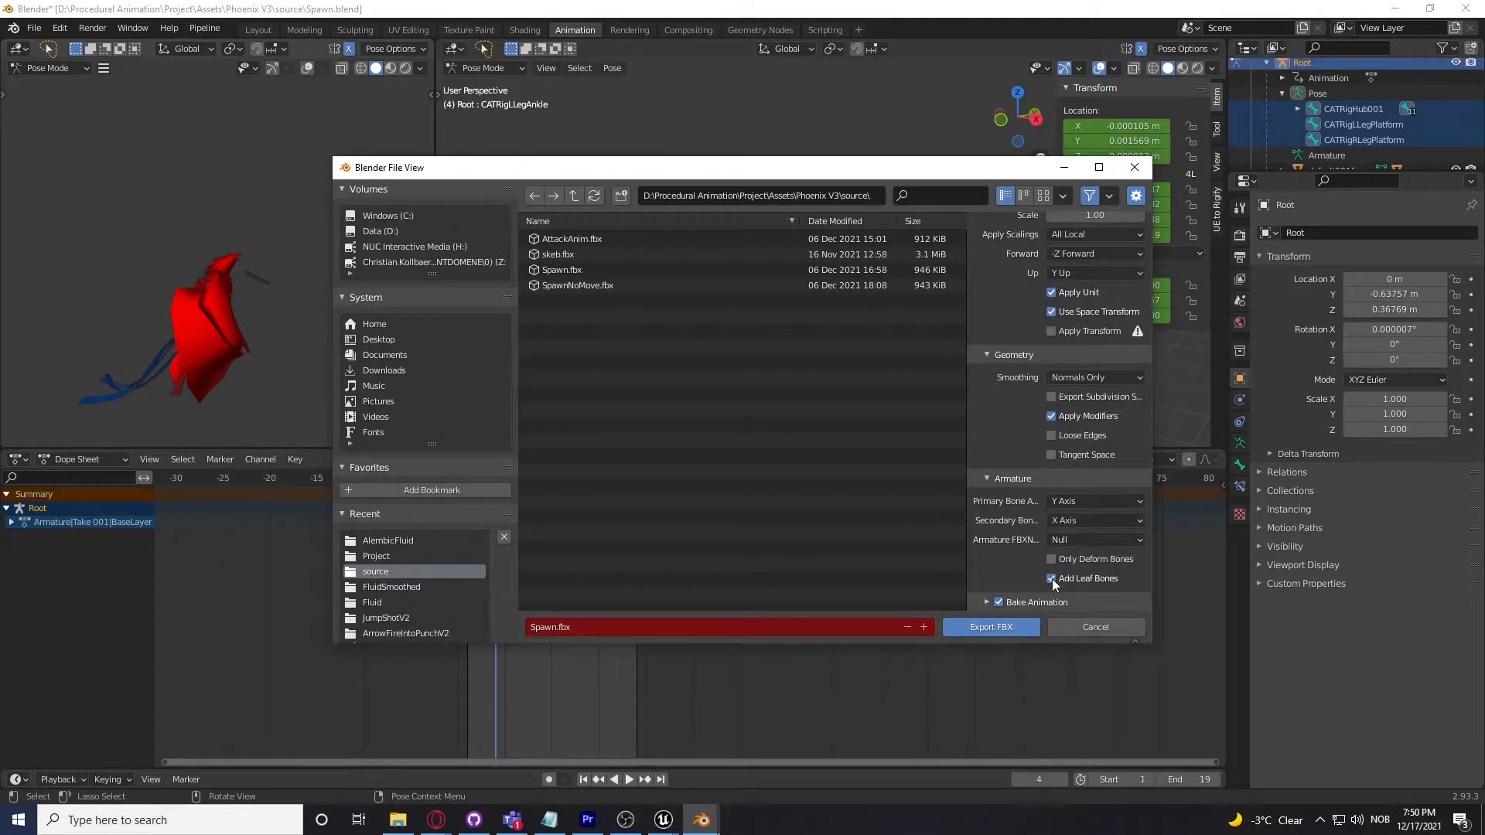
scroll(1065, 471, up, 7)
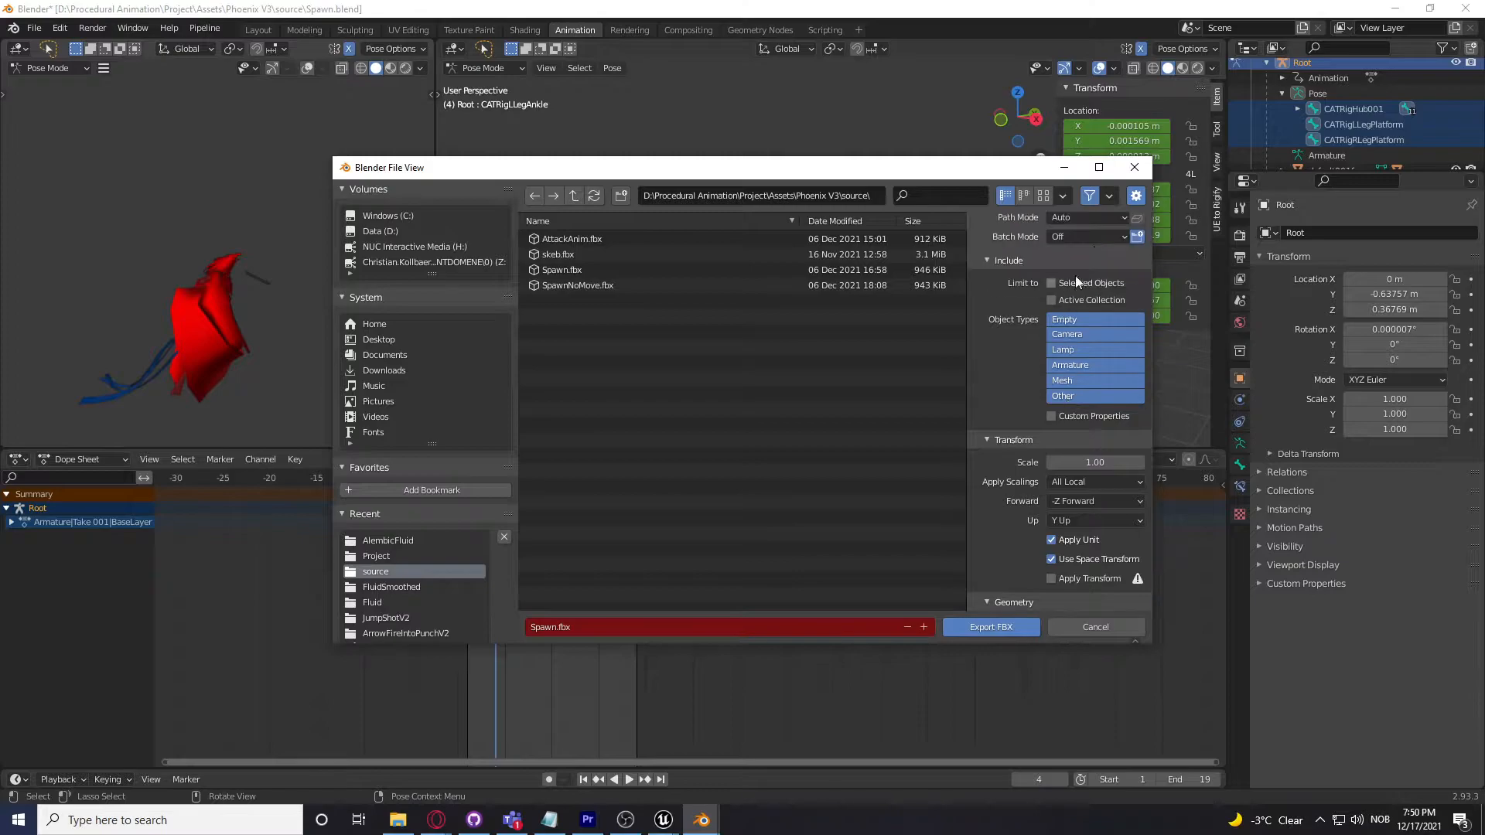
click(1134, 169)
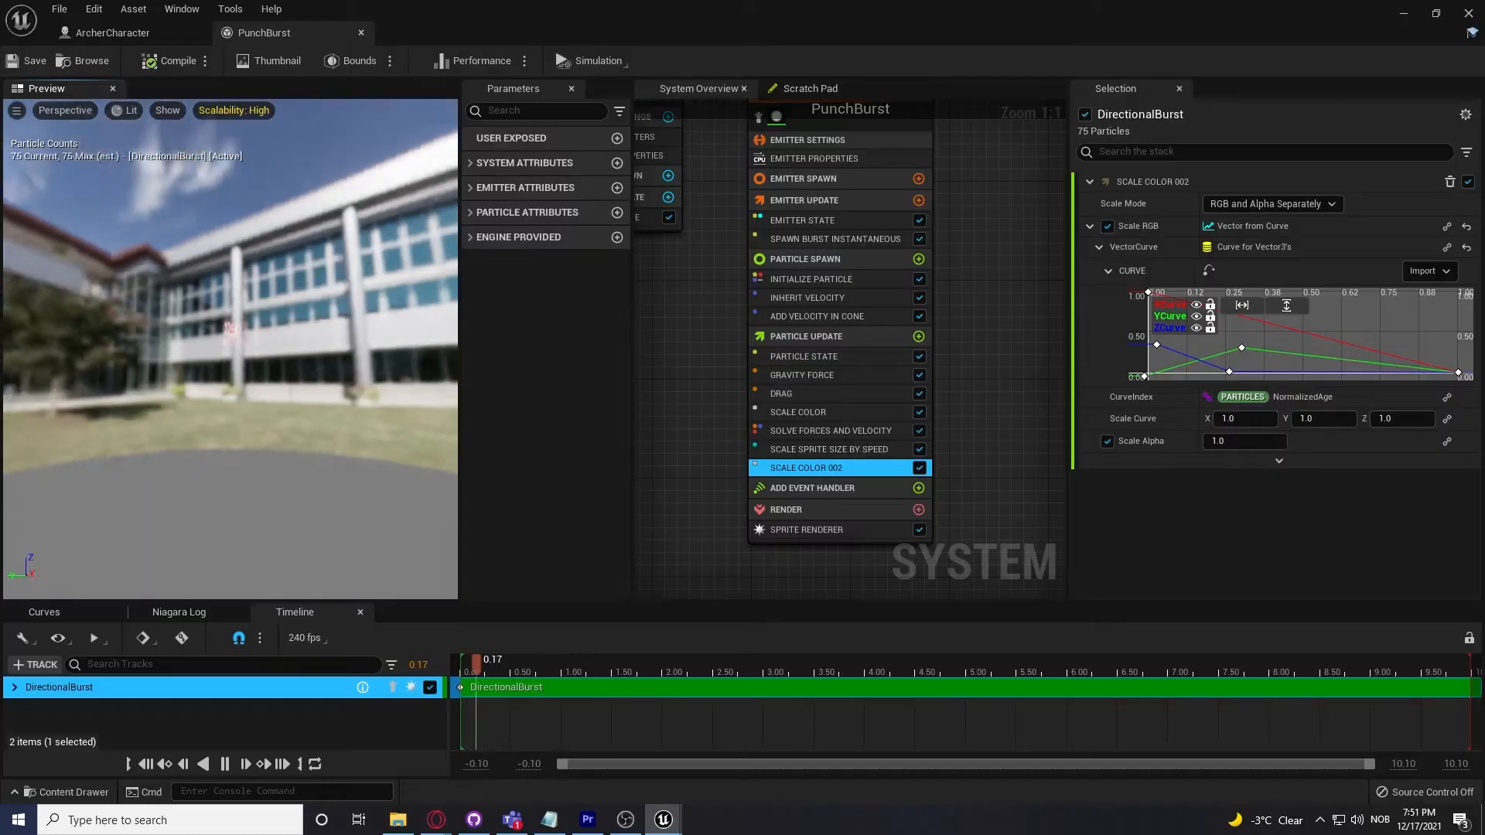
Step: Switch to the PunchBurst system in Unreal Engine and inspect its Spawn Burst Instantaneous, Add Velocity in Cone, Scale Color 002 and Scale Sprite Size by Speed modules
right_drag(711, 374, 710, 375)
click(866, 244)
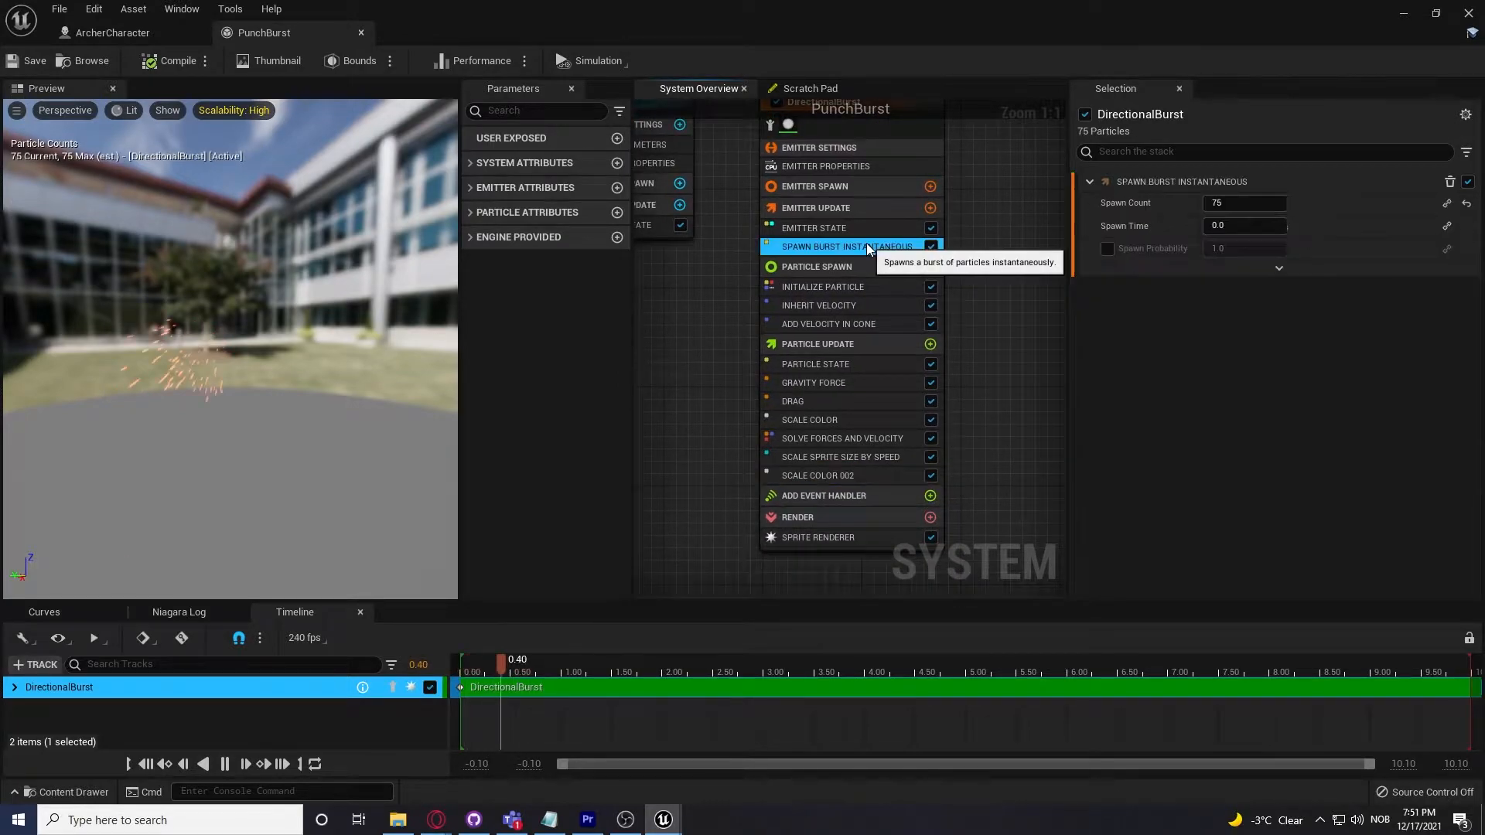
click(830, 322)
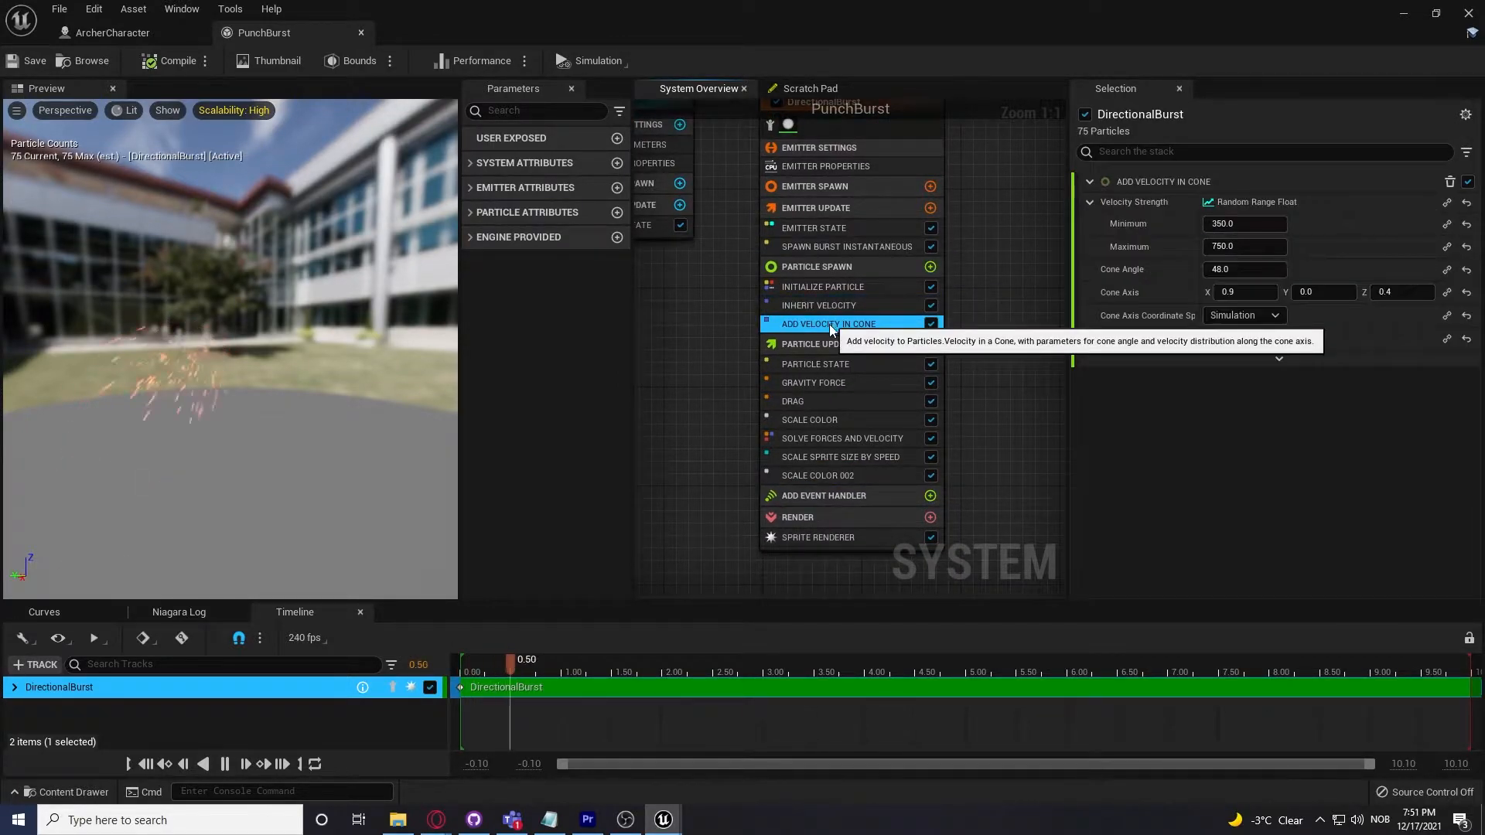
click(829, 469)
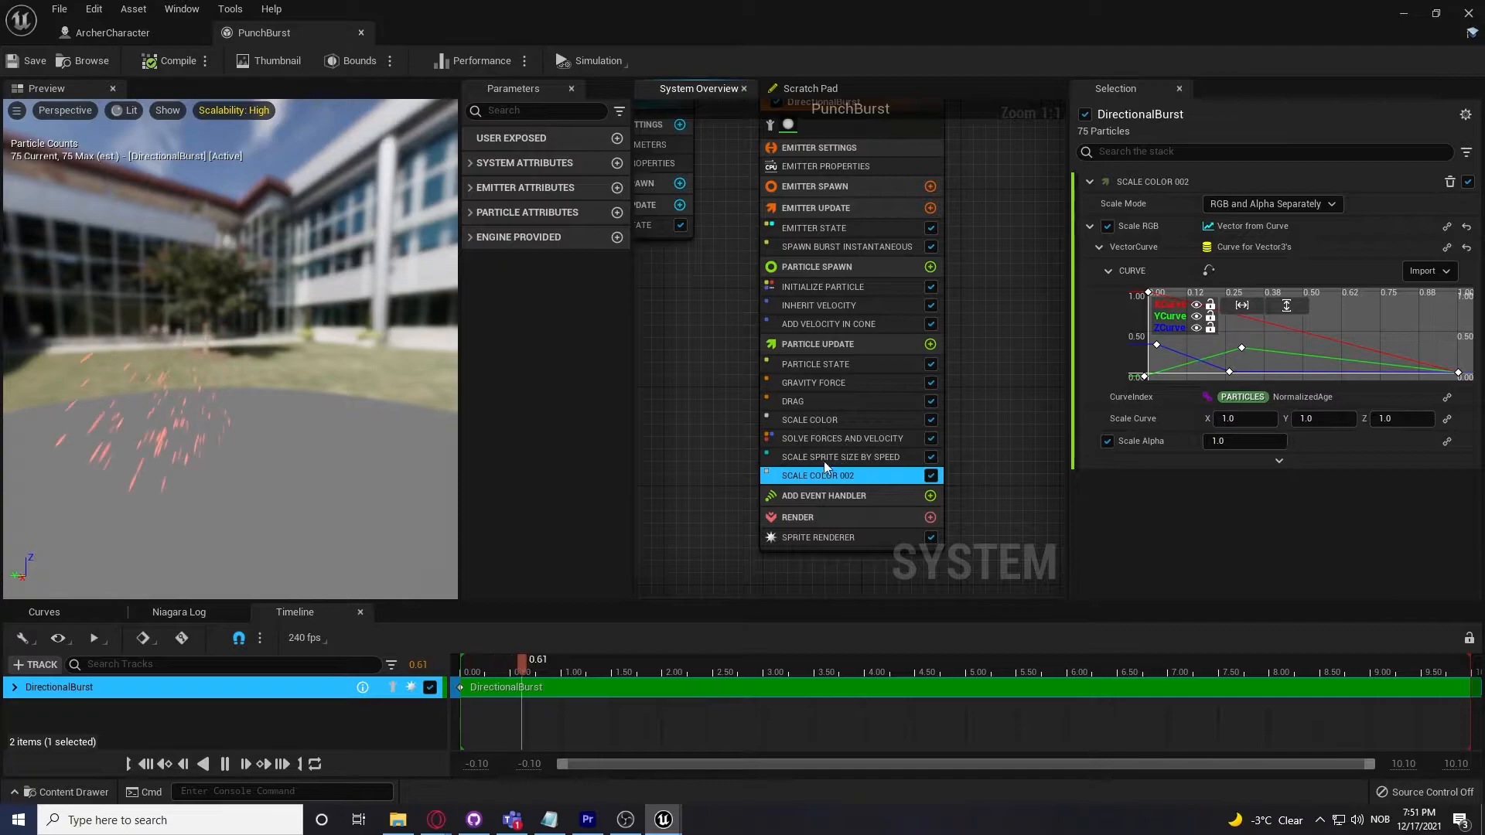
click(822, 456)
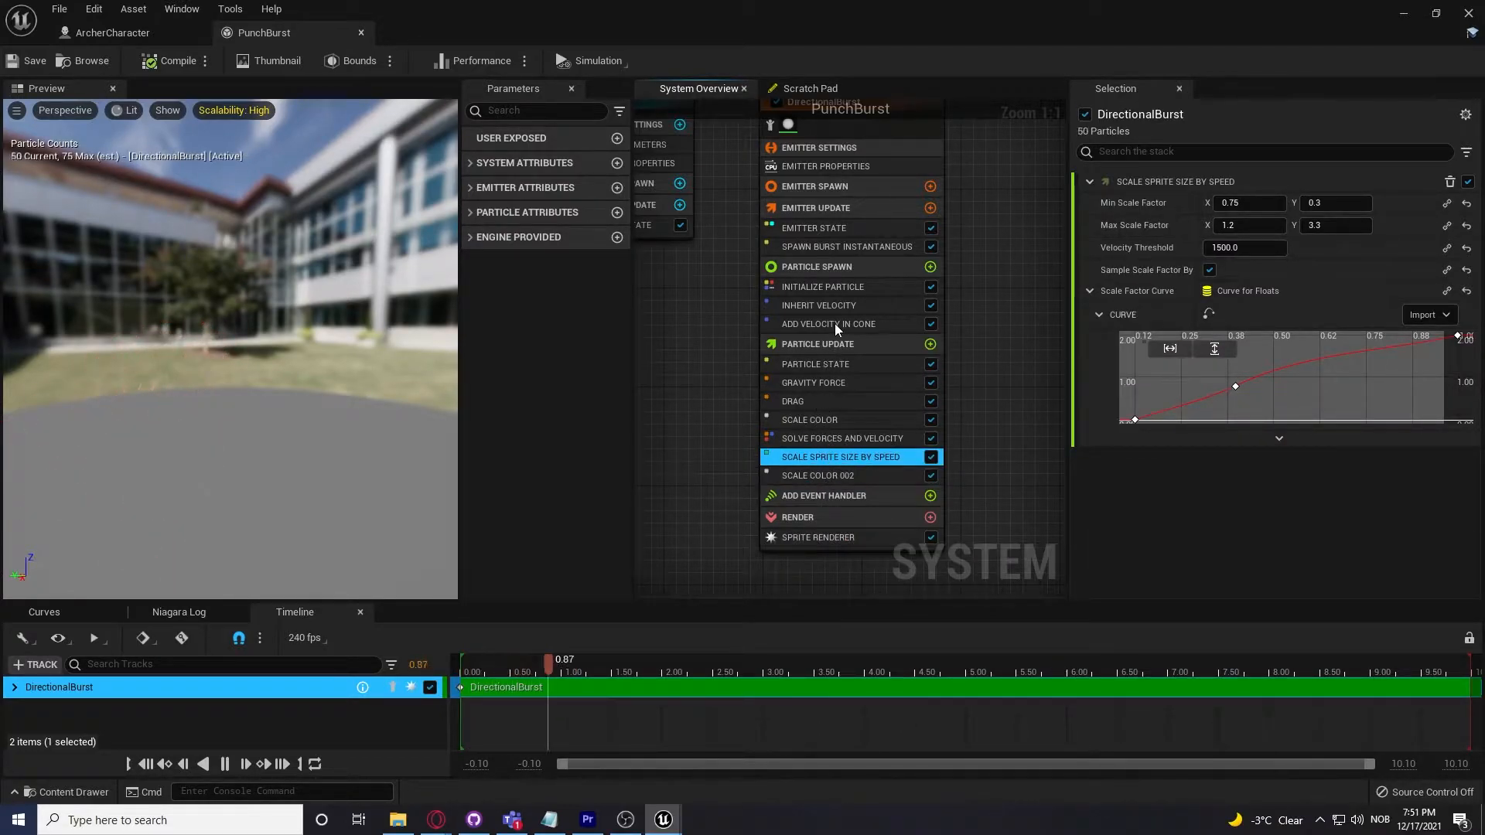
right_drag(986, 309, 967, 343)
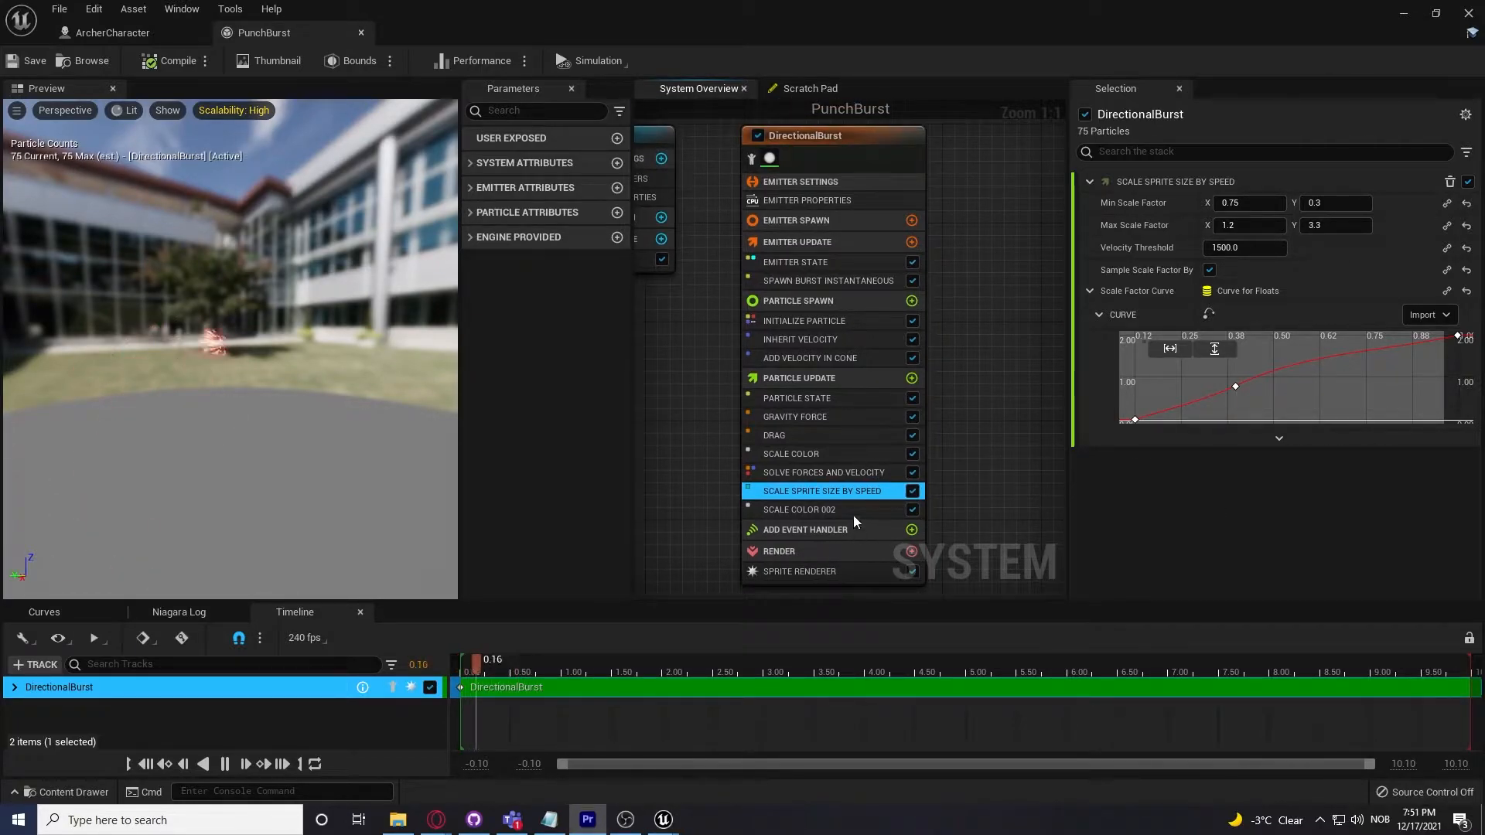
Step: Inspect the DirectionalBurst emitter's Particle State and Add Velocity in Cone modules and its Emitter Properties
click(796, 398)
click(821, 357)
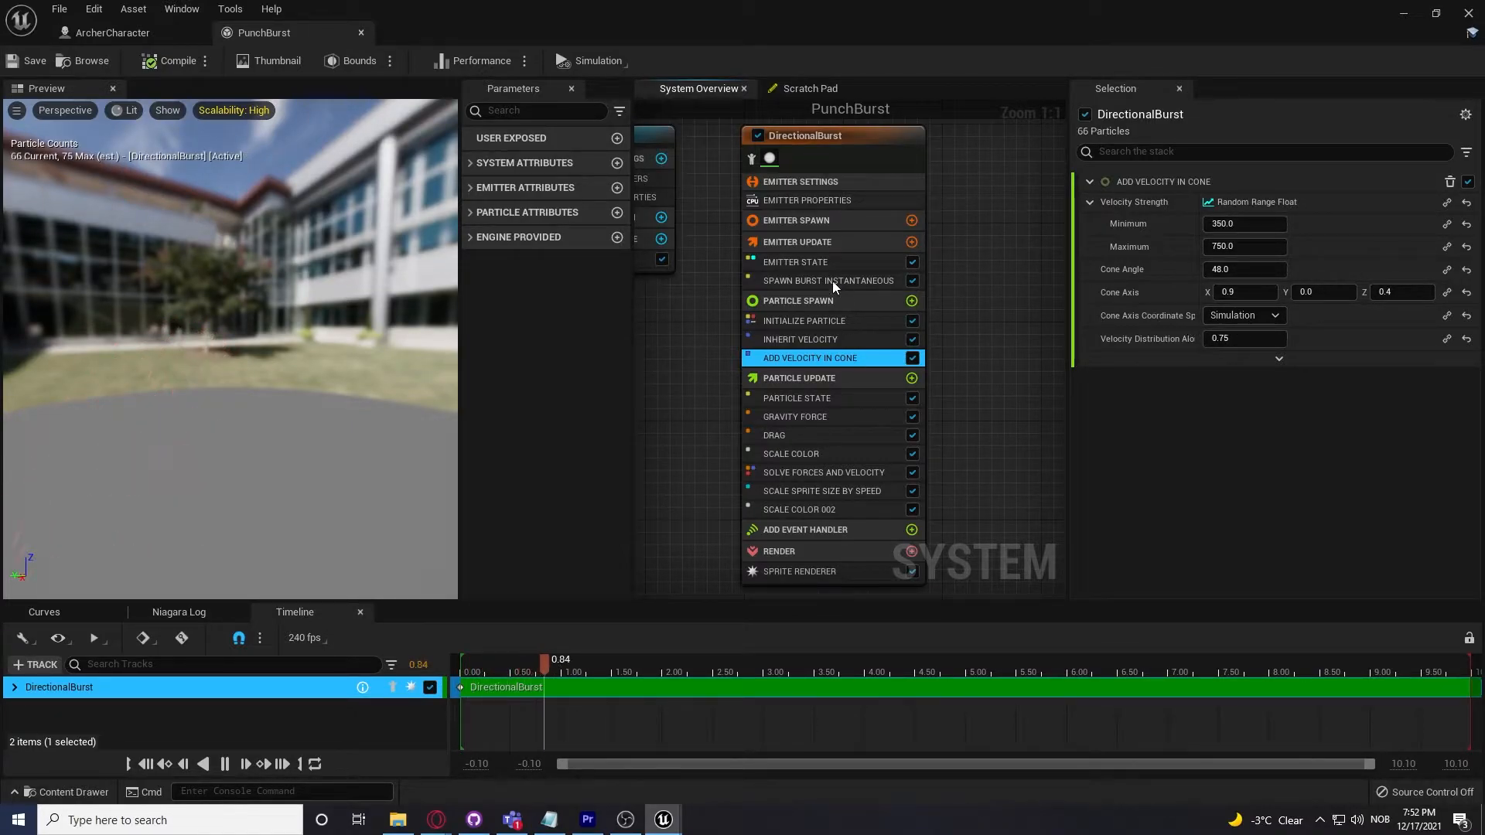
click(808, 201)
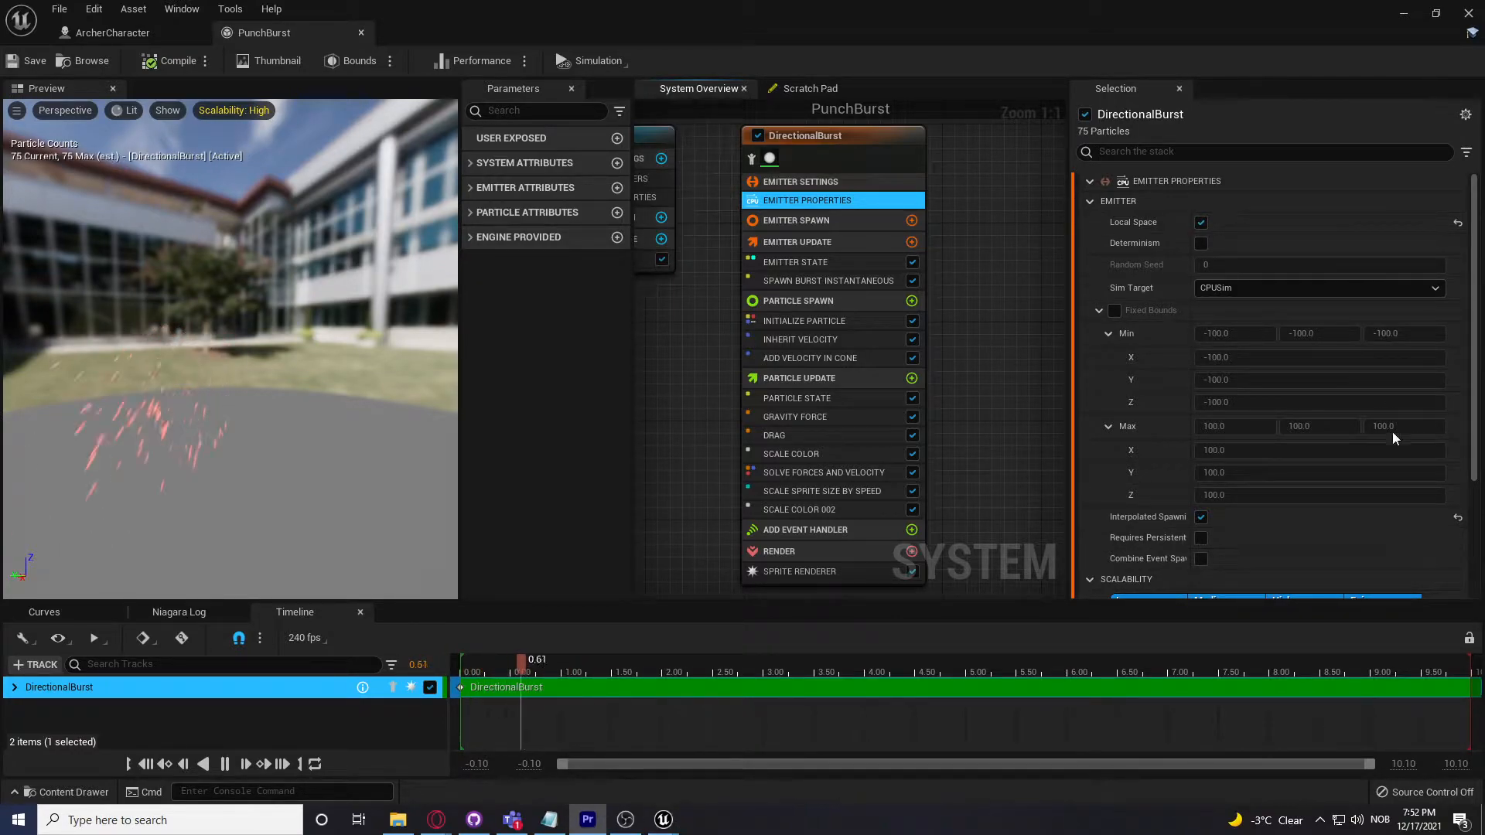
scroll(981, 313, down, 2)
scroll(977, 329, up, 1)
Step: Open the NE_Mesh emitter from the project content and inspect its Spawn Burst Instantaneous module
key(ctrl+space)
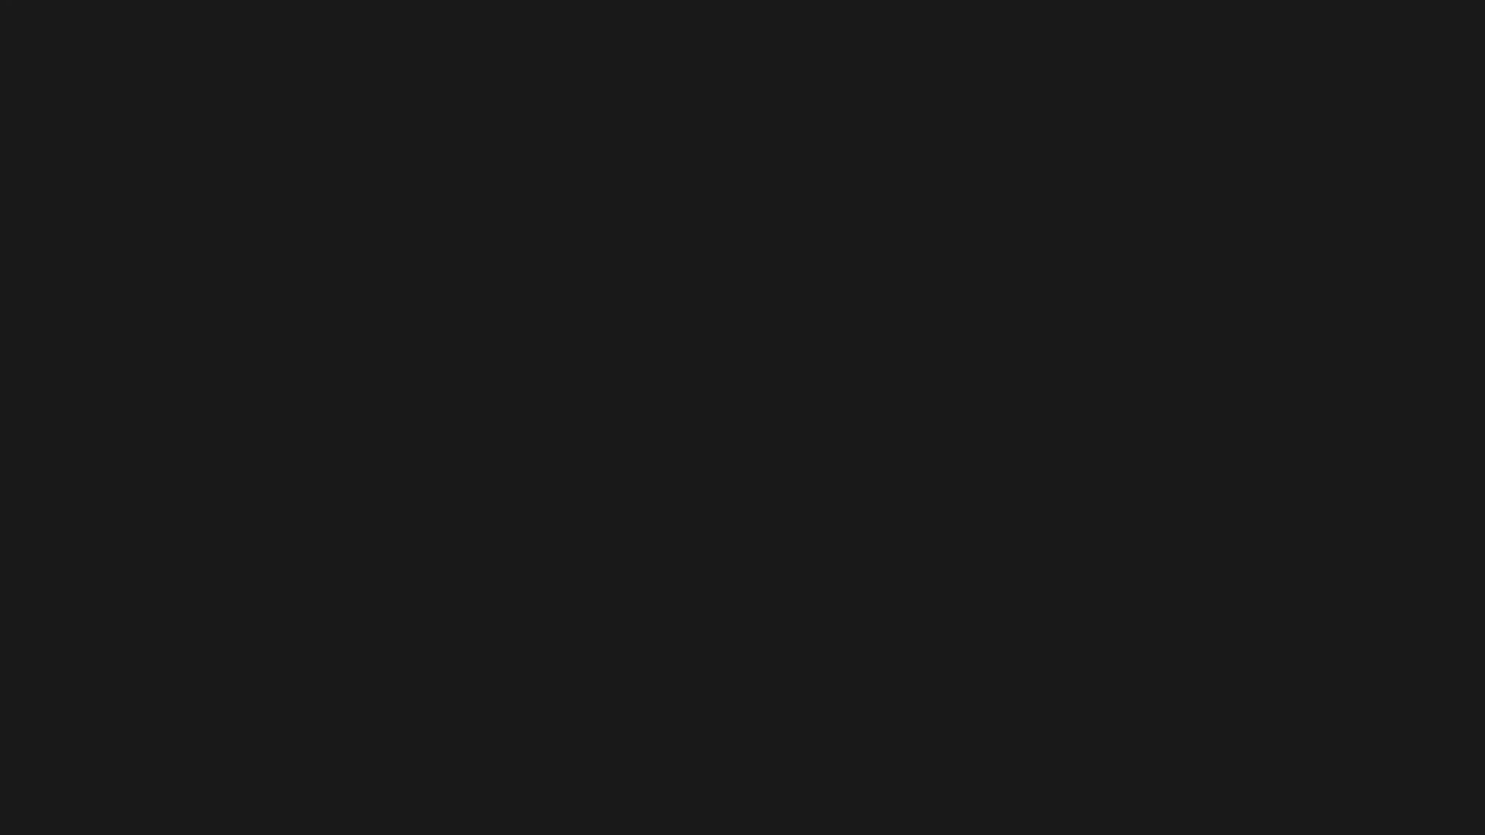
double_click(535, 721)
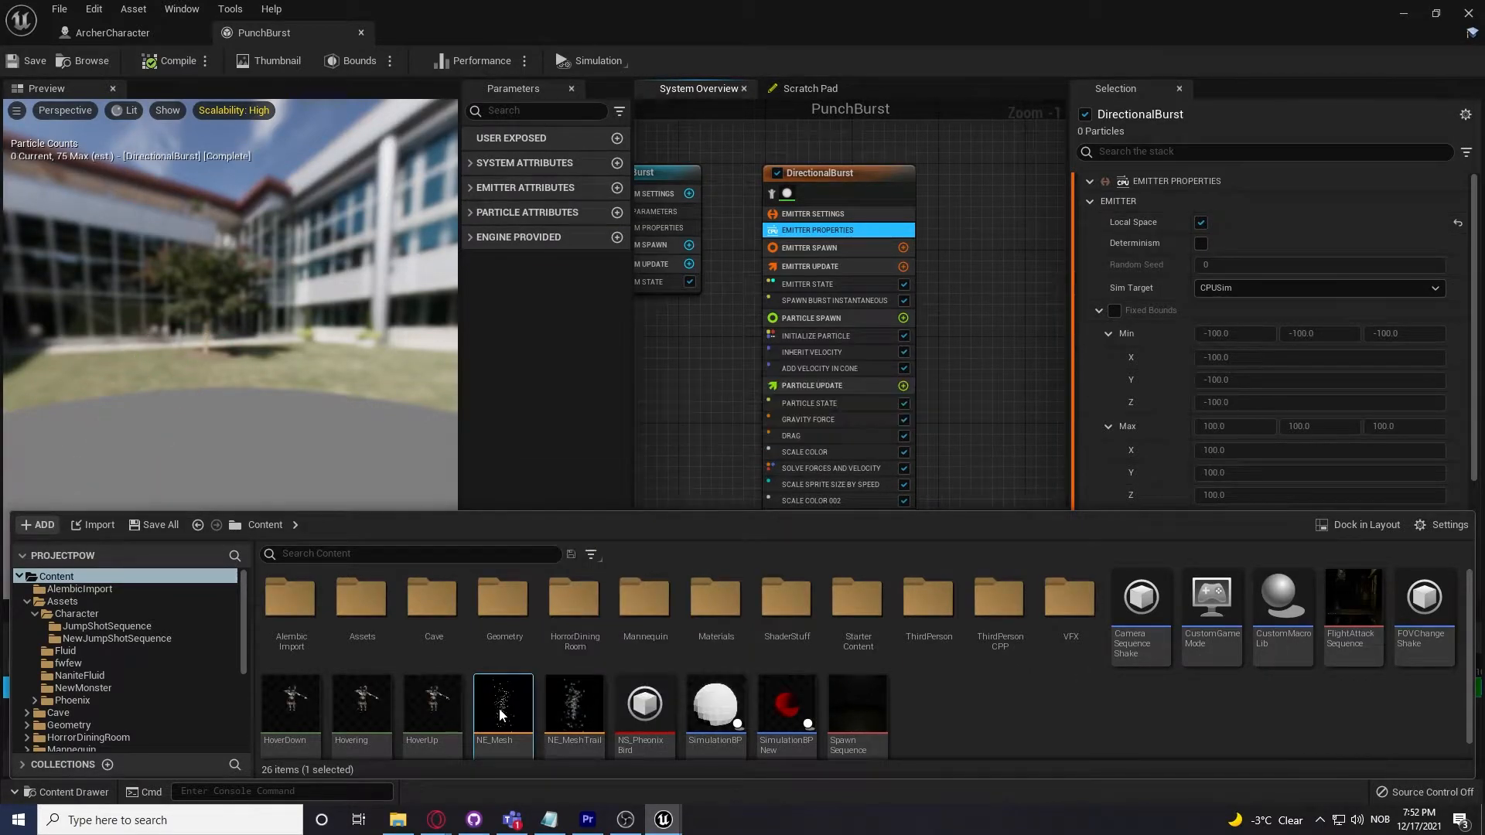
scroll(1027, 240, up, 1)
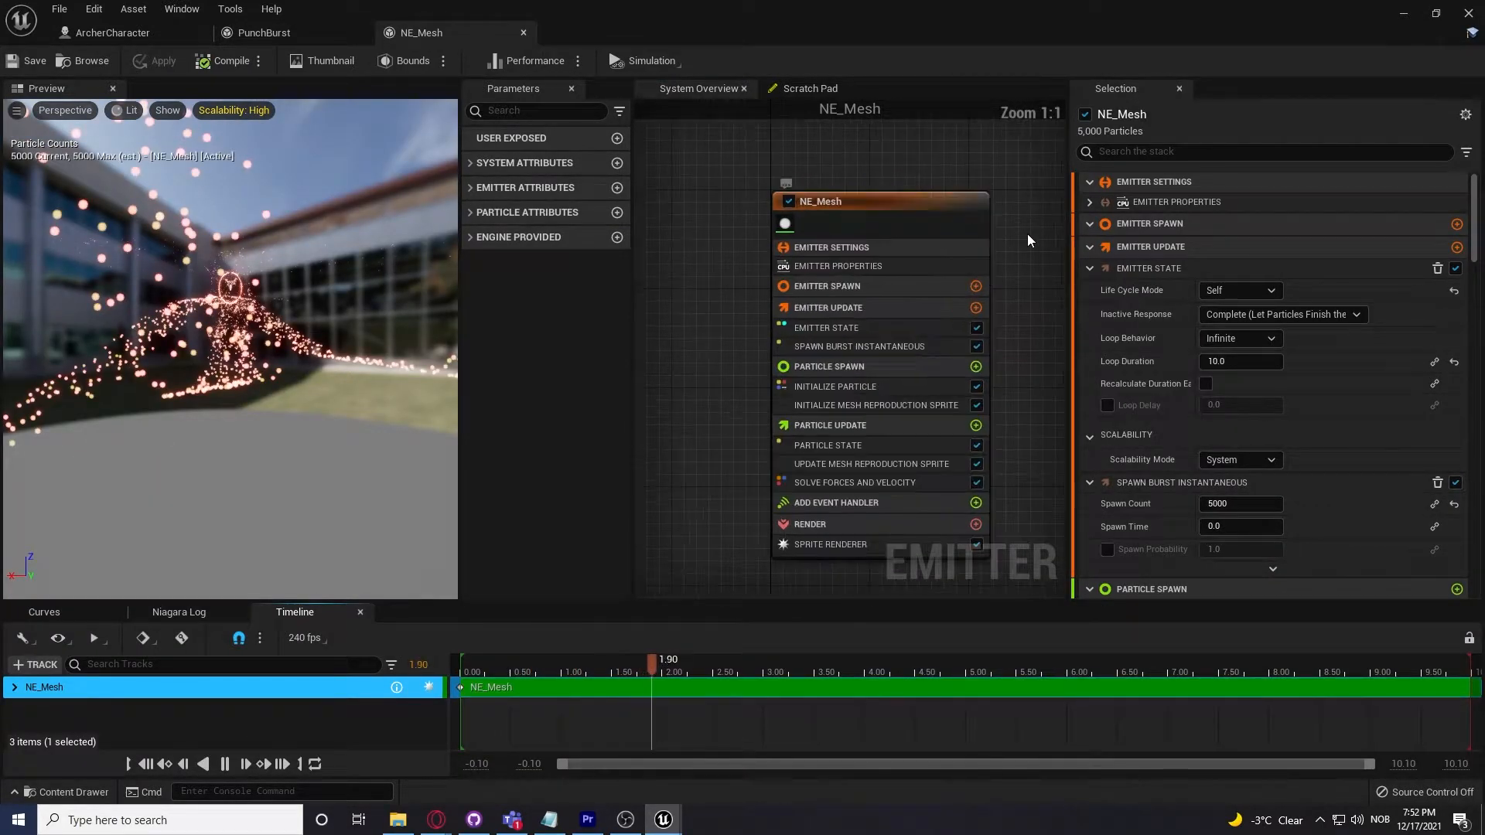
right_drag(1008, 264, 880, 246)
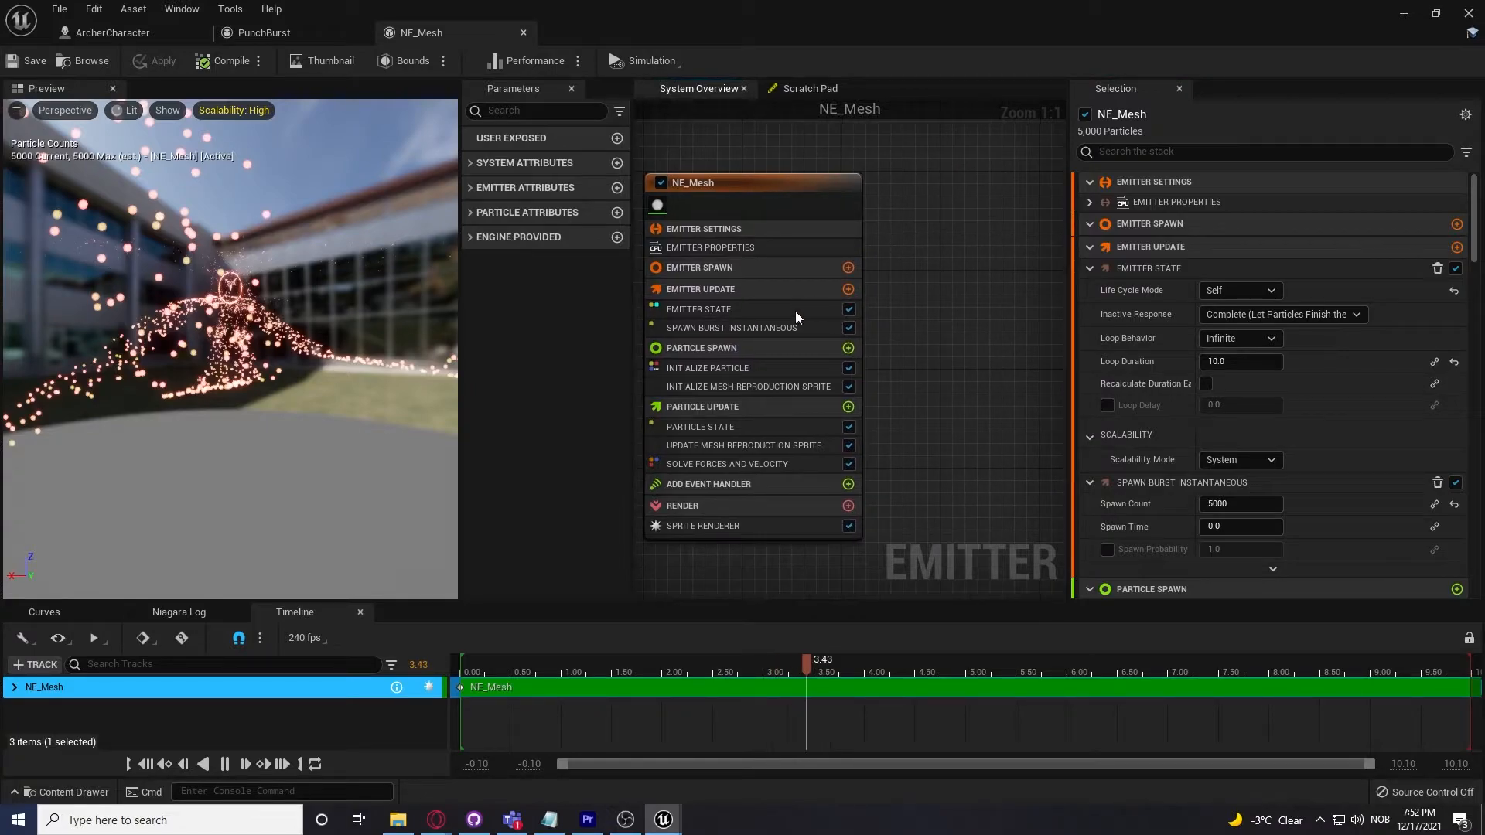
click(782, 328)
right_drag(1021, 344, 1091, 299)
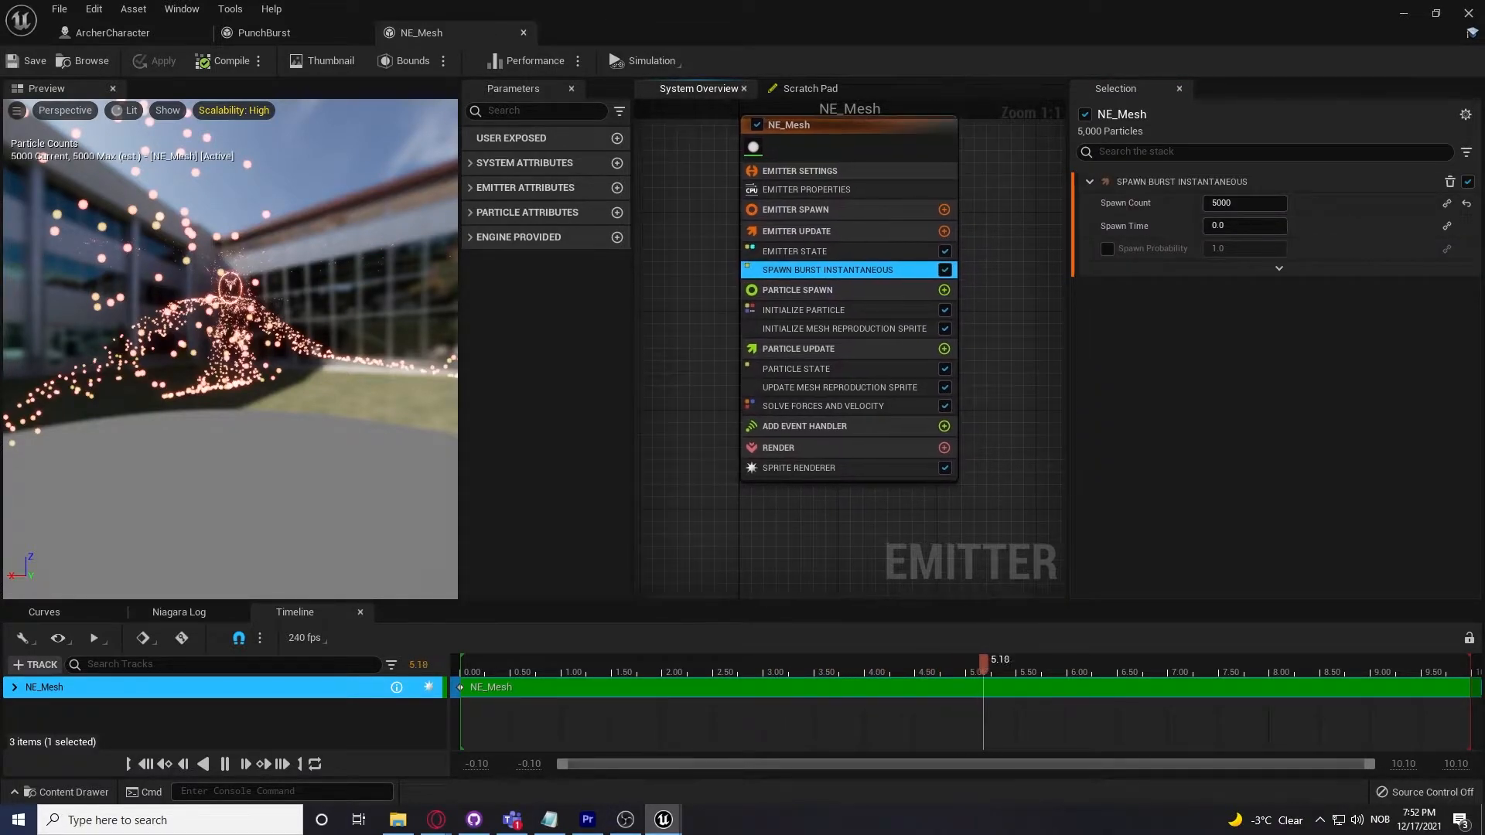
Step: Examine NE_Mesh's Initialize Mesh Reproduction Sprite, Update Mesh Reproduction Sprite and Sprite Renderer settings
click(864, 331)
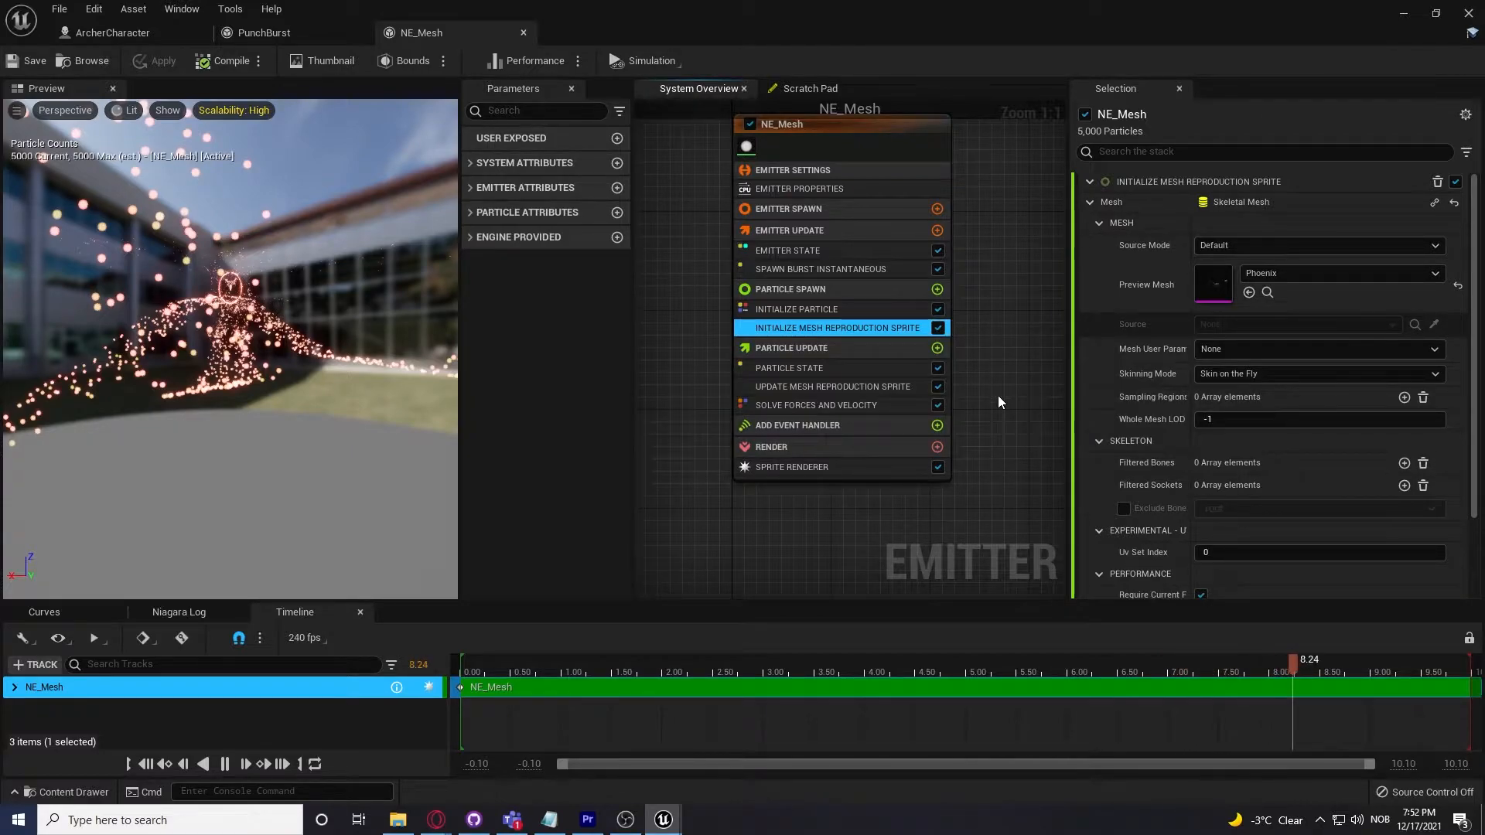
click(824, 387)
right_drag(1007, 378, 1062, 415)
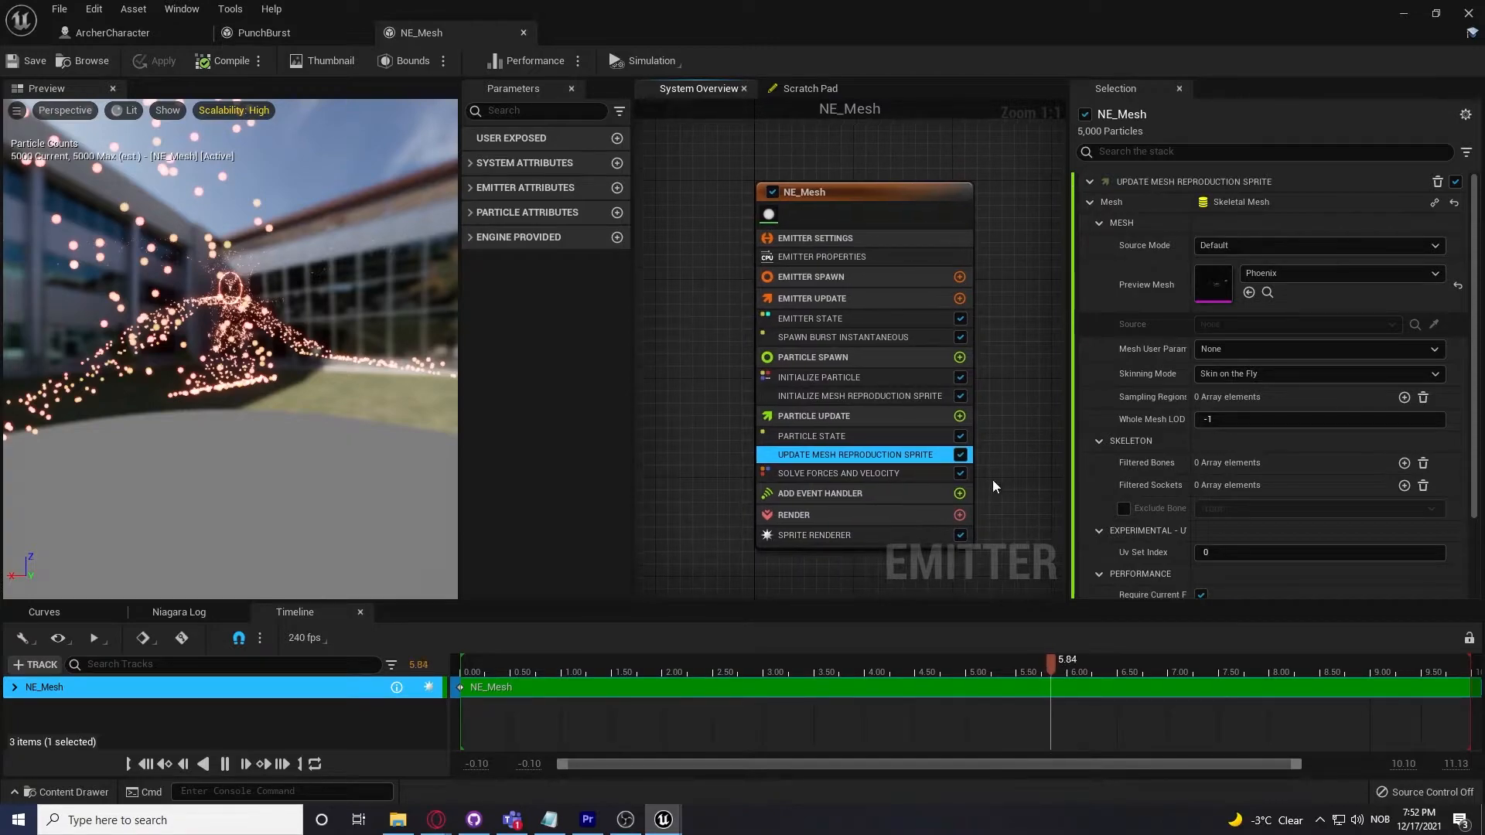
click(841, 537)
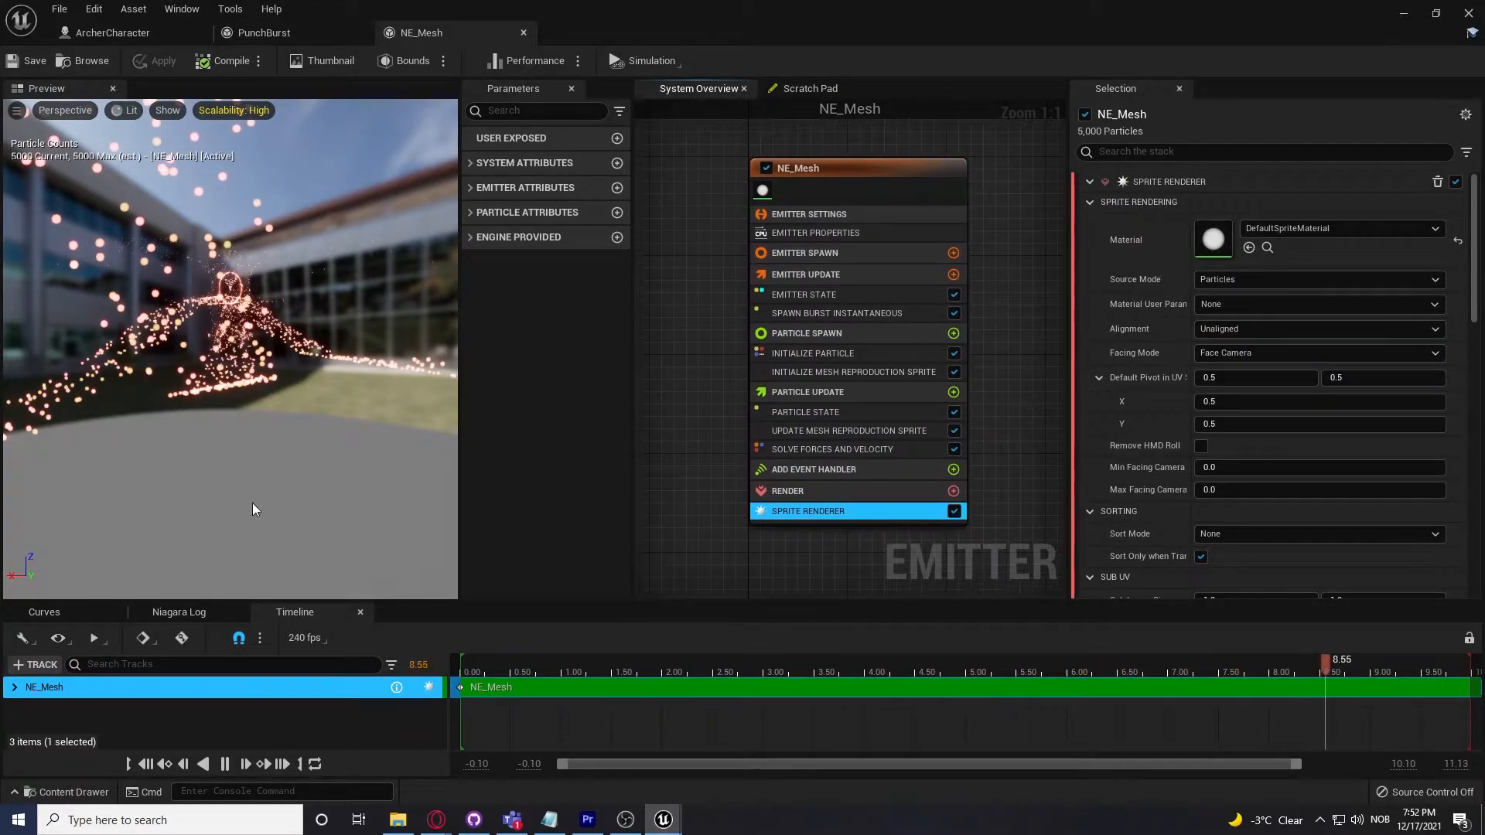
Step: Open the NS_PheonixBird system, expand its user exposed parameters and inspect NE_Mesh002's Initialize Mesh Reproduction Sprite module
key(ctrl+space)
double_click(641, 708)
right_drag(922, 545, 814, 546)
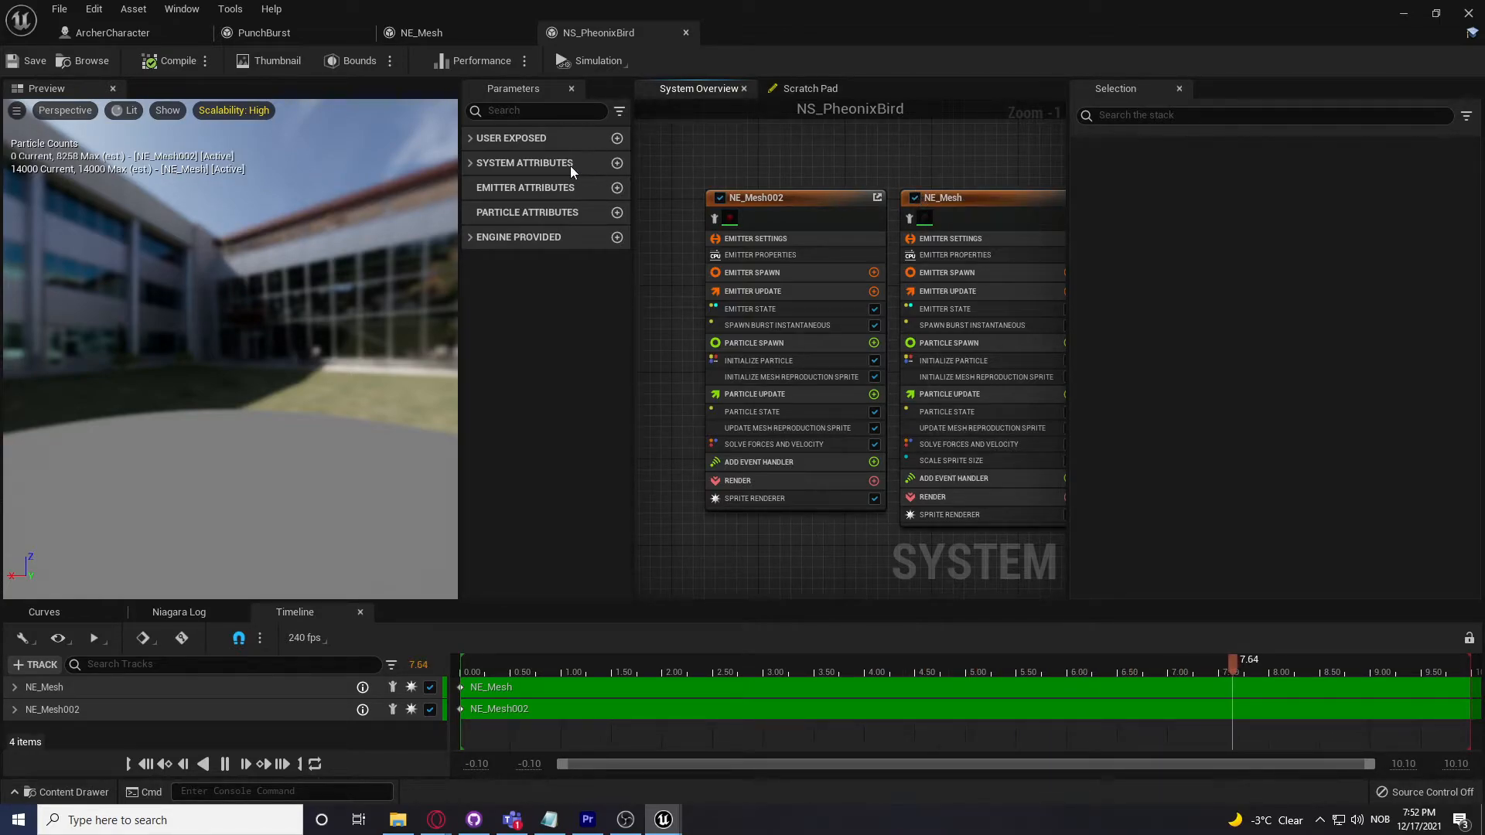
click(469, 138)
mouse_move(892, 167)
right_down()
mouse_move(839, 169)
mouse_move(879, 176)
mouse_move(890, 161)
right_up()
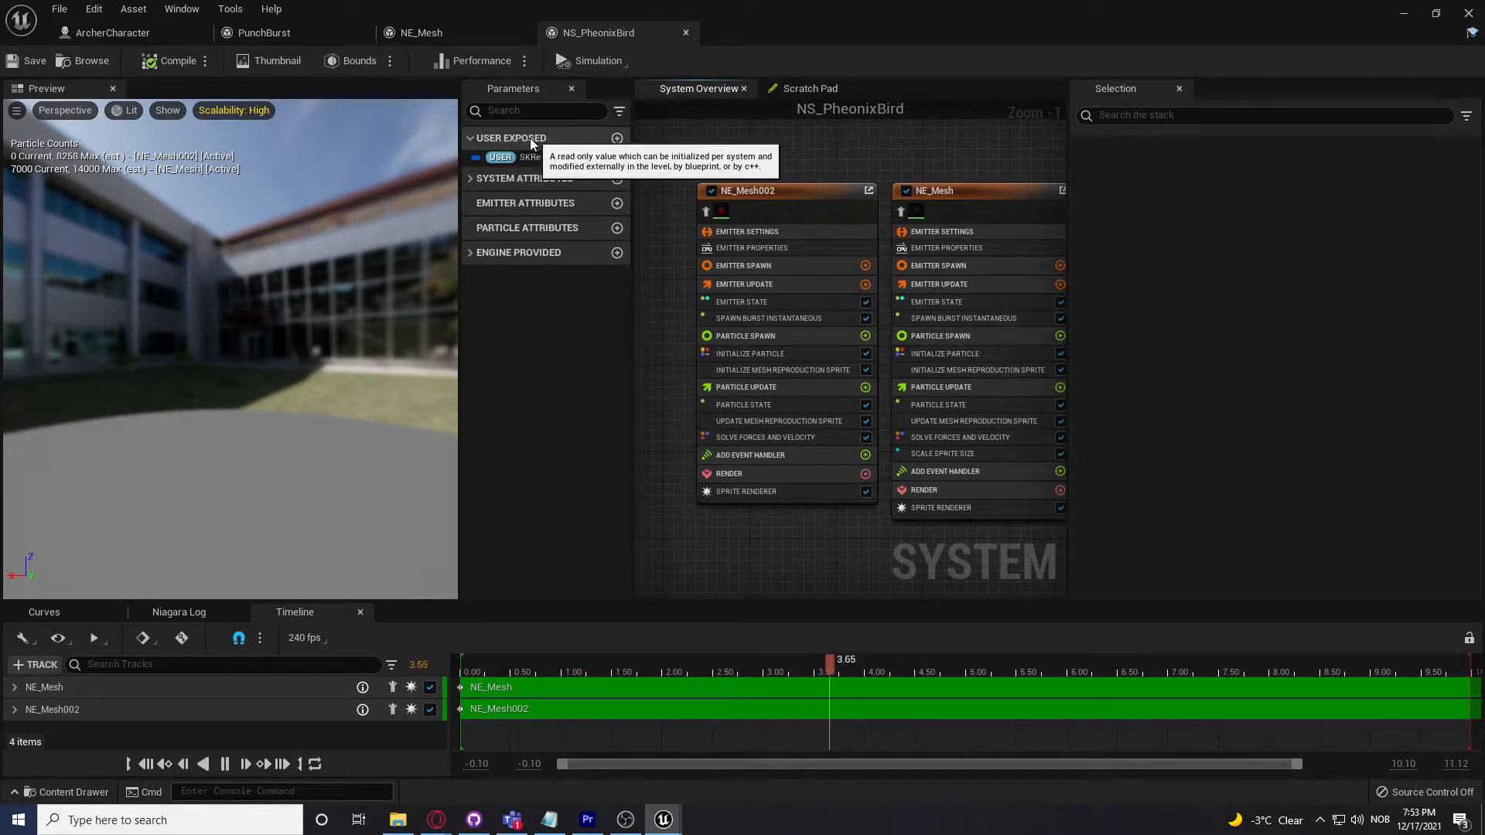
right_drag(825, 163, 806, 147)
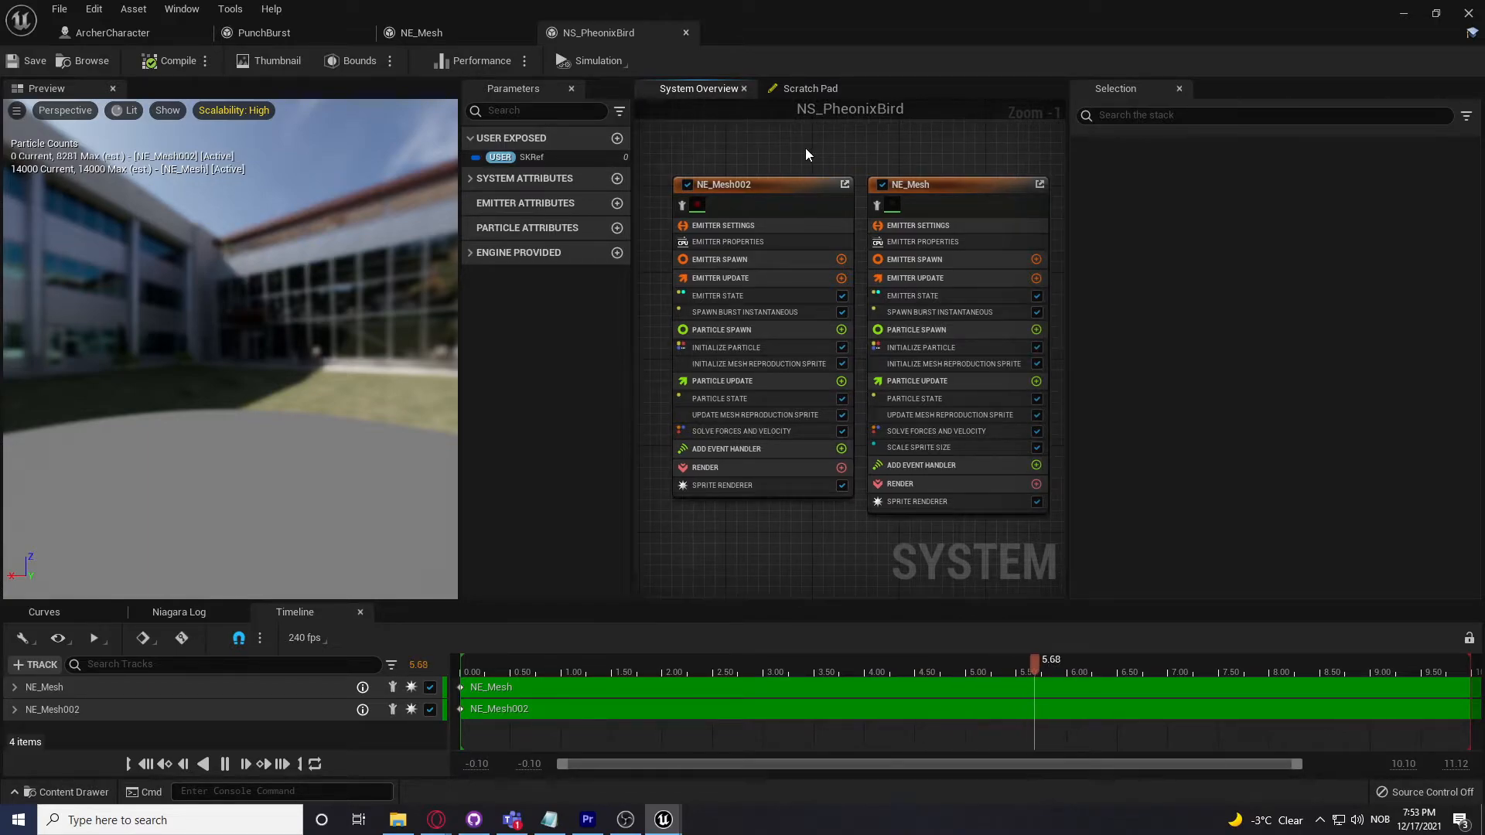
click(740, 364)
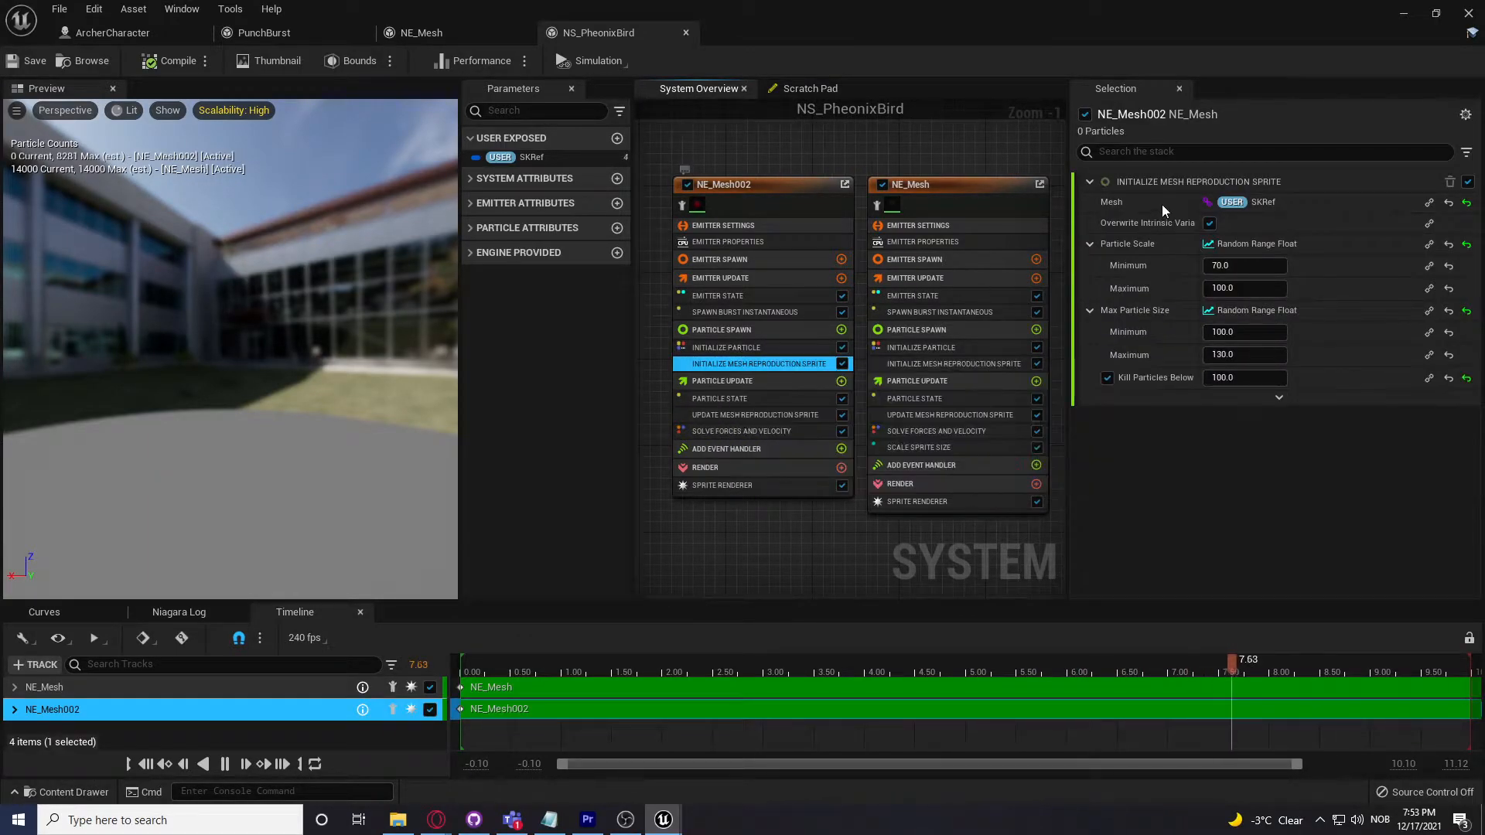
Step: Inspect the Update Mesh Reproduction Sprite module of the NE_Mesh002 emitter, including its sprite size curves
mouse_move(747, 418)
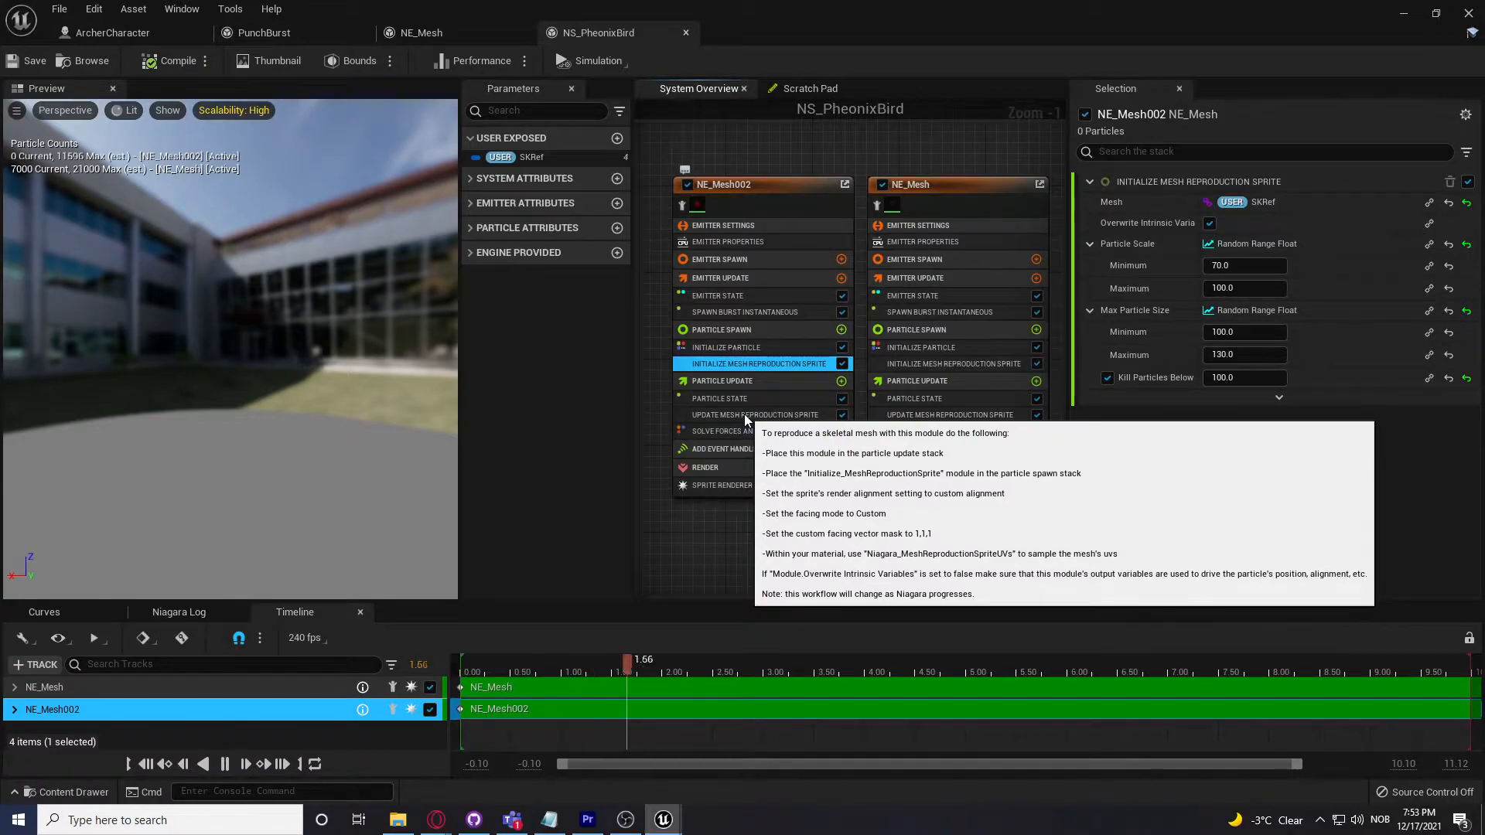
click(748, 417)
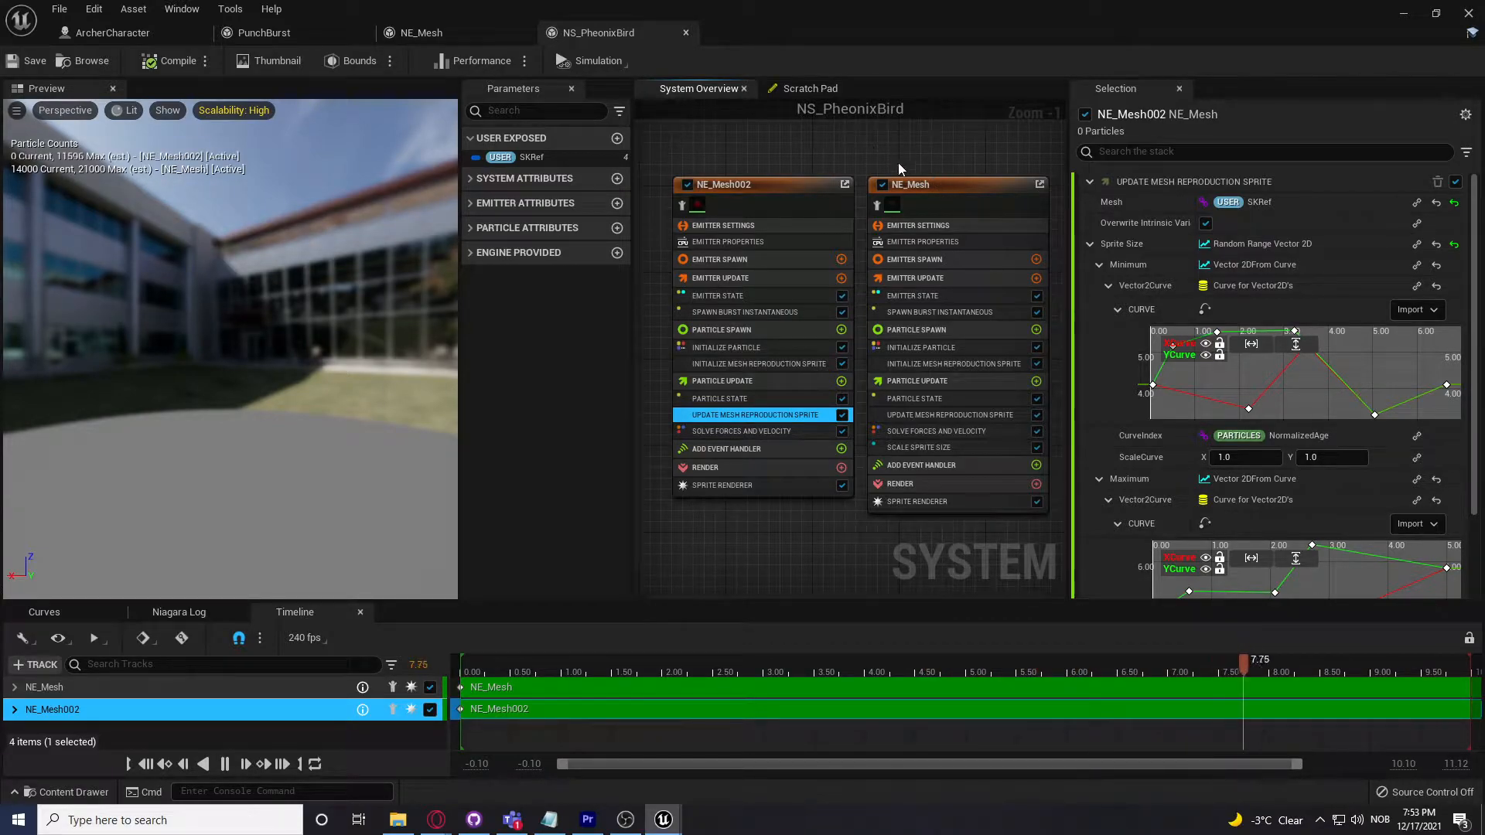
click(943, 203)
click(970, 158)
mouse_move(970, 157)
right_down()
mouse_move(900, 146)
mouse_move(991, 147)
right_up()
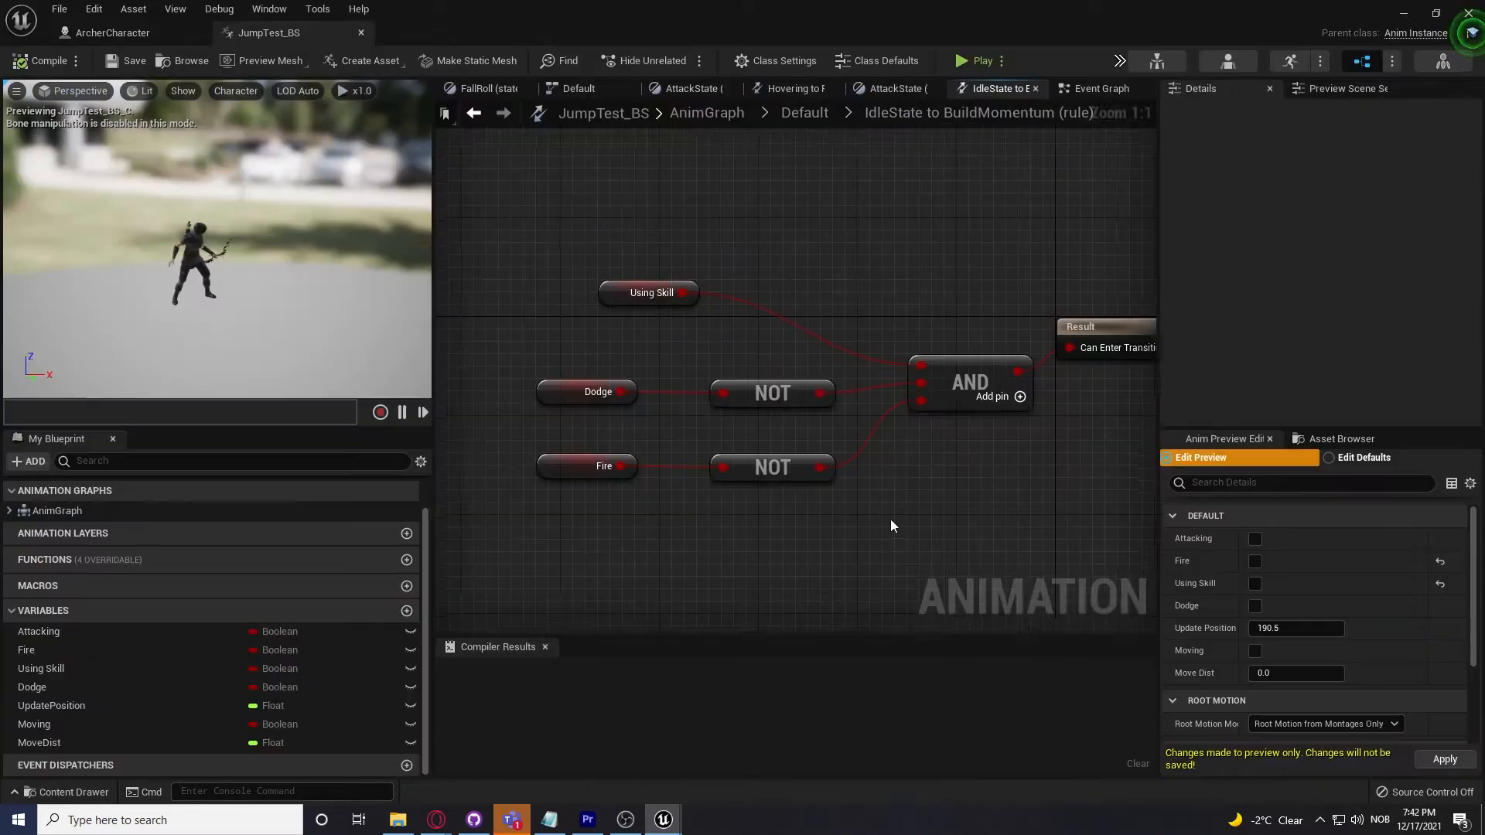
Step: Review the IdleState to BuildMomentum transition rule in JumpTest_BS and return to the Default state machine
right_drag(889, 518, 851, 541)
drag(796, 225, 582, 518)
click(978, 520)
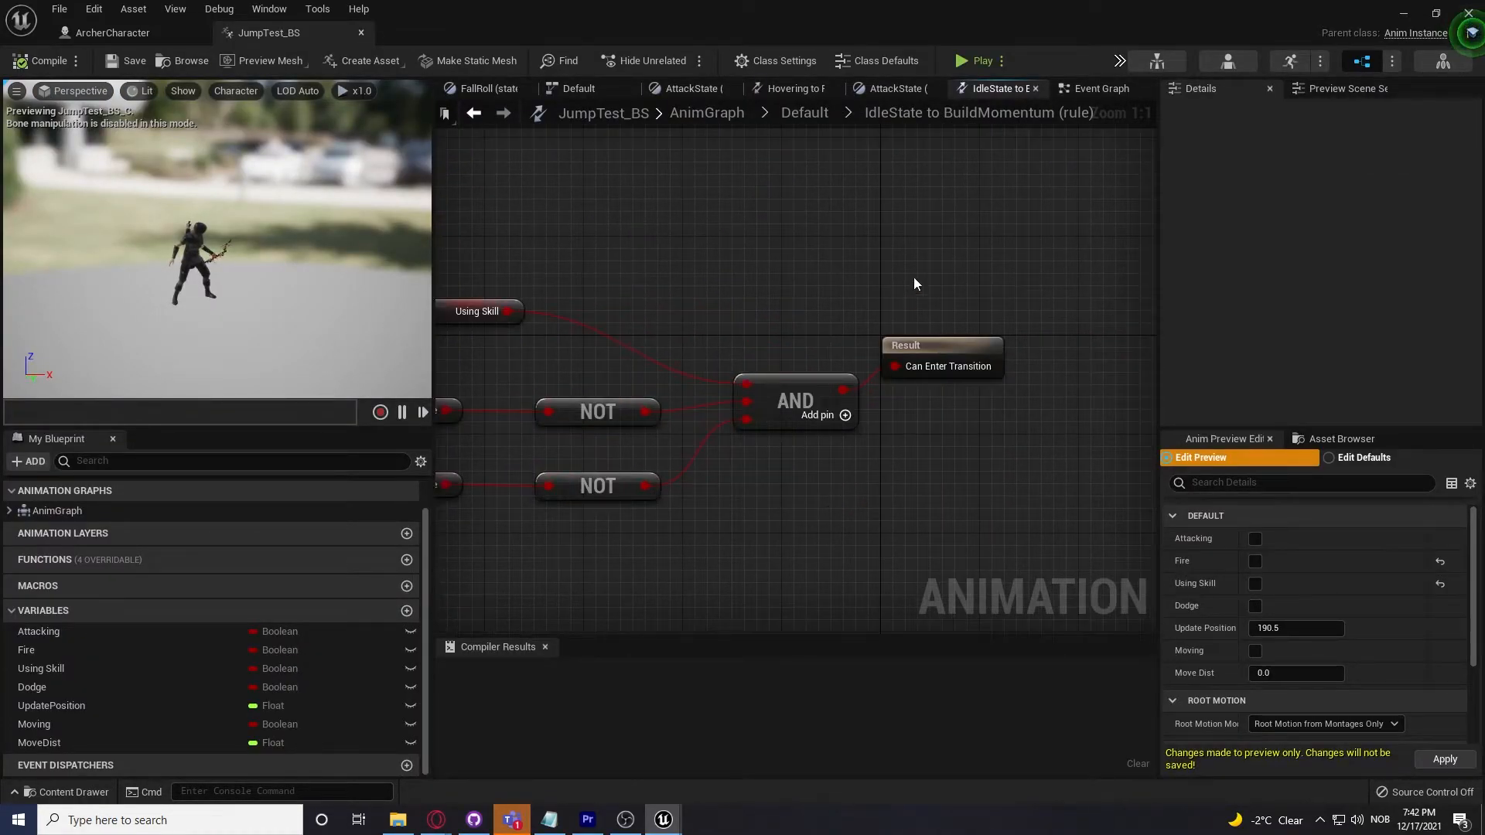
click(834, 114)
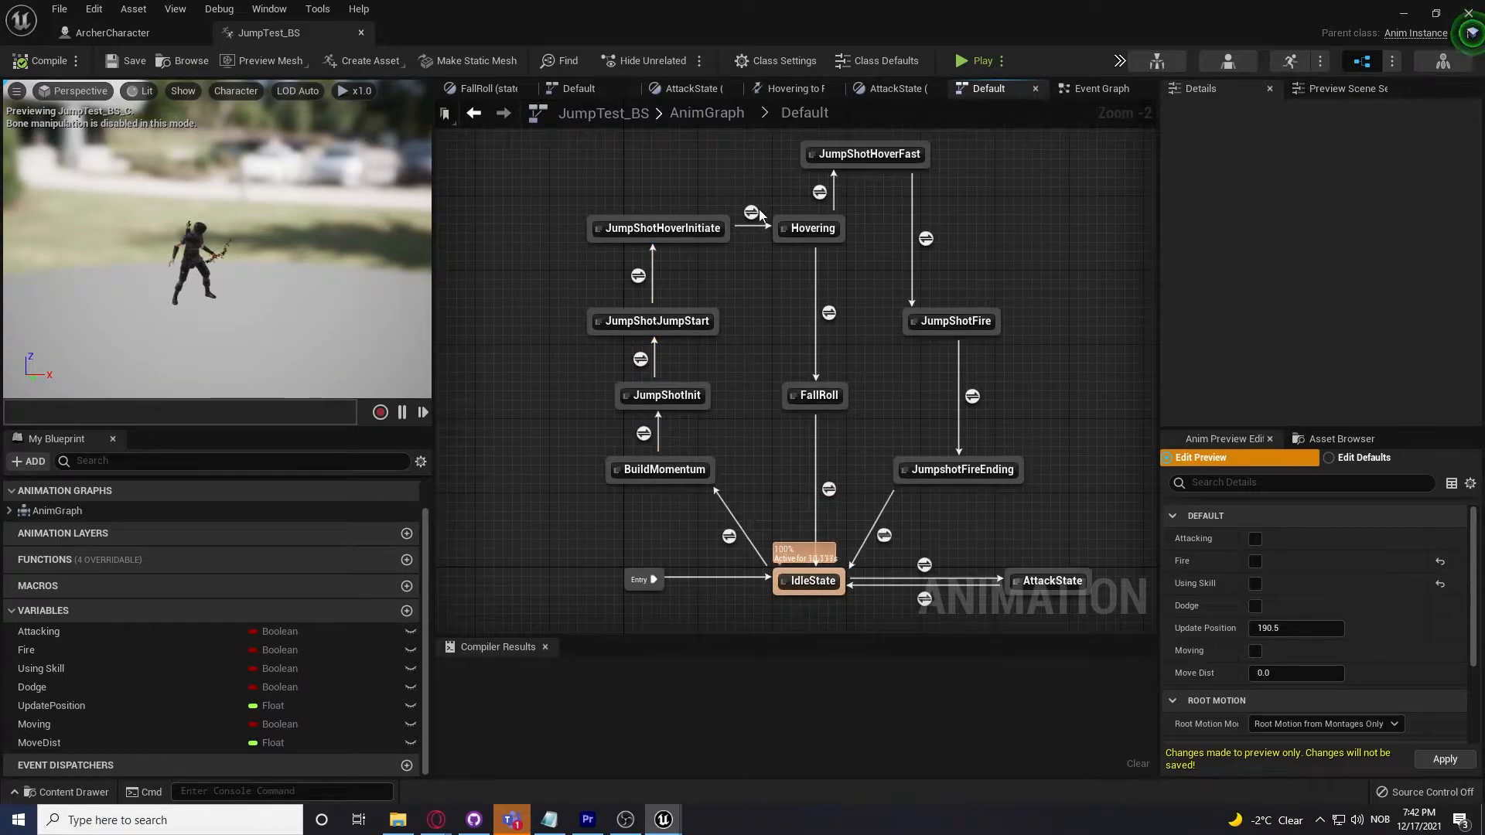
Step: Open the Hovering to FallRoll transition rule and examine its Fire, Time Remaining, Dodge and Using Skill conditions
double_click(828, 312)
mouse_move(805, 205)
right_down()
mouse_move(948, 183)
mouse_move(812, 188)
right_up()
scroll(911, 181, up, 1)
right_drag(911, 181, 993, 175)
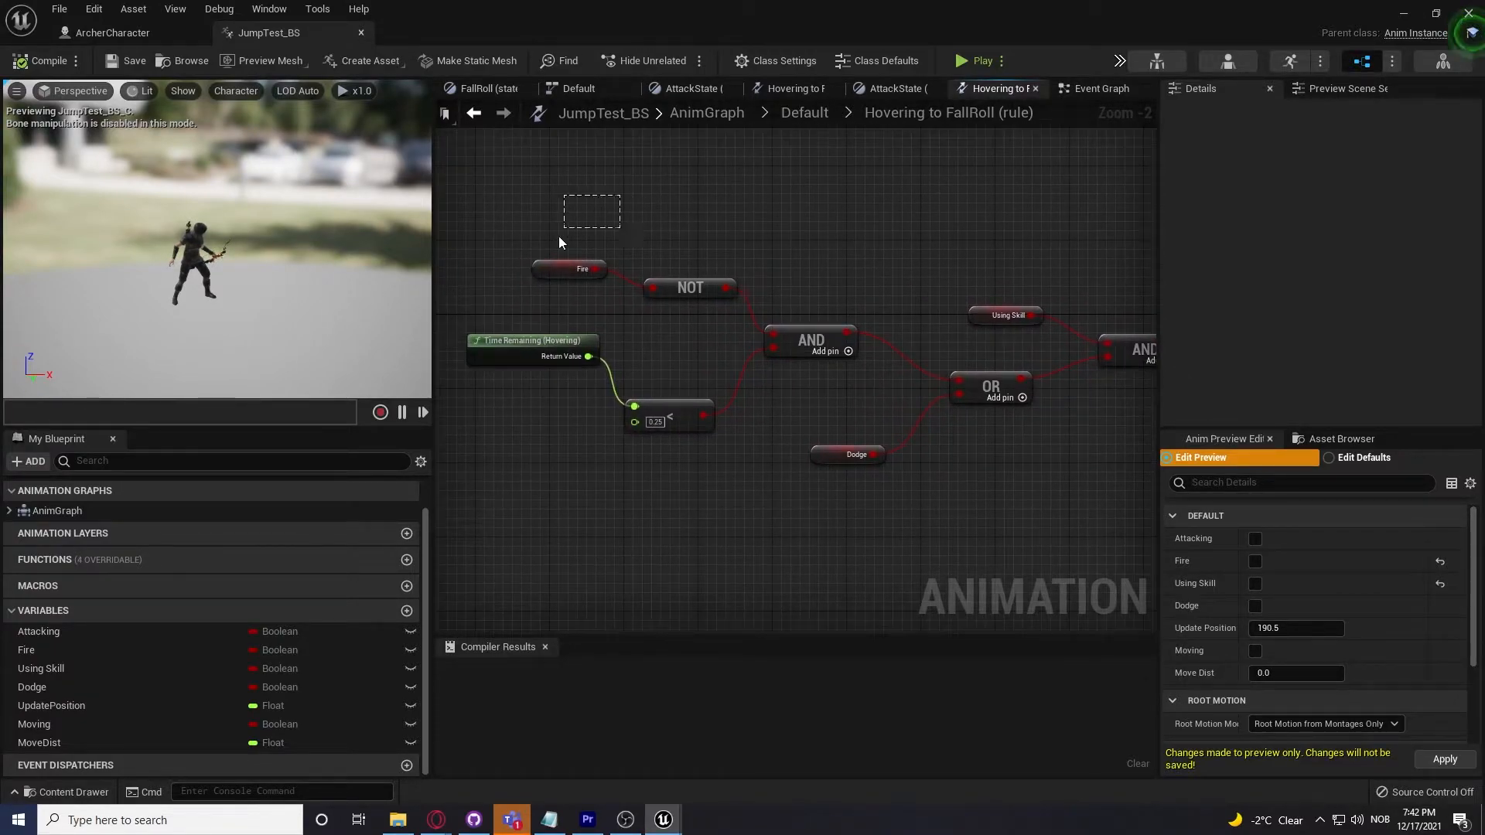
right_drag(874, 213, 647, 208)
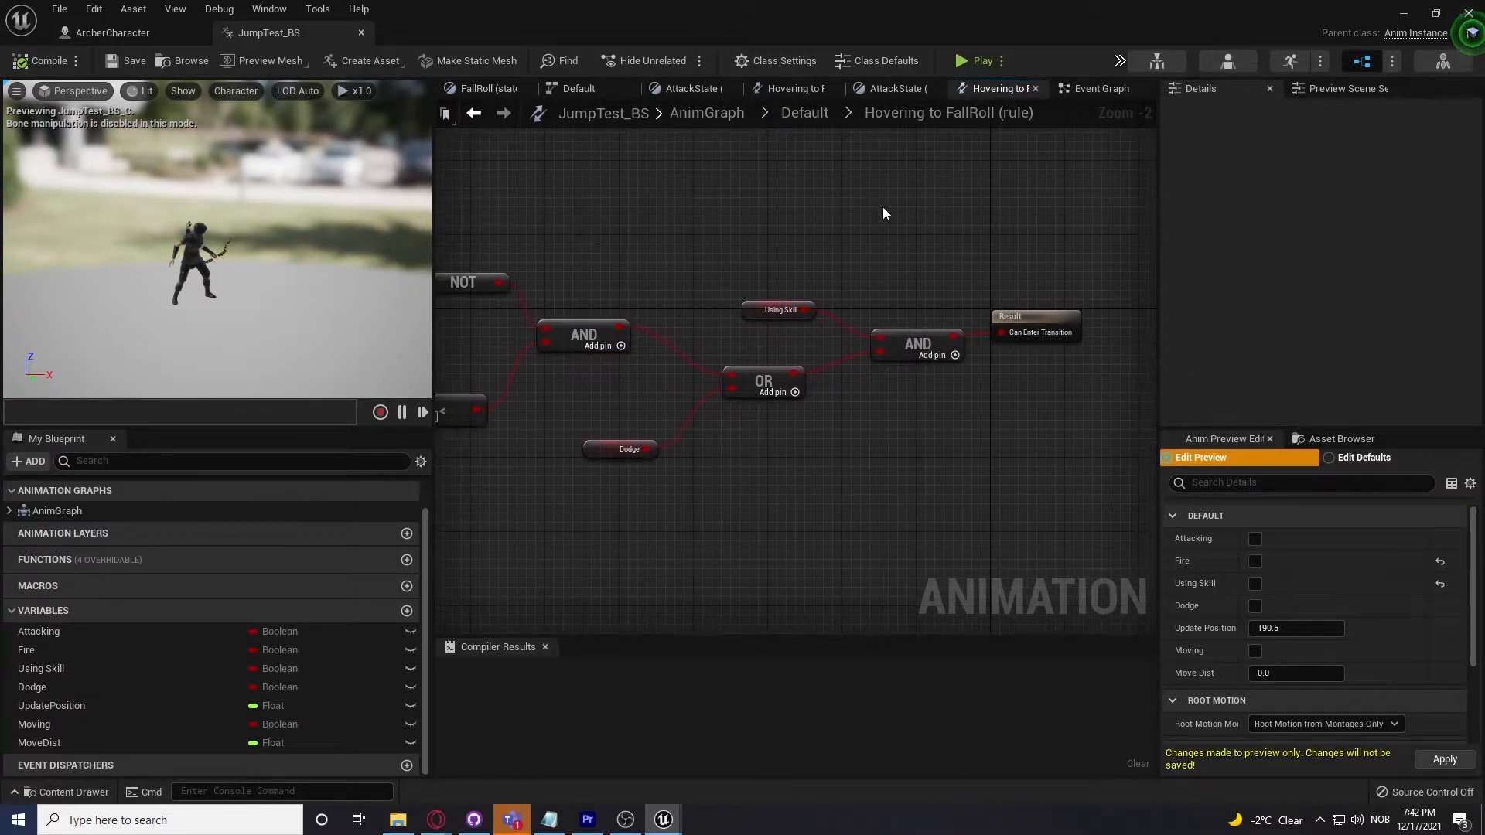
right_drag(819, 192, 779, 177)
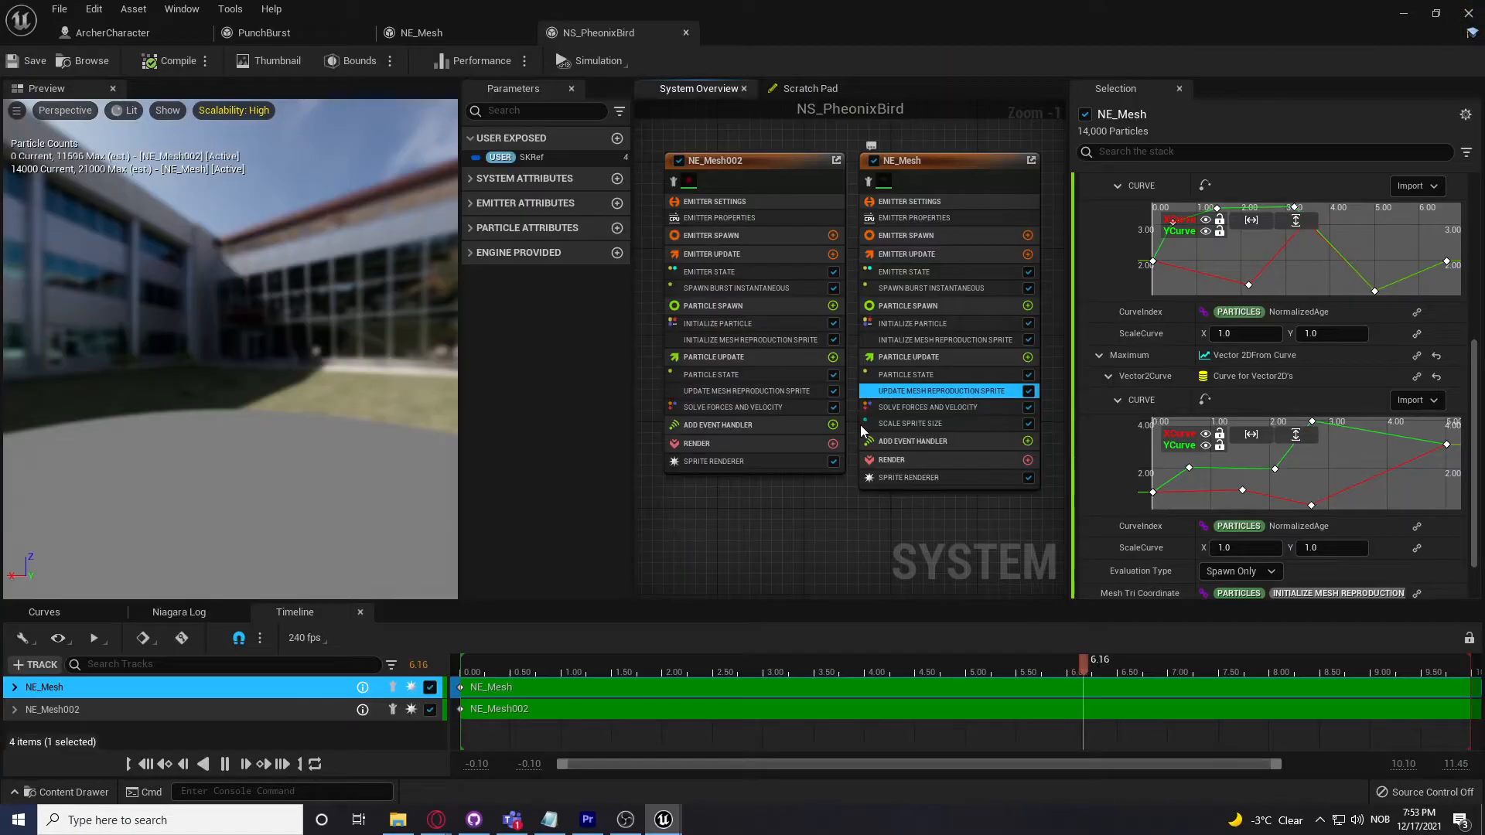
Step: In NS_PheonixBird, inspect NE_Mesh's Scale Sprite Size, NE_Mesh002's Solve Forces and Velocity, and both emitters' Sprite Renderer settings
click(921, 423)
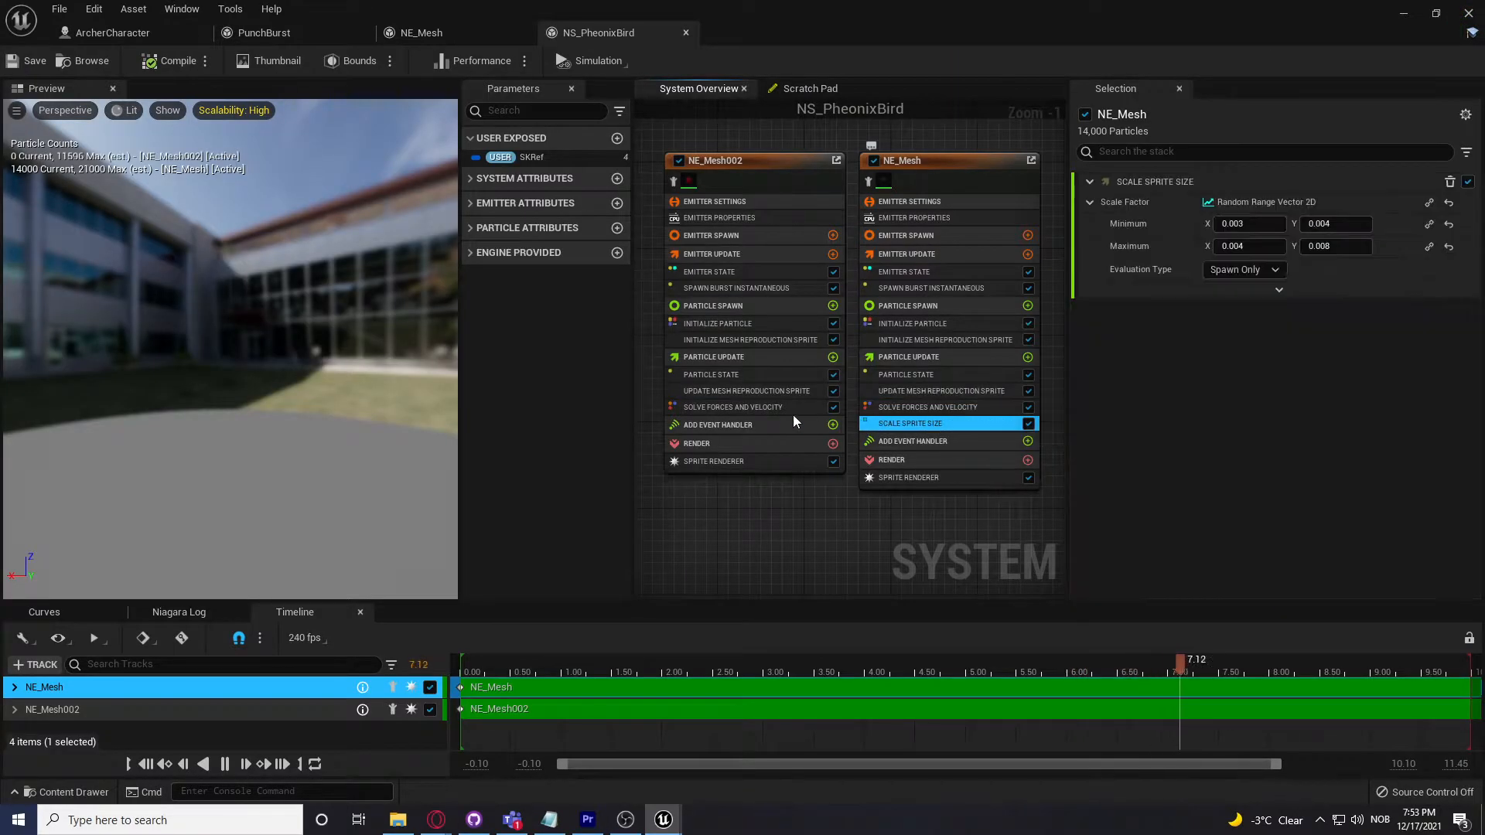
click(734, 409)
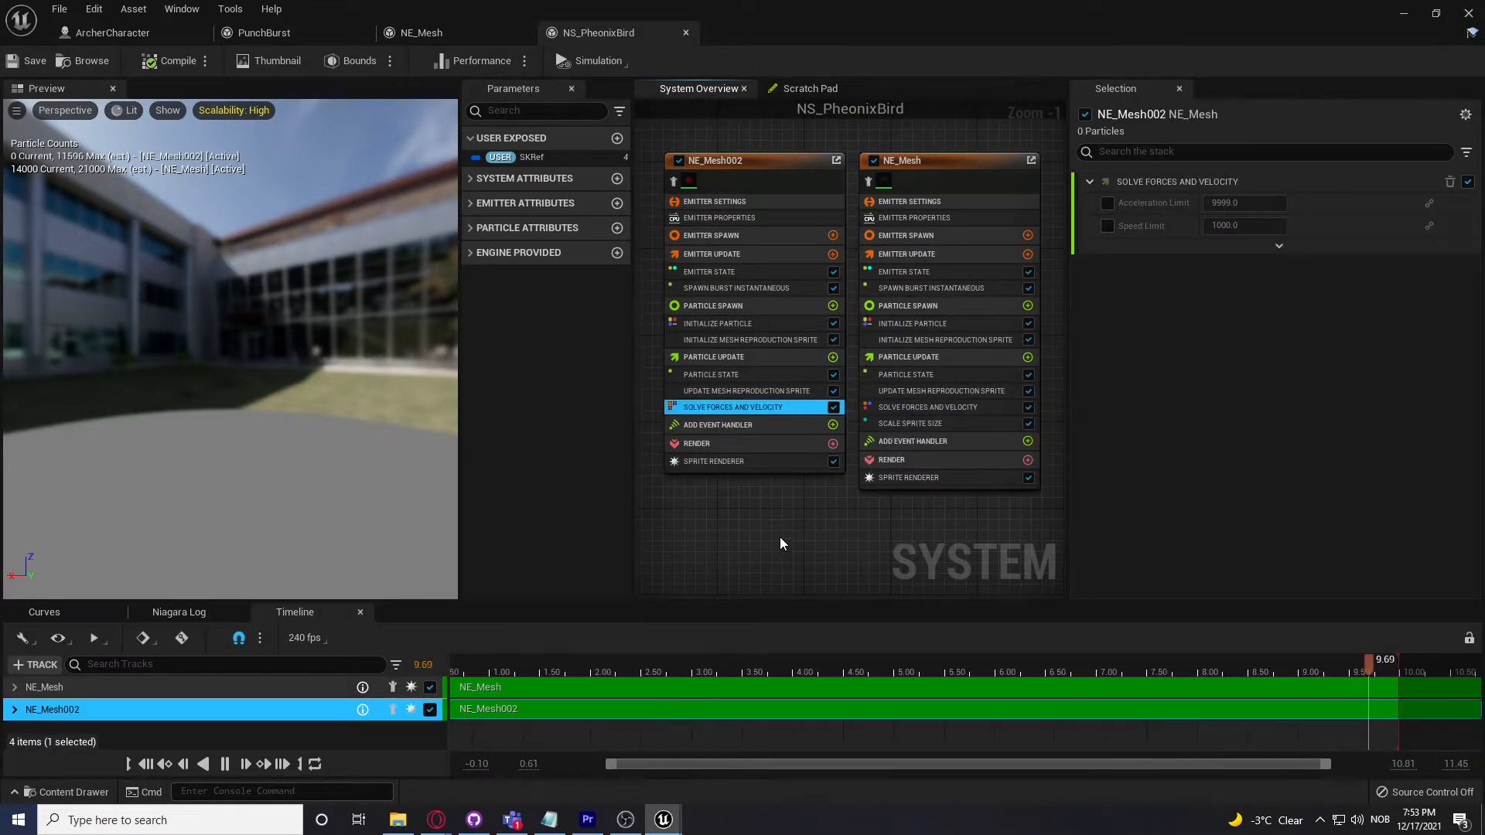
click(727, 442)
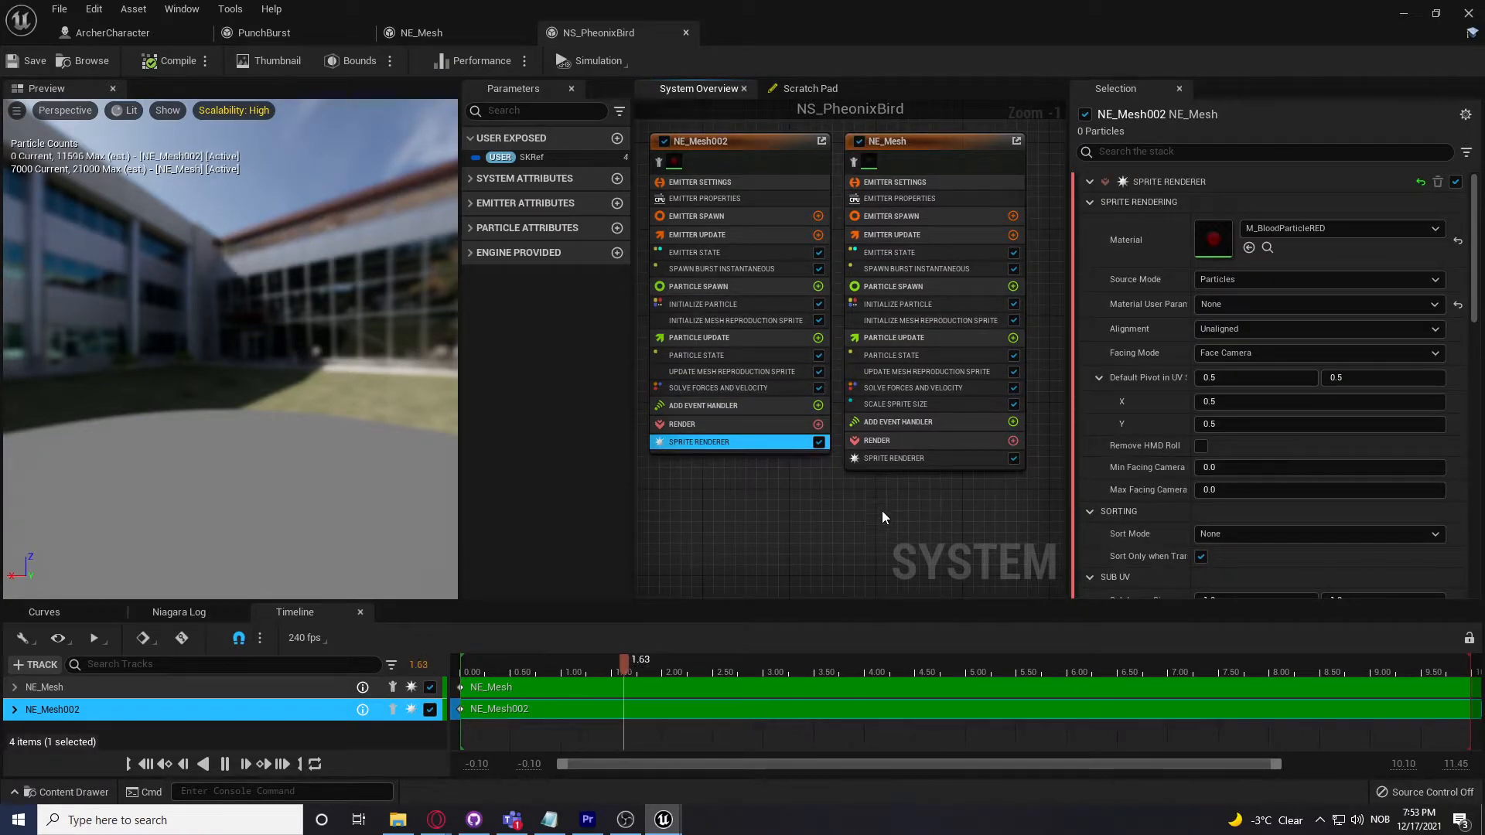
click(902, 461)
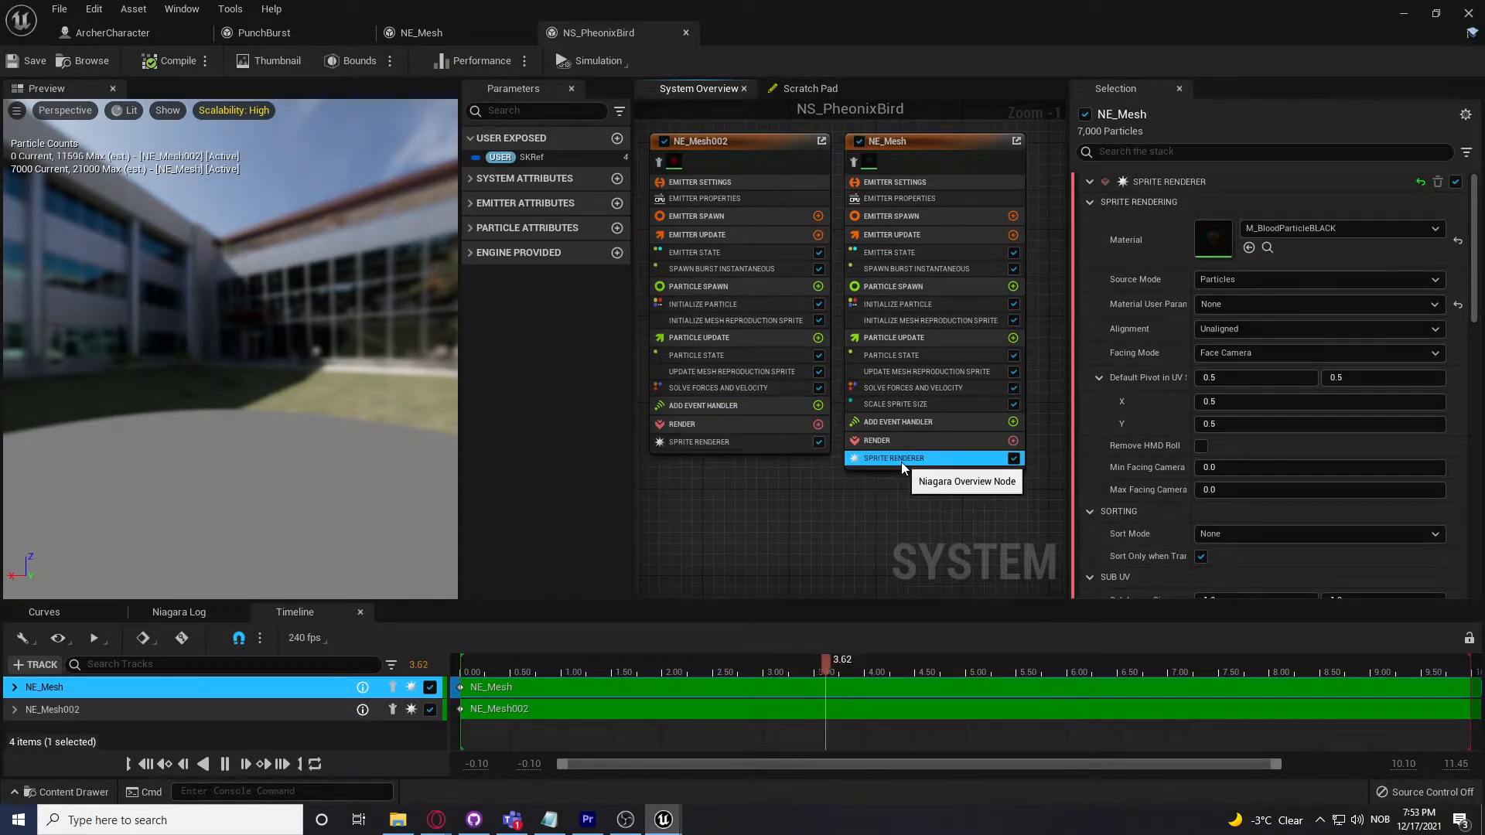
Step: Open the M_BloodParticleRED material used by NE_Mesh002's Sprite Renderer and examine its Colour and WorldAlignedTexture nodes
click(749, 443)
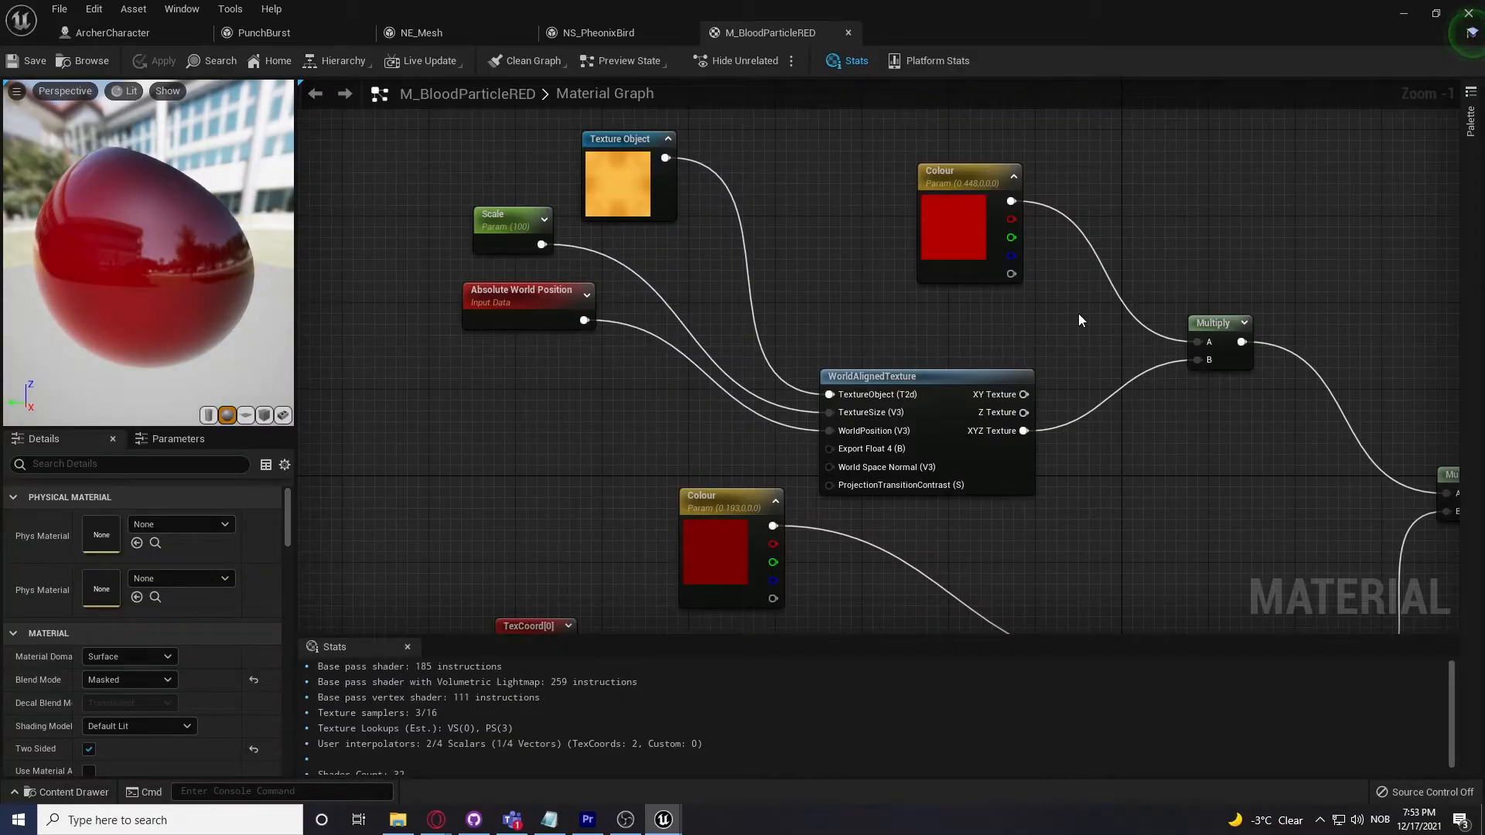
right_drag(1078, 325, 1076, 287)
right_drag(841, 254, 857, 285)
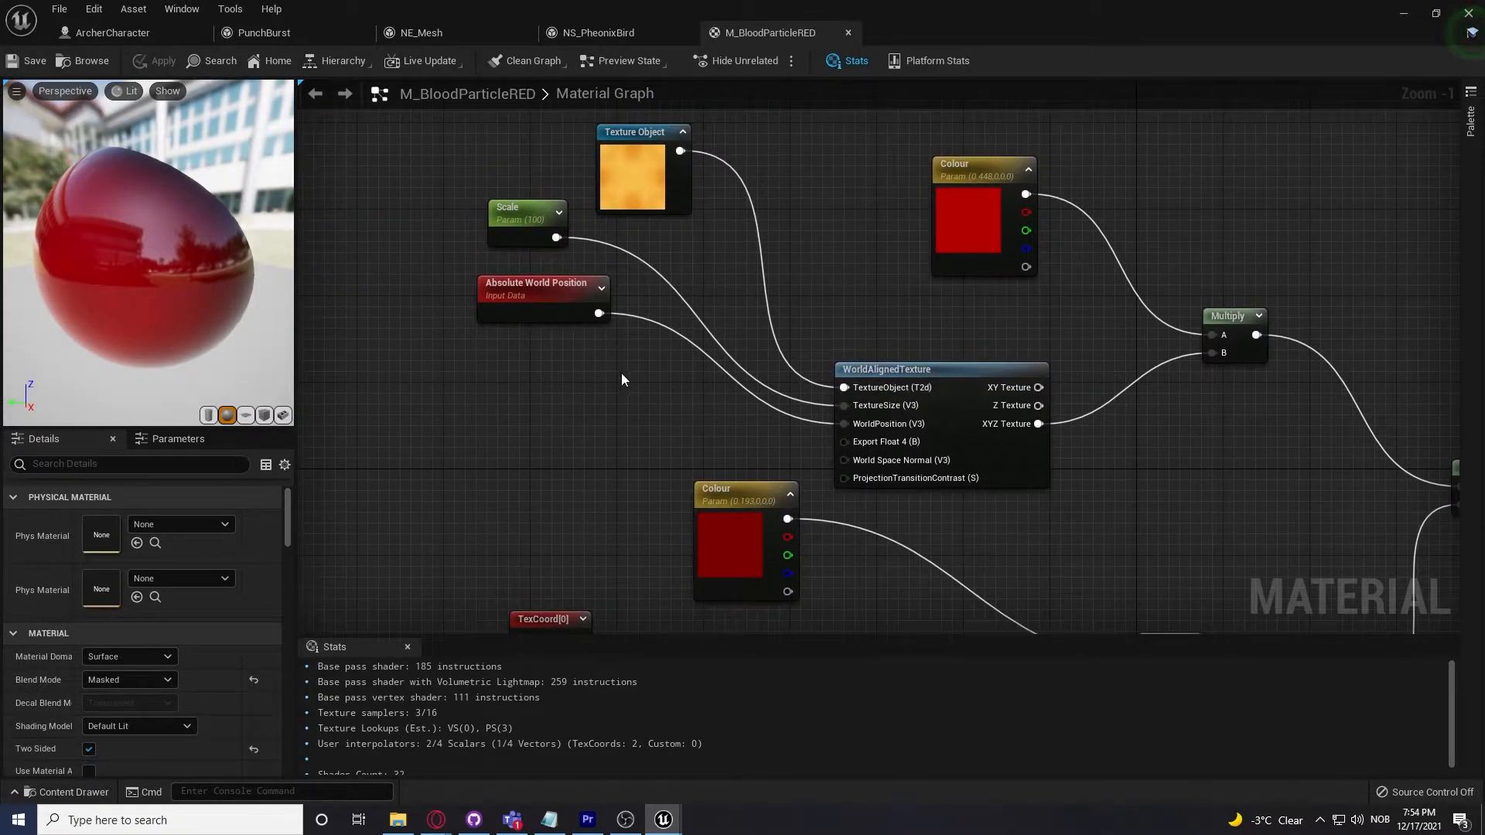
right_drag(1288, 331, 1138, 275)
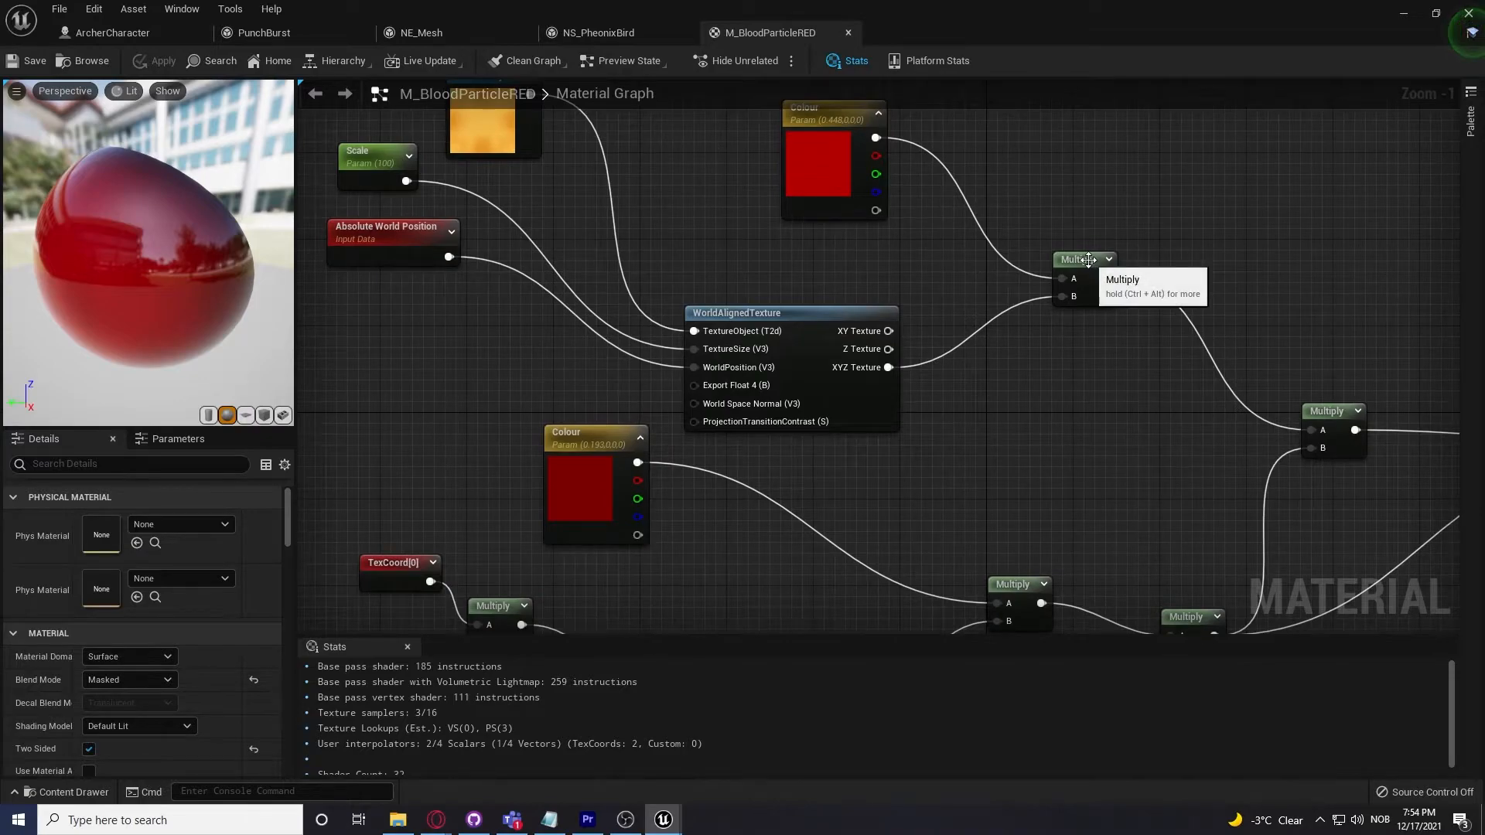
Step: Preview the Multiply node that combines Colour with WorldAlignedTexture on the sphere, and stop previewing it
right_click(1089, 260)
click(1165, 292)
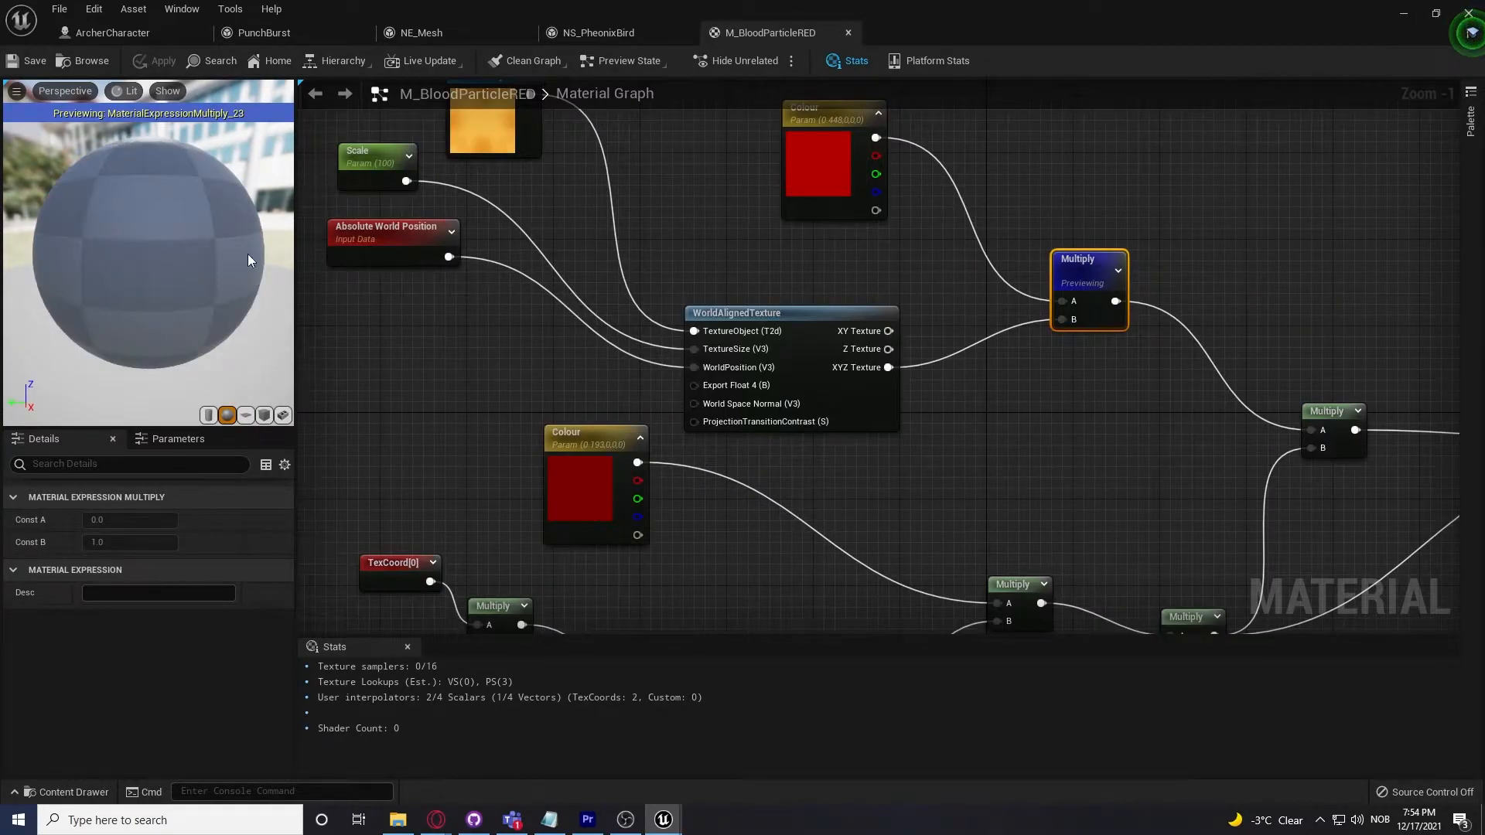
drag(201, 249, 236, 249)
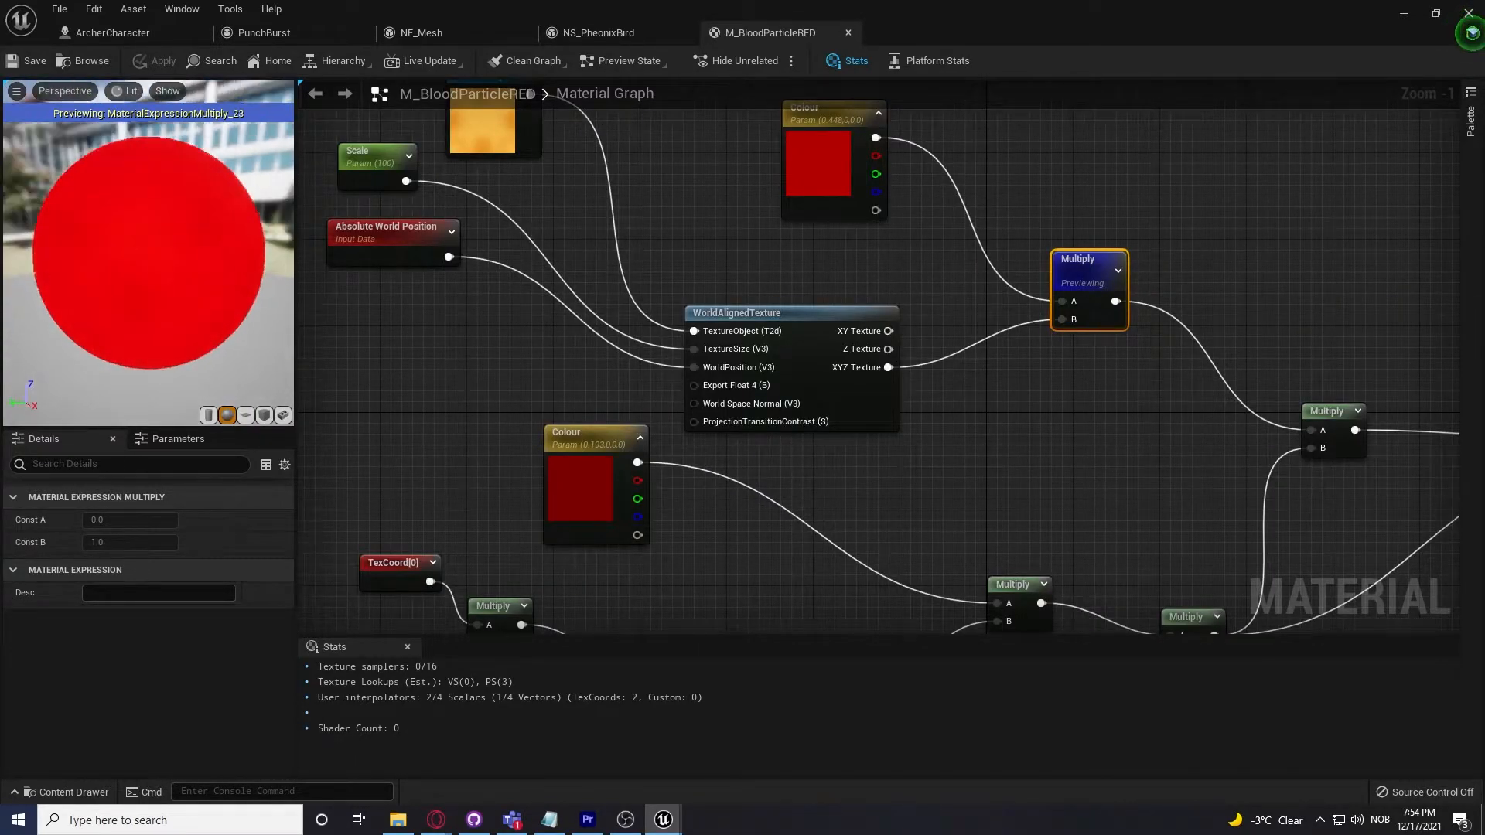
scroll(188, 242, up, 3)
scroll(188, 243, down, 5)
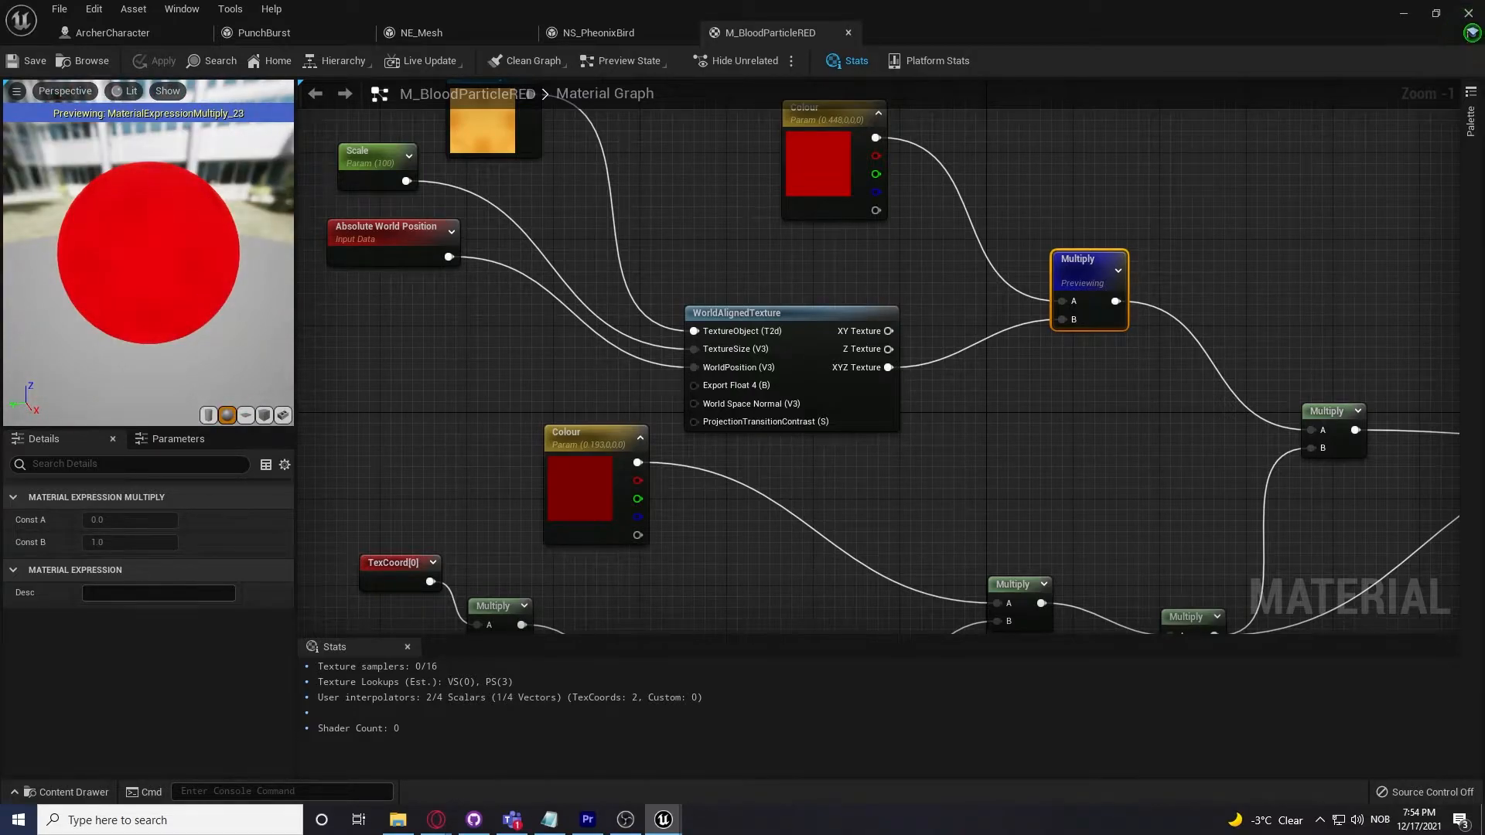
right_click(1083, 290)
click(1144, 305)
Step: Examine the RadialGradientExponential, second Colour and EmissionStrength section of the material graph and orbit the preview sphere
right_drag(1044, 425, 1106, 124)
right_drag(1000, 207, 850, 232)
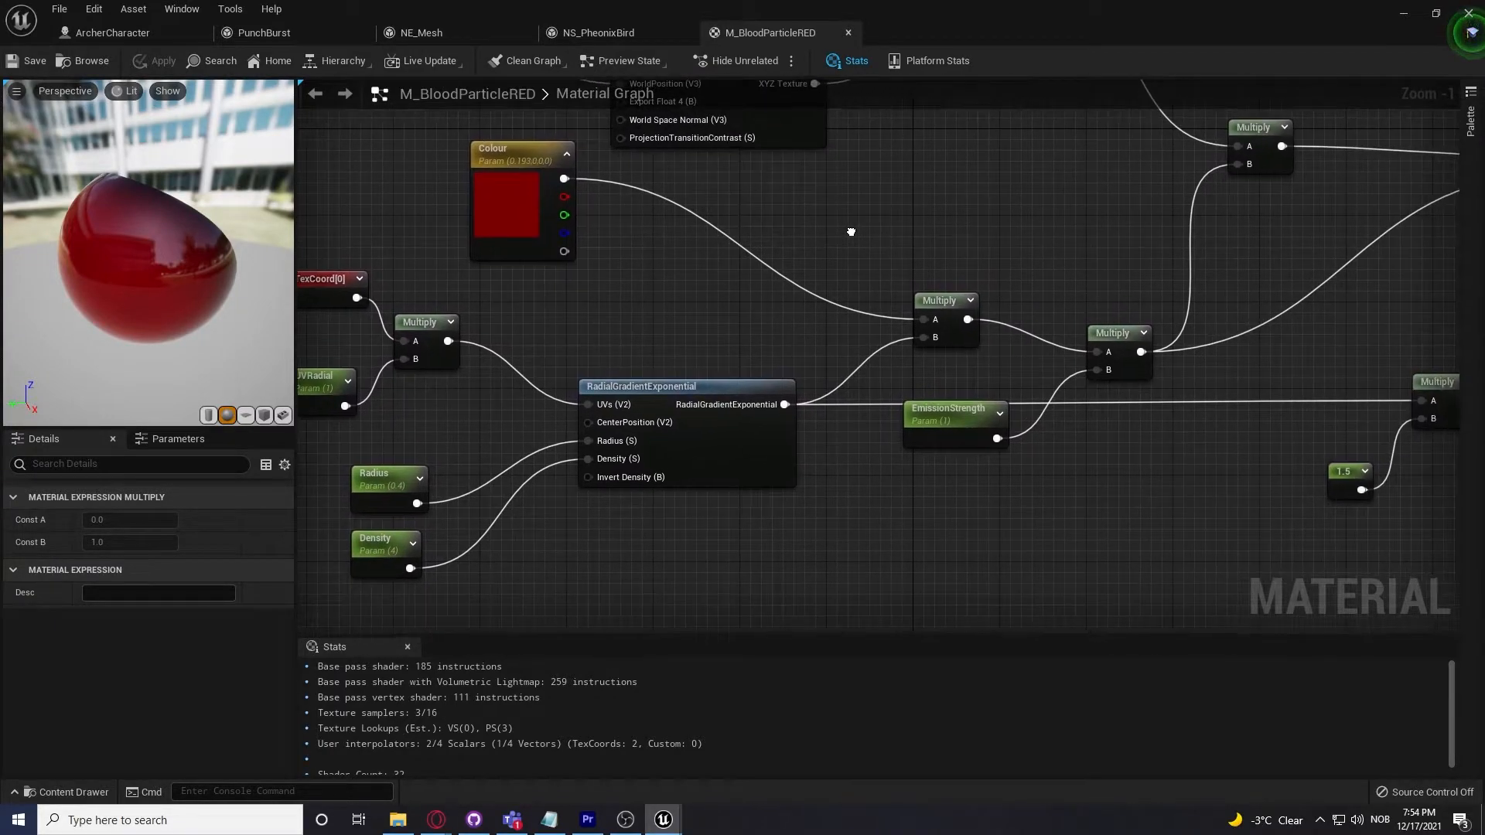
mouse_move(82, 264)
mouse_down()
mouse_move(155, 248)
mouse_move(132, 232)
mouse_move(108, 263)
mouse_move(100, 247)
mouse_up()
right_drag(998, 235, 684, 365)
scroll(748, 345, down, 2)
right_drag(766, 336, 901, 276)
drag(246, 271, 189, 263)
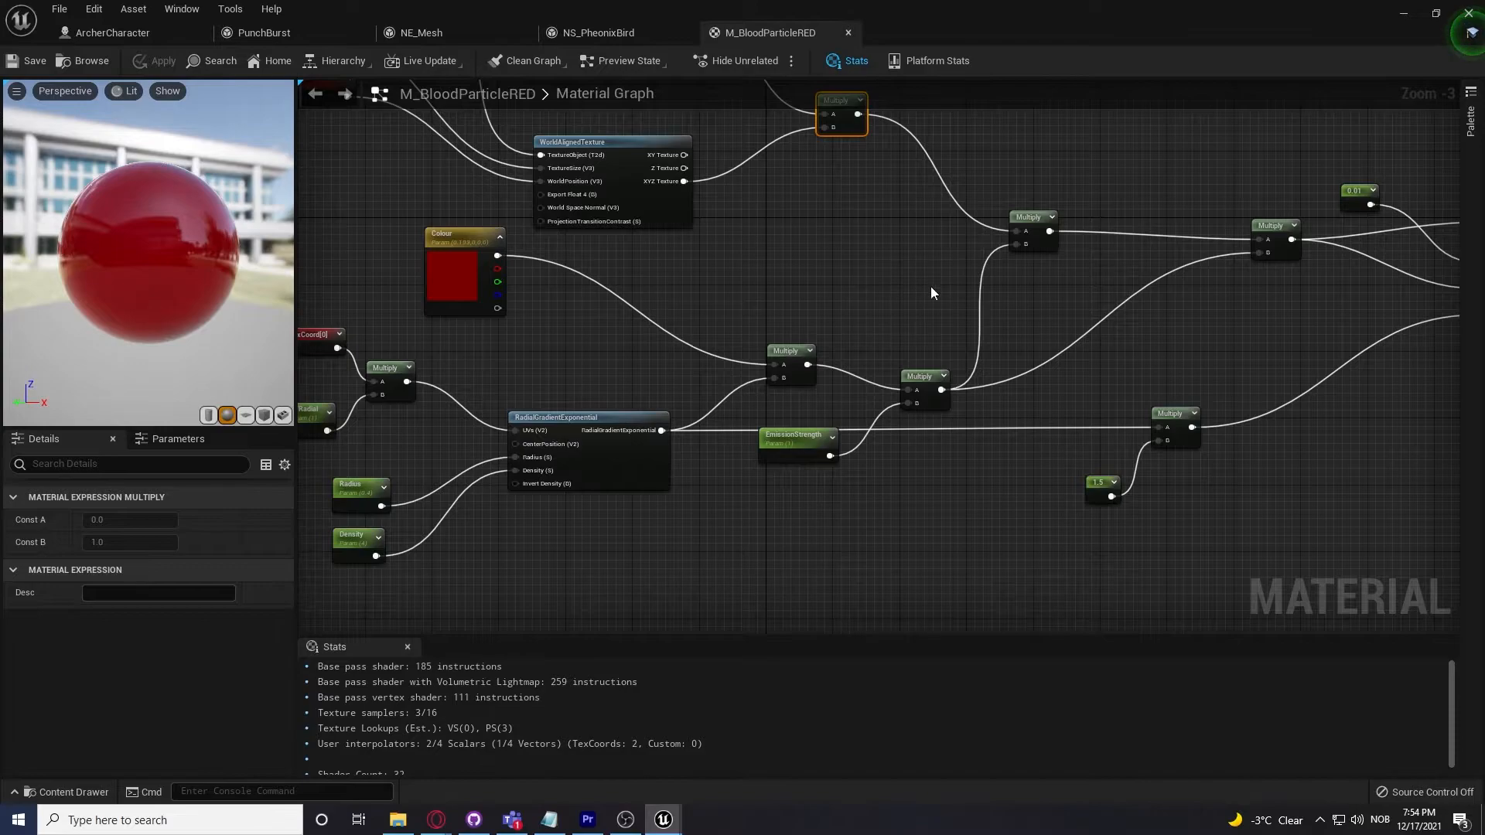
Step: Move the 0.01 roughness constant below the final Multiply node beside the material output and save M_BloodParticleRED
right_drag(940, 294, 628, 314)
scroll(1038, 334, up, 2)
mouse_move(1002, 341)
right_down()
mouse_move(1068, 219)
mouse_move(1001, 331)
right_up()
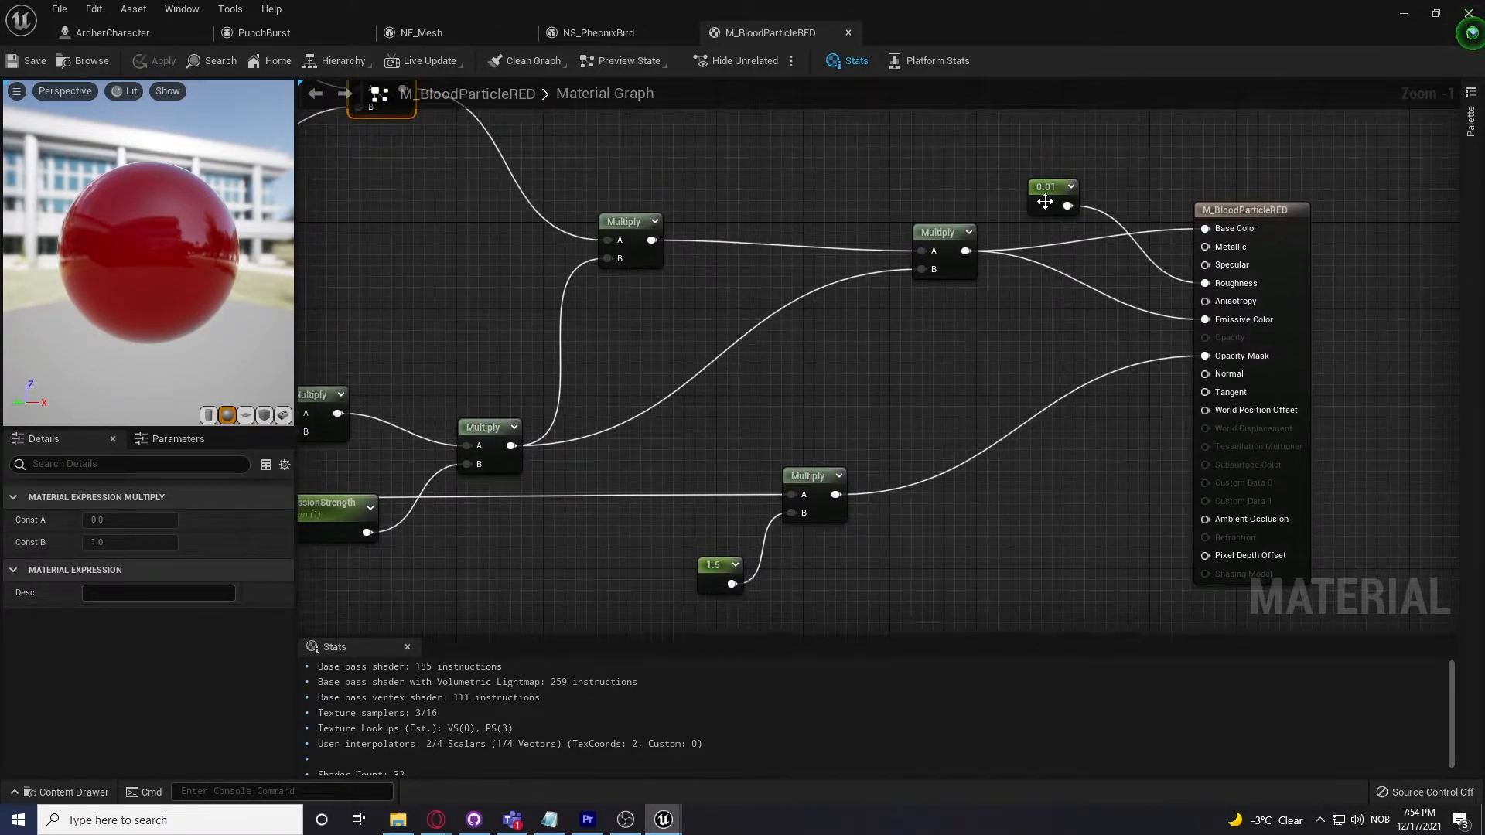
drag(1046, 199, 996, 331)
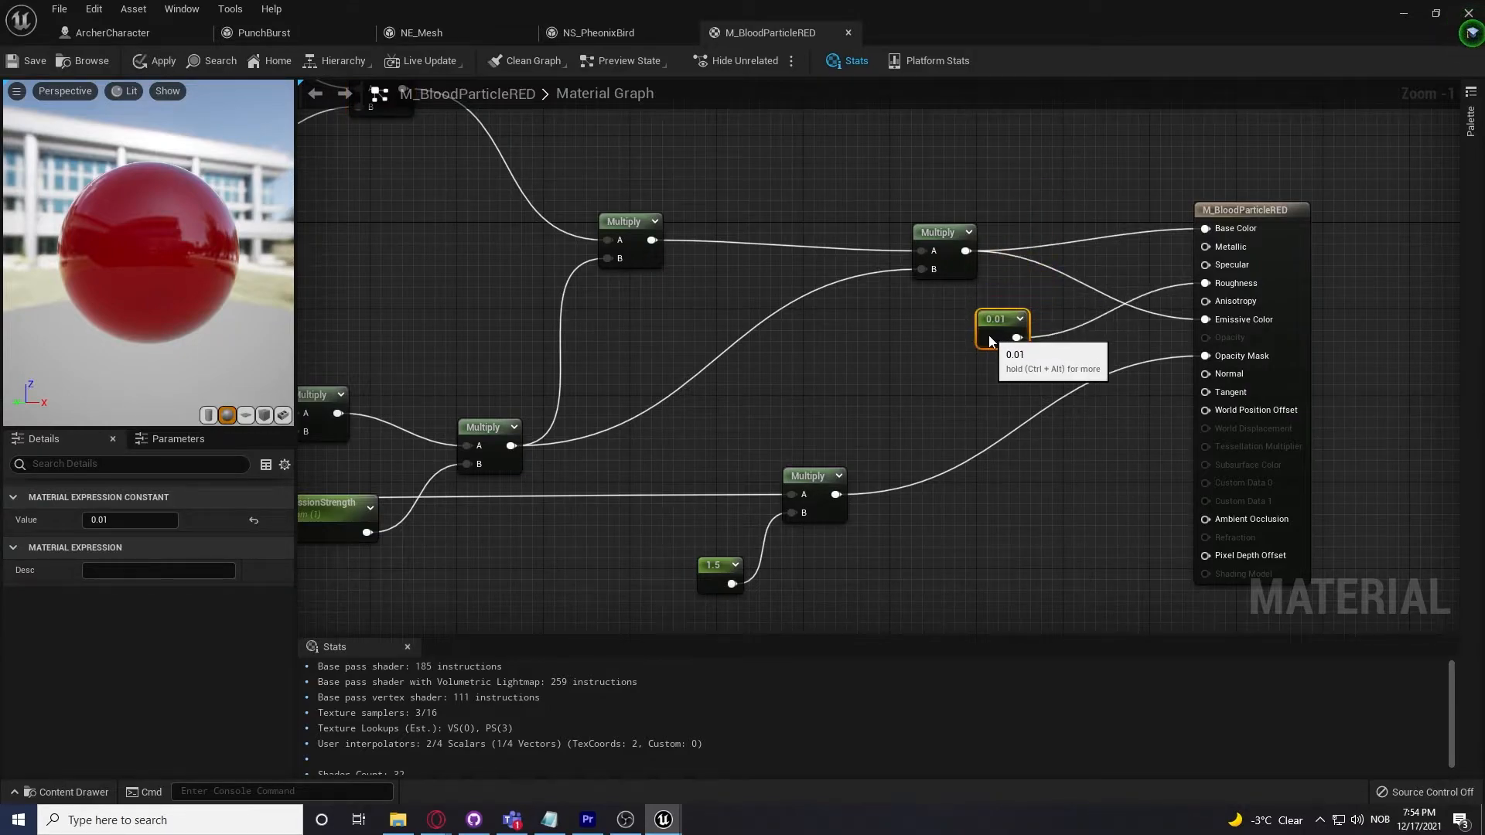
right_drag(879, 370, 902, 297)
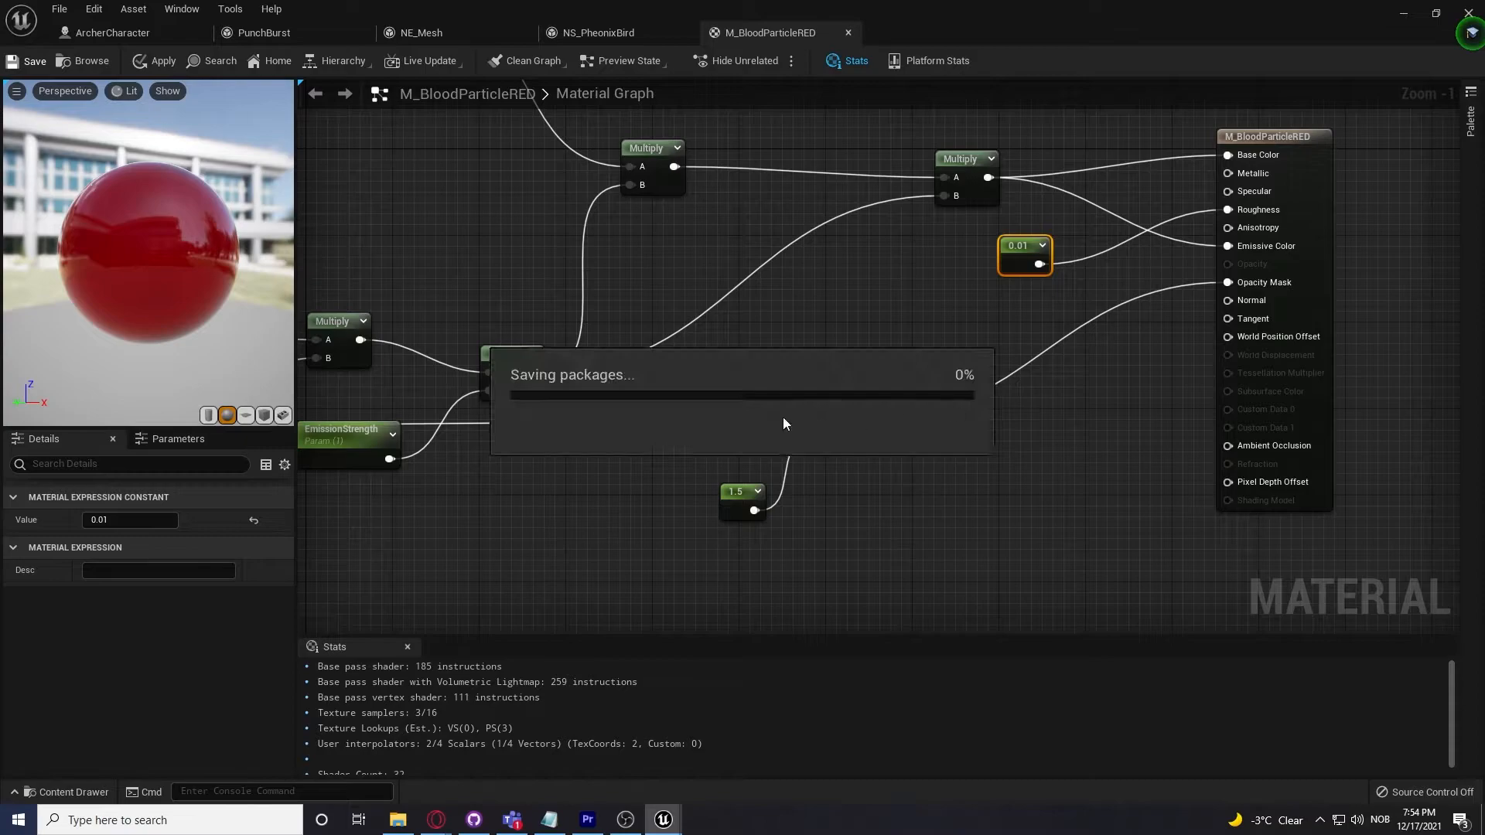
Step: Highlight the Multiply node and its 1.5 constant feeding the Opacity Mask, and review the connections to the material output
right_drag(795, 446, 1036, 308)
drag(1128, 411, 980, 288)
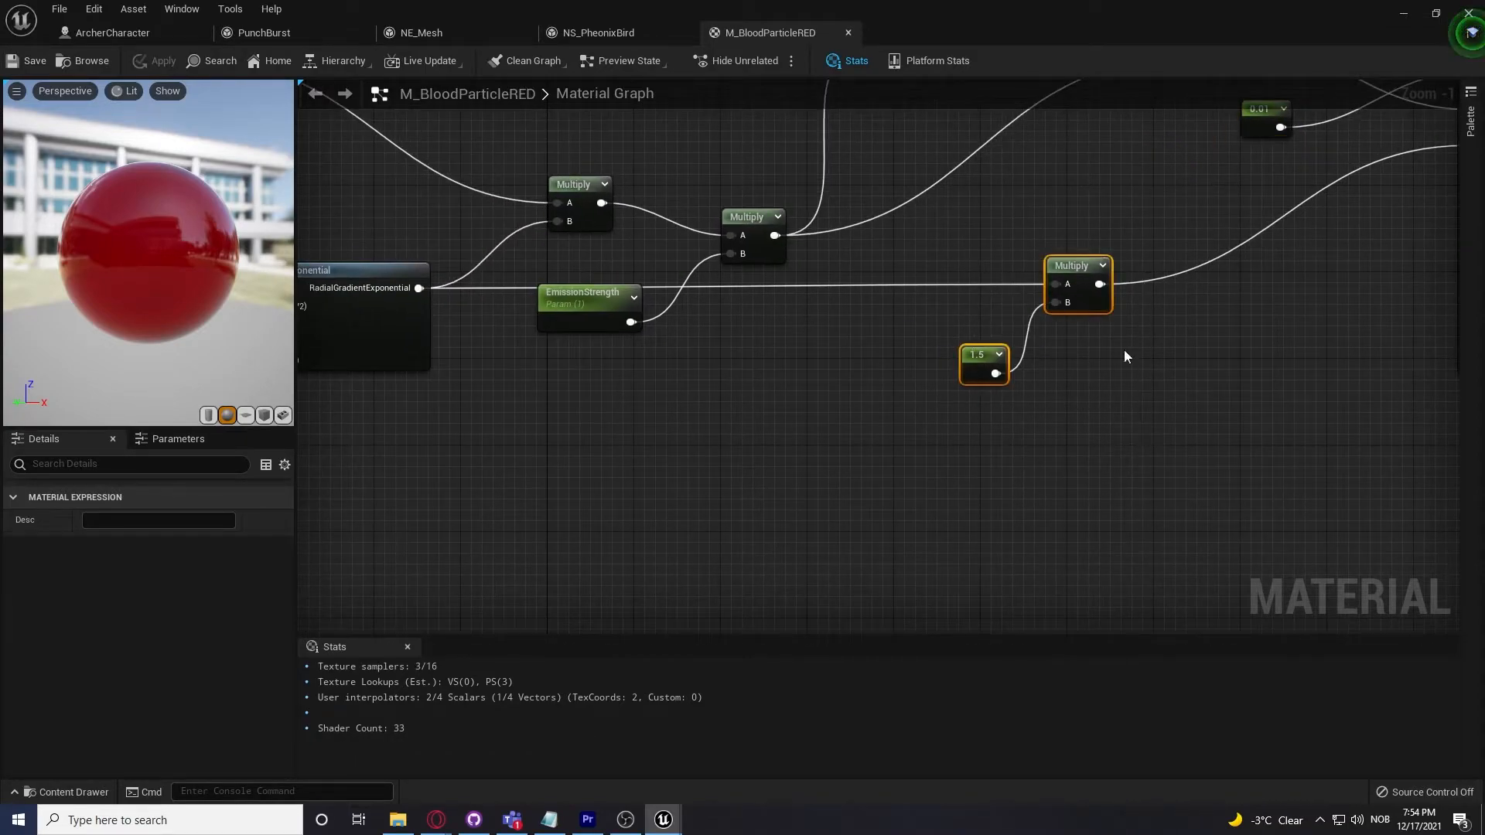
click(1227, 435)
right_drag(1228, 435, 772, 506)
scroll(779, 480, down, 2)
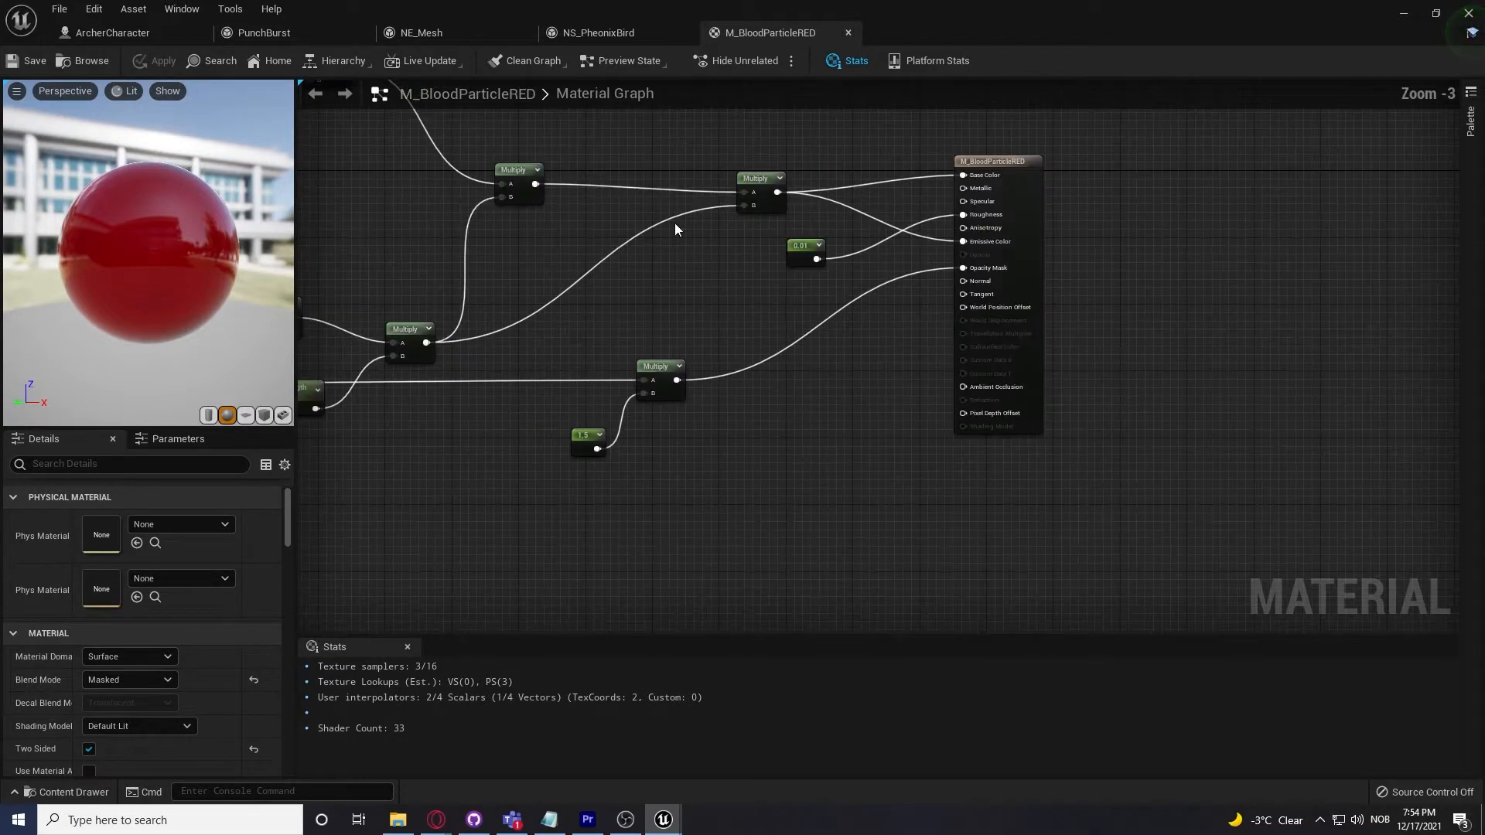
Step: Open the M_BloodParticleBLACK material from the ShaderStuff content folder
click(70, 792)
click(499, 611)
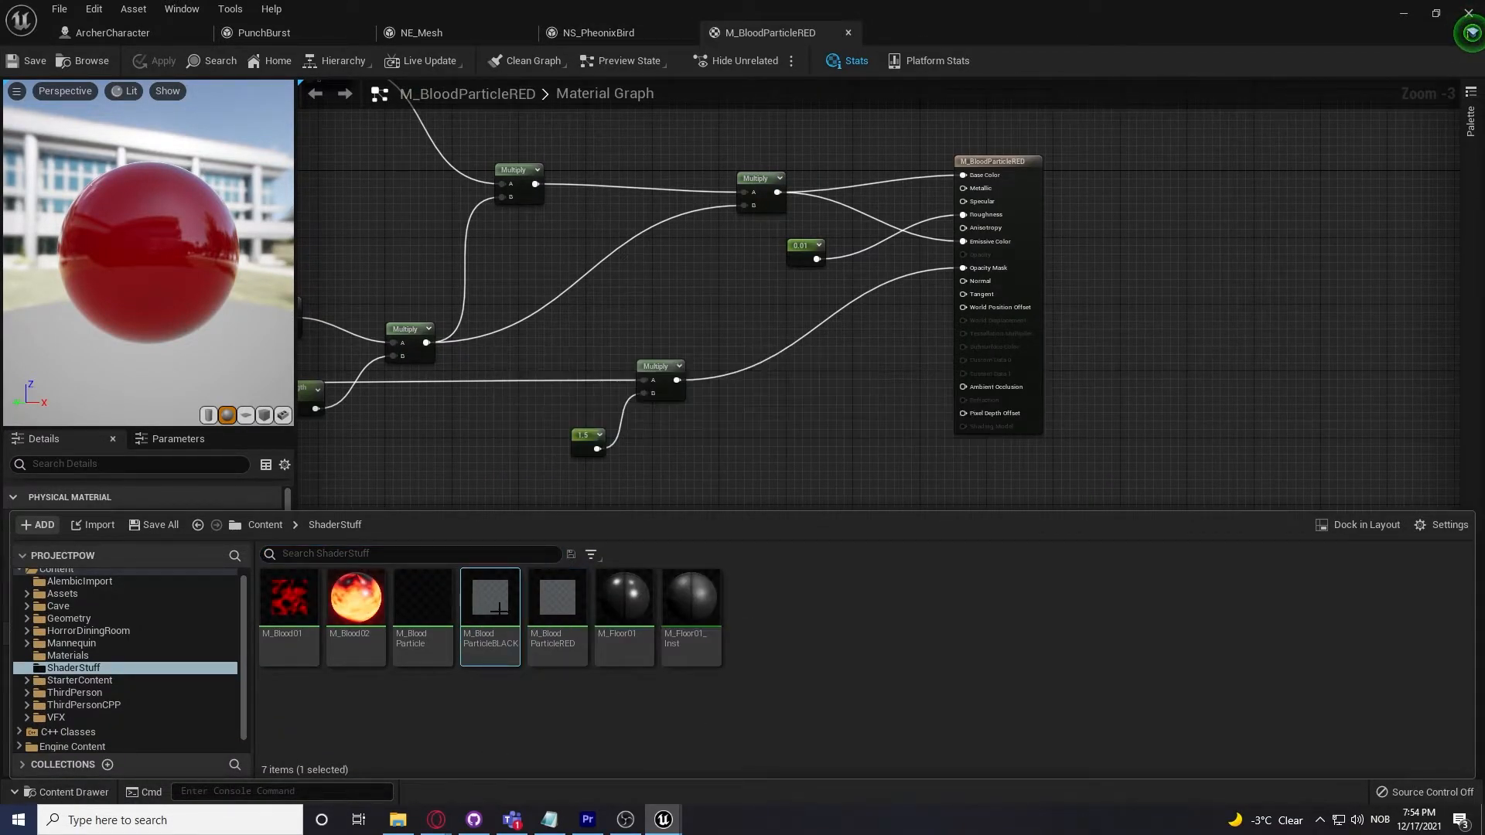
double_click(499, 611)
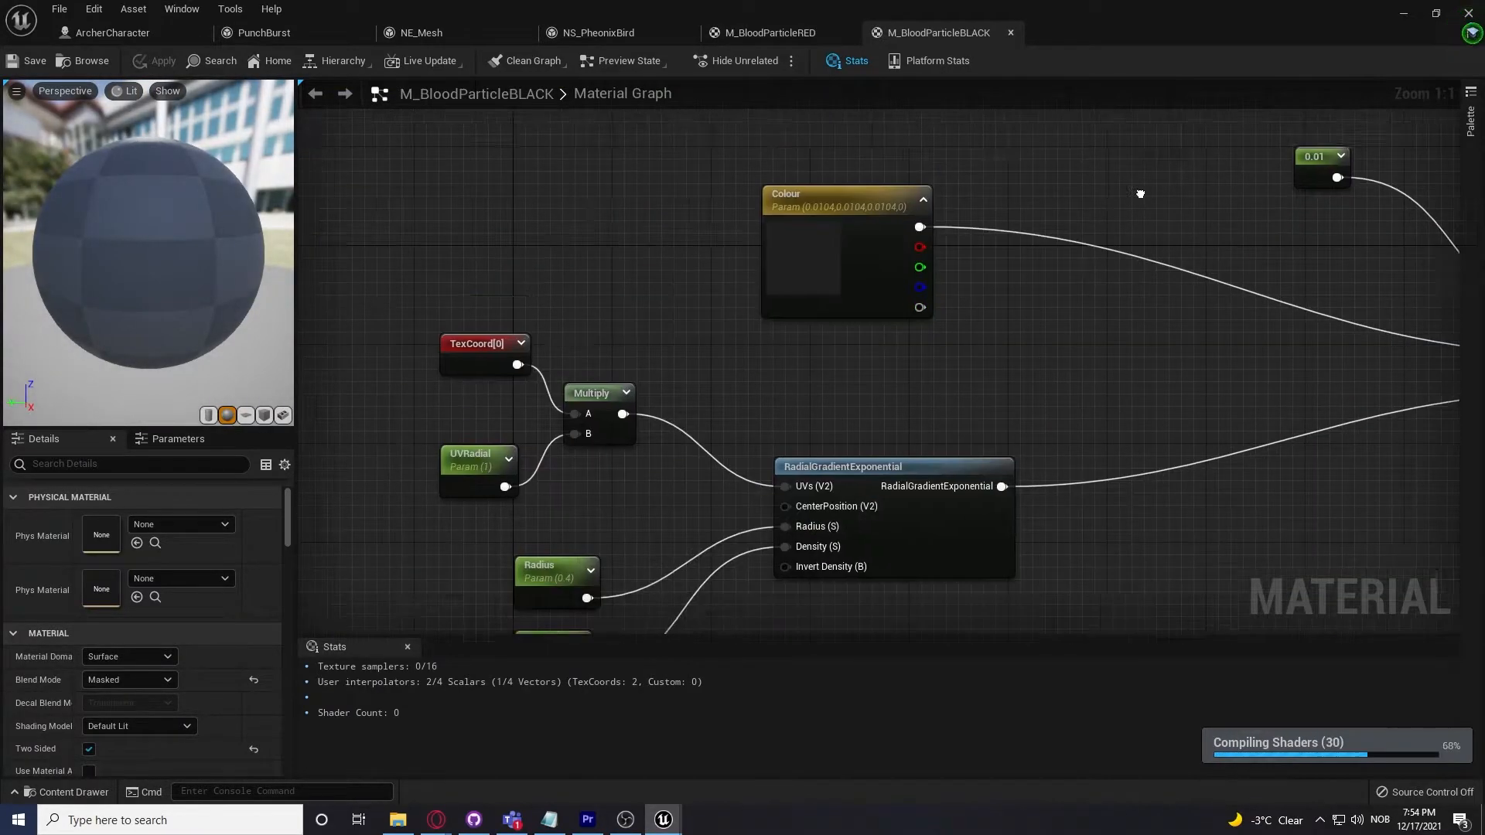
Step: Examine M_BloodParticleBLACK's radial gradient, Colour and roughness nodes up to the material output, and inspect its preview sphere
right_drag(1123, 230, 1173, 128)
scroll(1171, 130, down, 1)
right_drag(1130, 236, 1100, 234)
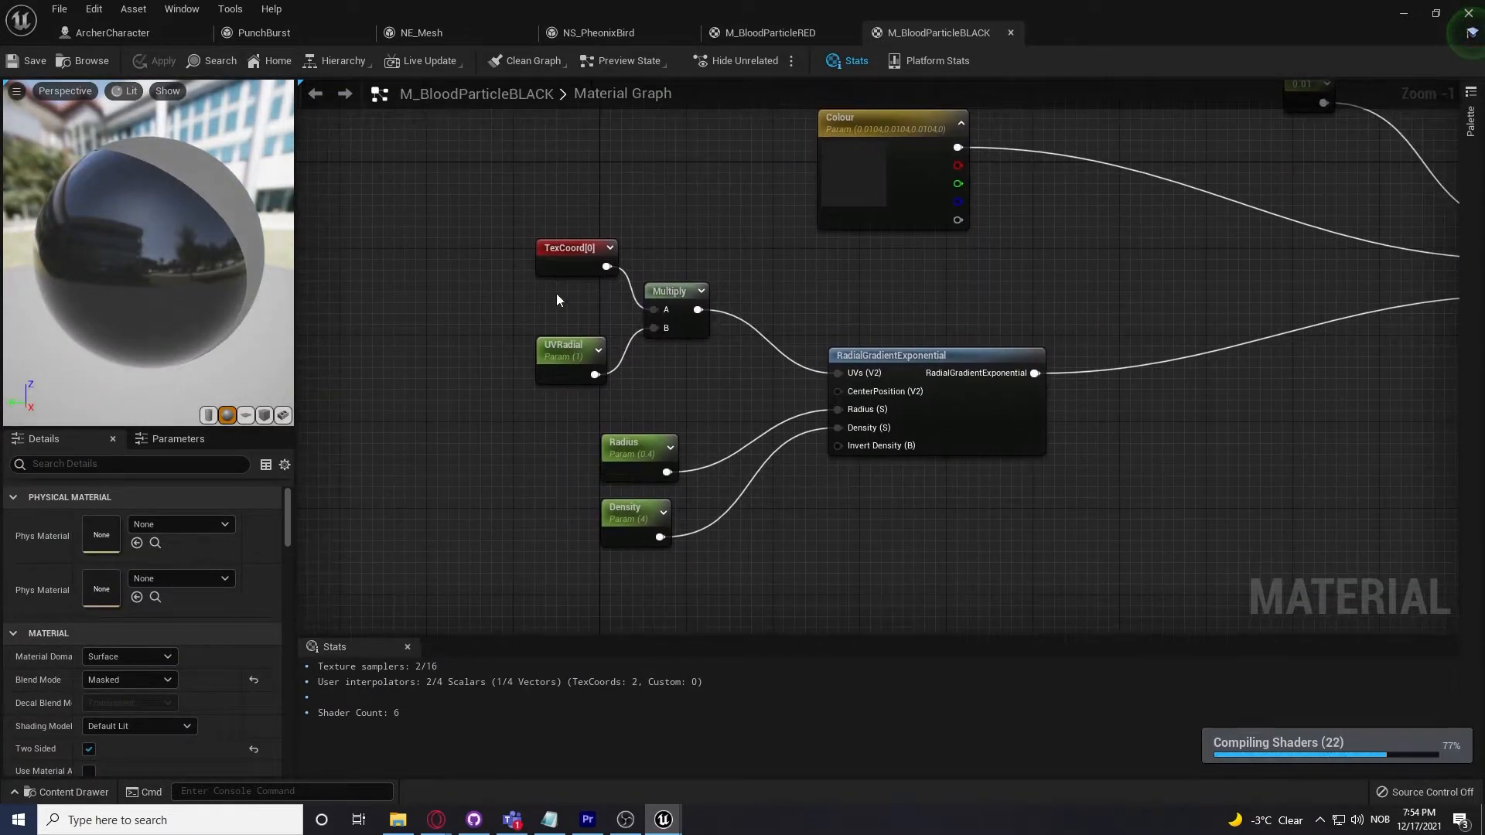
mouse_move(214, 253)
mouse_down()
mouse_move(279, 255)
mouse_move(248, 246)
mouse_move(224, 301)
mouse_move(229, 249)
mouse_up()
right_drag(1021, 303, 815, 324)
scroll(137, 235, down, 5)
mouse_move(137, 235)
mouse_down()
mouse_move(178, 225)
mouse_move(175, 255)
mouse_move(146, 236)
mouse_up()
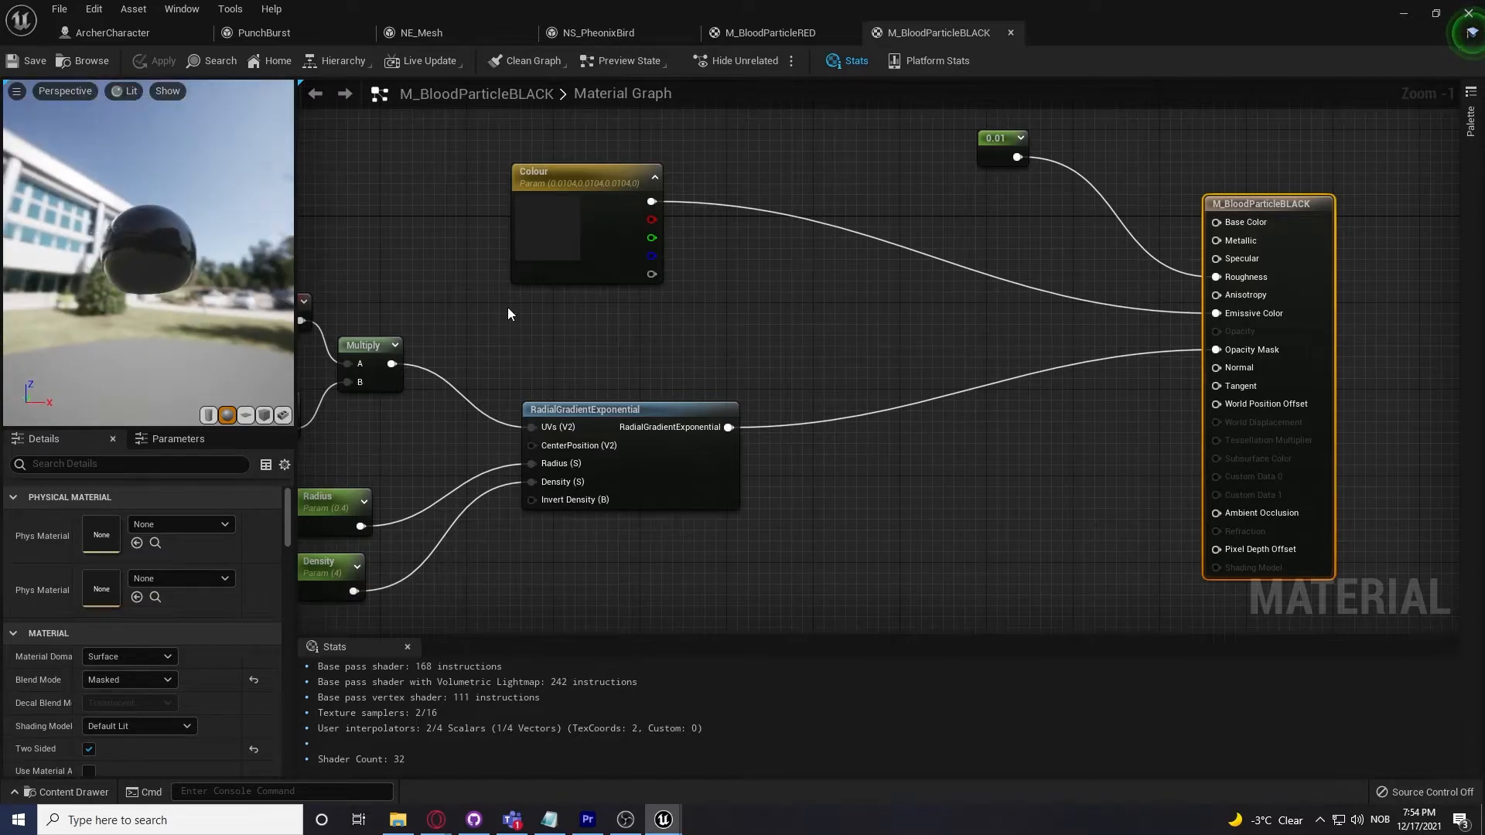
right_drag(897, 259, 836, 231)
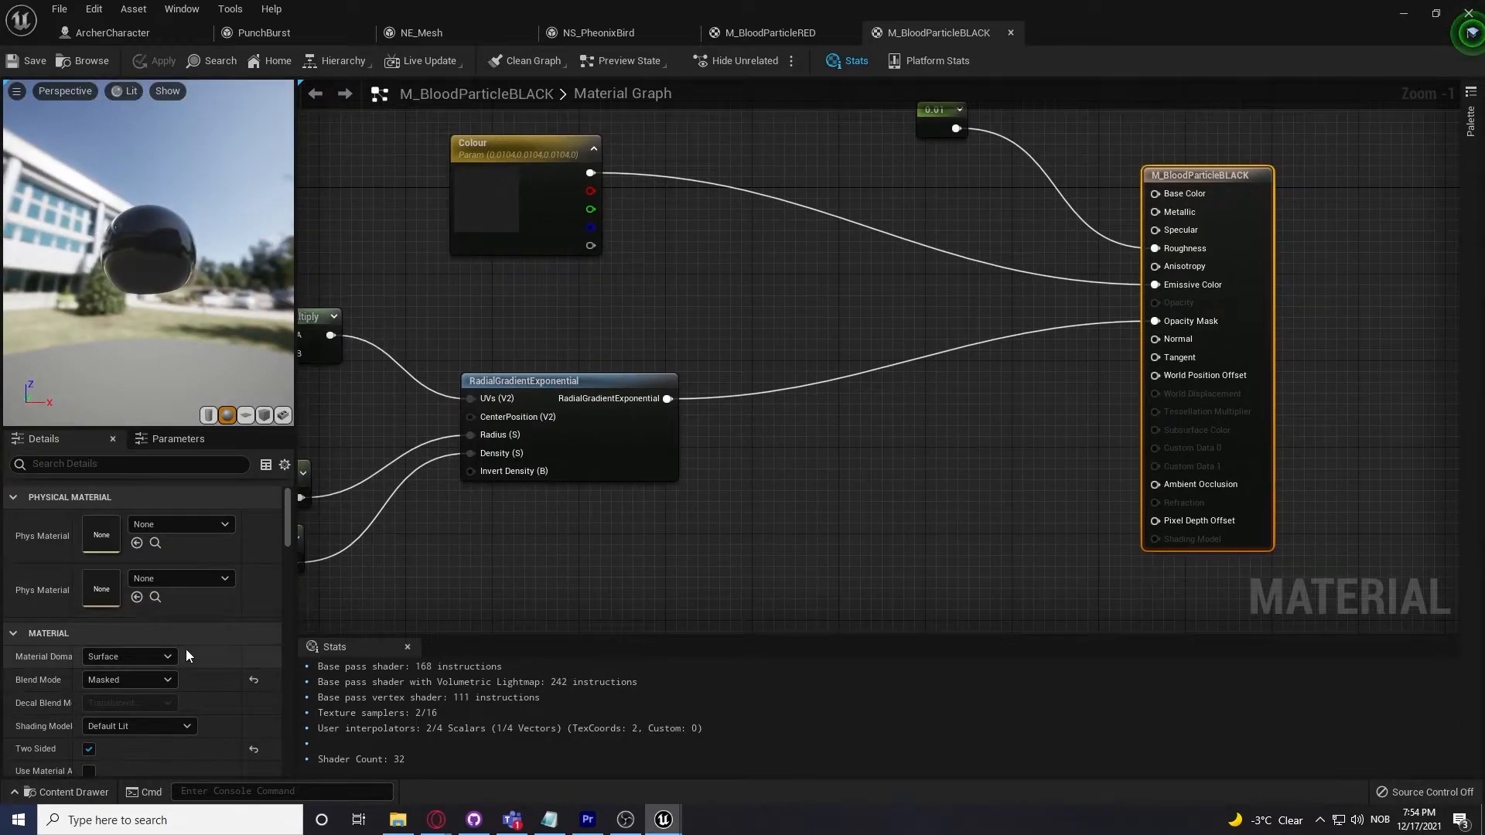
Step: Open SpawnSequence from the project content and scrub through it, and scrub through the Pheonix, light and post-process tracks of FlightAttackSequence
click(54, 792)
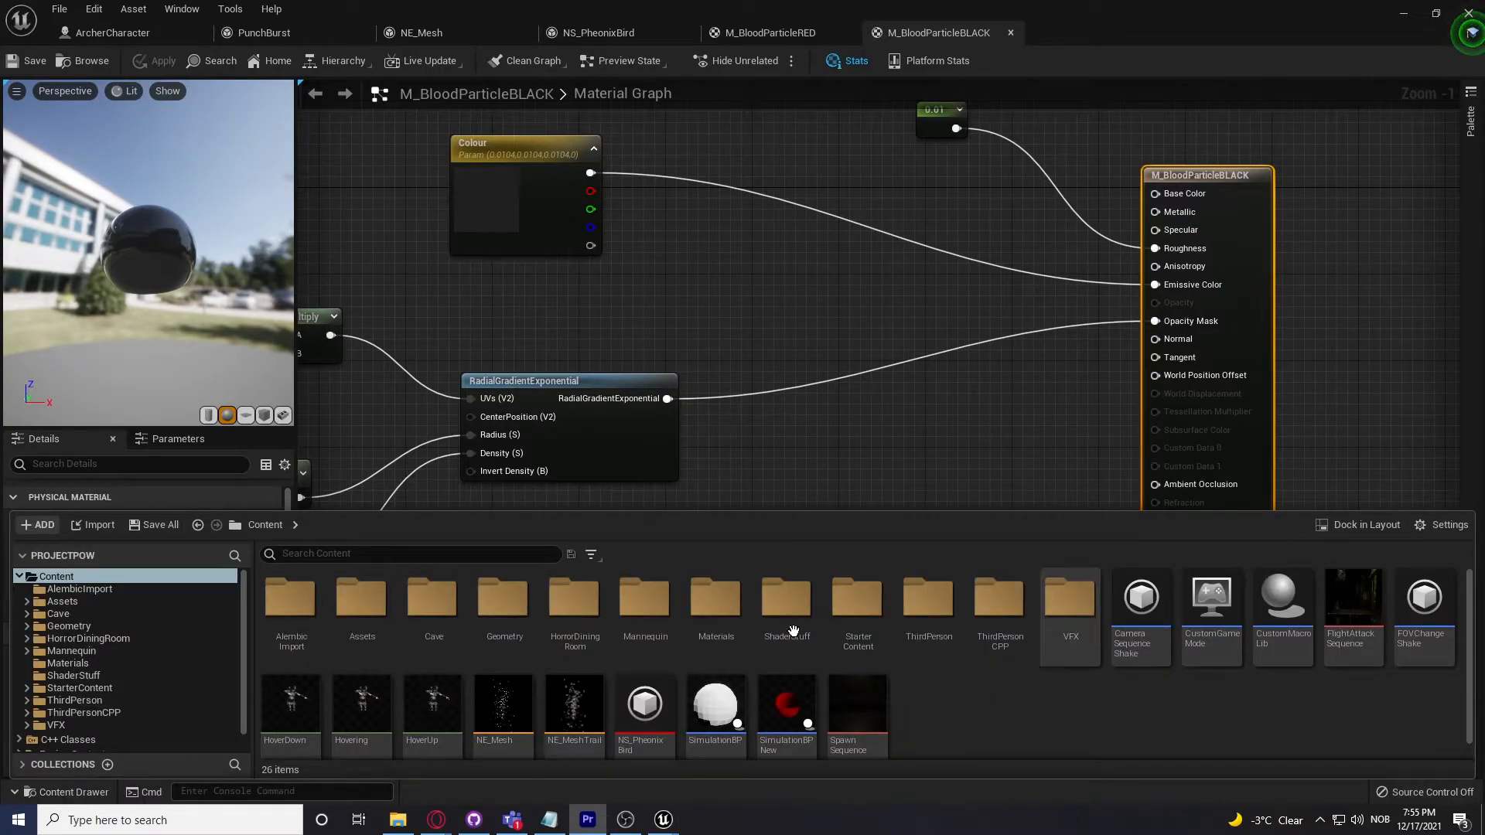
double_click(855, 704)
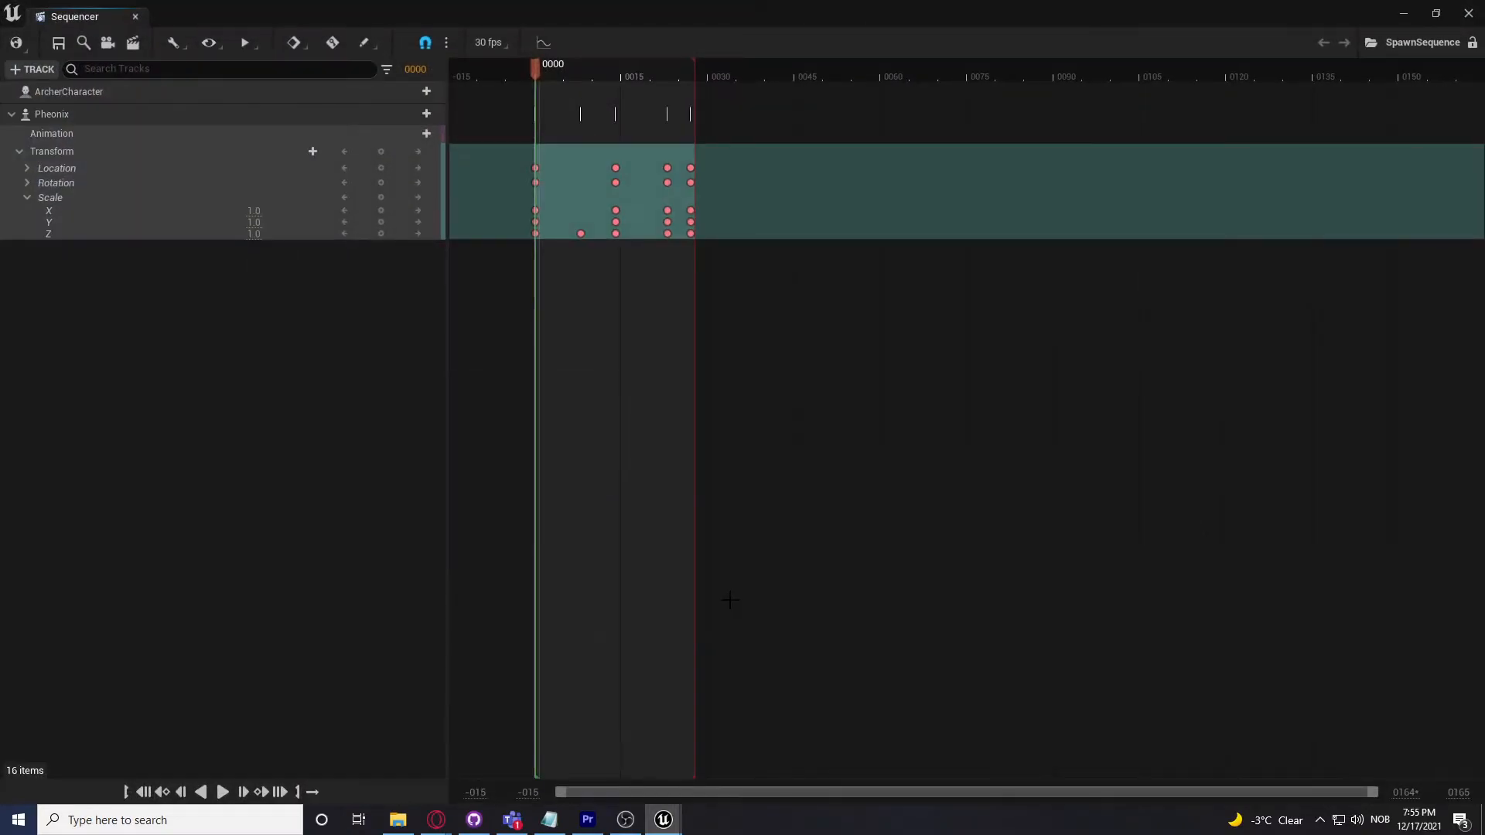
mouse_move(537, 68)
mouse_down()
mouse_move(703, 67)
mouse_move(537, 68)
mouse_up()
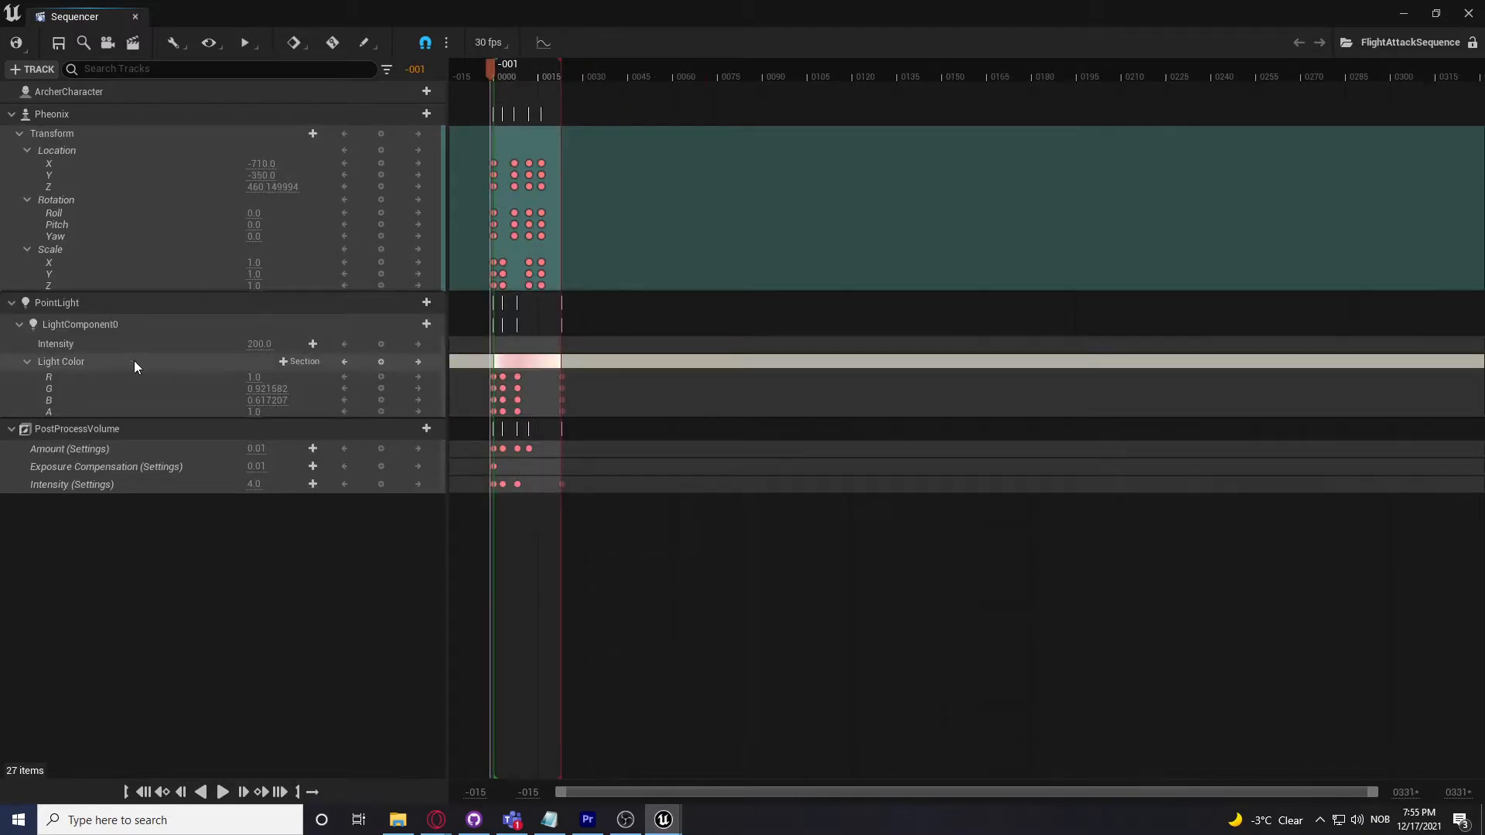
mouse_move(489, 63)
mouse_down()
mouse_move(550, 64)
mouse_move(496, 62)
mouse_up()
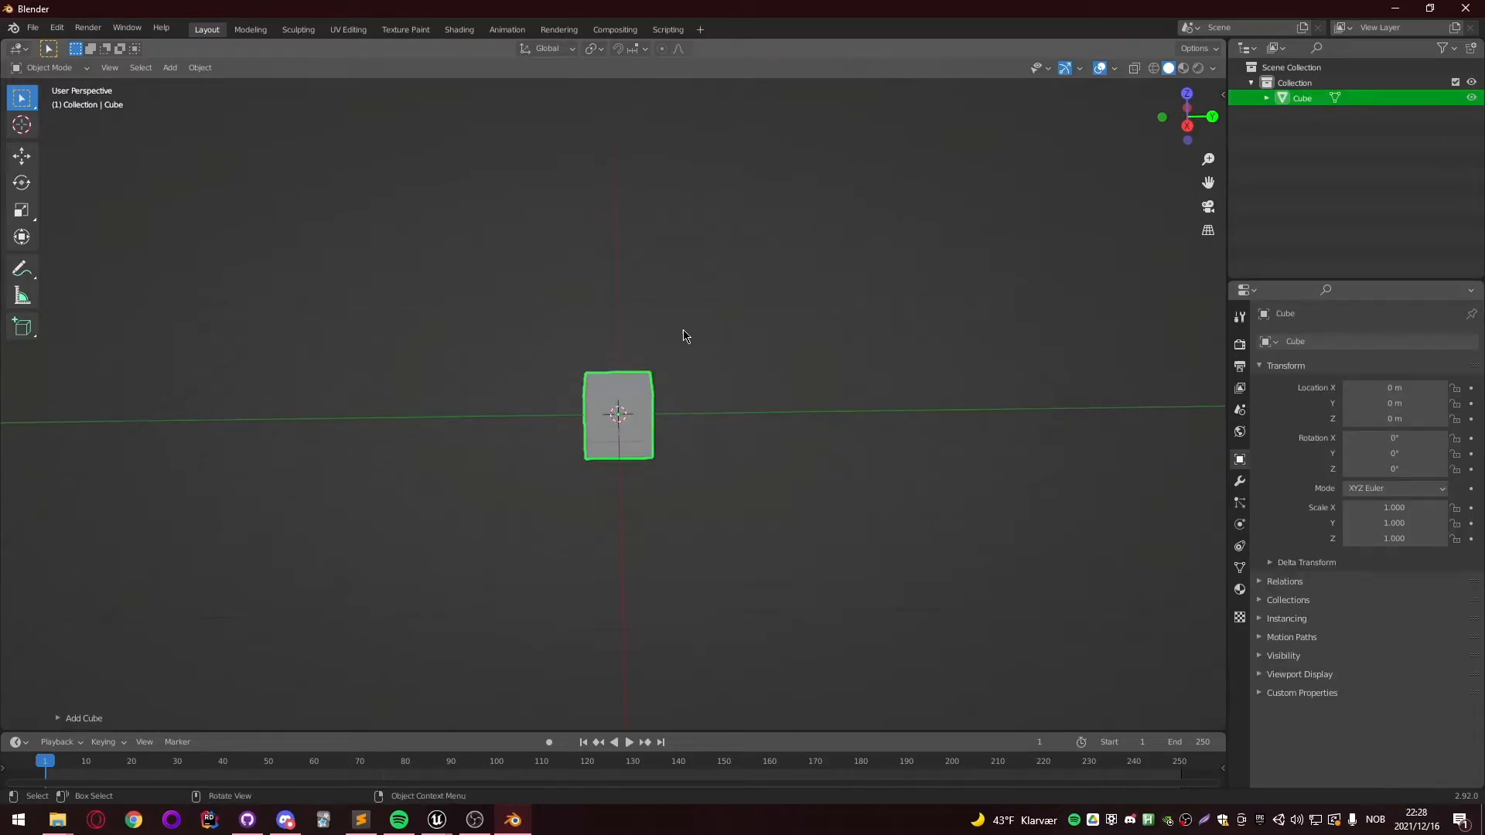
Step: Switch to Blender and scale the cube up to about 6.76 in X, 6.12 in Y and 4.38 in Z
key(s)
key(y)
click(1138, 324)
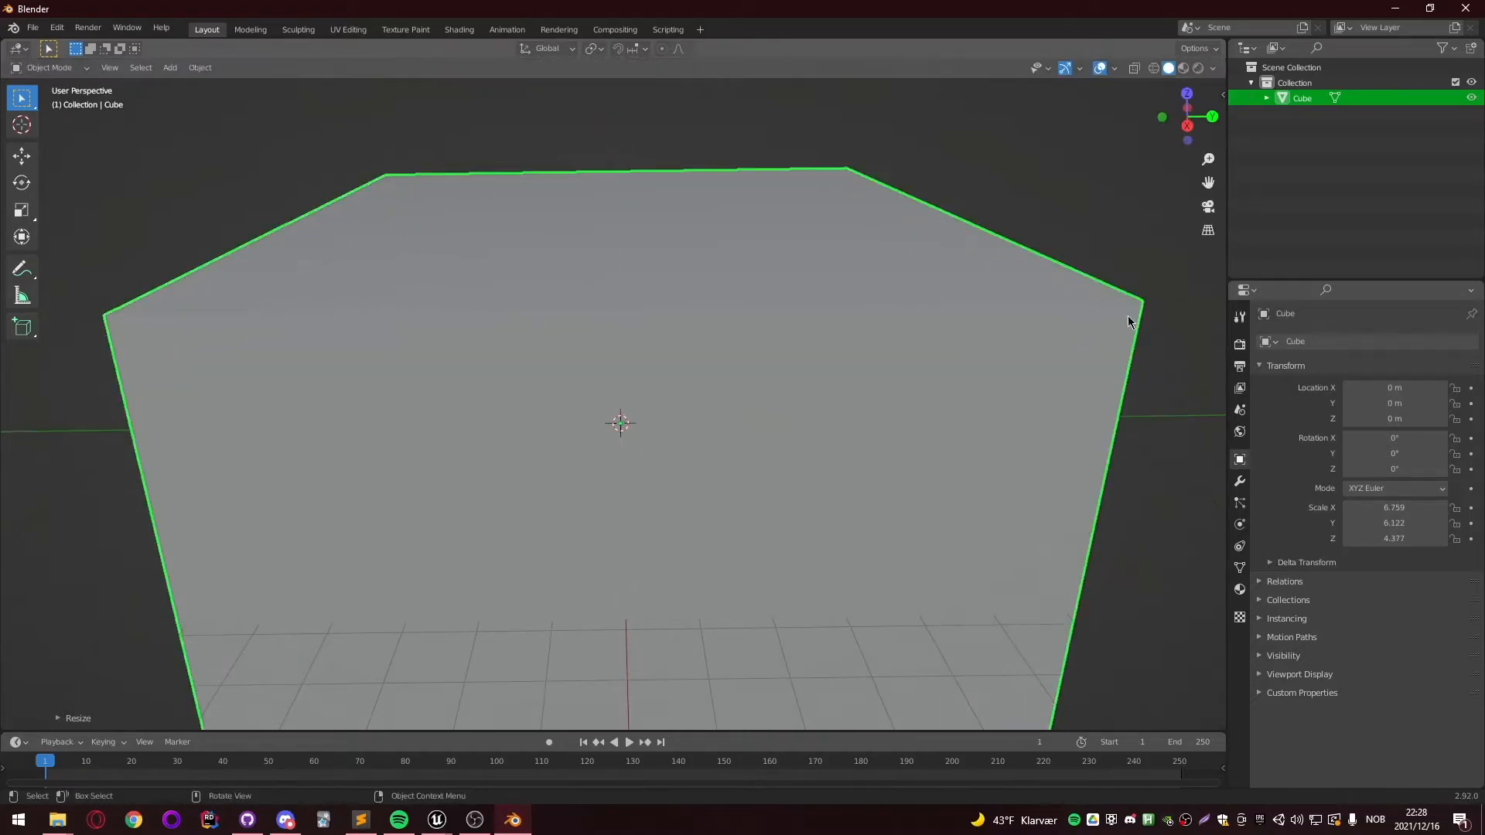
Step: Scale the cube down to about 1.70 in Z and raise it along Z to about 1.95 m
key(s)
key(z)
click(813, 346)
key(g)
key(z)
click(814, 256)
scroll(563, 316, up, 2)
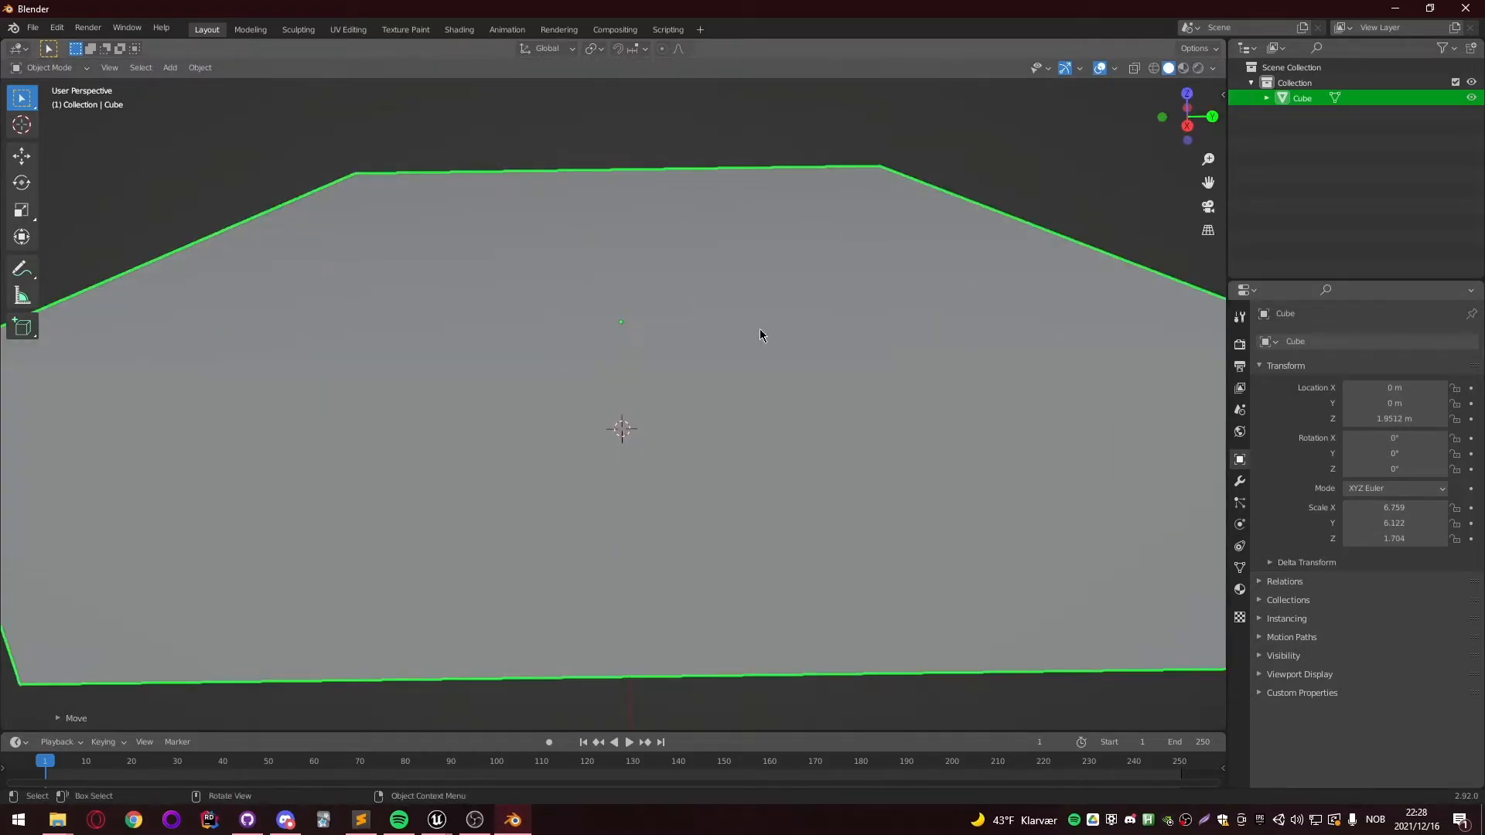
Step: Enable fluid physics on the cube as a Domain and set its domain type to Liquid
click(1240, 546)
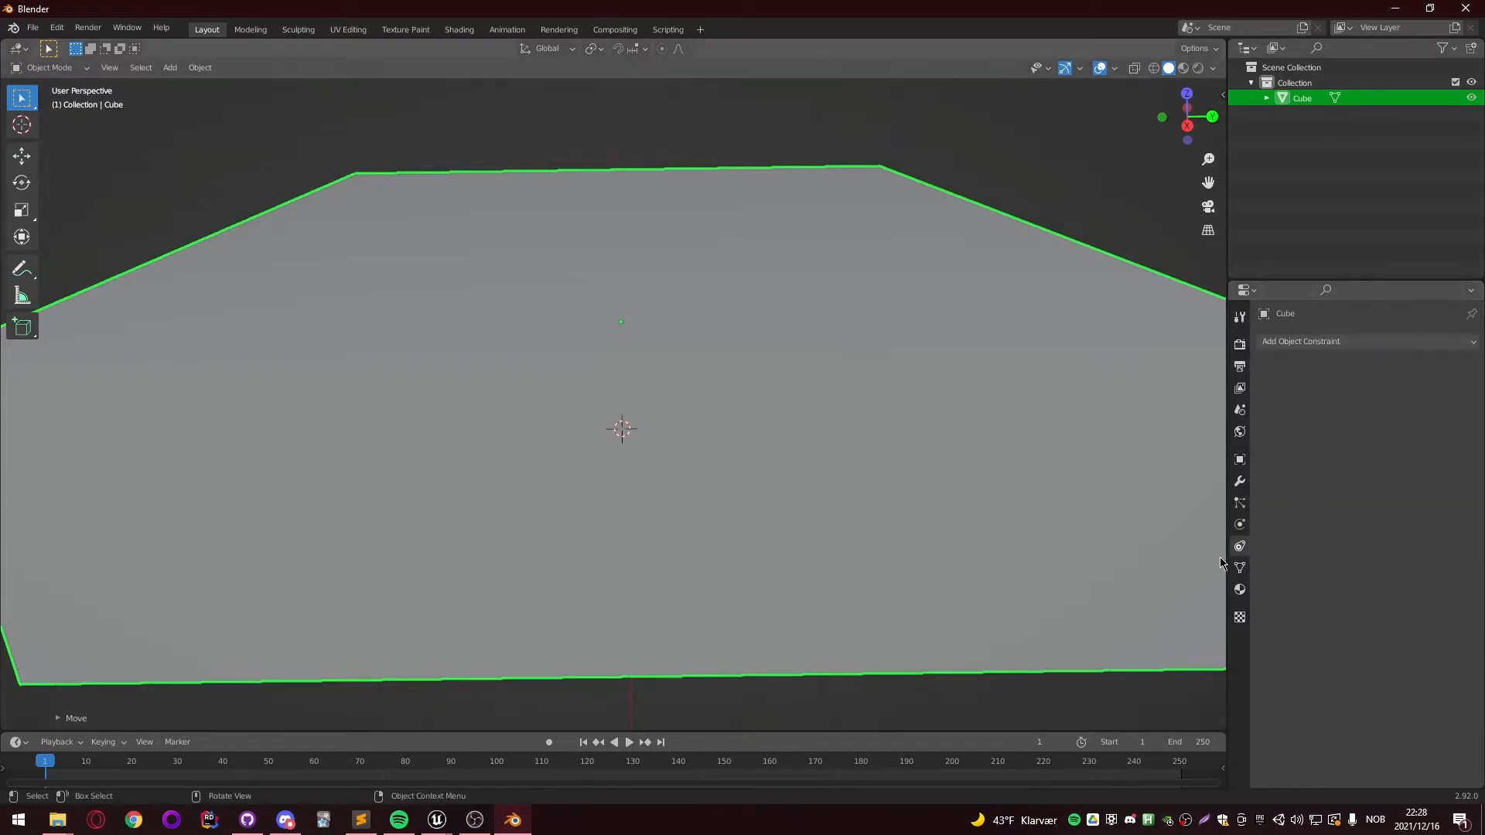
click(1240, 568)
click(1240, 525)
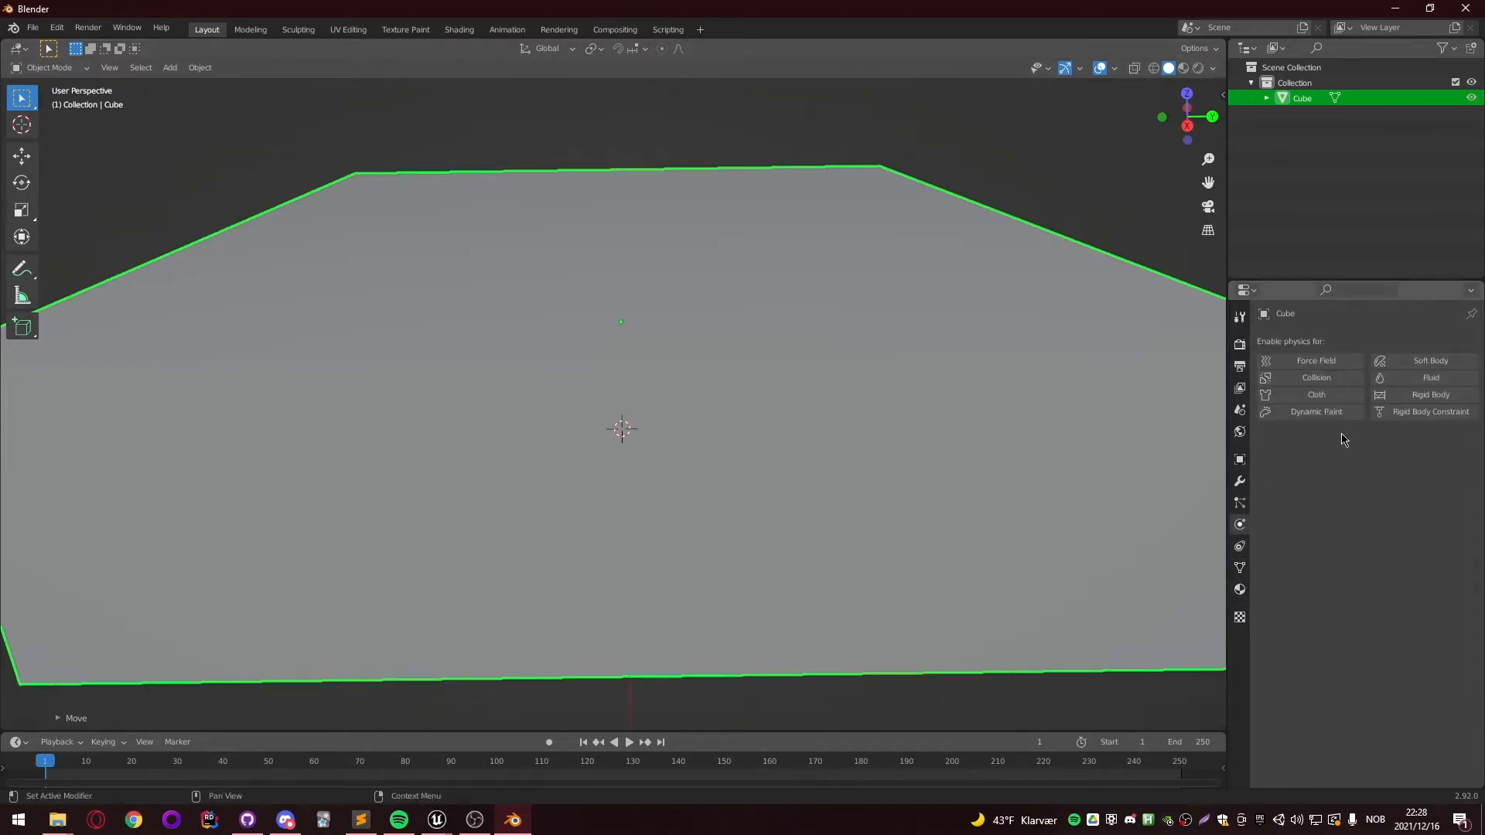
click(1434, 381)
click(1389, 459)
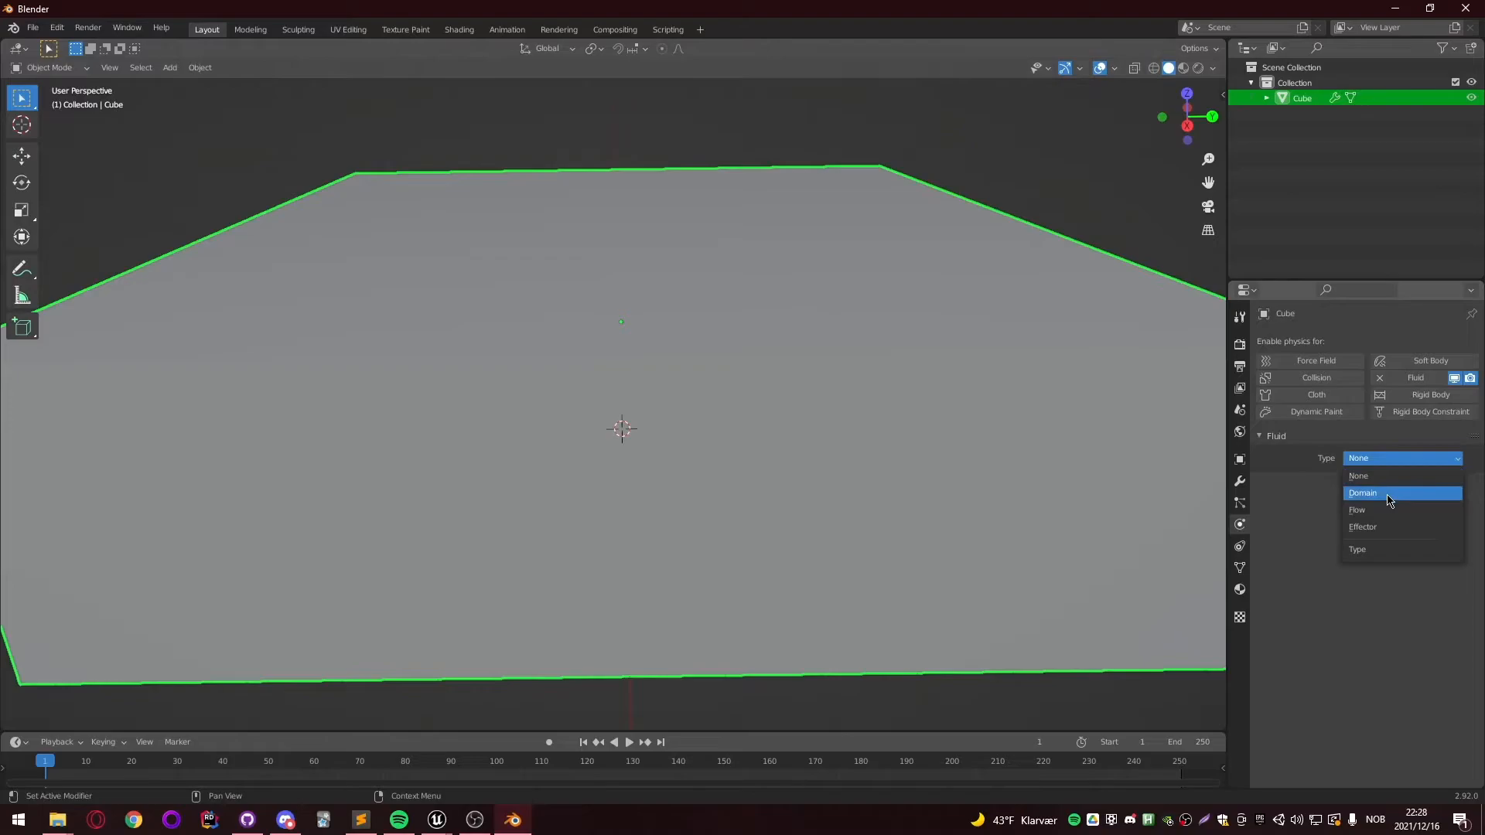
click(1389, 495)
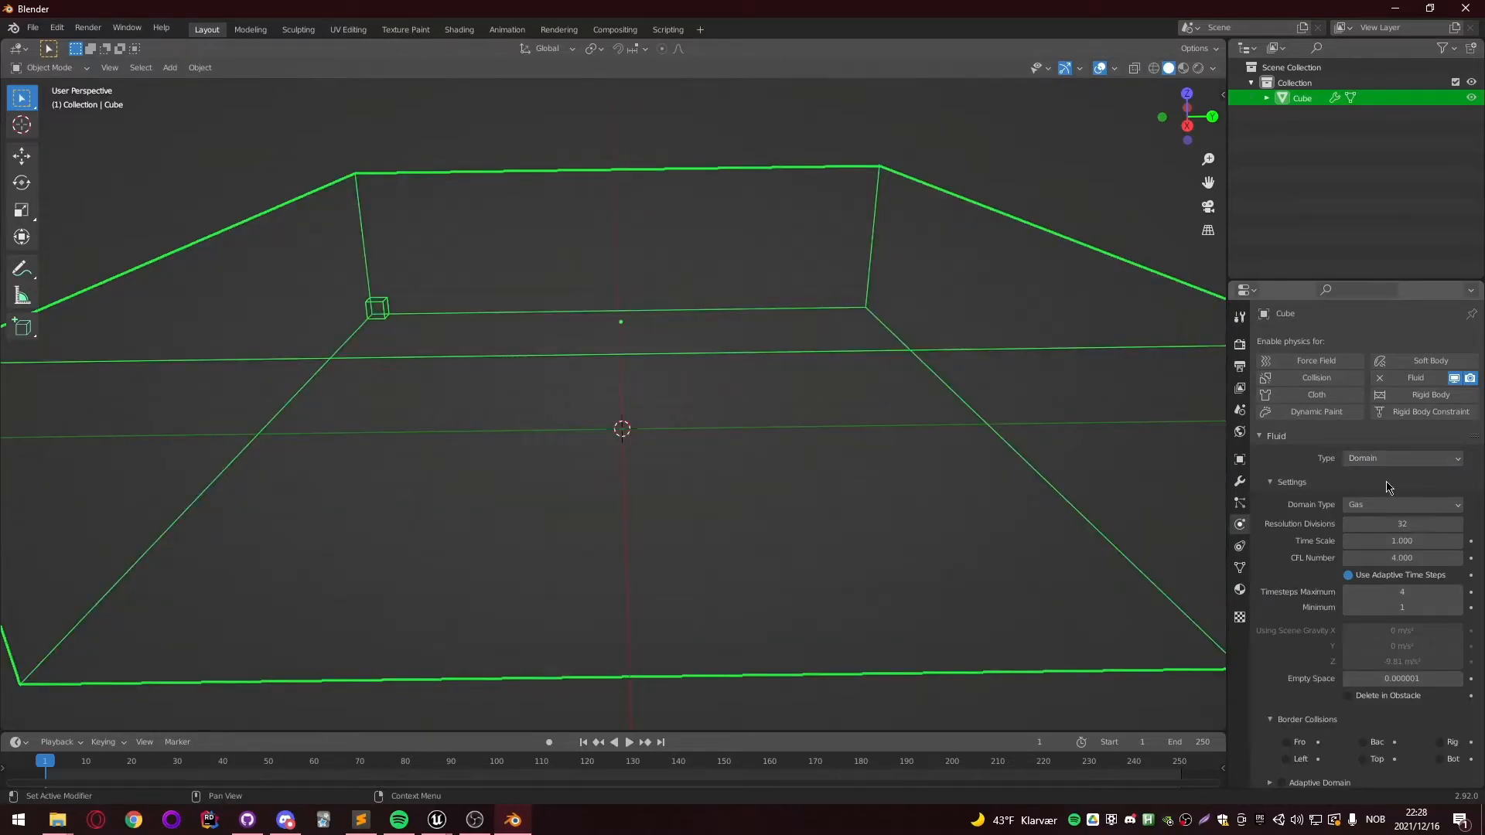
scroll(1328, 482, down, 3)
click(1388, 410)
click(1367, 449)
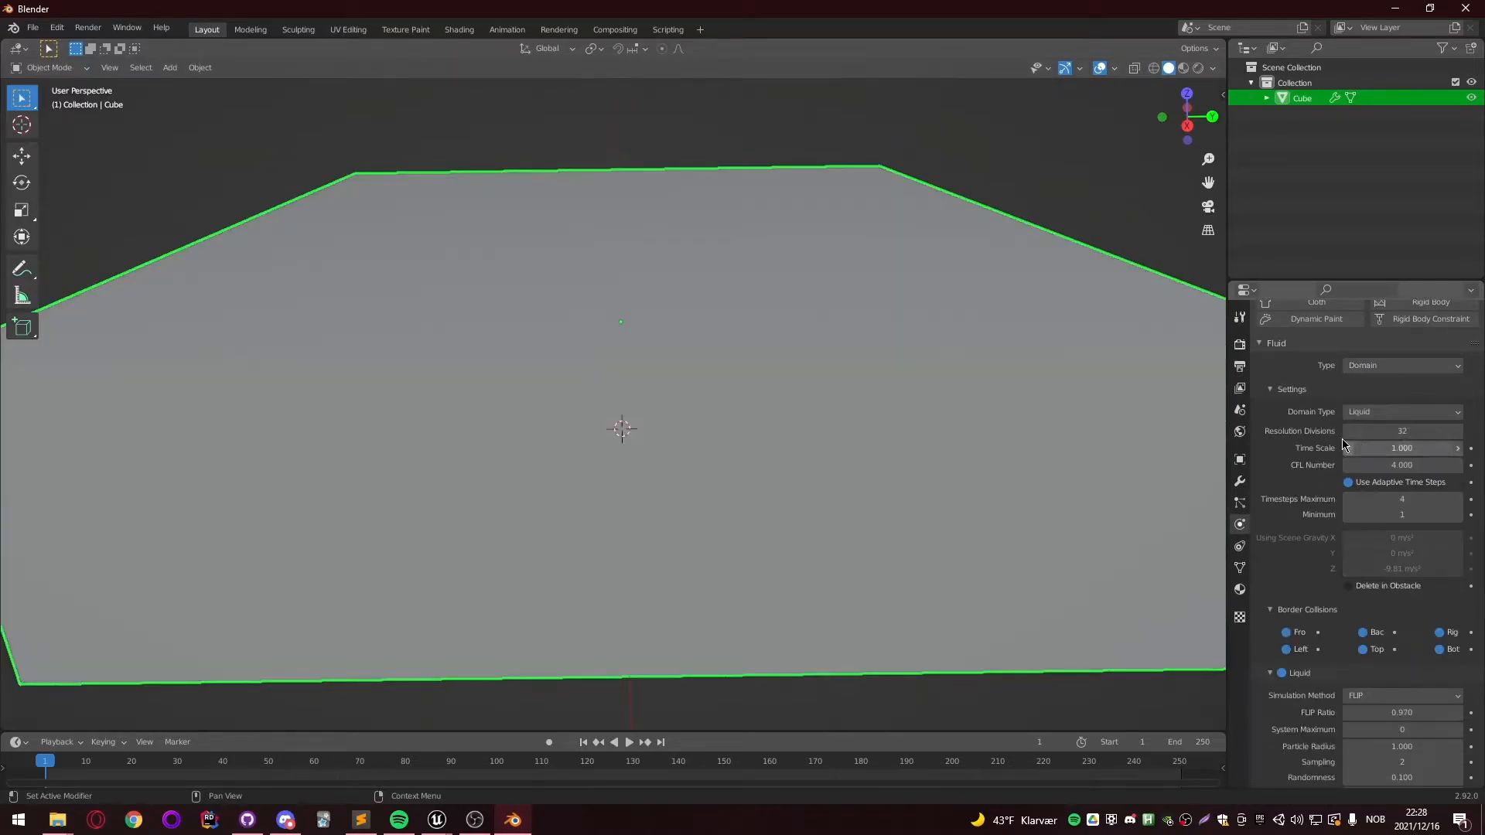
Step: Enable mesh generation for the liquid domain and set the end frame to 50
scroll(1327, 436, down, 5)
scroll(1327, 436, down, 9)
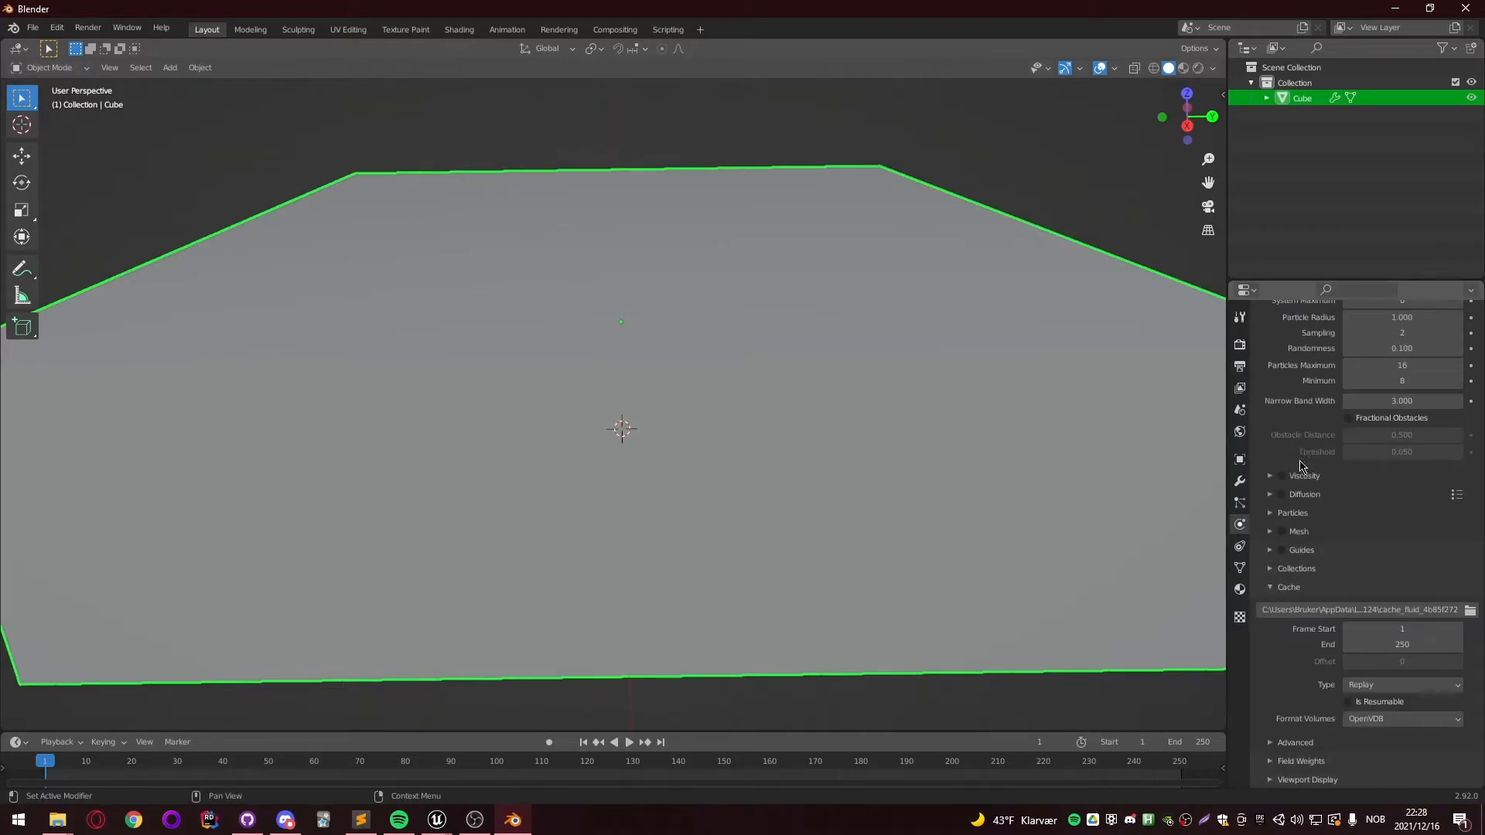
scroll(1285, 539, down, 1)
click(1282, 514)
click(1272, 515)
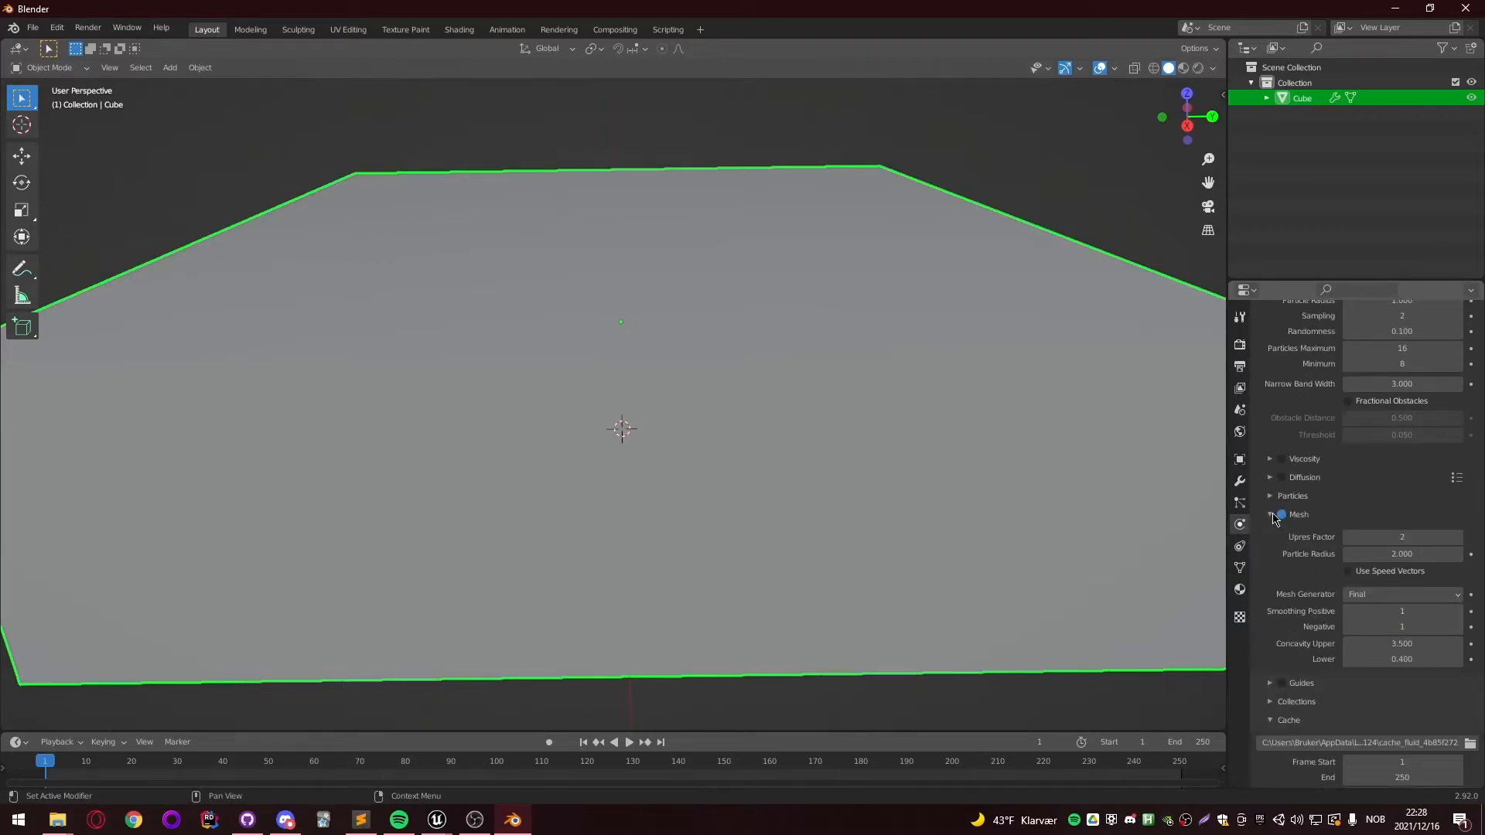
click(1273, 516)
scroll(1307, 675, down, 4)
double_click(1407, 657)
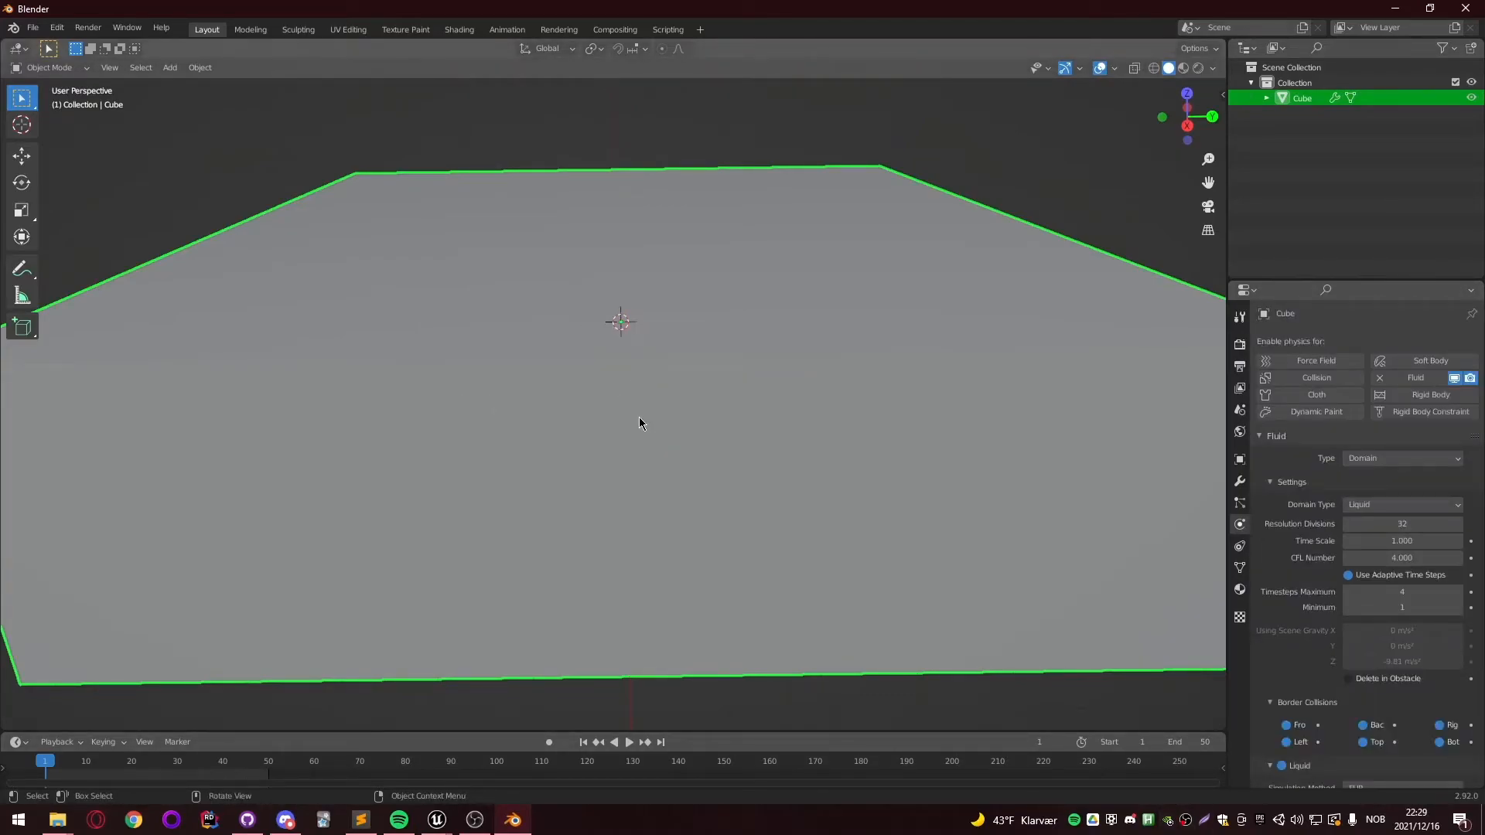
Step: Add an ico sphere at the domain's centre and make it a fluid Flow object with the Liquid flow type
key(shift+a)
mouse_move(639, 418)
click(688, 480)
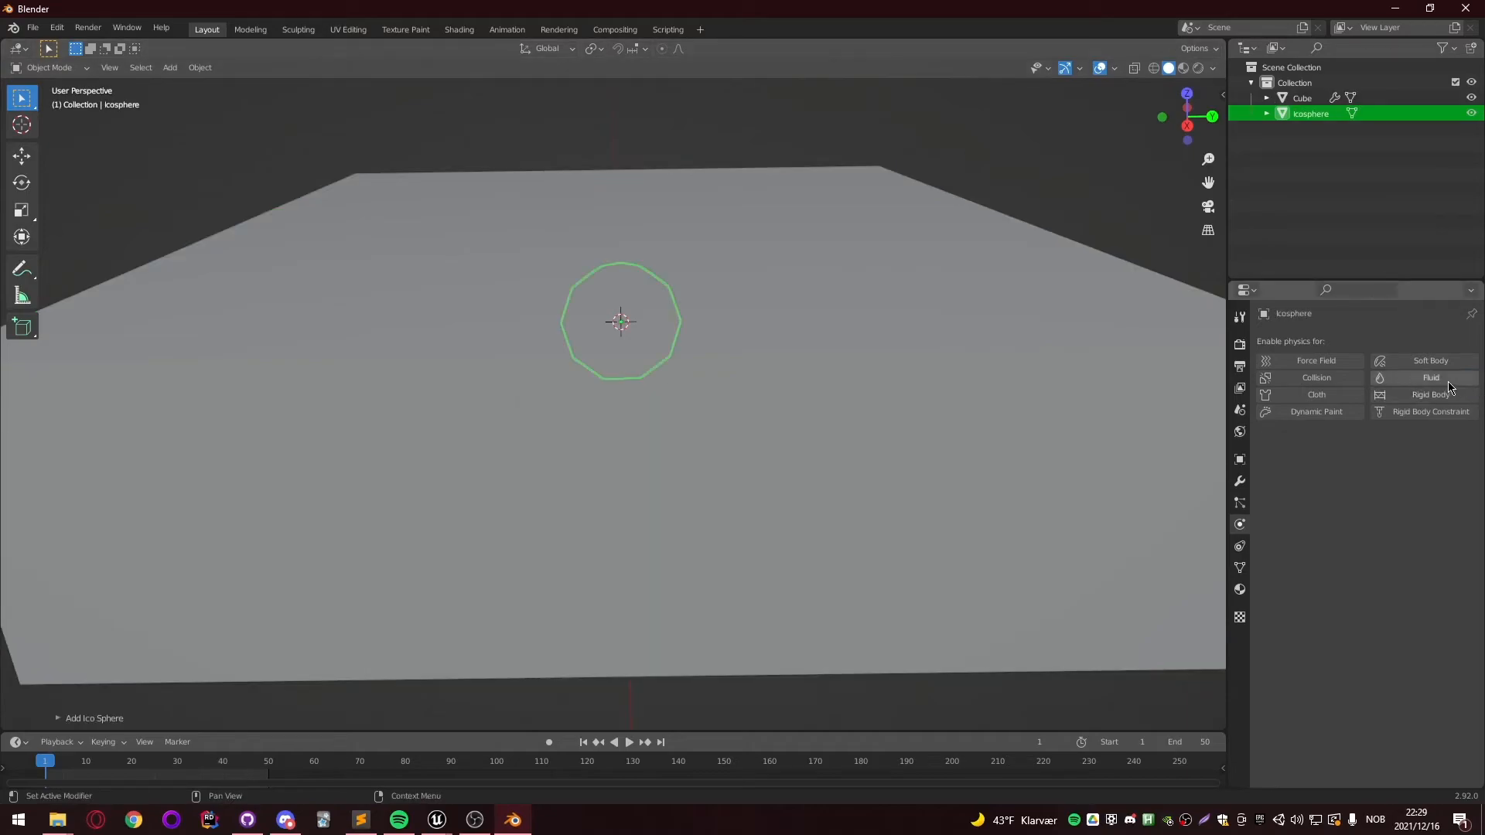
click(1388, 459)
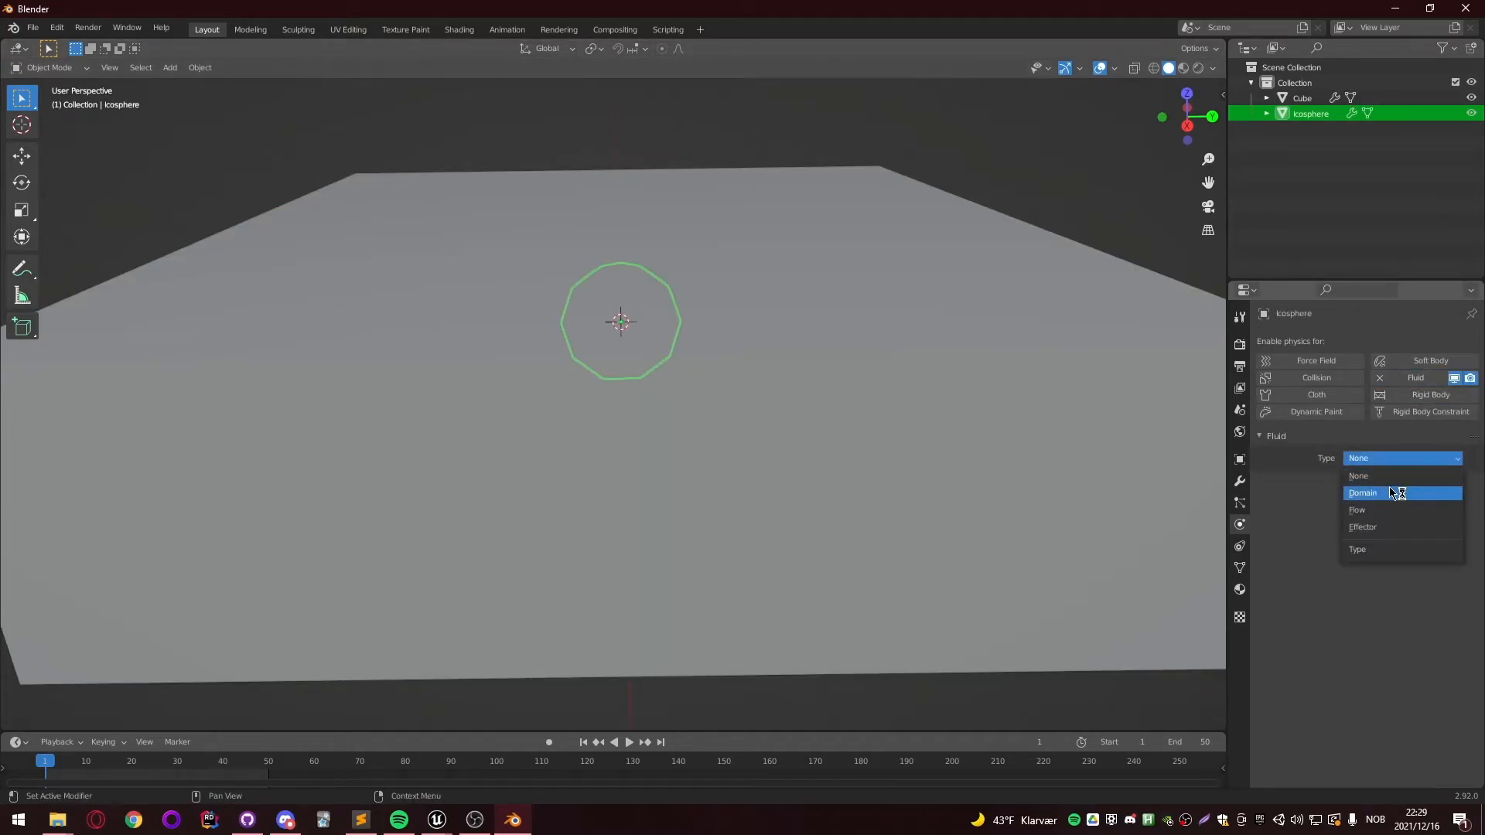
click(1380, 509)
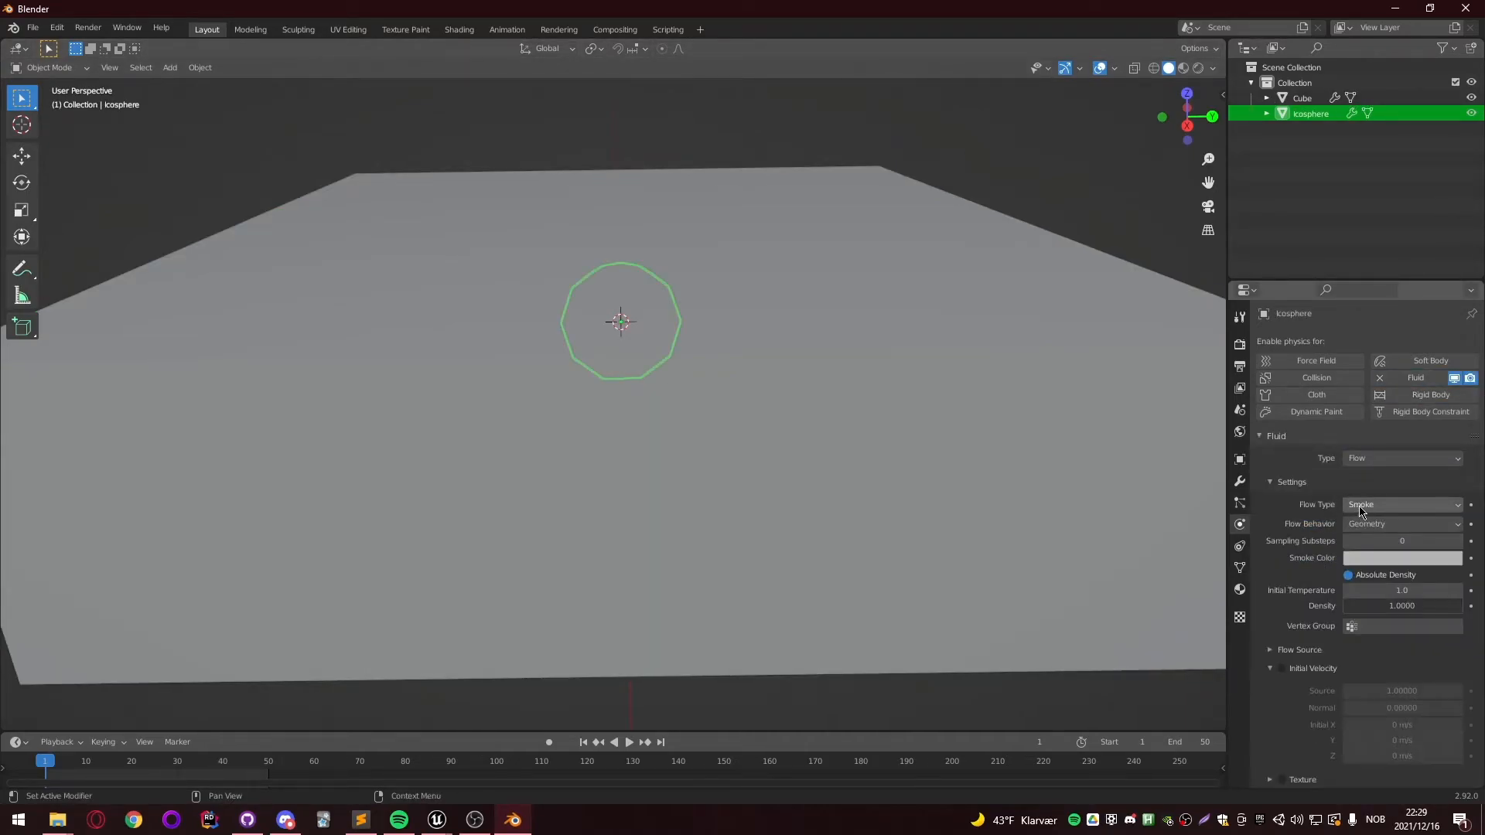
click(1357, 512)
click(1365, 565)
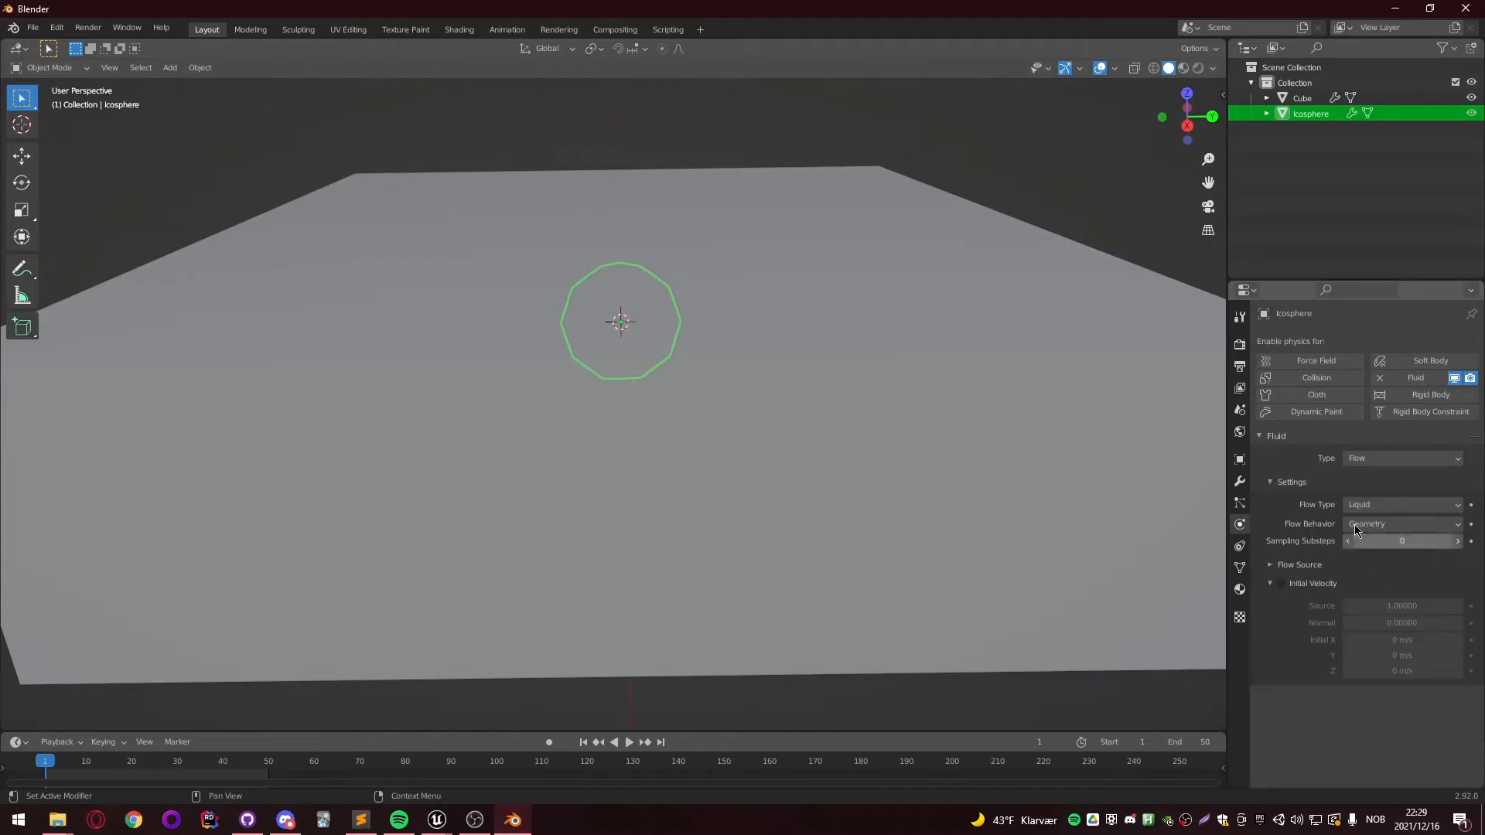
Step: Select the domain cube and play back the liquid simulation
click(1303, 98)
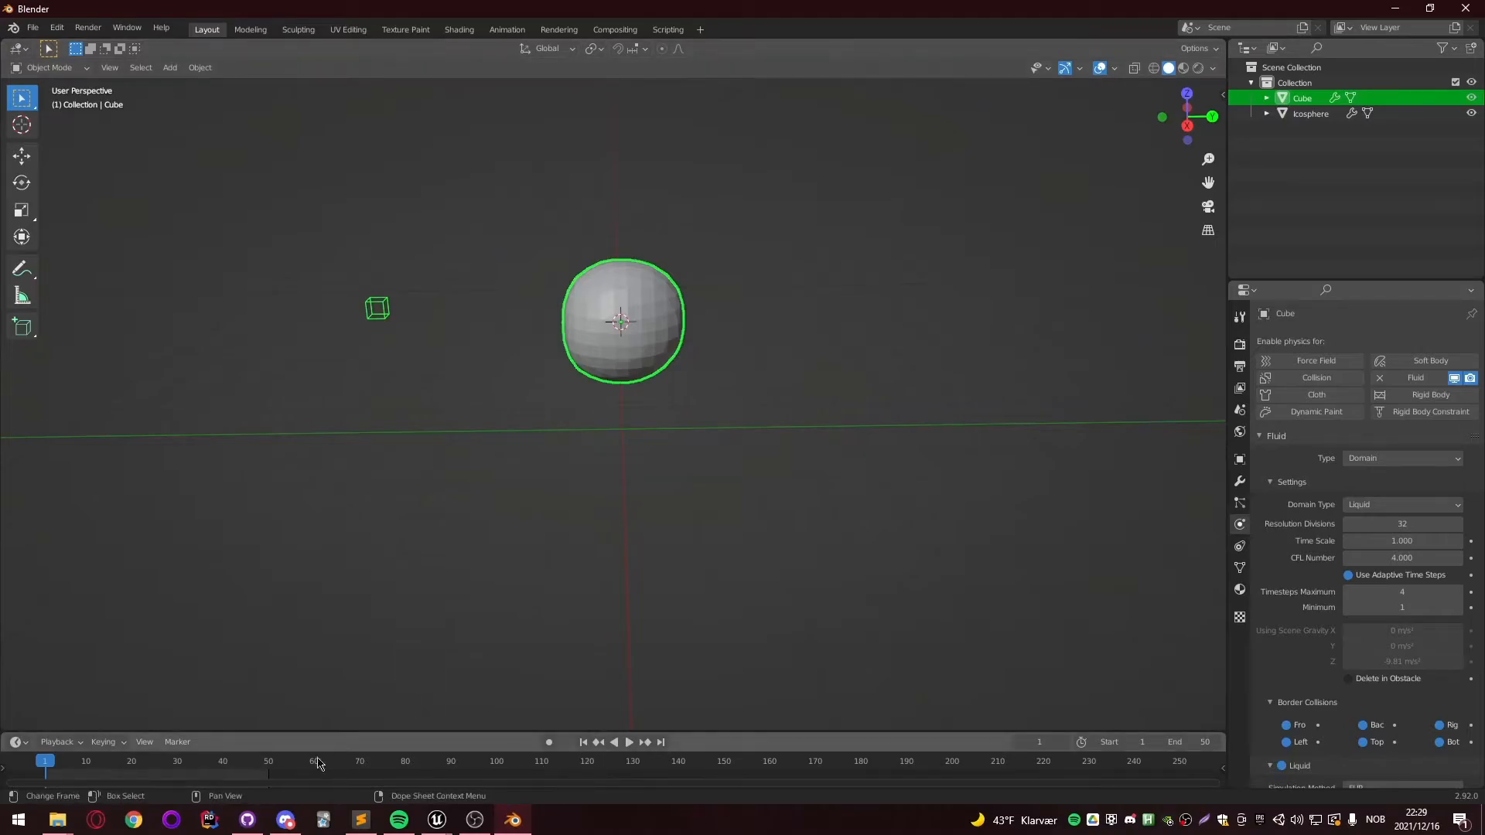
click(631, 745)
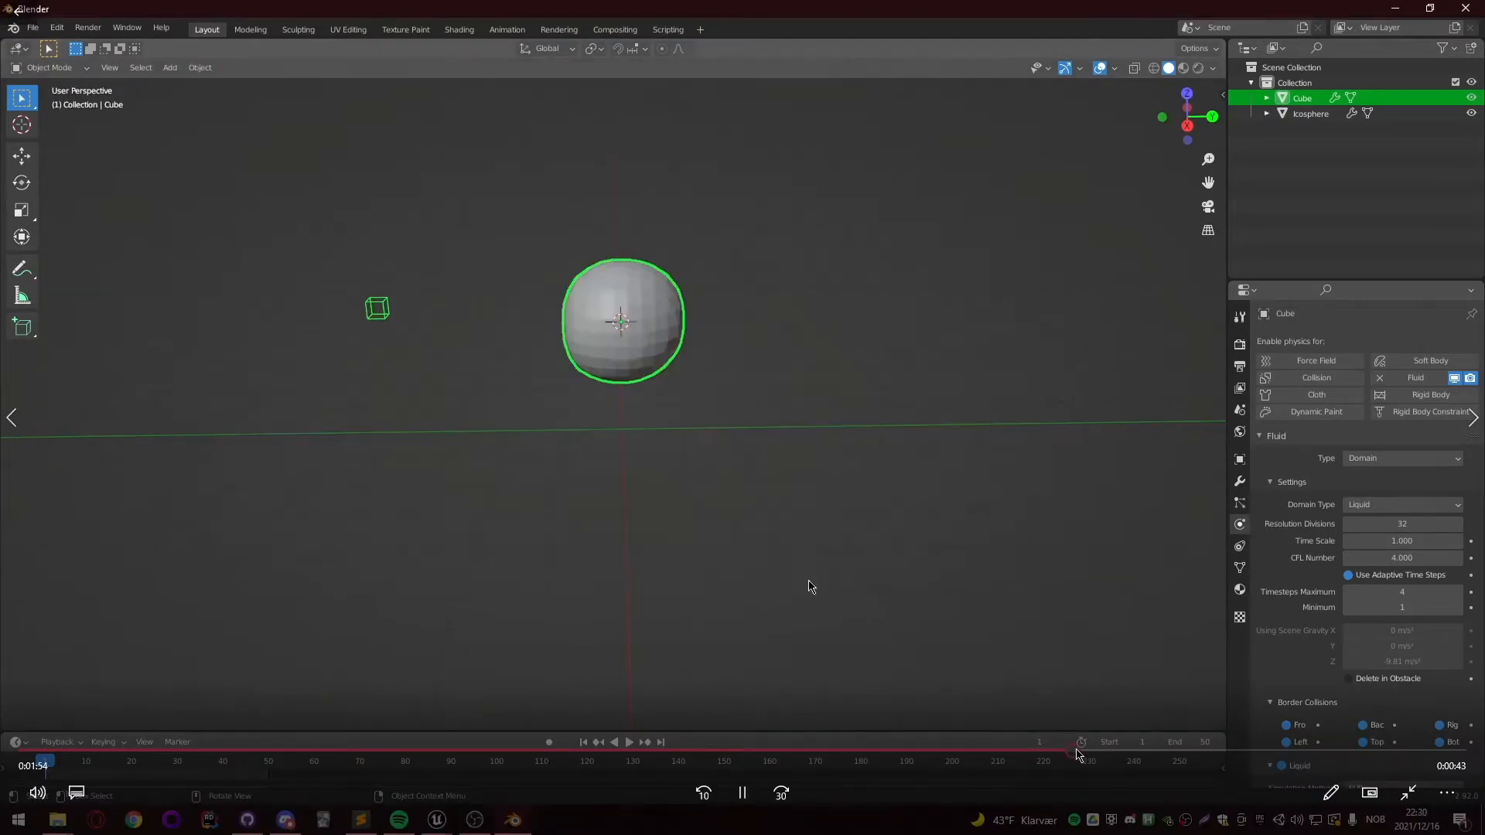
click(1048, 754)
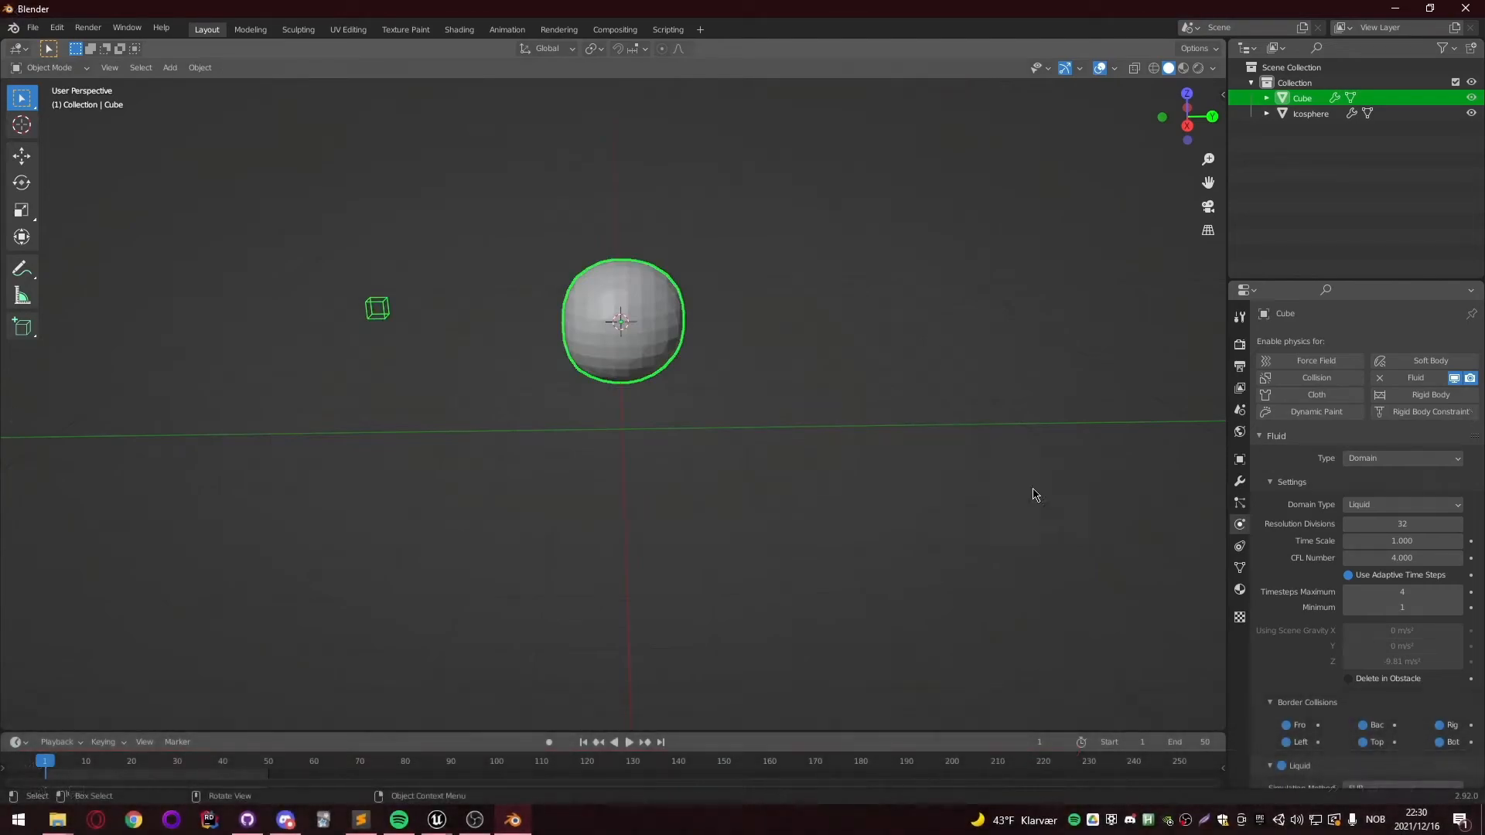
Step: Add a Smooth modifier to the domain cube with Repeat at 0 and apply it
click(1242, 503)
click(1245, 482)
click(1380, 342)
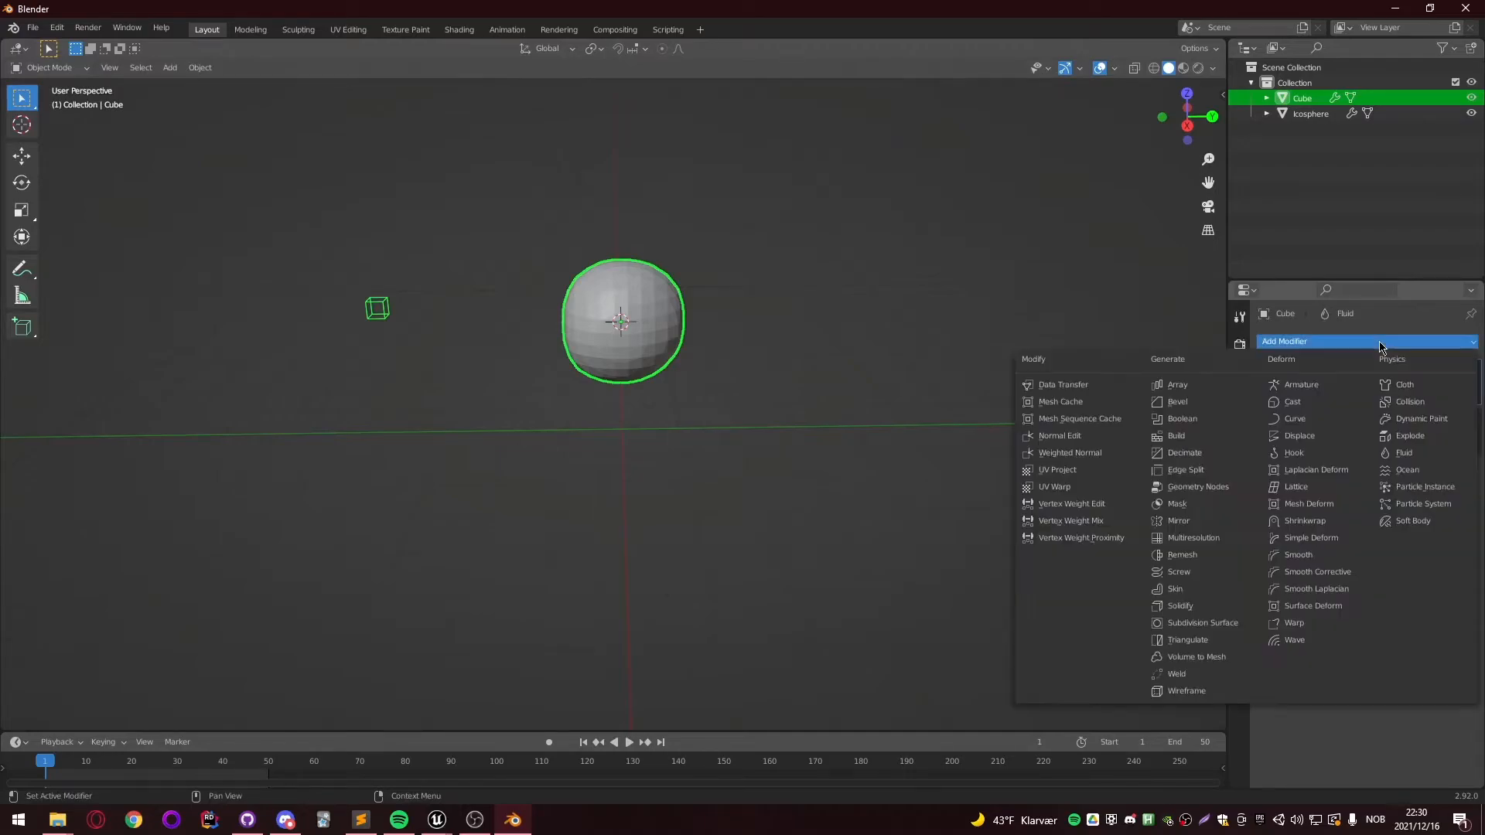
click(1307, 554)
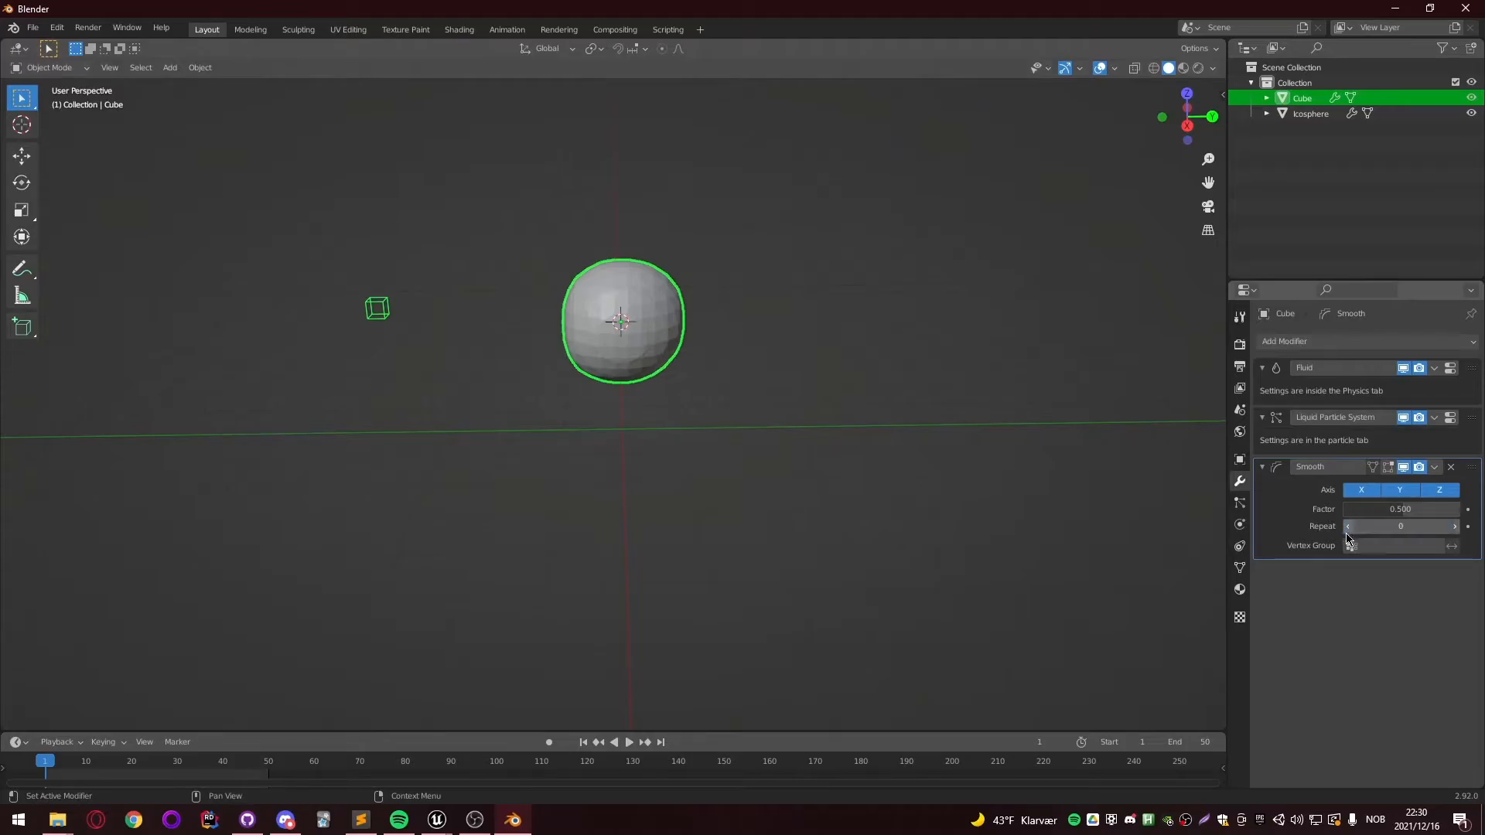
click(1435, 466)
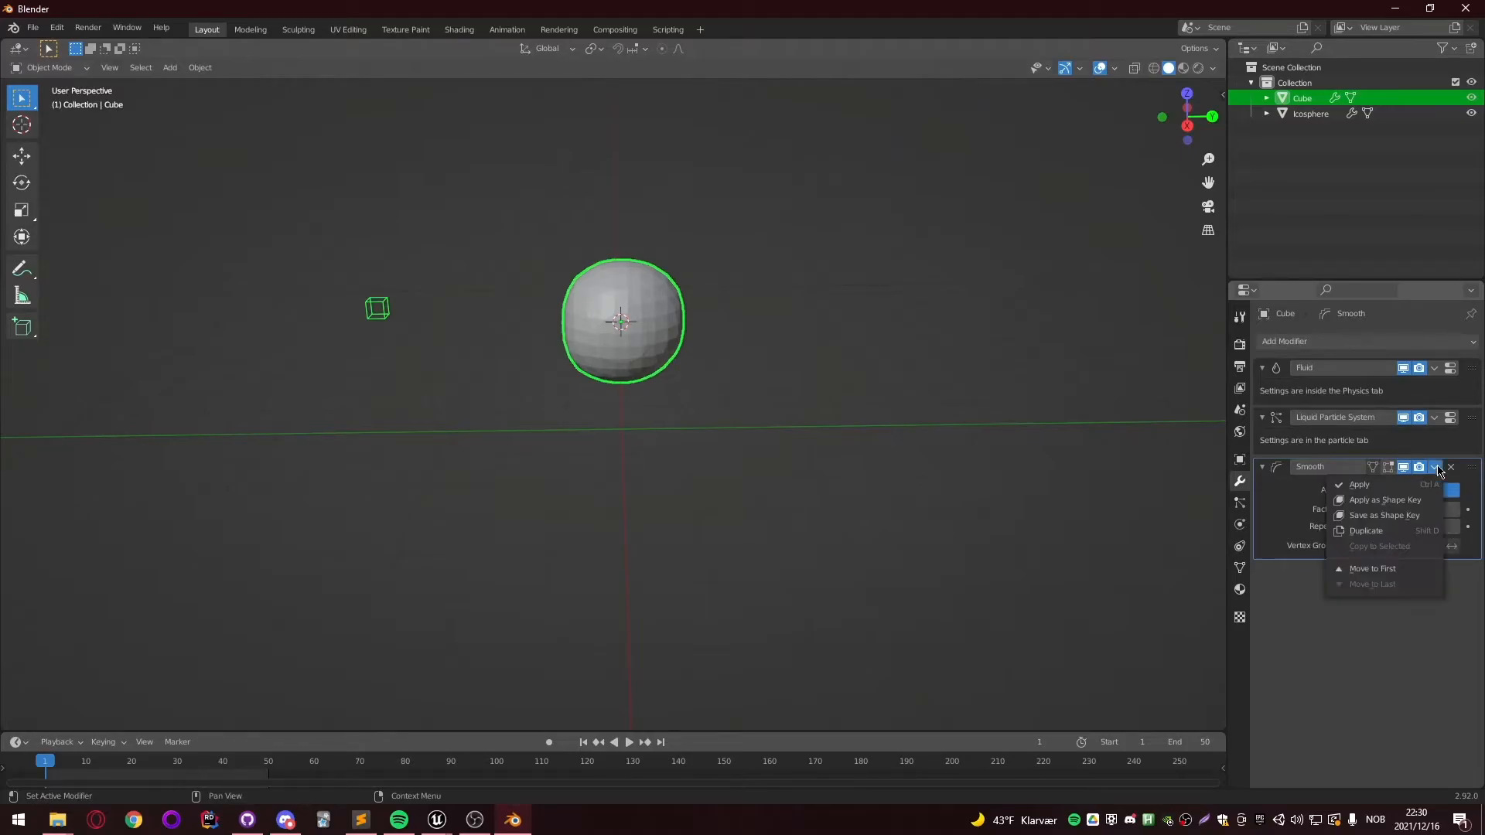
click(1315, 486)
Step: Open the Alembic (.abc) export and review its scene and object options
click(32, 27)
mouse_move(78, 252)
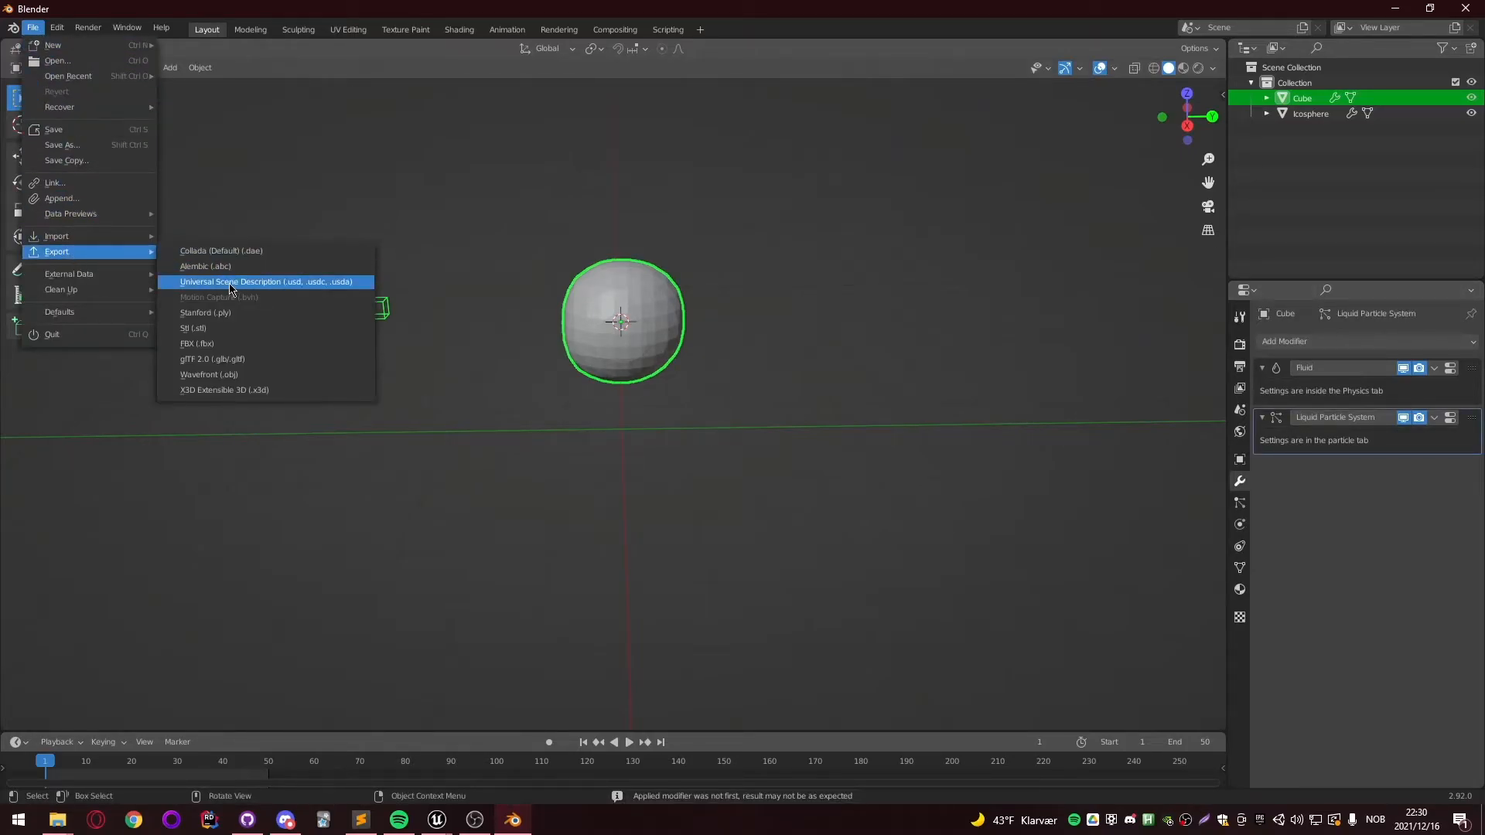
click(205, 266)
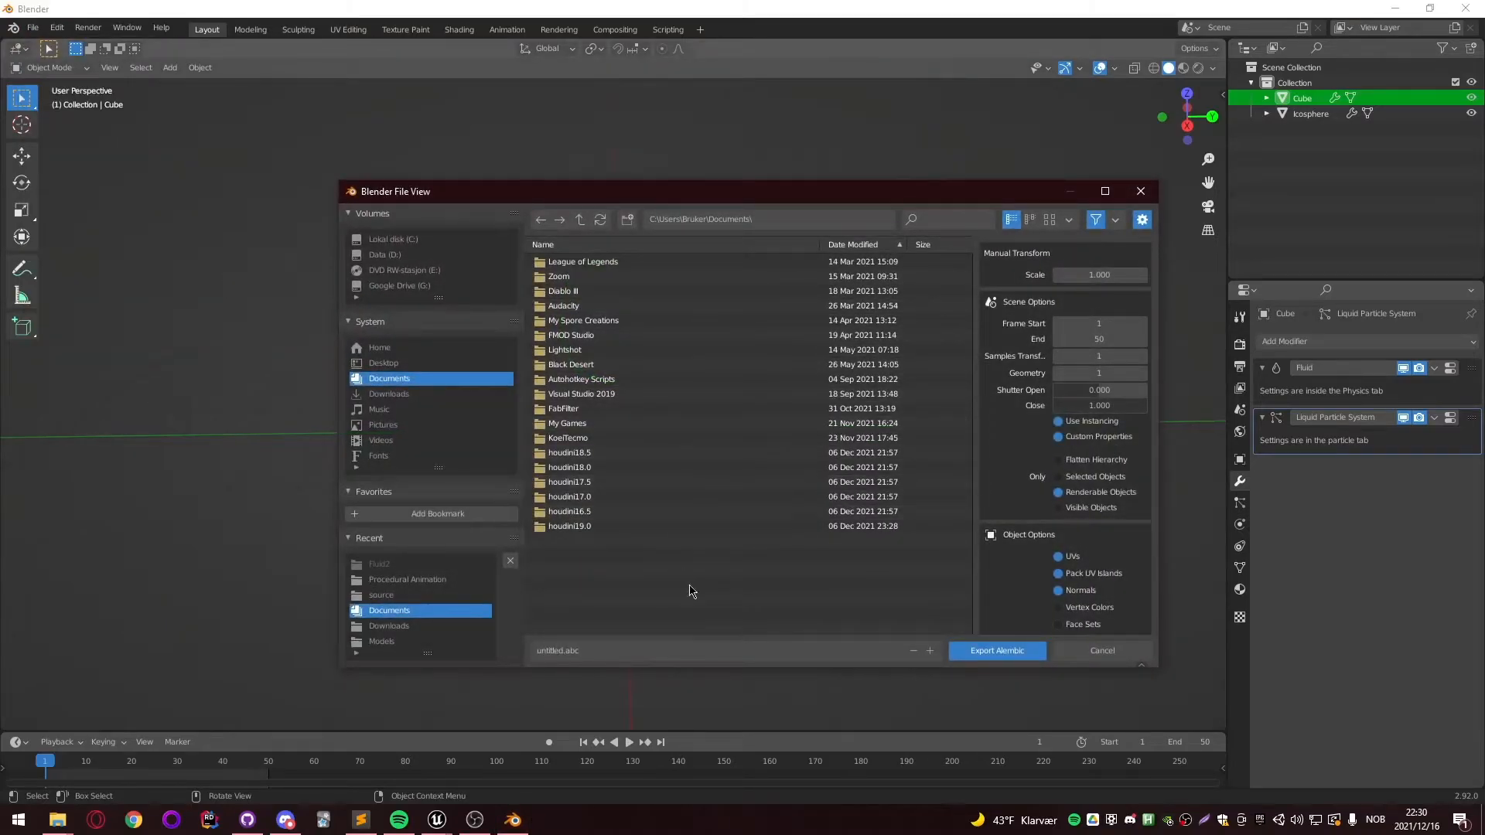
scroll(1104, 456, down, 2)
scroll(1098, 464, down, 3)
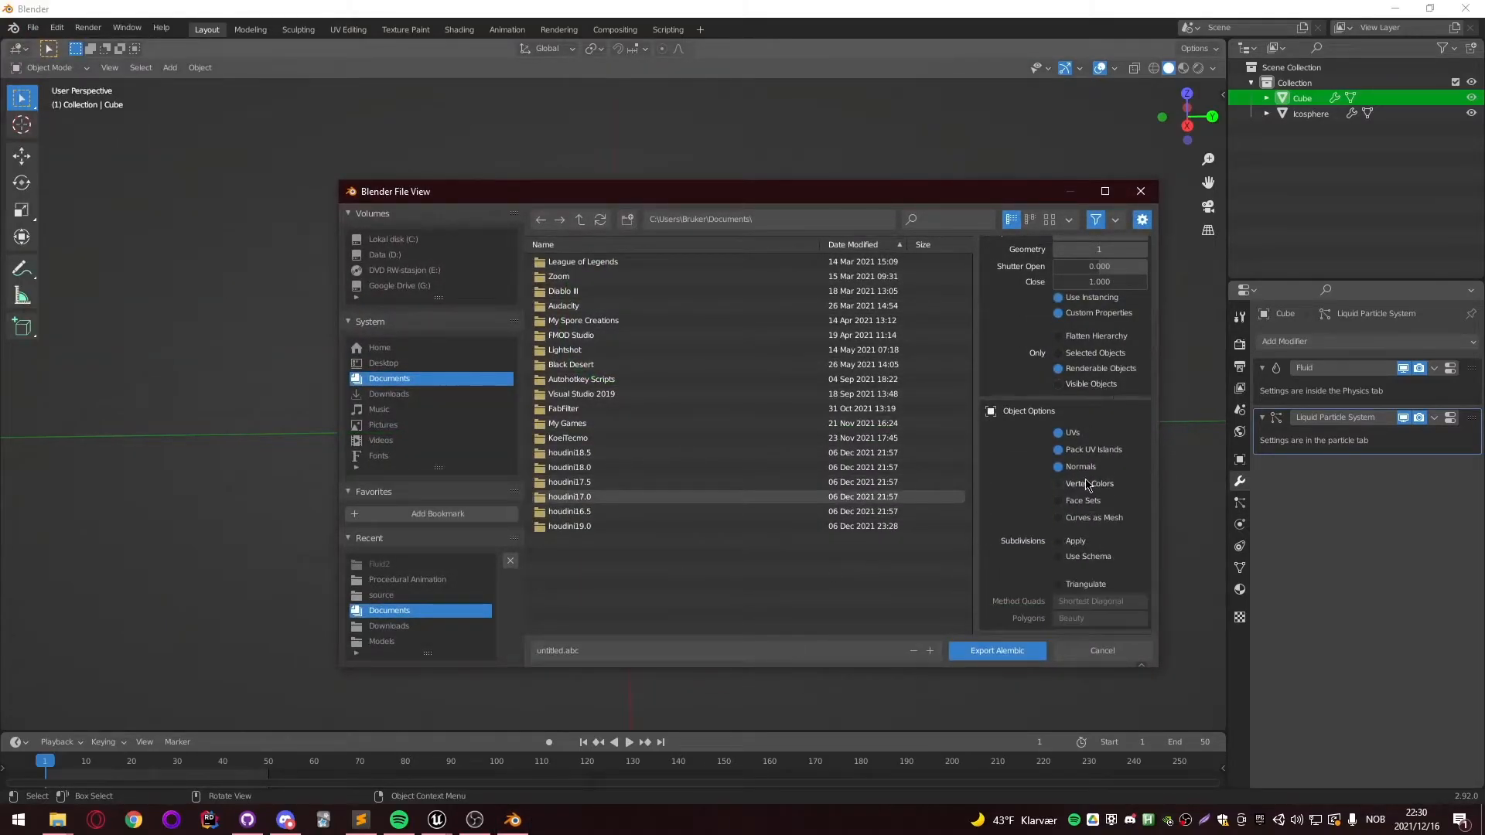
scroll(1088, 466, up, 2)
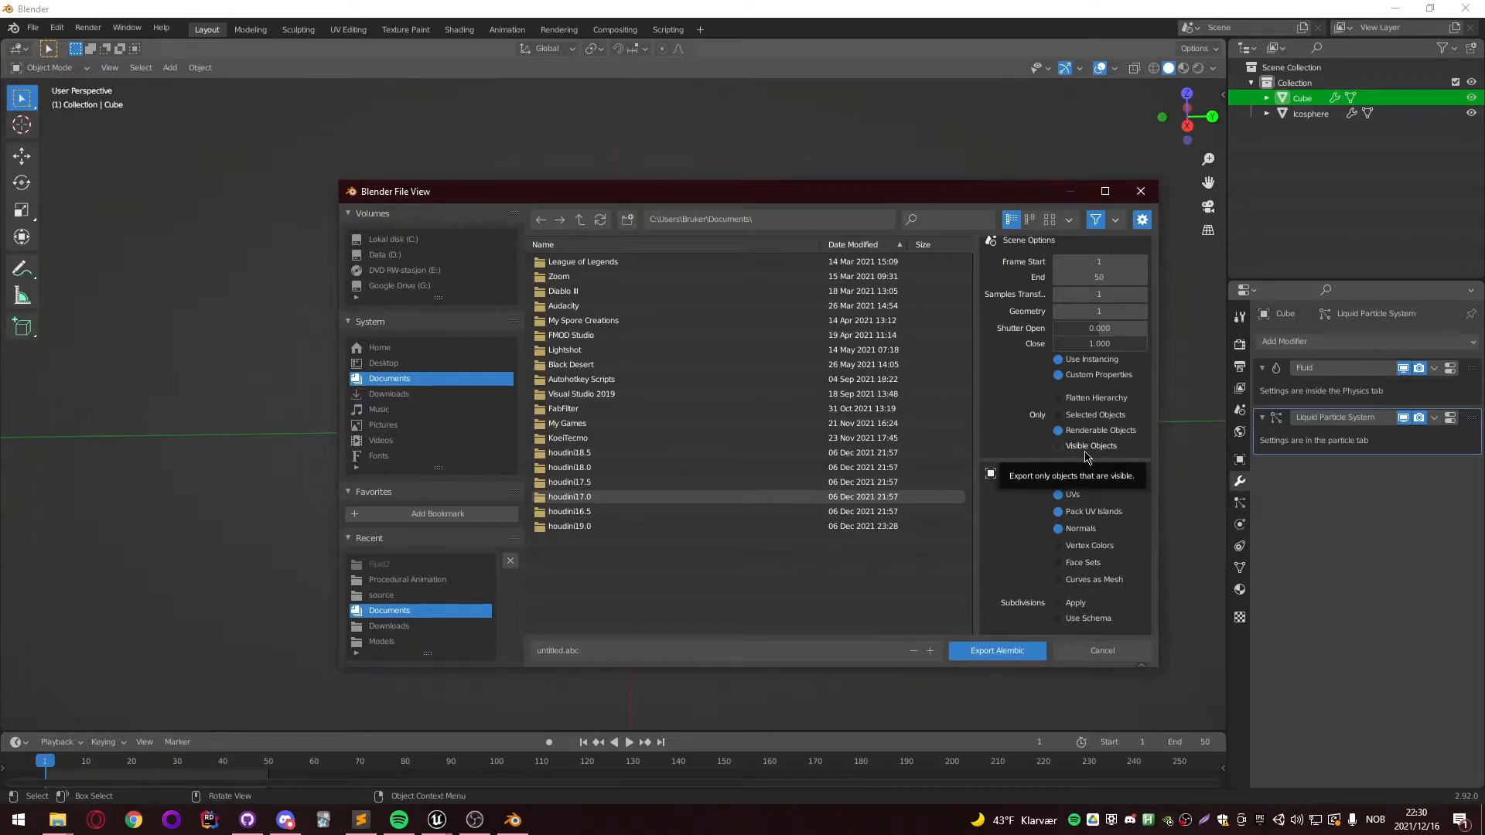
scroll(1043, 387, up, 2)
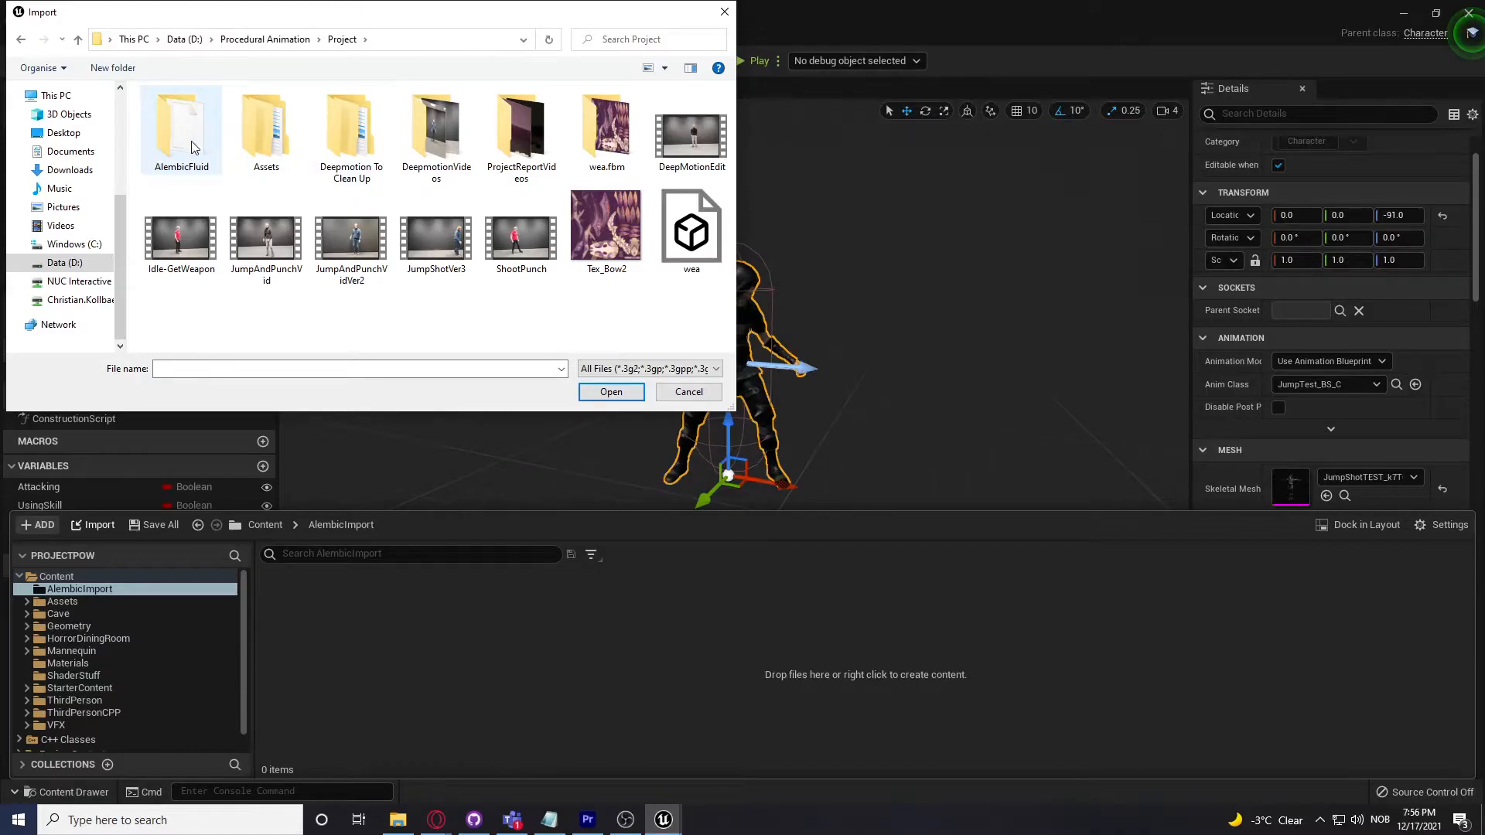
Step: Switch to Unreal Engine and import FluidSim.abc from the AlembicFluid folder into AlembicImport as a Geometry Cache (Experimental)
double_click(185, 124)
click(188, 112)
click(611, 392)
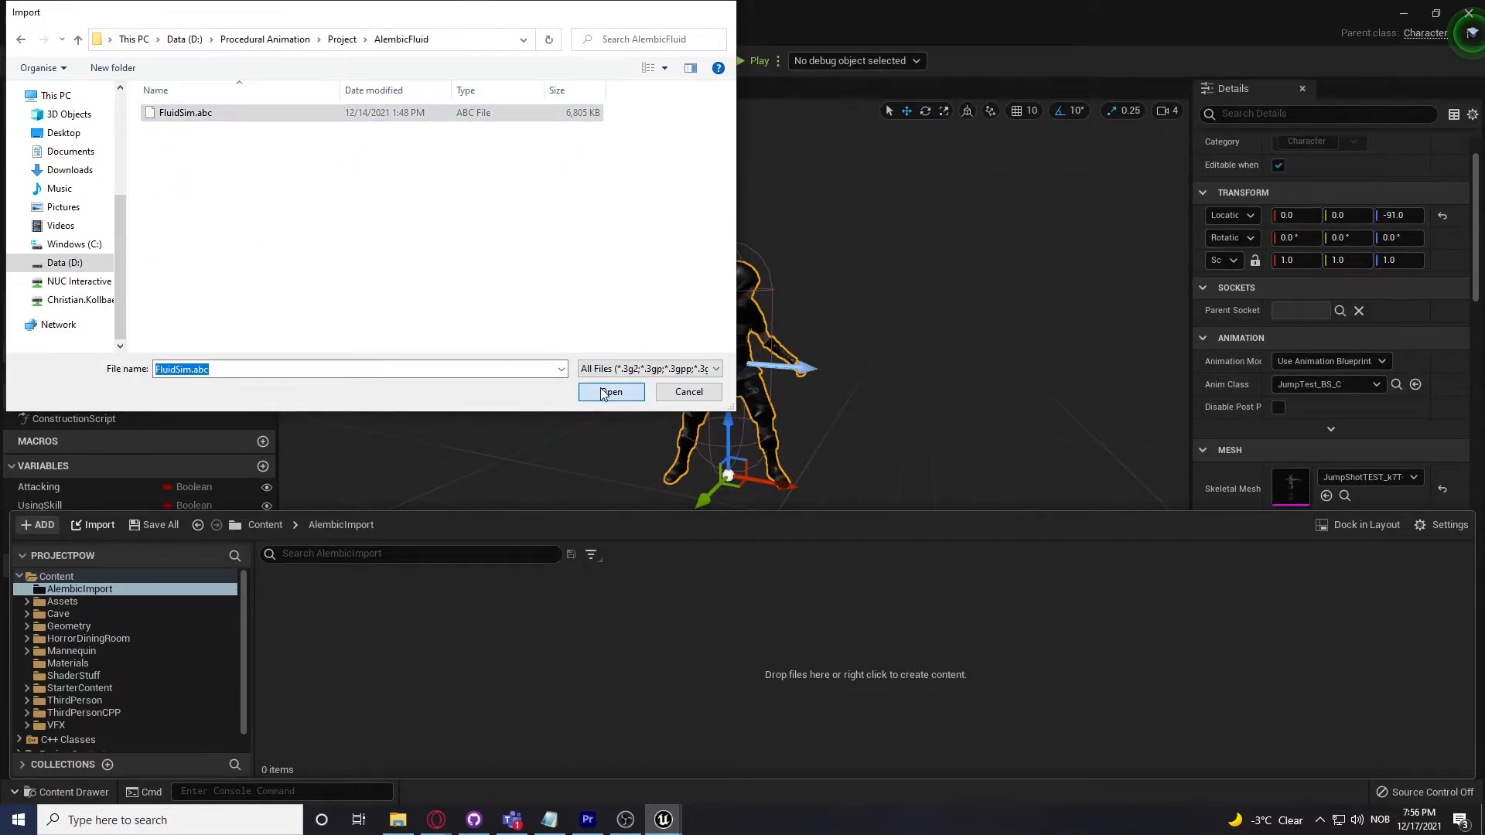
click(694, 317)
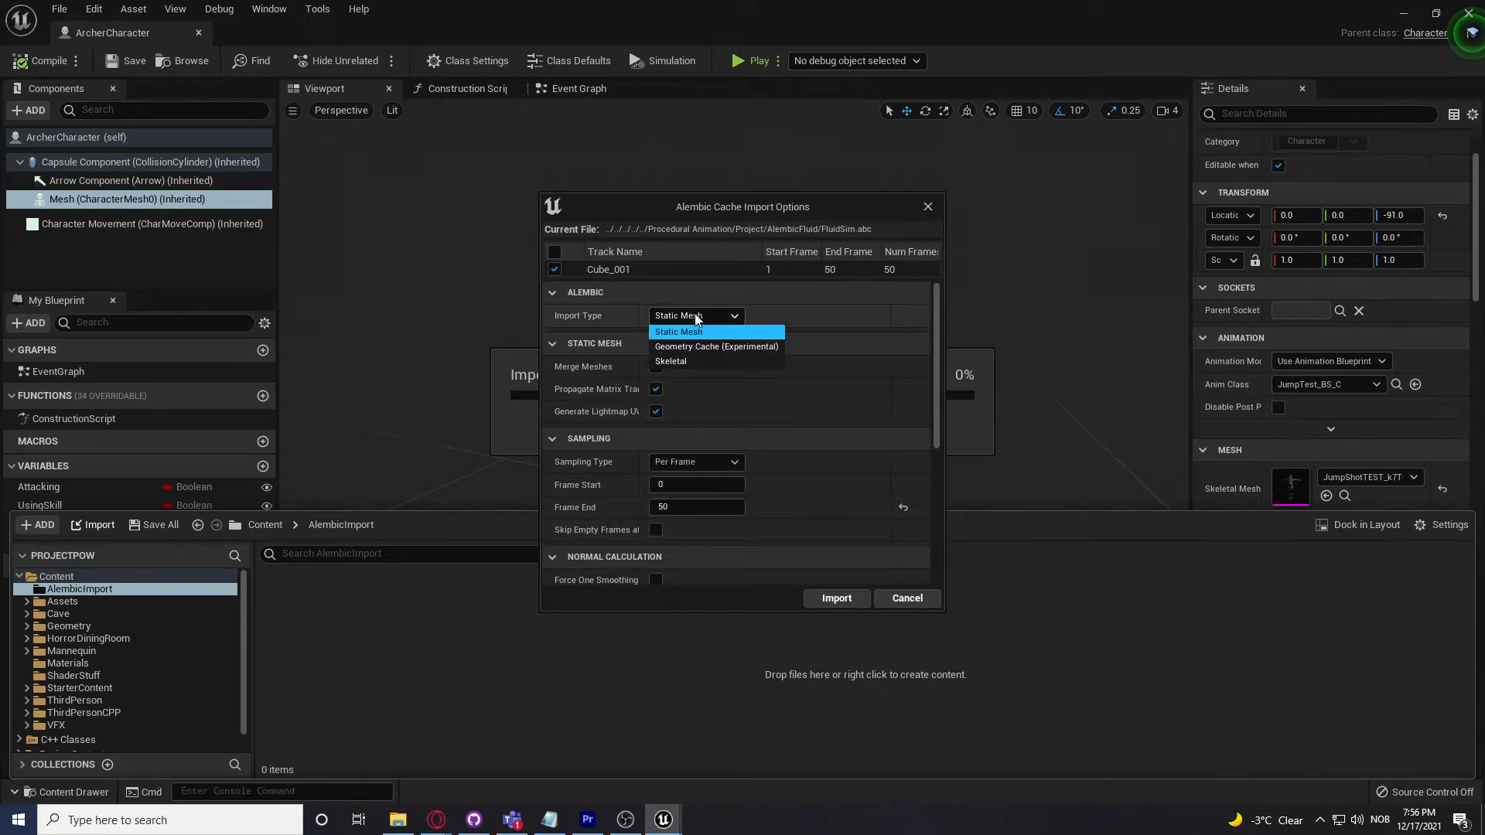
click(702, 346)
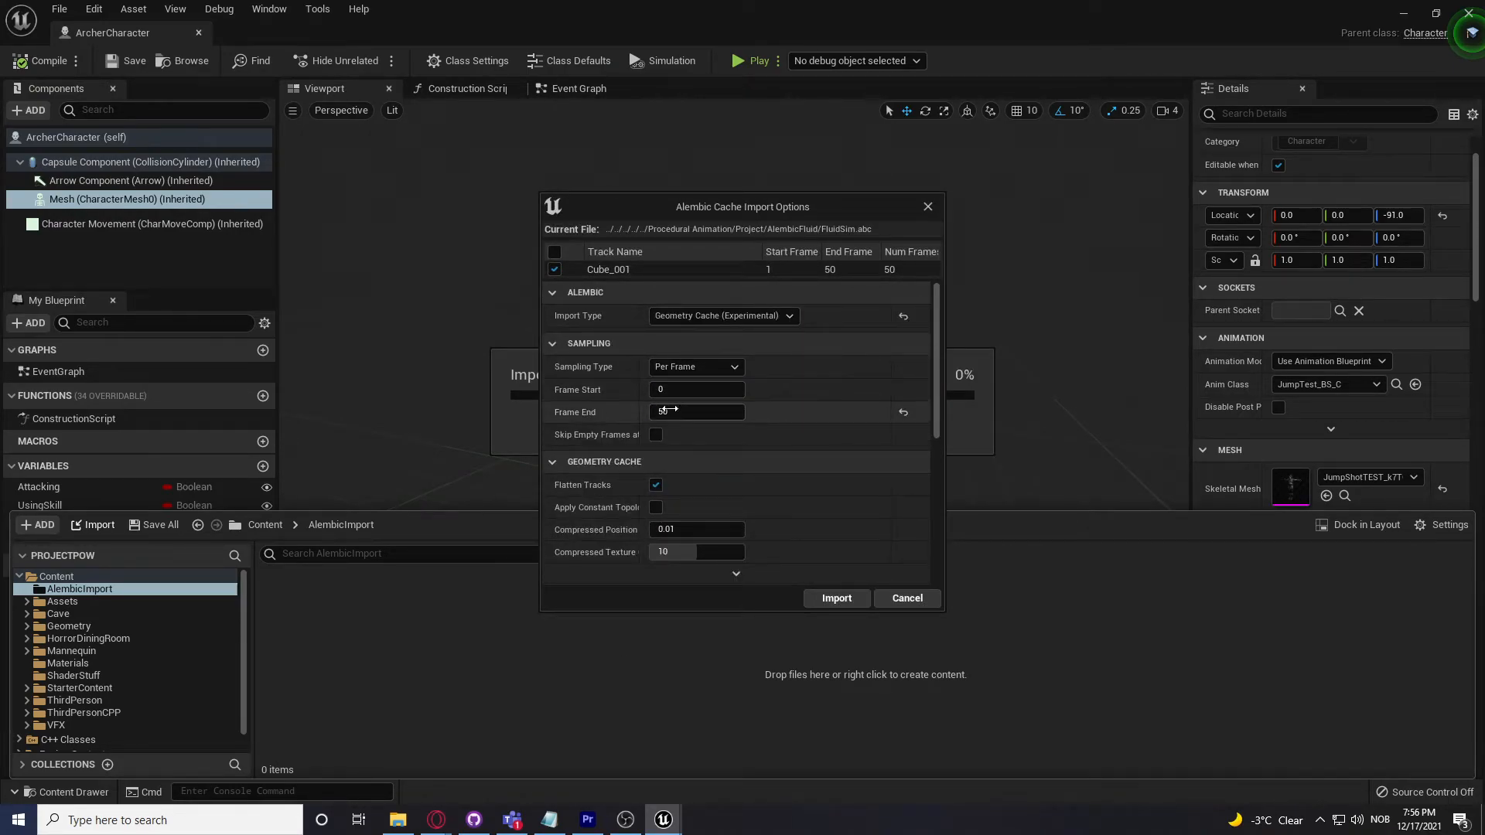
scroll(812, 467, down, 5)
scroll(812, 467, up, 6)
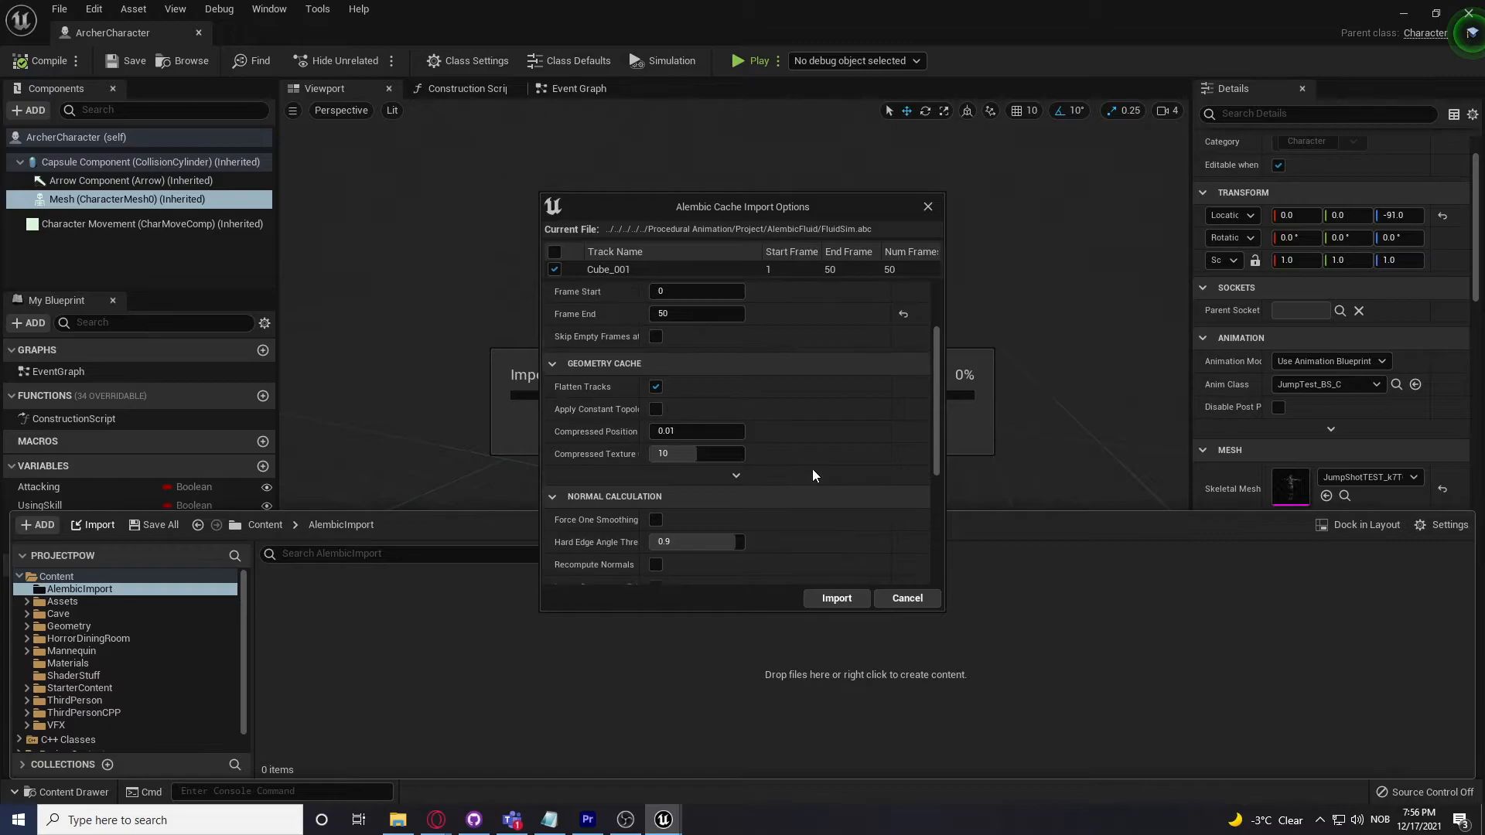
click(841, 597)
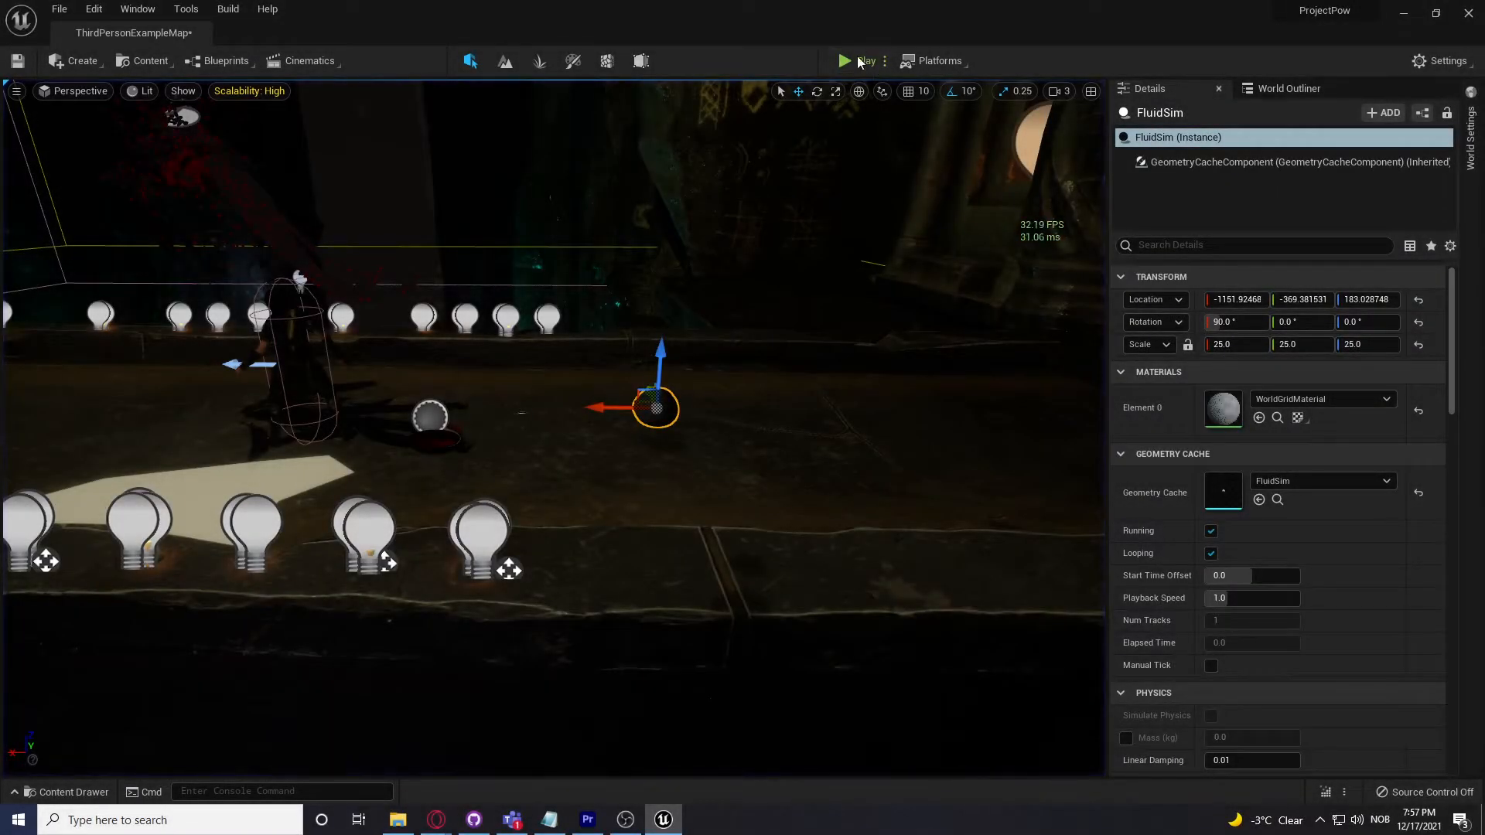
Step: Play ThirdPersonExampleMap to preview the FluidSim geometry cache in the level
click(858, 62)
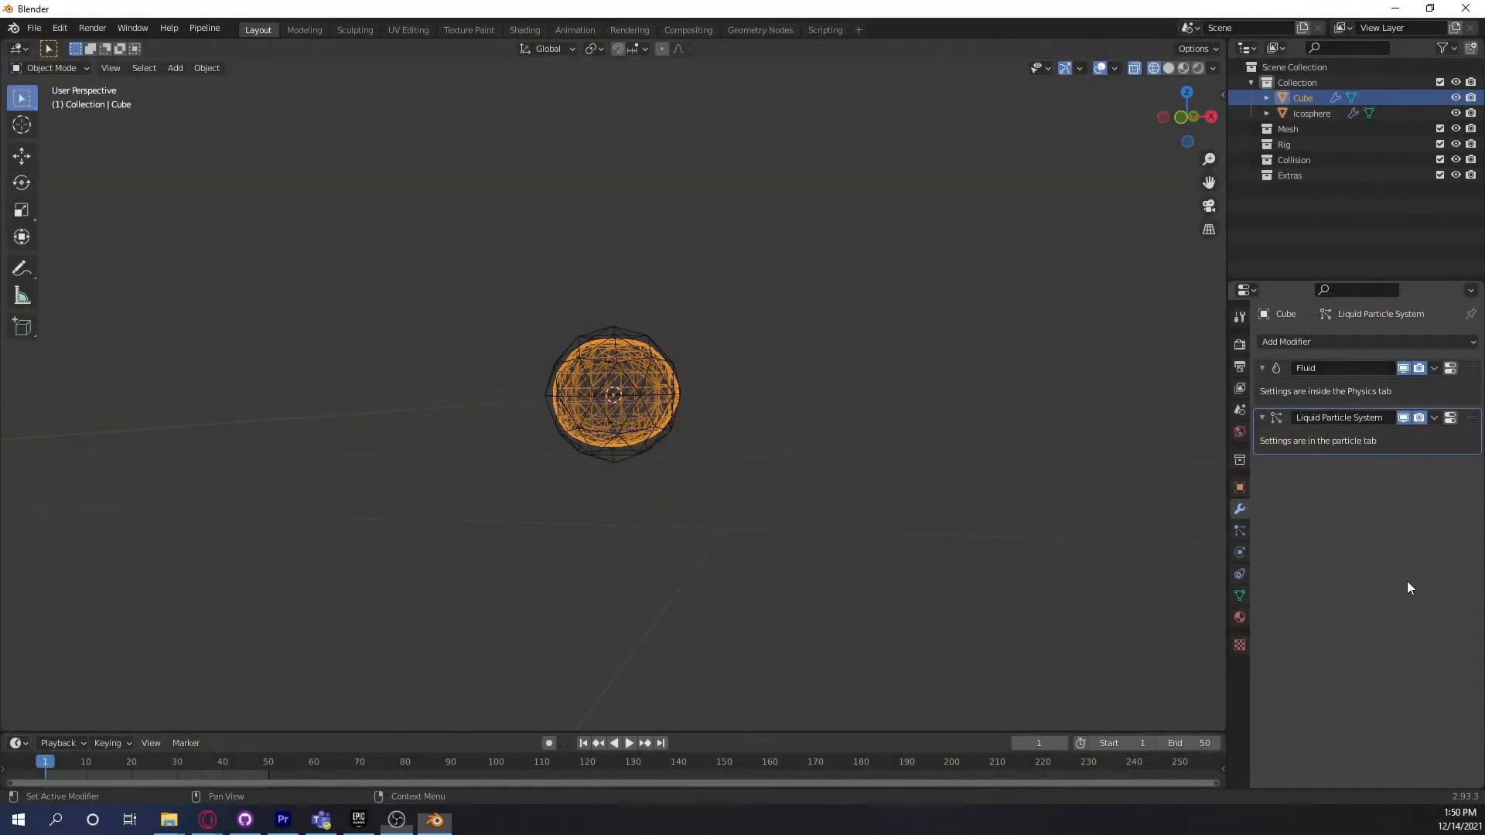
Step: Switch to Blender, add a Smooth modifier to the fluid cube and adjust its Repeat count
click(1431, 343)
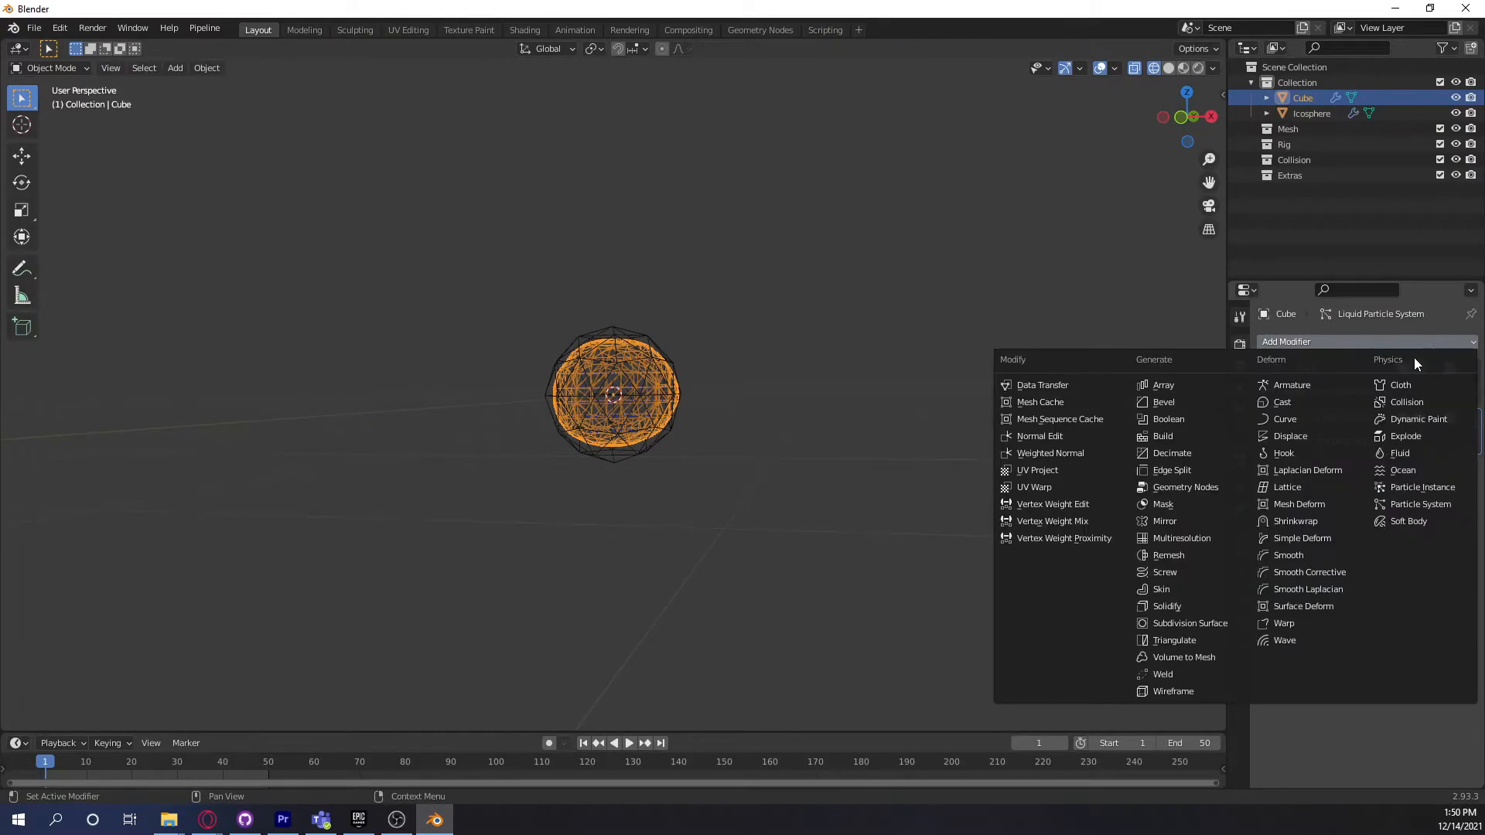
click(1307, 556)
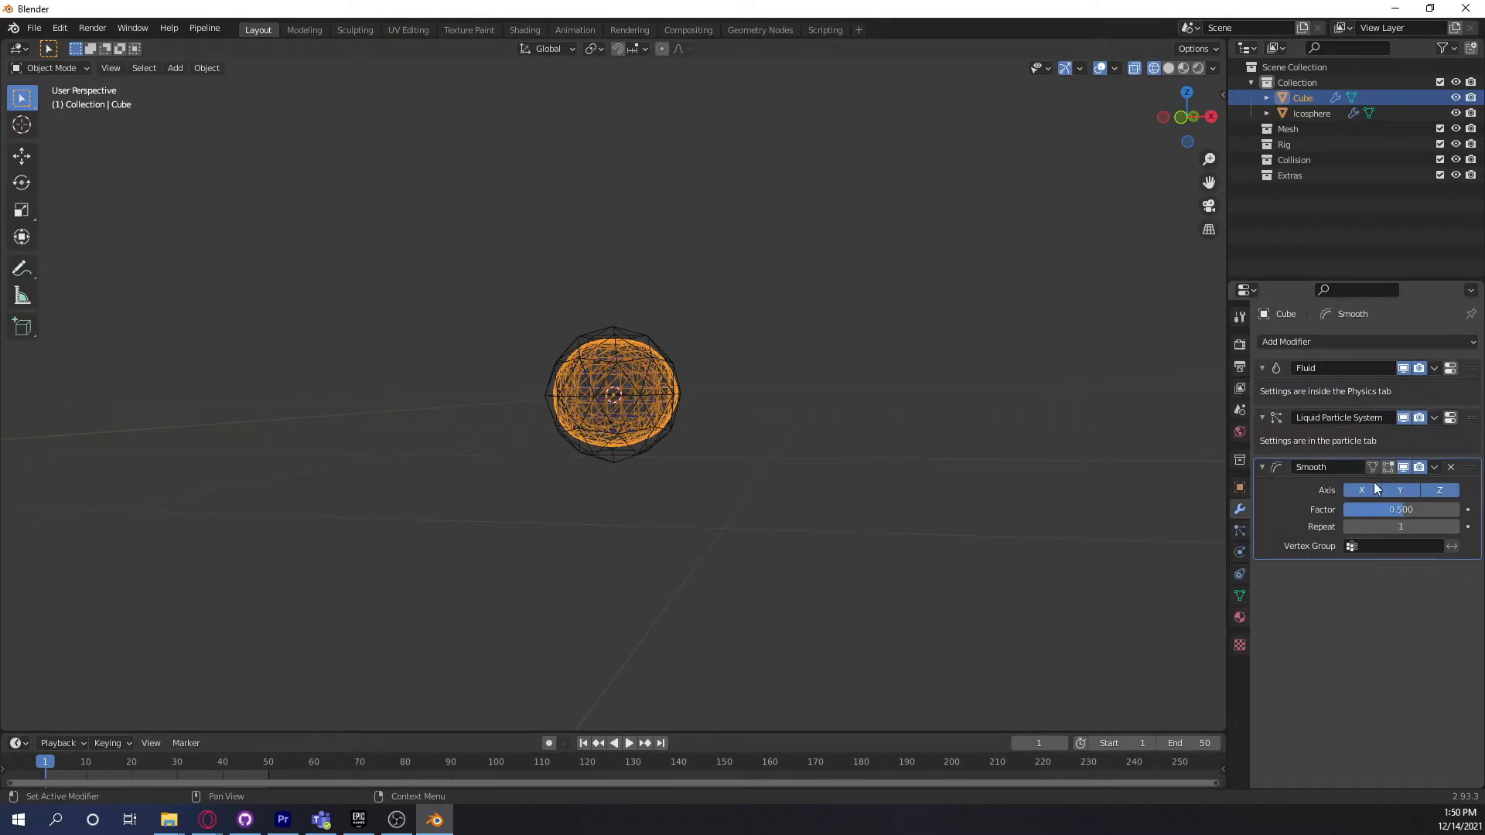
click(1348, 528)
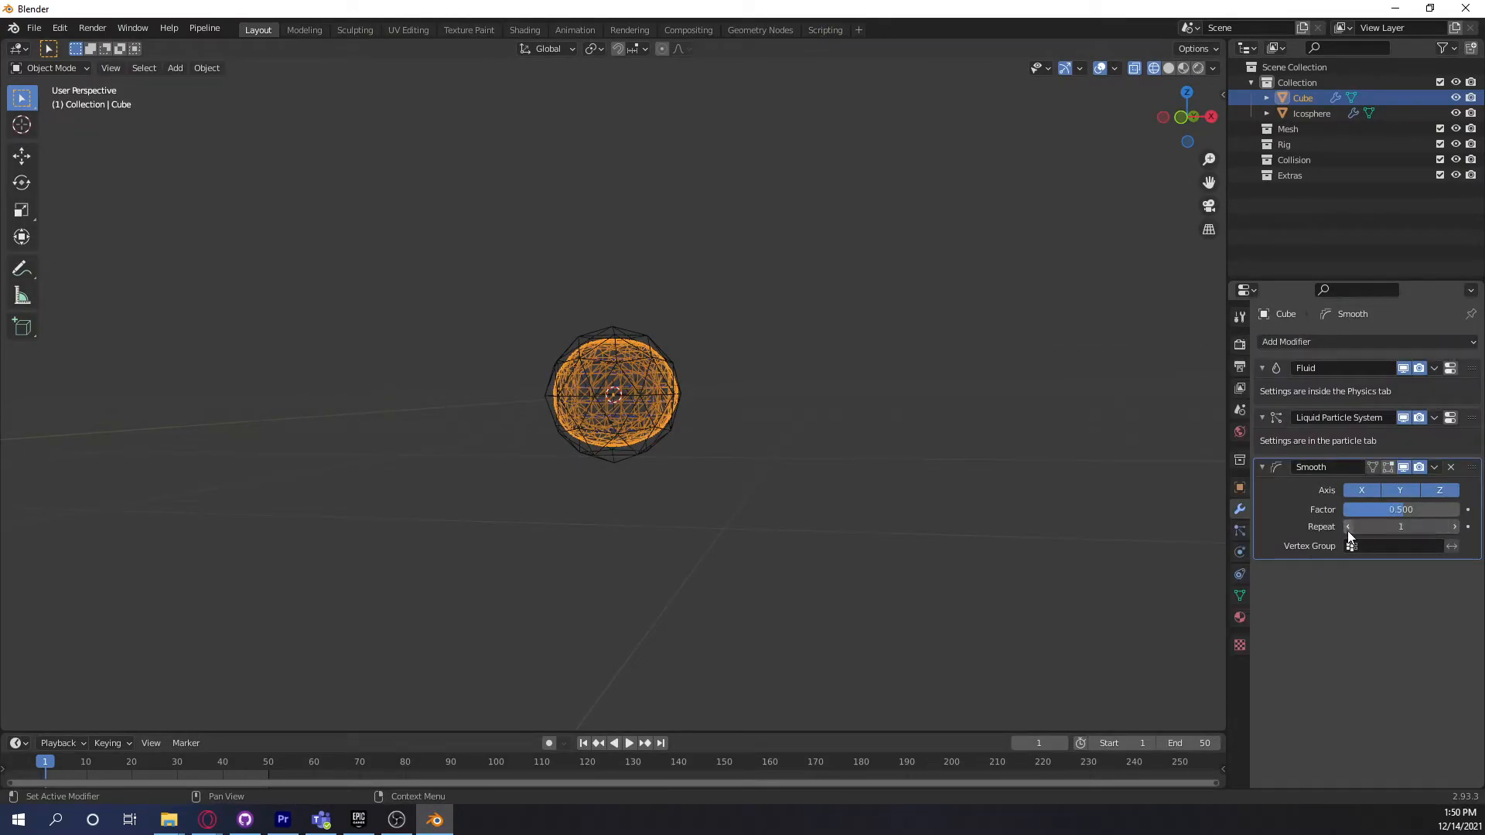
click(1455, 527)
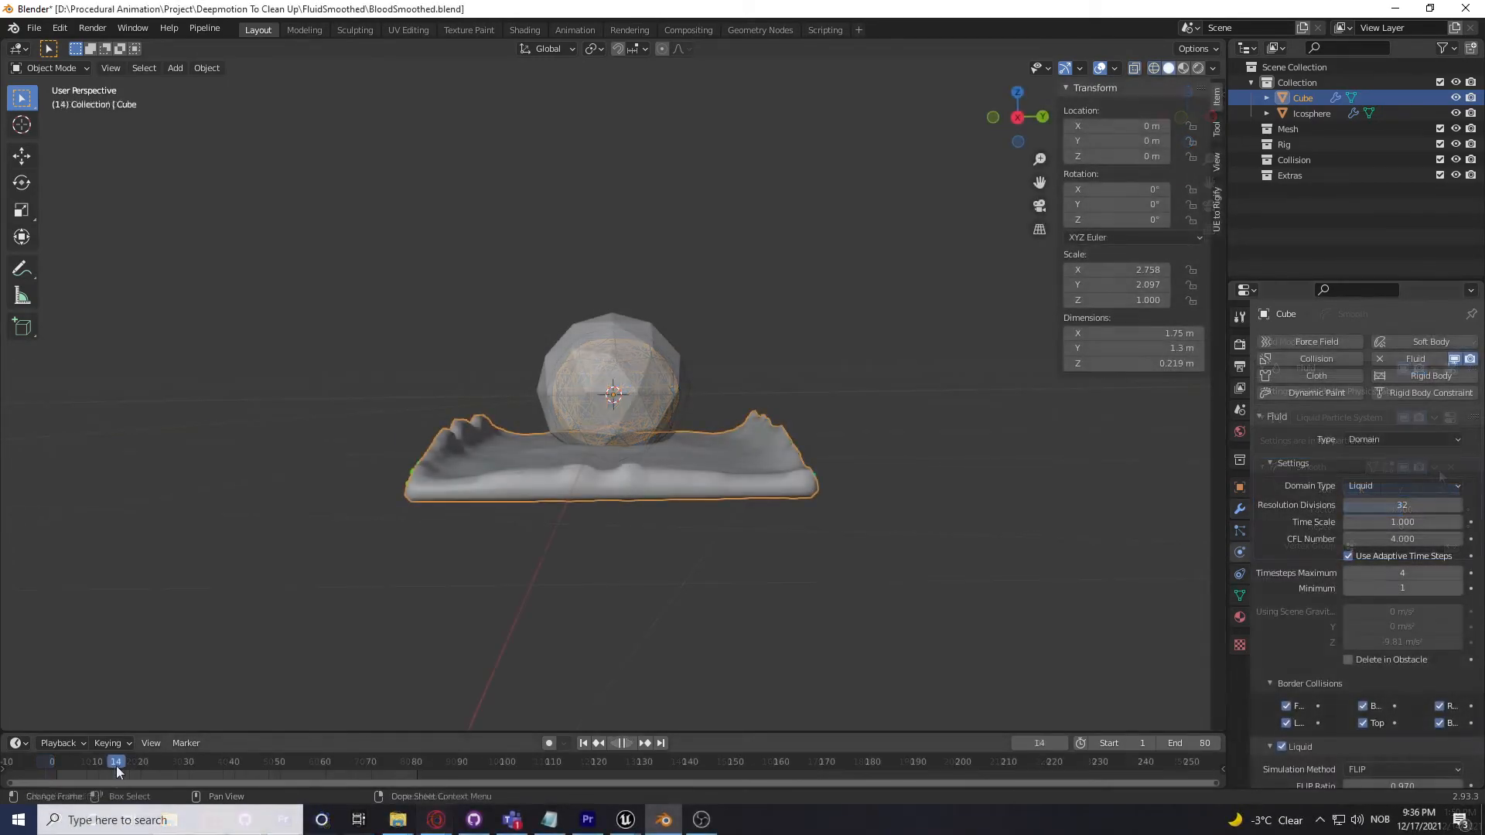
Step: Scrub the liquid simulation in BloodSmoothed.blend back to frame 1
drag(116, 766, 56, 766)
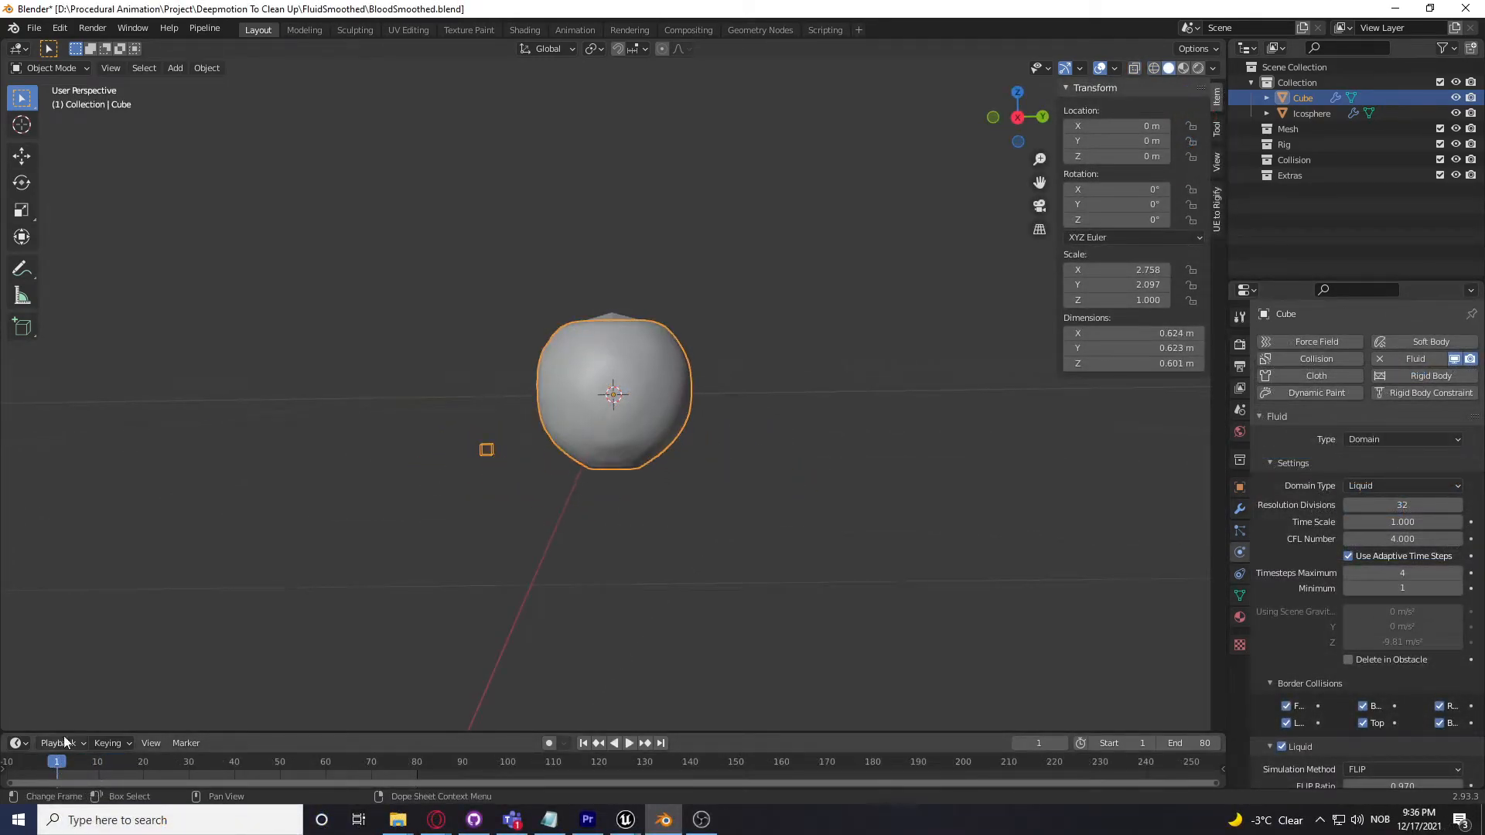
Step: Open the Wavefront OBJ export settings for the smoothed fluid simulation and expand the Geometry options
click(33, 29)
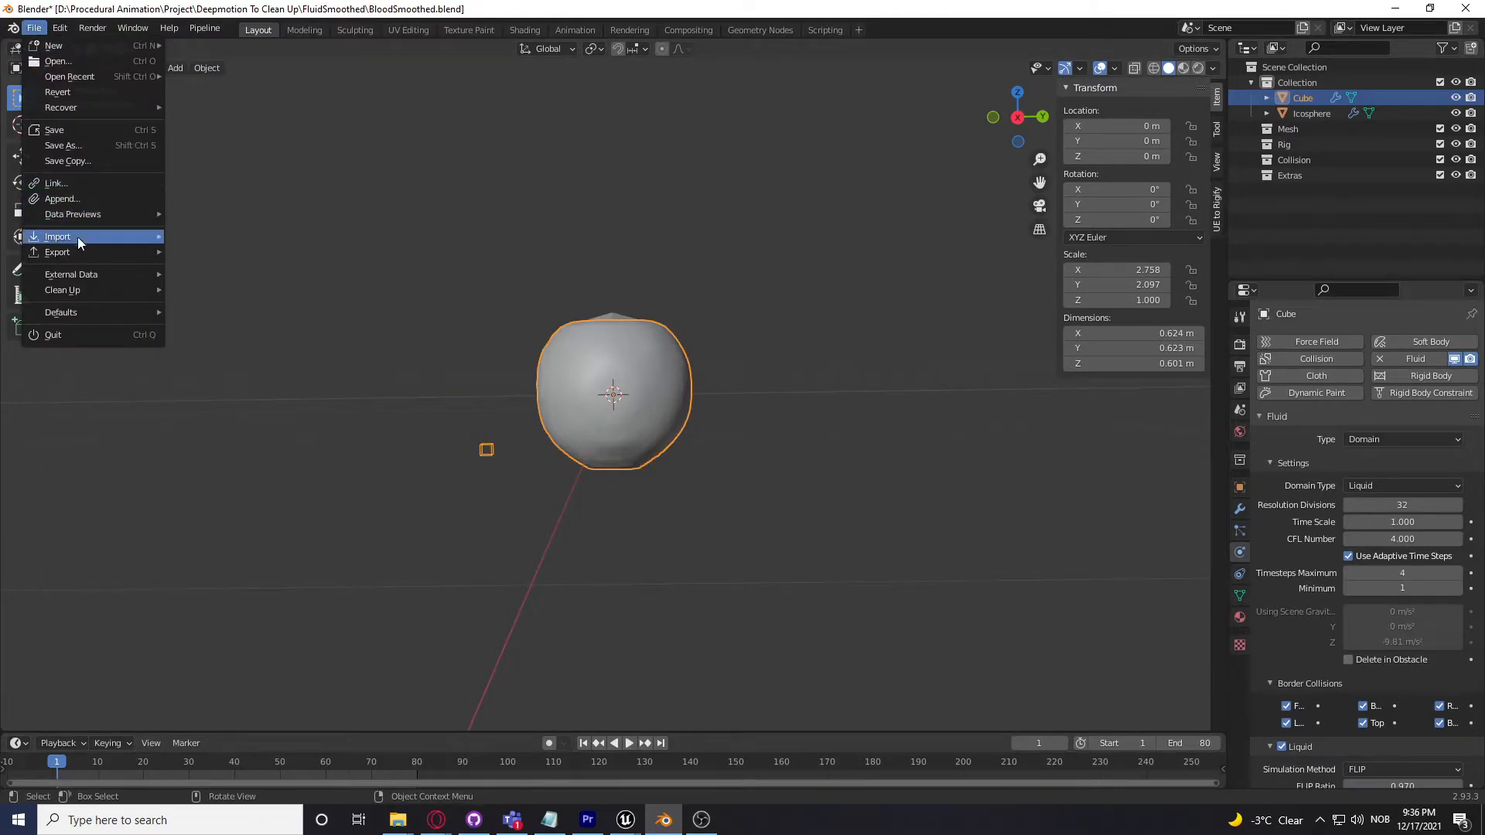
mouse_move(76, 252)
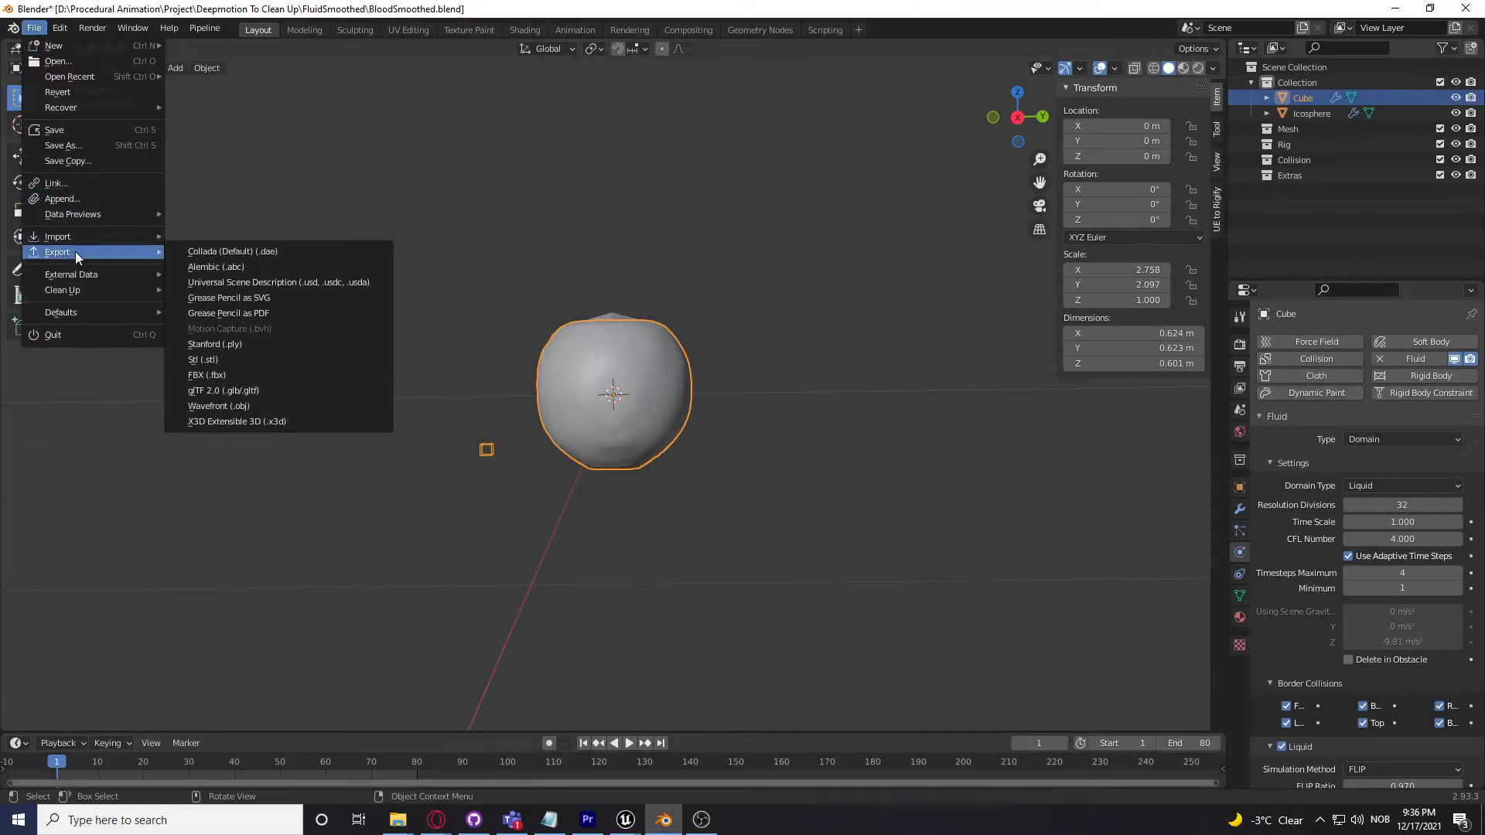
click(226, 405)
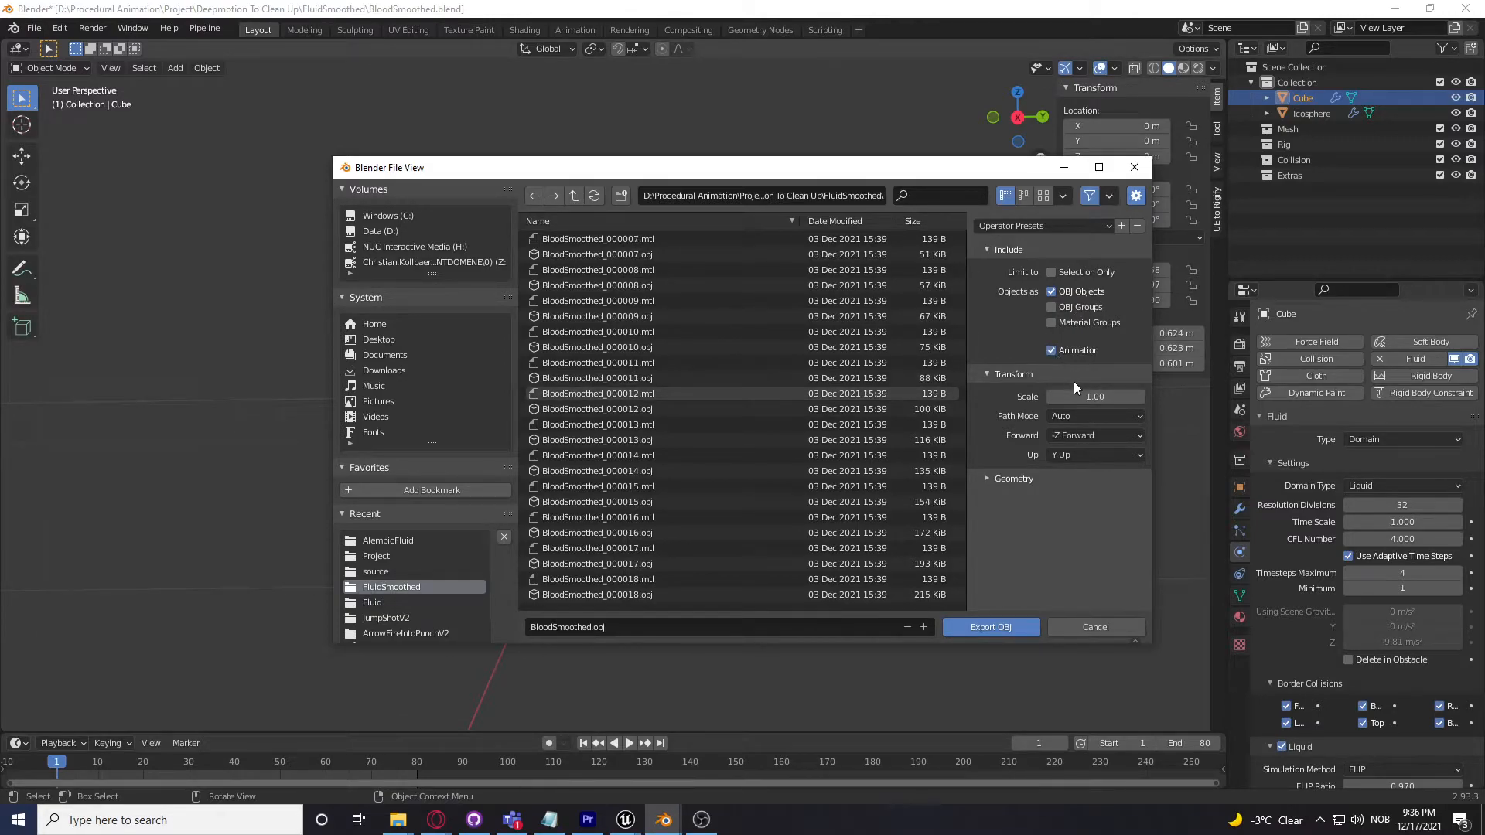
click(986, 479)
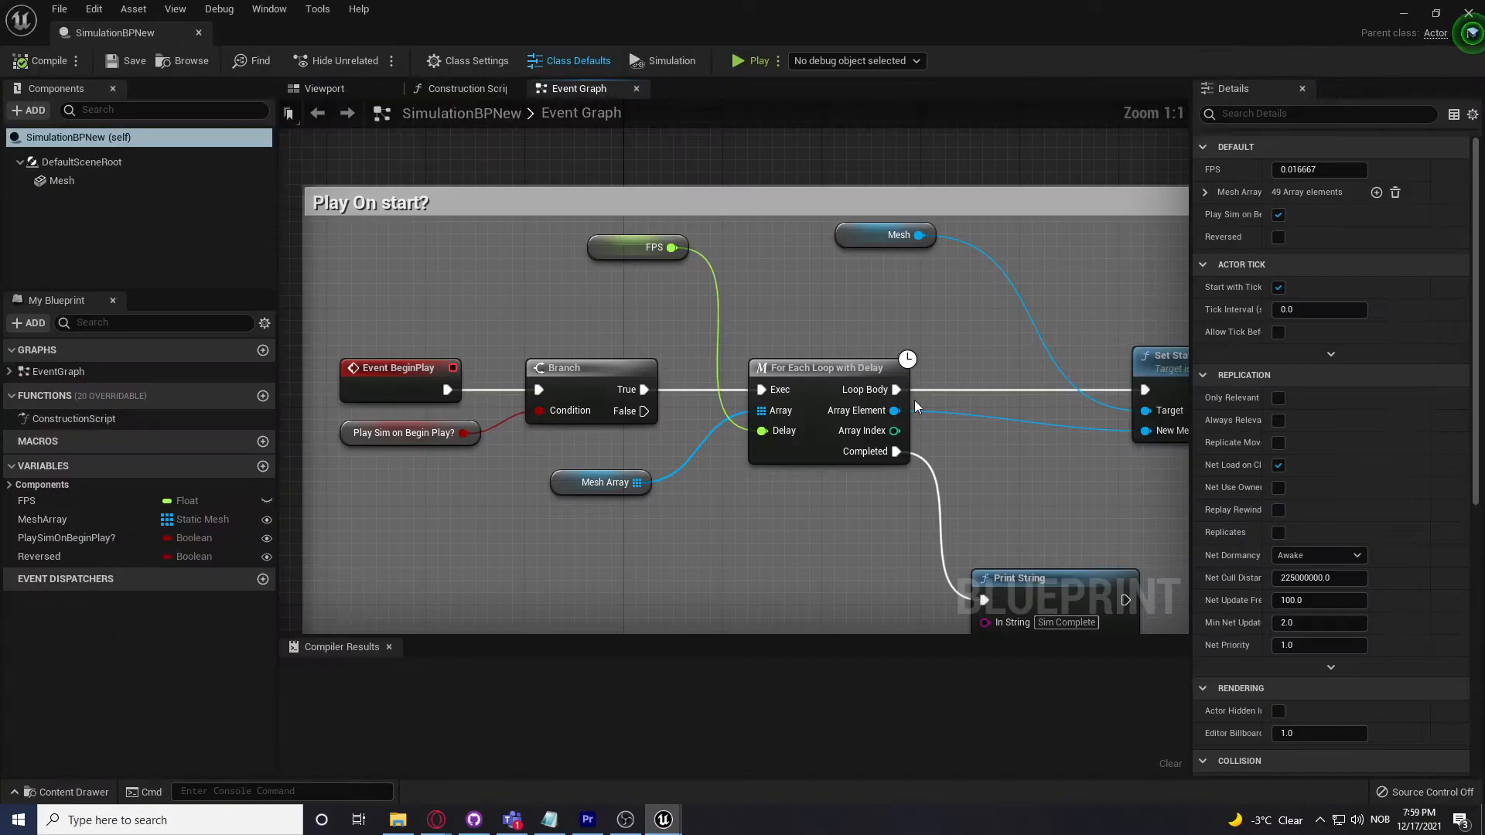
Step: Switch to Unreal Engine and examine SimulationBPNew's Play On start graph, its Mesh component and the FPS and MeshArray variables
scroll(870, 403, down, 2)
right_drag(639, 522, 551, 493)
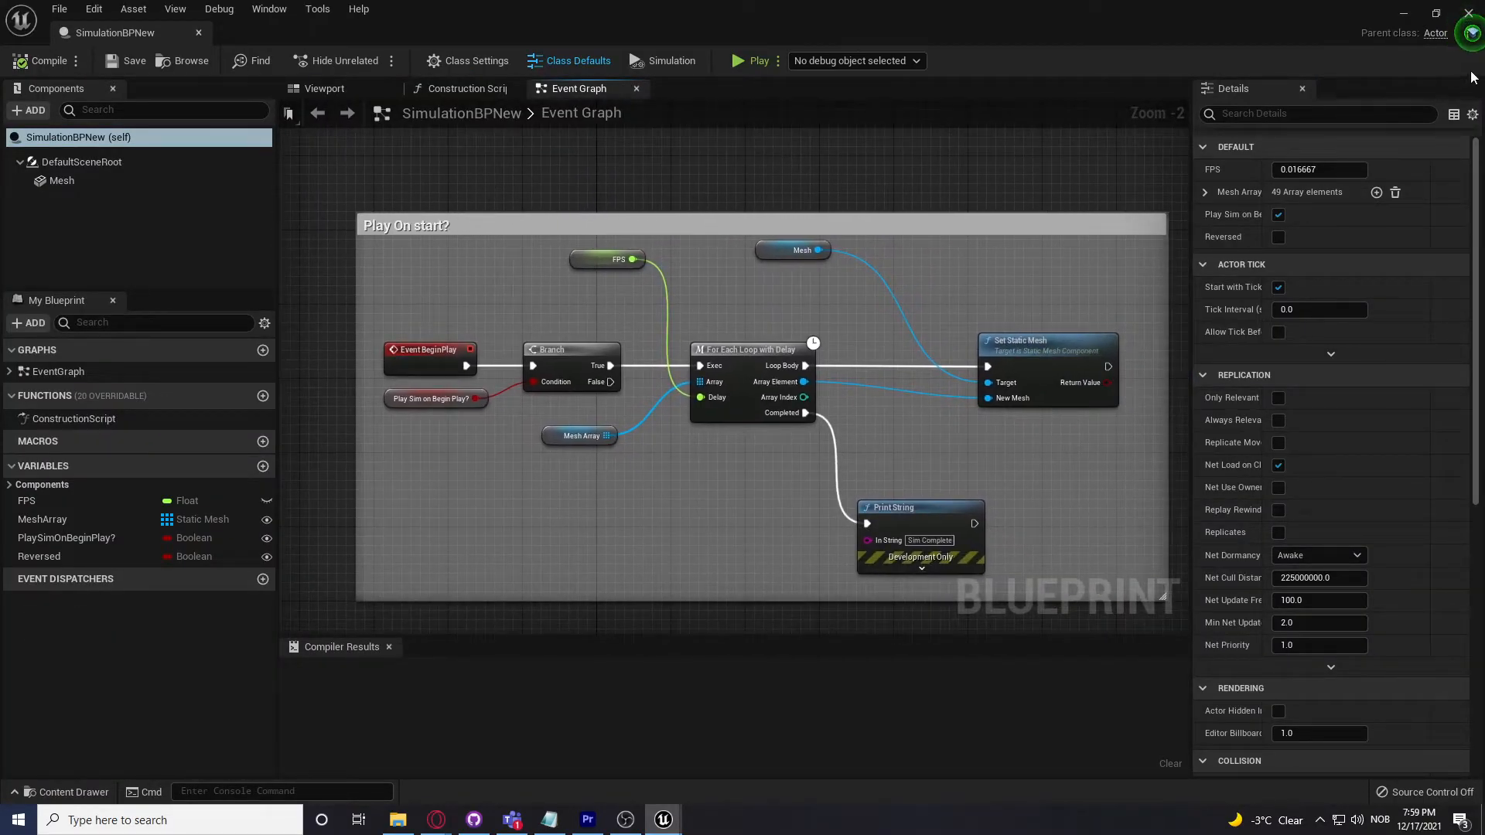
right_drag(627, 212, 754, 198)
click(126, 184)
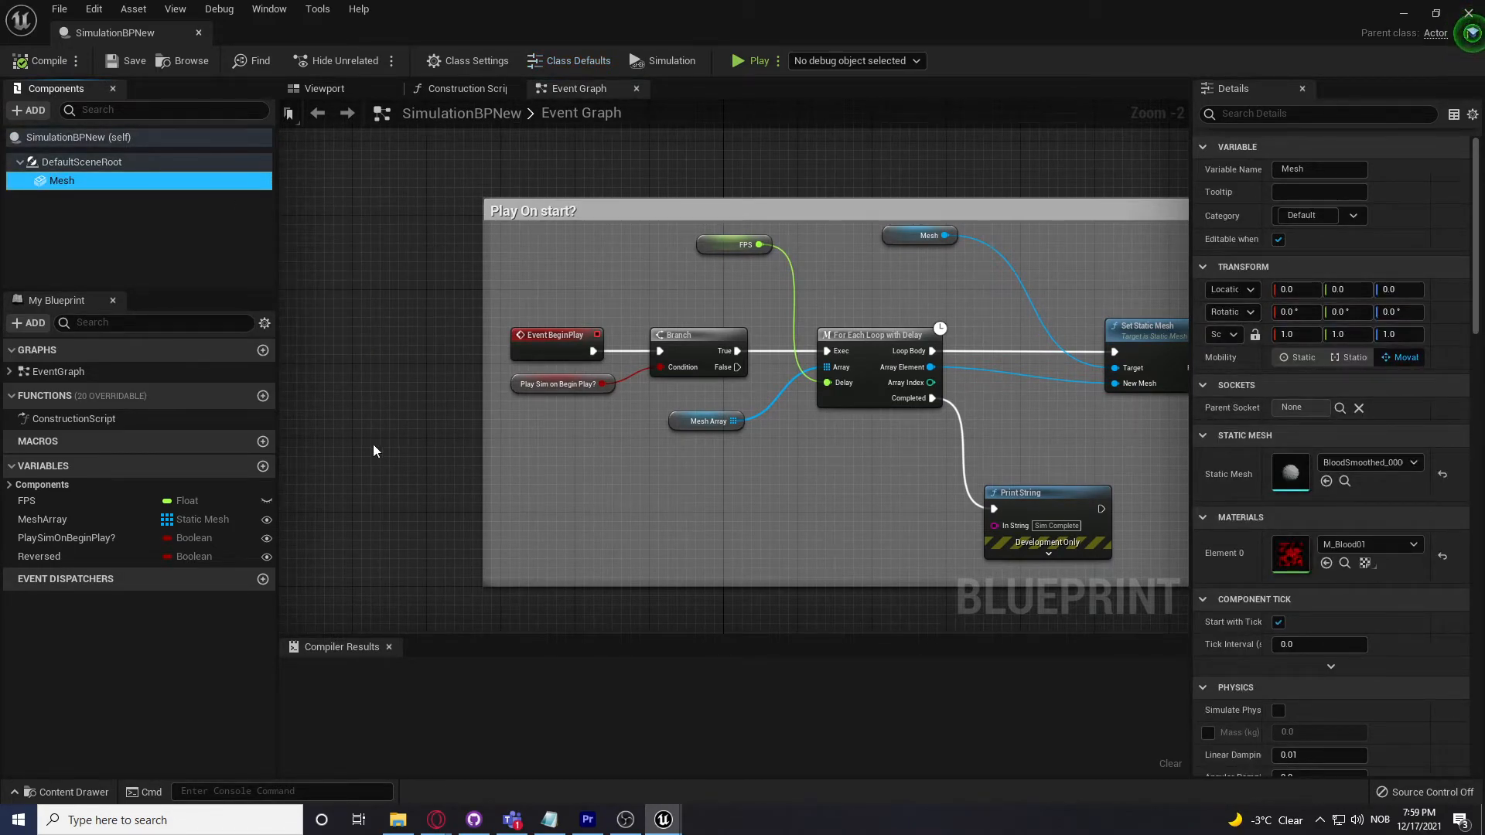
click(76, 508)
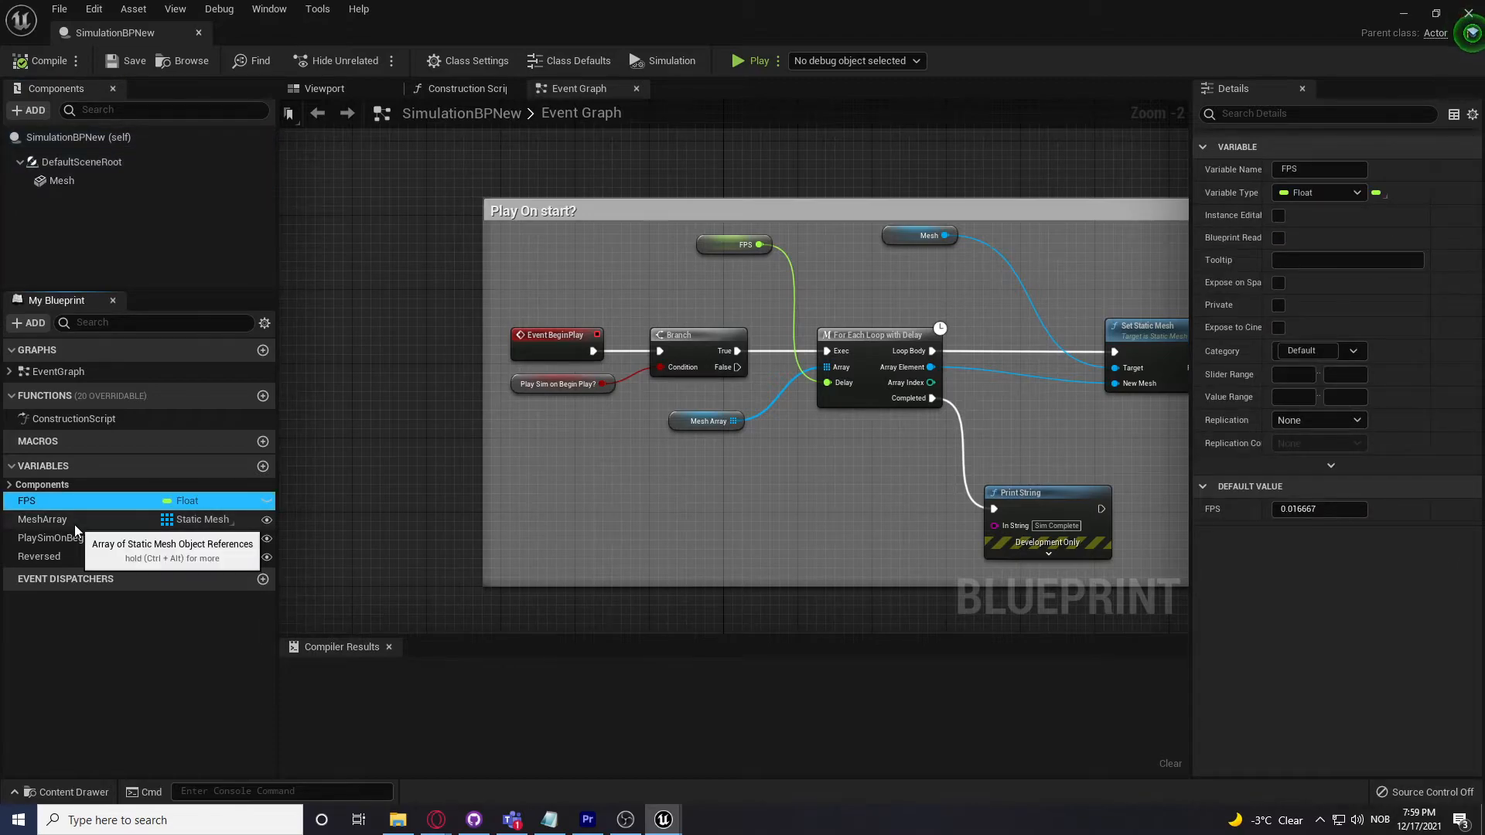
click(74, 525)
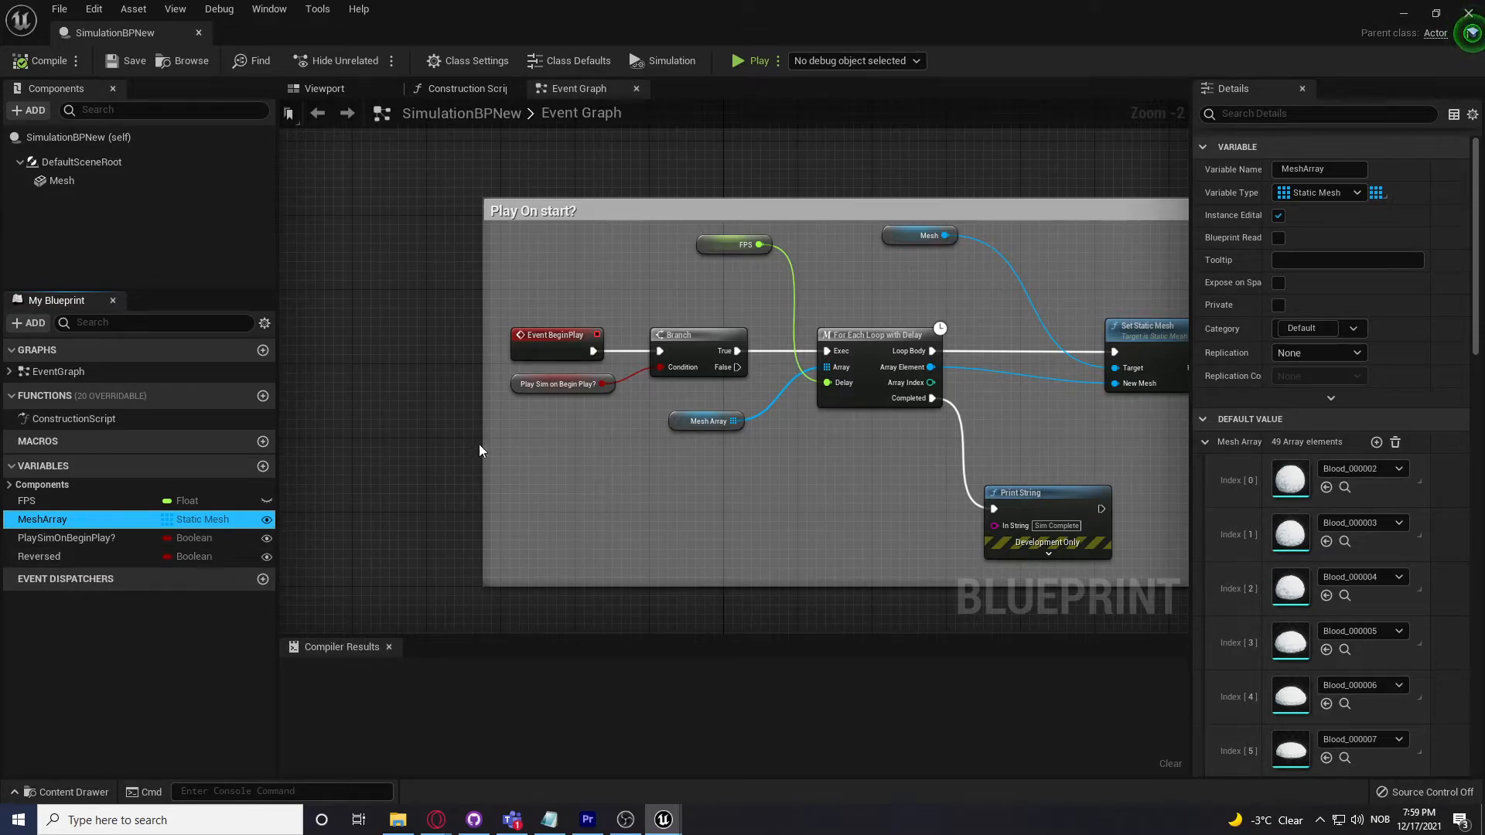
scroll(709, 514, up, 1)
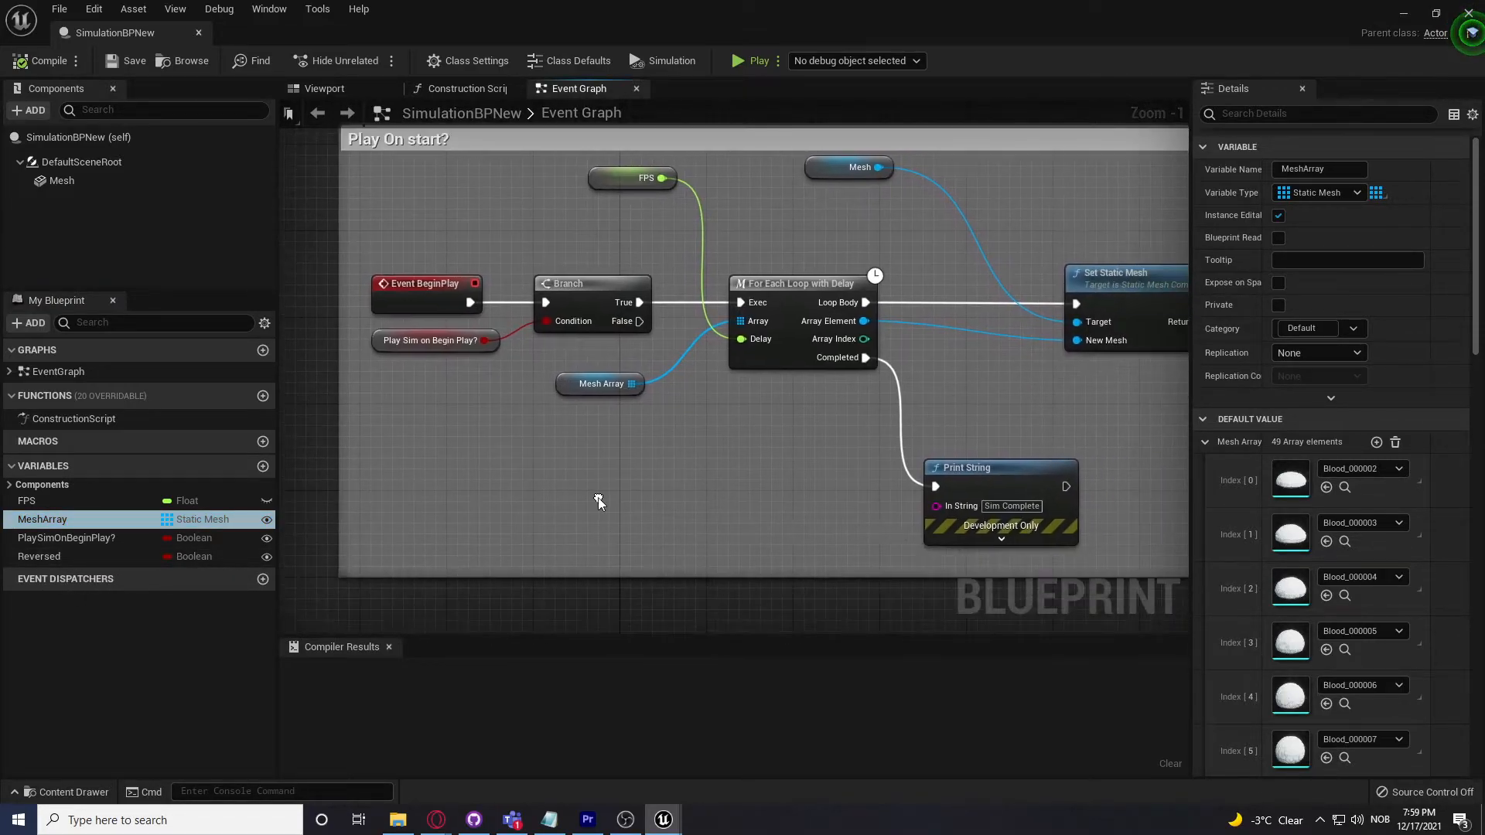
scroll(1382, 495, down, 3)
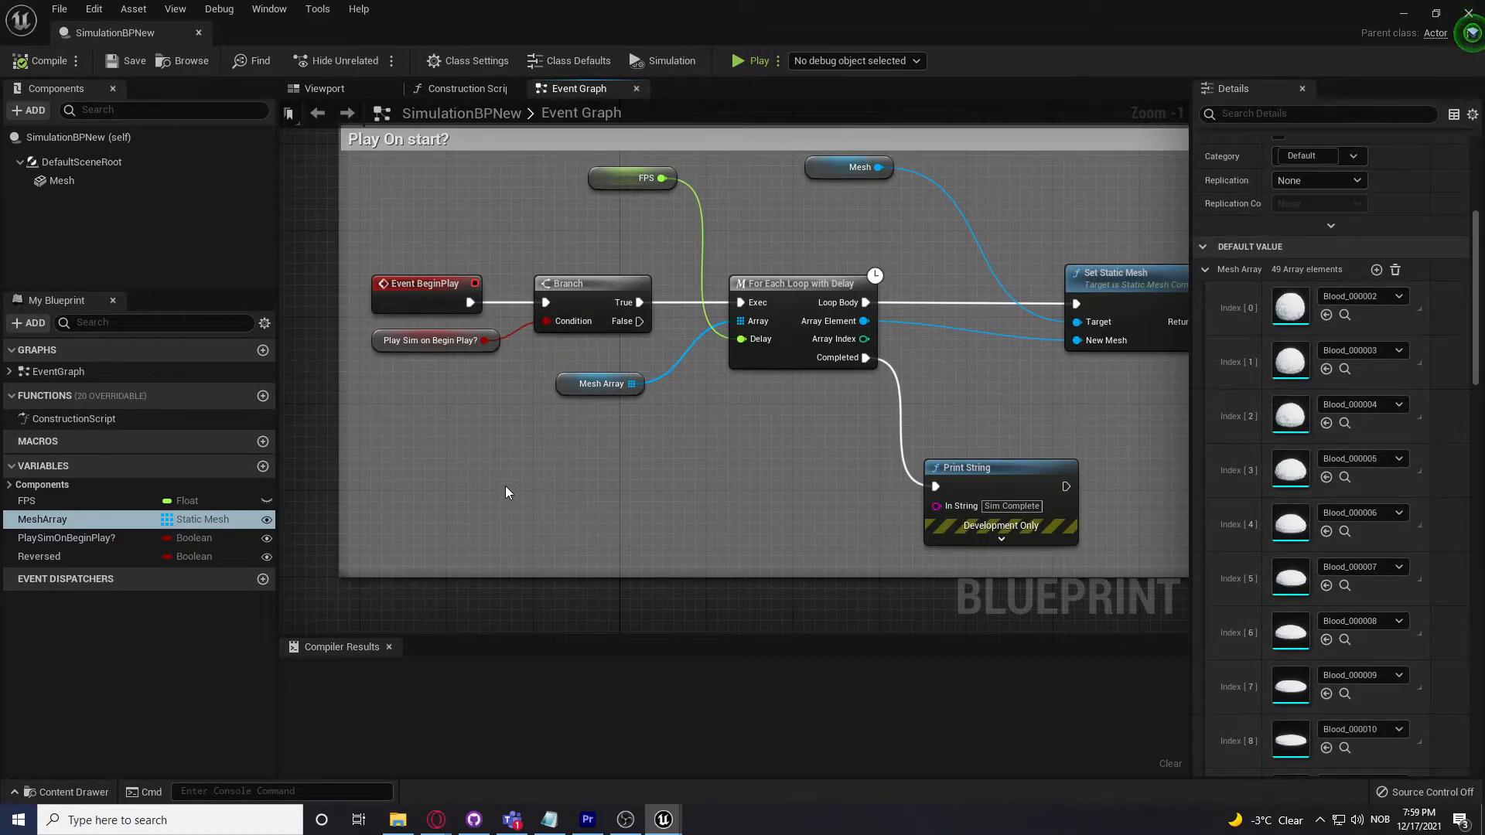
right_drag(616, 503, 605, 525)
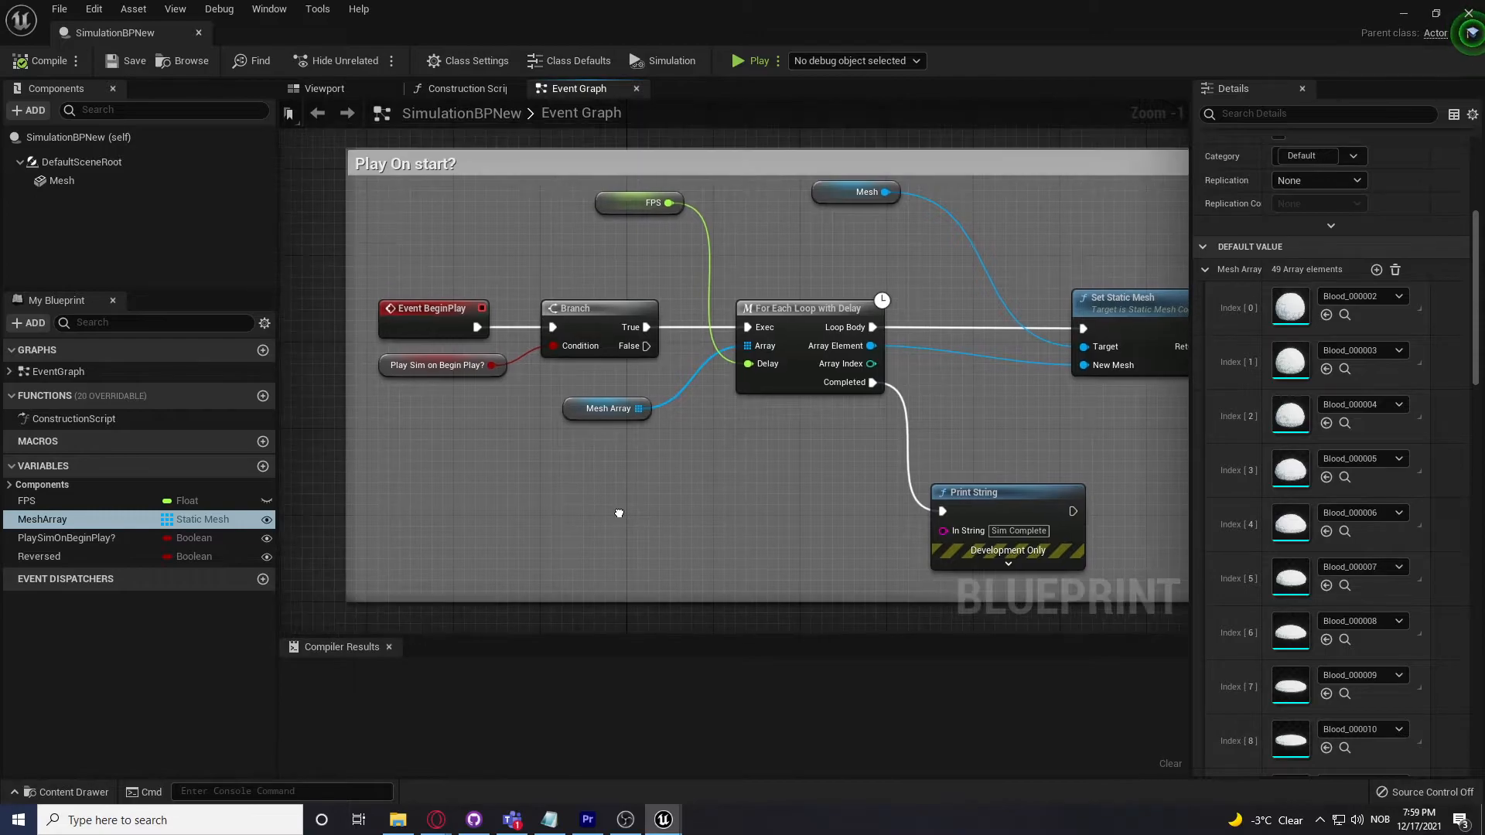
Step: Review the Mesh component's static mesh and material, the MeshArray entries and the FPS node's default value
click(99, 182)
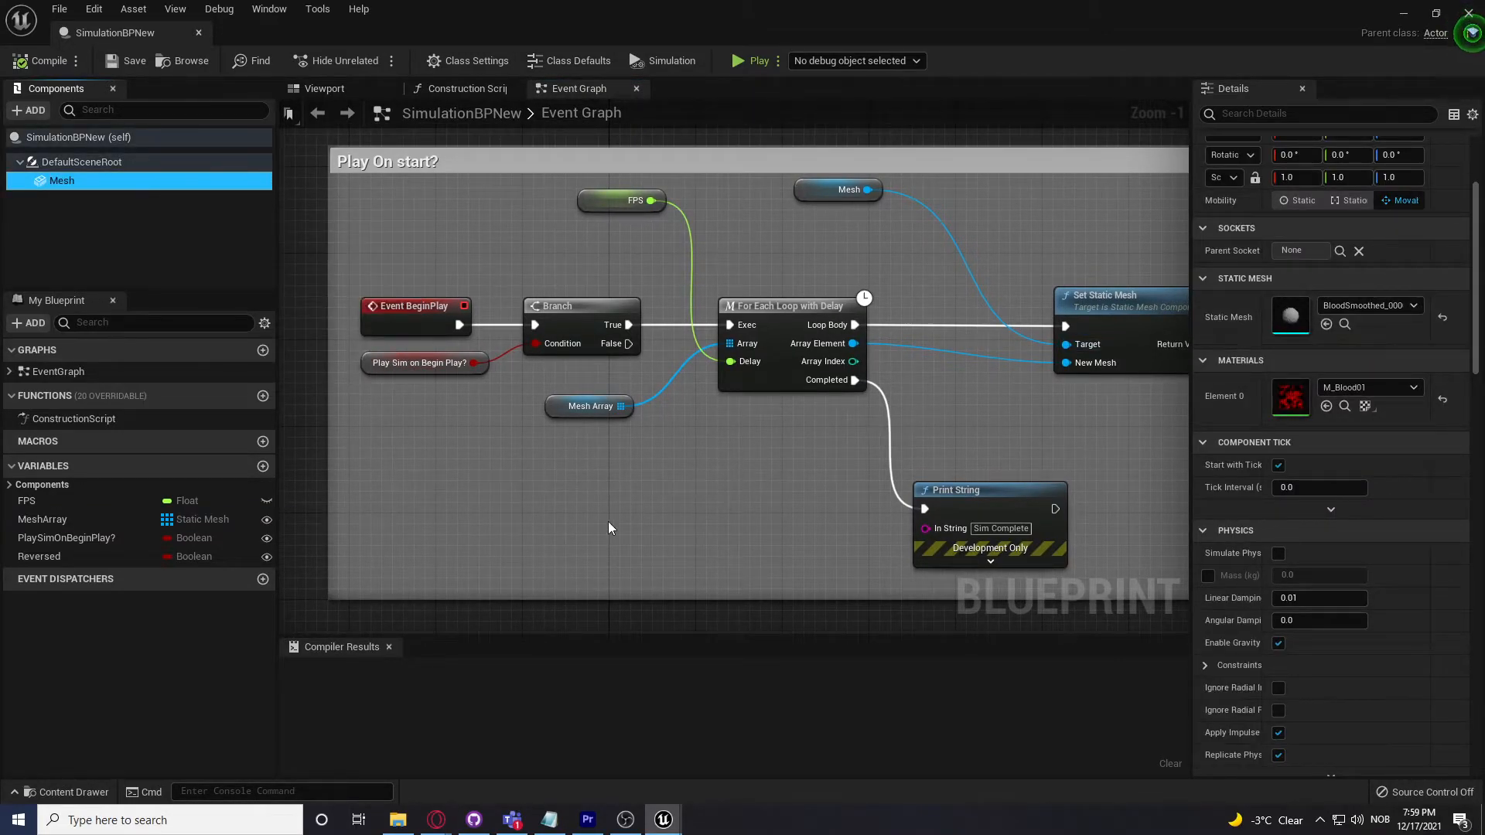
right_drag(539, 532, 523, 541)
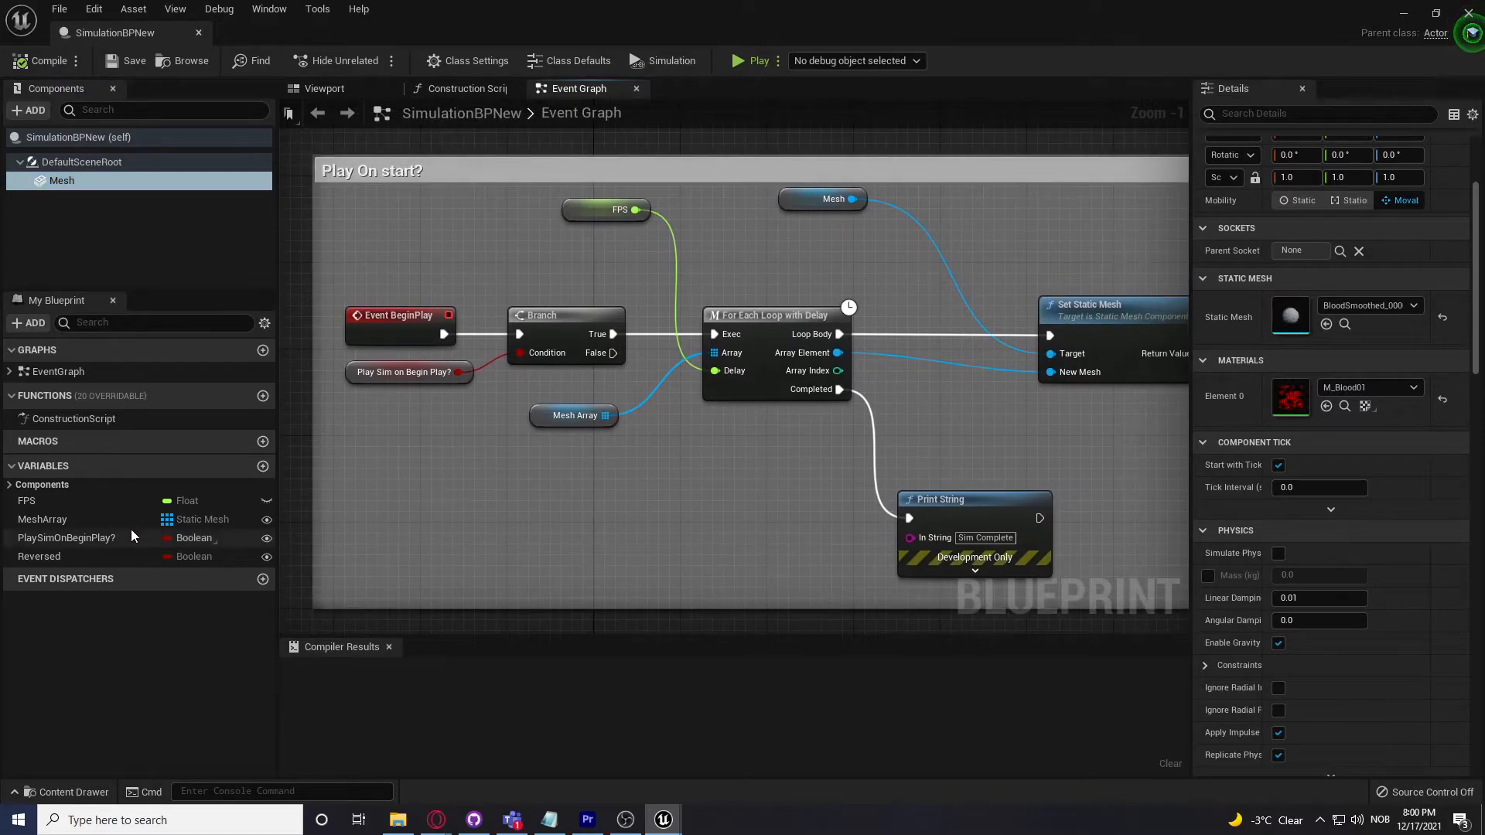
click(89, 517)
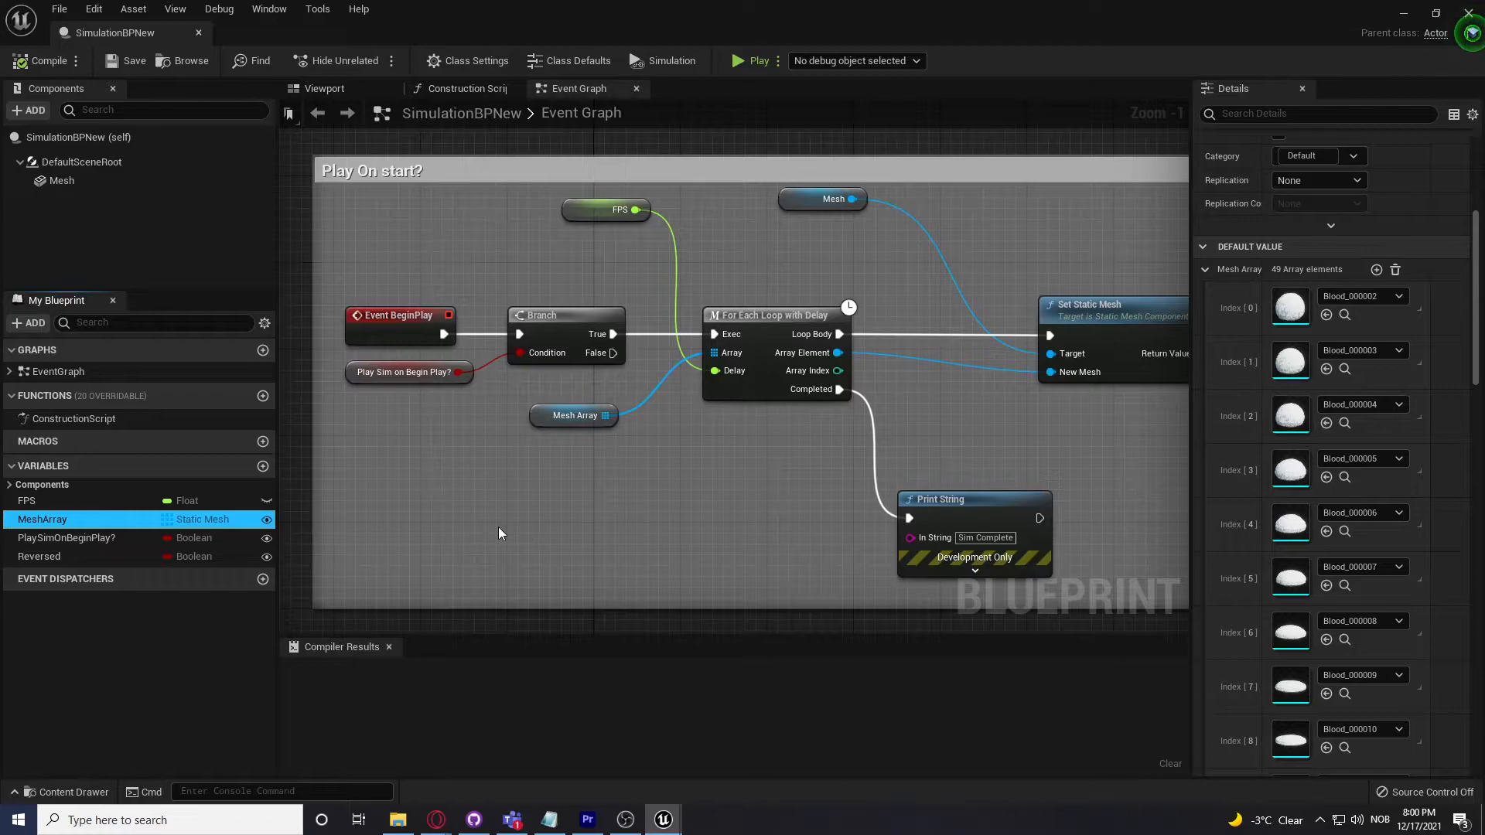
mouse_move(499, 525)
right_down()
mouse_move(453, 532)
mouse_move(479, 531)
right_up()
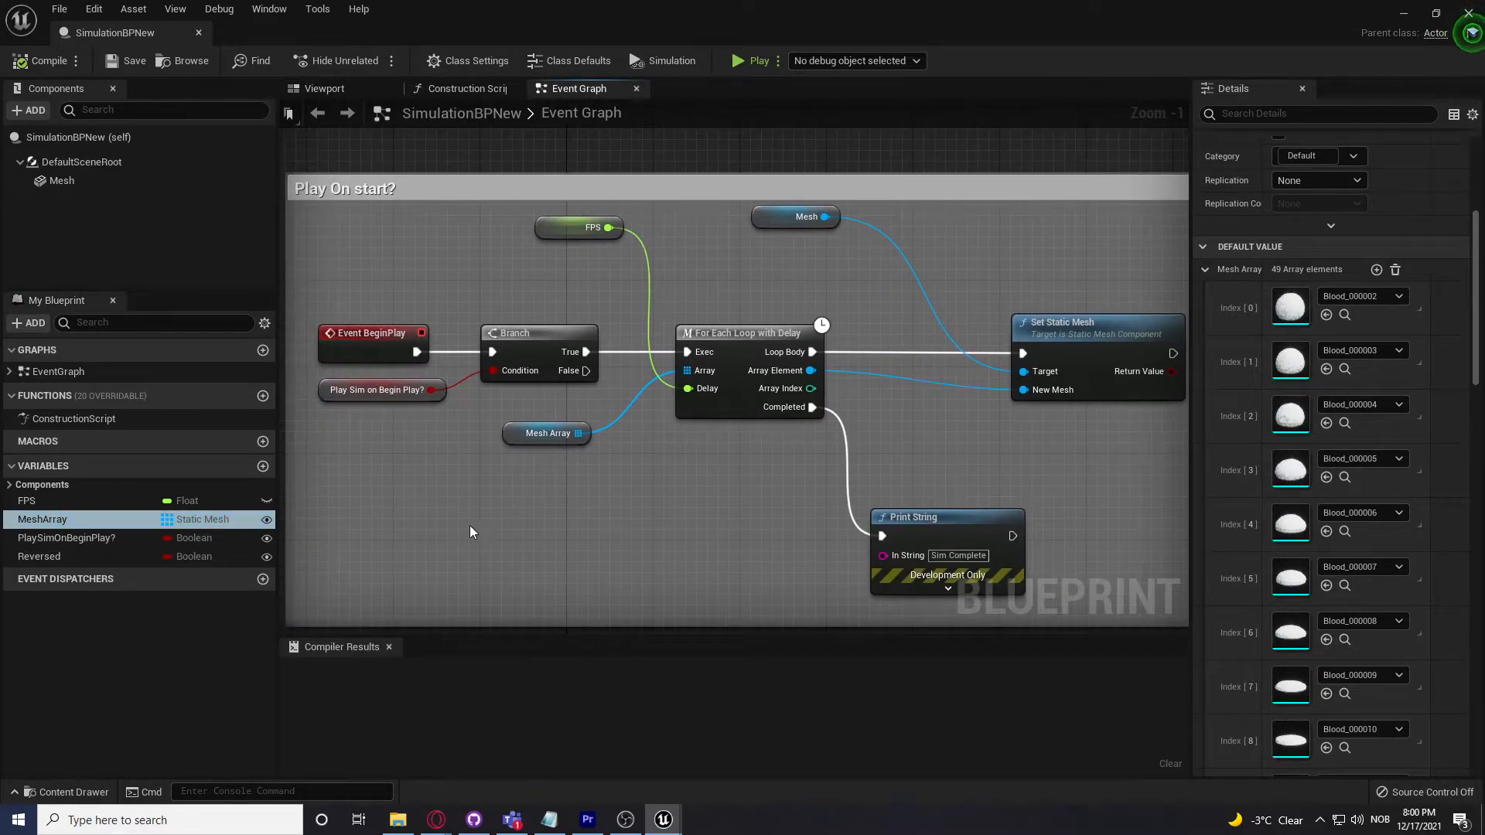
scroll(494, 489, down, 1)
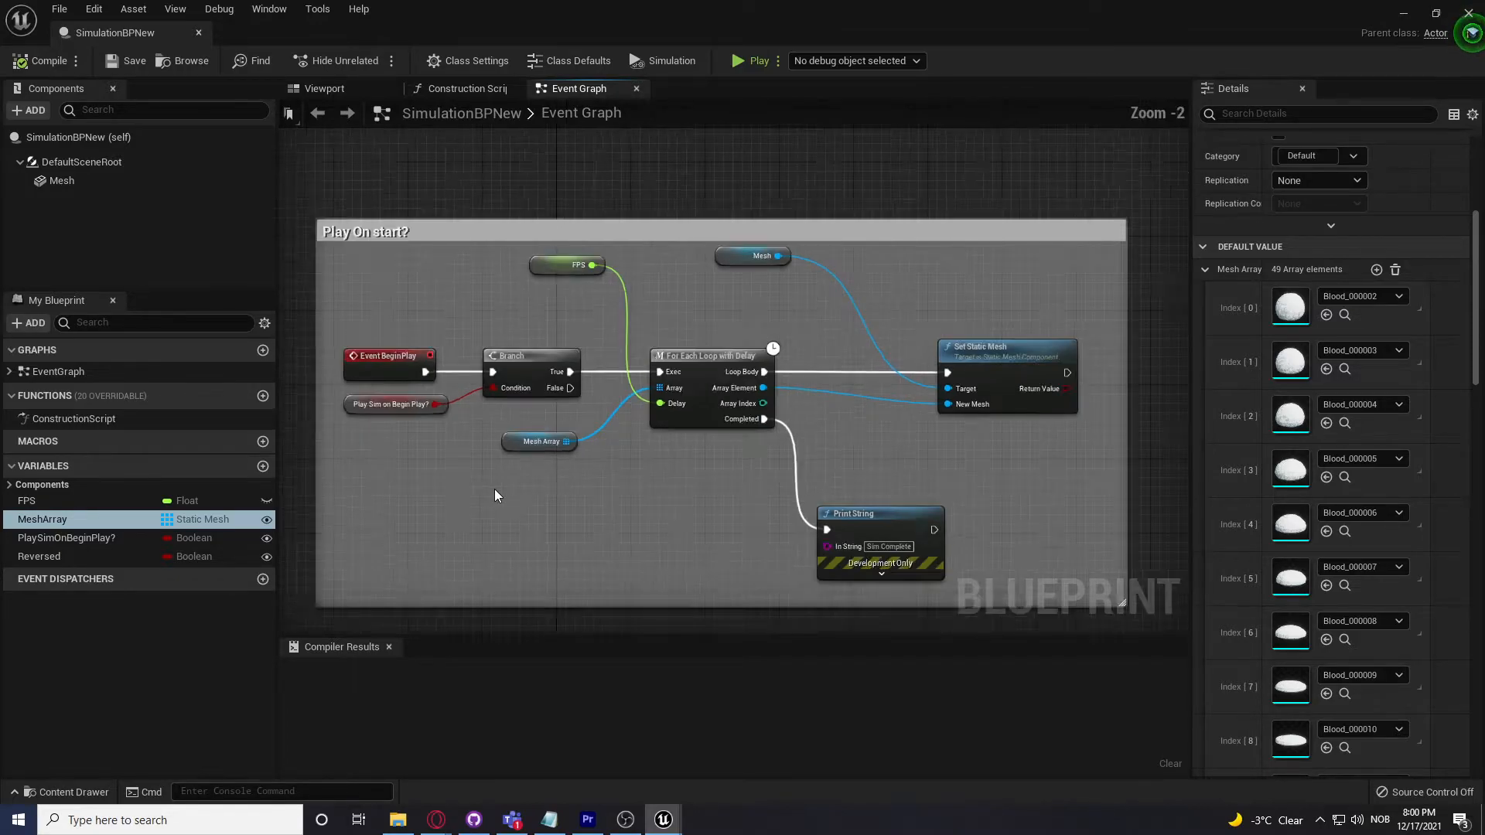
right_drag(551, 531, 537, 478)
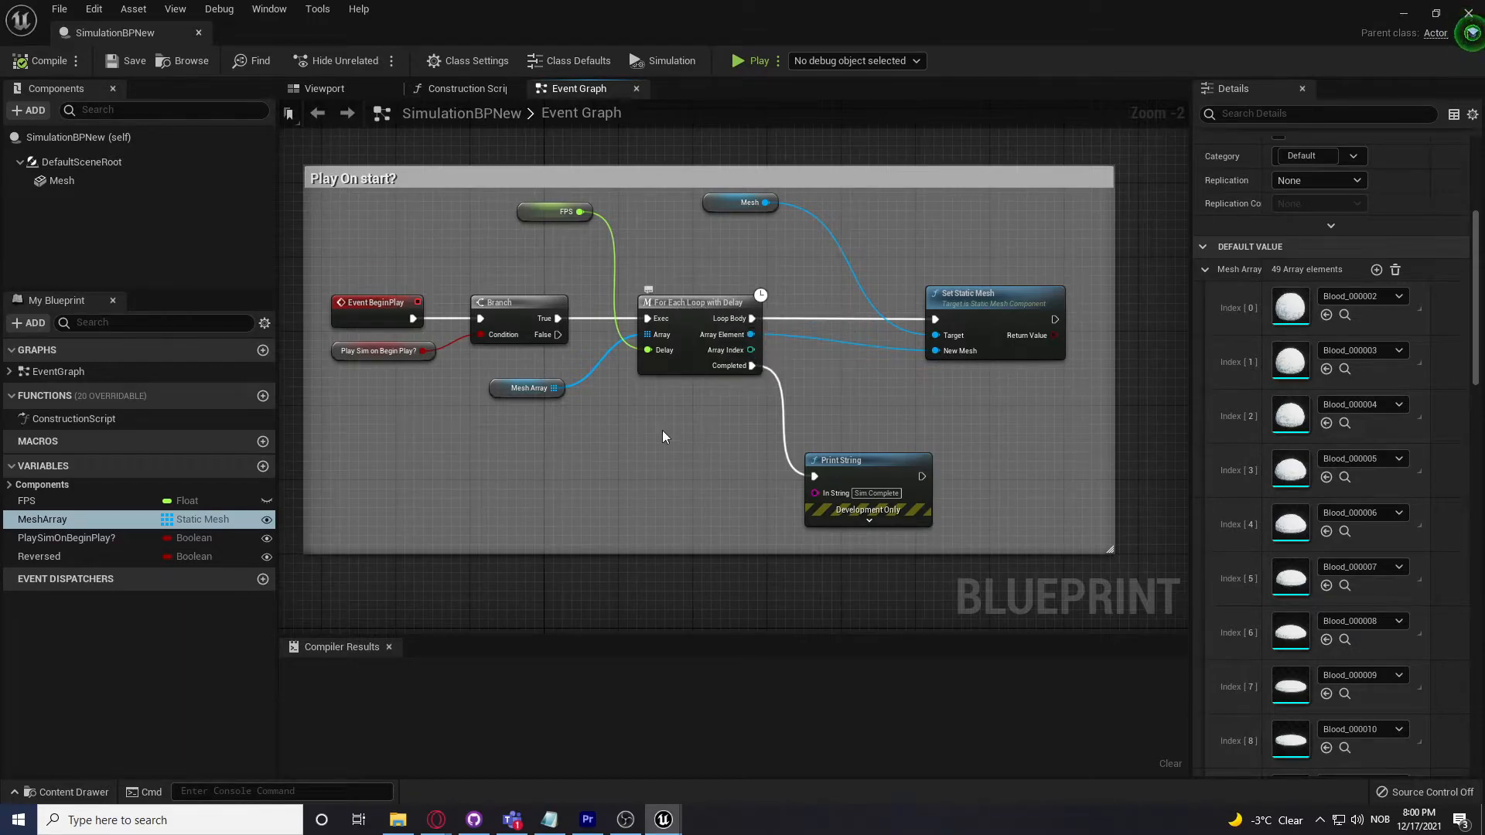
right_drag(654, 442, 686, 450)
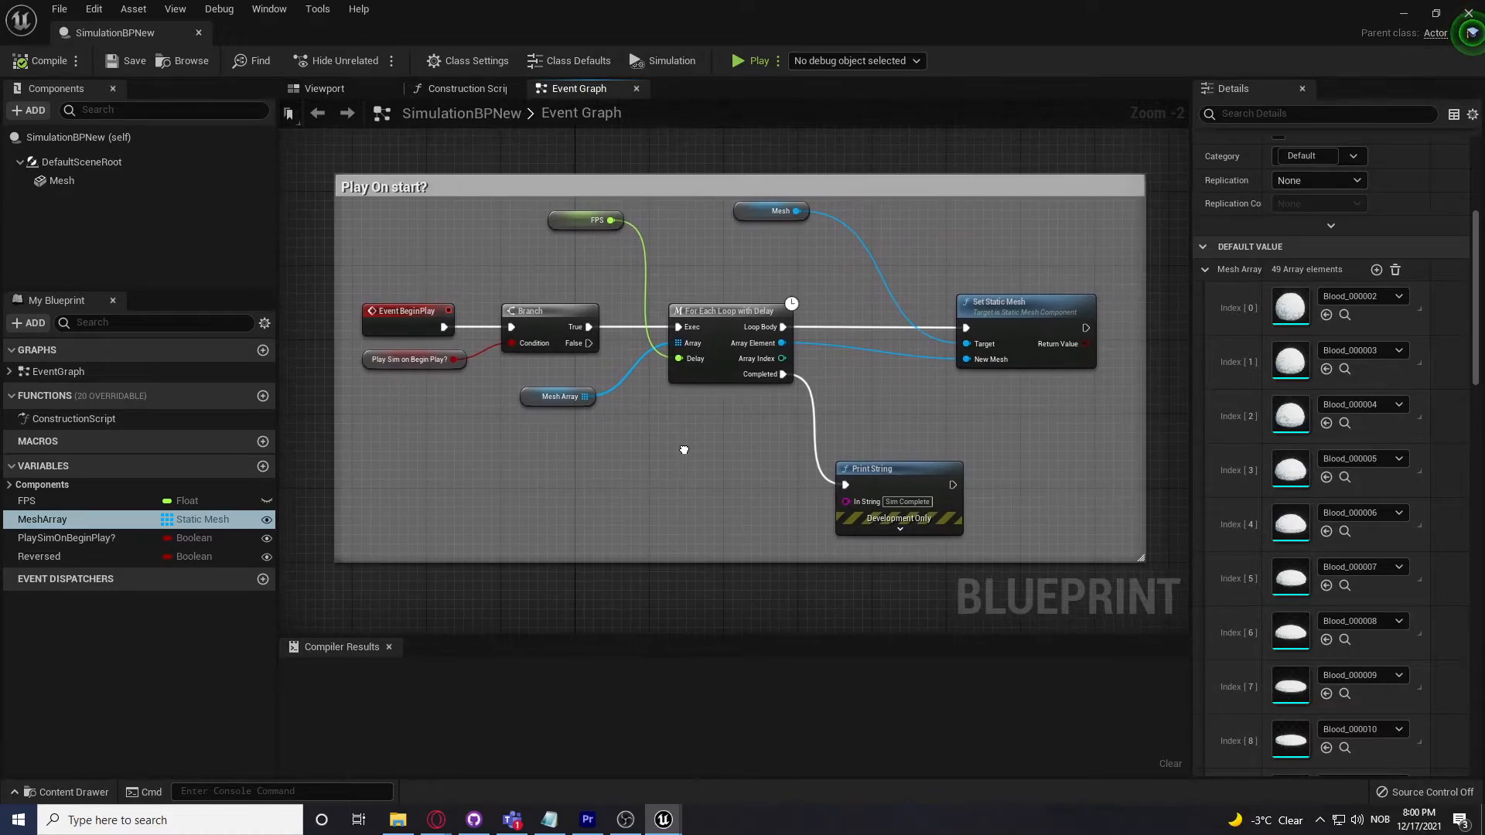
click(603, 221)
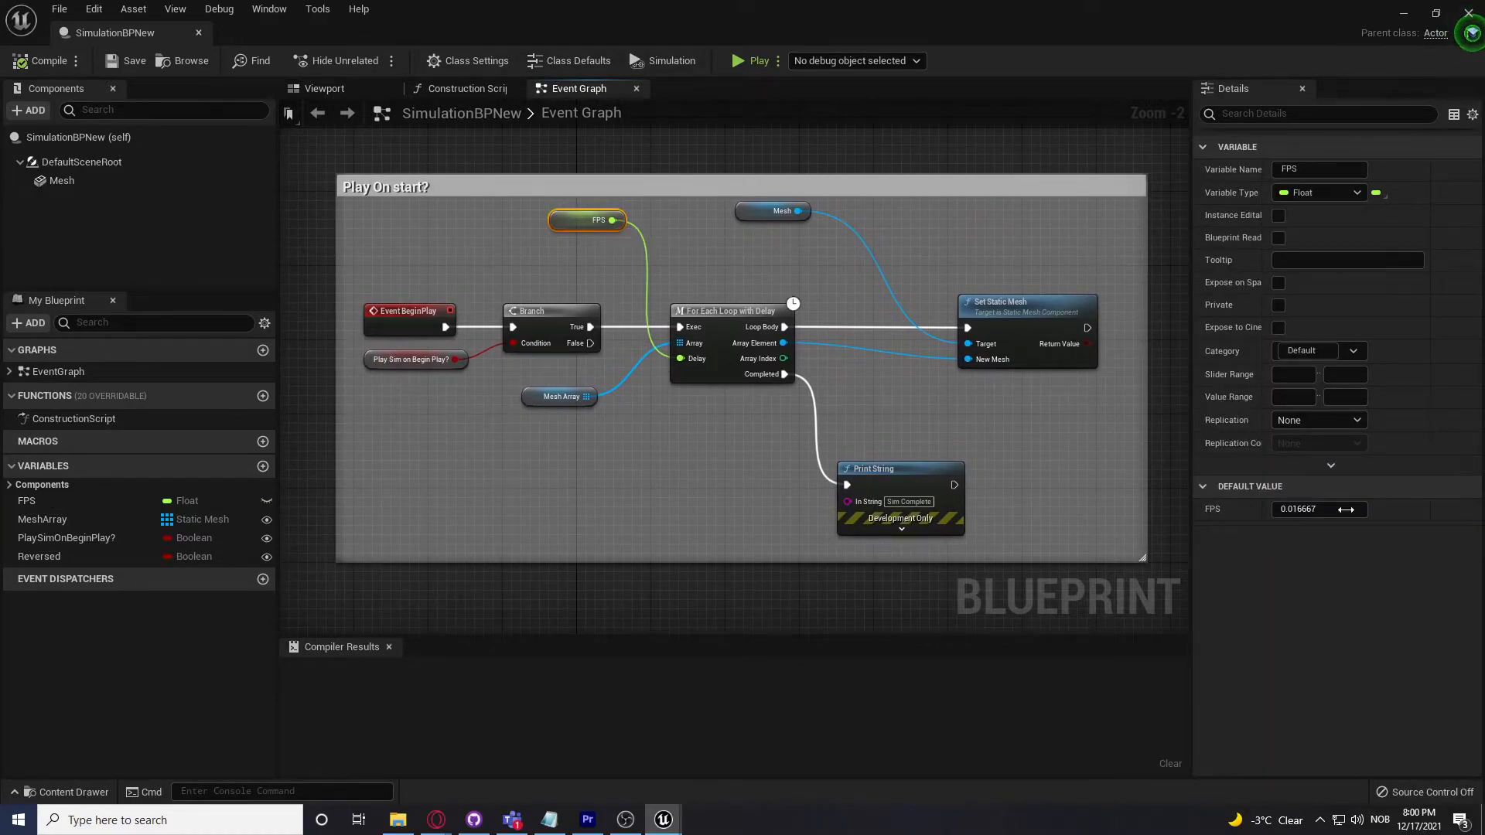
Step: Add a standard For Each Loop node below the For Each Loop with Delay node in the event graph
click(664, 463)
right_click(664, 462)
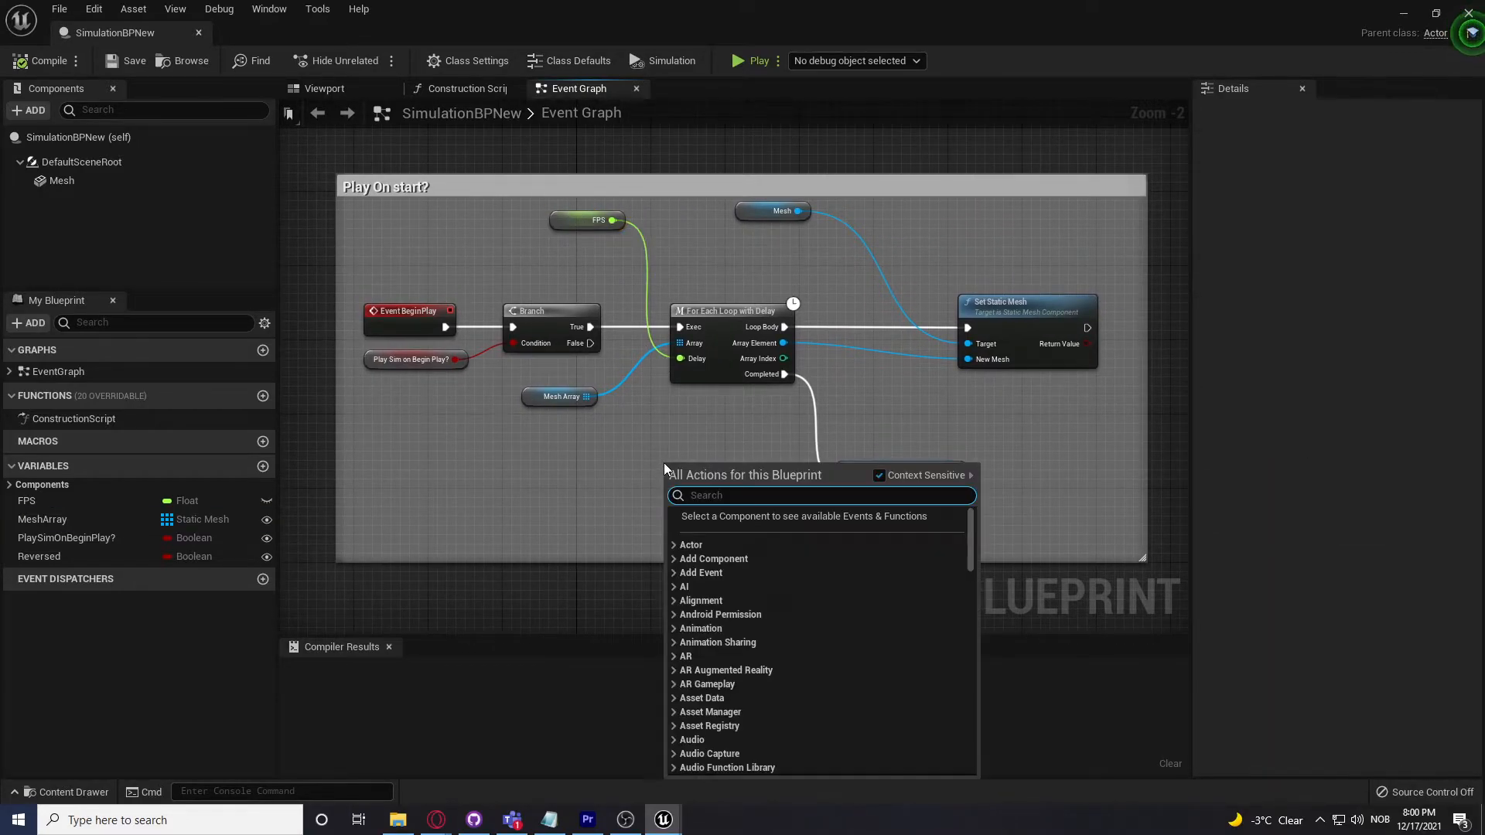
text(for each)
key(Return)
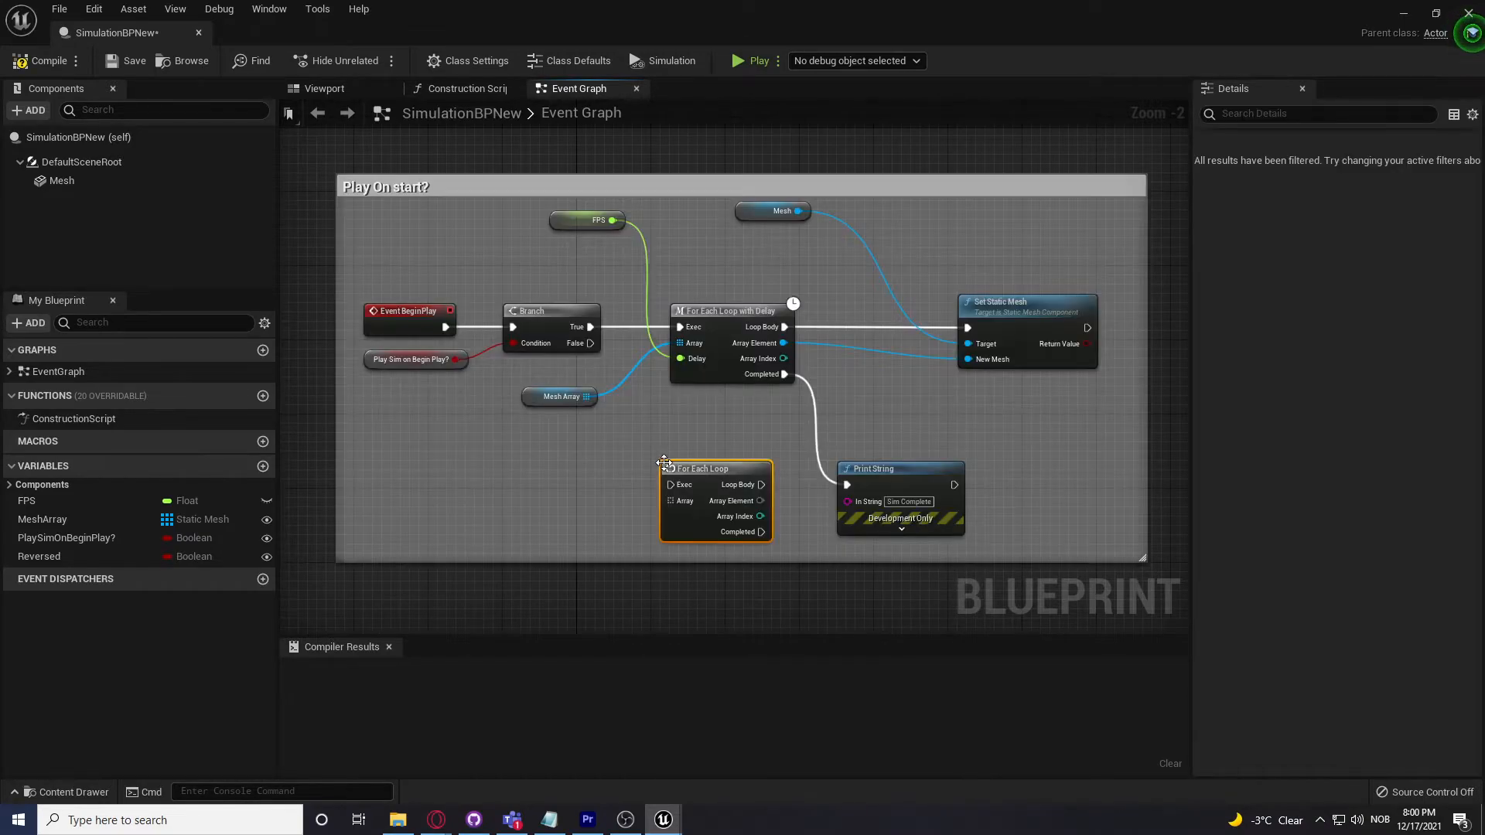
drag(712, 474, 694, 465)
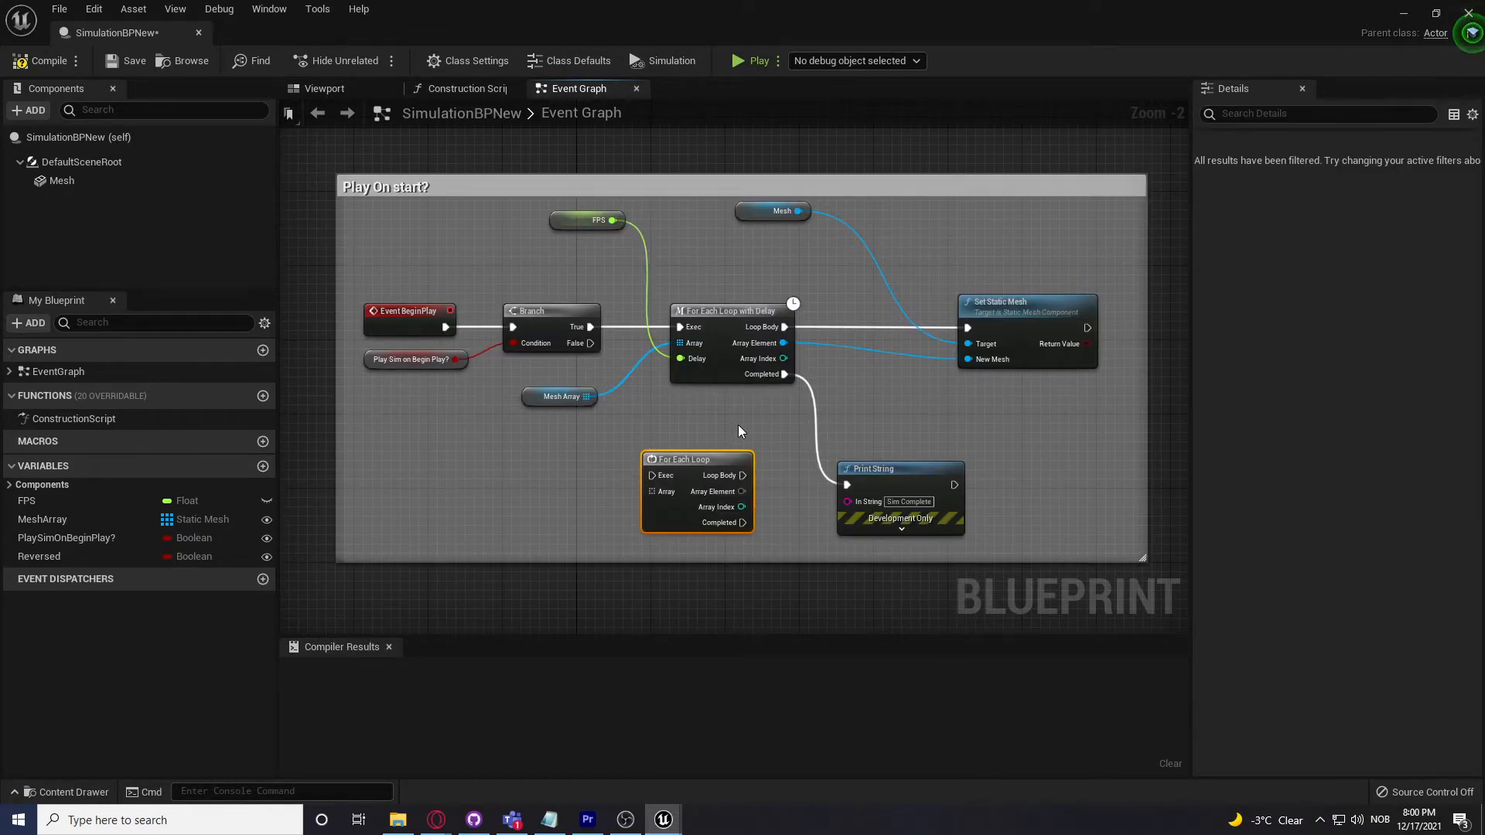
Step: Open the For Each Loop macro in StandardMacros and select its whole node graph
click(739, 430)
double_click(687, 462)
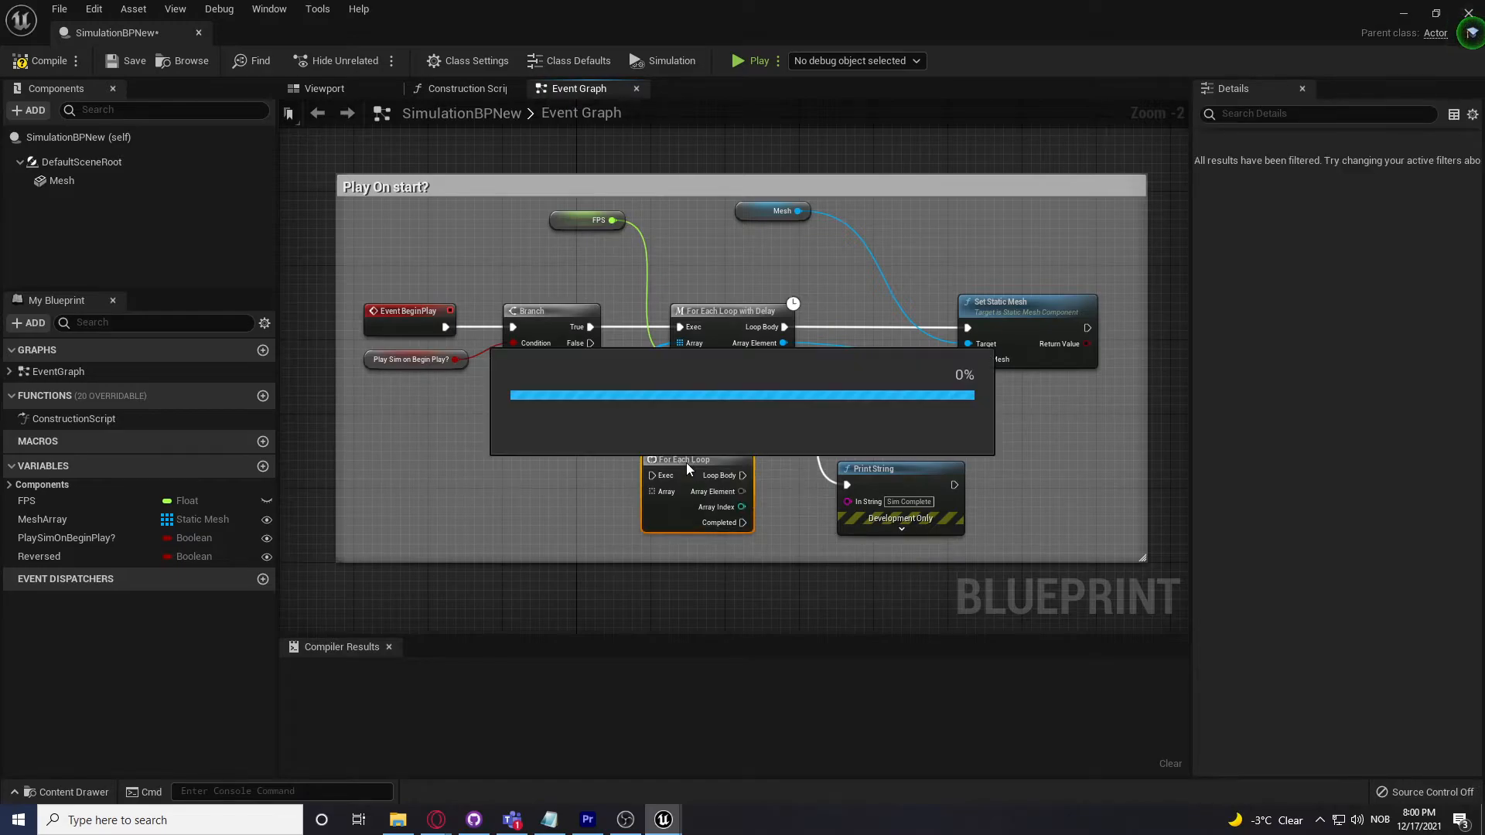
scroll(812, 263, down, 6)
scroll(841, 206, up, 2)
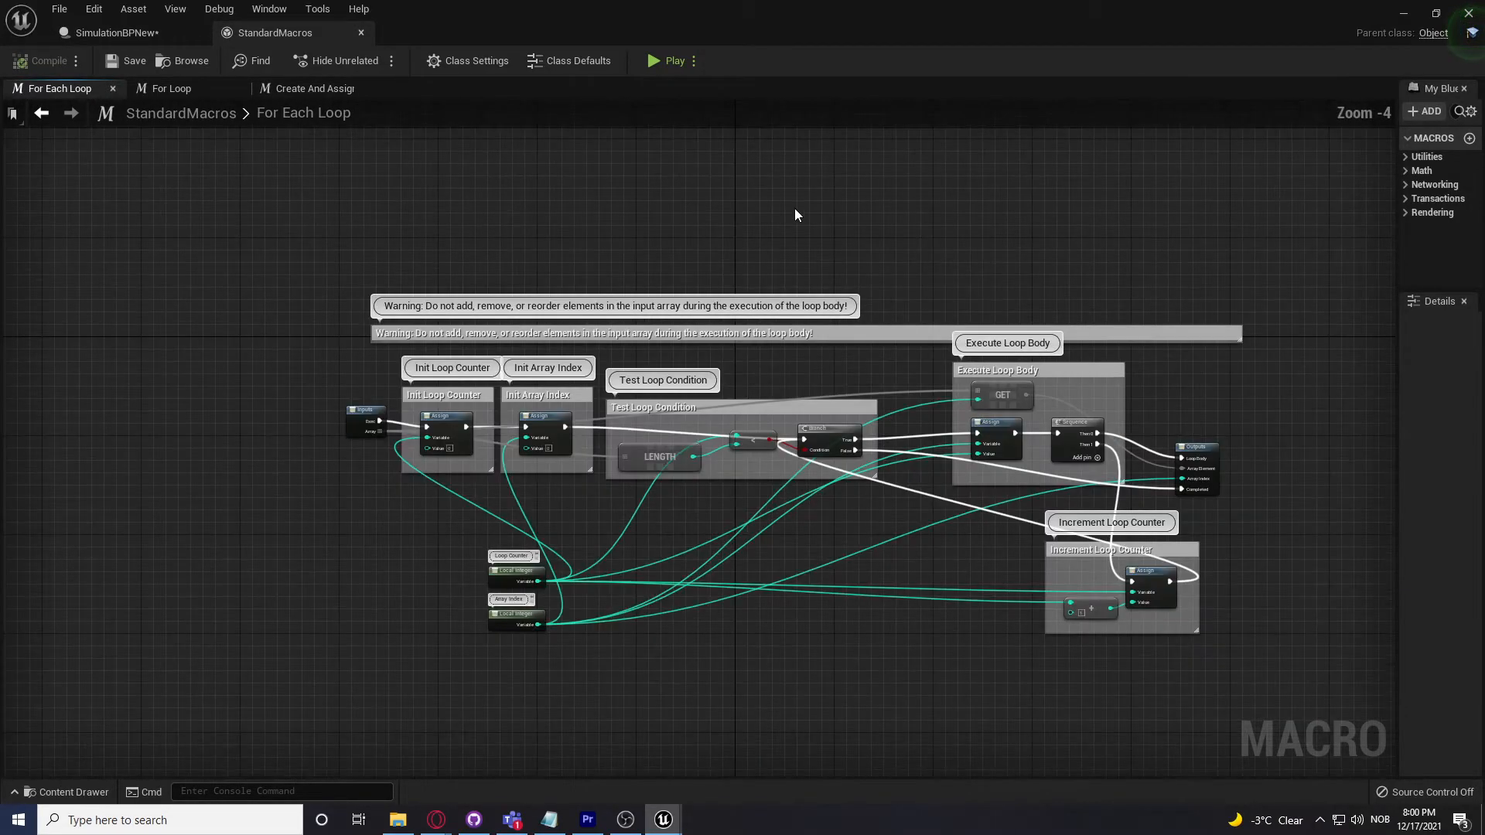
drag(284, 234, 1320, 676)
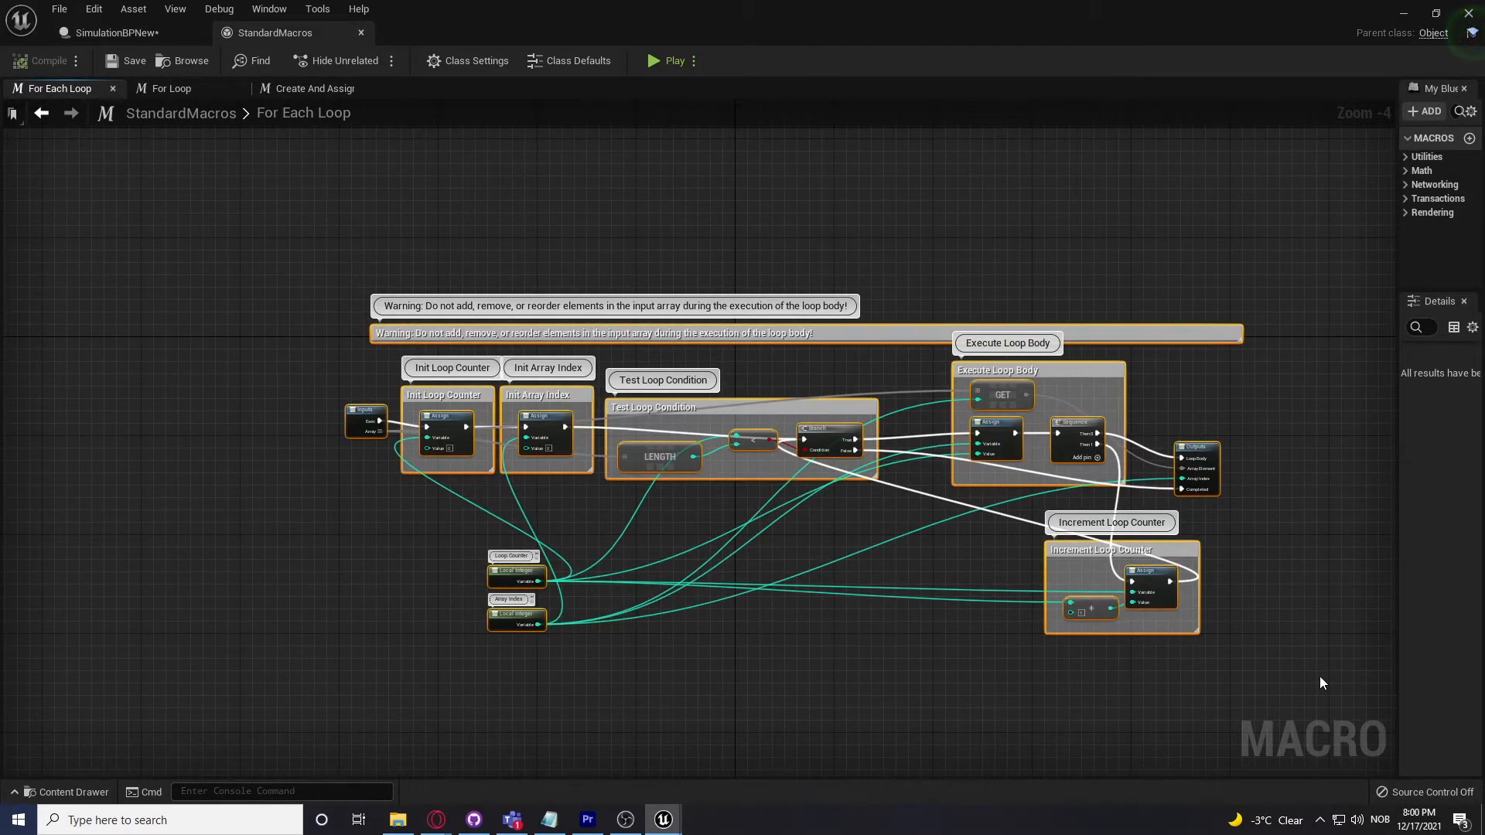
click(1320, 676)
Step: Return to SimulationBPNew and open the For Each Loop with Delay macro from CustomMacroLib
click(124, 31)
double_click(738, 355)
scroll(966, 298, down, 1)
right_drag(965, 298, 1383, 462)
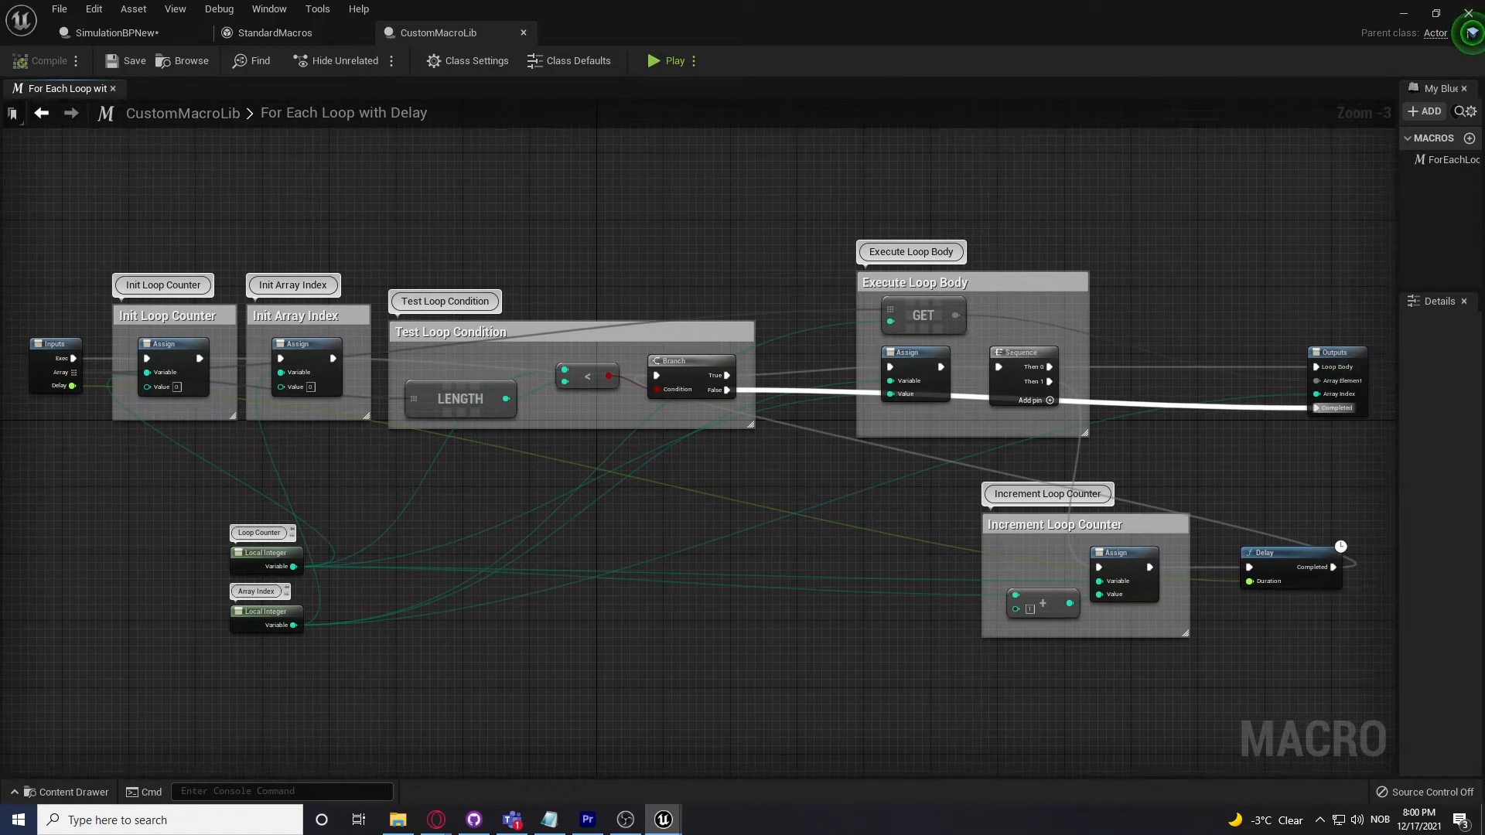
Step: Compare the standard For Each Loop with For Each Loop with Delay, examining the Delay node and its Delay input wiring
click(309, 33)
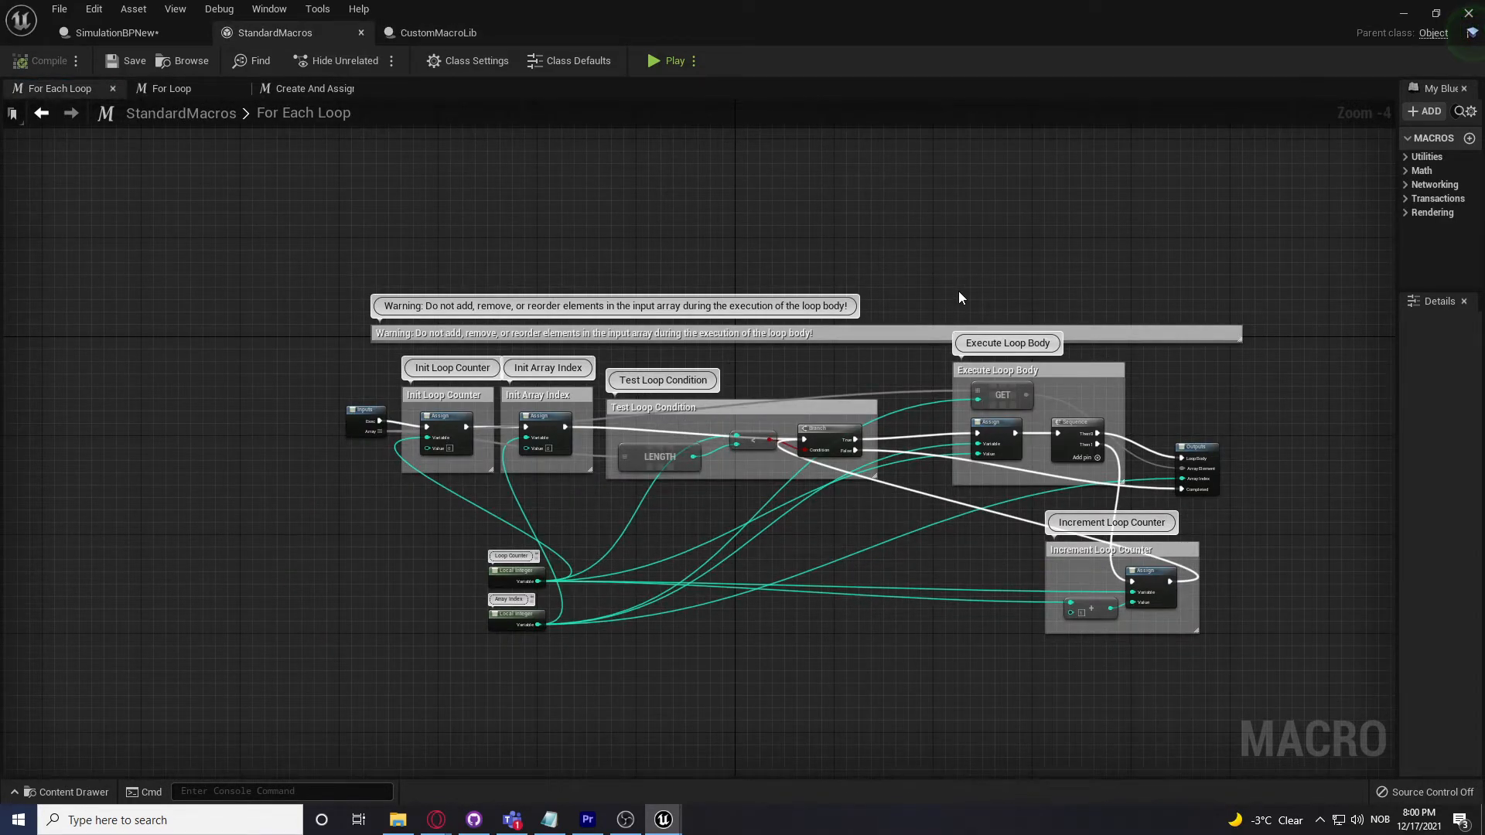
scroll(959, 298, up, 1)
right_drag(1050, 291, 1107, 148)
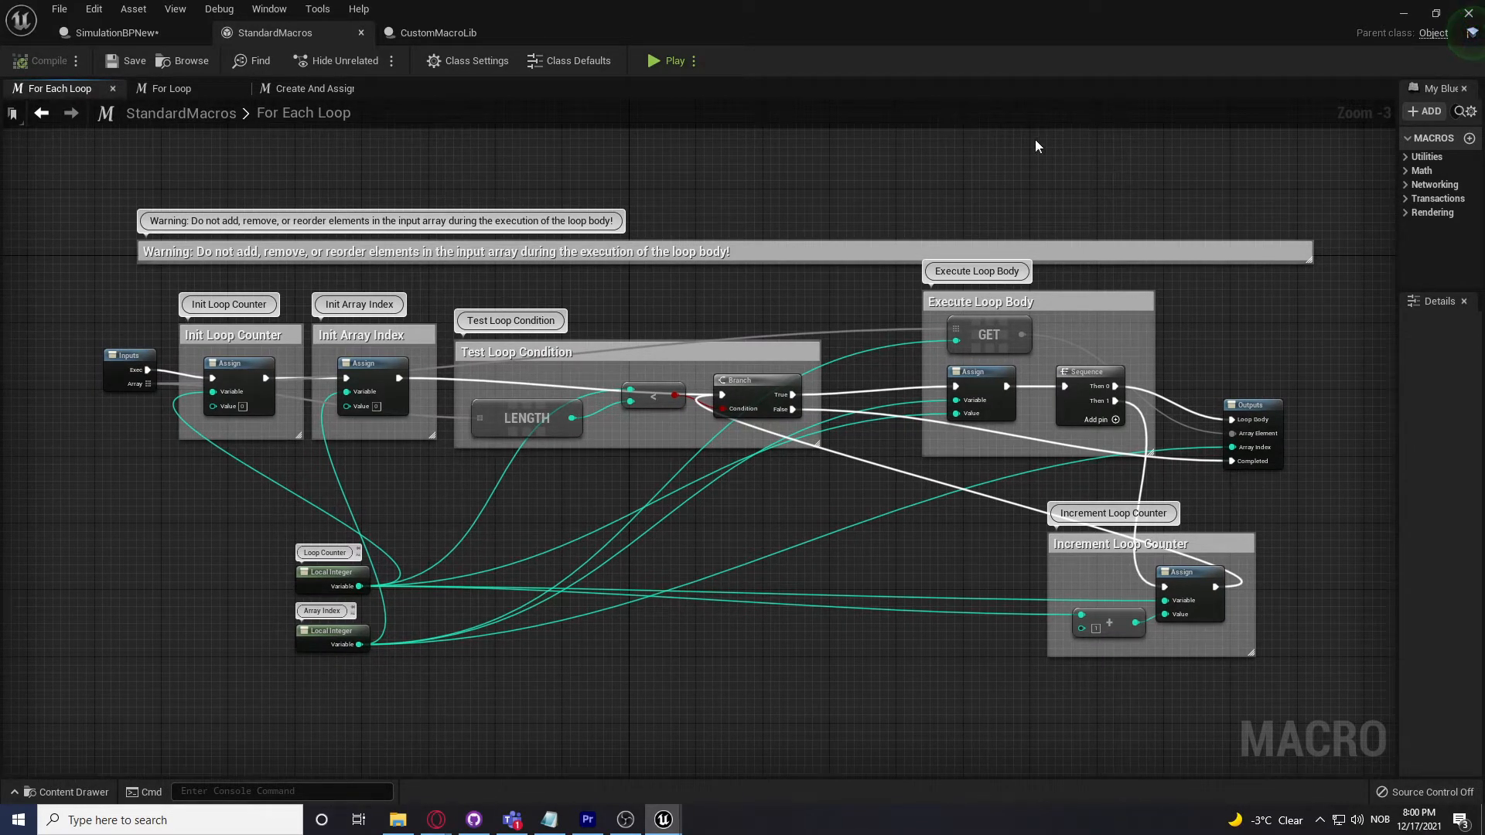
click(427, 22)
right_drag(583, 226, 667, 207)
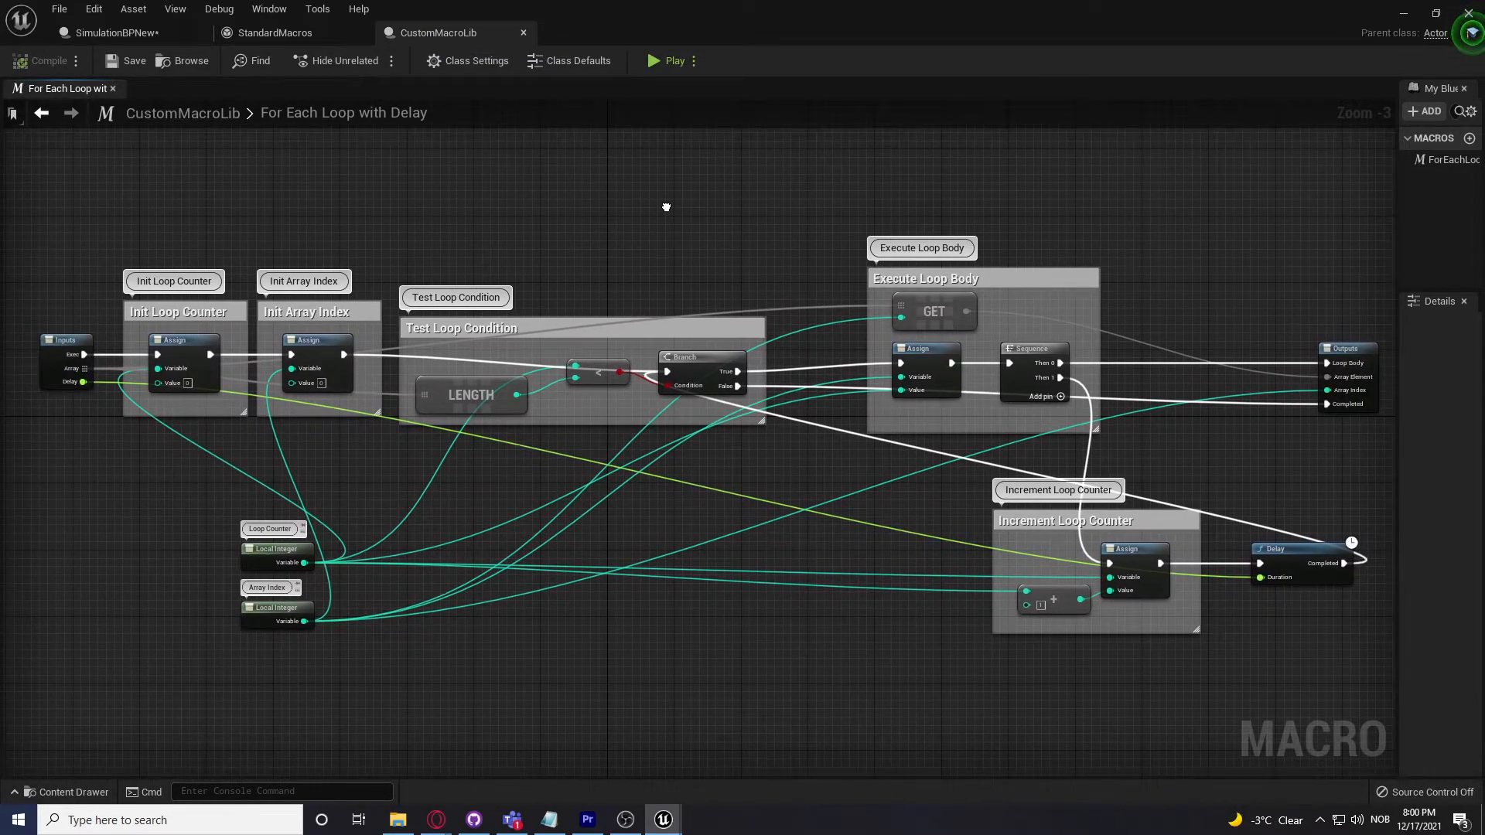
scroll(1175, 518, up, 4)
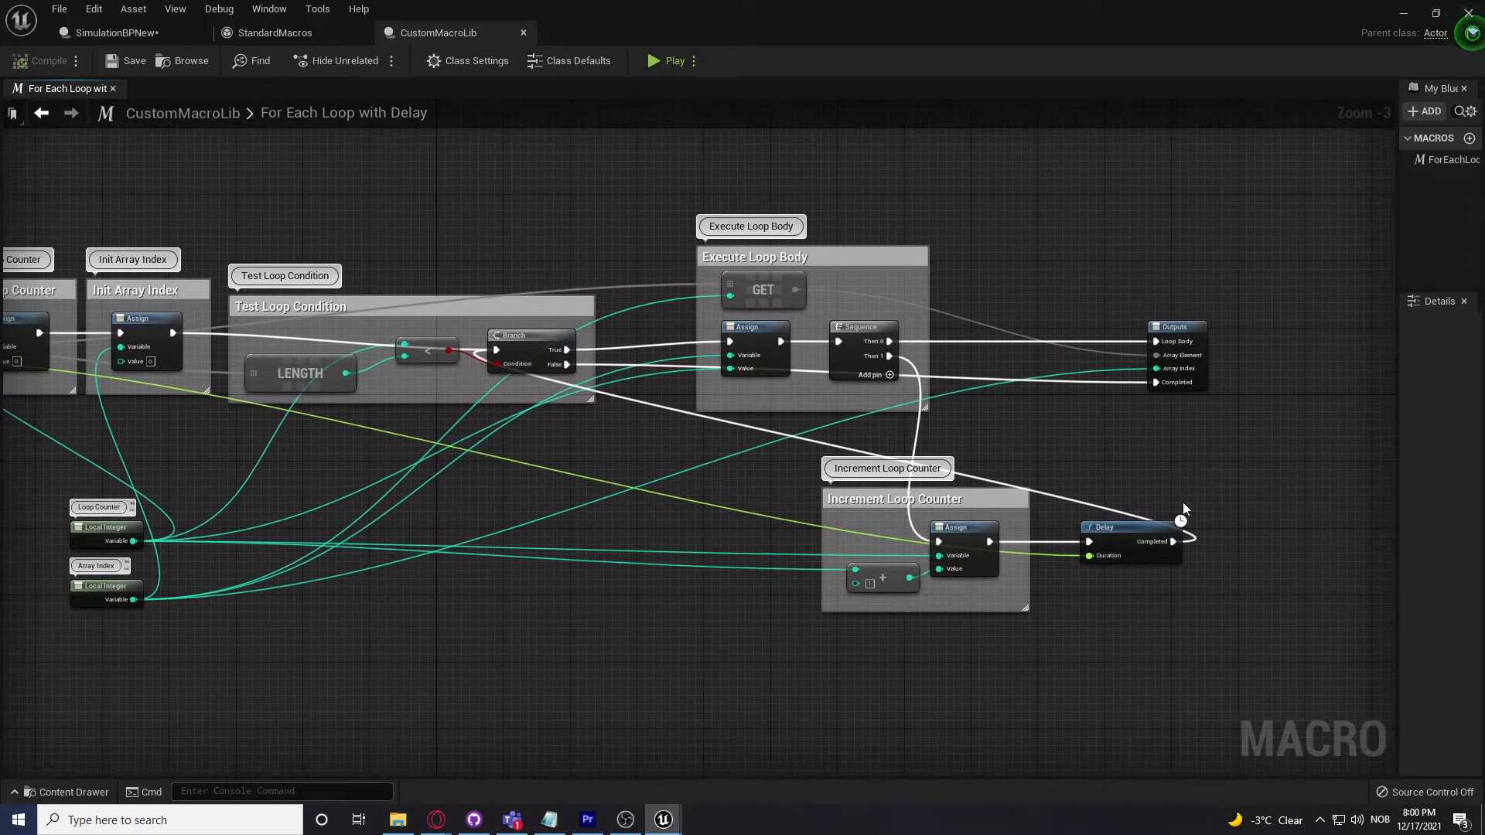
right_drag(1174, 520, 1160, 420)
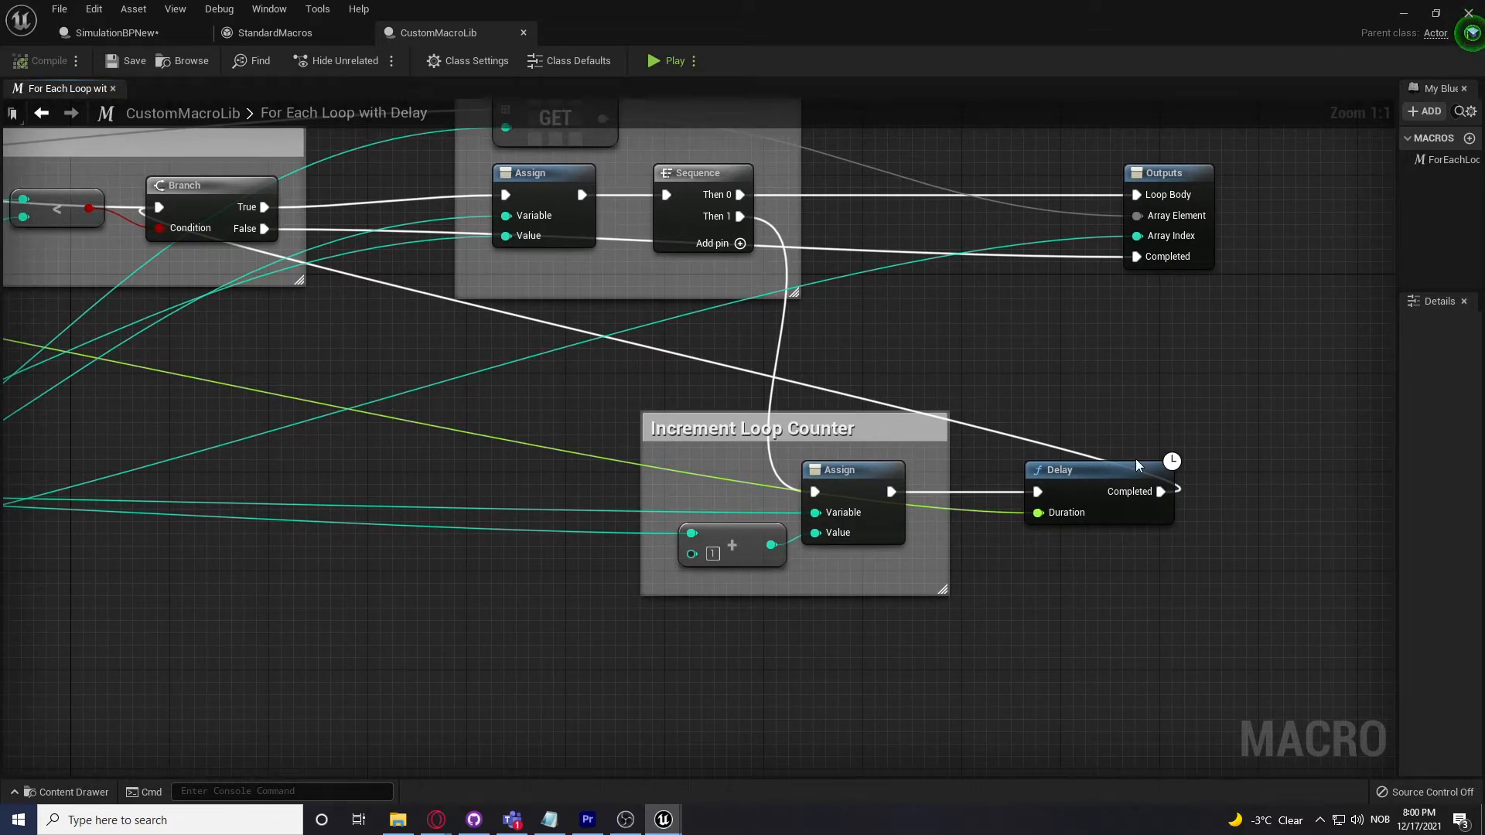
right_drag(170, 581, 1167, 696)
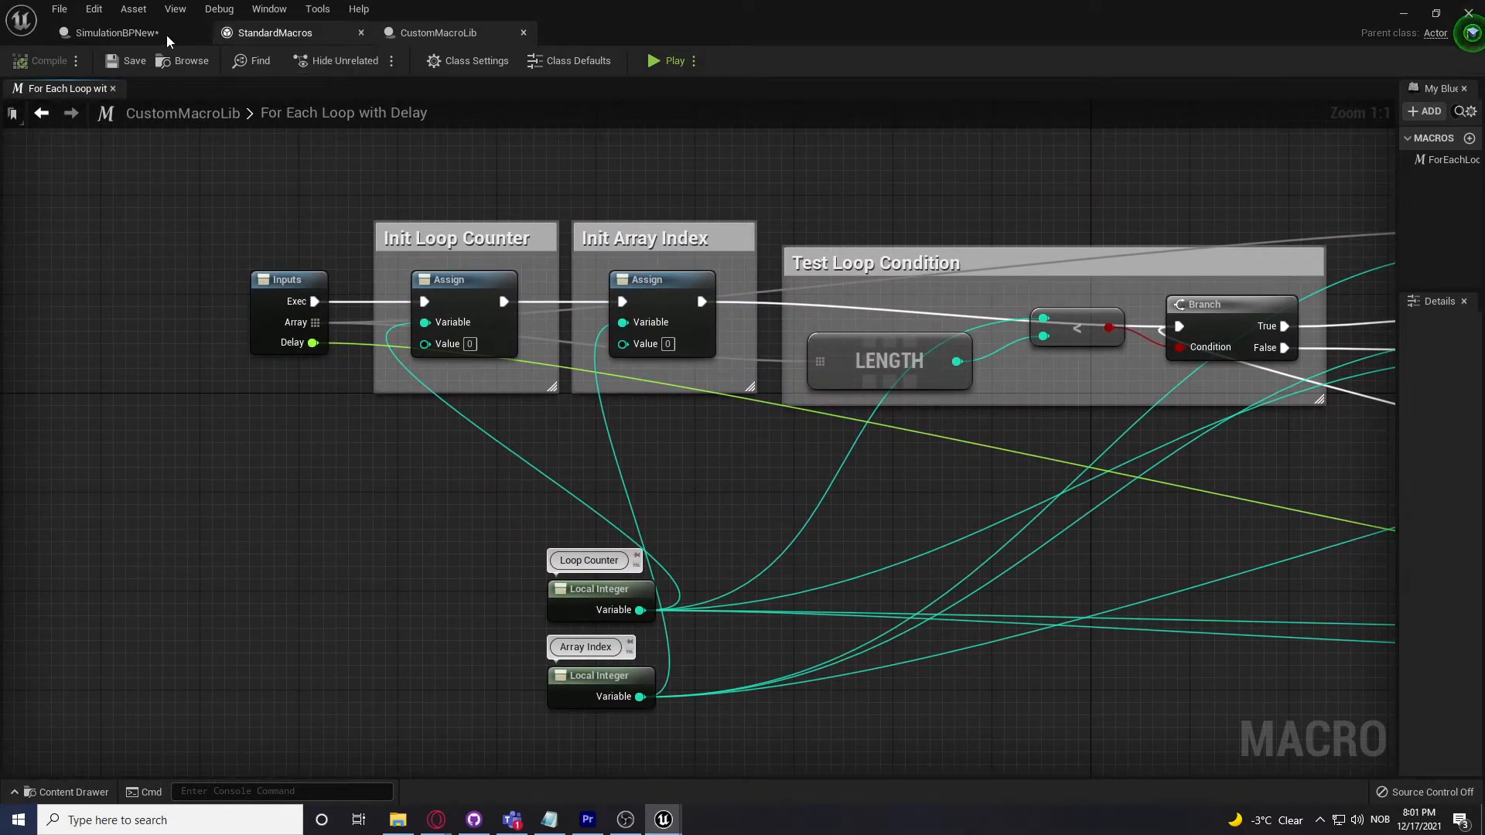
Step: Set the FPS variable's default value to 1/60 in SimulationBPNew and compile the blueprint
click(116, 32)
scroll(635, 236, up, 2)
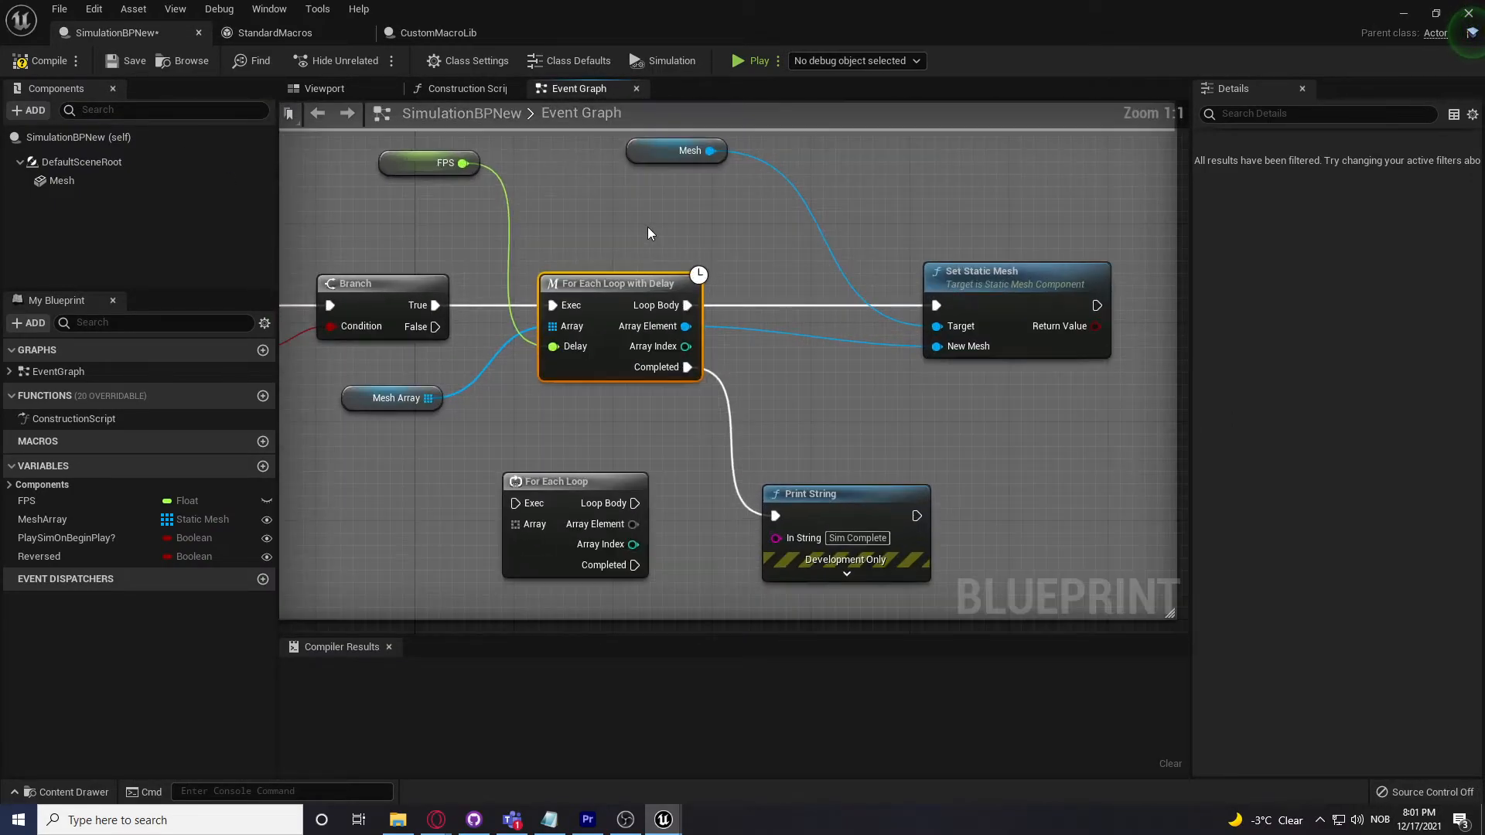
click(1049, 296)
right_drag(400, 168, 561, 169)
click(1302, 499)
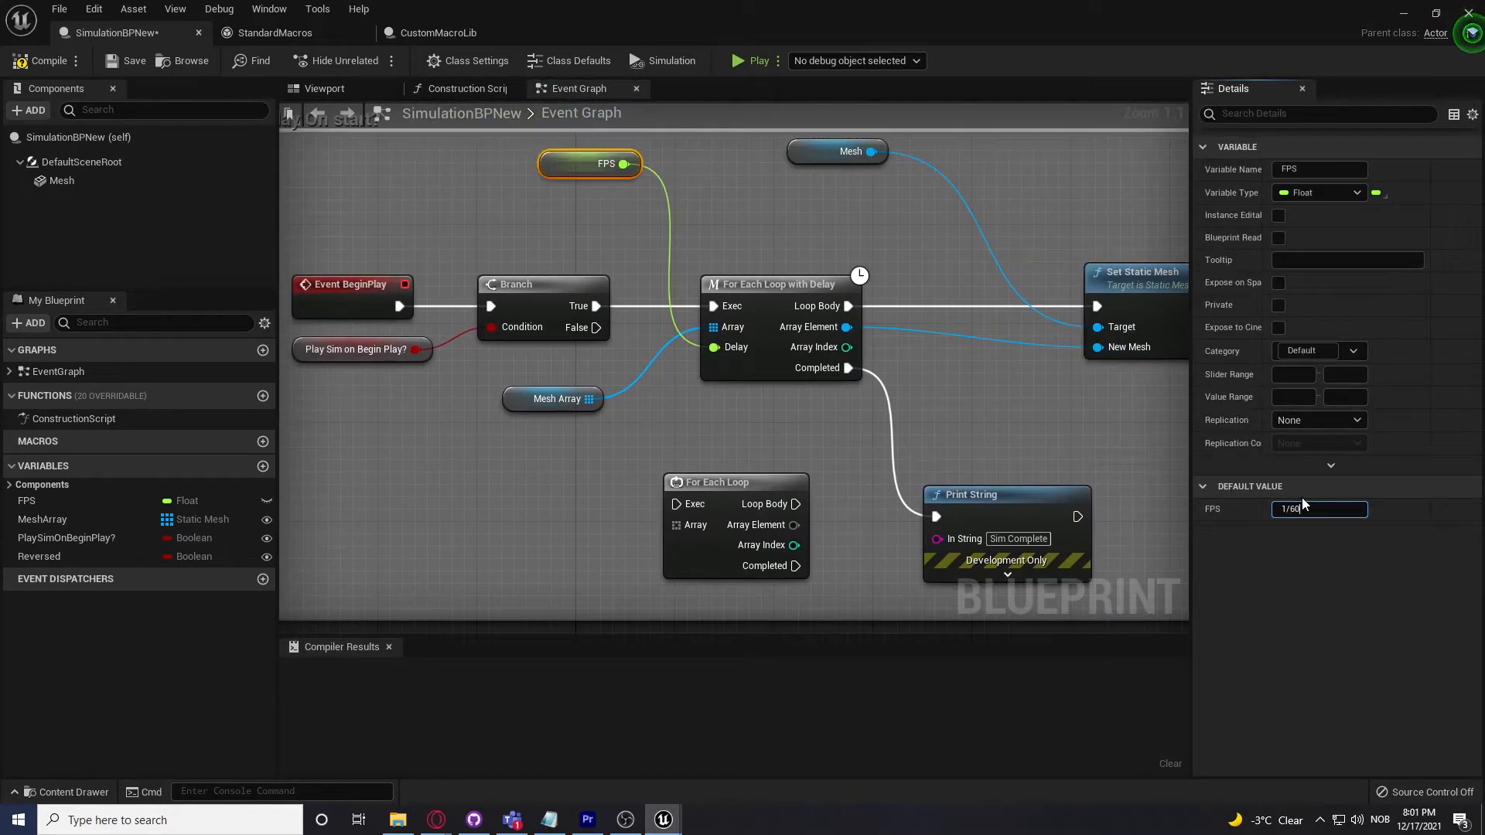
click(948, 271)
click(936, 307)
click(57, 67)
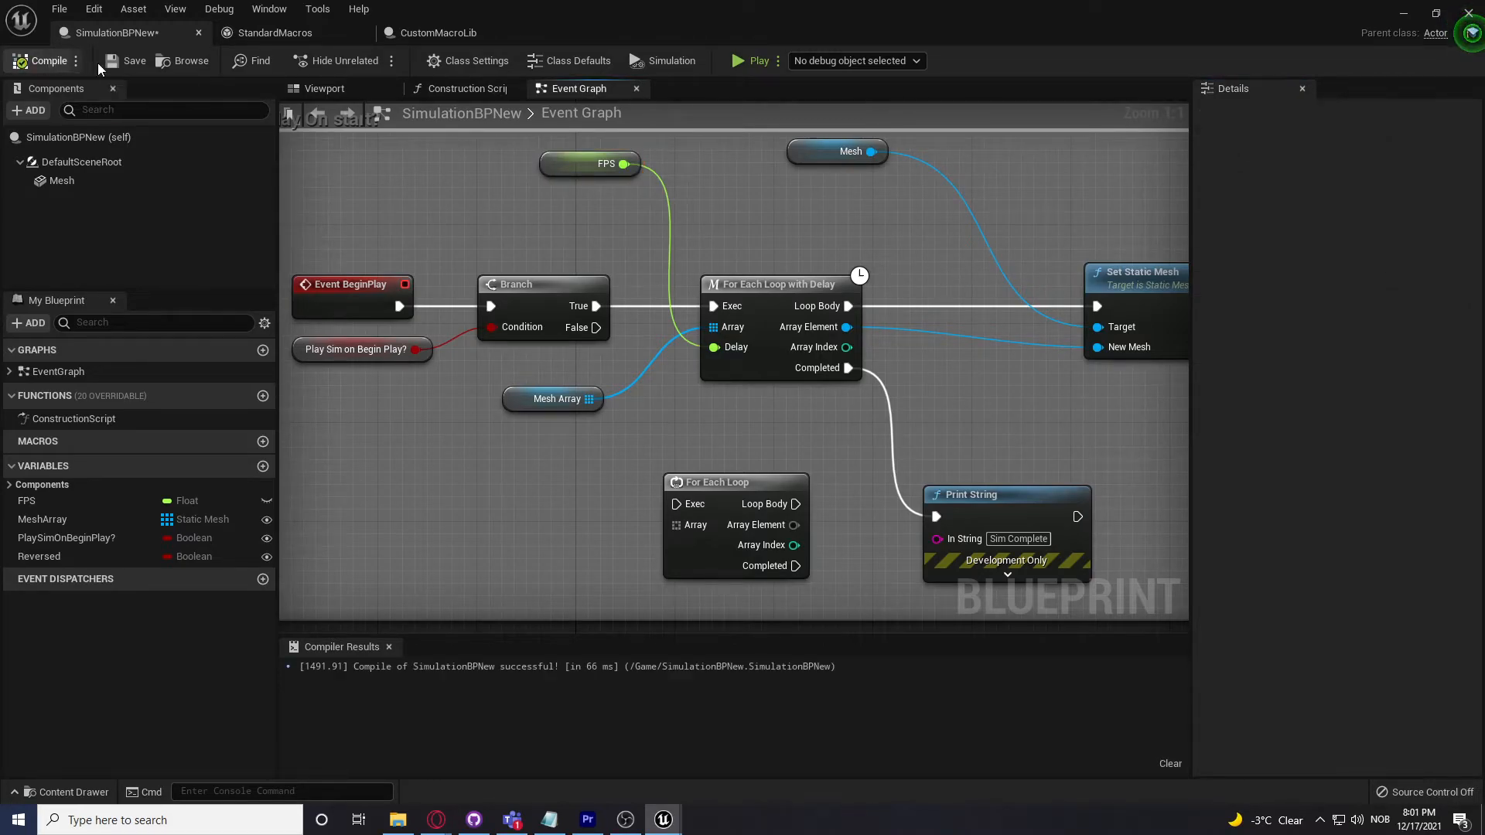
Step: Examine the Play Forward section, following SpawnSim through the Reversed branch, Reverse node and For Each Loop with Delay to Set Static Mesh
right_drag(823, 235, 560, 237)
right_drag(915, 214, 950, 169)
scroll(952, 174, down, 2)
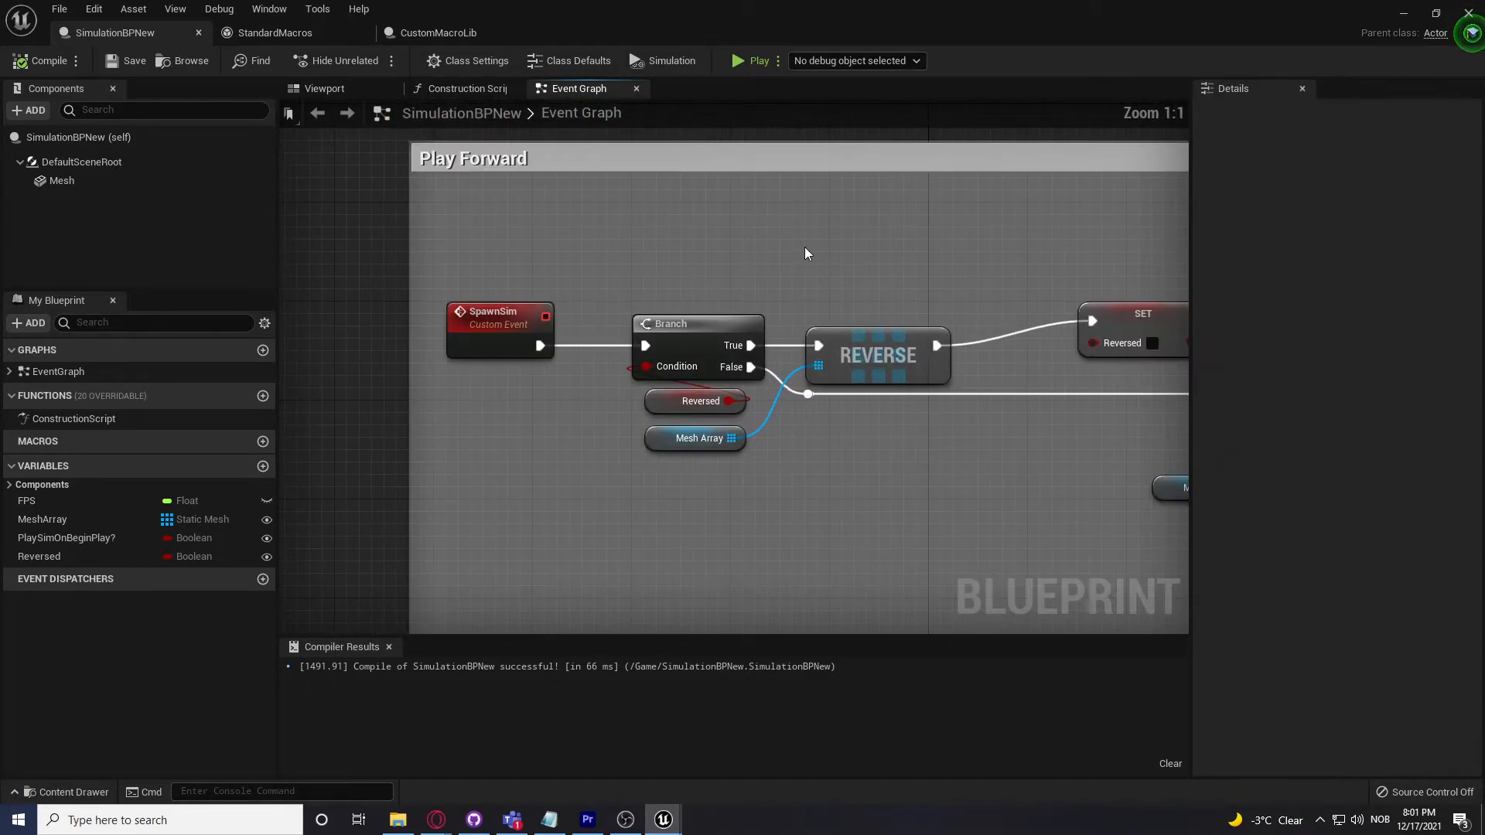
right_drag(805, 254, 671, 212)
right_drag(789, 217, 743, 216)
right_drag(856, 197, 544, 227)
right_drag(820, 239, 750, 227)
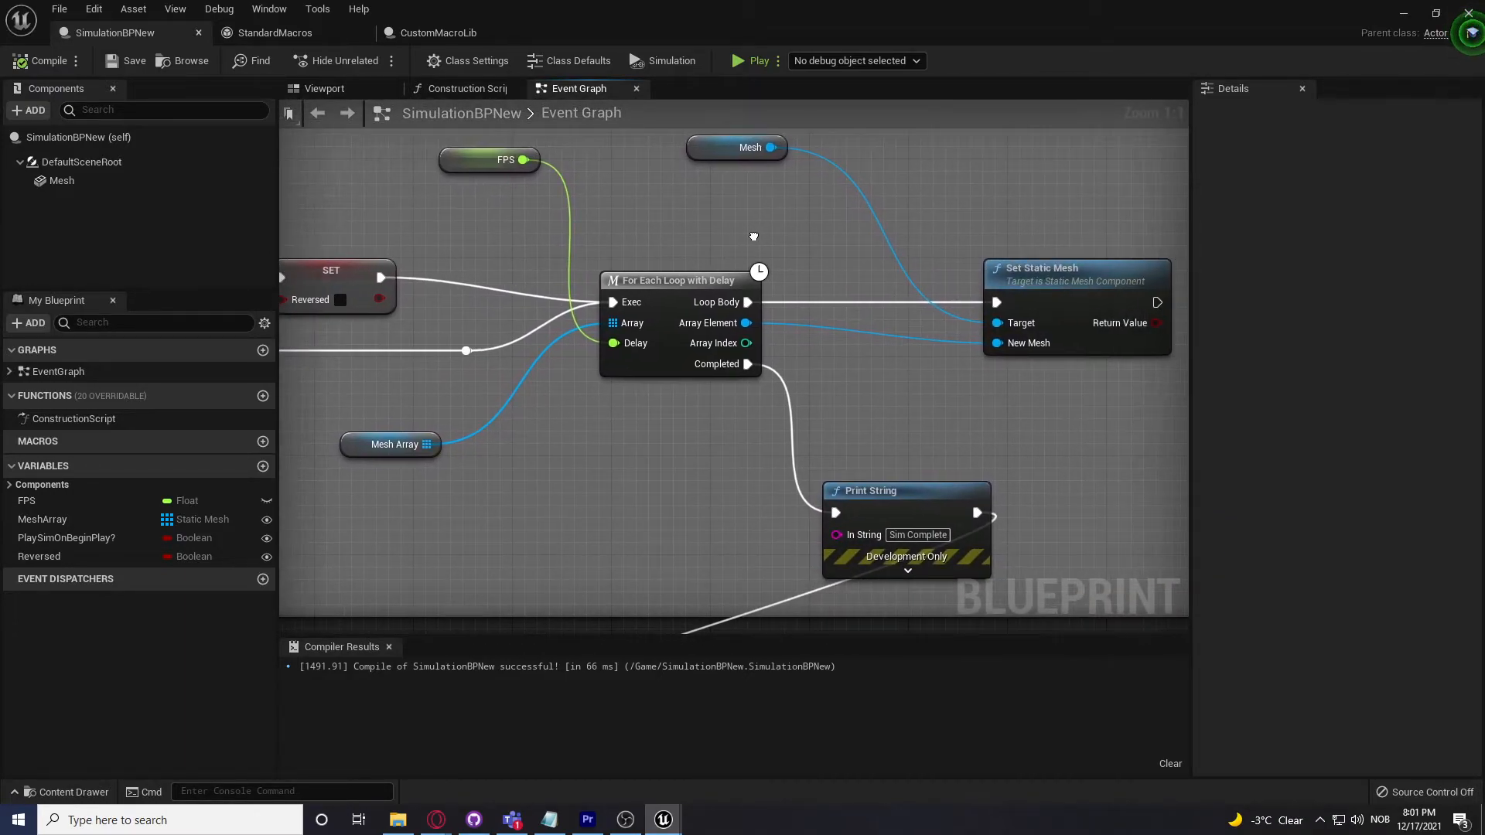
scroll(784, 262, down, 2)
Step: Examine the reverse playback section, following ReverseSim through its Branch, Reverse and Reversed SET nodes to Set Static Mesh
right_drag(1060, 409, 1188, 136)
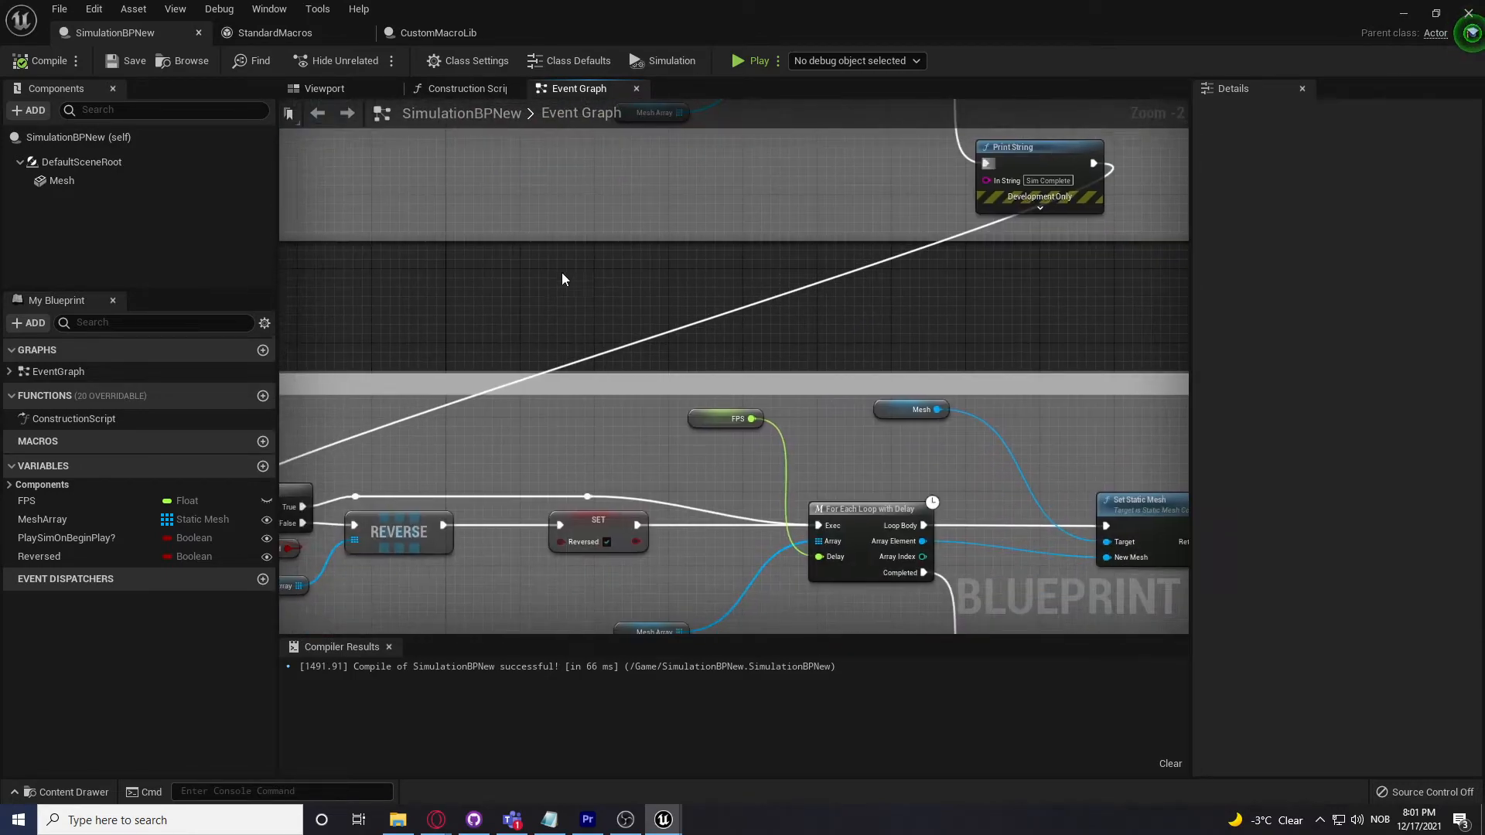
right_drag(577, 275, 988, 158)
scroll(648, 294, up, 2)
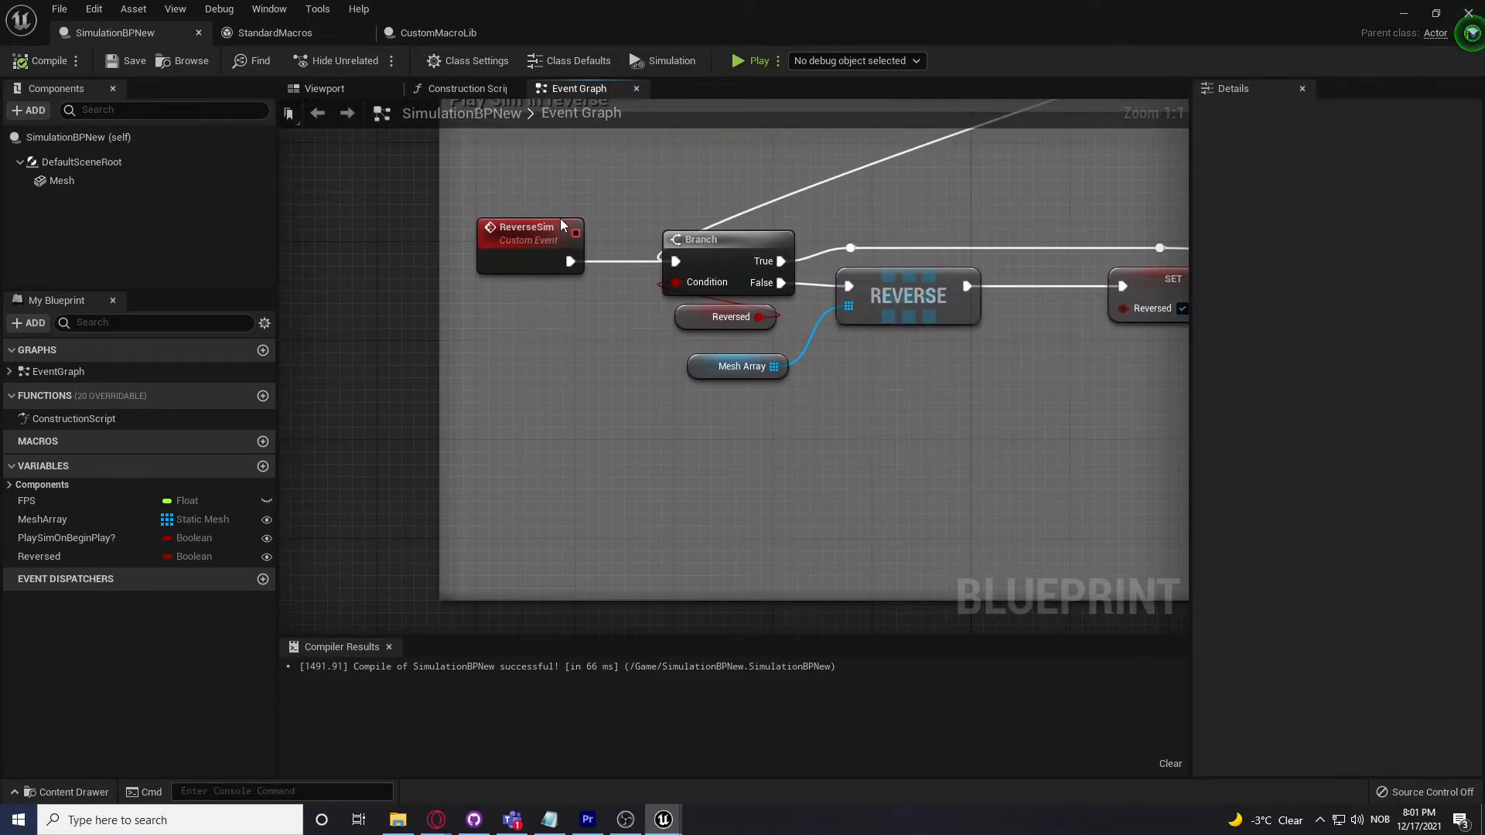
right_drag(820, 269, 580, 327)
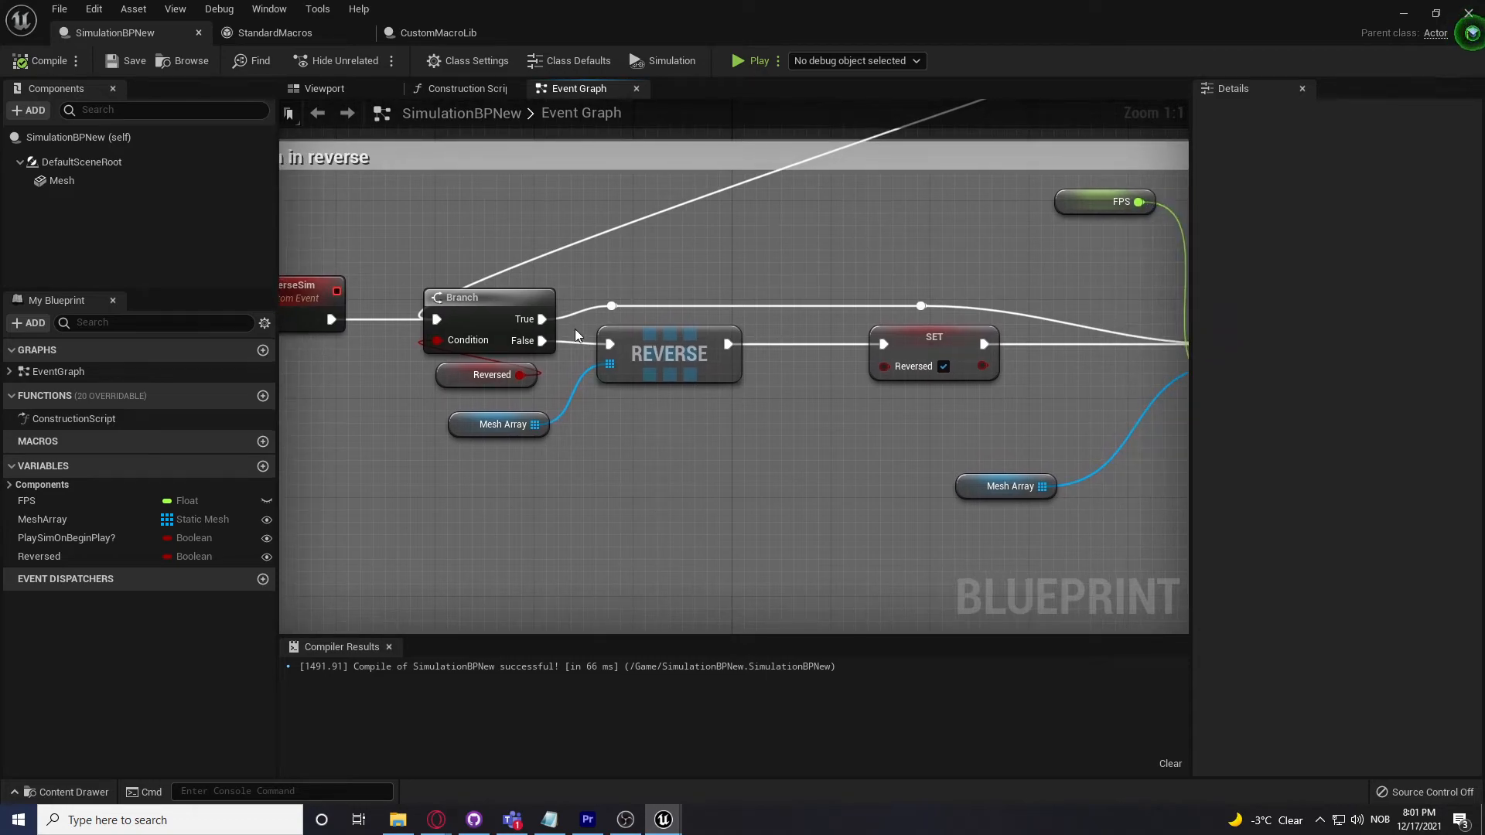
right_drag(725, 436, 468, 437)
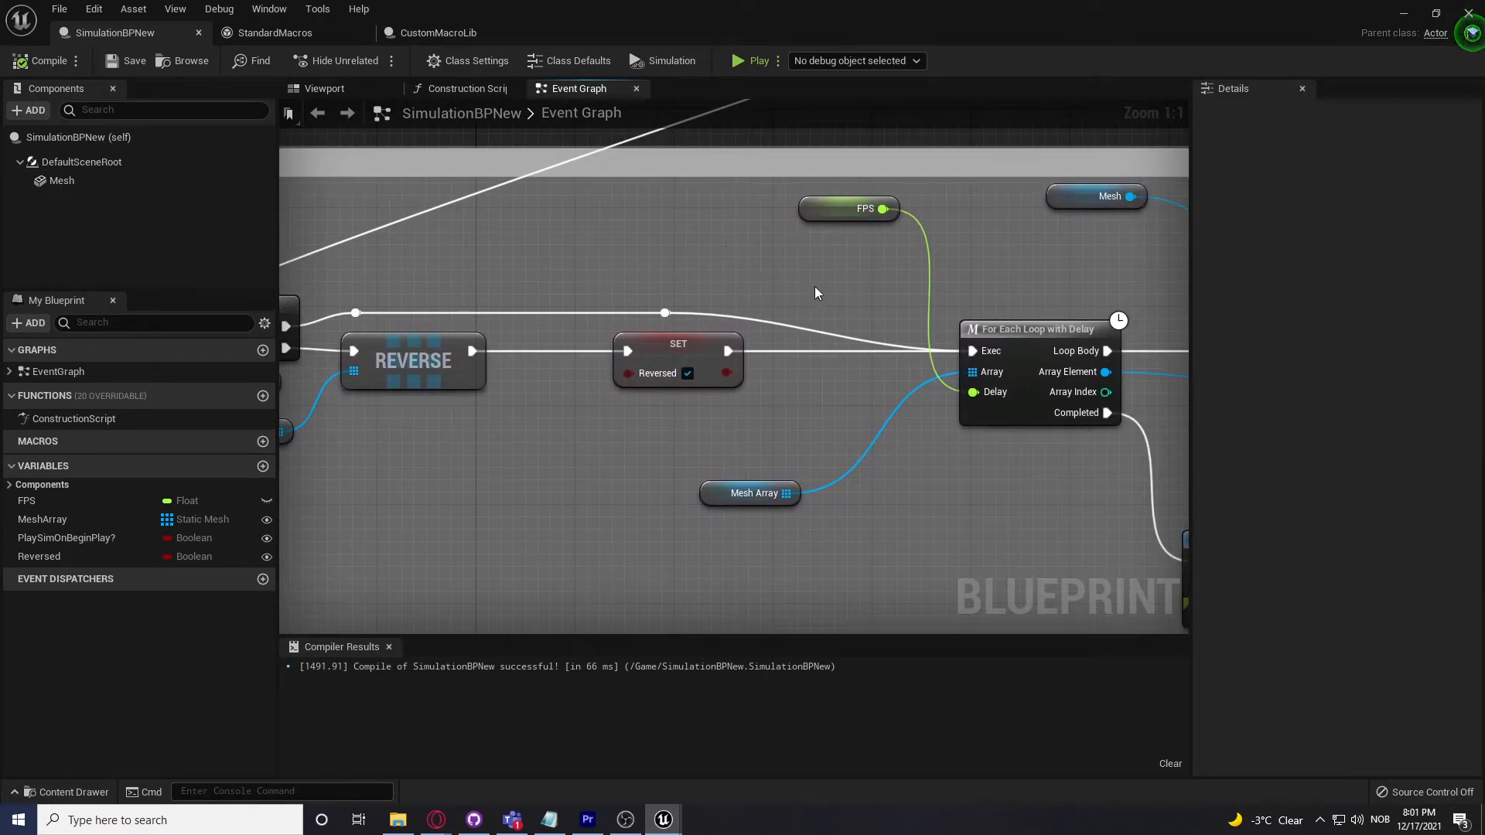
right_drag(819, 285, 540, 315)
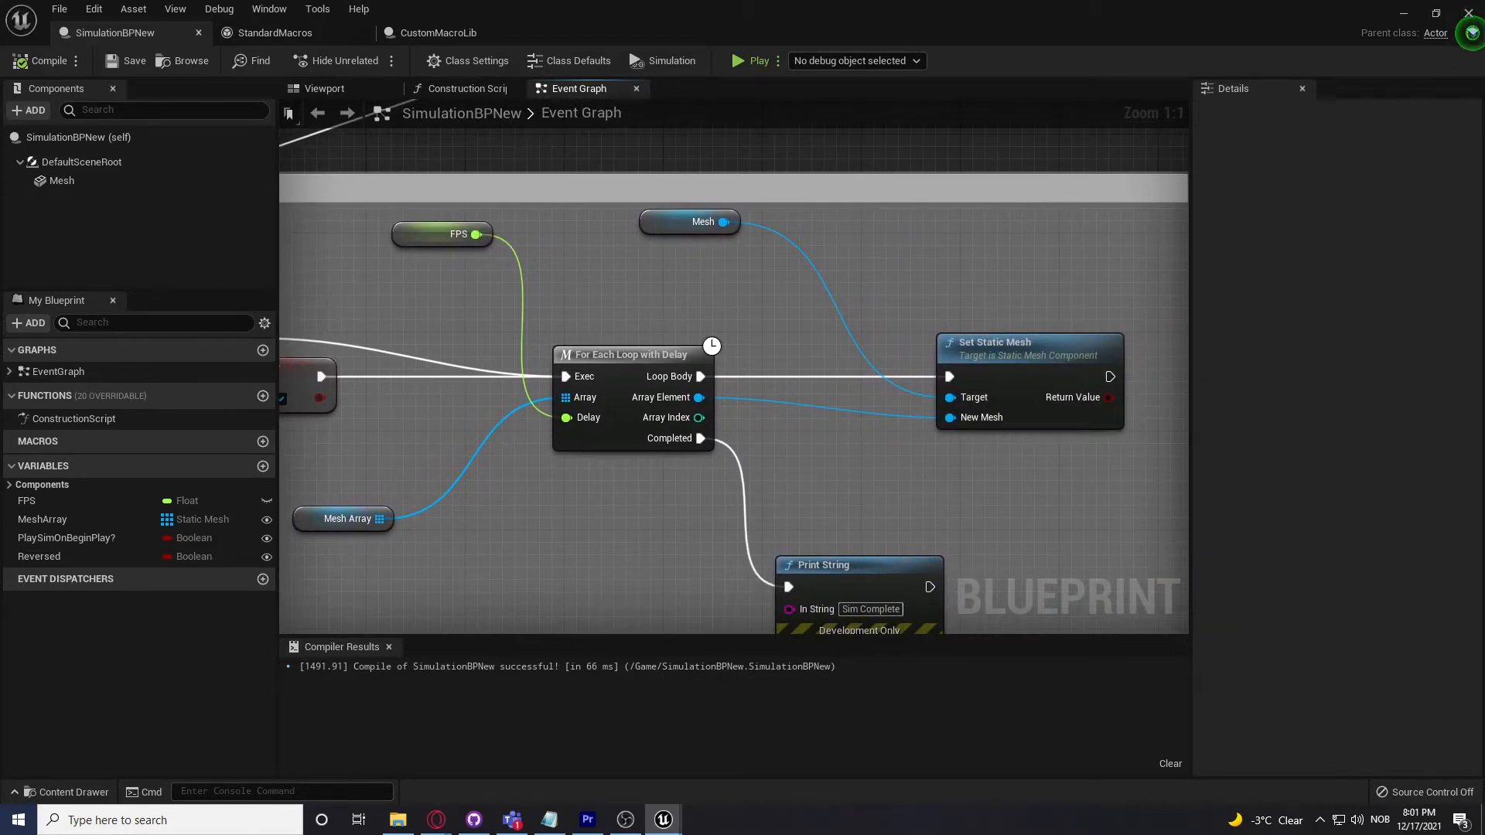
scroll(663, 279, down, 2)
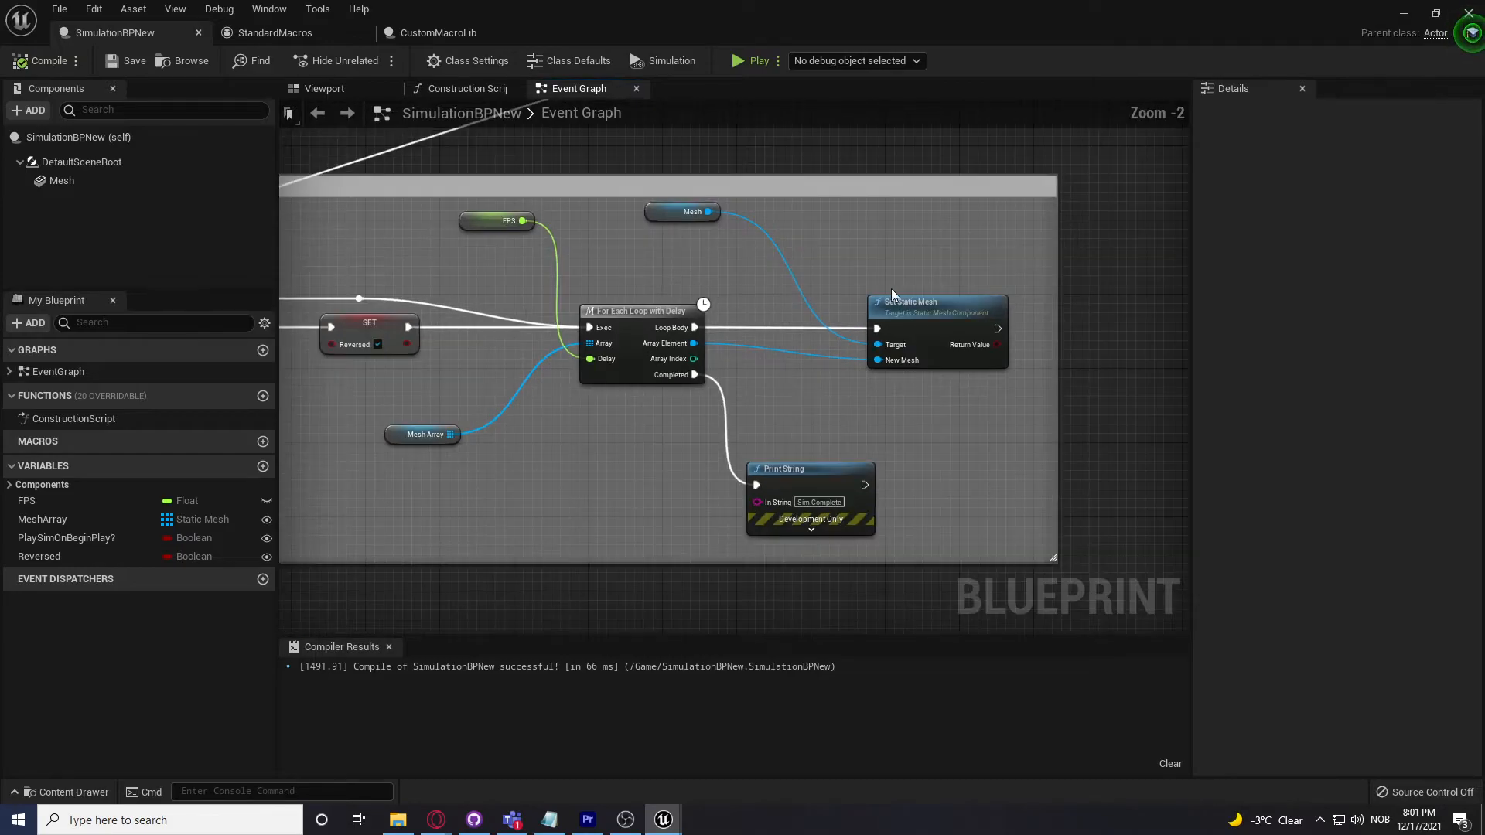
right_drag(964, 256, 1160, 276)
scroll(1146, 260, down, 2)
right_drag(1071, 194, 1004, 479)
scroll(1056, 368, down, 1)
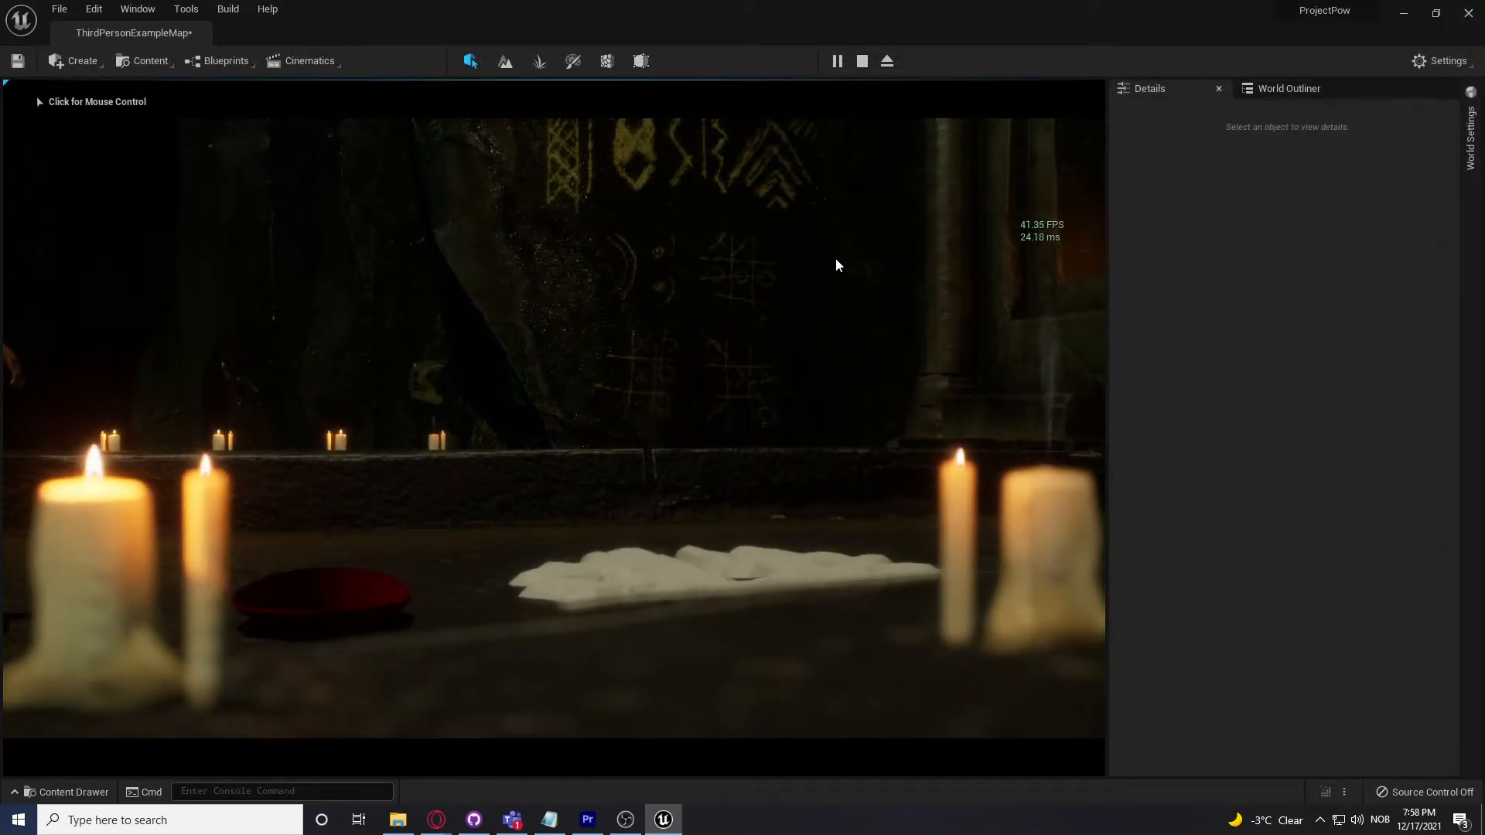
Step: Stop the play session and bring up the Nanite options for the BloodSmoothed_000001 mesh in the NaniteFluid folder
key(Escape)
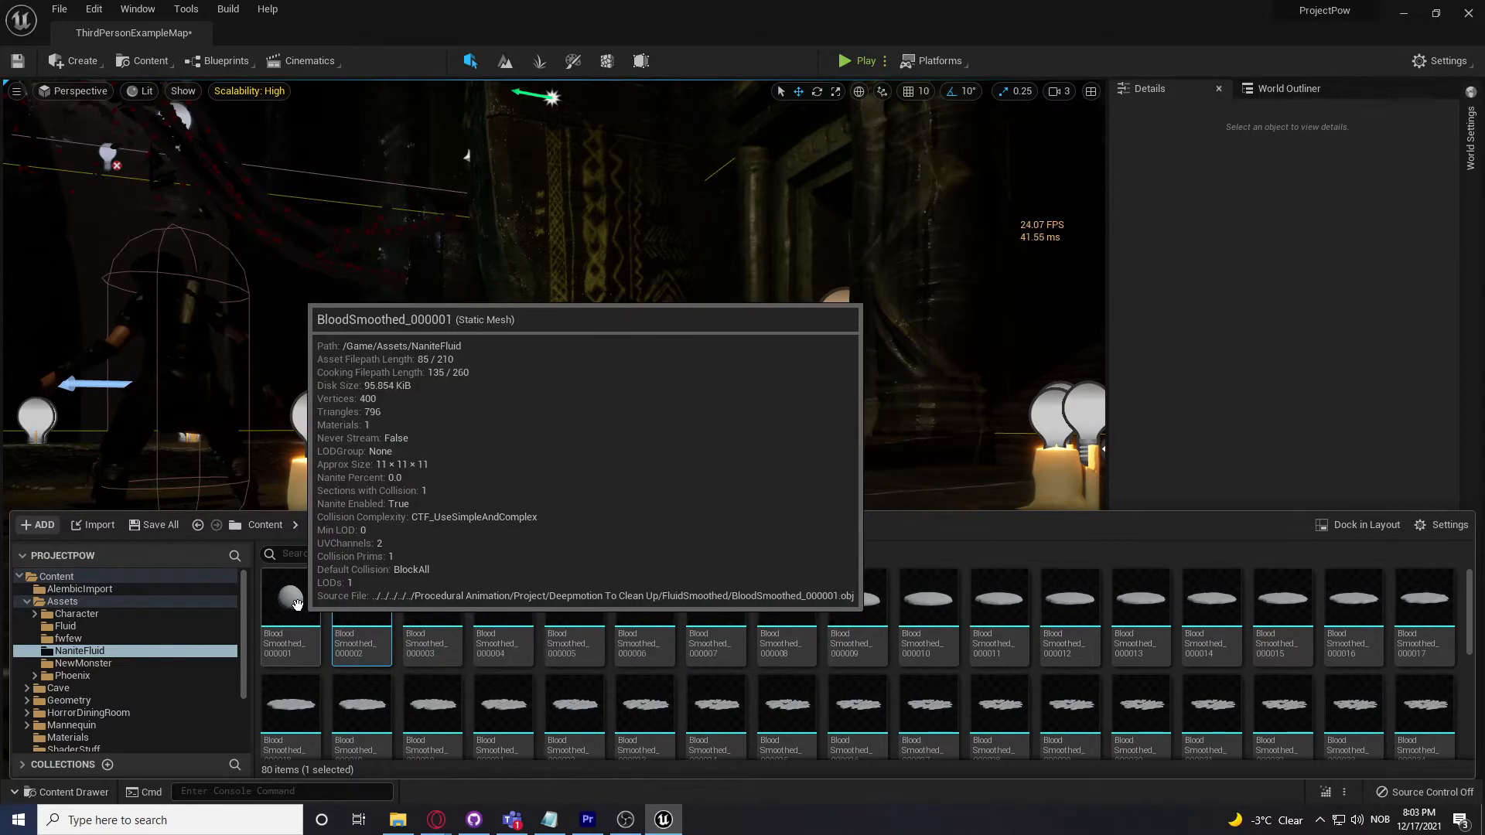
right_click(296, 604)
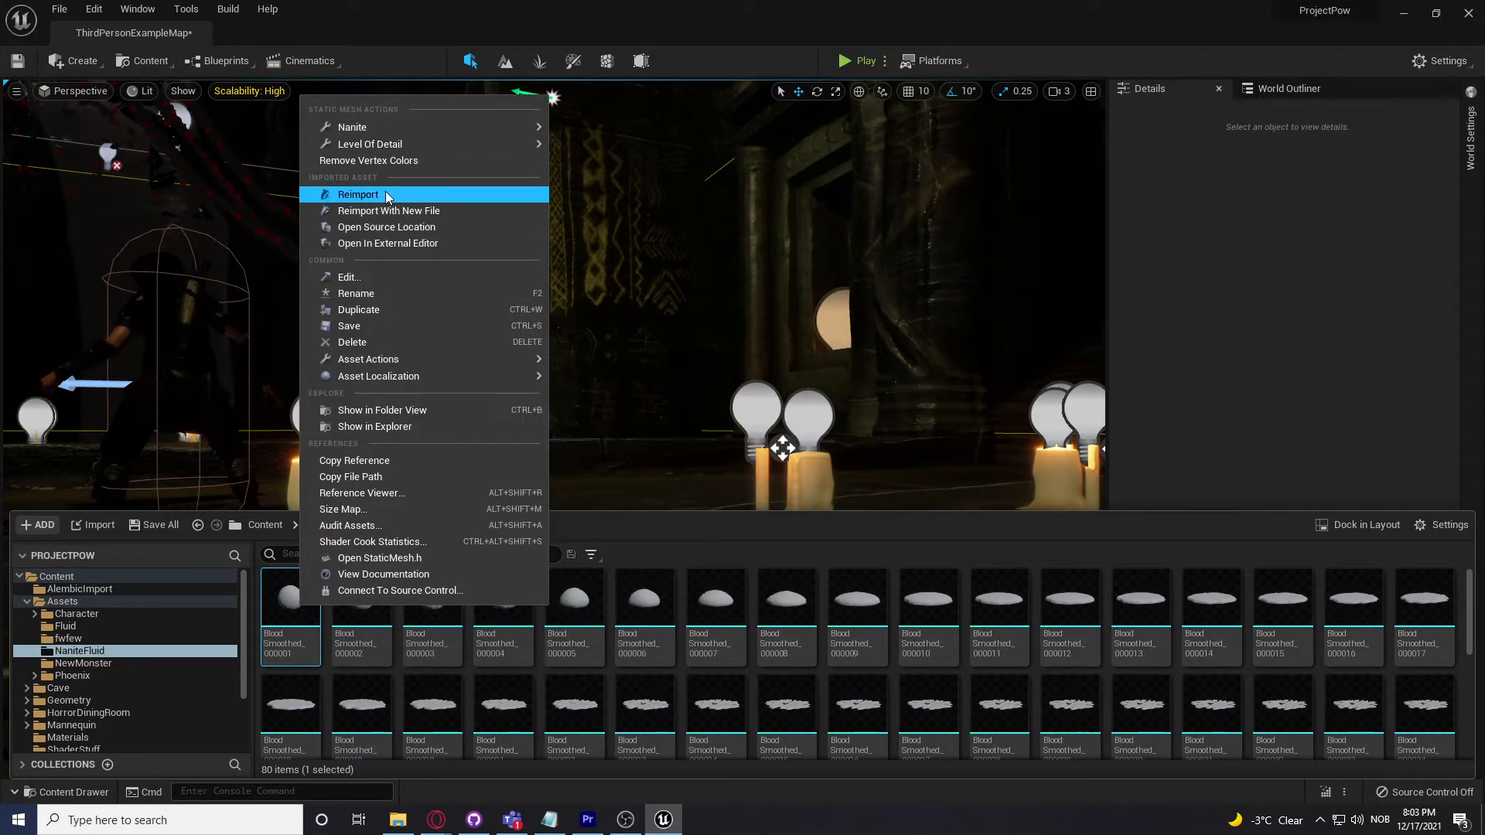
mouse_move(393, 132)
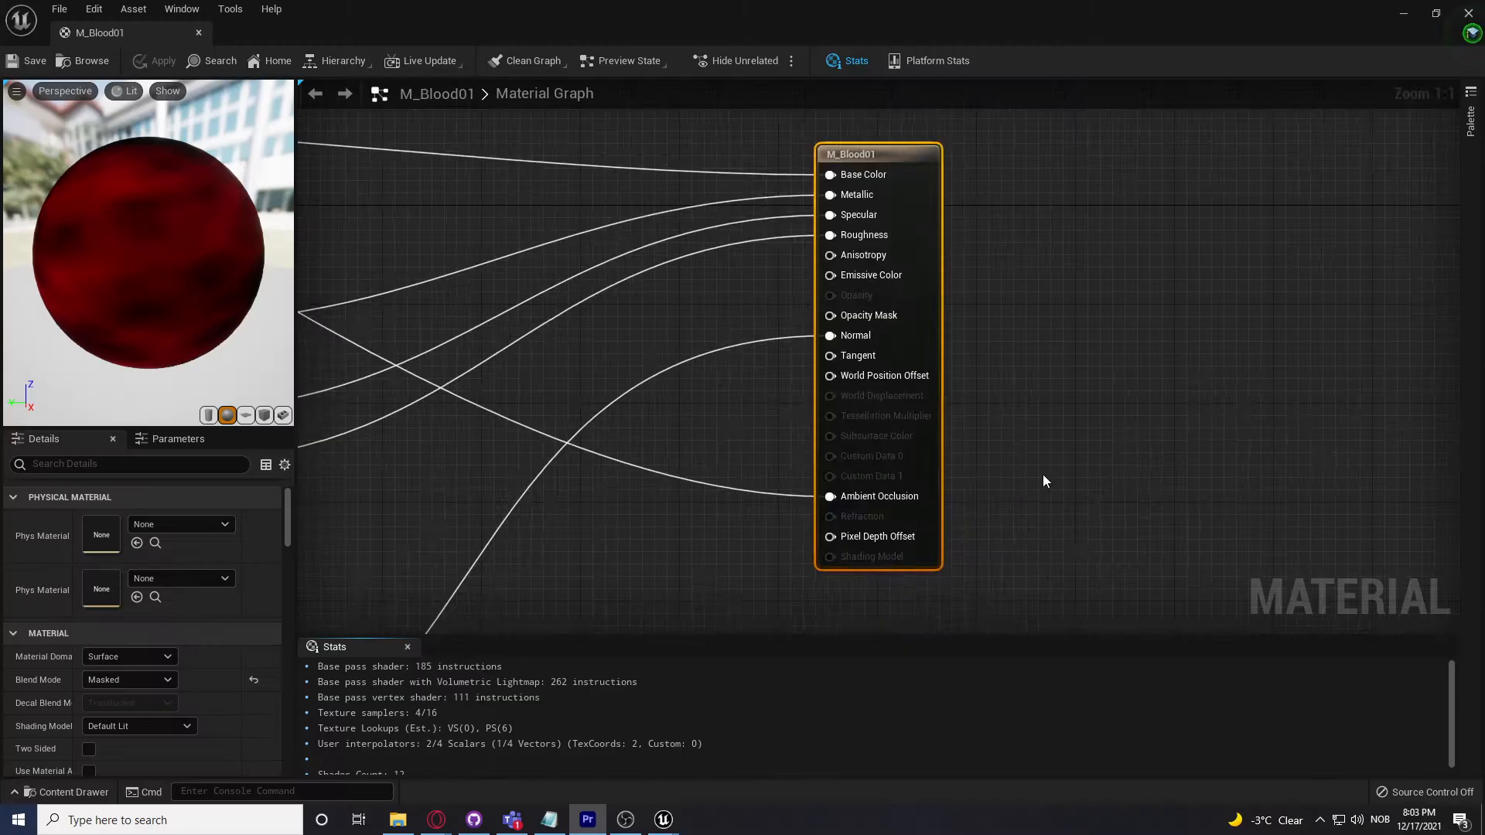
Step: Preview the M_Blood01 Multiply node that combines Colour with WorldAlignedTexture, and stop that preview
scroll(1043, 475, down, 5)
right_drag(808, 424, 1298, 340)
scroll(1301, 344, up, 5)
right_drag(810, 329, 1364, 412)
right_drag(1318, 326, 1187, 345)
scroll(1298, 284, down, 2)
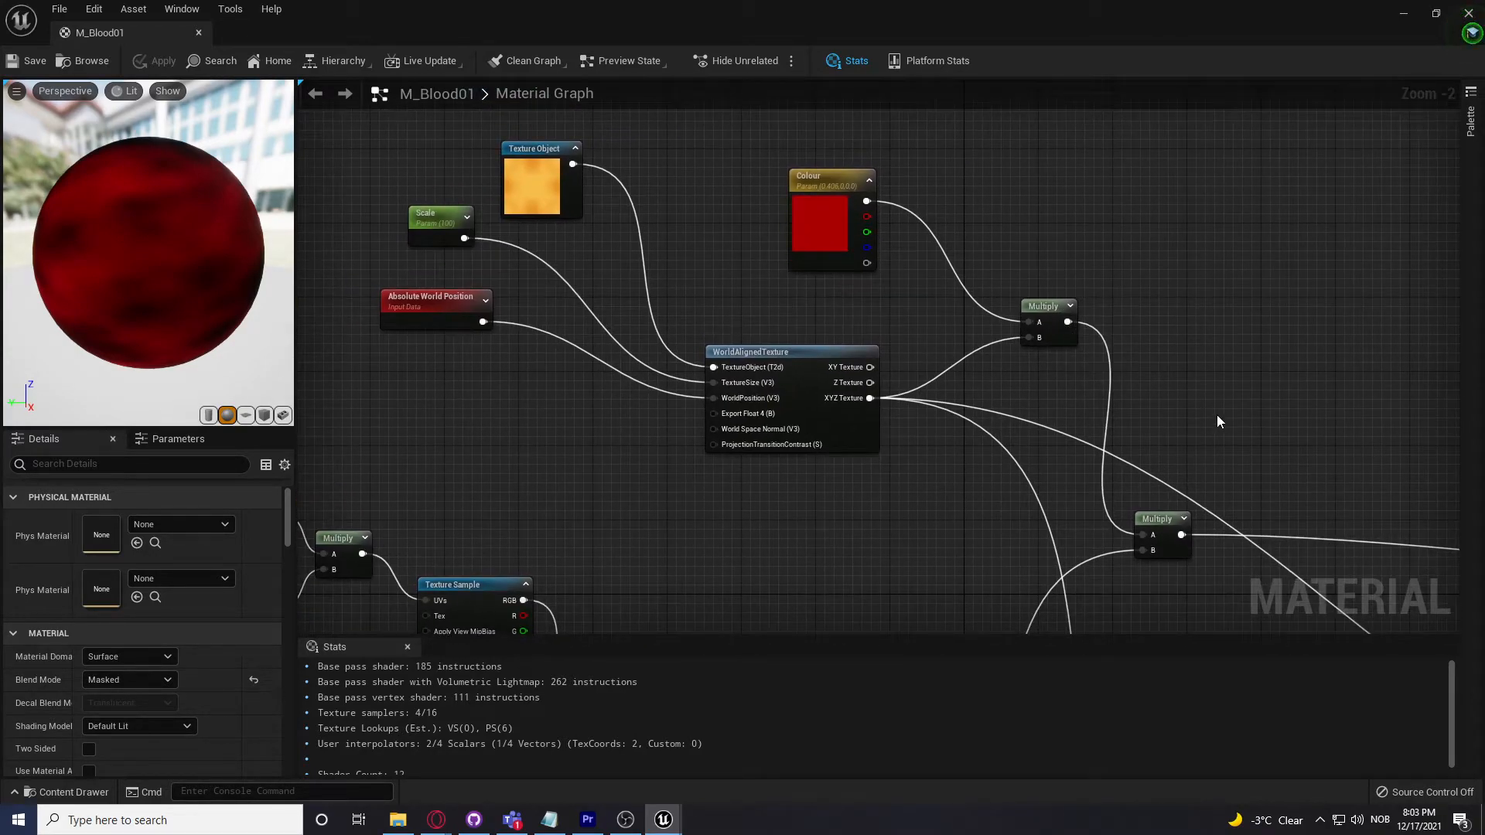
right_drag(1216, 421, 1175, 379)
click(997, 265)
right_click(997, 277)
click(1055, 300)
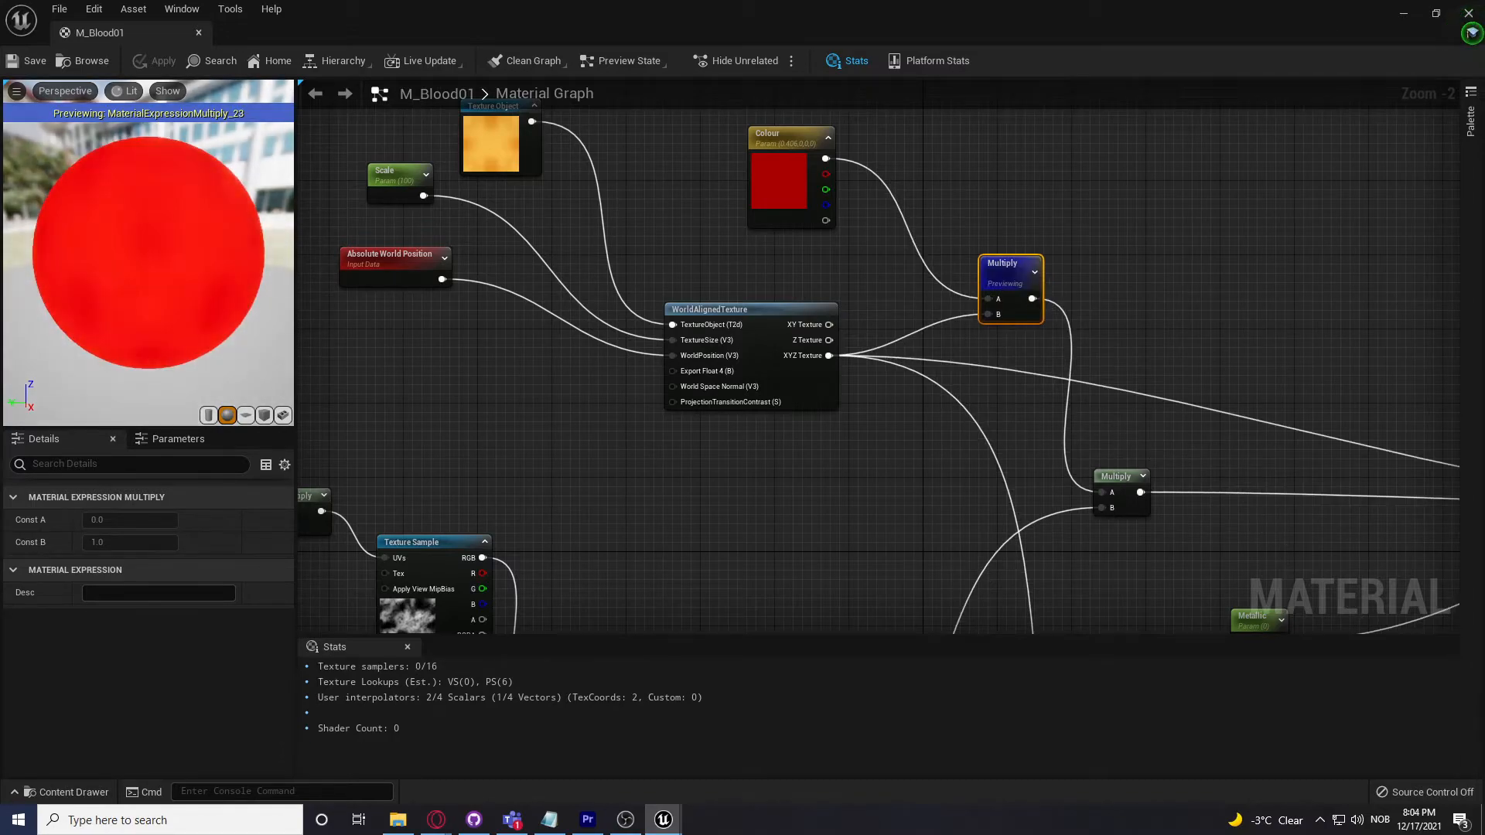
right_click(1003, 269)
click(1073, 301)
Step: Examine M_Blood01's Metallic, Specular and Roughness inputs, the Sine node's settings, and the emission and panning texture branches
right_drag(1276, 306, 1101, 163)
right_drag(1162, 443, 1027, 285)
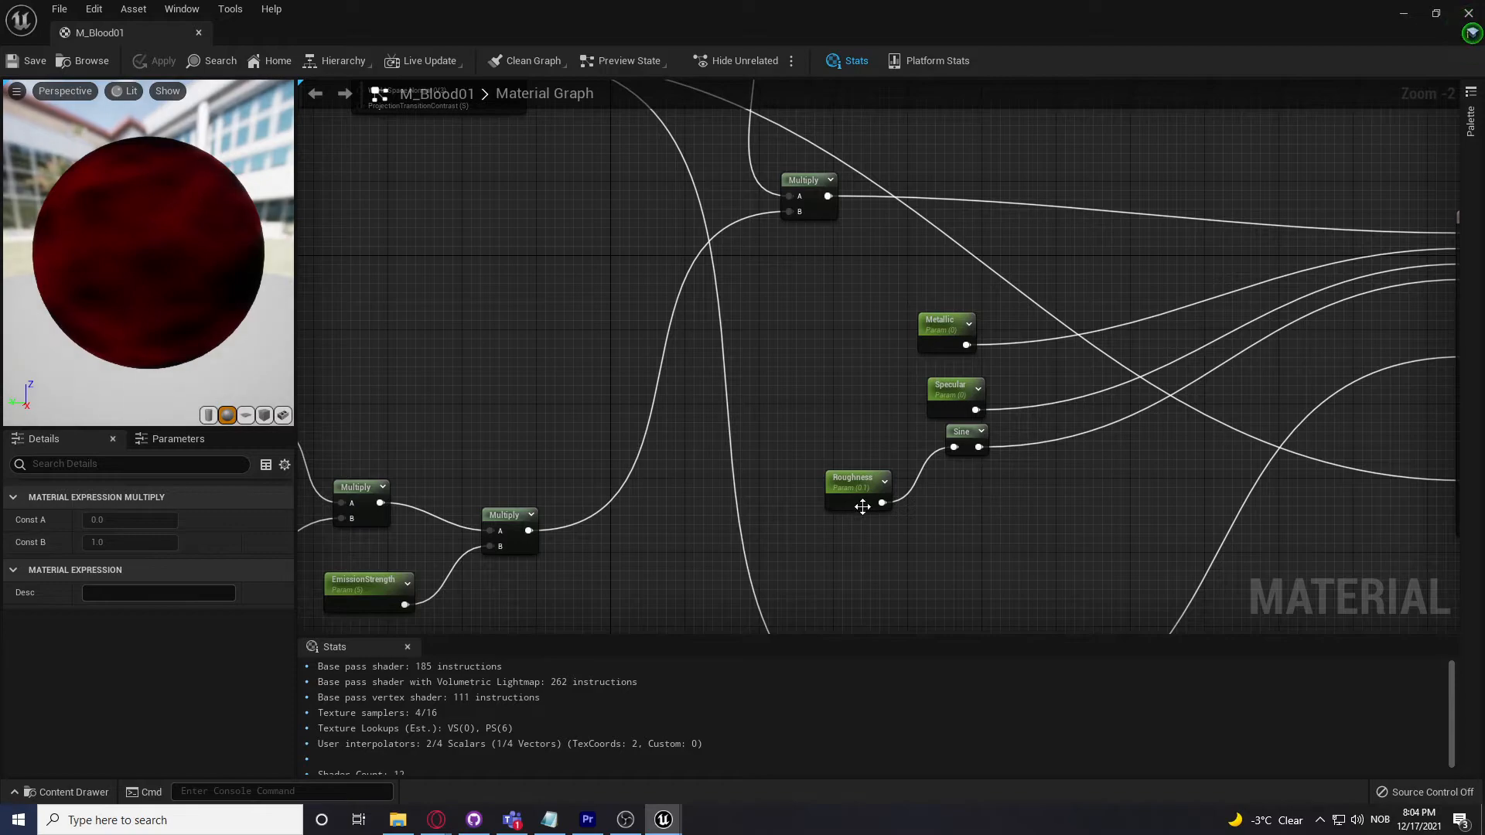
click(961, 431)
right_drag(980, 527, 1116, 484)
scroll(1117, 484, down, 2)
right_drag(637, 330, 738, 121)
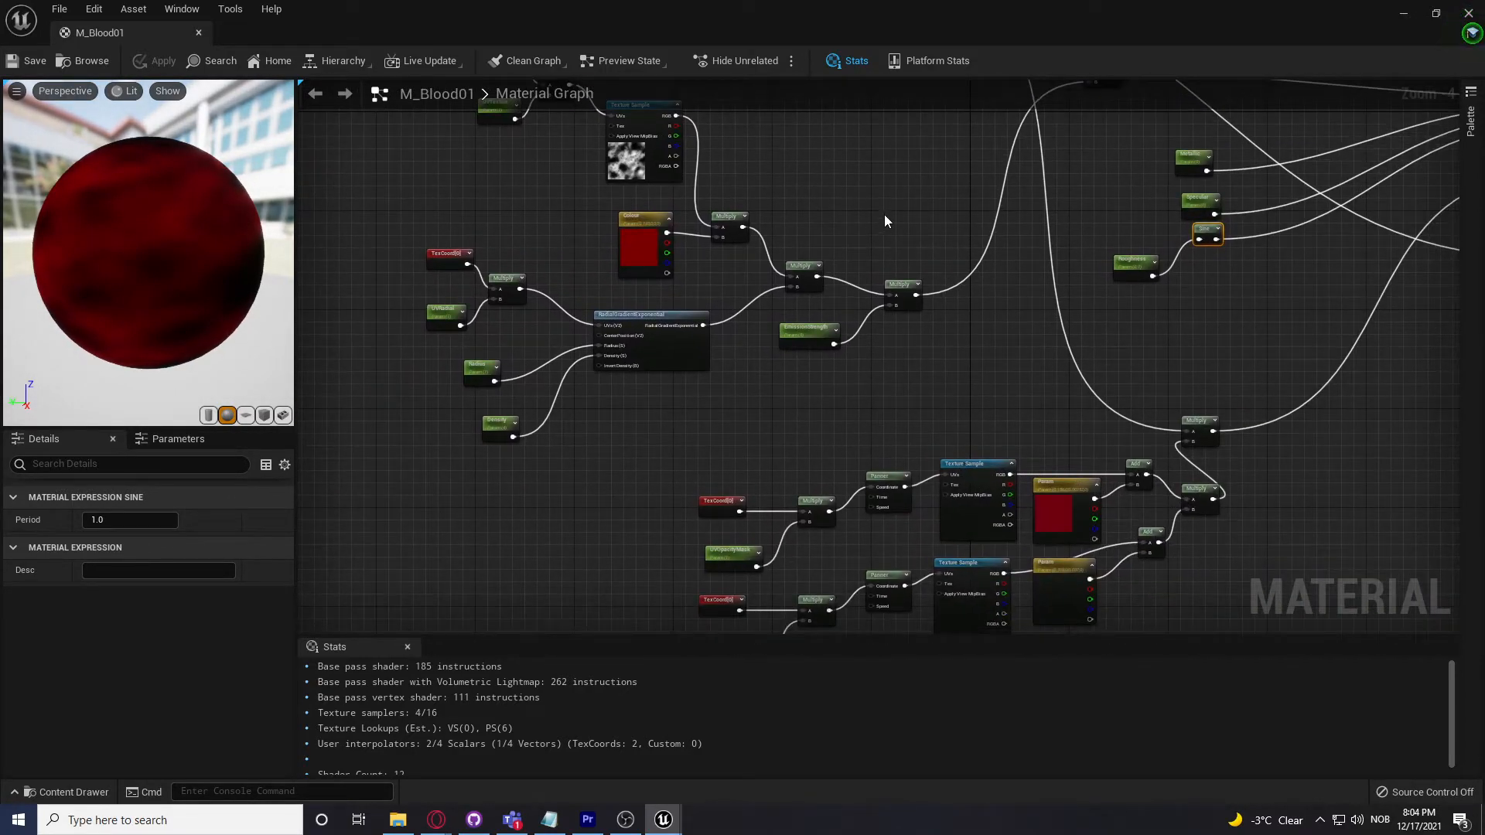
right_drag(884, 215, 872, 205)
right_drag(891, 258, 838, 165)
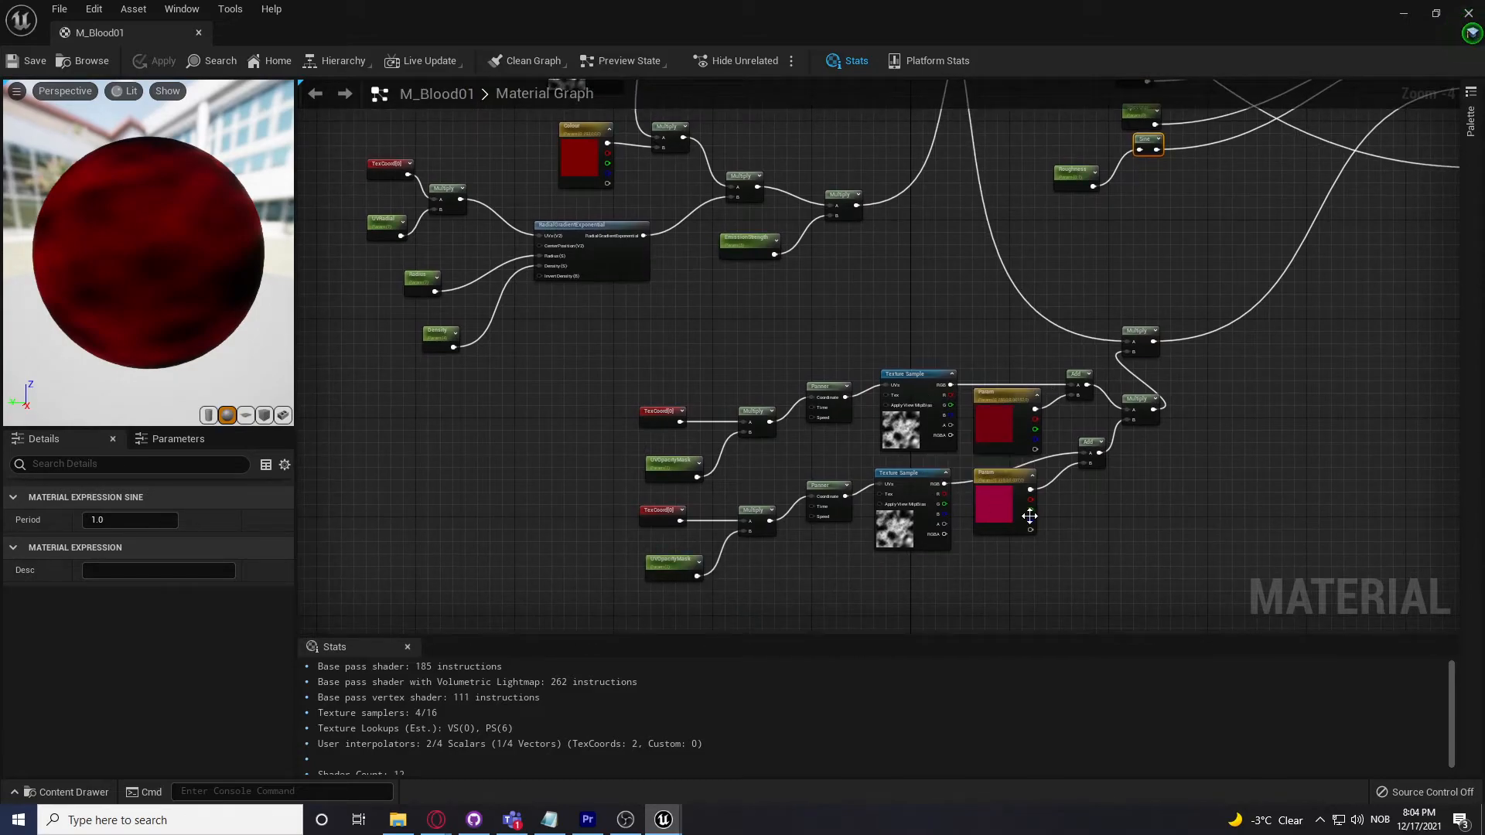
Step: Preview the Multiply node fed by the panning textures, and the Multiply node fed by EmissionStrength
click(1155, 335)
right_click(1157, 337)
click(1196, 361)
right_drag(1077, 235, 1186, 325)
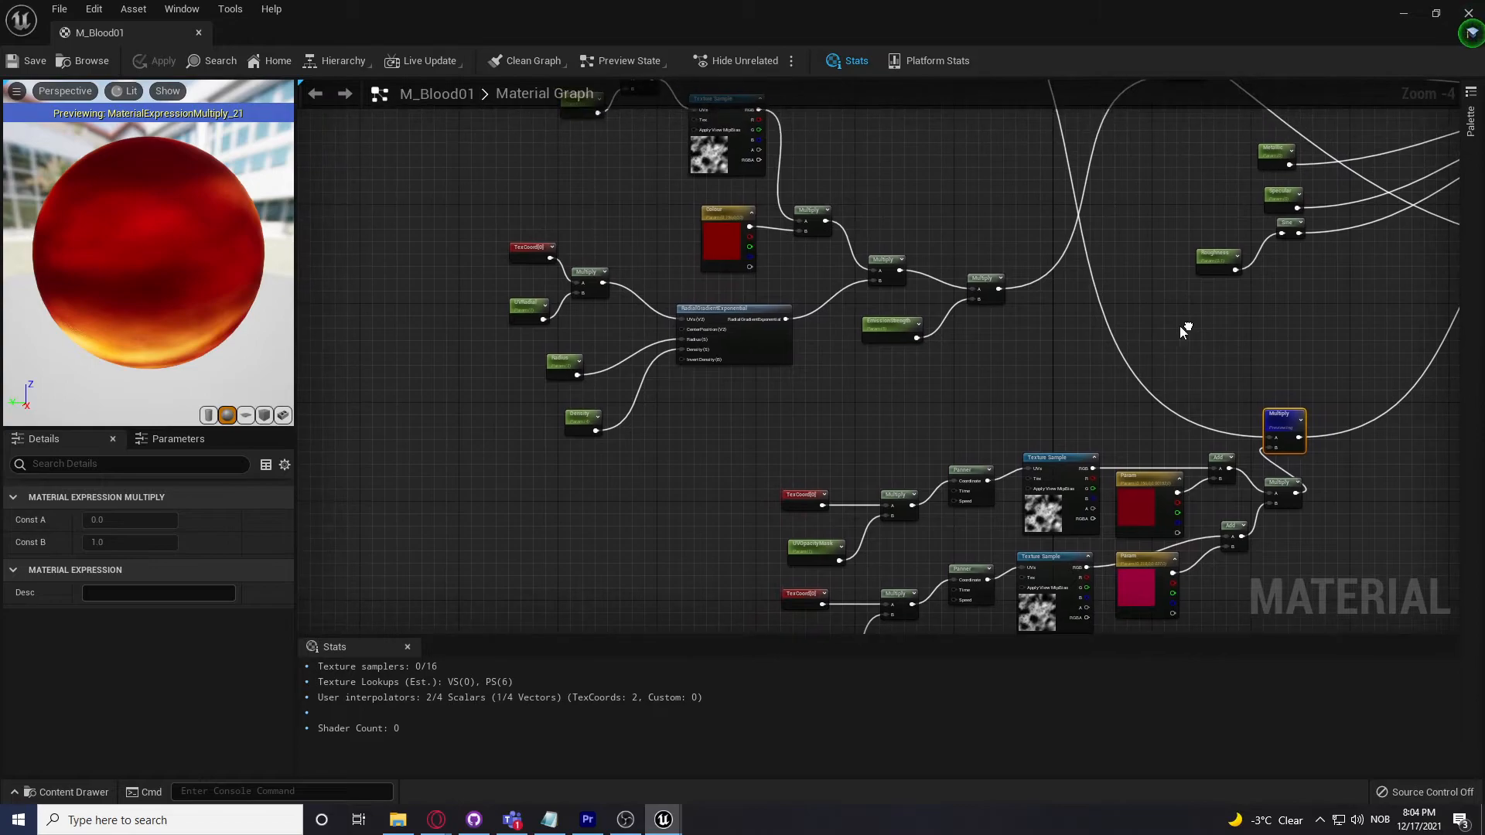
right_click(991, 282)
click(1042, 303)
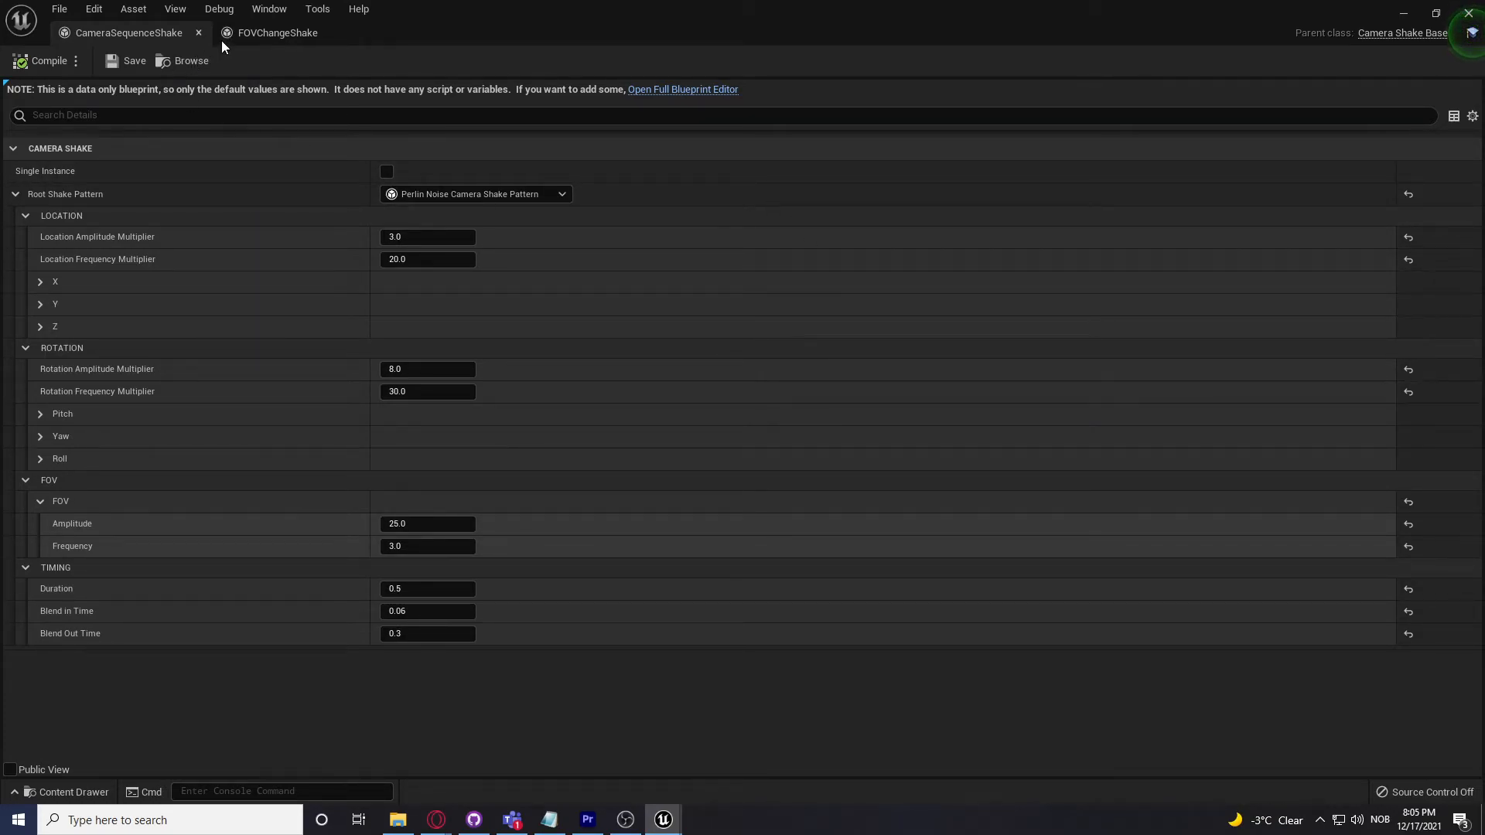
Step: Compare the location, rotation, FOV and timing settings of the CameraSequenceShake and FOVChangeShake camera shake blueprints
click(248, 31)
click(150, 33)
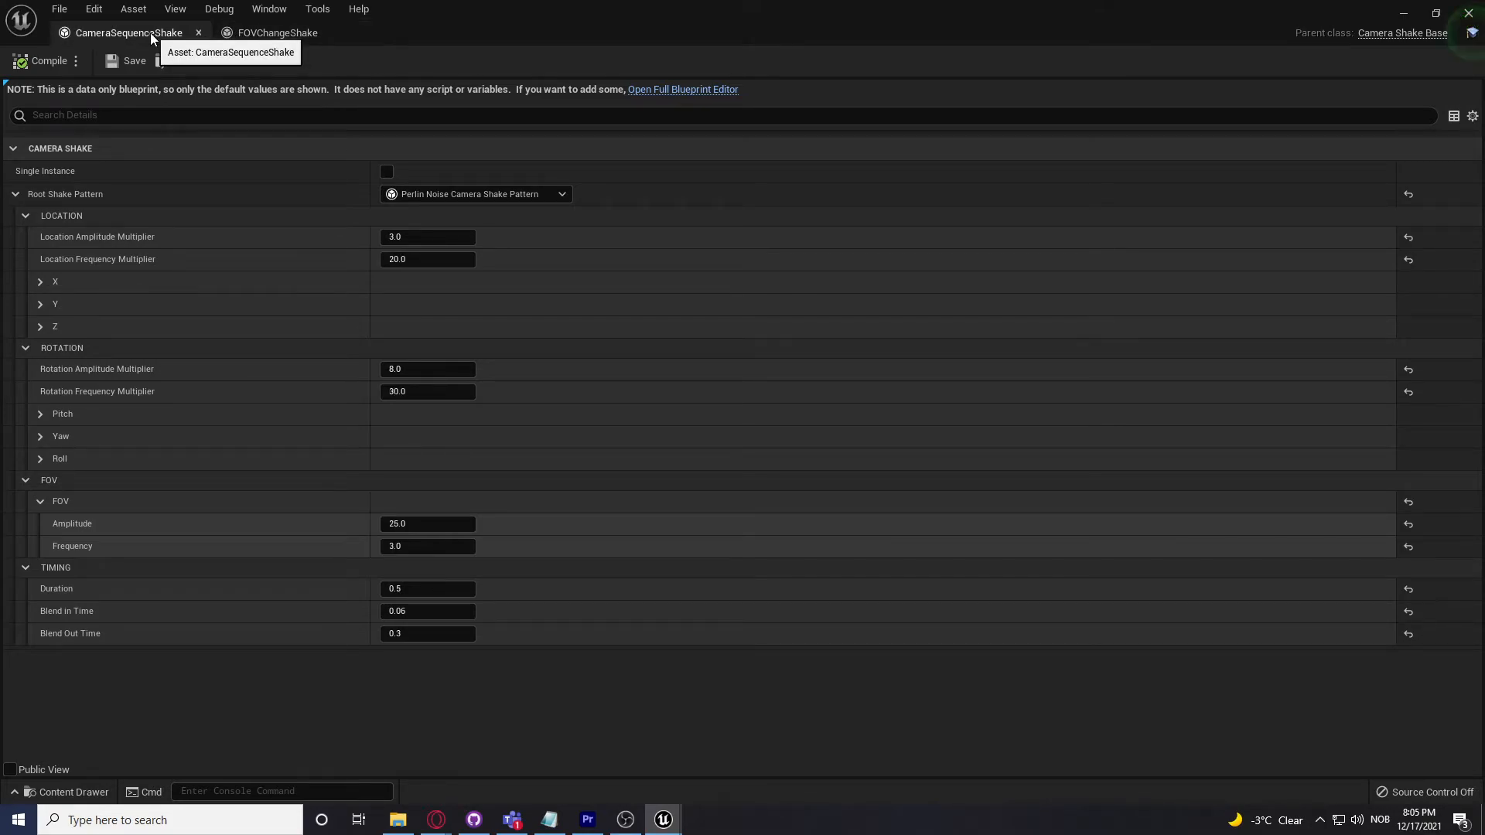
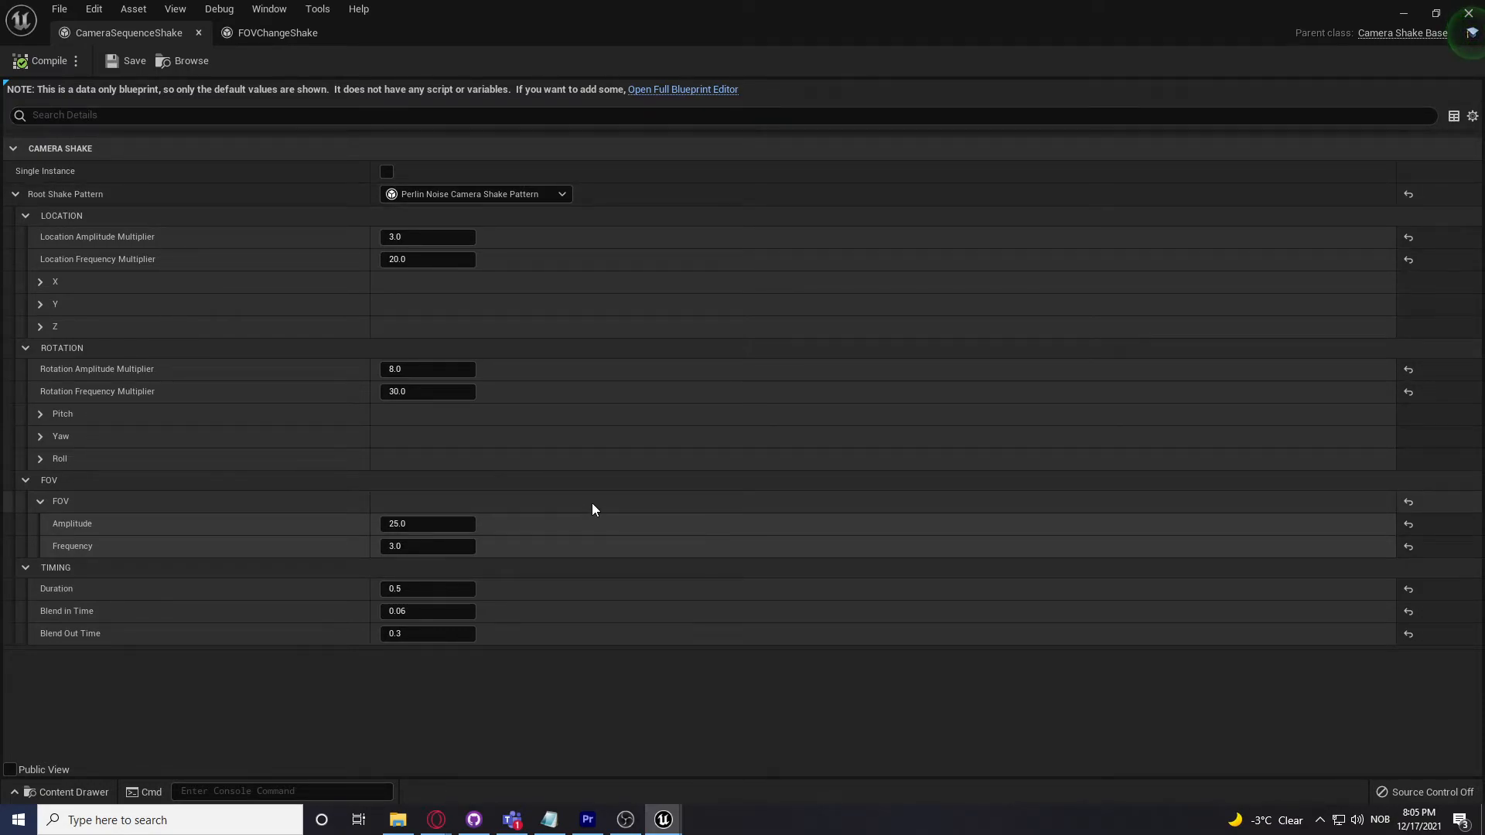
click(267, 40)
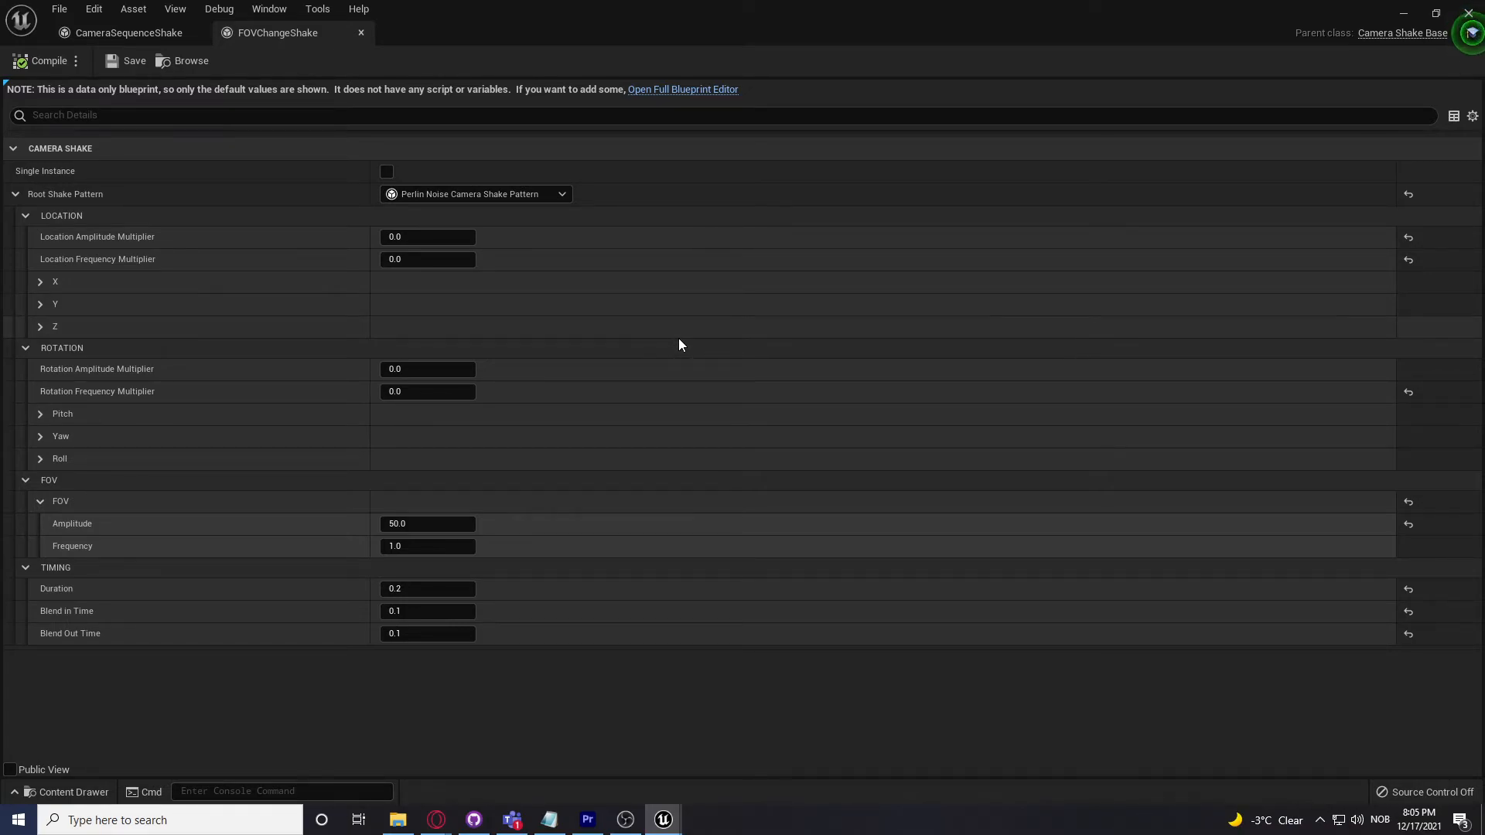
click(166, 35)
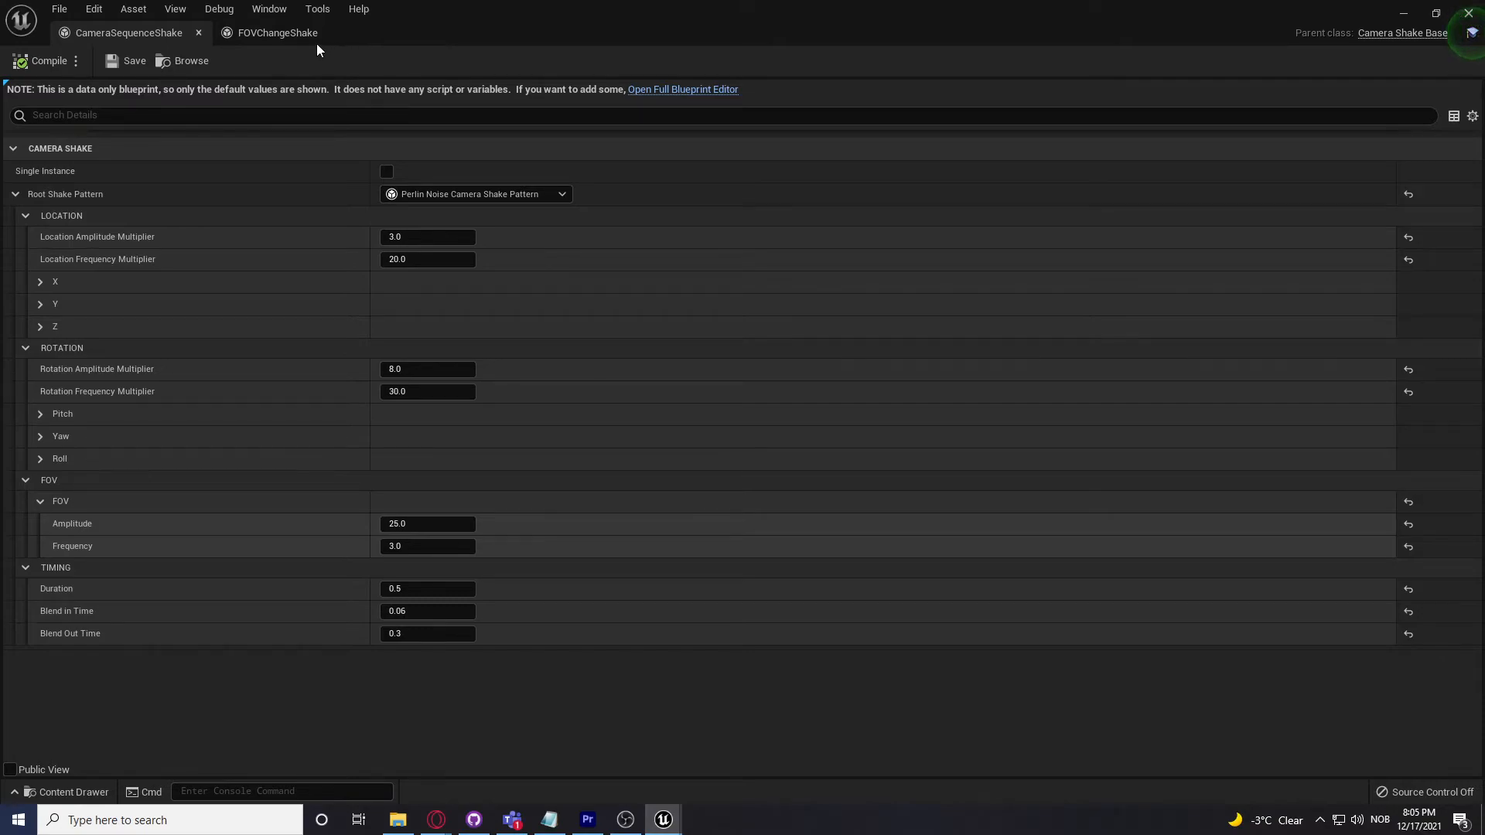
click(291, 32)
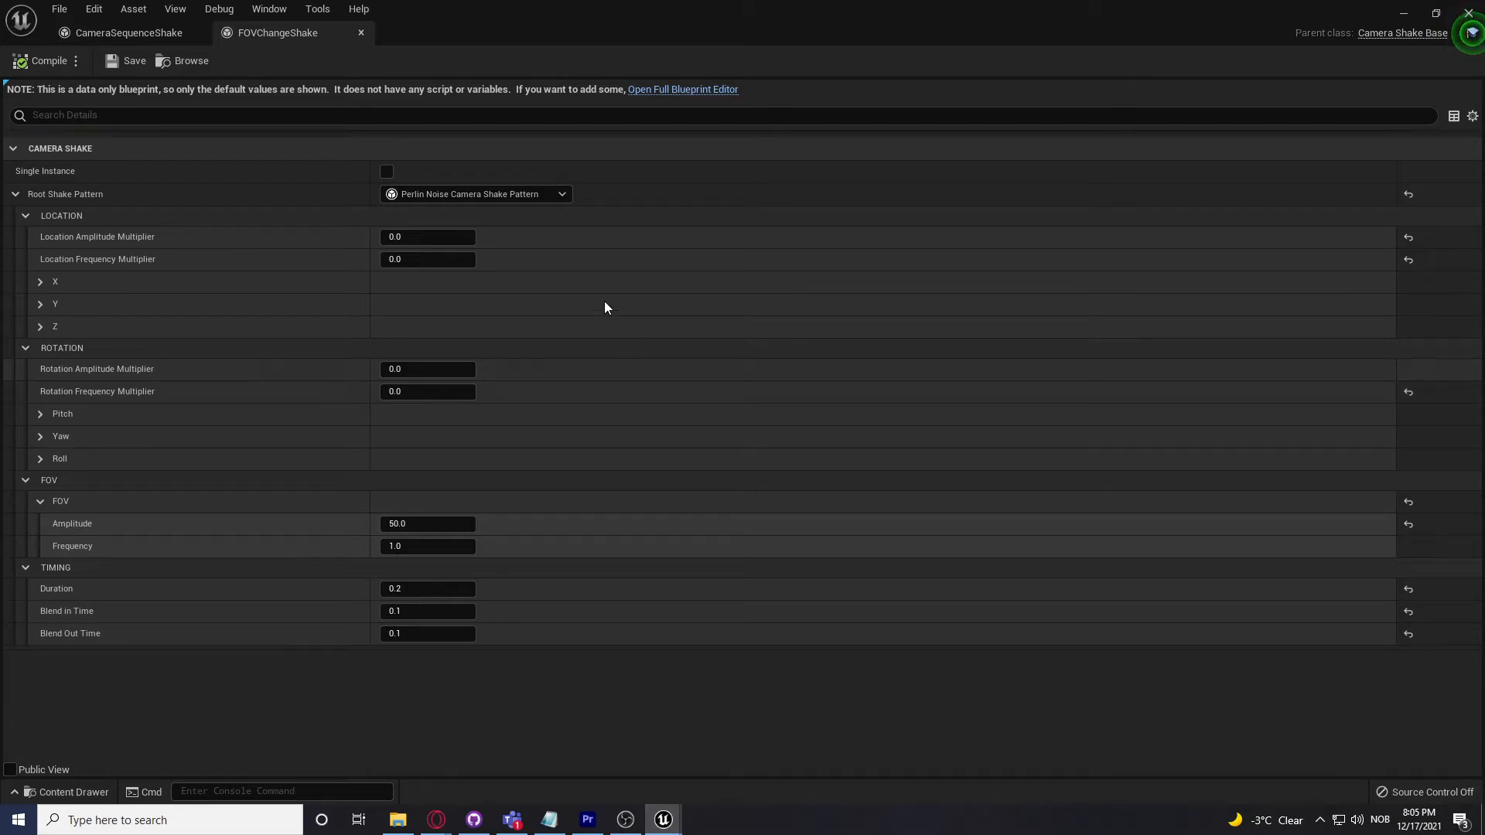
click(197, 34)
click(197, 34)
Step: Examine the level blueprint's Ref Gathering section, from Event BeginPlay and Recorded Pos to the Pheonix and NS_PheonixBird Set Actor Hidden nodes
scroll(932, 503, down, 1)
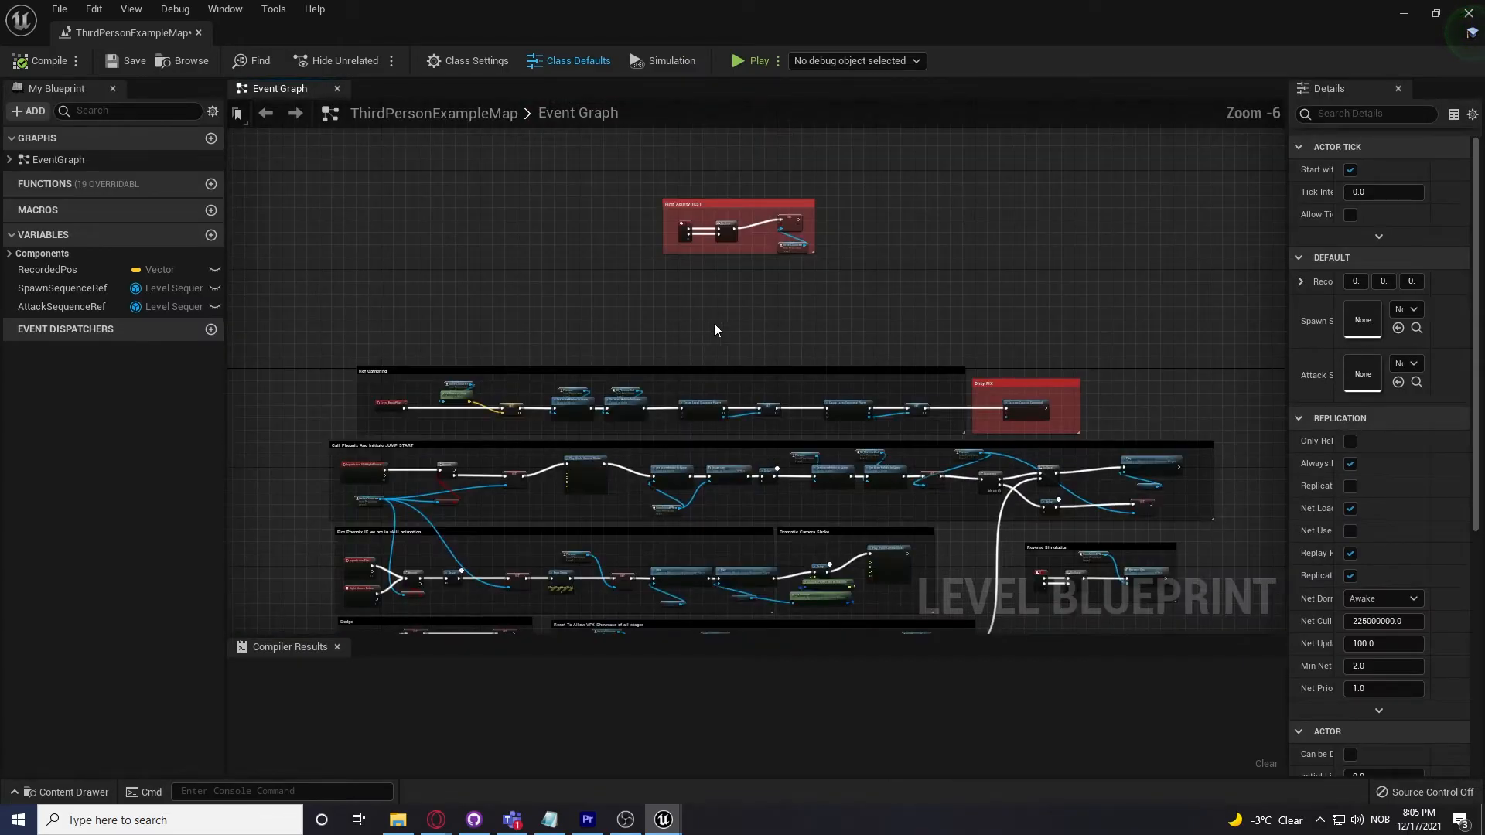
right_drag(696, 324, 851, 338)
scroll(842, 339, up, 7)
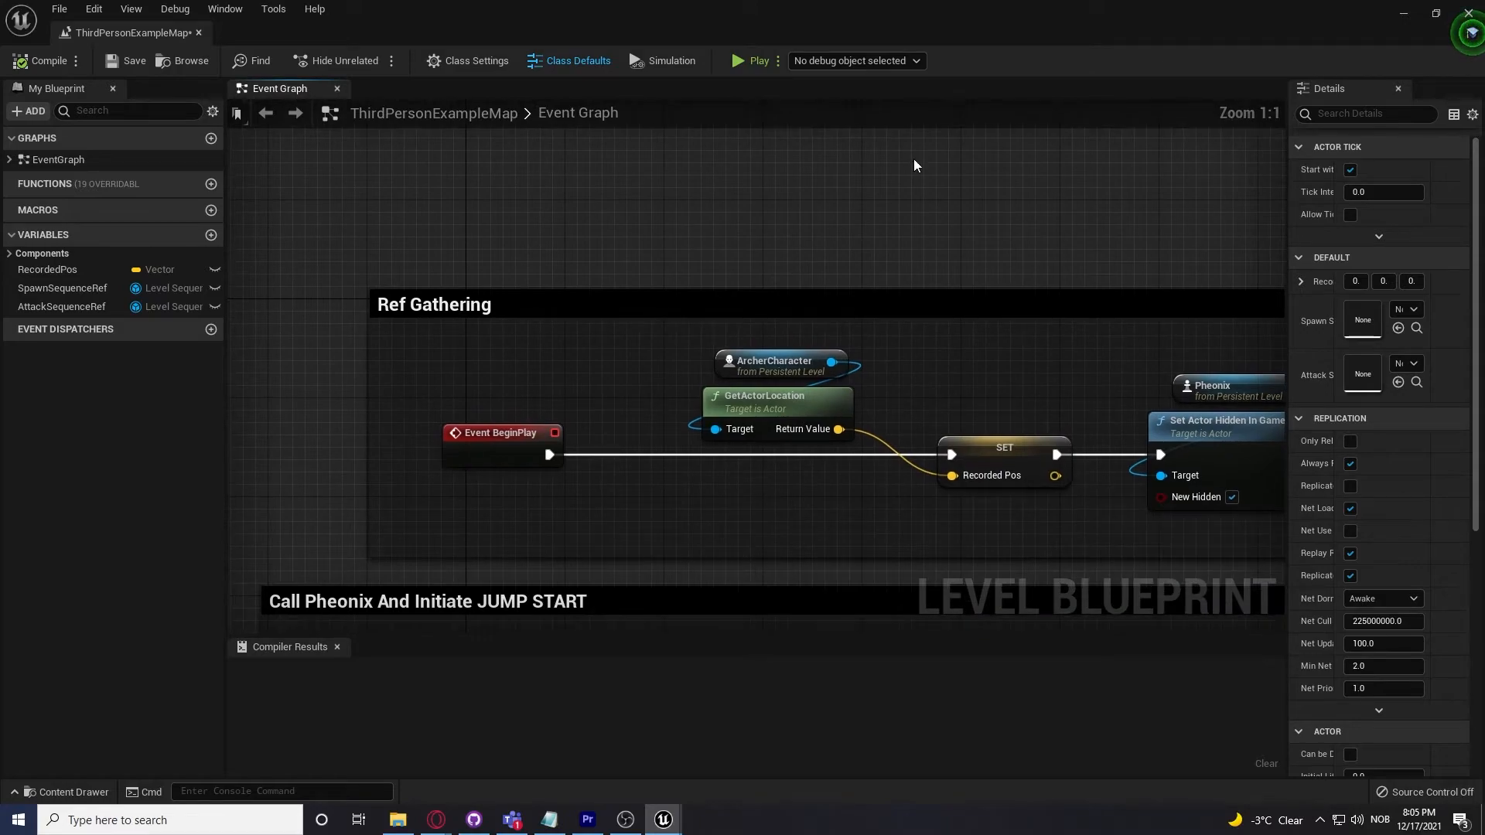
right_drag(1006, 305, 933, 242)
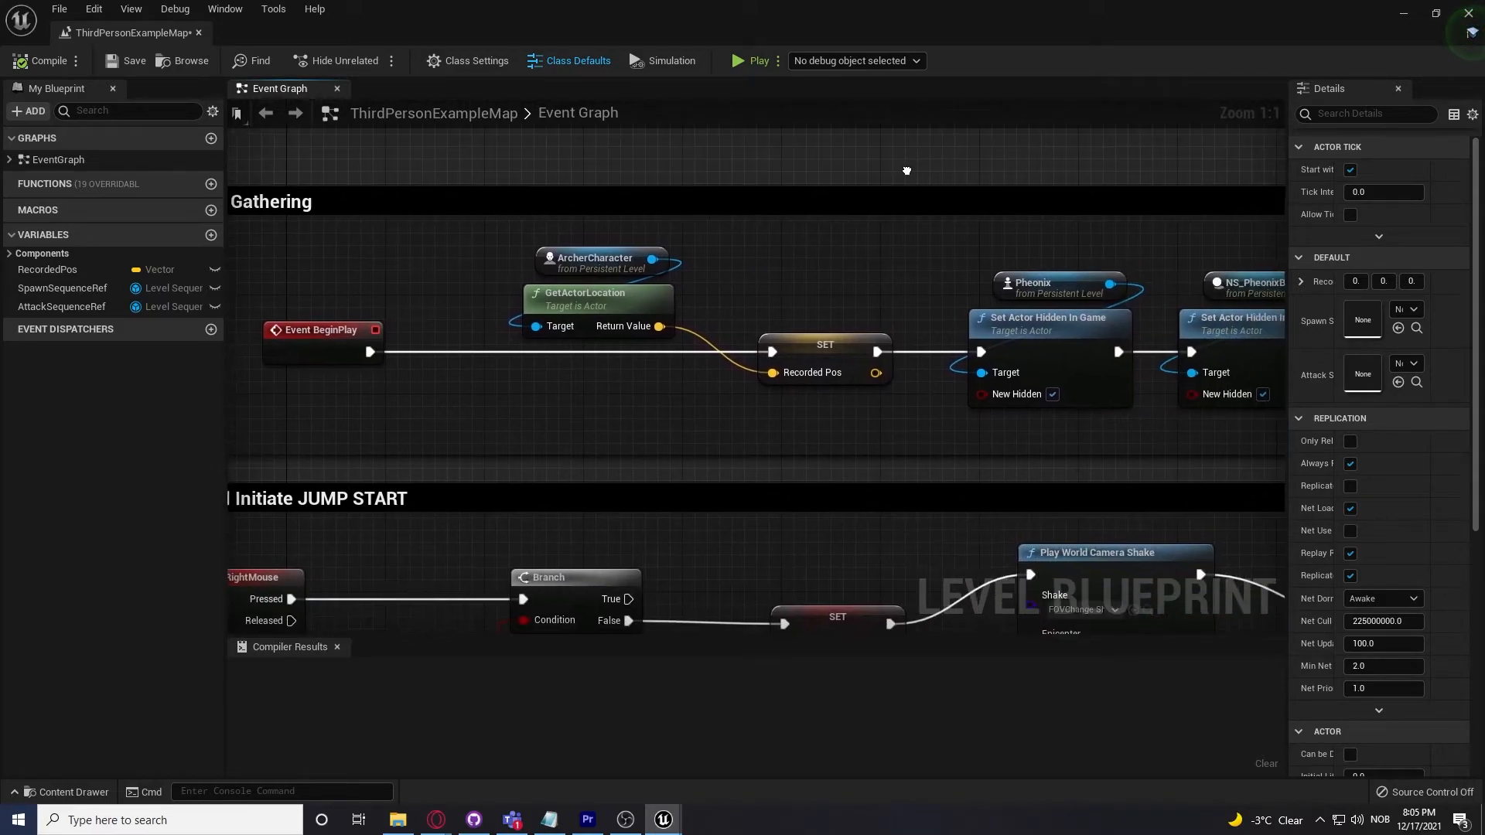
click(840, 341)
click(884, 249)
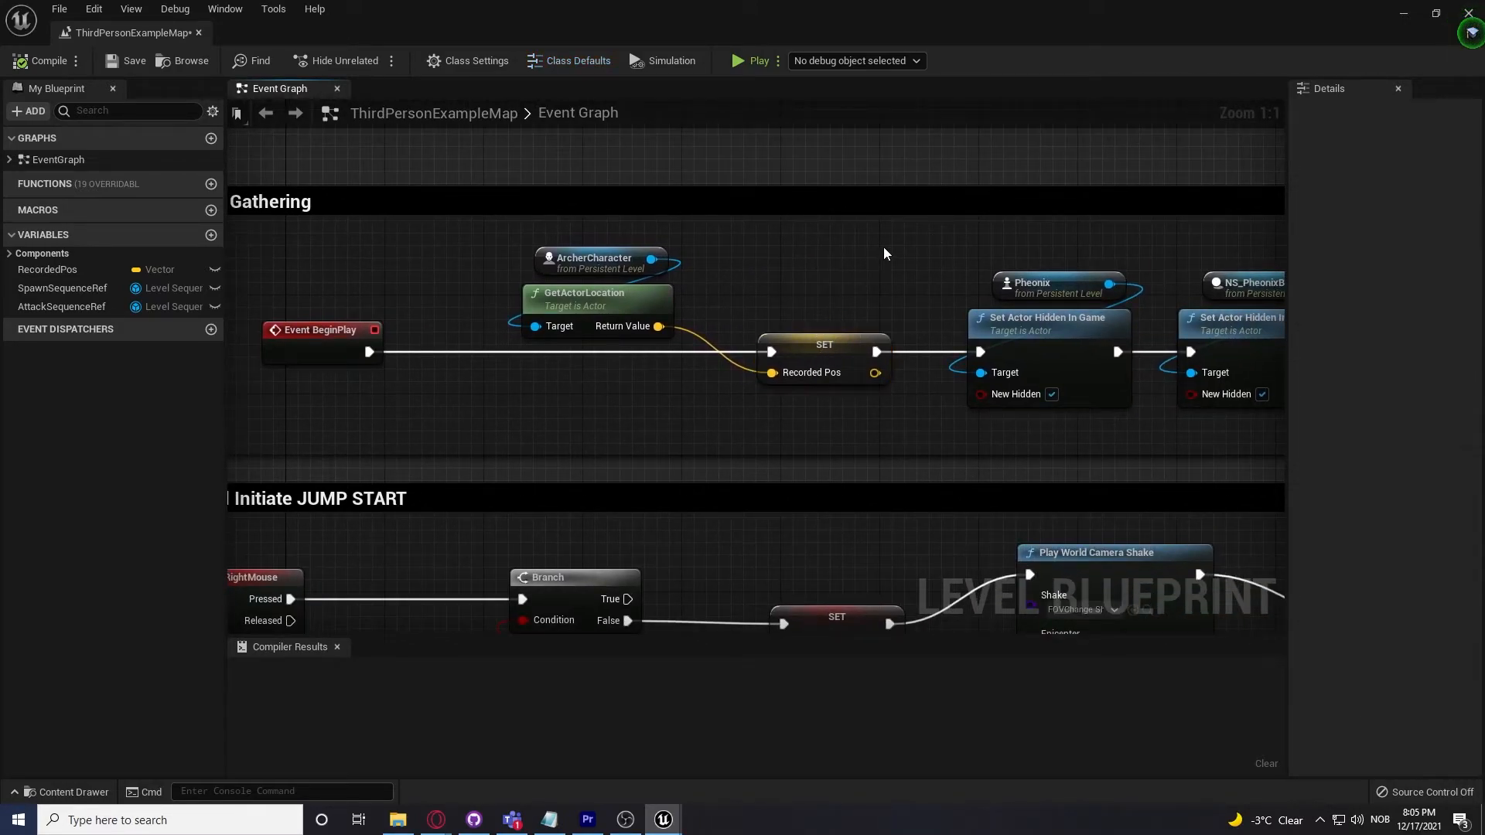
right_drag(907, 256, 774, 242)
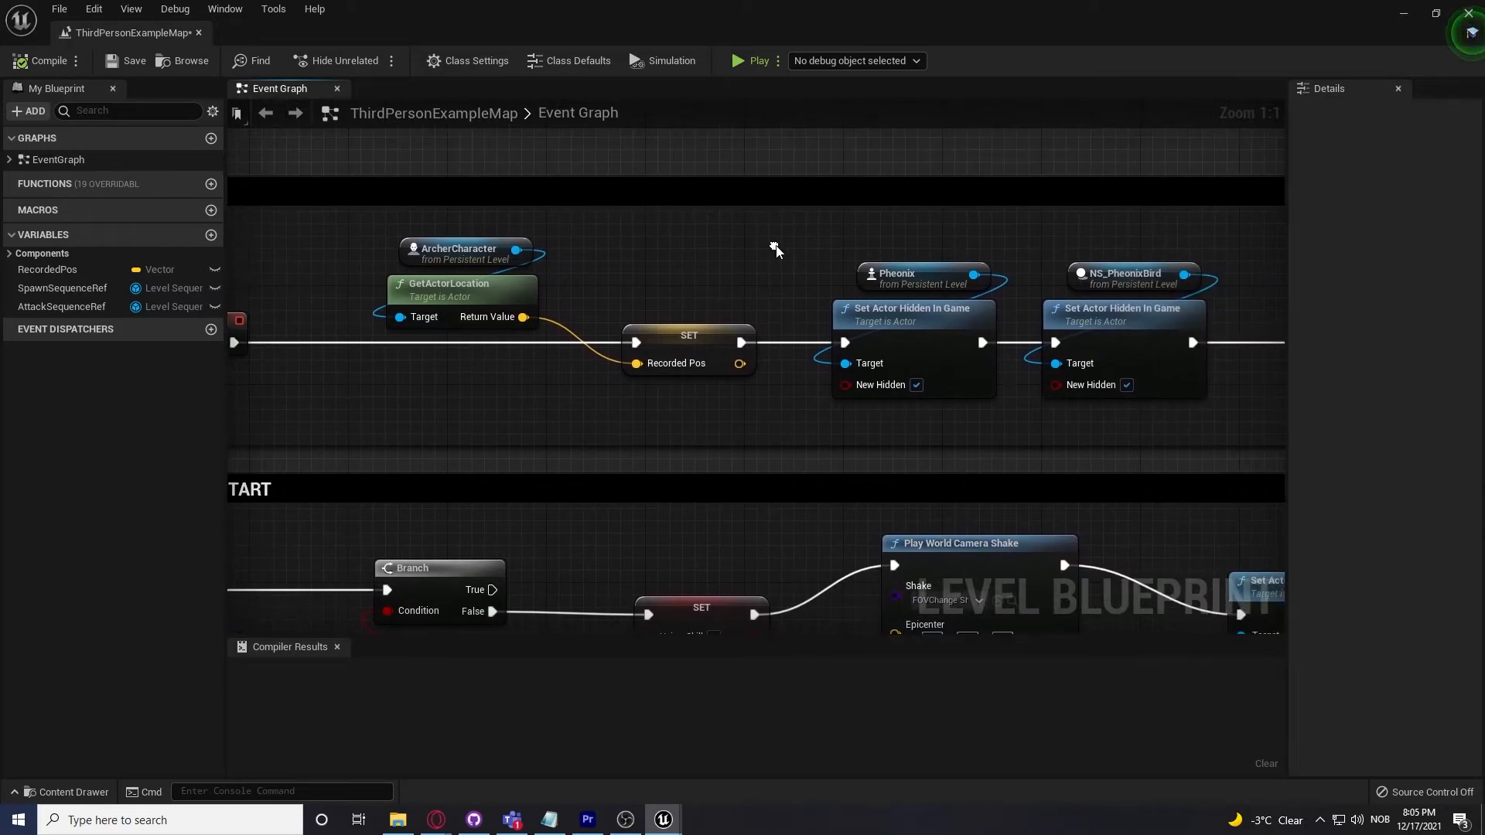
right_drag(981, 234, 856, 231)
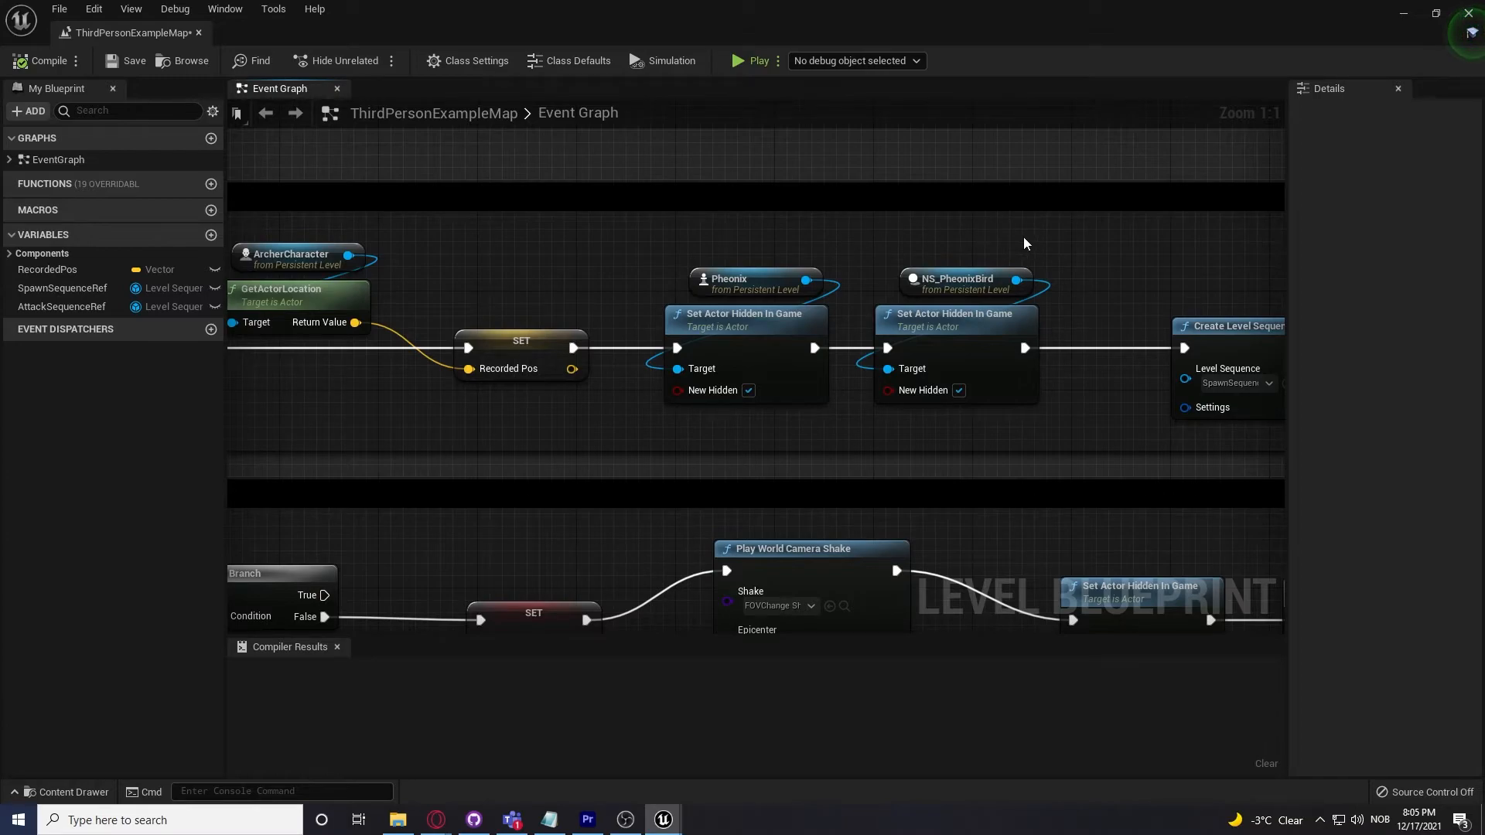
drag(1093, 234, 727, 389)
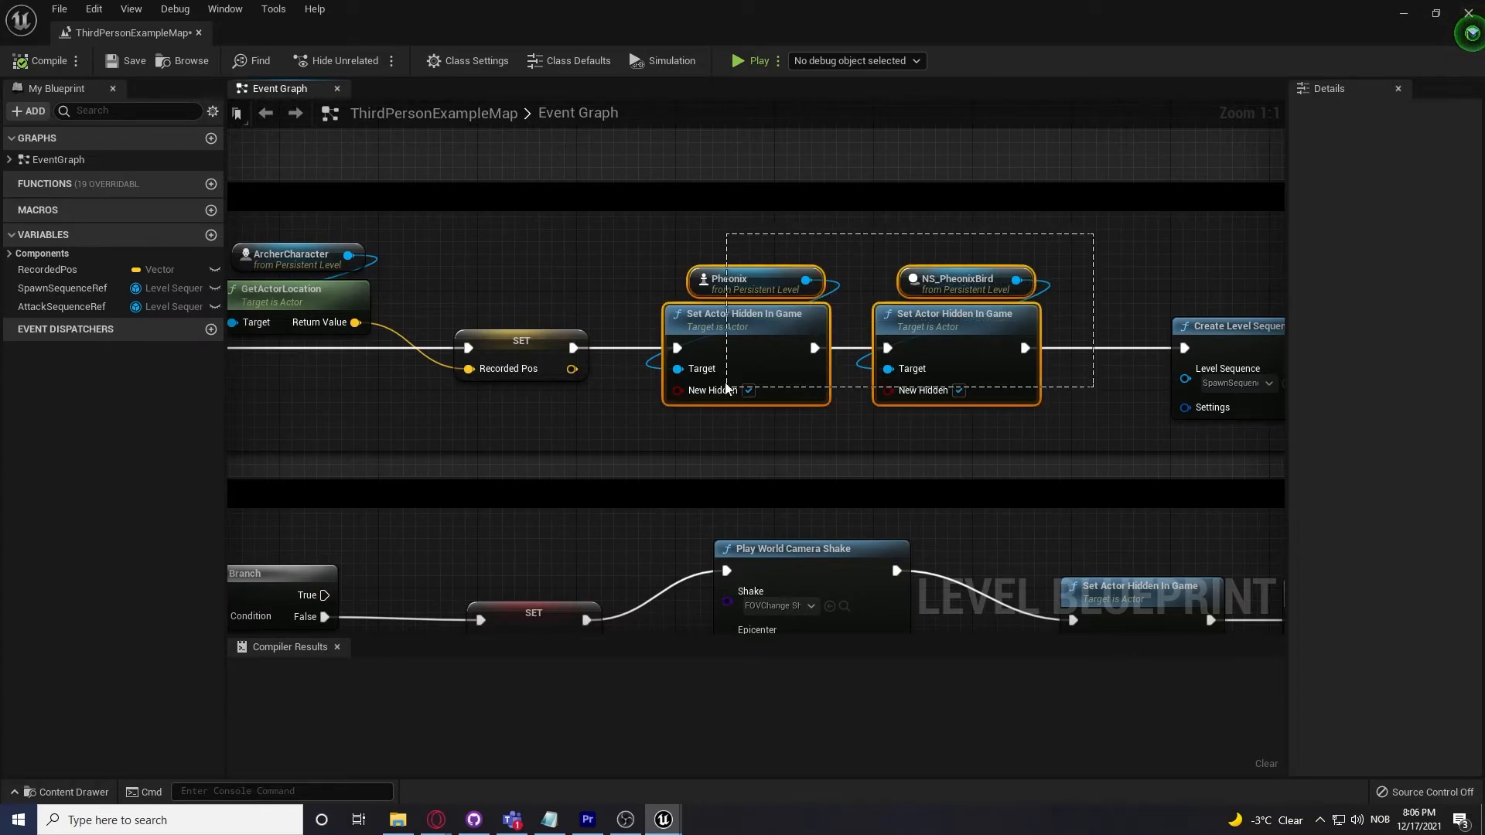
click(1148, 253)
Step: Examine the Create Level Sequence Player nodes, their Spawn and Attack Sequence Ref variables, and the Dirty FIX console command
right_drag(1147, 252, 872, 255)
right_drag(1052, 259, 782, 242)
right_drag(889, 258, 759, 236)
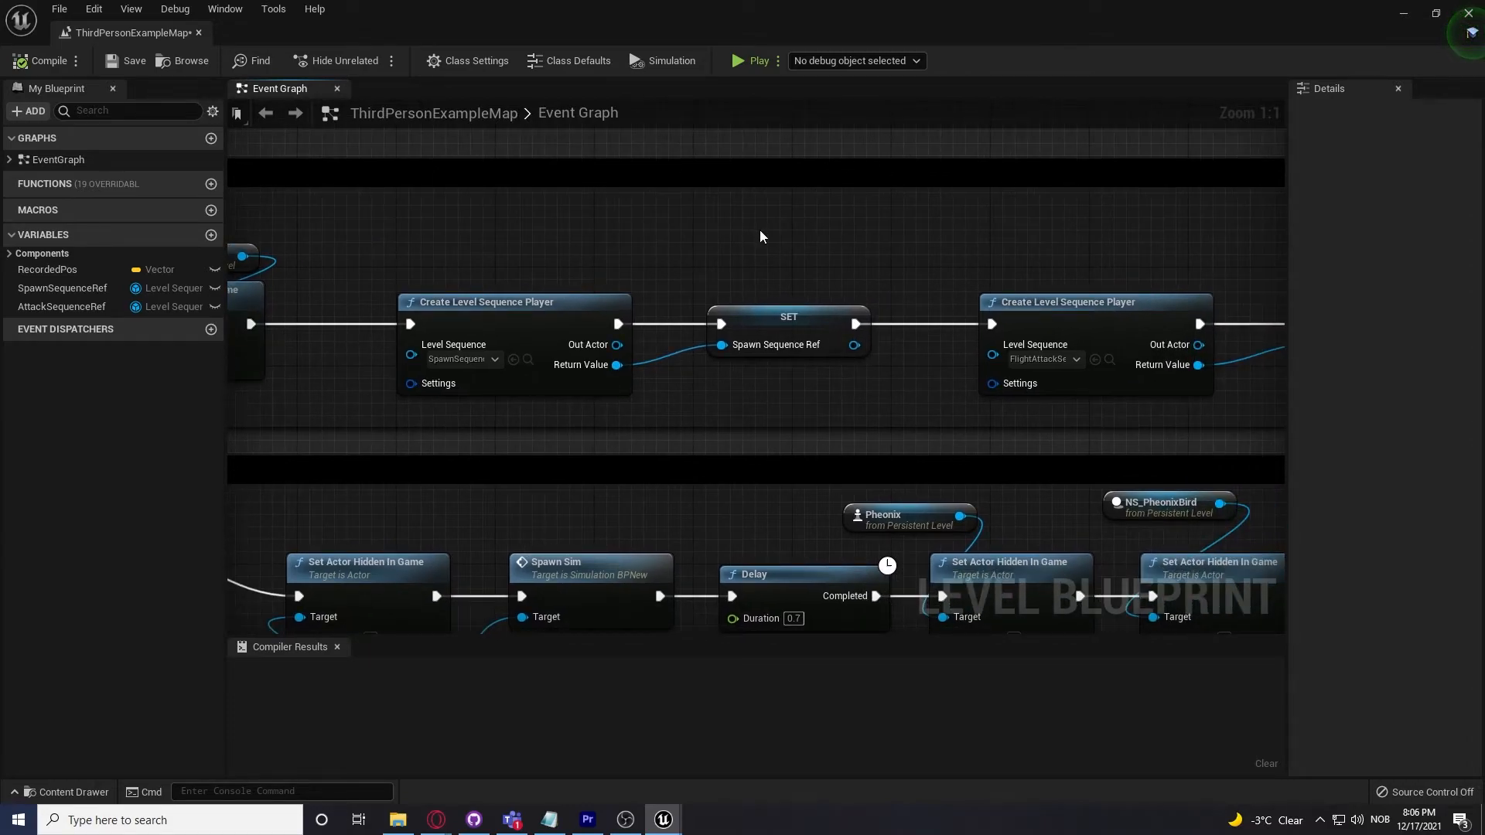
drag(810, 294, 814, 291)
right_drag(929, 235, 710, 255)
drag(969, 272, 1001, 331)
click(977, 273)
right_drag(977, 273, 556, 256)
right_drag(901, 228, 782, 227)
right_drag(804, 171, 998, 130)
scroll(988, 144, down, 3)
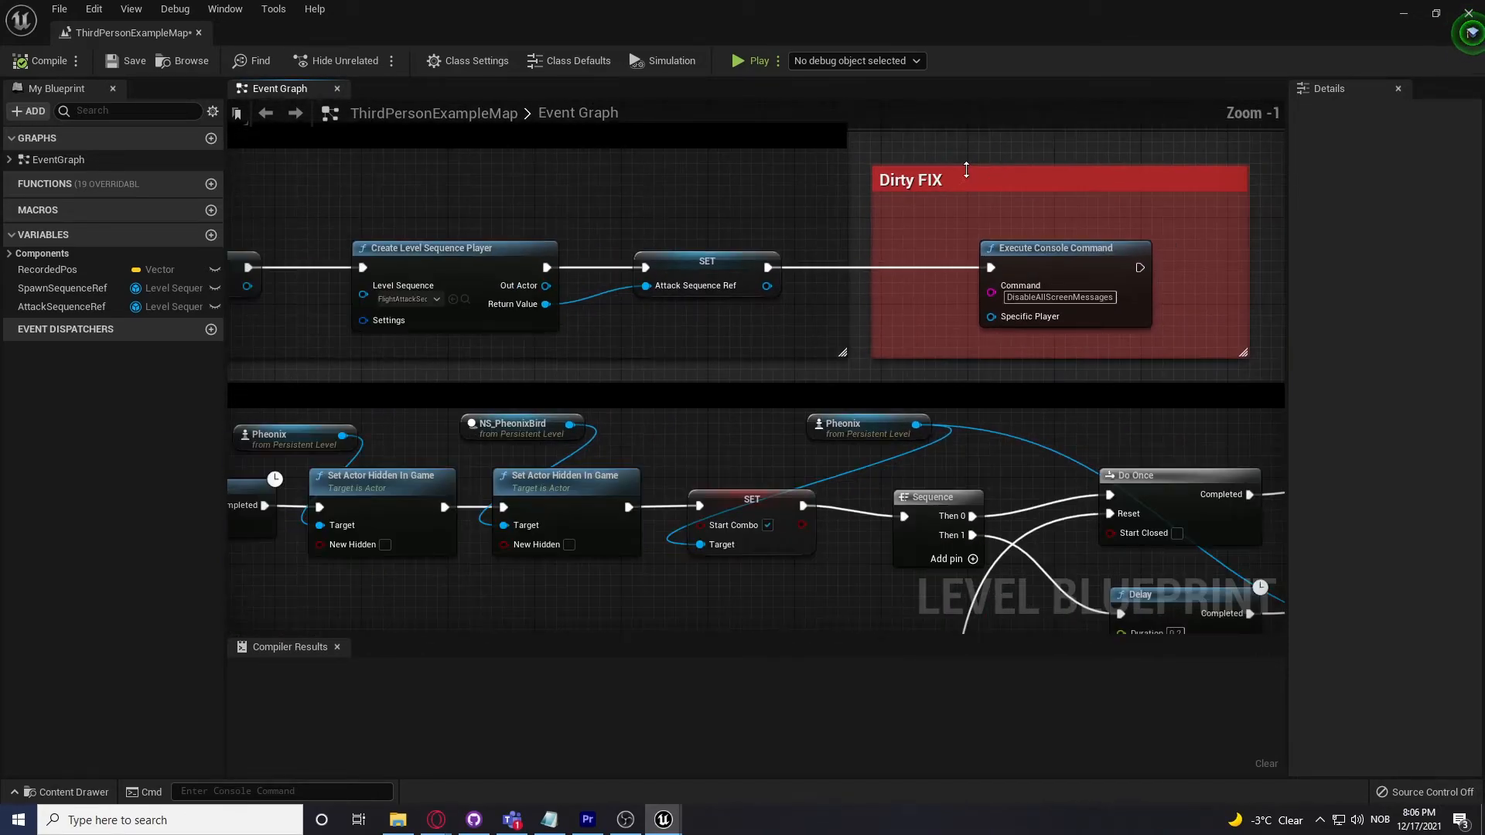
Step: Examine the start of the Call Pheonix And Initiate JUMP START section, from InputAction ShiftRightMouse through the Branch to the Using Skill setter
right_drag(736, 178, 1007, 172)
scroll(1007, 178, down, 2)
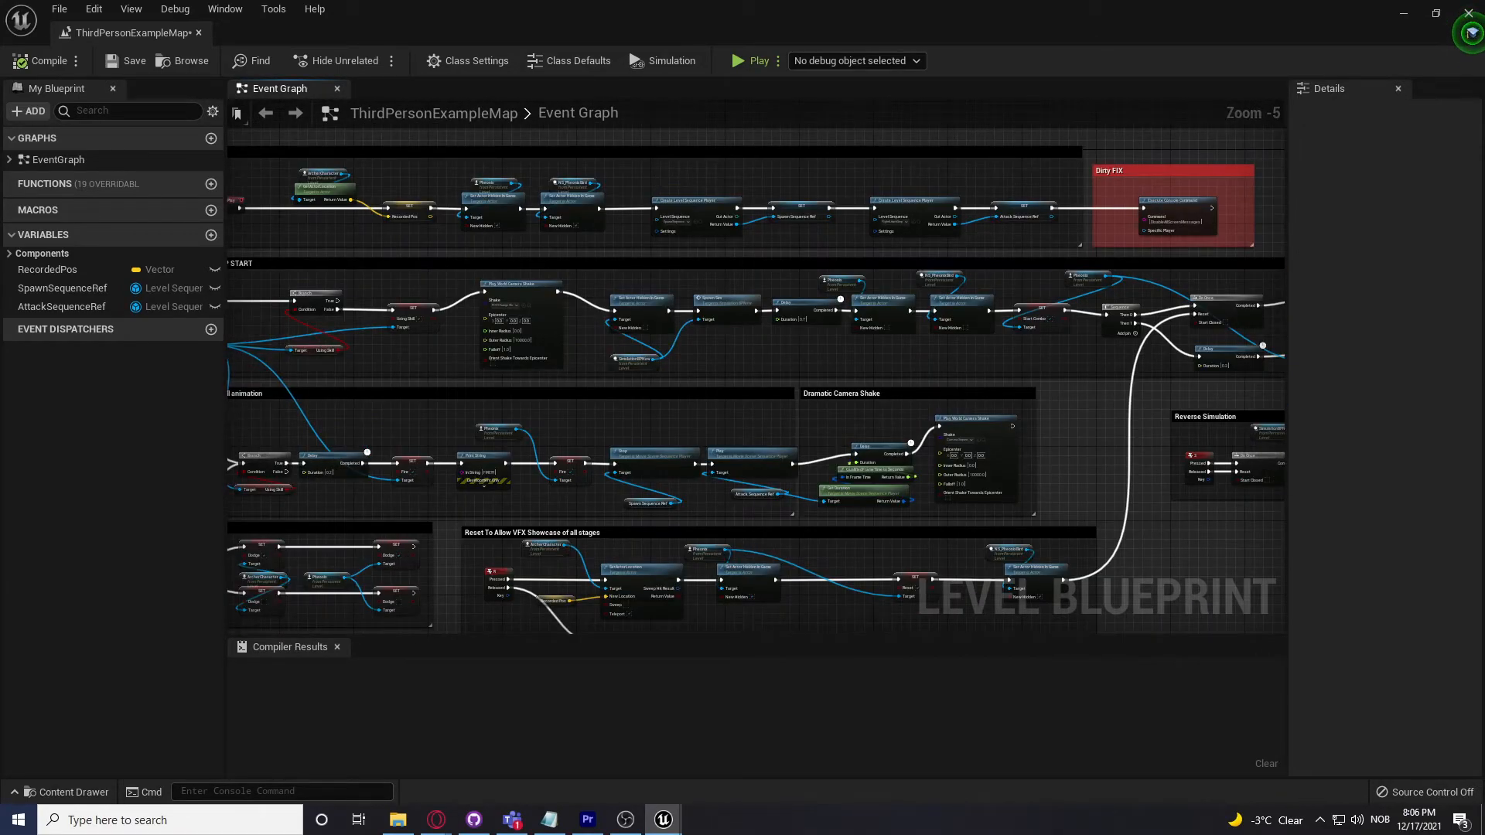
right_drag(588, 174, 776, 186)
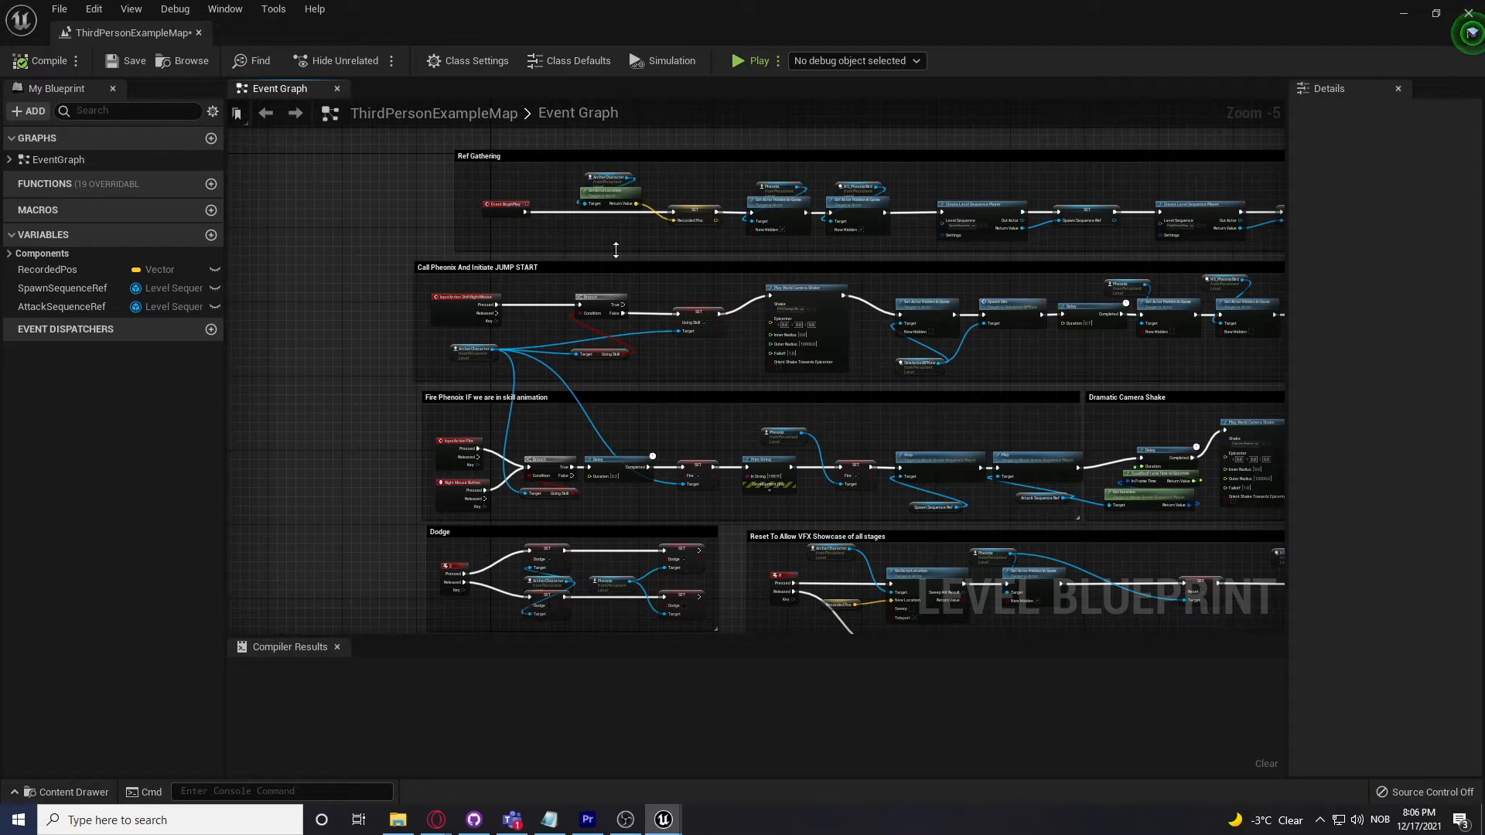
right_drag(616, 245, 642, 249)
scroll(566, 246, up, 1)
scroll(546, 251, up, 5)
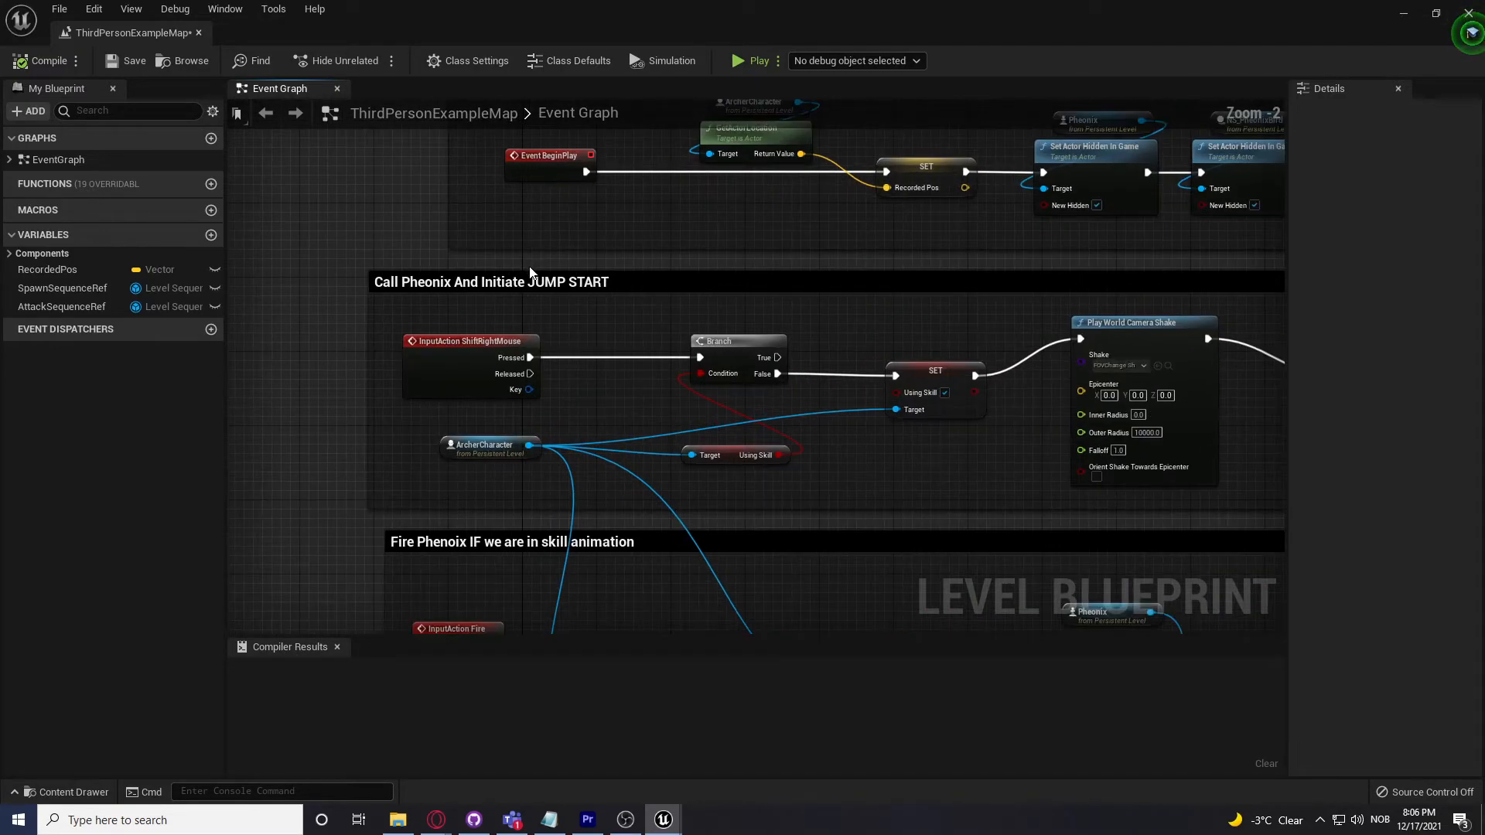
right_drag(665, 304, 741, 209)
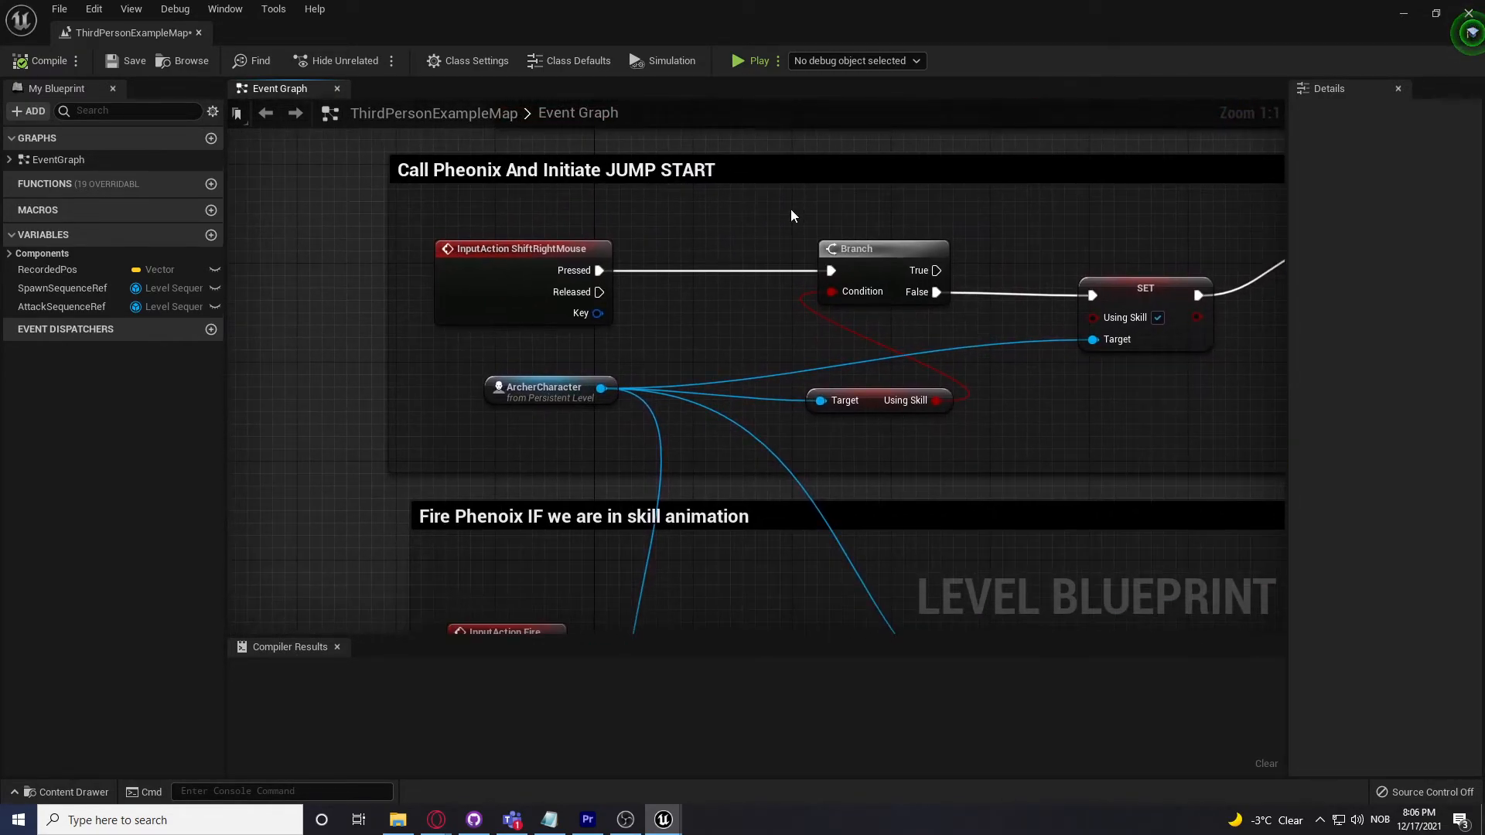
right_drag(1065, 222, 947, 232)
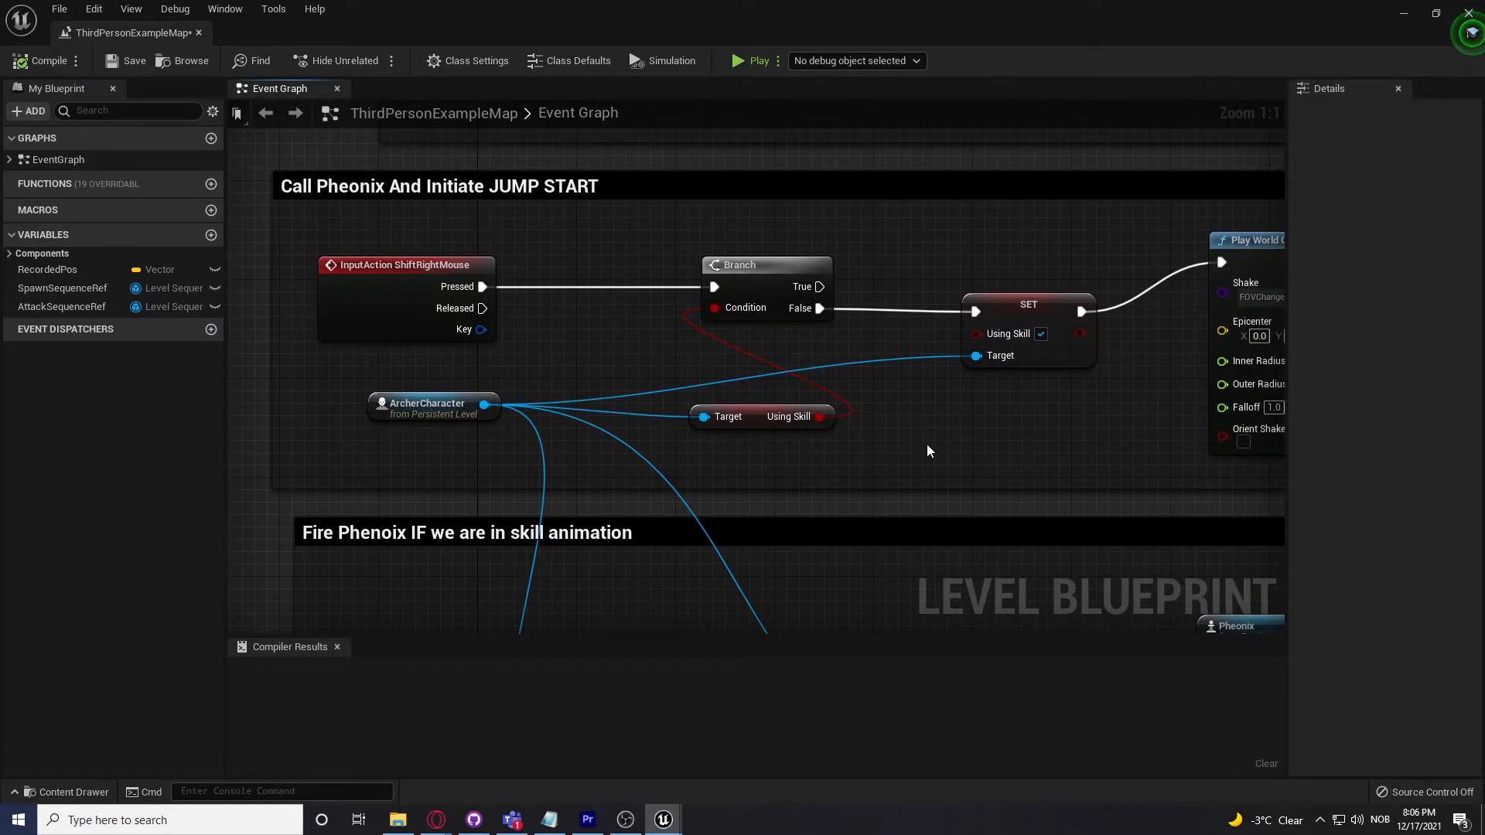
right_drag(927, 443, 863, 466)
Step: Check the ShiftRightMouse action mapping in the project's Input settings, and close the settings
click(94, 8)
click(147, 204)
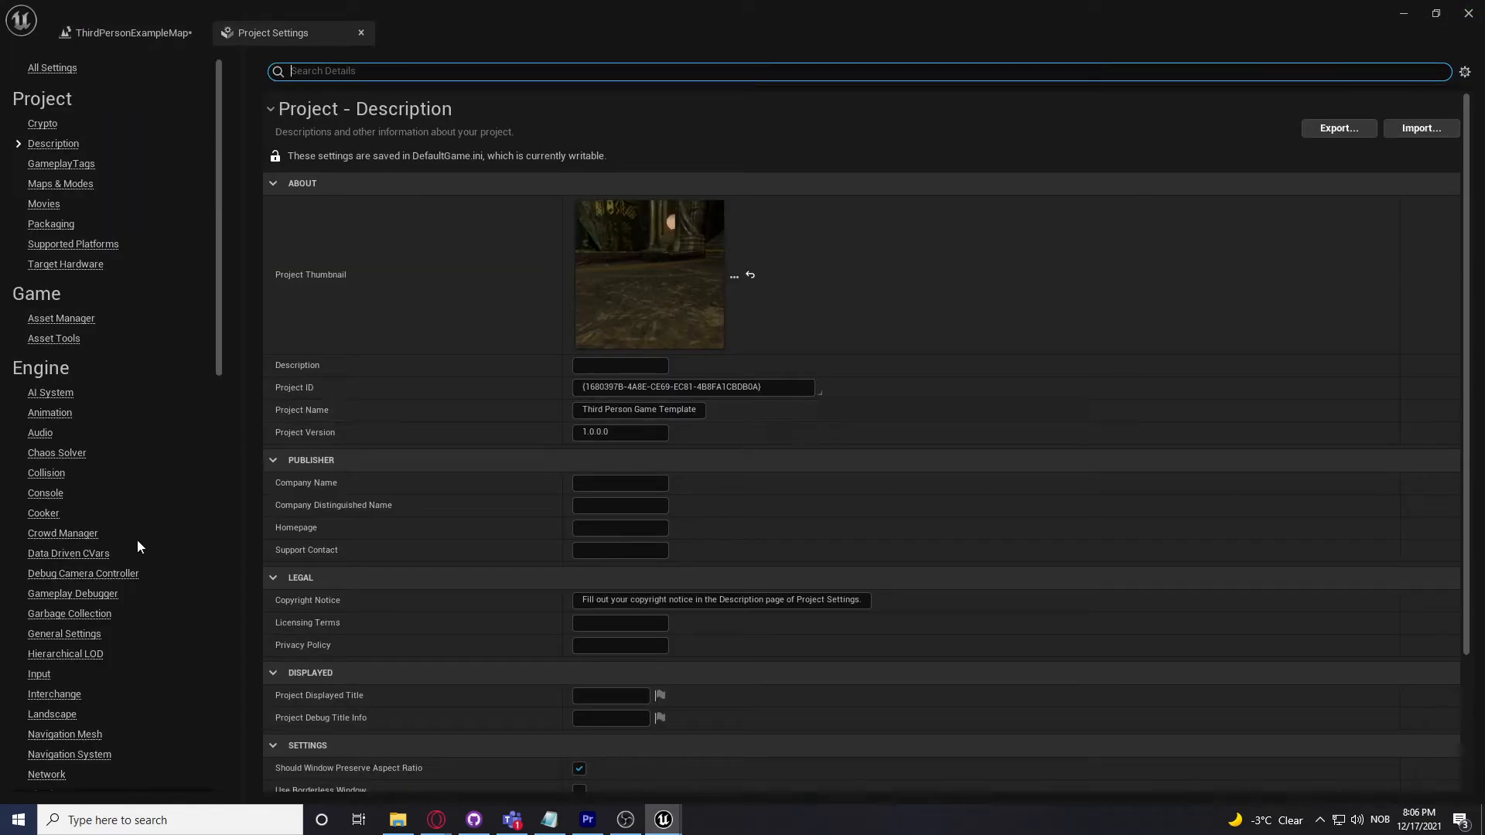
scroll(67, 541, down, 3)
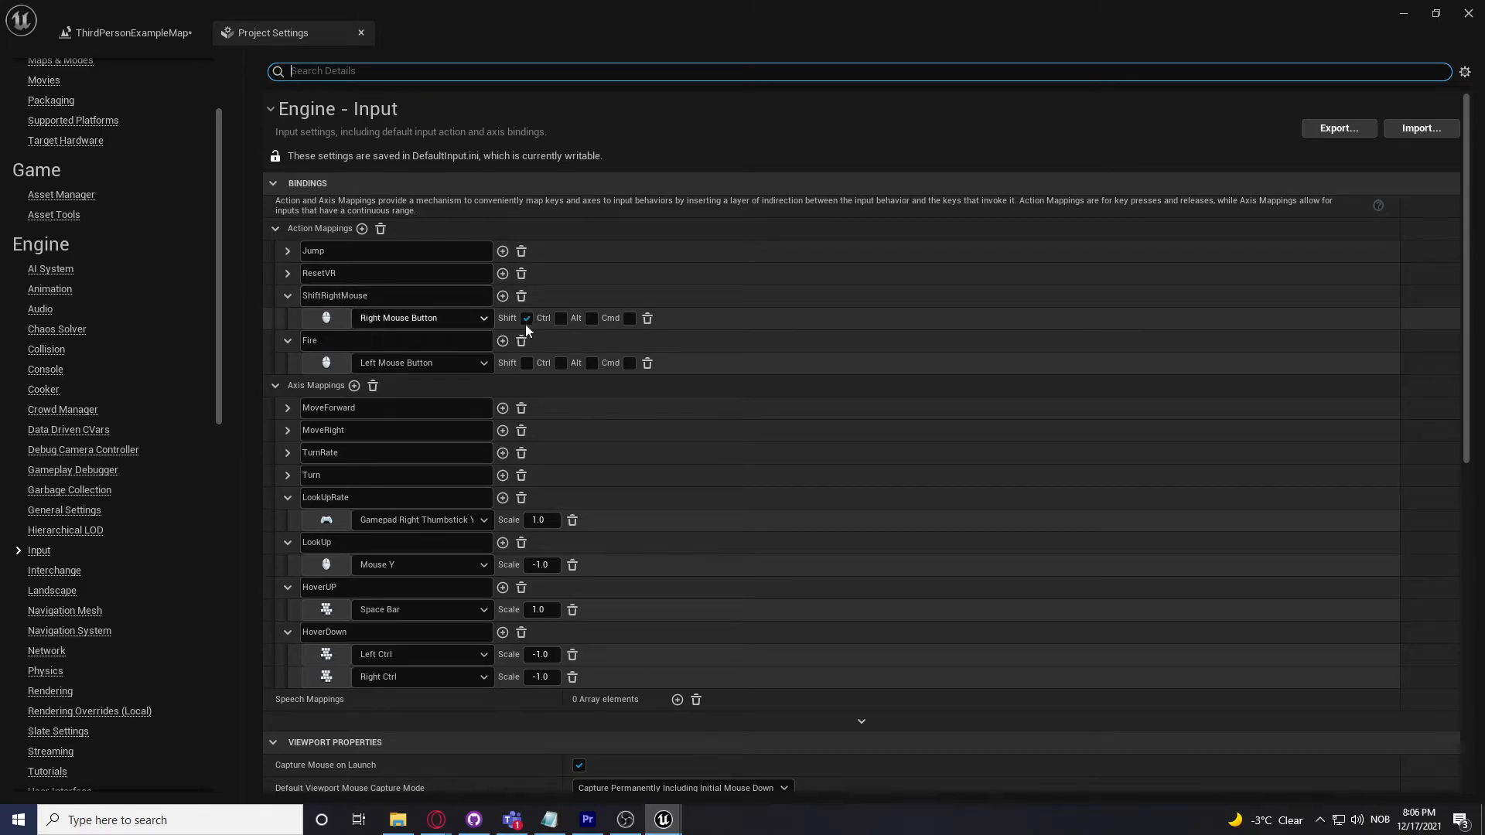
click(361, 32)
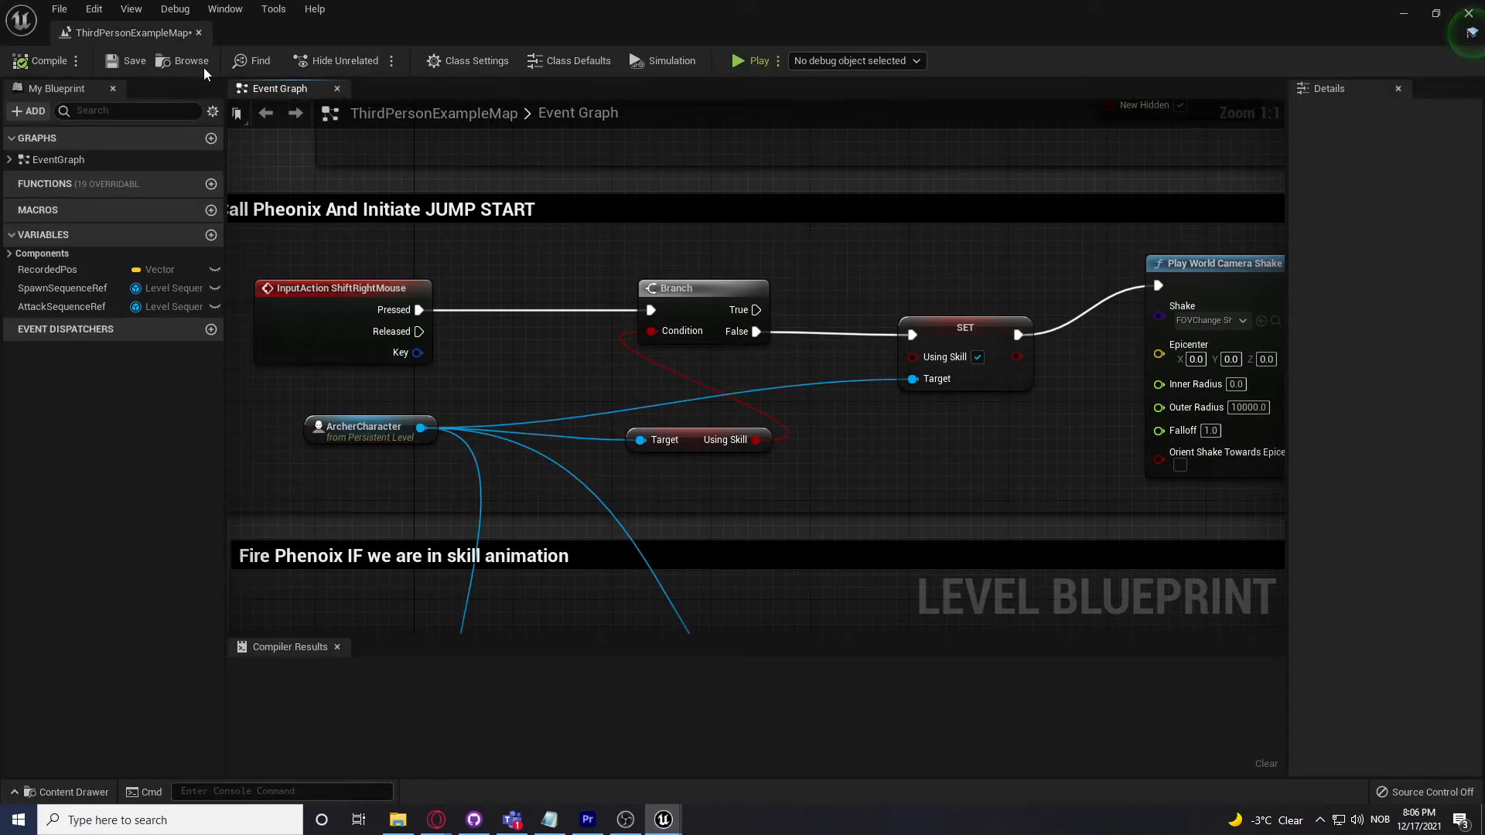
Step: Compile the level blueprint and review the ShiftRightMouse Branch leading to the Using Skill setter
click(46, 61)
right_drag(663, 181, 943, 162)
right_drag(699, 210, 731, 204)
right_drag(930, 216, 891, 220)
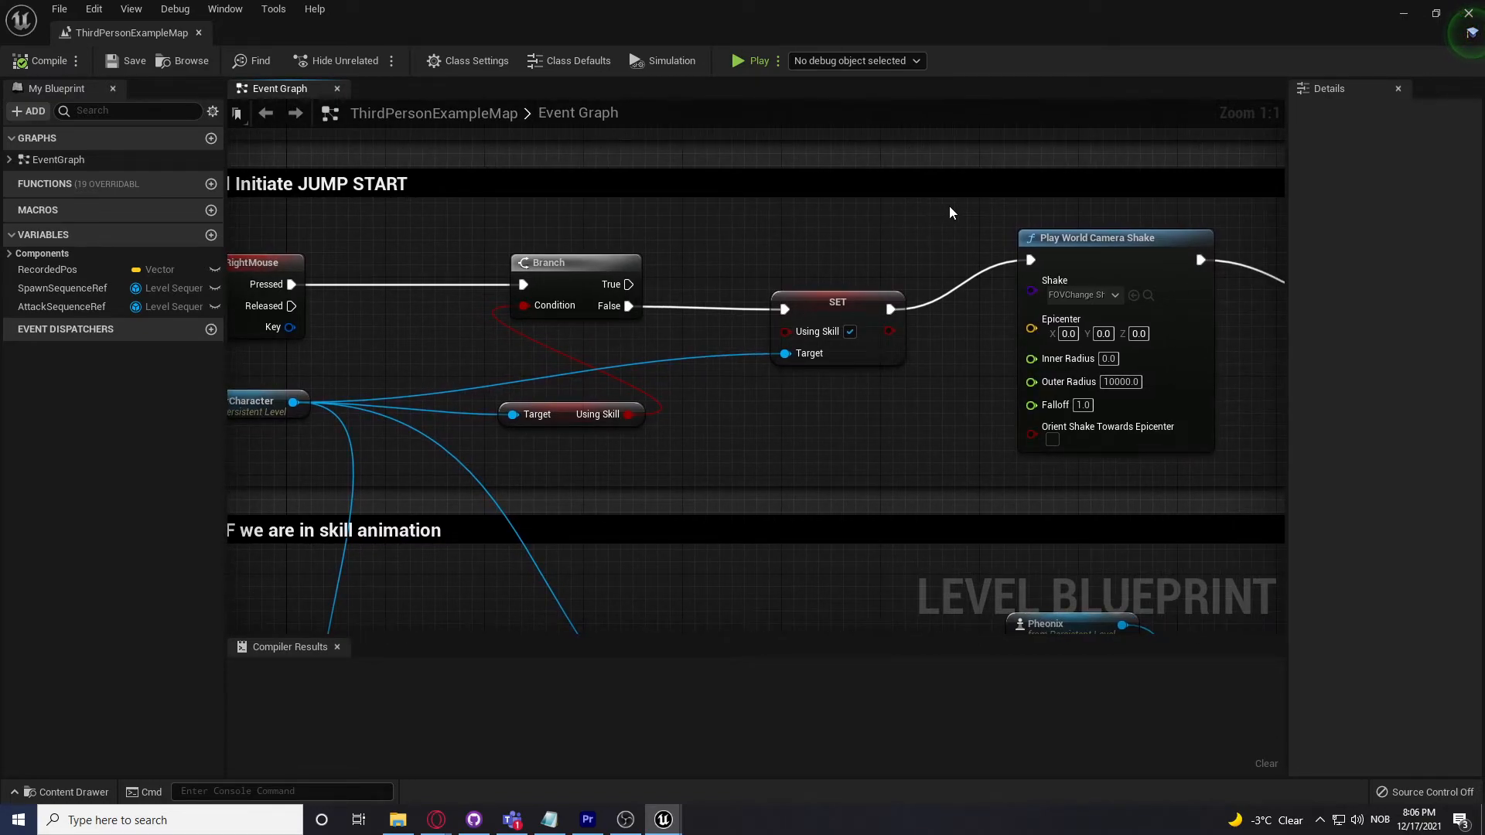
right_drag(964, 224, 871, 235)
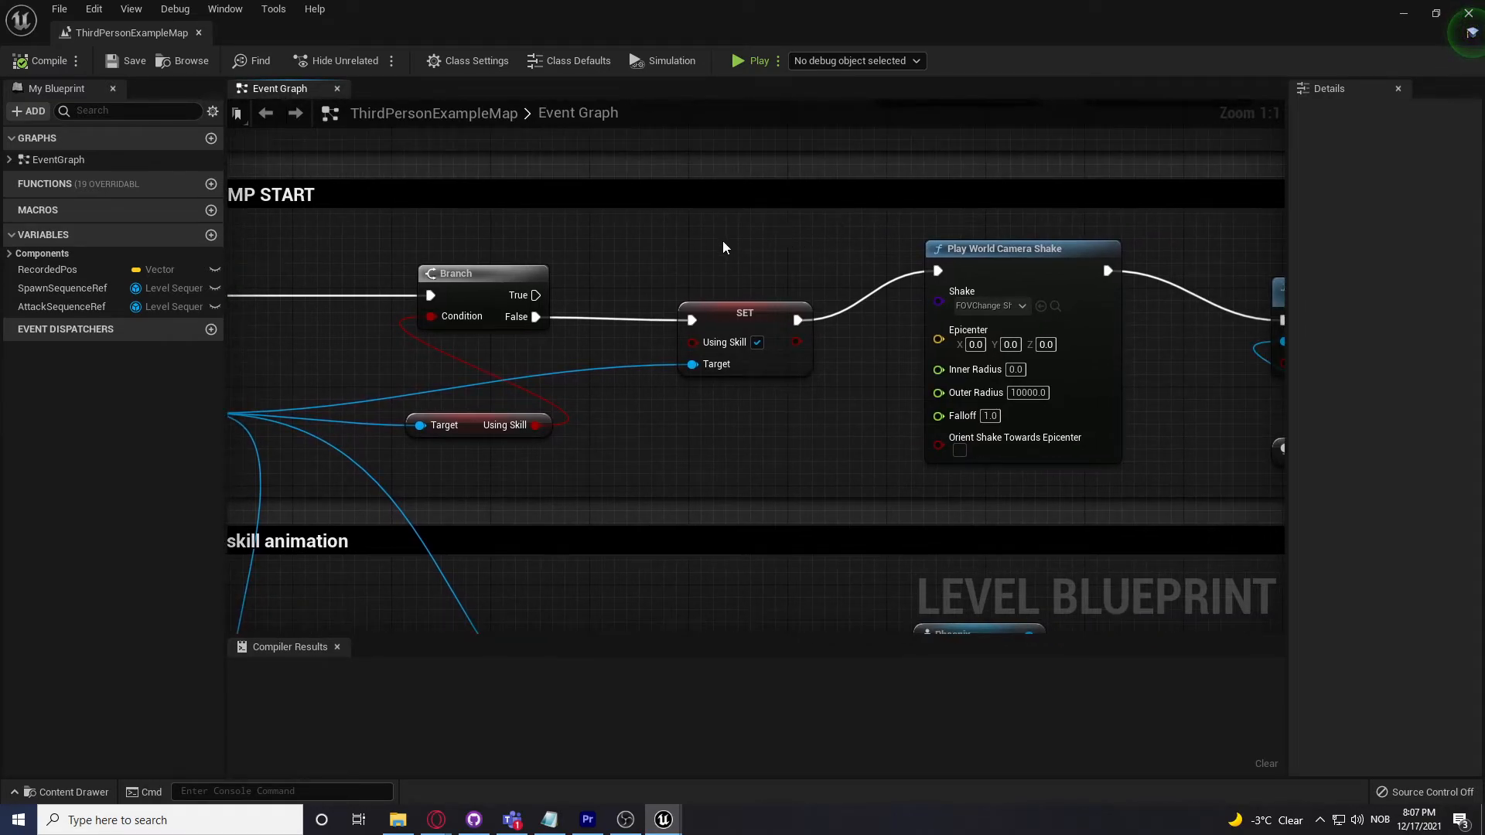
right_drag(724, 246, 978, 228)
Step: Examine ArcherCharacter's Using Skill check and the Play World Camera Shake node using FOVChangeShake
click(787, 402)
click(886, 419)
right_drag(888, 420, 828, 410)
click(735, 265)
click(854, 230)
right_drag(854, 229, 821, 241)
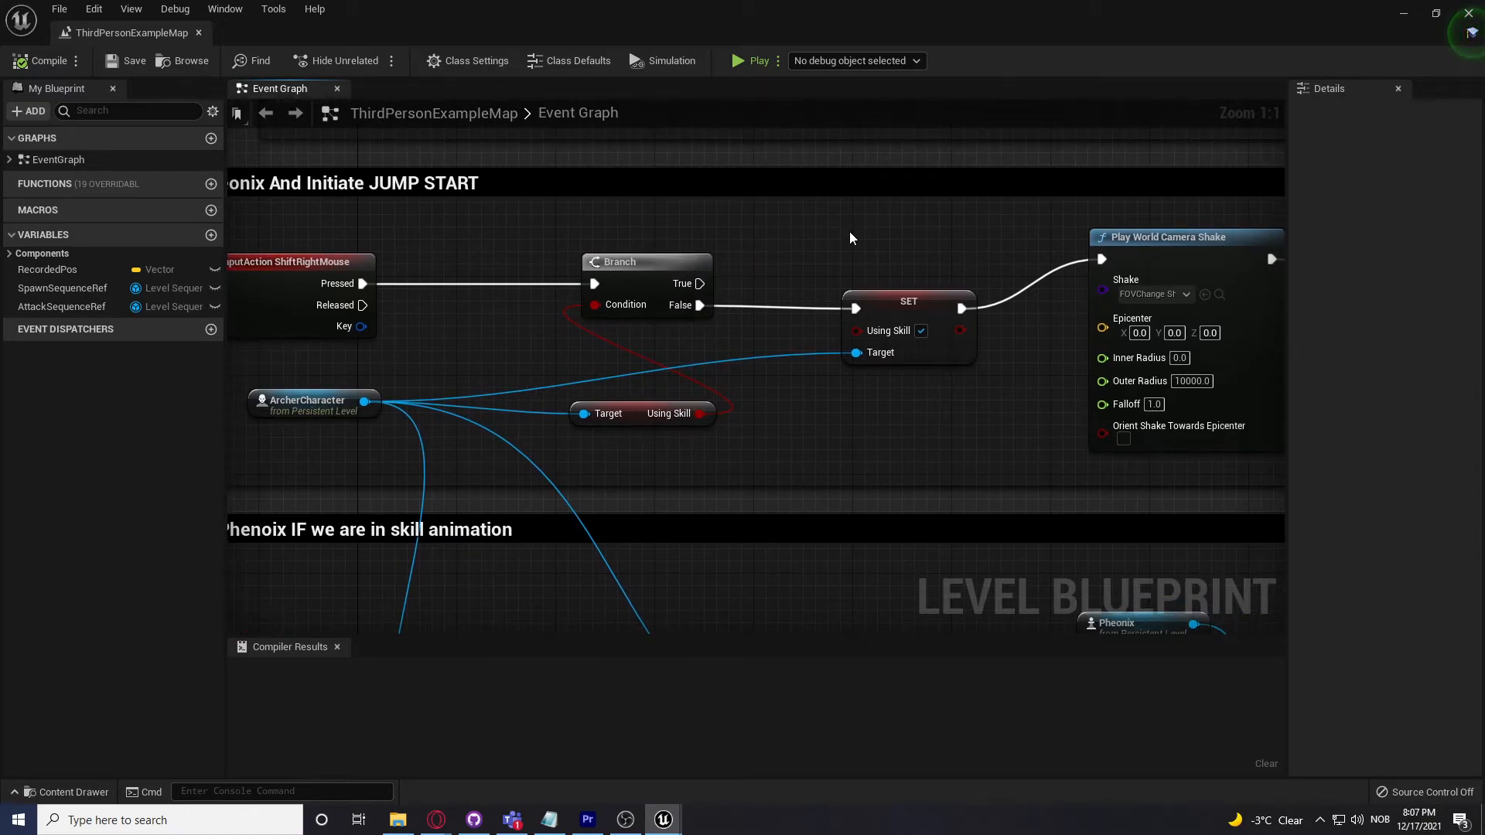
right_drag(879, 227, 691, 243)
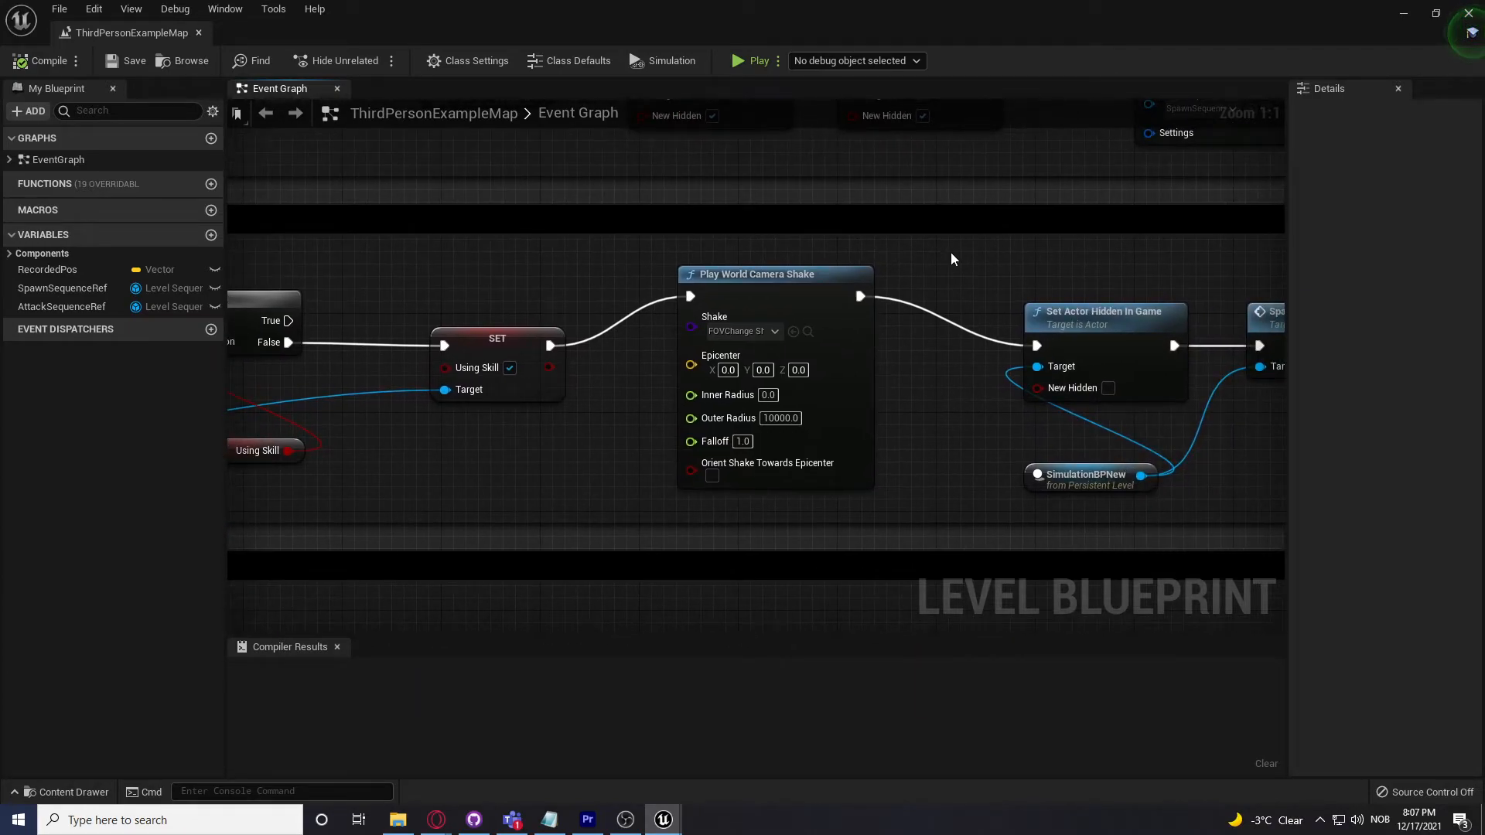
right_drag(952, 257, 865, 257)
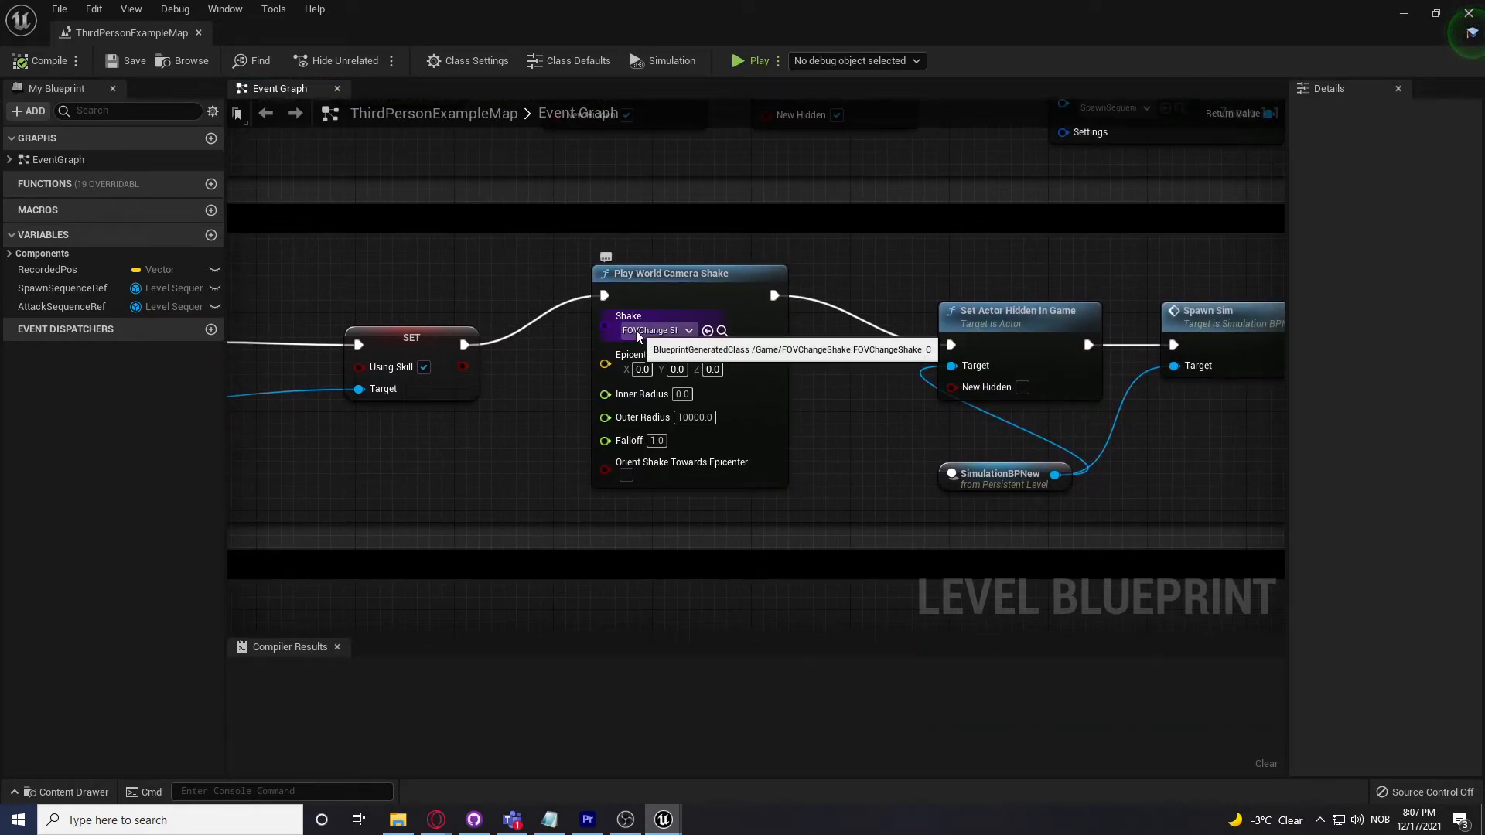
Step: Examine the Set Actor Hidden In Game and Spawn Sim nodes targeting SimulationBPNew
right_drag(823, 385, 530, 354)
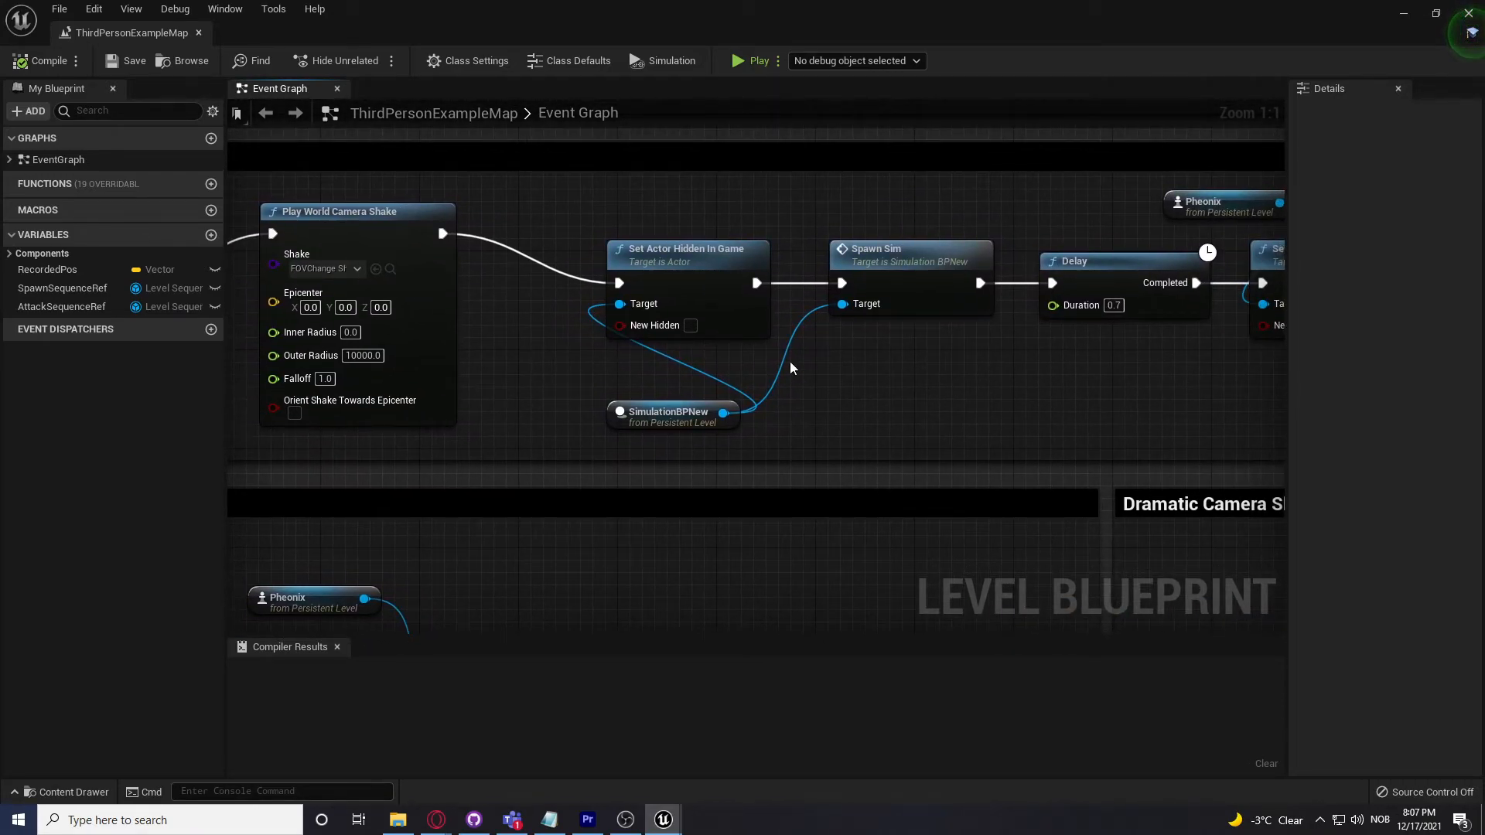
right_drag(901, 383, 874, 410)
drag(684, 272, 698, 443)
click(860, 416)
right_drag(864, 414, 673, 431)
drag(697, 428, 702, 342)
click(737, 412)
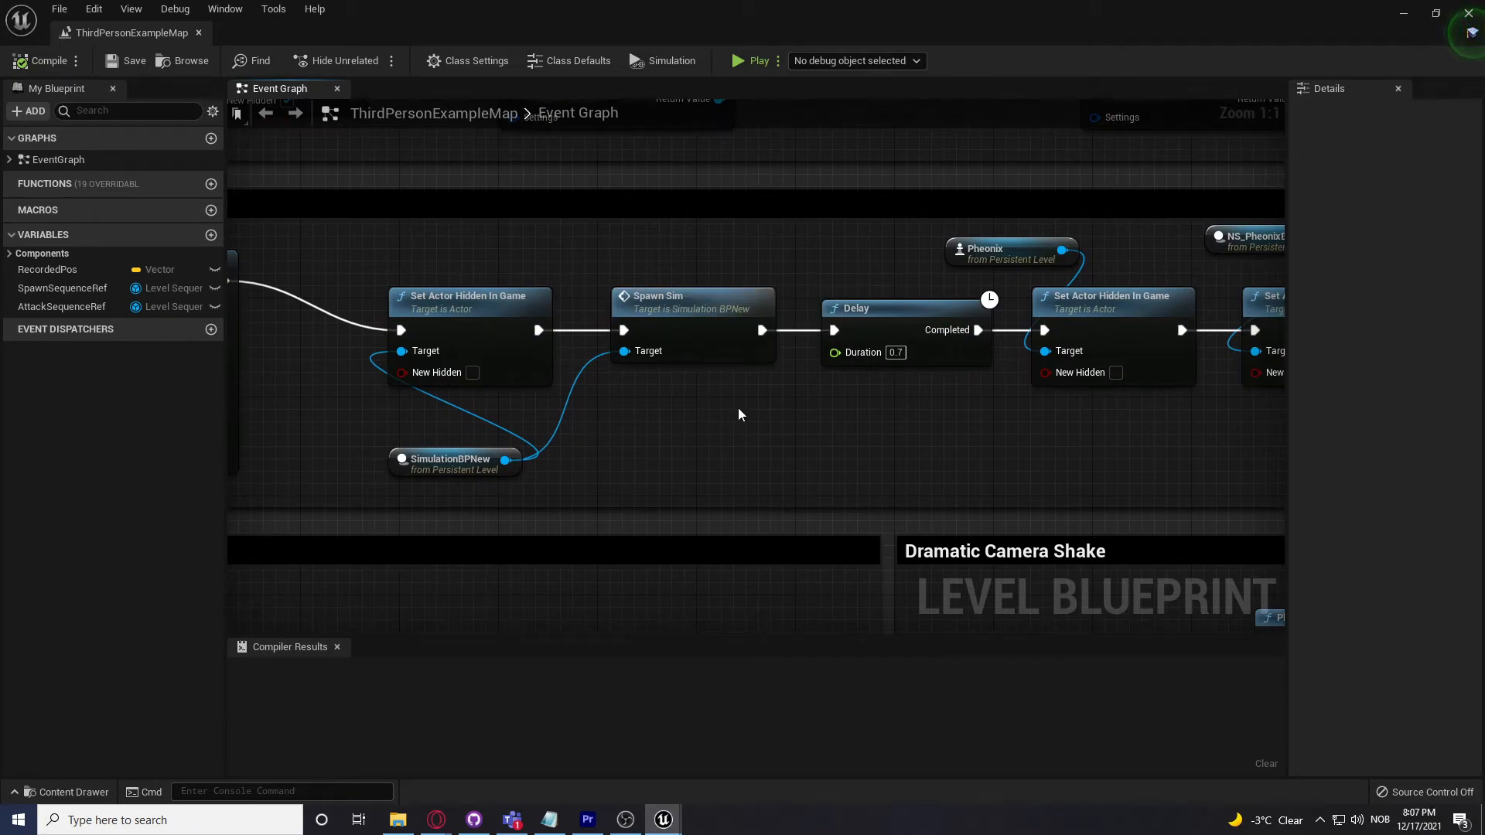
Step: Examine the Delay, the Pheonix and NS_PheonixBird Set Actor Hidden nodes, and the Start Combo setter that follow Spawn Sim
right_drag(837, 410, 564, 460)
right_drag(720, 473, 638, 507)
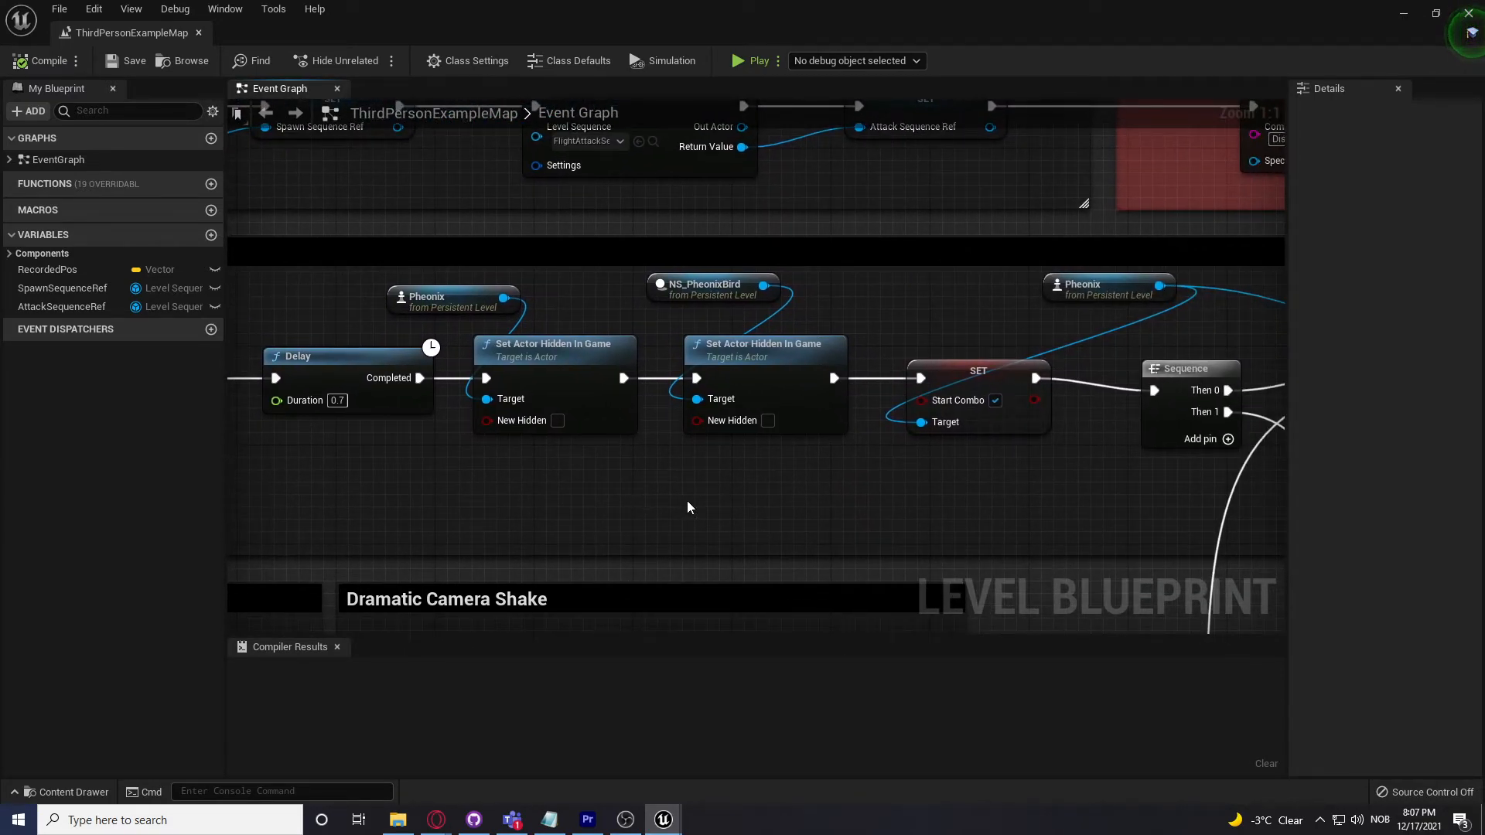
right_drag(758, 502, 781, 520)
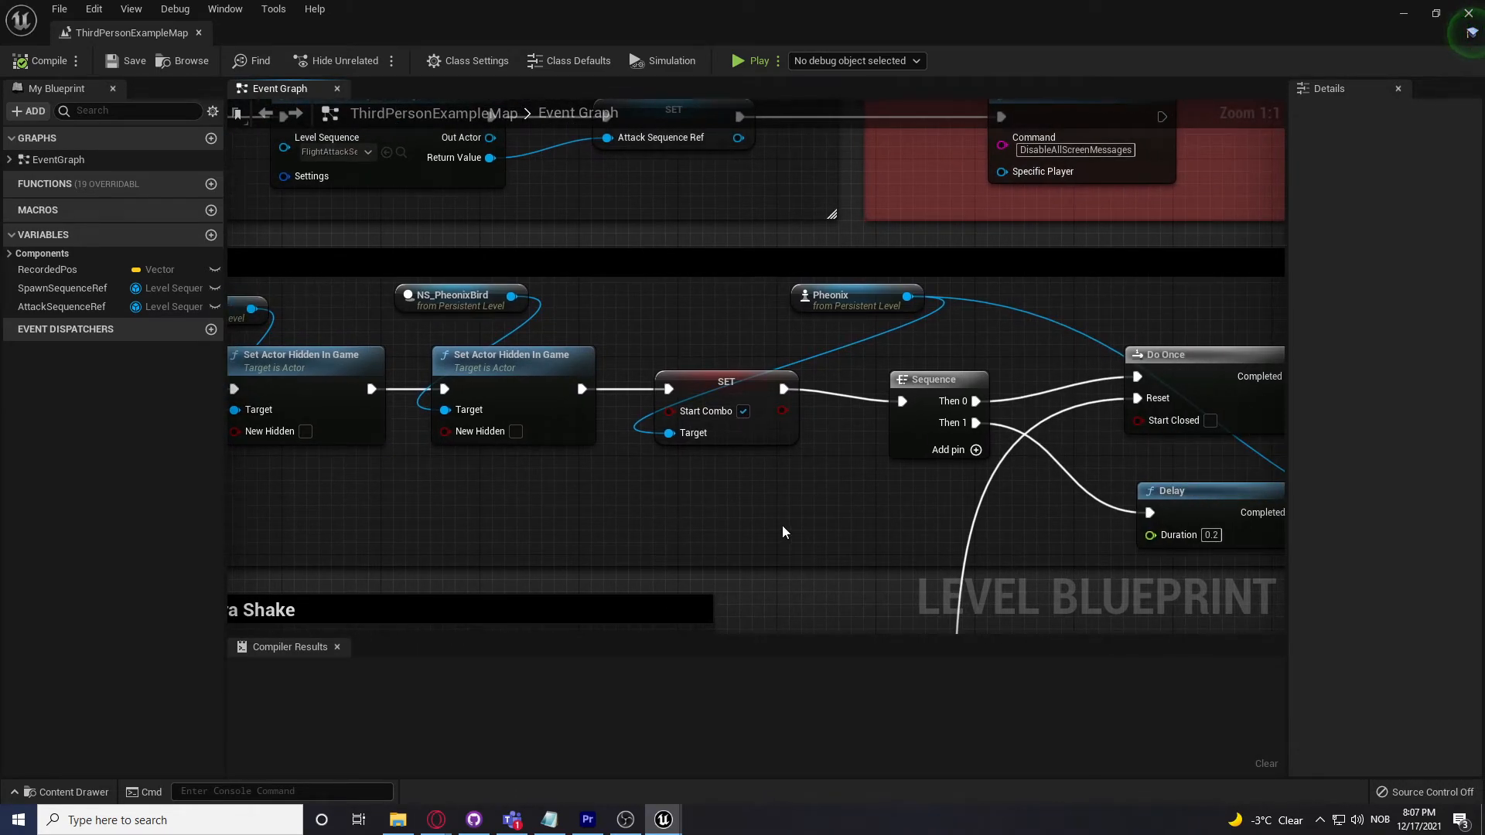
right_drag(817, 512, 616, 451)
click(693, 414)
click(746, 469)
Step: Examine the Sequence node's two branches: Do Once playing the Spawn Sequence Ref, and the Delay leading to the Start Combo setter
right_drag(801, 499, 665, 502)
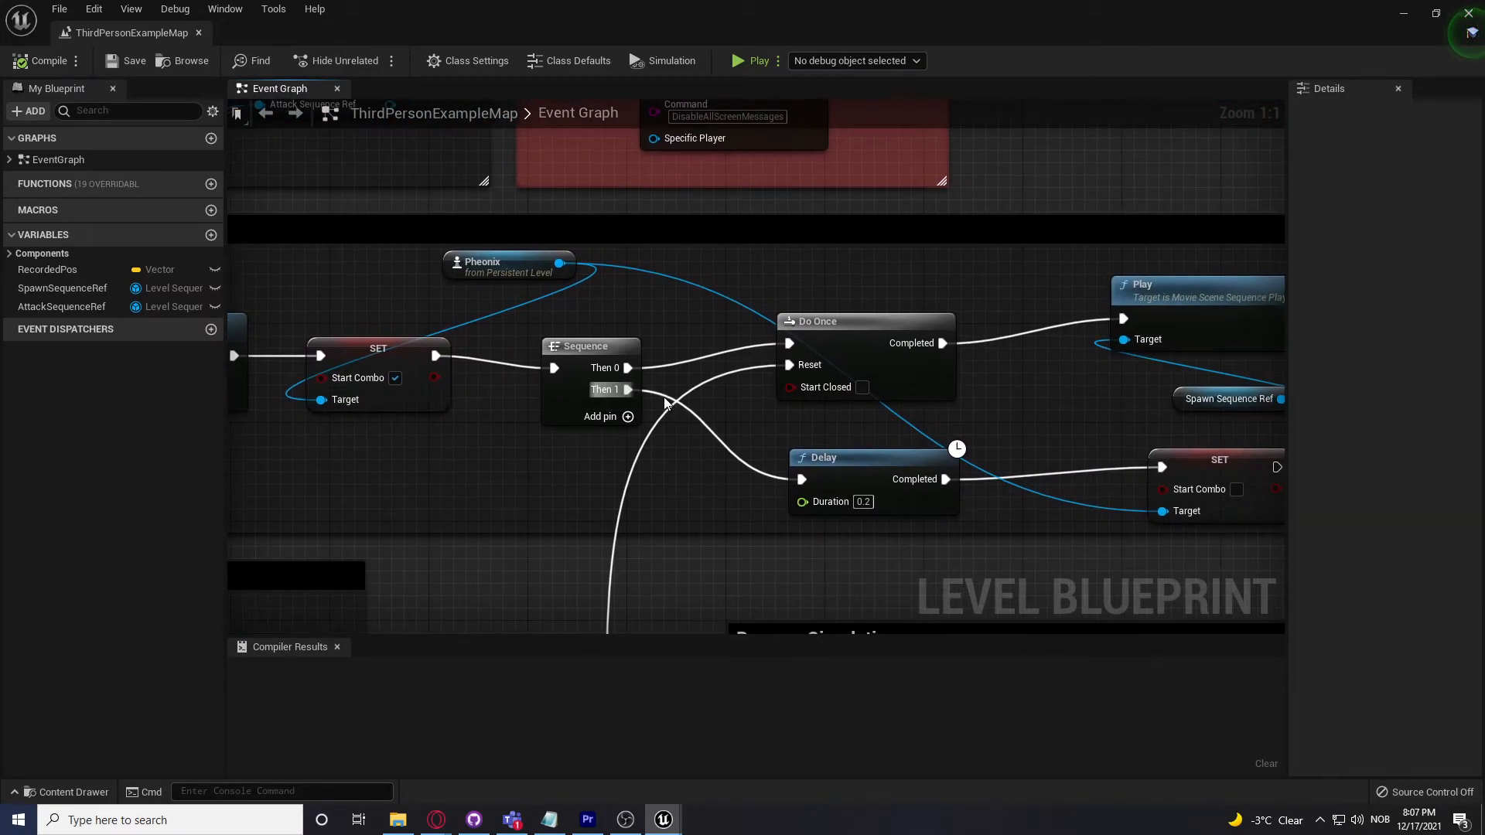
right_drag(1056, 403, 878, 441)
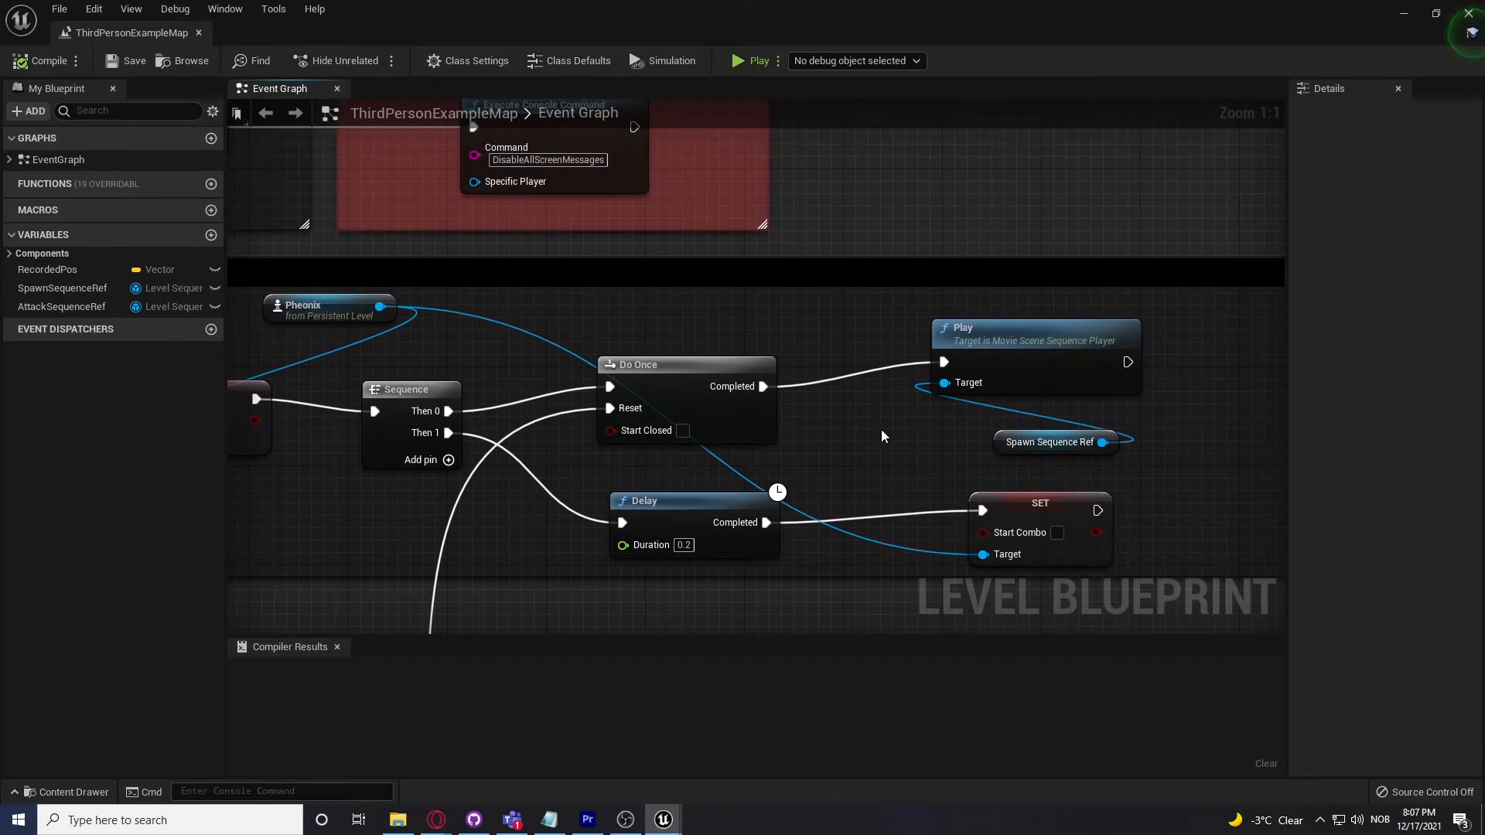
right_drag(1230, 387, 1253, 239)
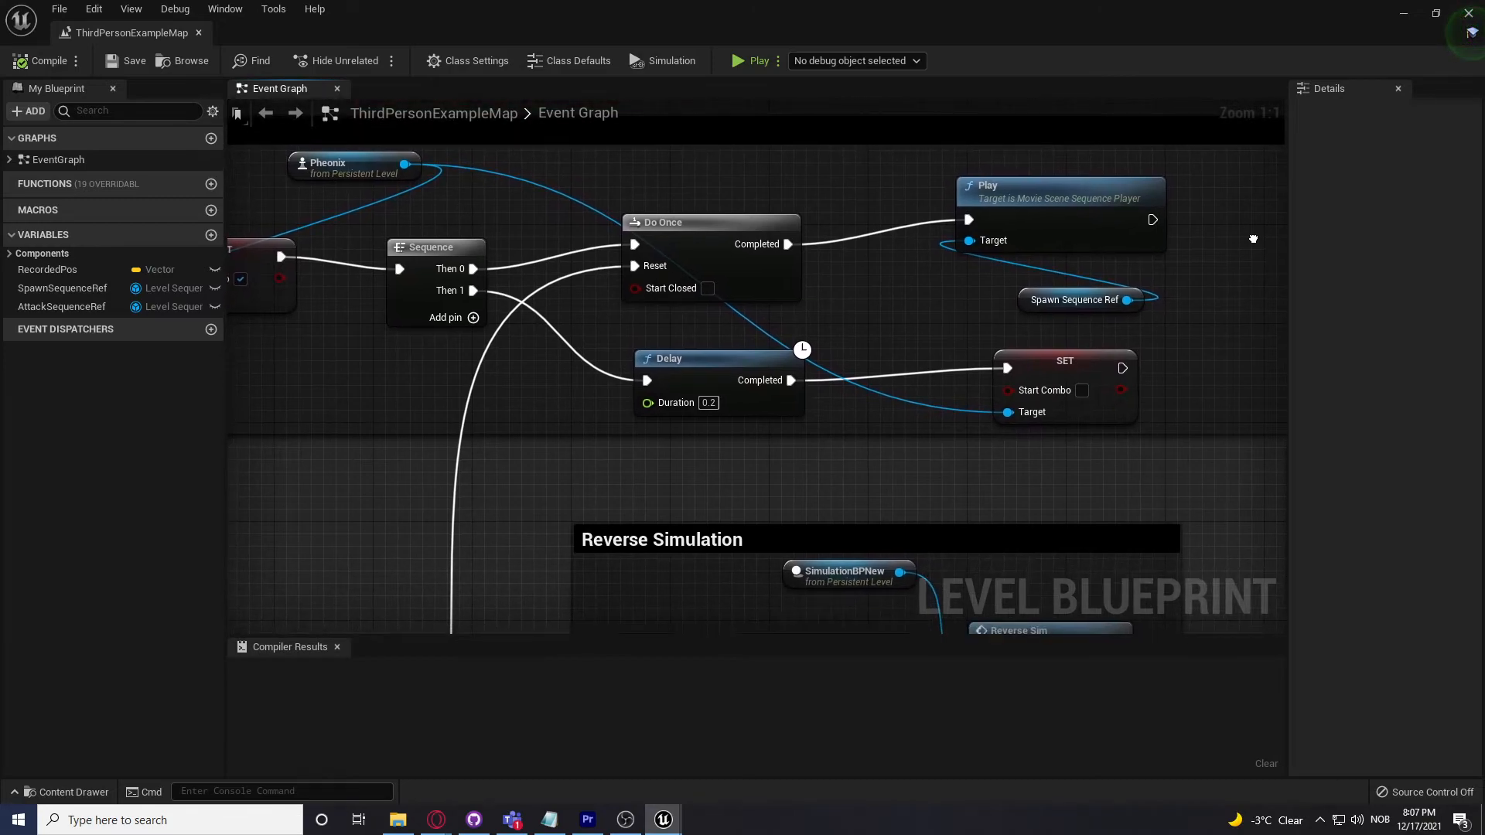
right_drag(961, 303, 970, 251)
scroll(957, 265, down, 2)
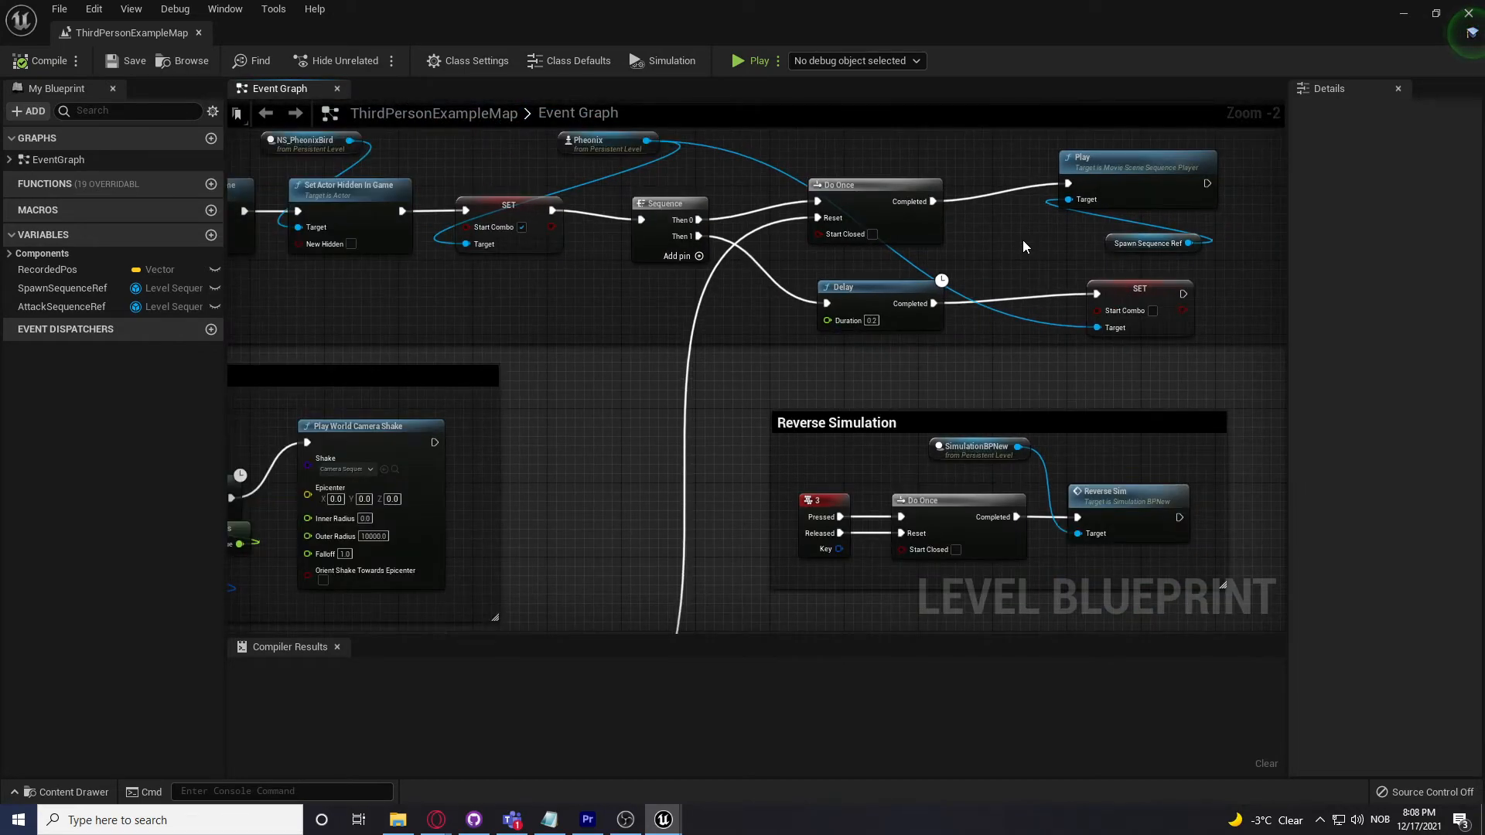
scroll(1023, 242, up, 1)
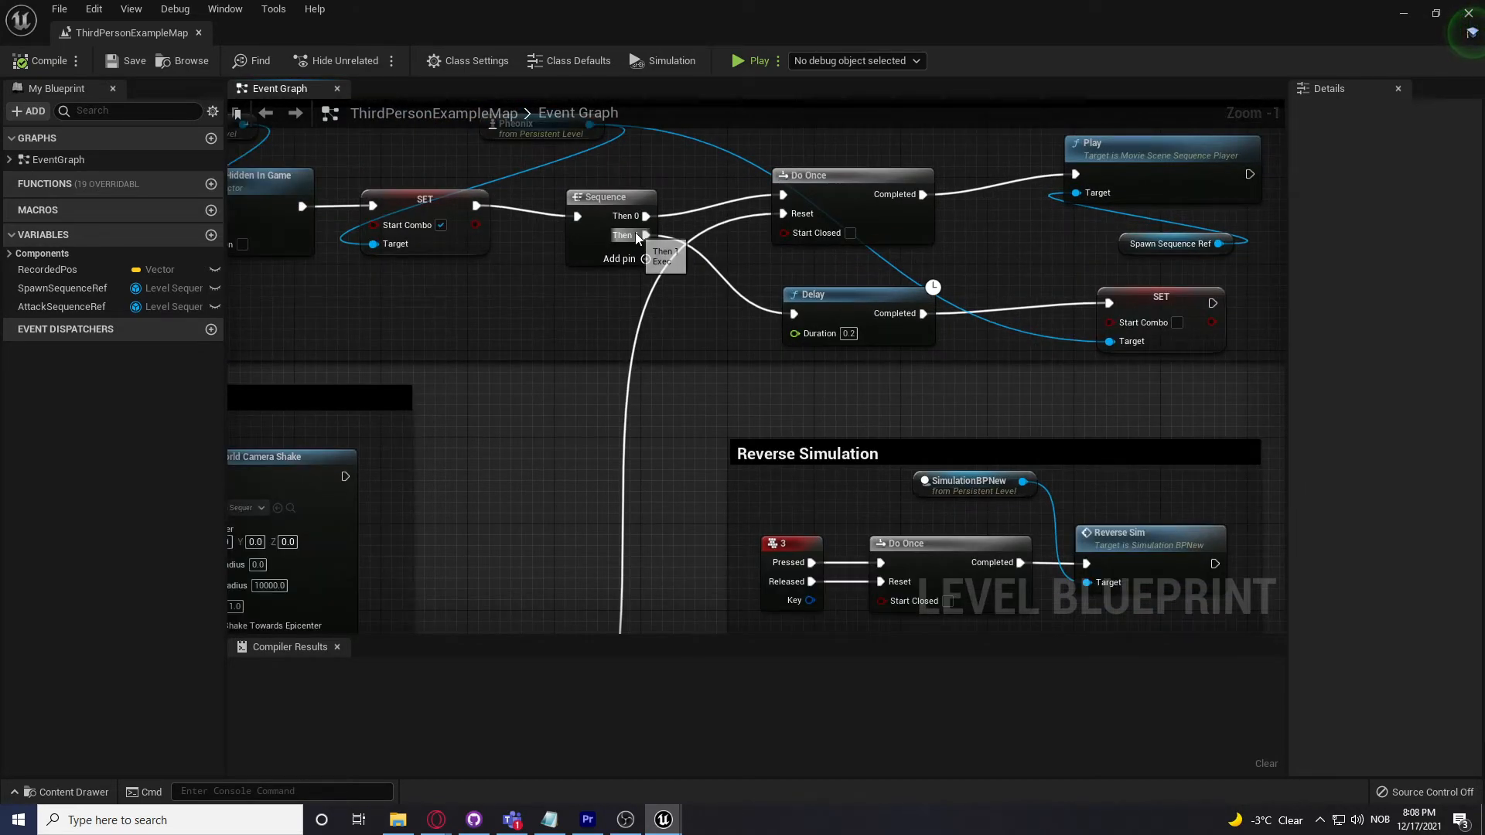
right_drag(1023, 261, 937, 251)
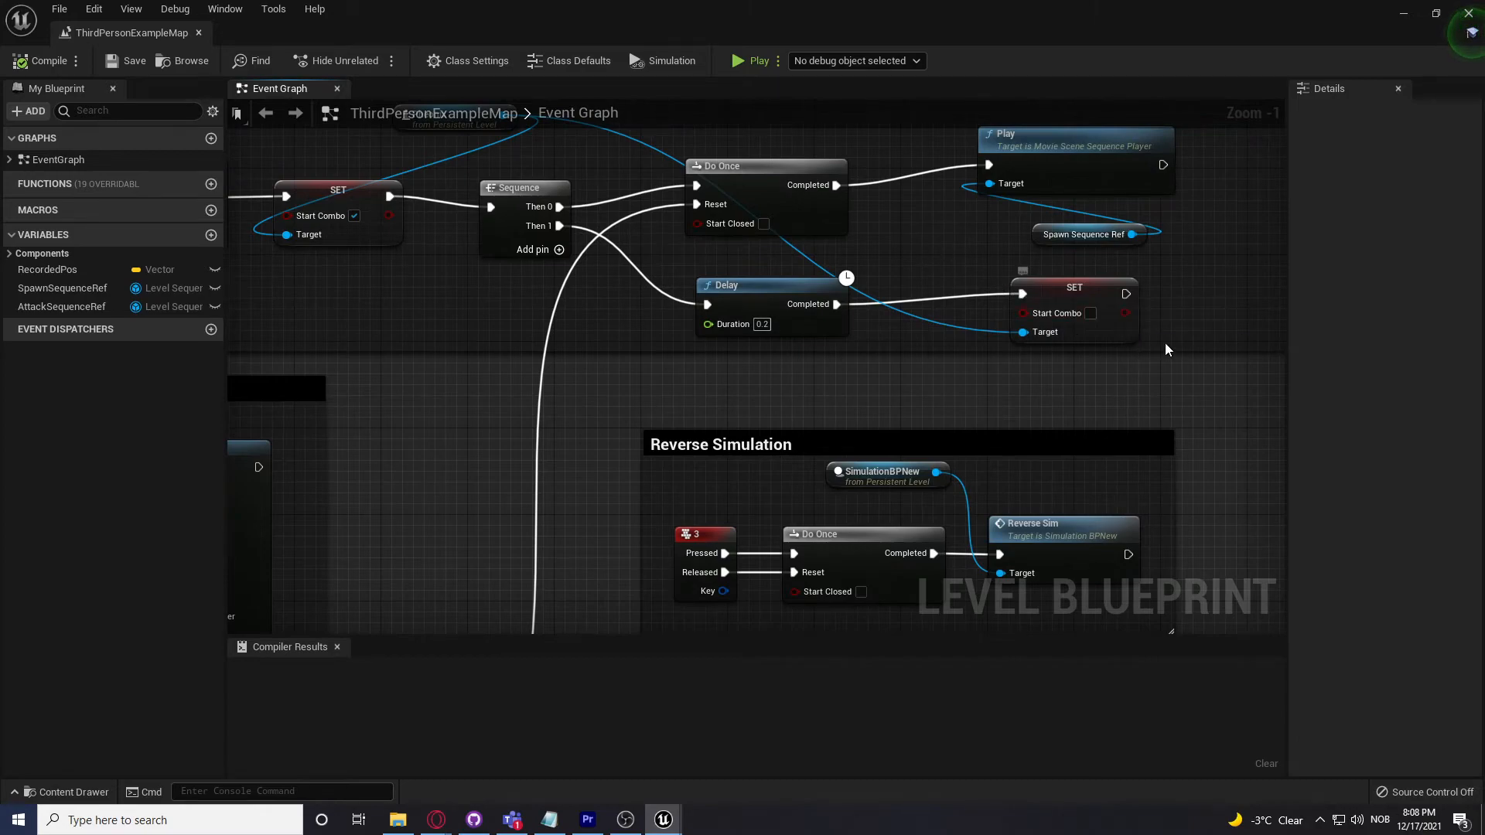
right_drag(1187, 330, 1200, 268)
scroll(1197, 265, down, 2)
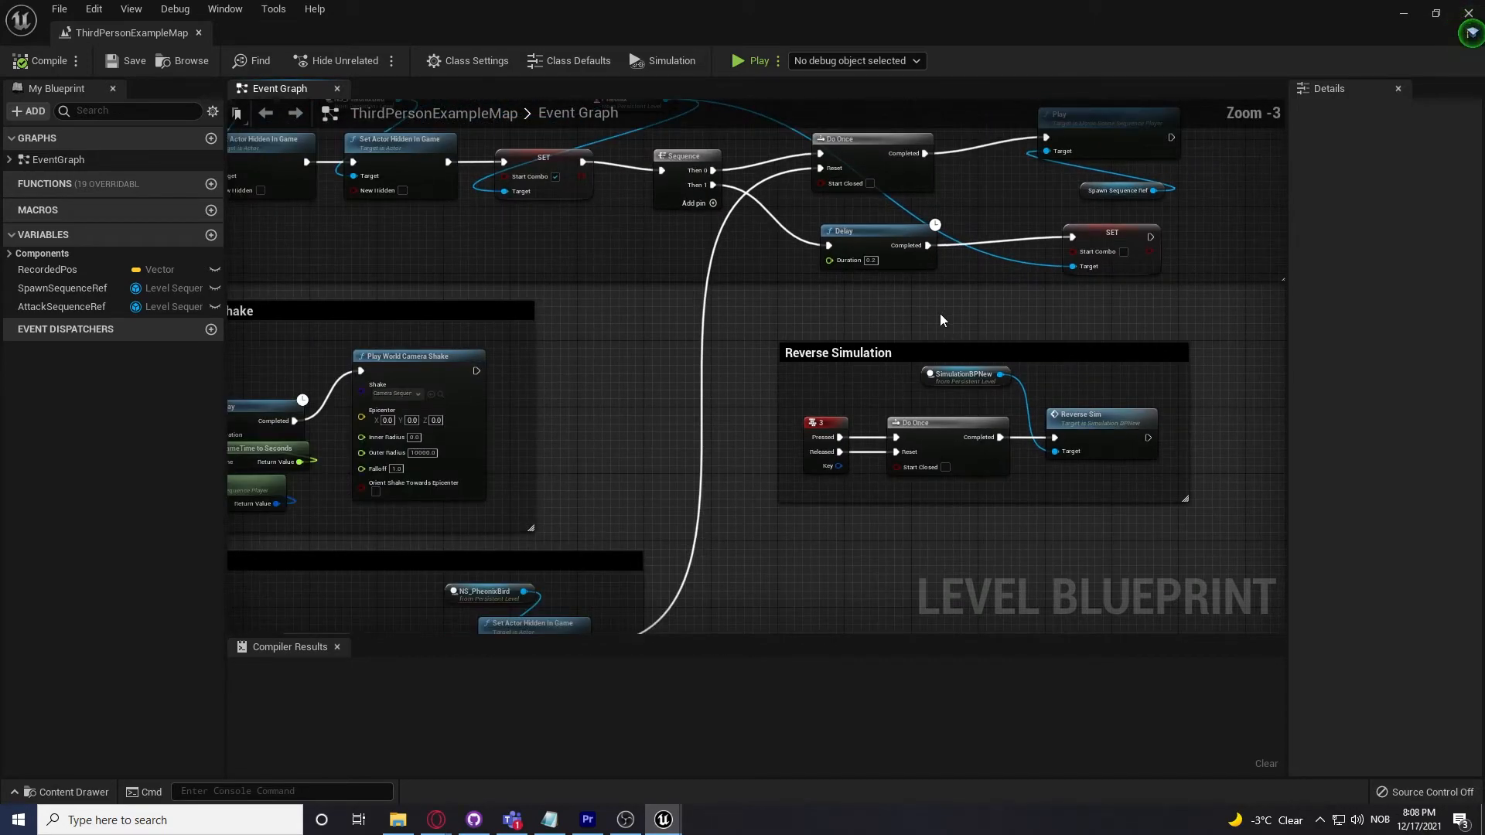
Step: Examine the R key event and the SetActorLocation node using Recorded Pos in the Reset To Allow VFX Showcase section
right_drag(735, 305, 1082, 120)
right_drag(687, 353, 1249, 223)
scroll(912, 230, up, 2)
scroll(912, 230, up, 1)
right_drag(603, 231, 679, 208)
scroll(845, 222, up, 1)
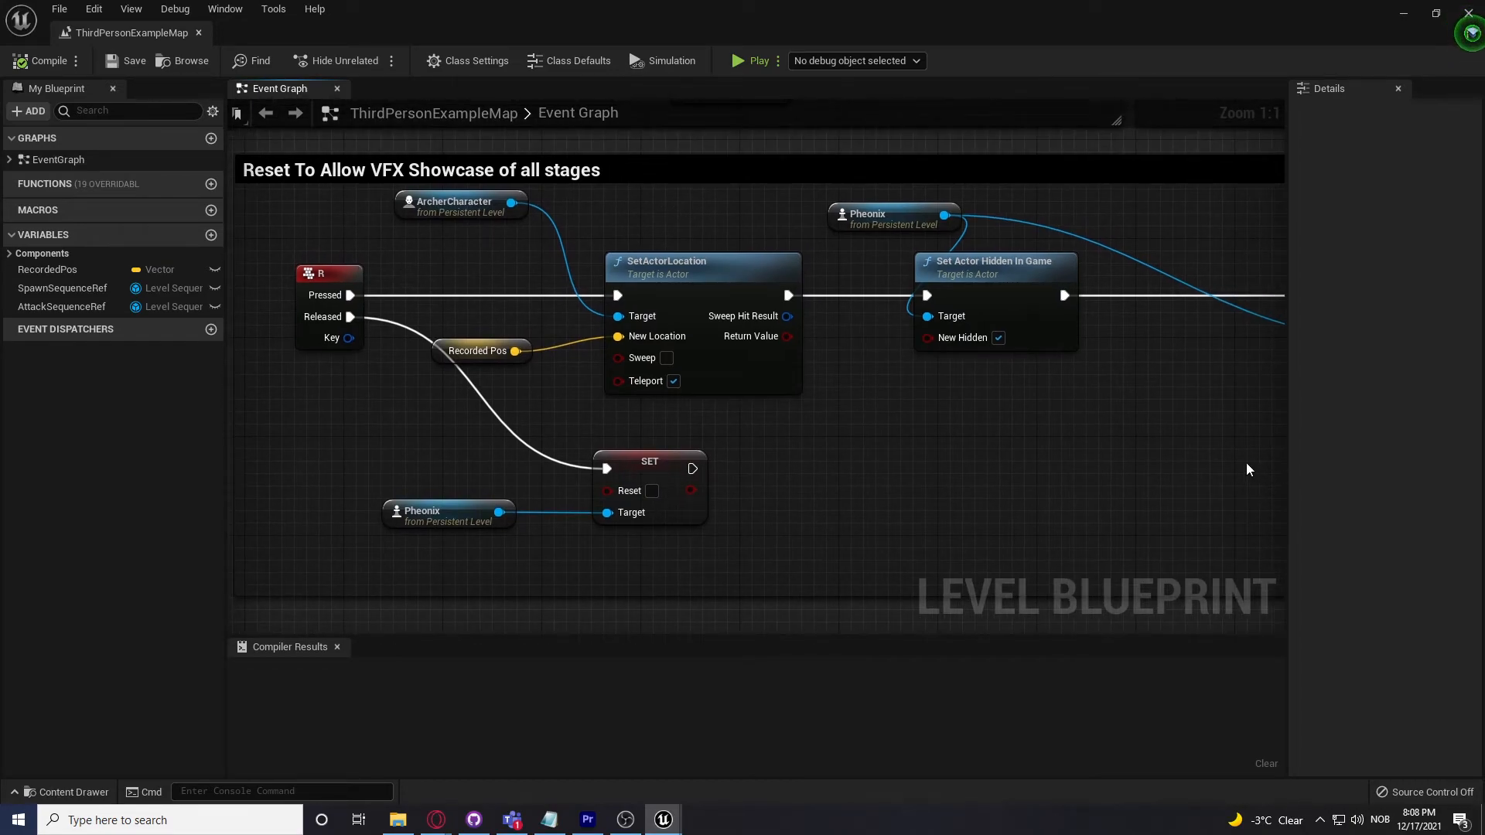
Step: Examine the Pheonix Reset setters for R pressed and released, and the NS_PheonixBird Set Actor Hidden node
right_drag(1247, 469, 723, 467)
click(957, 349)
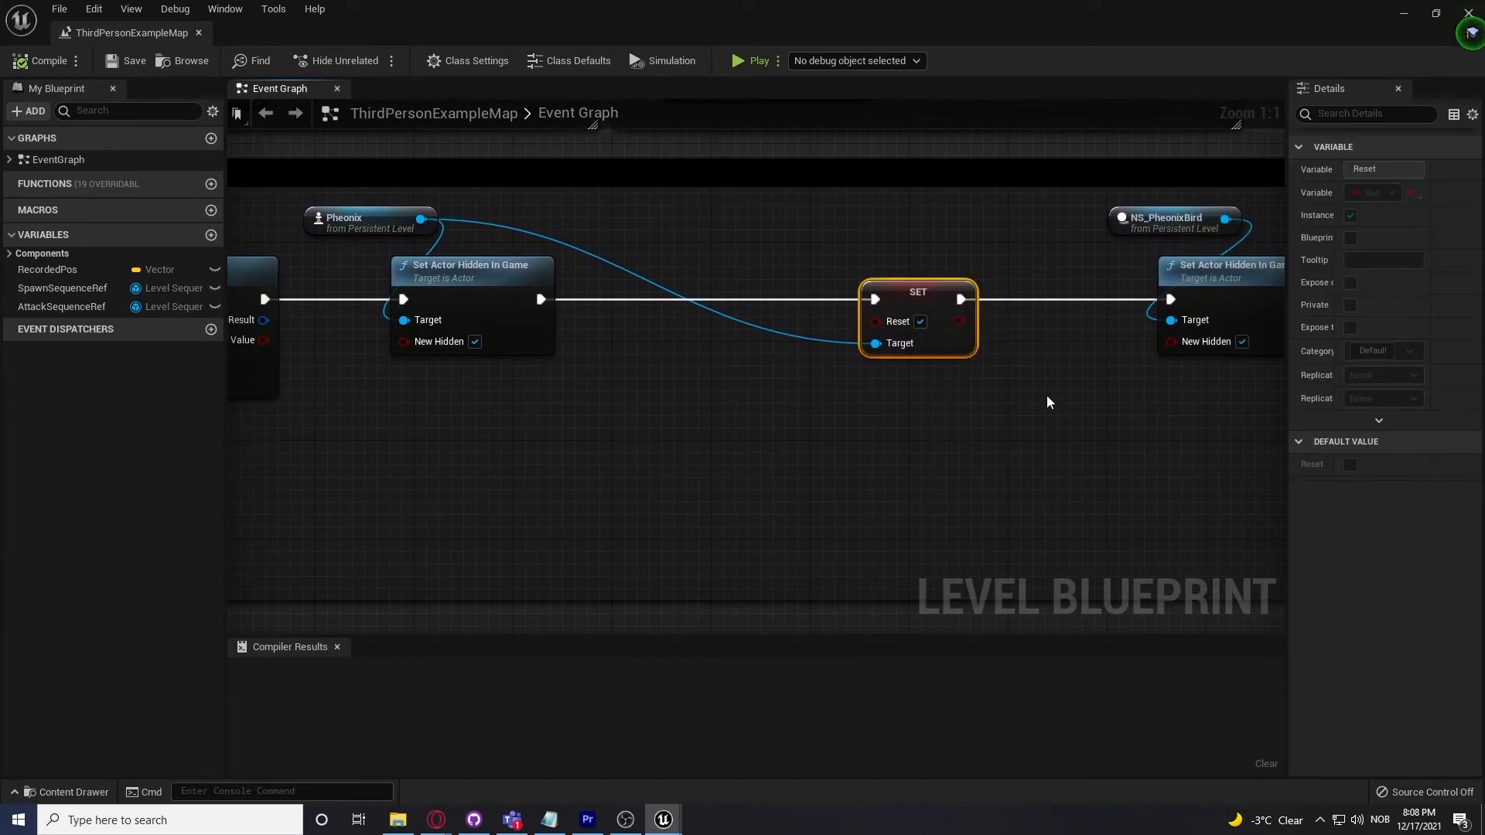
click(1073, 414)
right_drag(1072, 415, 942, 435)
drag(1146, 421, 1205, 396)
right_drag(965, 514, 1330, 434)
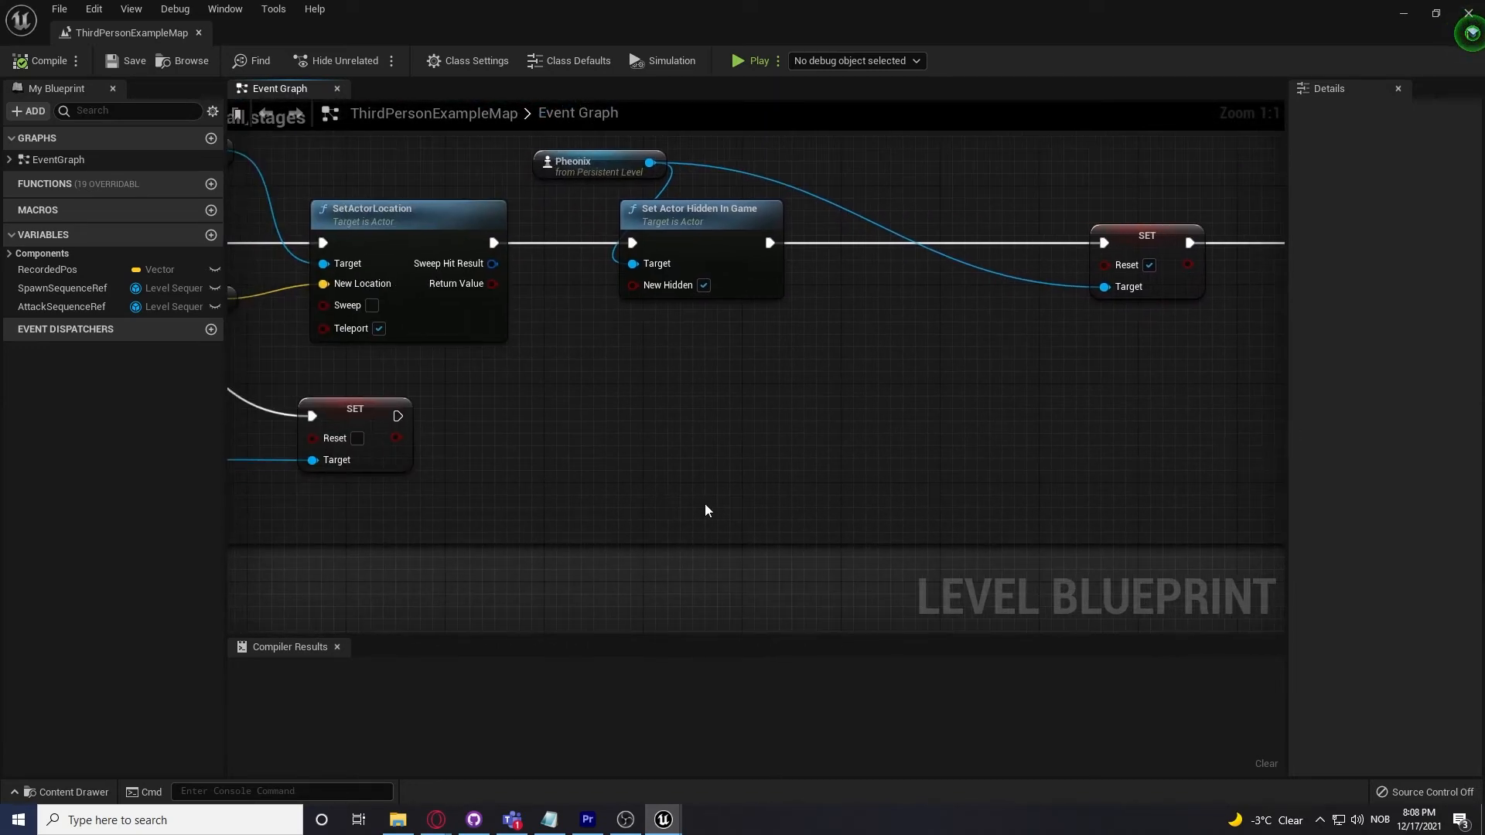
right_drag(668, 502, 1154, 487)
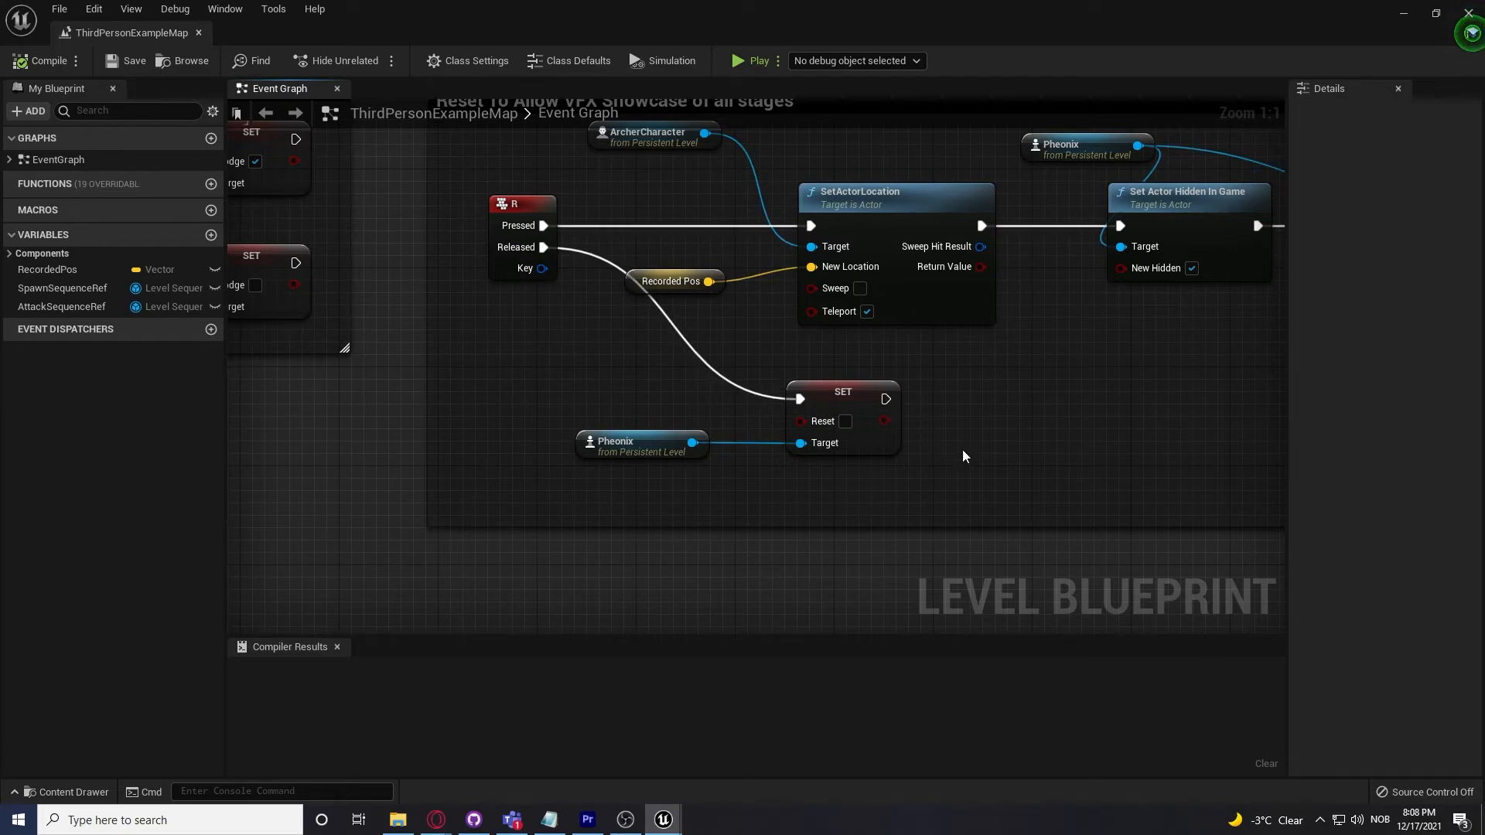
Step: Trace the execution wire from the reset section's NS_PheonixBird node to the Reset input of the Do Once node
scroll(1088, 455, down, 3)
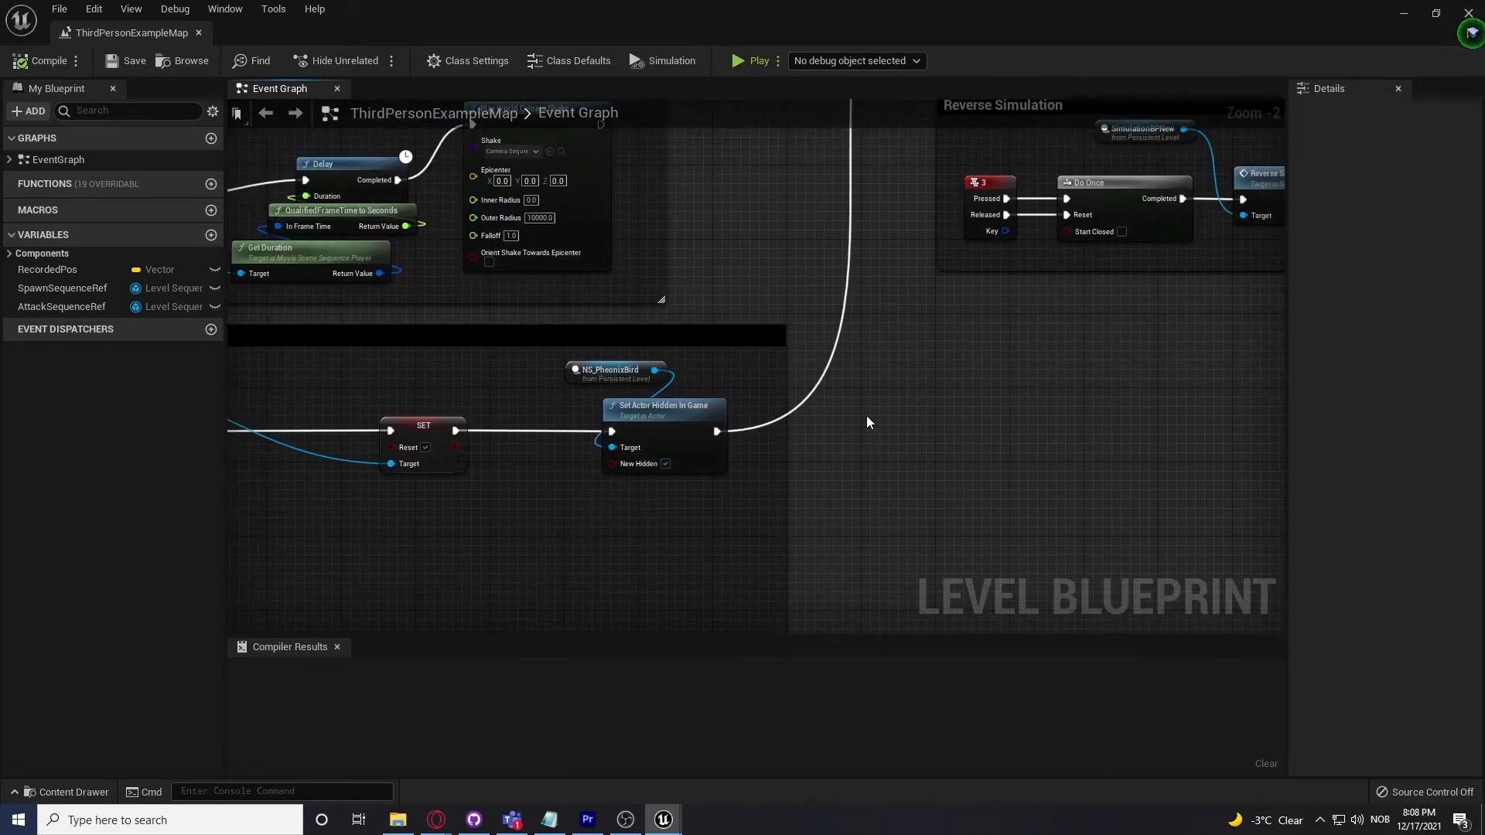
right_drag(971, 406, 798, 670)
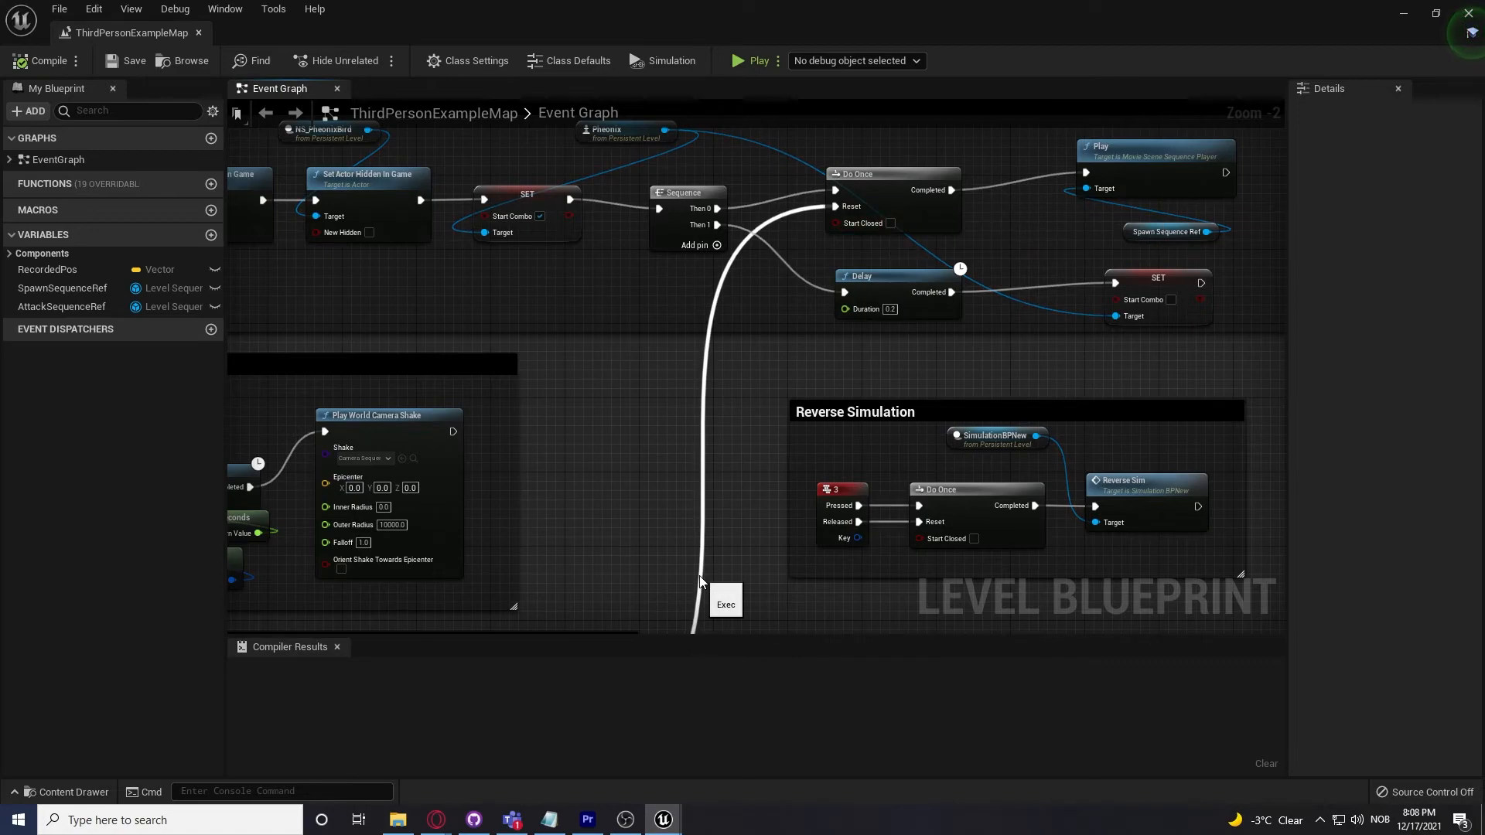
right_drag(667, 586, 787, 262)
right_drag(862, 446, 1286, 428)
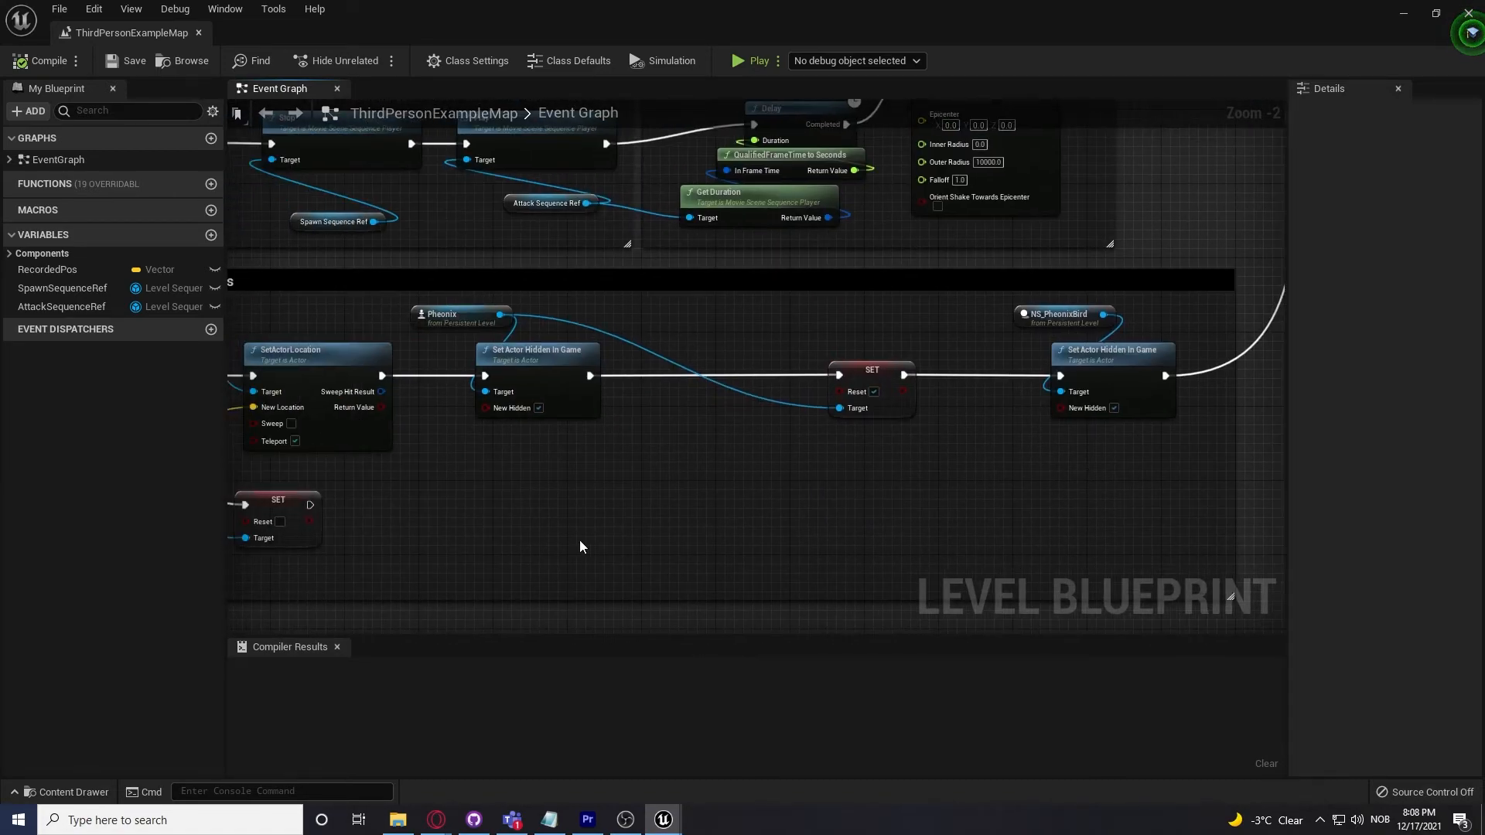
Step: Examine the Dodge section's key 2 event and the Dodge setters for ArcherCharacter and Pheonix
right_drag(359, 551, 922, 525)
right_drag(460, 506, 1128, 520)
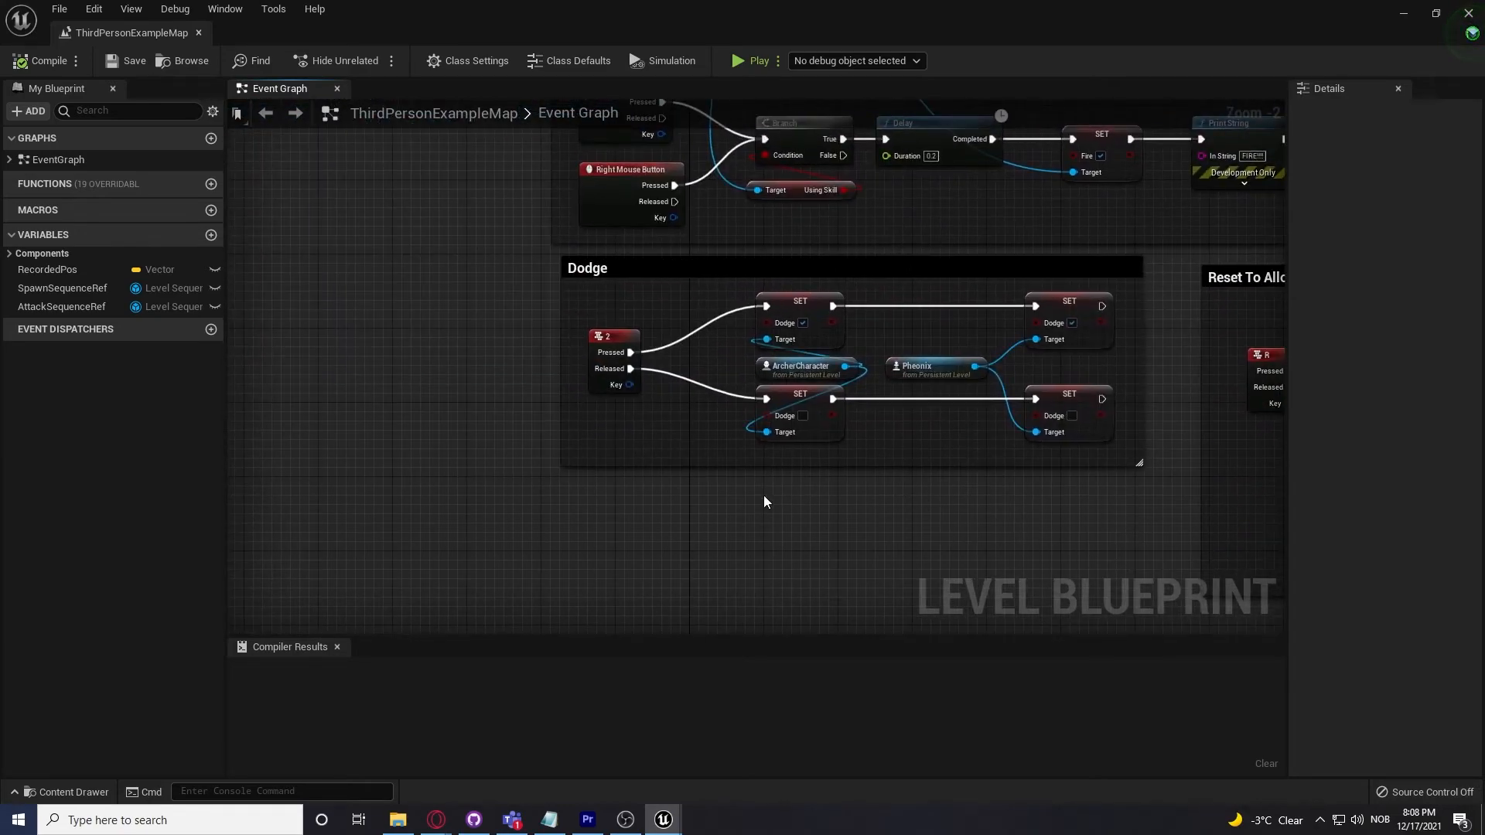
scroll(764, 497, up, 2)
right_drag(887, 503, 829, 541)
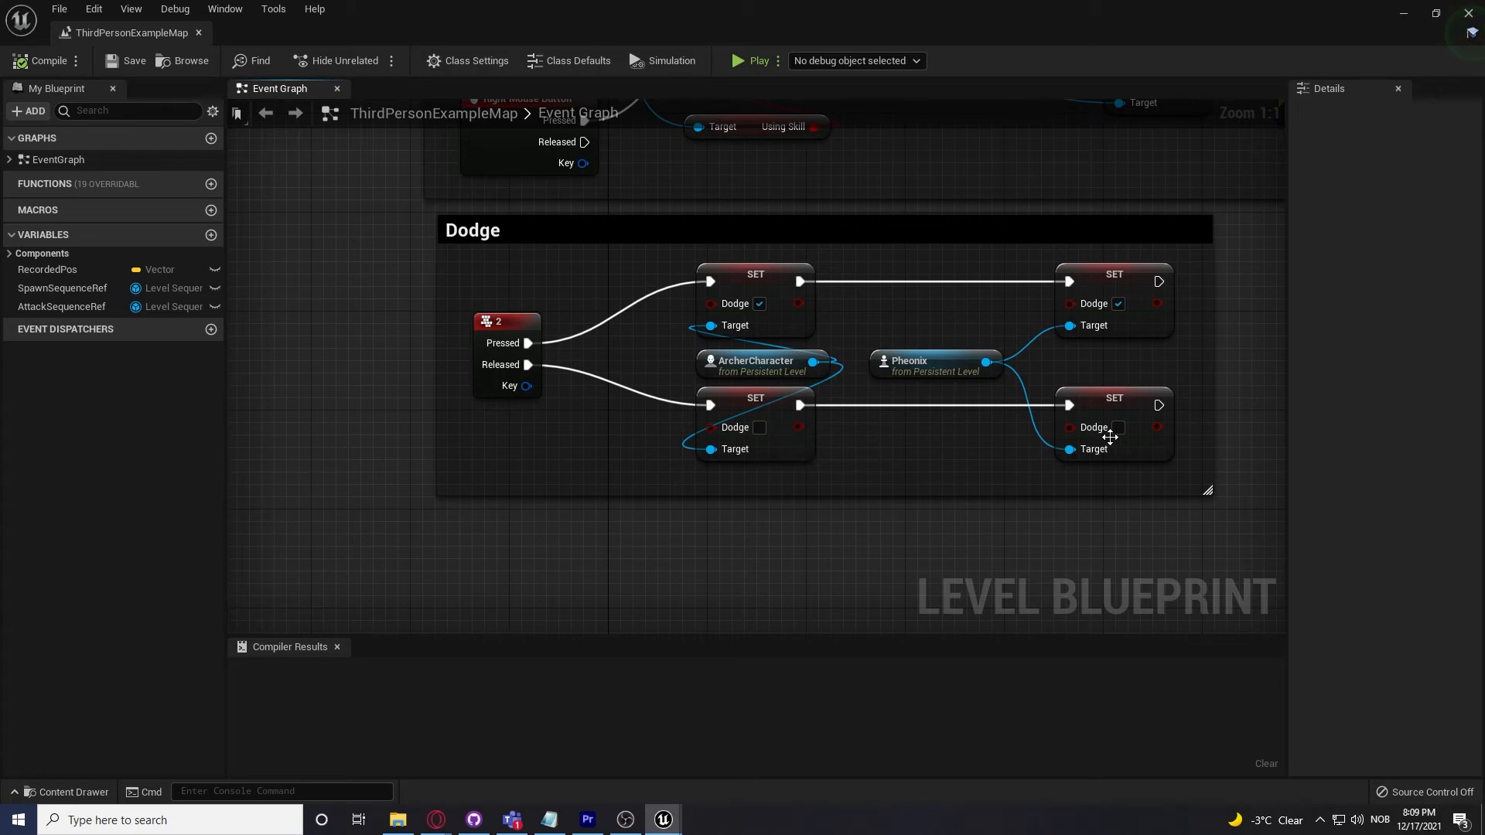
right_drag(864, 494, 884, 551)
mouse_move(924, 298)
right_down()
mouse_move(891, 465)
mouse_move(889, 330)
right_up()
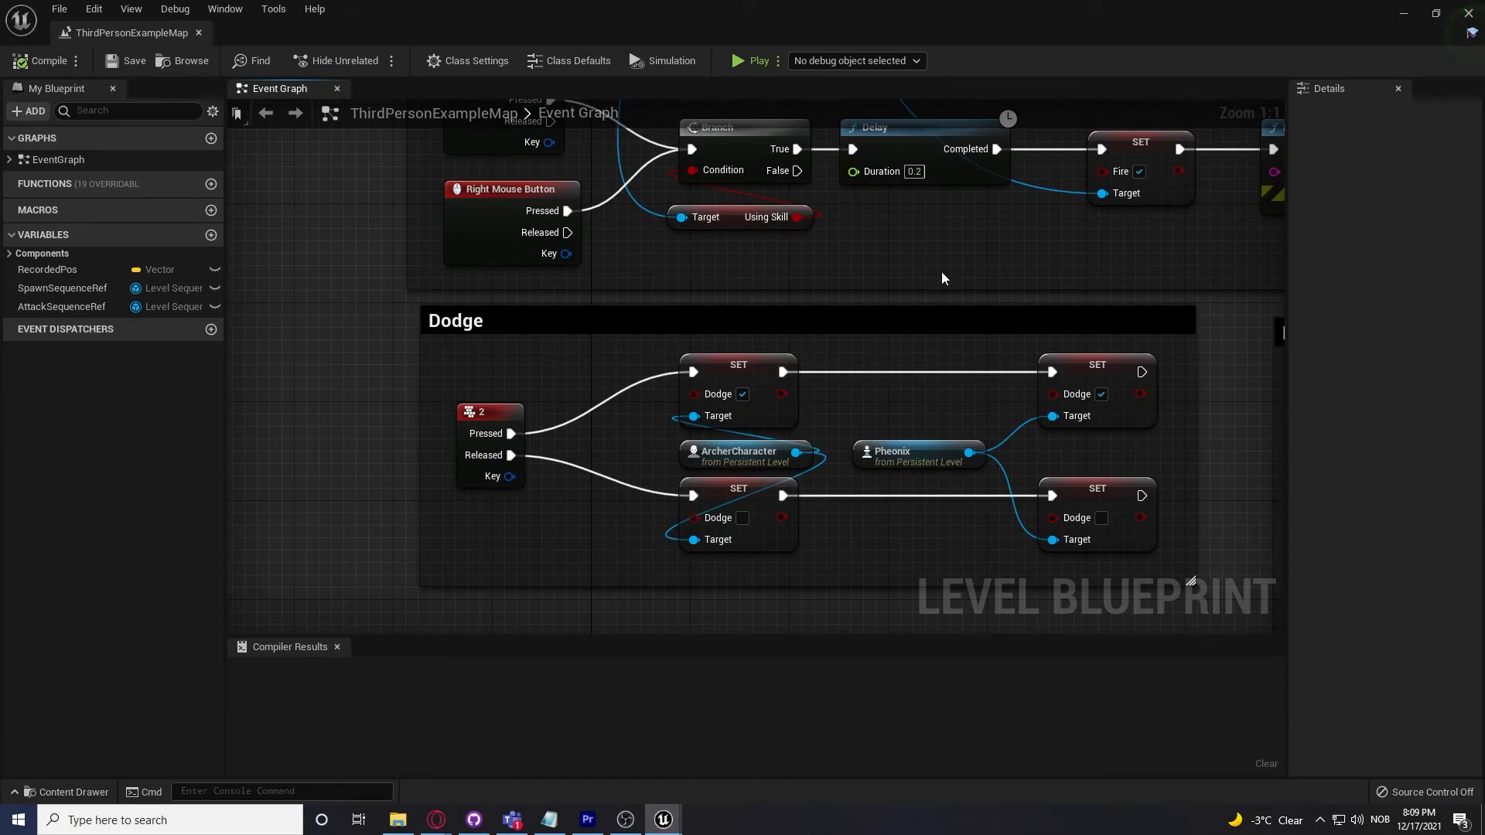
Step: Examine the InputAction Fire and Right Mouse Button events leading through the Using Skill branch and Delay in the Fire Phenoix section
right_drag(941, 261, 929, 406)
right_drag(792, 228, 767, 249)
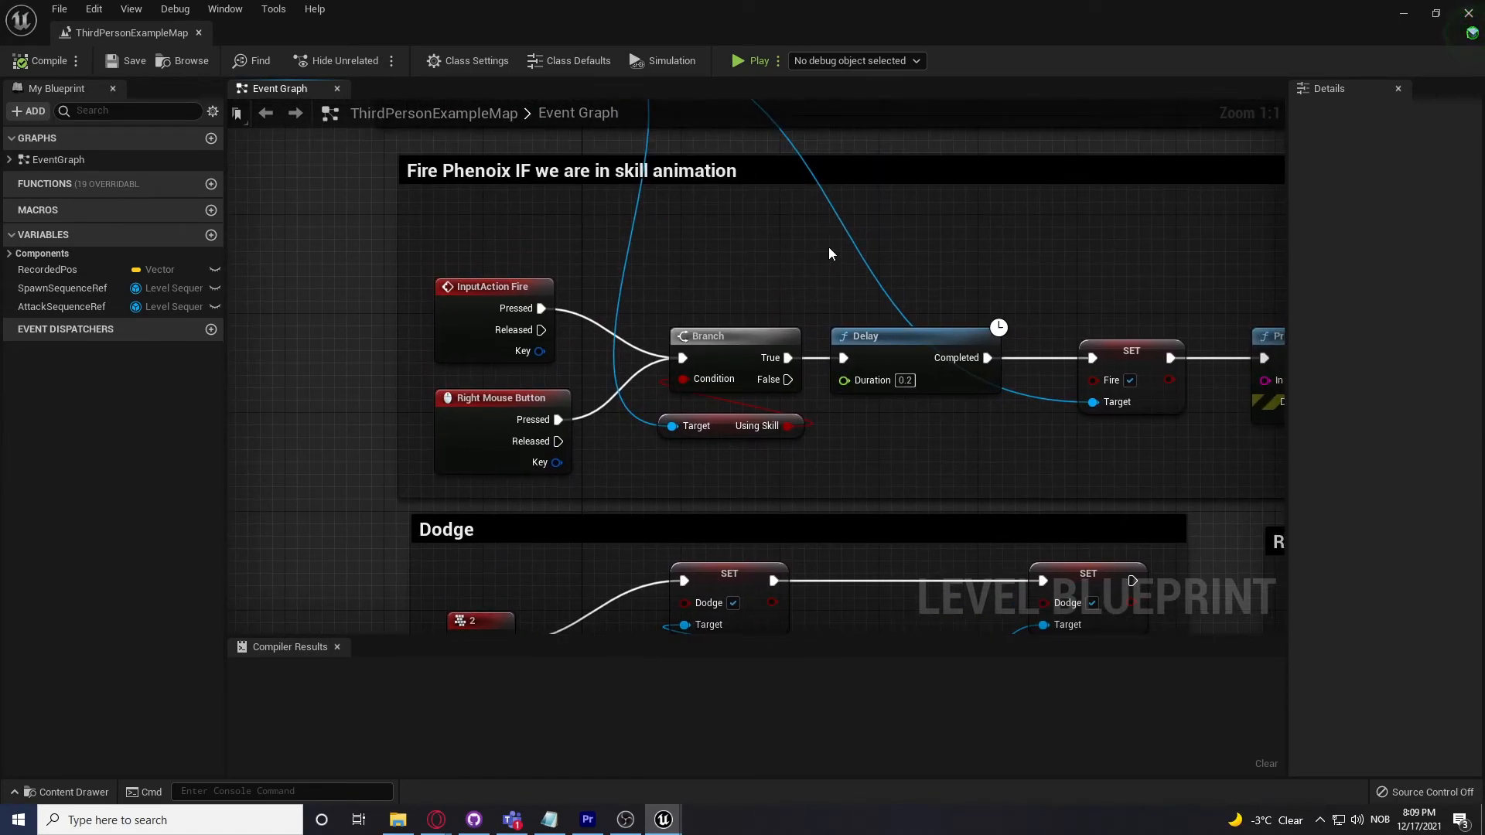
right_drag(1053, 232, 851, 218)
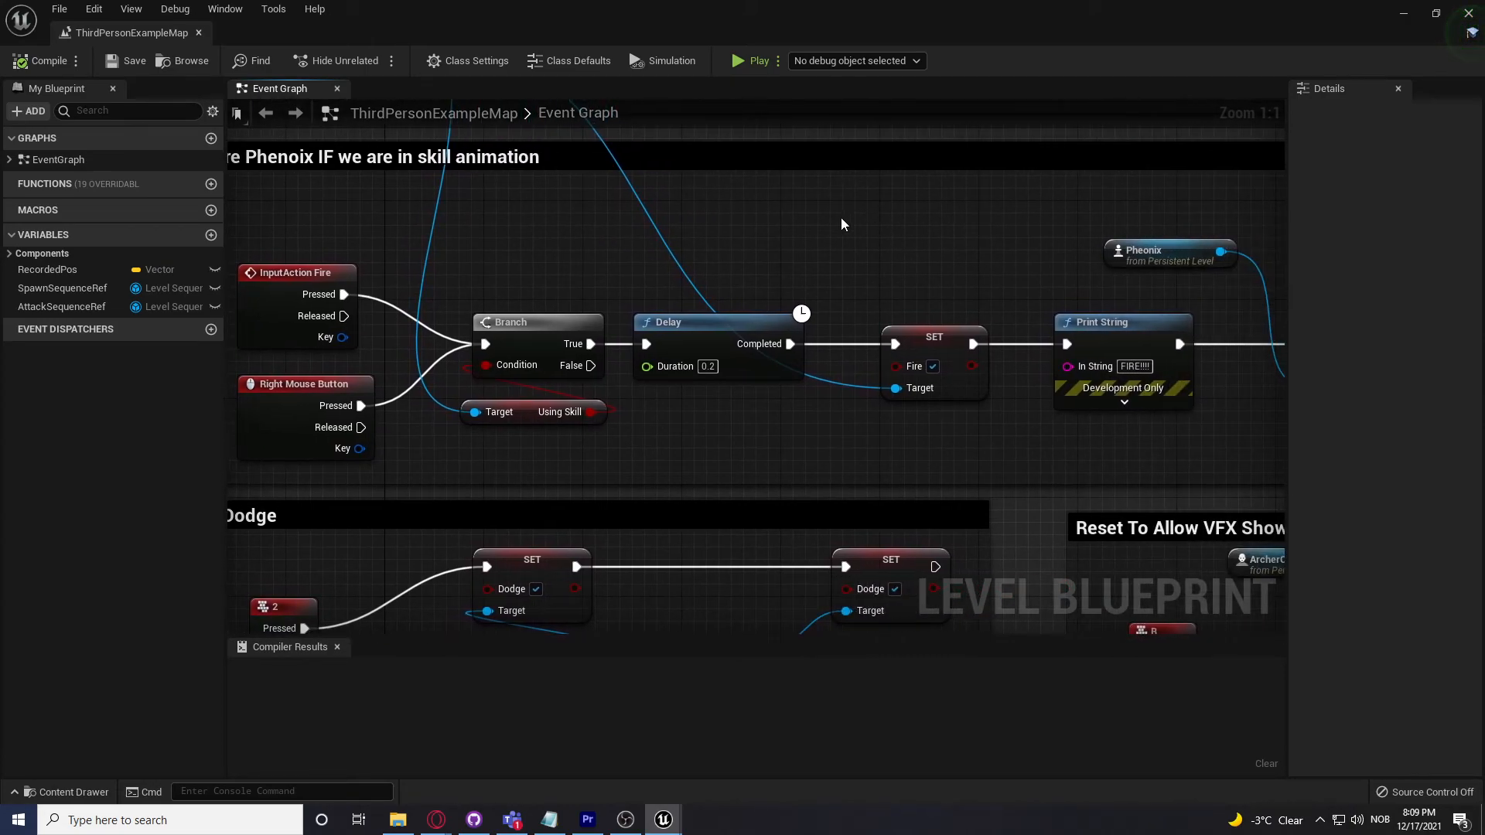
drag(779, 313, 782, 331)
click(967, 220)
Step: Follow the Fire setters and the Print String to the Stop and Play nodes for the spawn and attack sequences
right_drag(969, 219, 752, 234)
right_drag(839, 205, 749, 226)
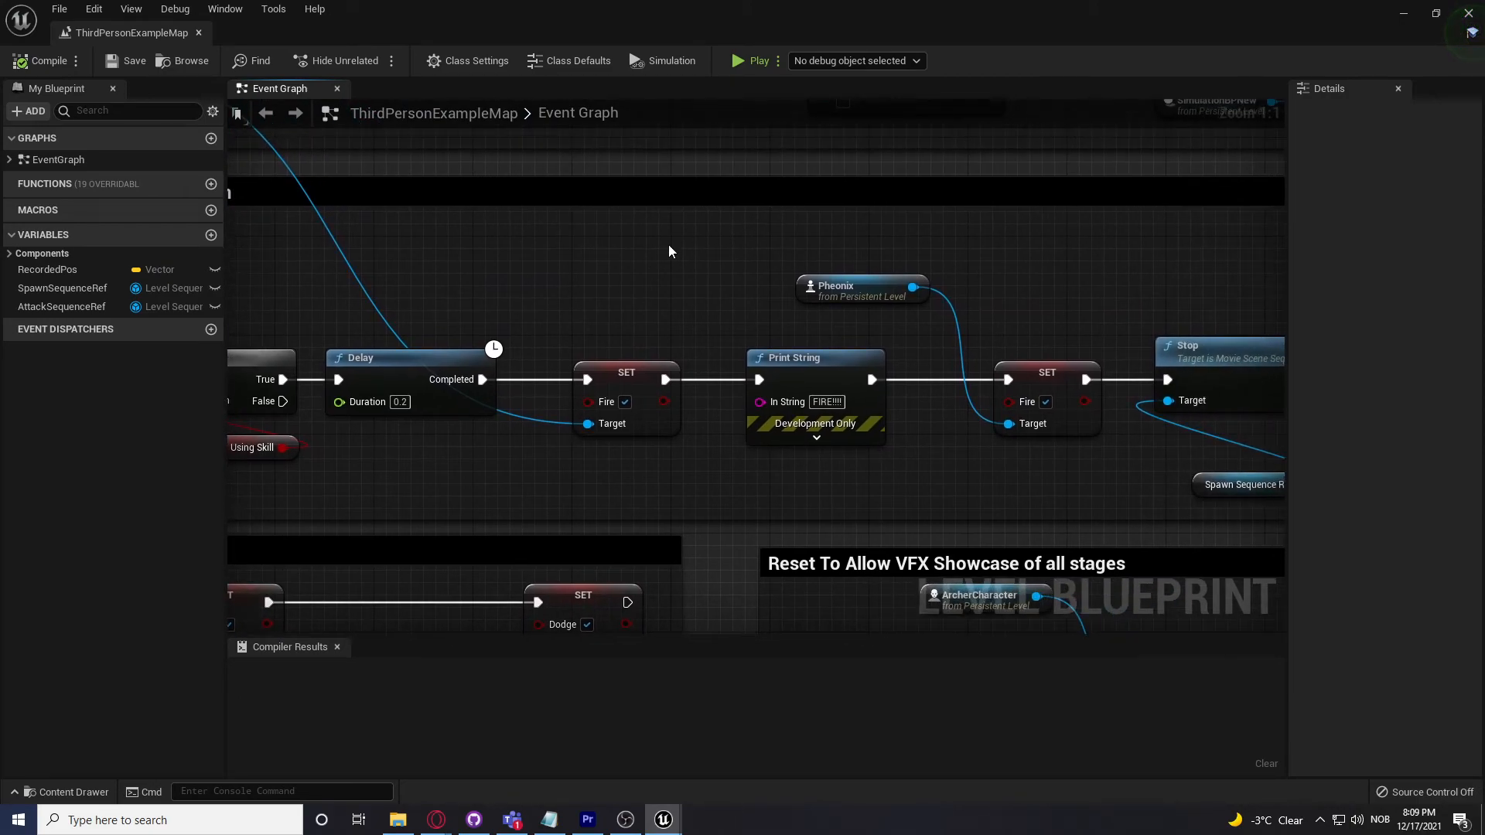
right_drag(630, 271, 841, 271)
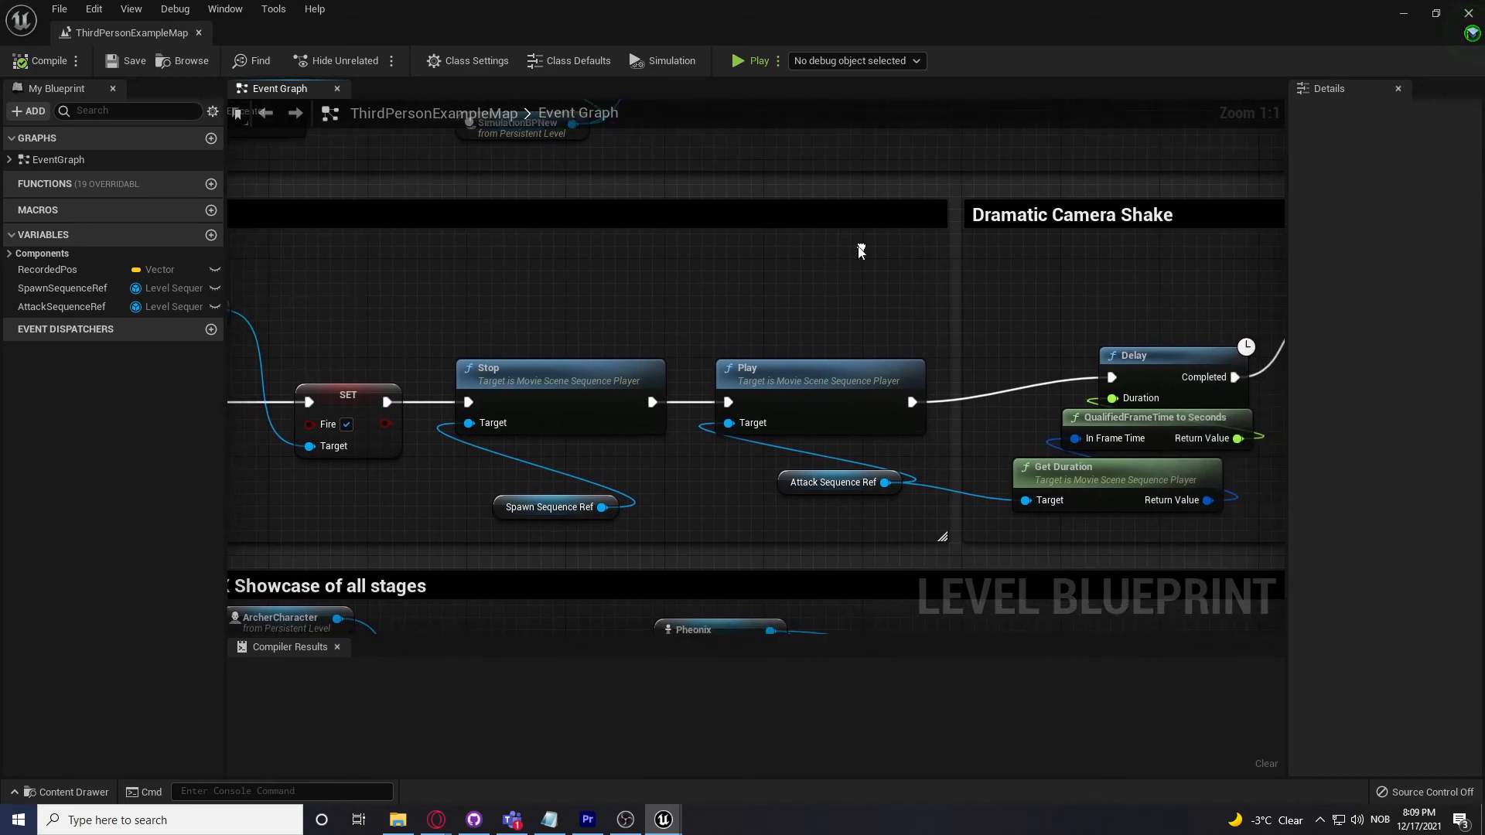
Step: Examine the Dramatic Camera Shake section's Get Duration delay and Play World Camera Shake node with its camera sequence shake class
right_drag(850, 351, 607, 335)
right_drag(848, 272, 812, 253)
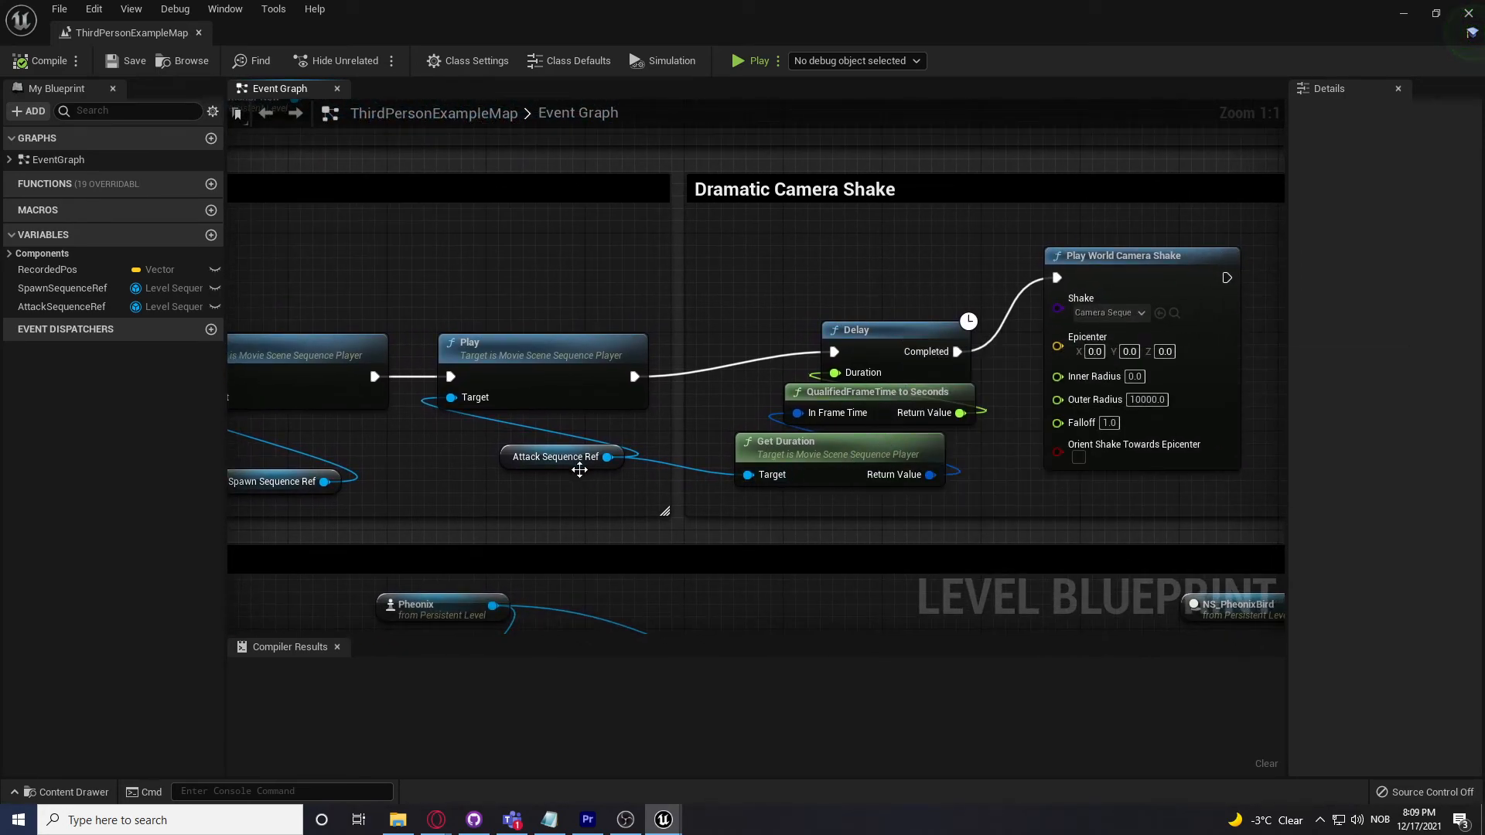
right_drag(855, 253, 787, 241)
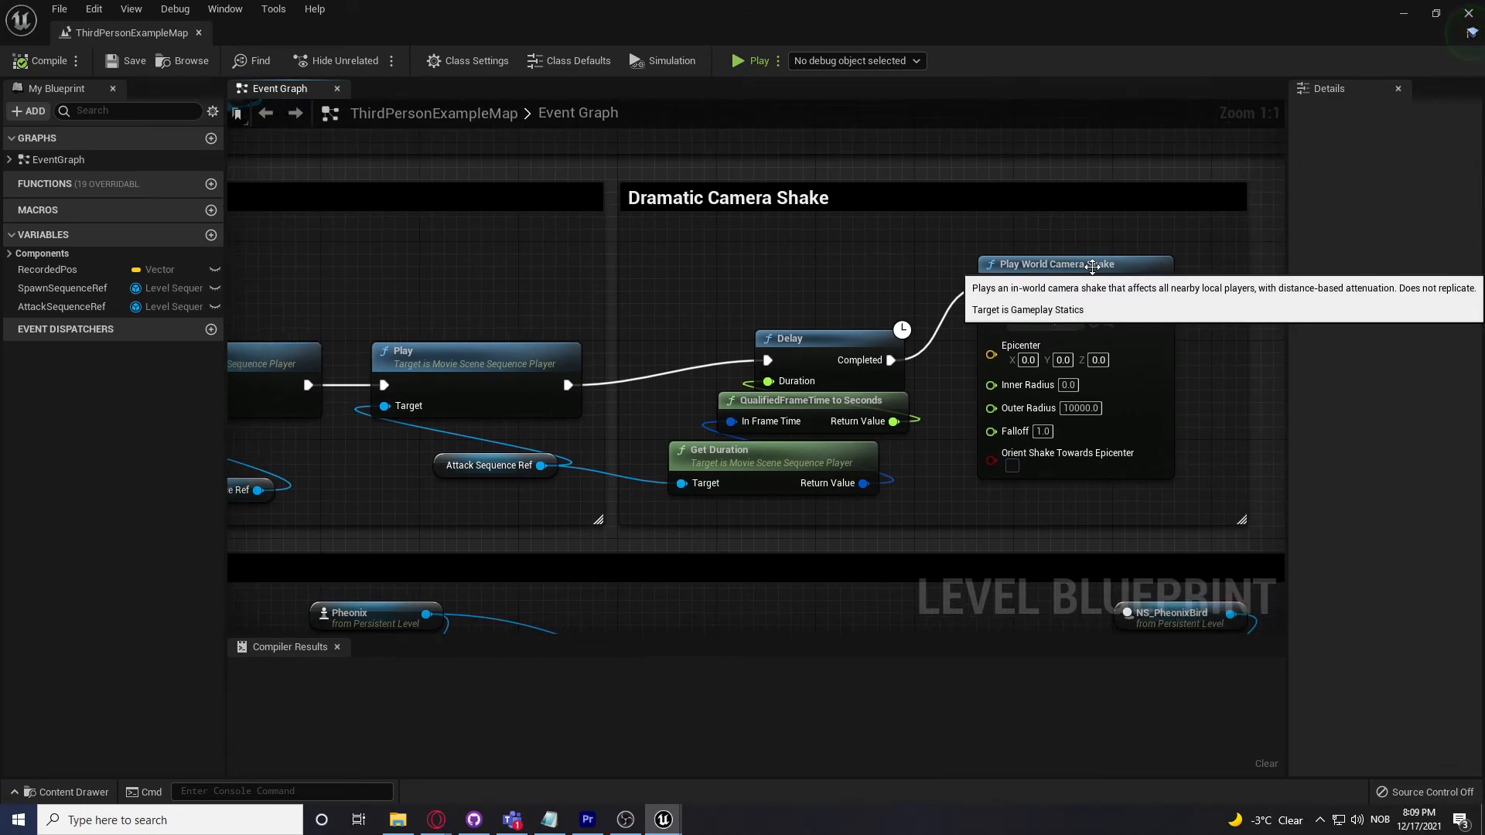
right_drag(1246, 222, 1224, 219)
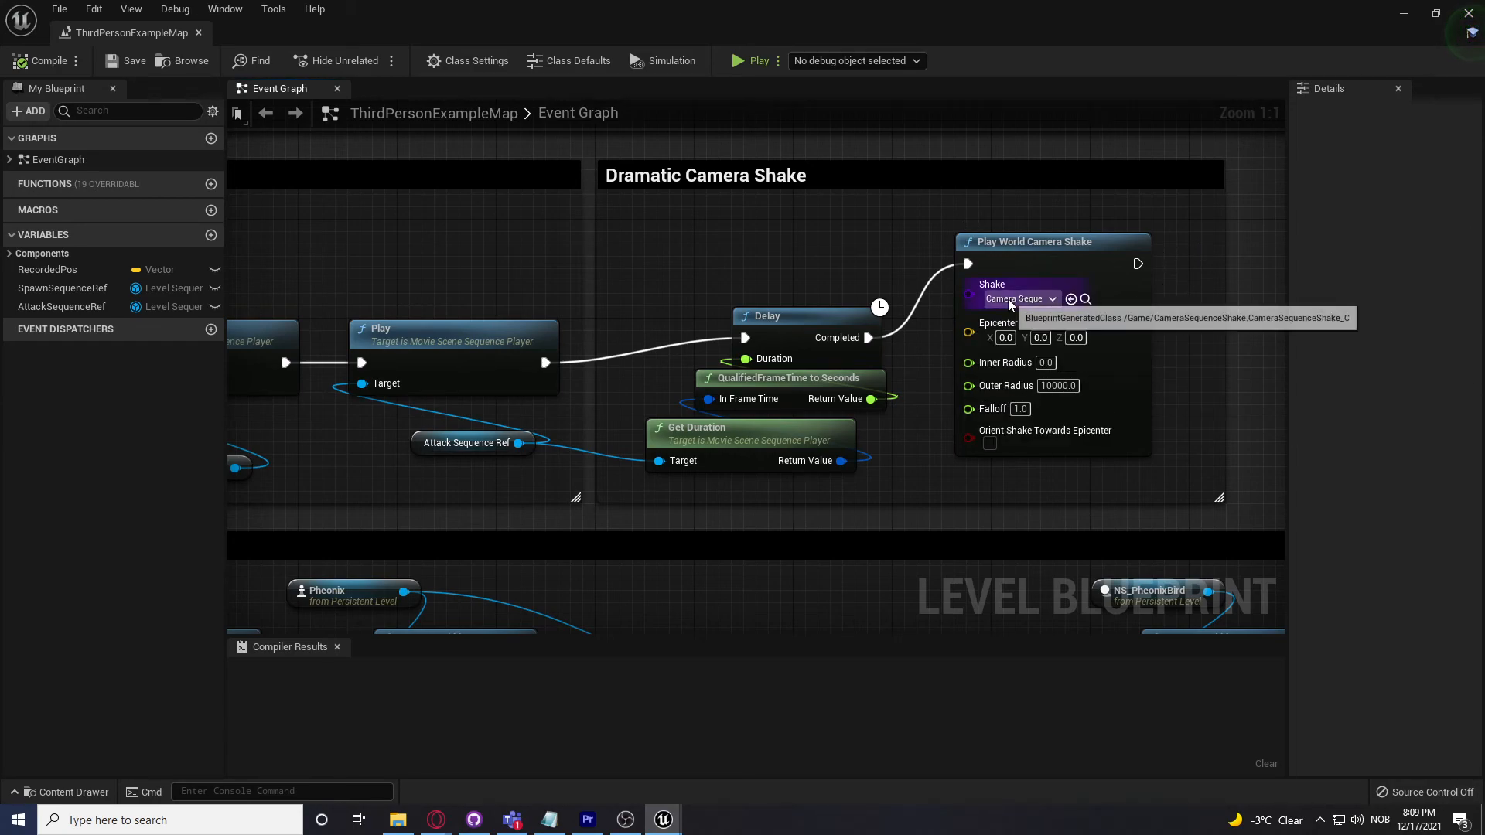
right_drag(1212, 320, 1195, 348)
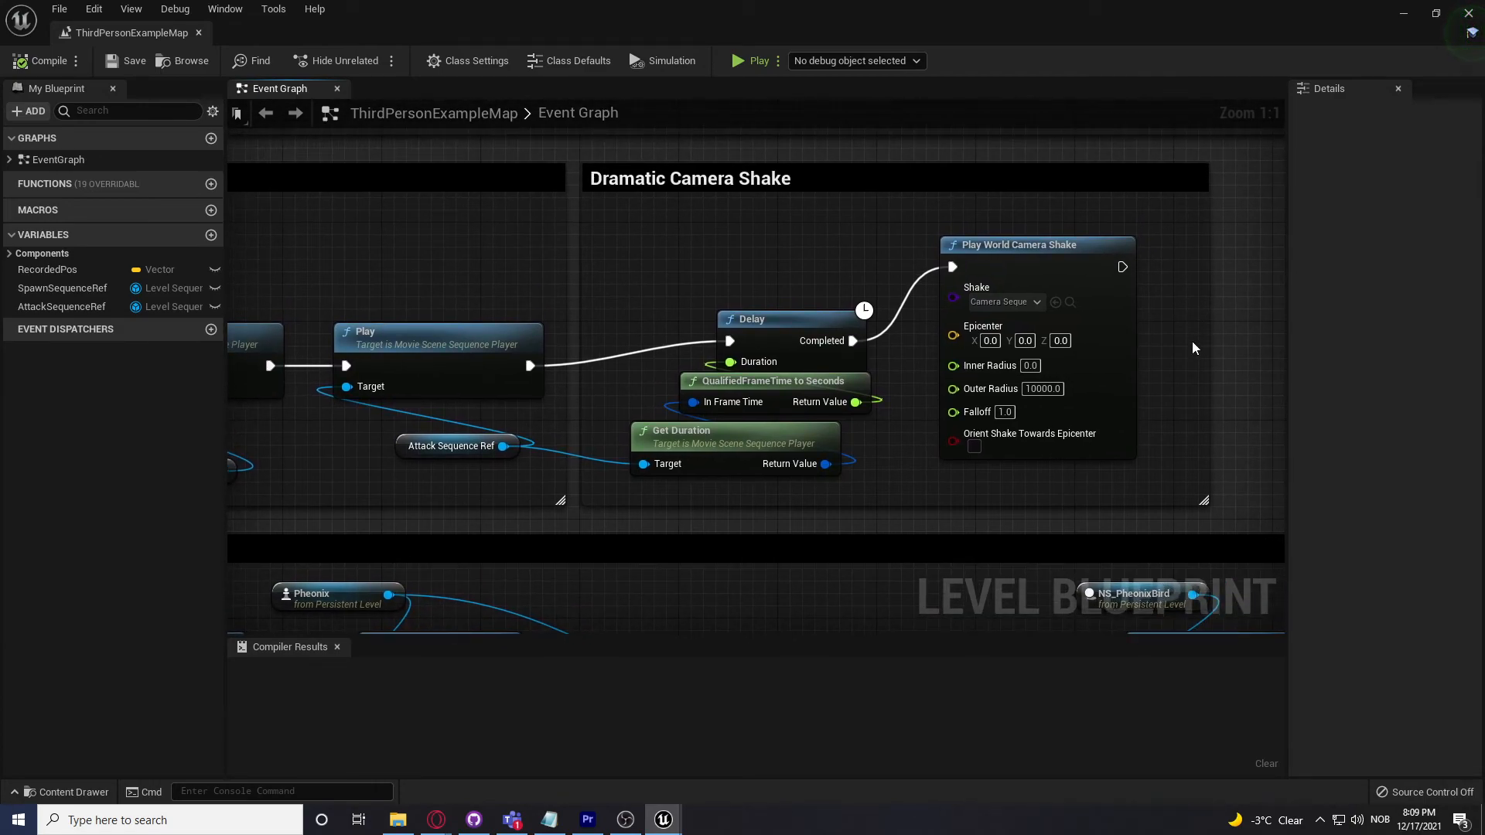
Step: Open the CameraPawn blueprint from the Assets/Character folder and view its Prevent Movement section
click(68, 792)
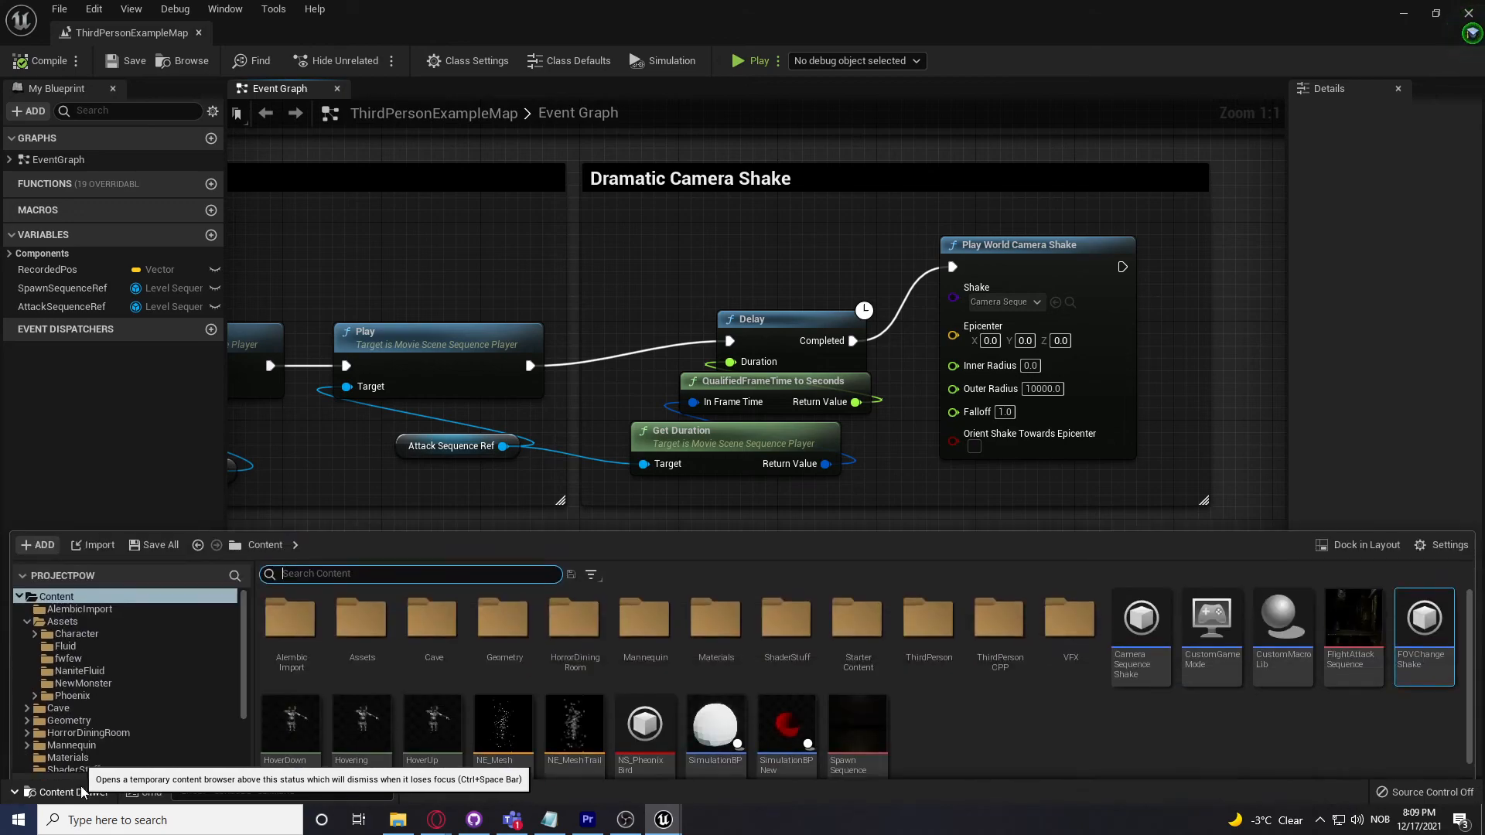
double_click(361, 599)
double_click(287, 605)
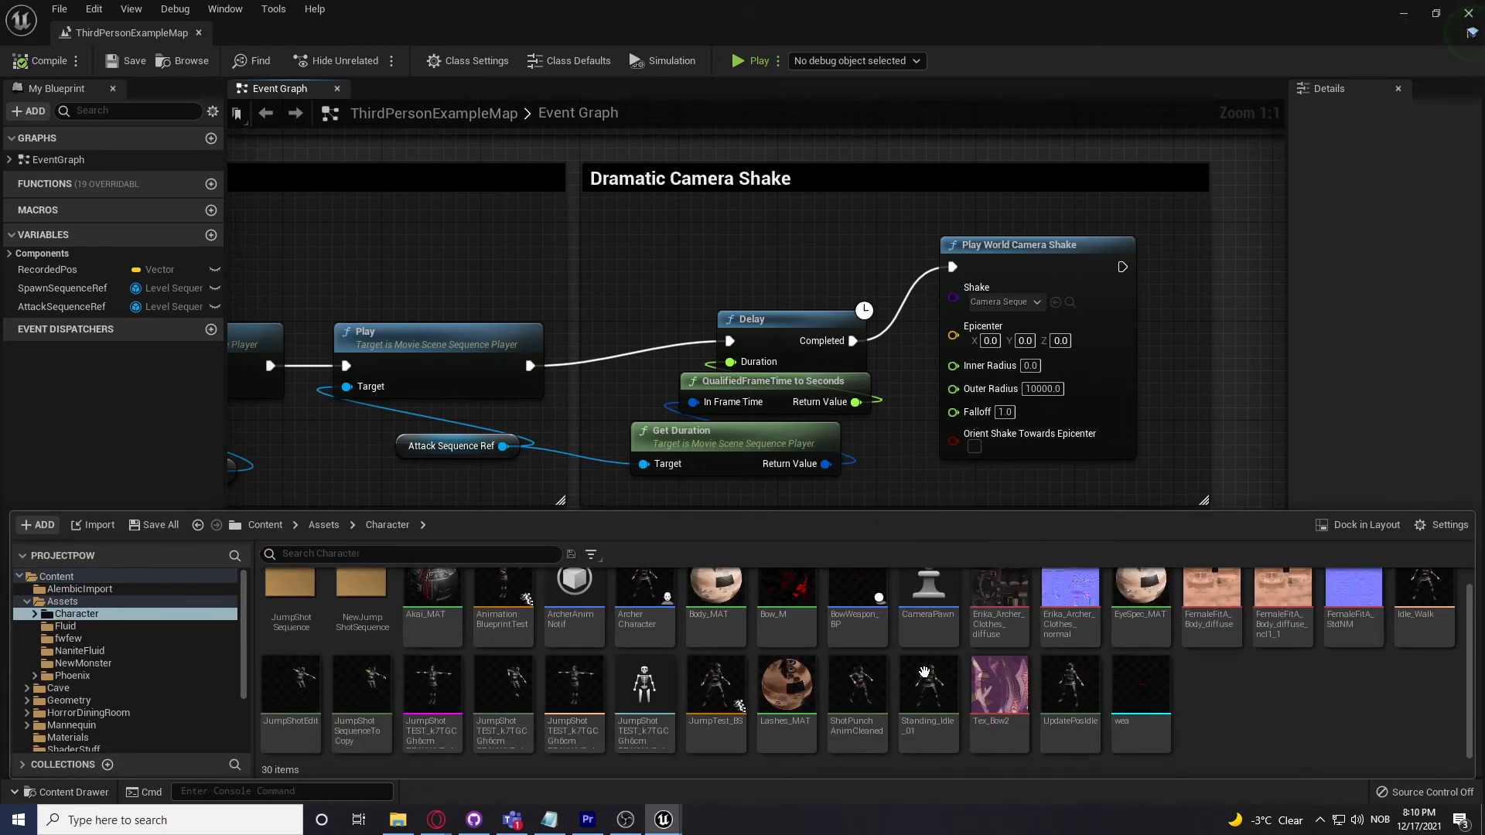
double_click(929, 629)
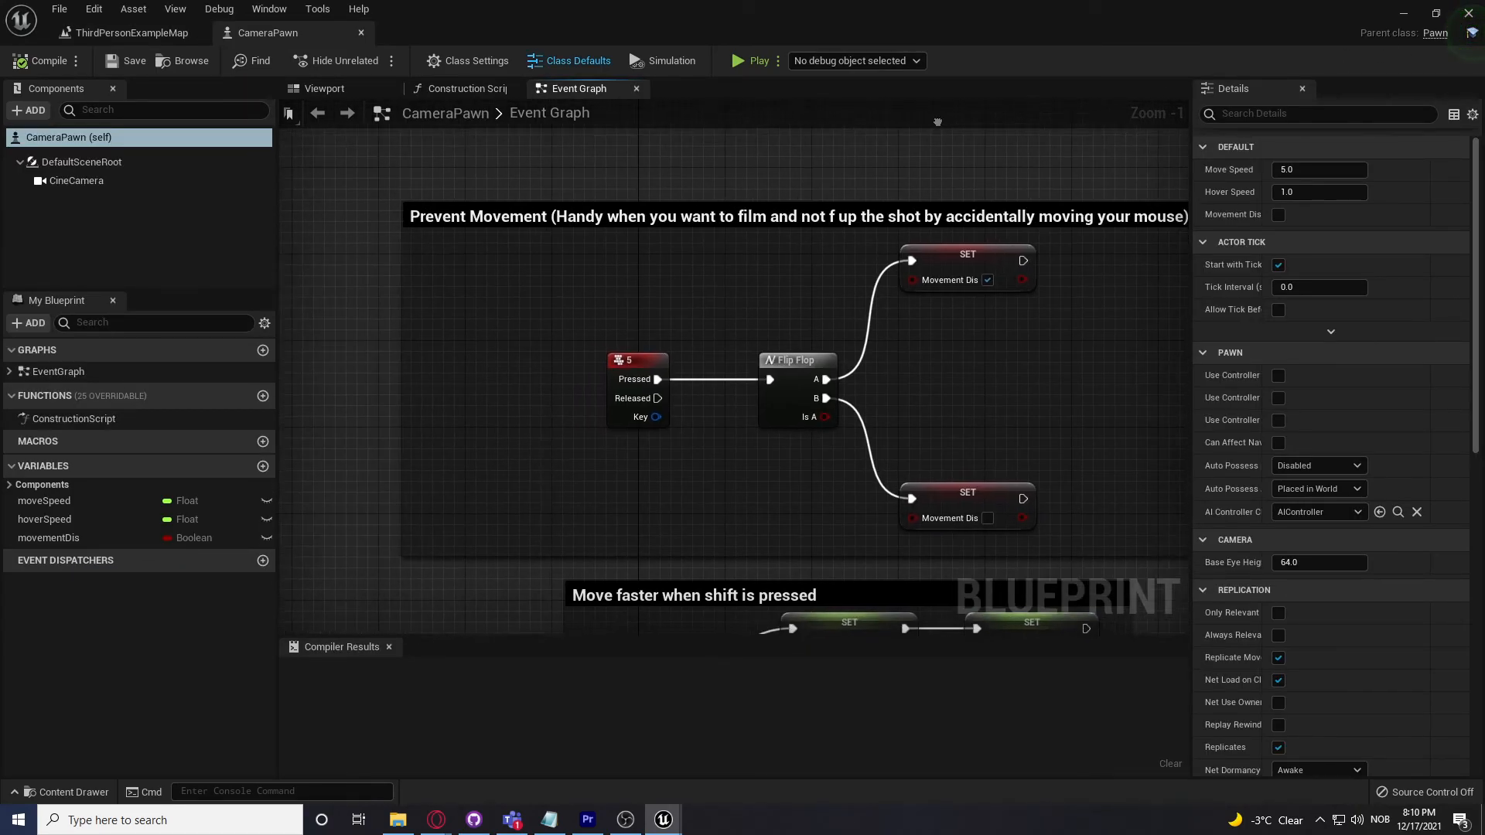
right_drag(993, 163, 925, 167)
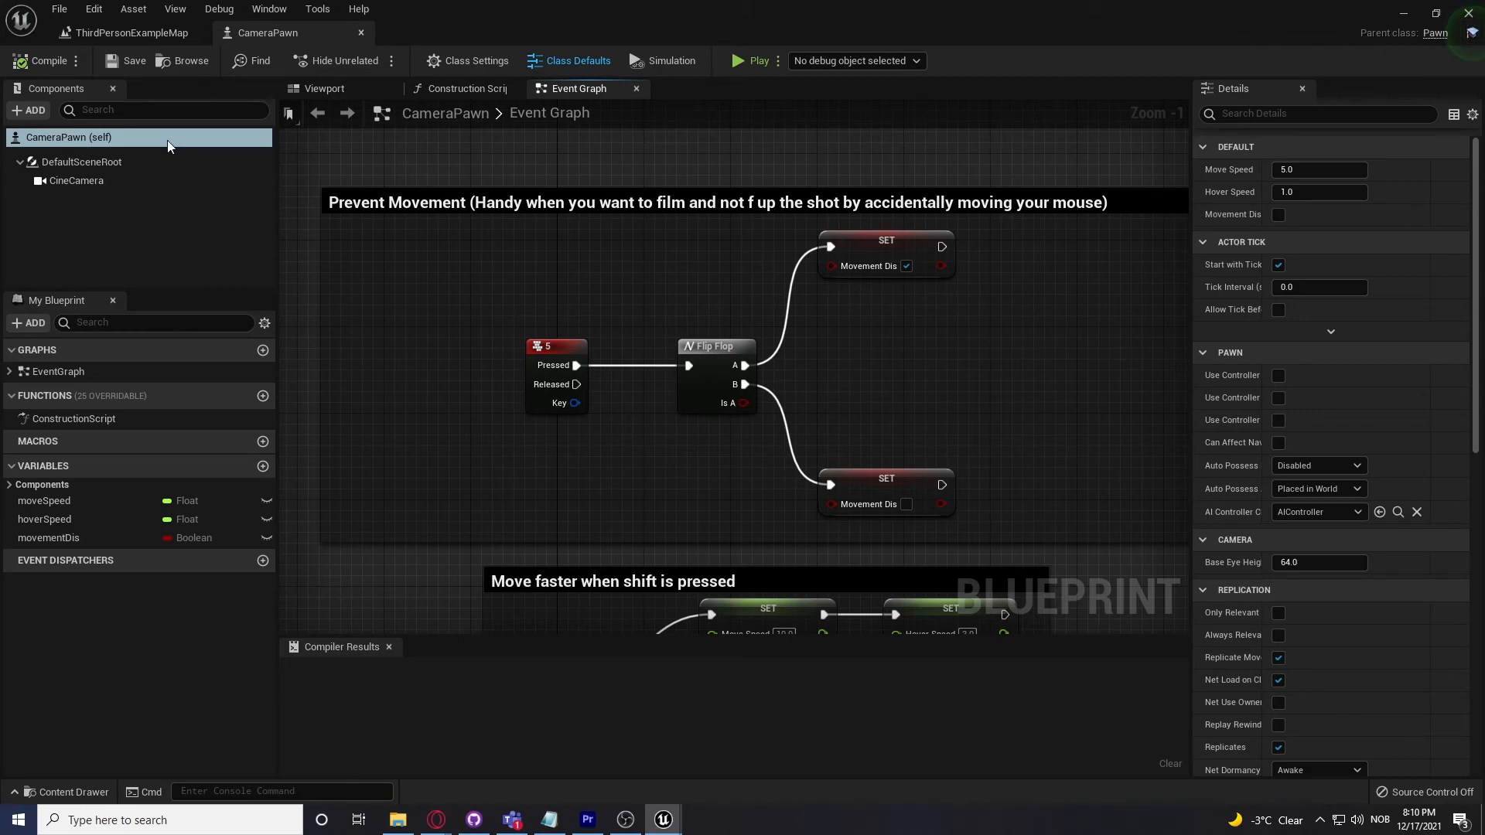
Step: Inspect the CineCamera component of CameraPawn in the viewport along with its camera and lens settings
click(113, 182)
click(325, 89)
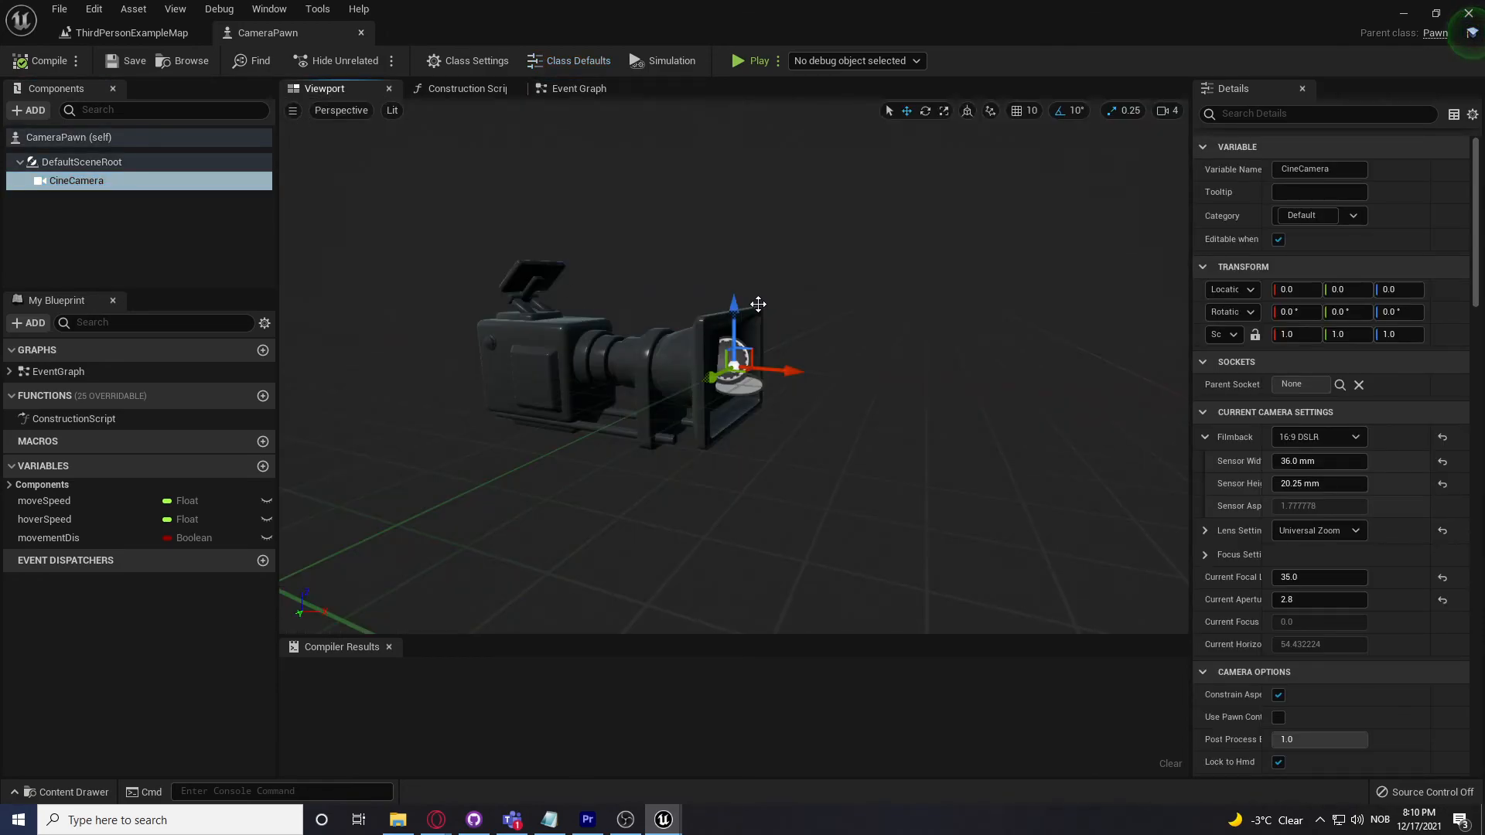
scroll(1252, 531, down, 5)
scroll(1255, 533, up, 3)
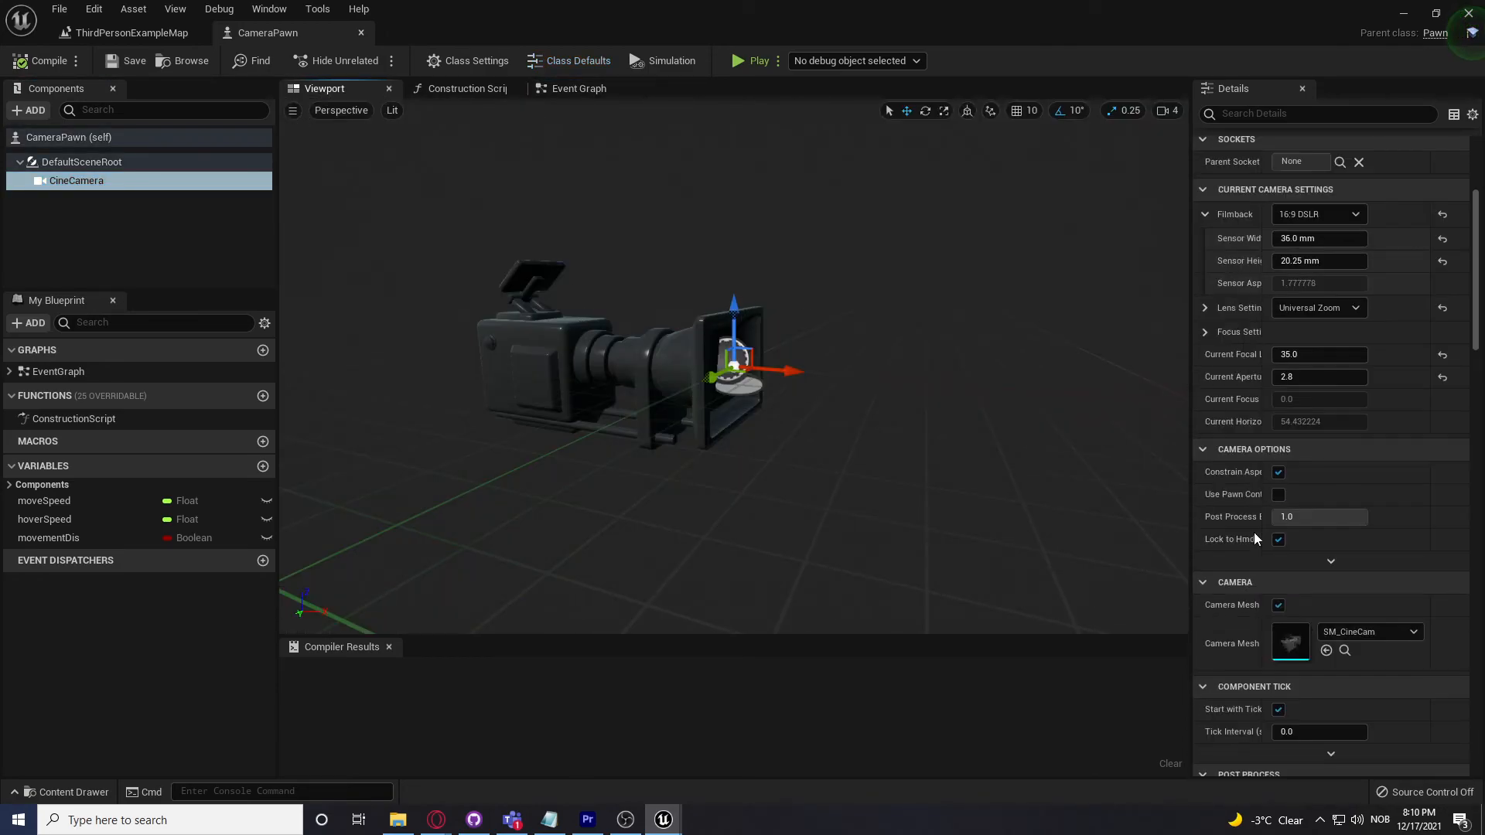
scroll(1255, 532, down, 5)
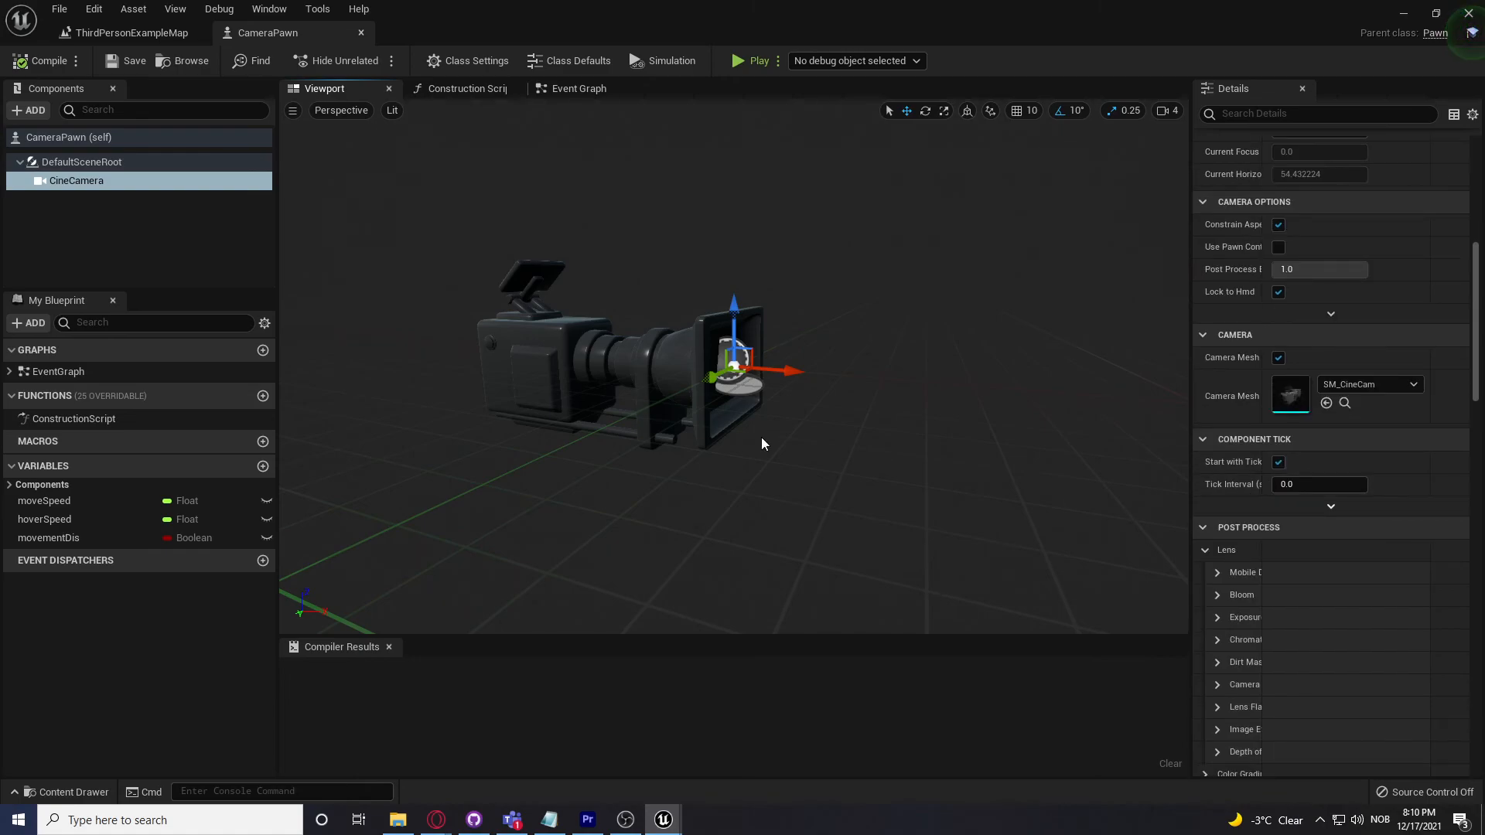
Step: Examine the Left Shift event and the Move Speed and Hover Speed setters in CameraPawn's event graph
click(577, 87)
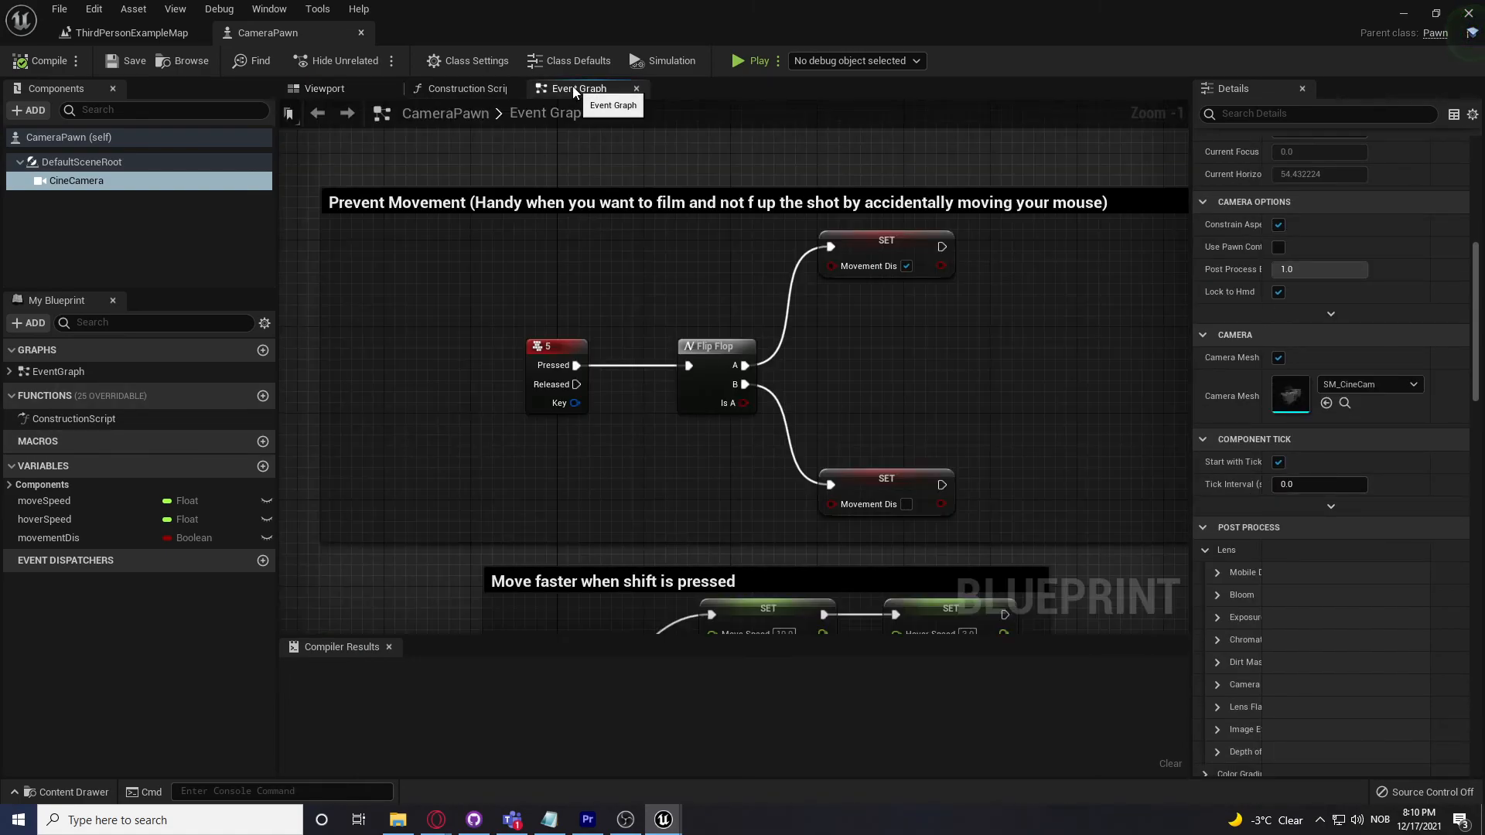
scroll(476, 219, down, 5)
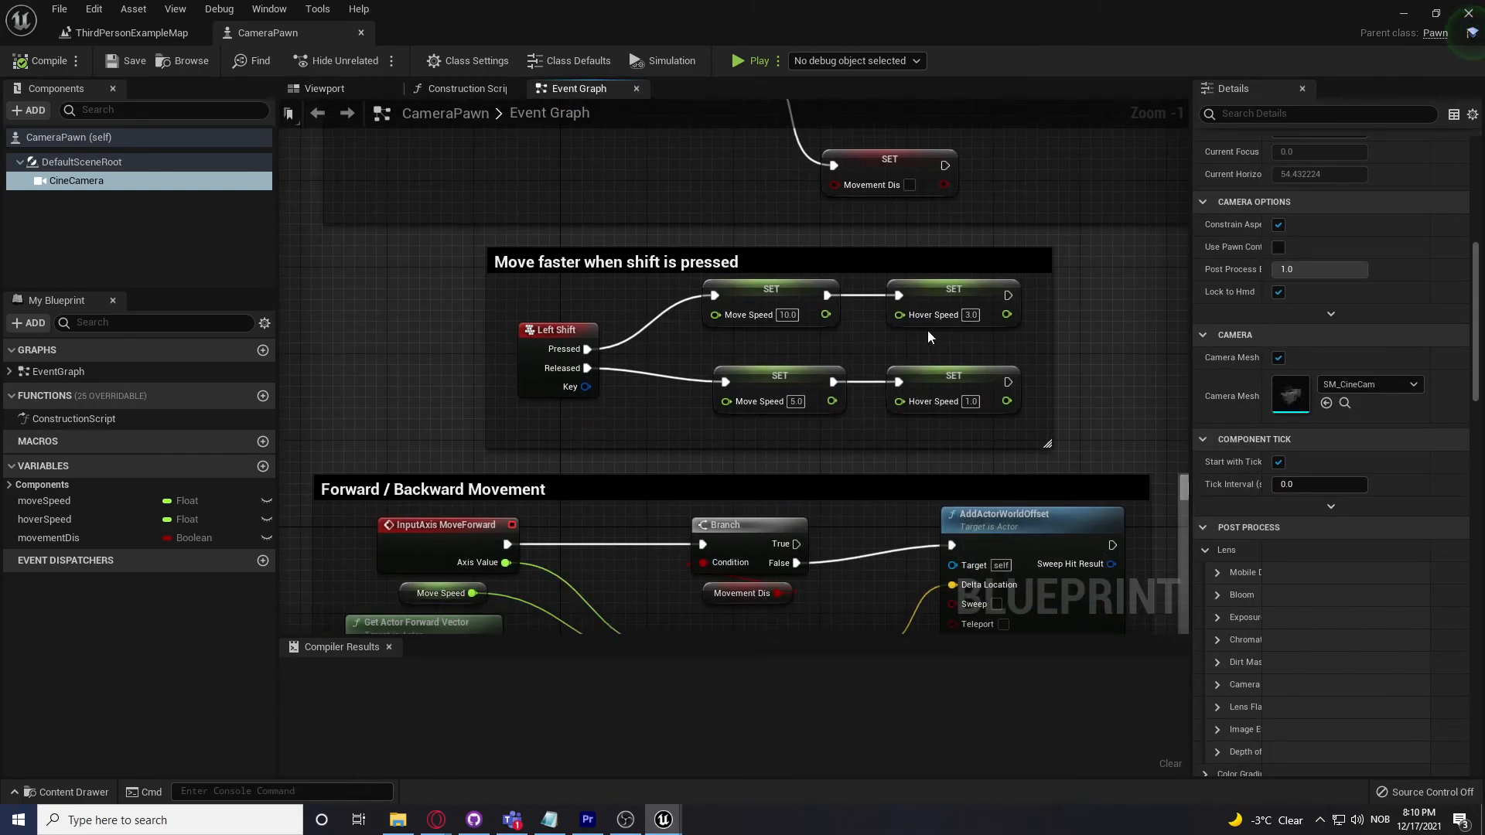
scroll(960, 345, up, 1)
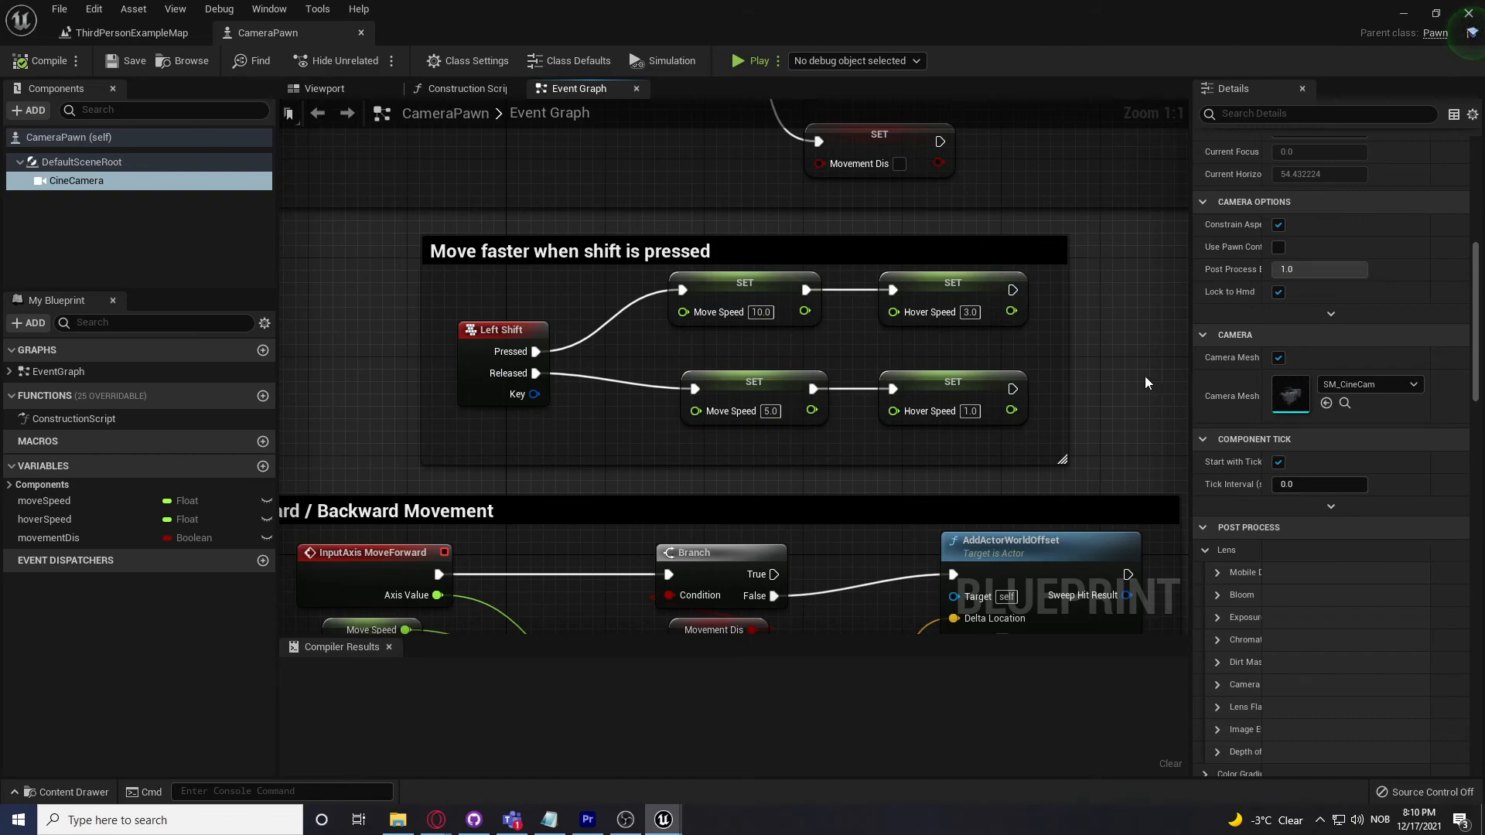
scroll(1130, 381, down, 1)
Step: Examine the Forward / Backward Movement section with the InputAxis MoveForward event and AddActorWorldOffset node
right_drag(1129, 381, 1152, 265)
drag(1059, 315, 885, 313)
click(893, 323)
right_drag(894, 323, 870, 201)
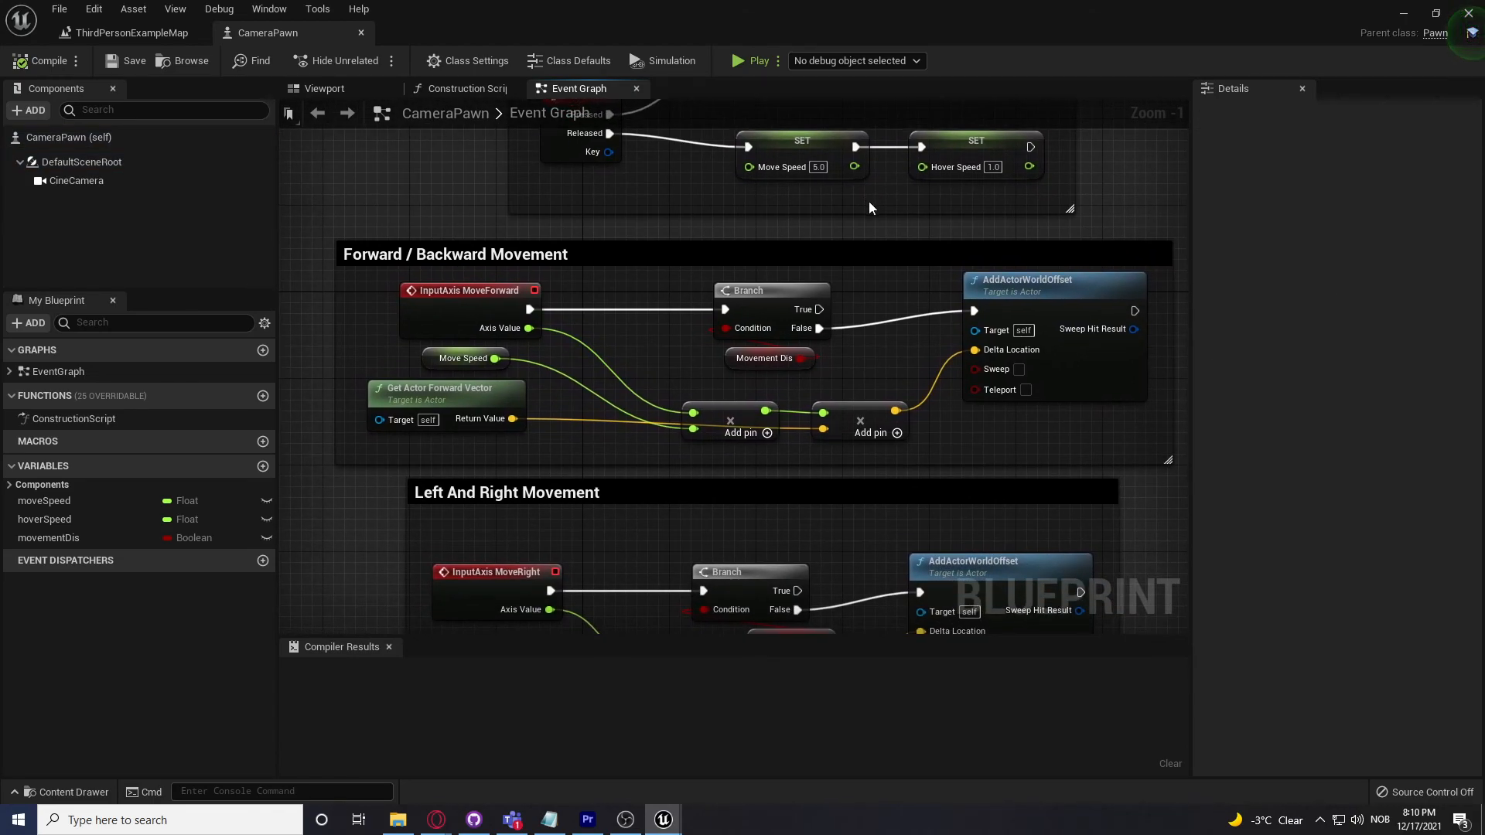
Step: Examine the Left And Right Movement section with the InputAxis MoveRight event and Get Actor Right Vector node
right_drag(568, 231, 560, 113)
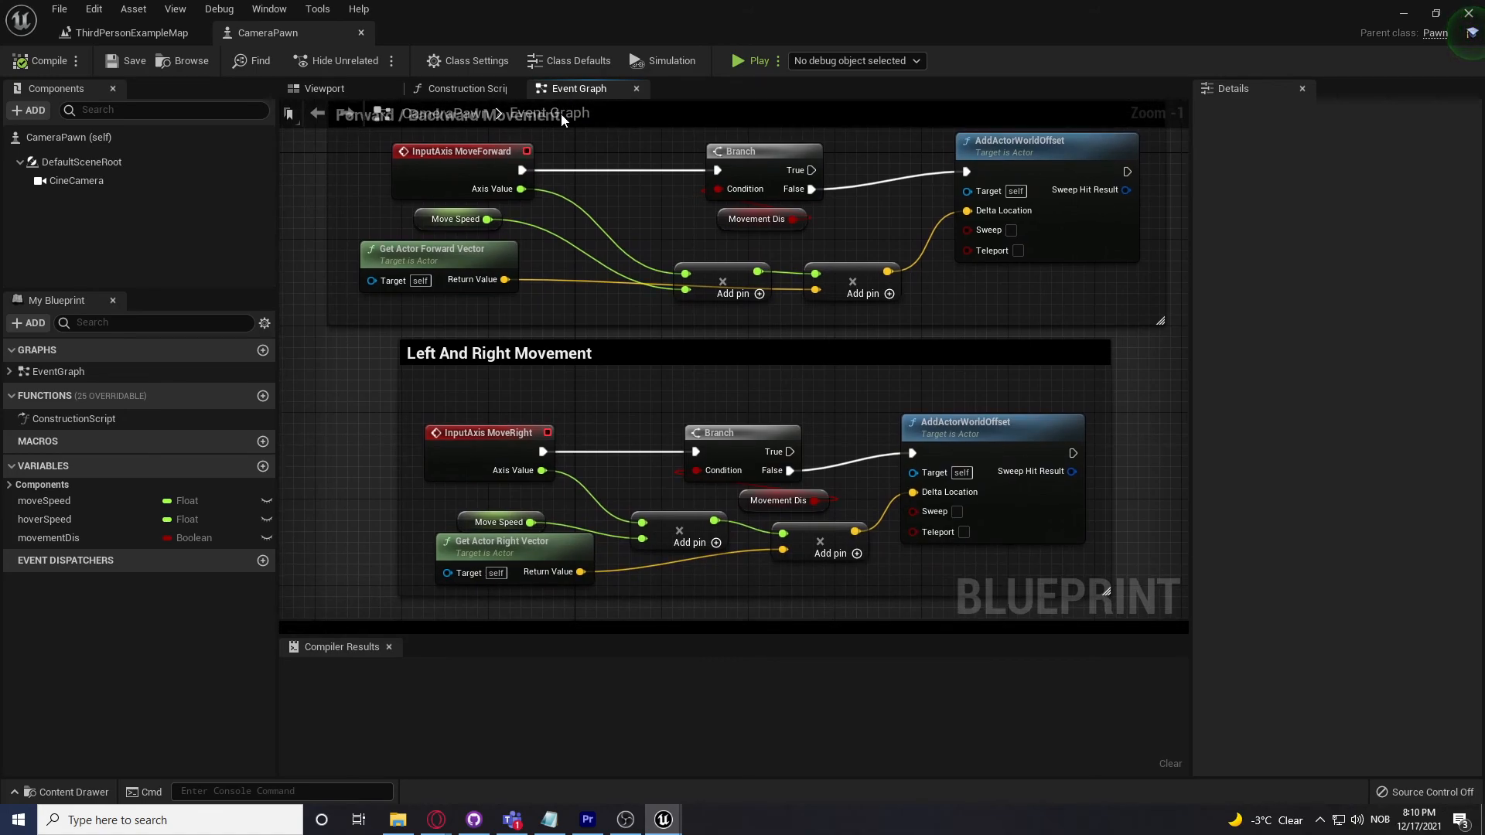
right_drag(628, 214, 448, 235)
right_drag(1156, 446, 900, 529)
drag(1059, 533, 1008, 467)
drag(761, 190, 770, 178)
click(1105, 426)
right_drag(939, 504, 1307, 389)
right_drag(1193, 425, 1234, 412)
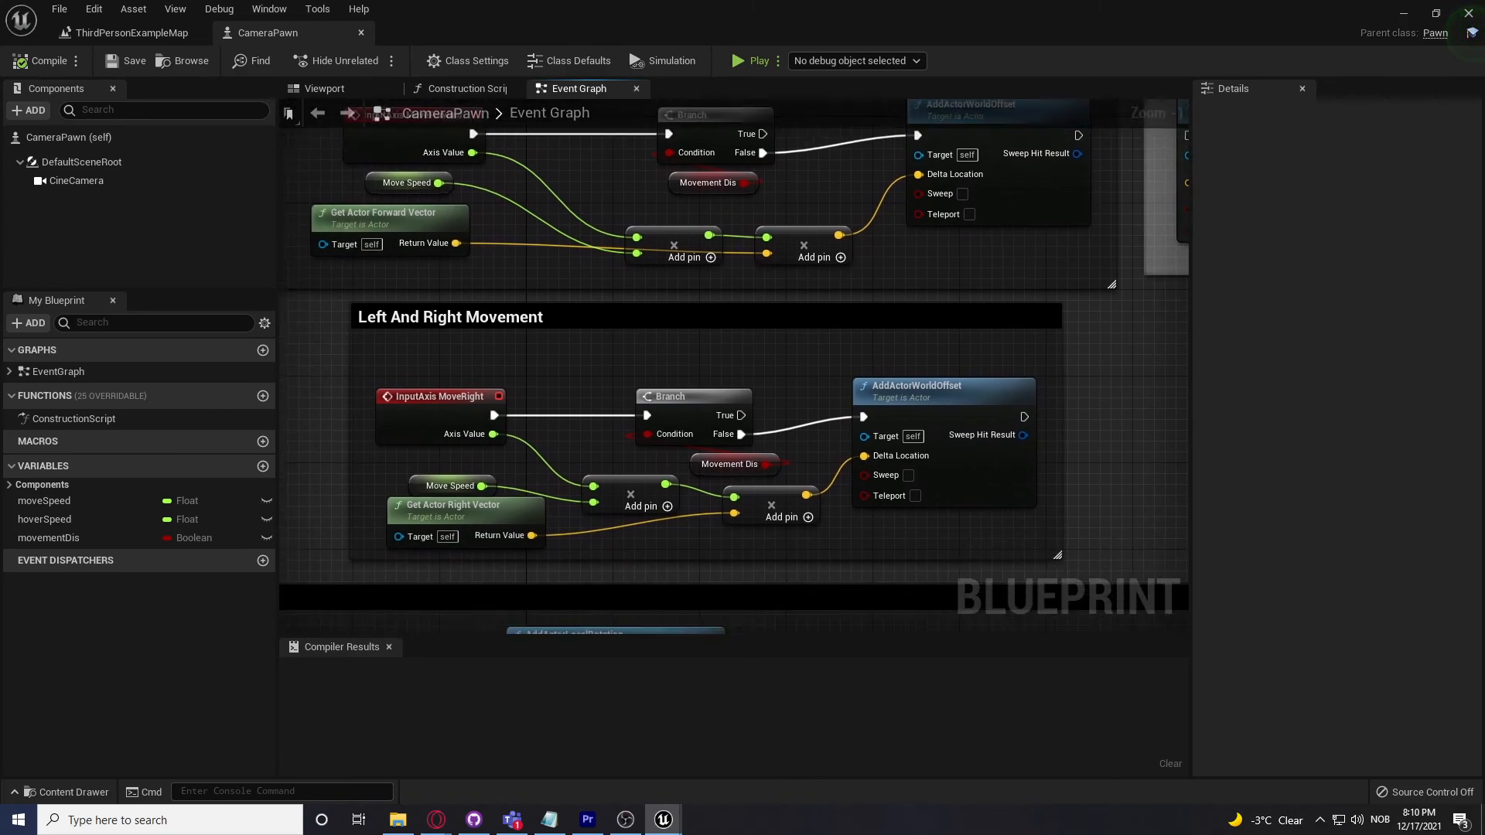
Step: Examine the Mouse Movement for rotation section, from the LookUp and Turn axis events to the clamped SetActorRotation nodes
right_drag(946, 493, 984, 292)
scroll(985, 292, down, 2)
right_drag(907, 464, 1094, 238)
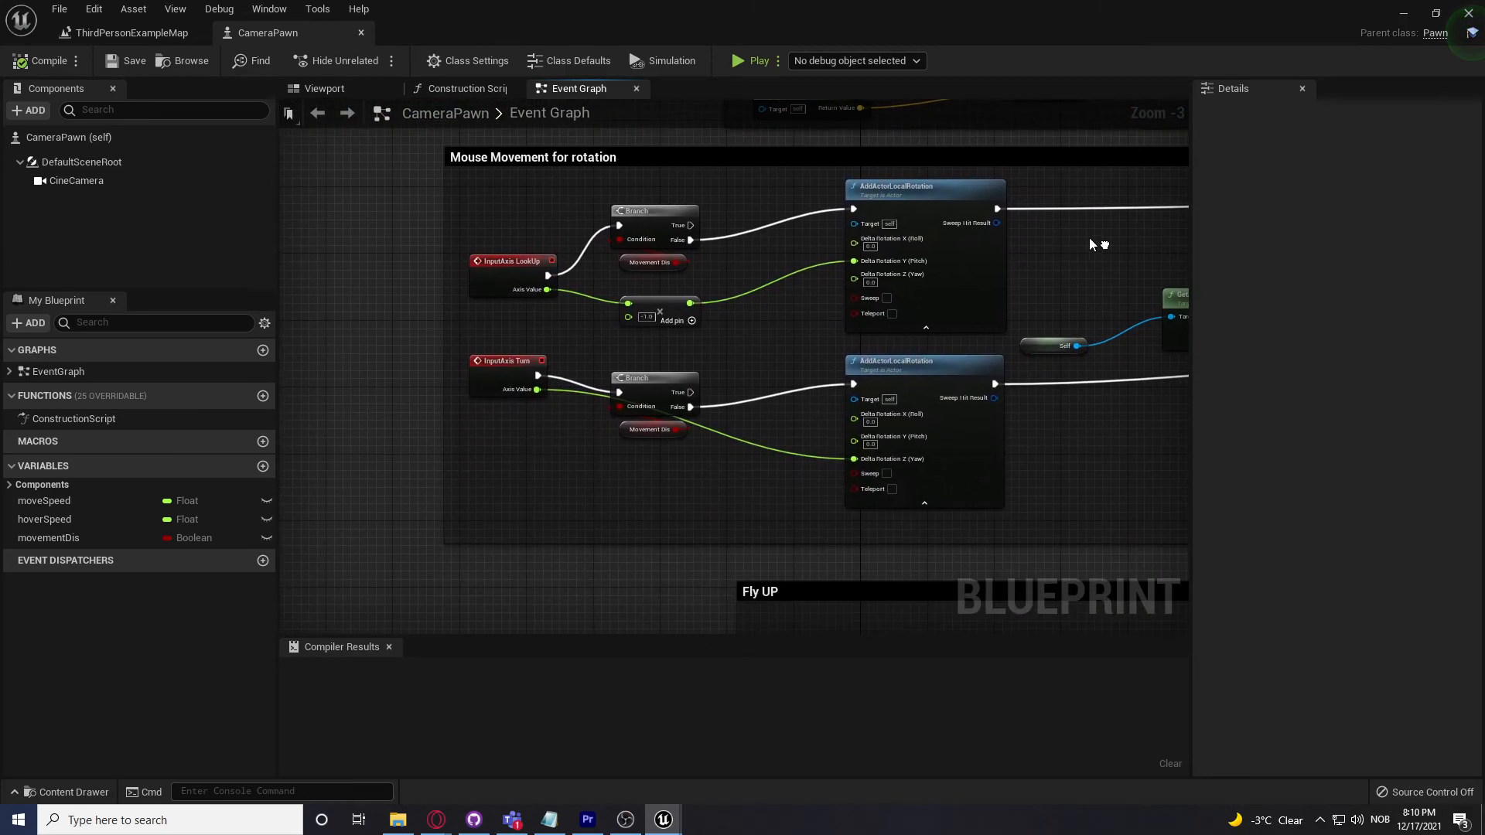
scroll(1083, 244, up, 2)
right_drag(1074, 300, 587, 251)
scroll(596, 249, down, 3)
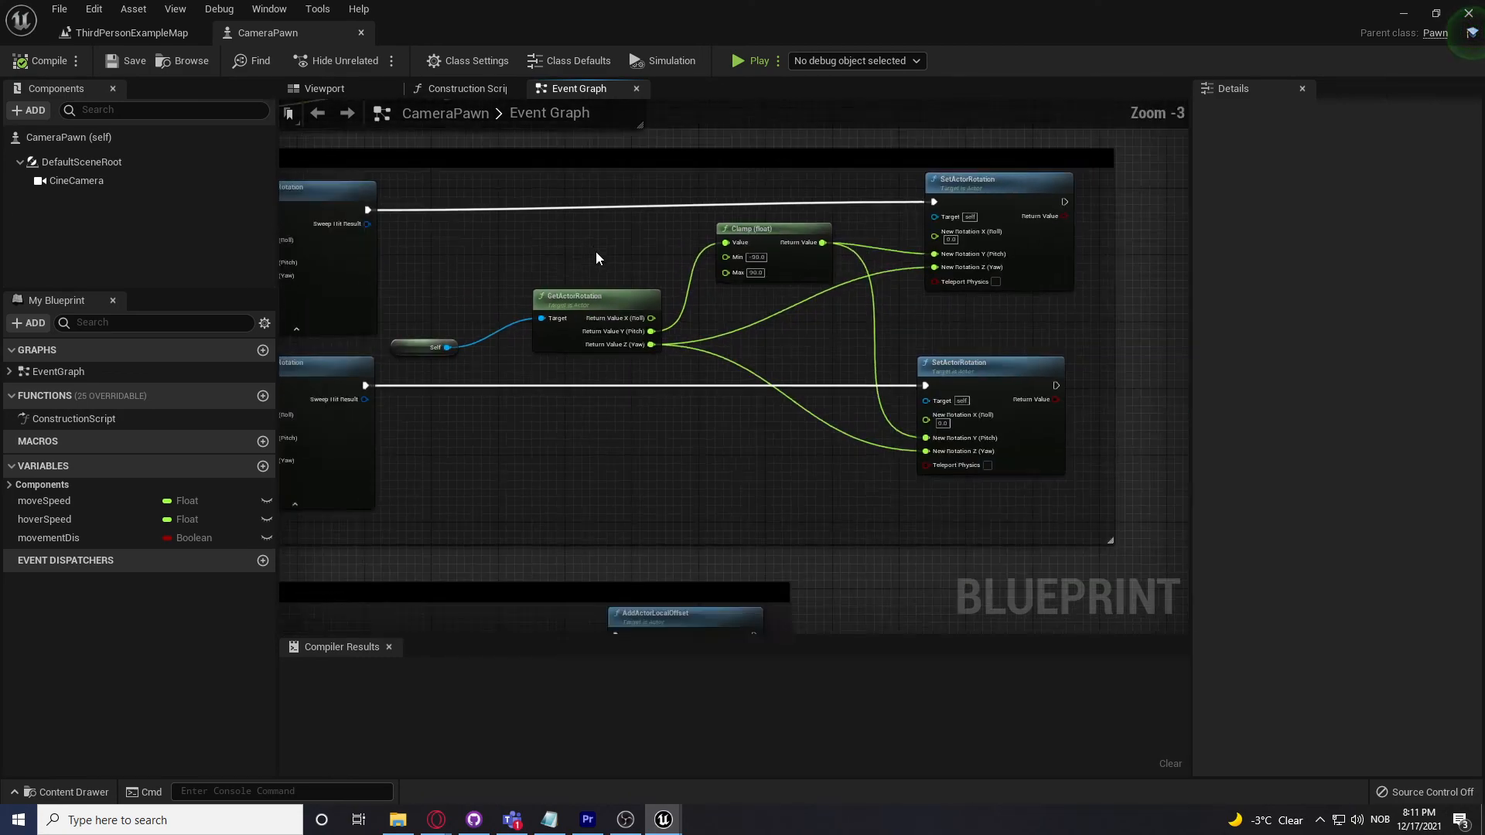
Step: Examine the Fly UP and Fly Down sections with the HoverUP and HoverDown axis events and the Hover Speed multiplication
right_drag(573, 418, 944, 257)
scroll(922, 271, up, 2)
right_drag(900, 347, 896, 123)
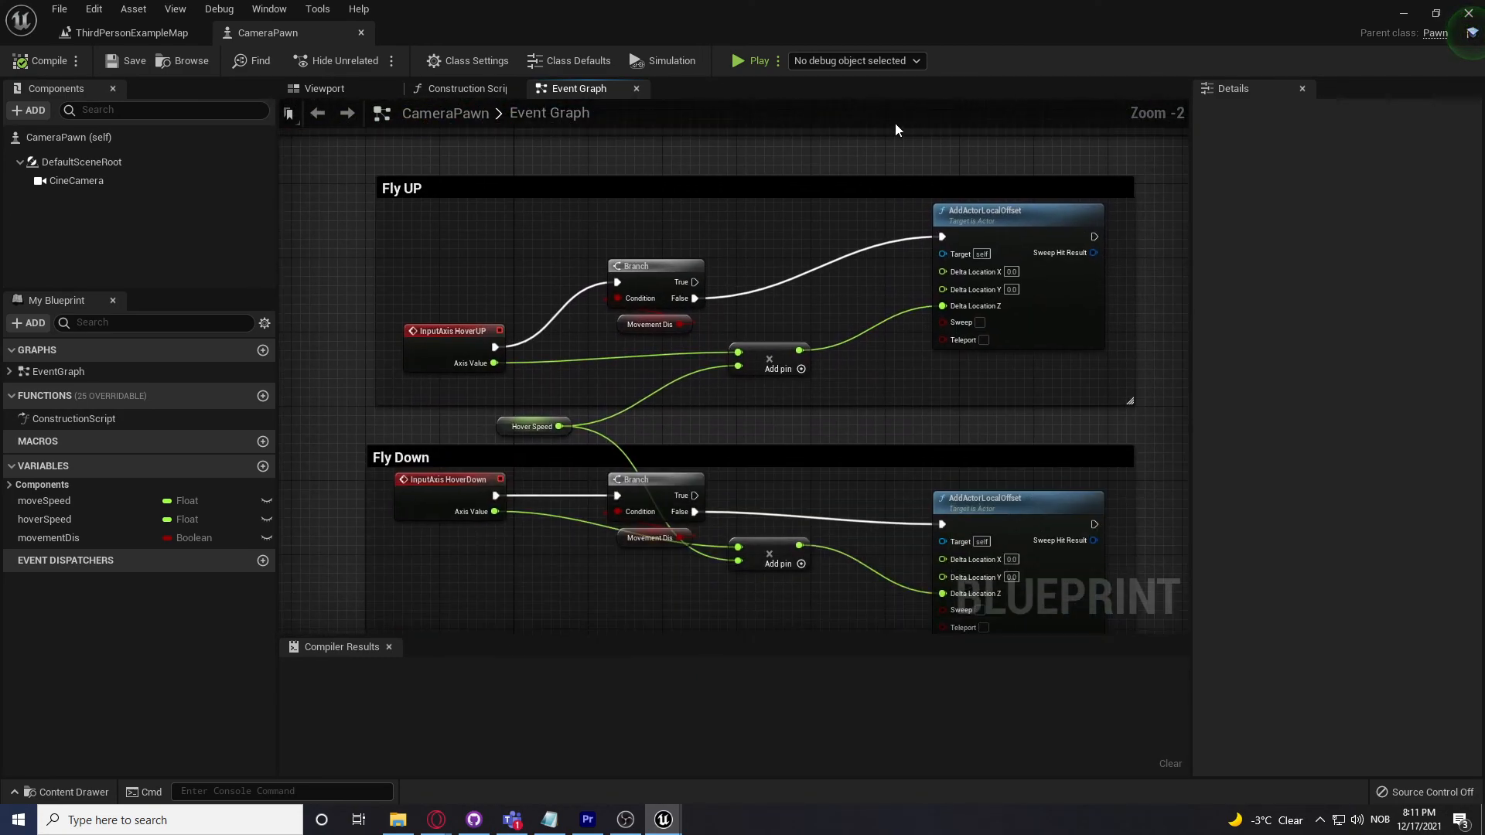
scroll(834, 172, up, 1)
right_drag(801, 194, 802, 117)
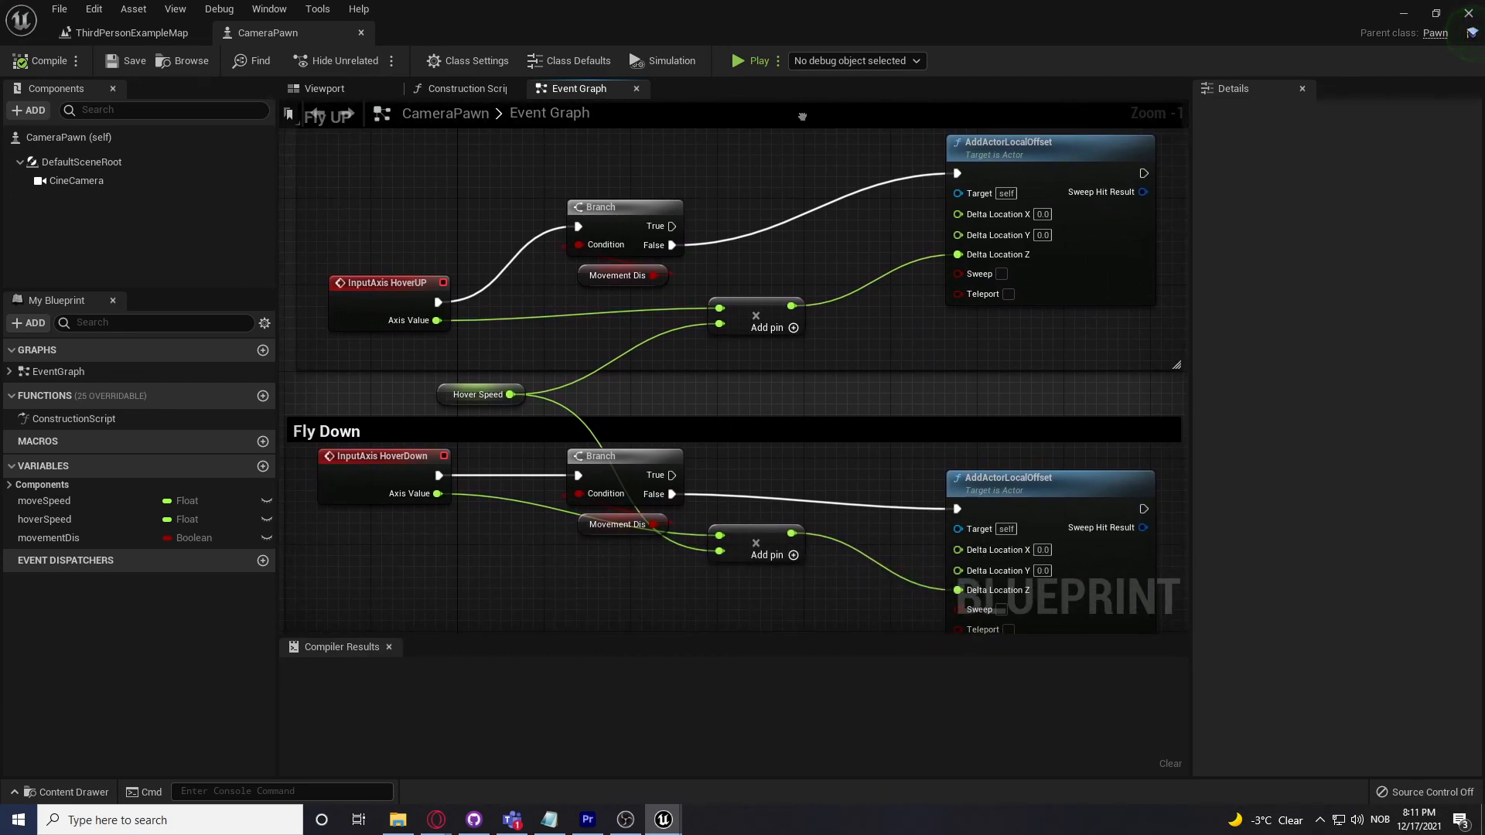
right_drag(823, 252, 789, 243)
scroll(792, 249, down, 5)
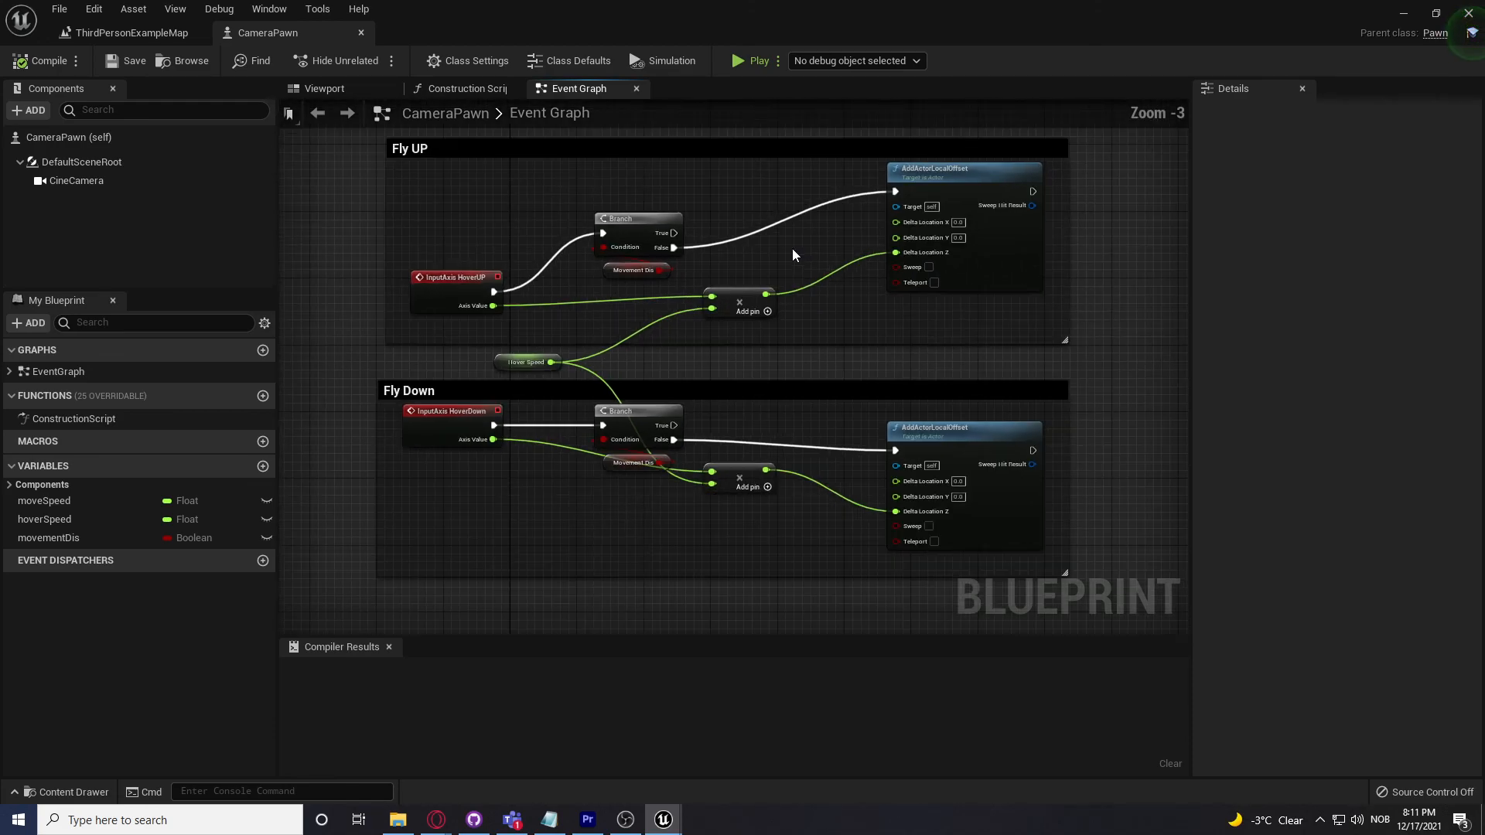
Step: Look over the whole CameraPawn event graph back up to its first sections
right_drag(1010, 568, 1017, 580)
right_drag(1041, 268, 995, 565)
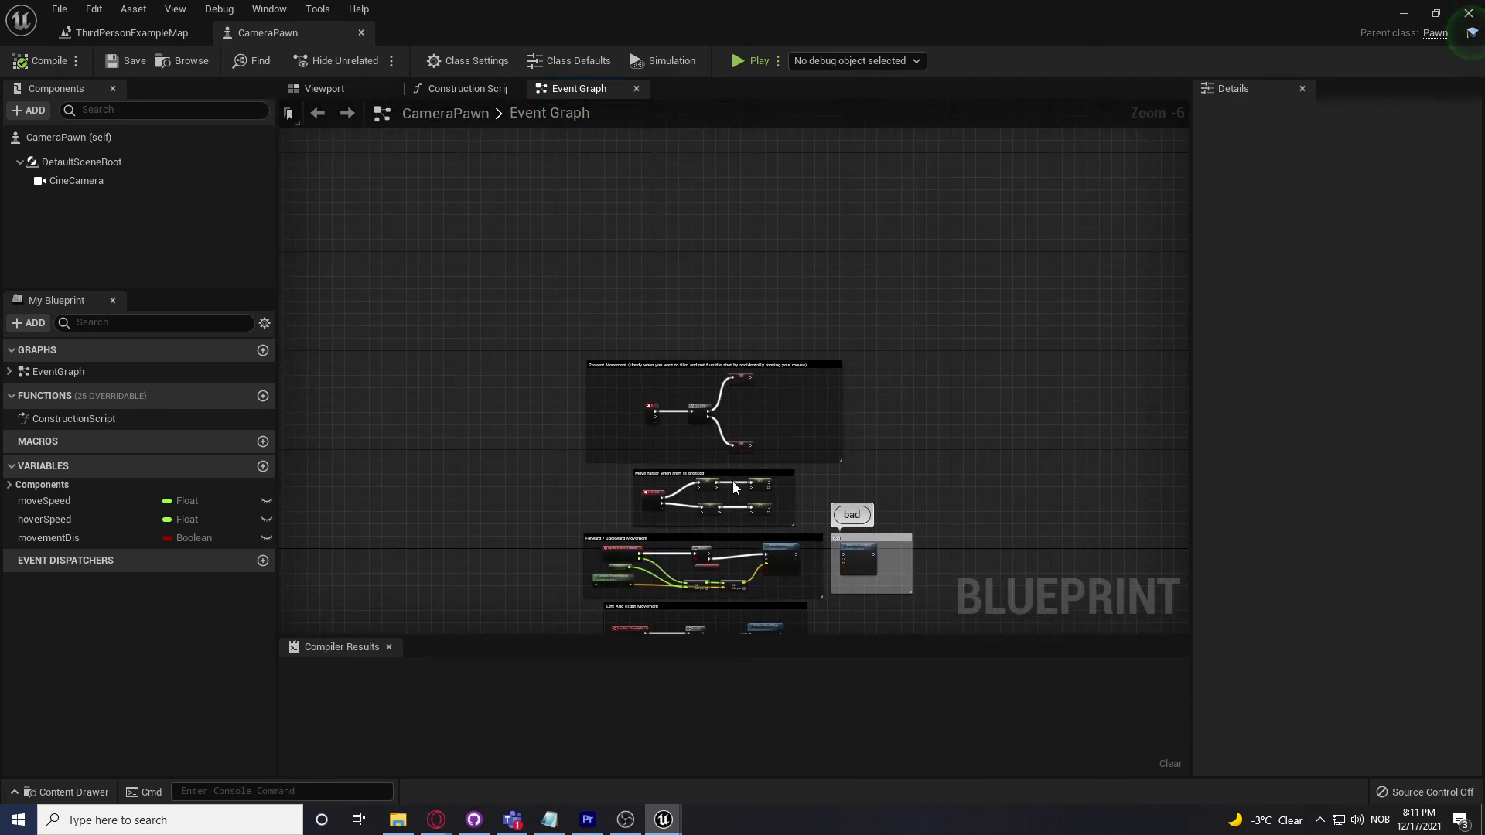
scroll(732, 481, up, 6)
right_drag(595, 337, 707, 493)
scroll(707, 493, down, 1)
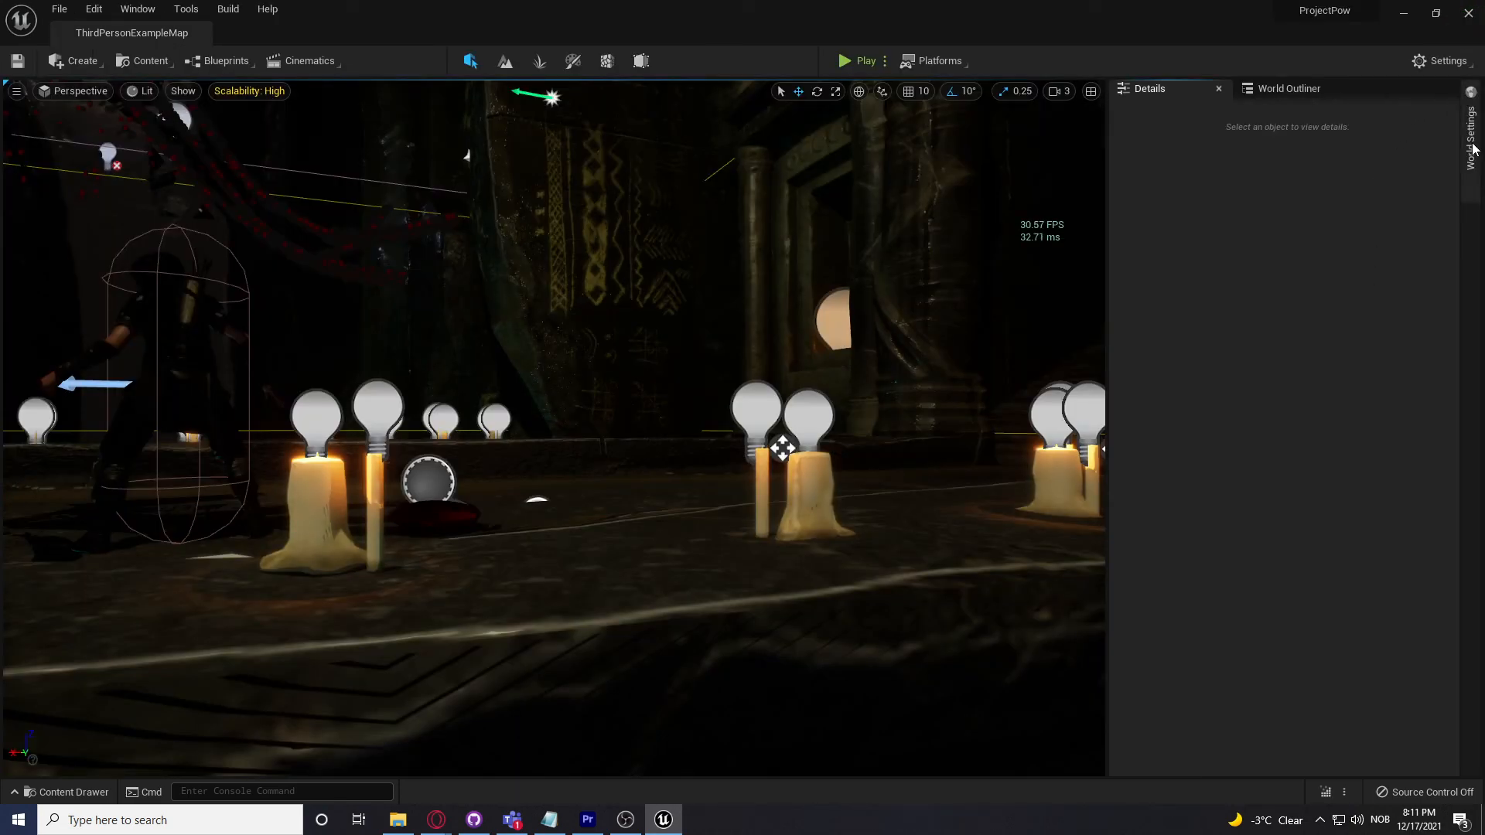
Step: Check the Default Pawn Class in the level's World Settings, and play the level in full screen
click(1472, 144)
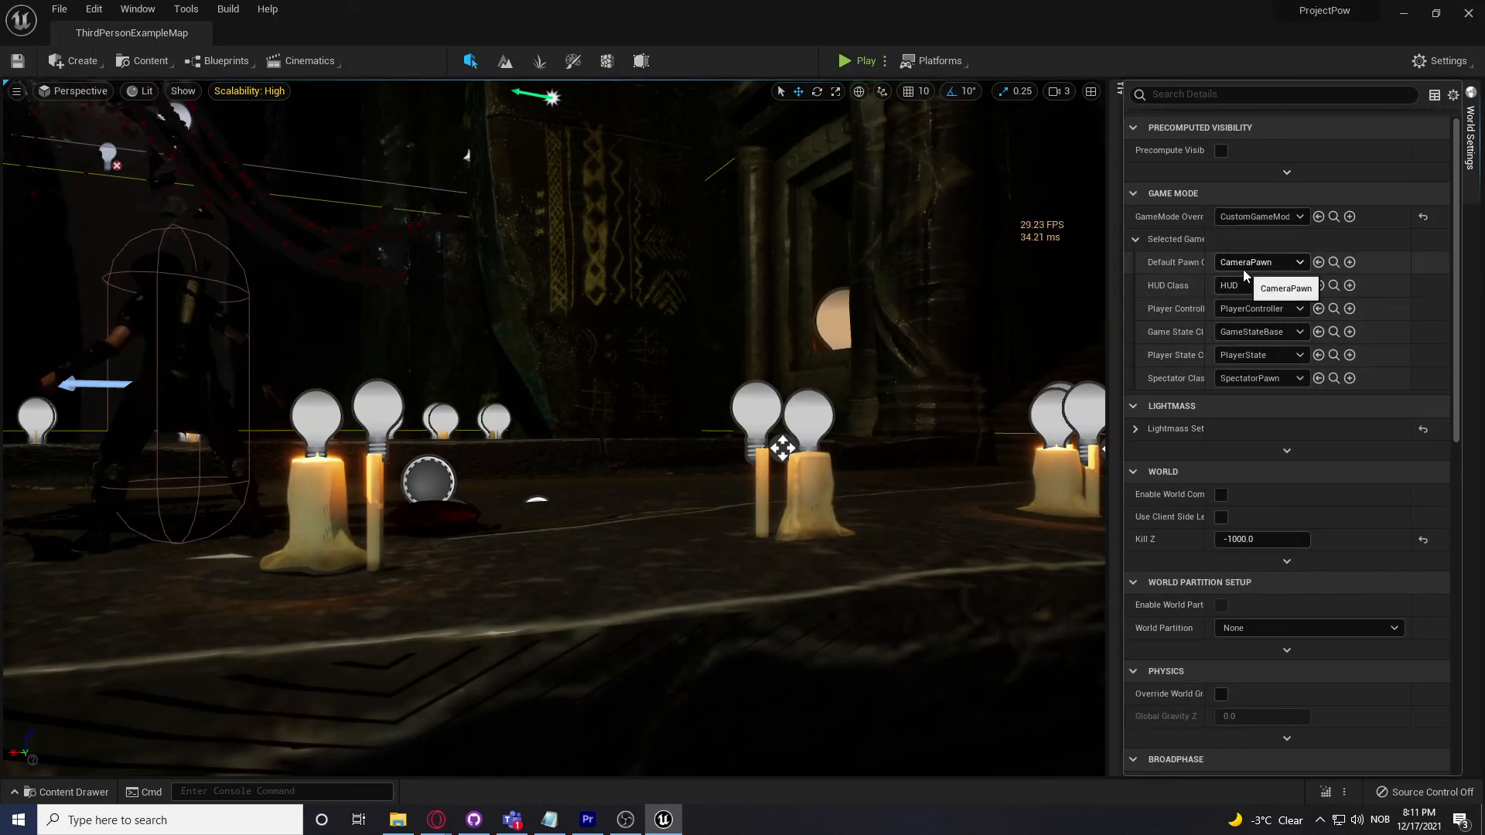
click(861, 62)
key(F11)
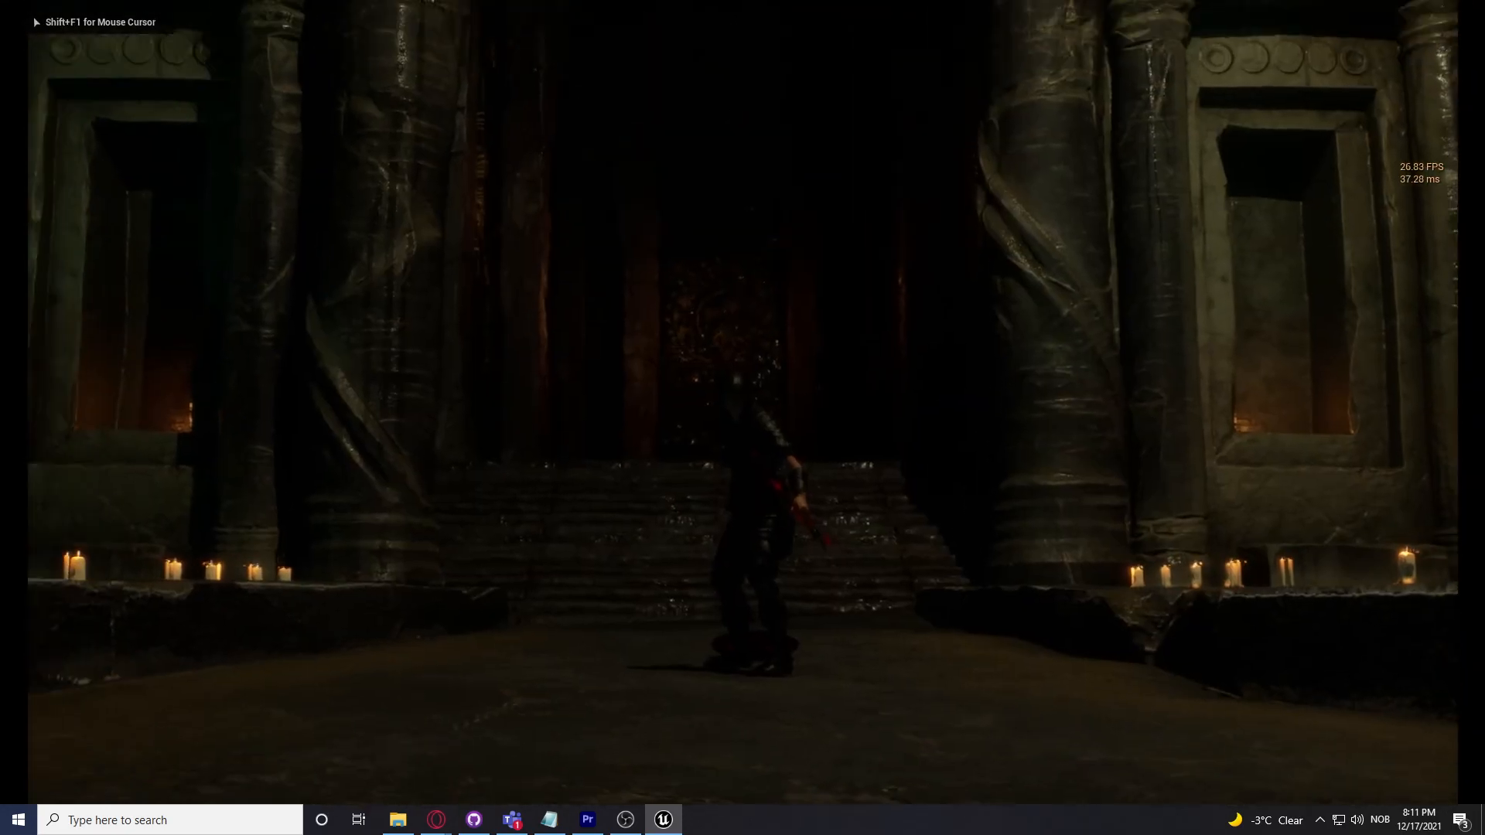